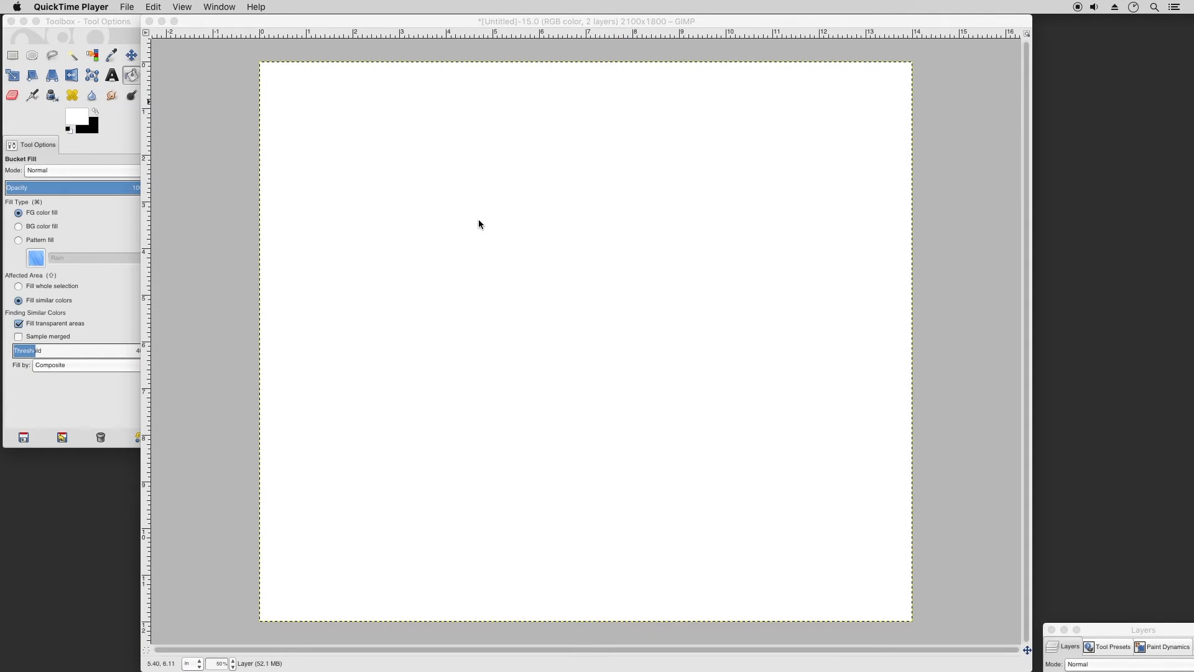
Step: Ink the forehead line and a spiky hair outline in black near the canvas's upper-left area with the Ink tool
{"action": "left_click_drag", "start_coordinate": [1111, 630], "coordinate": [1105, 600]}
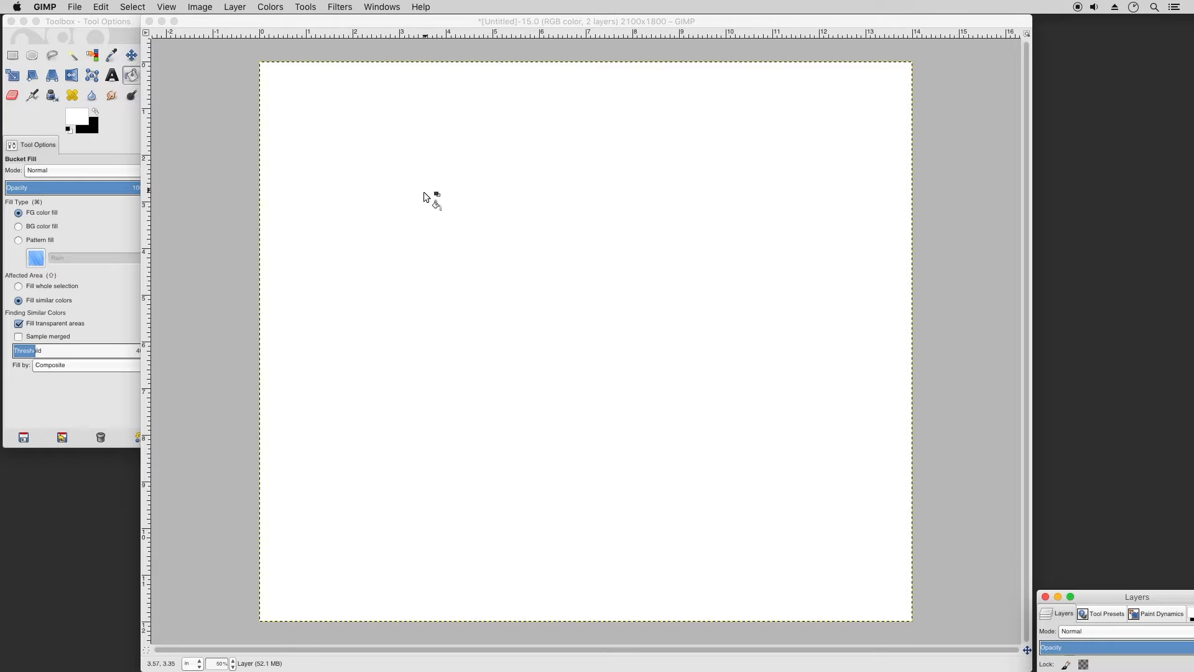
{"action": "left_click", "coordinate": [138, 68]}
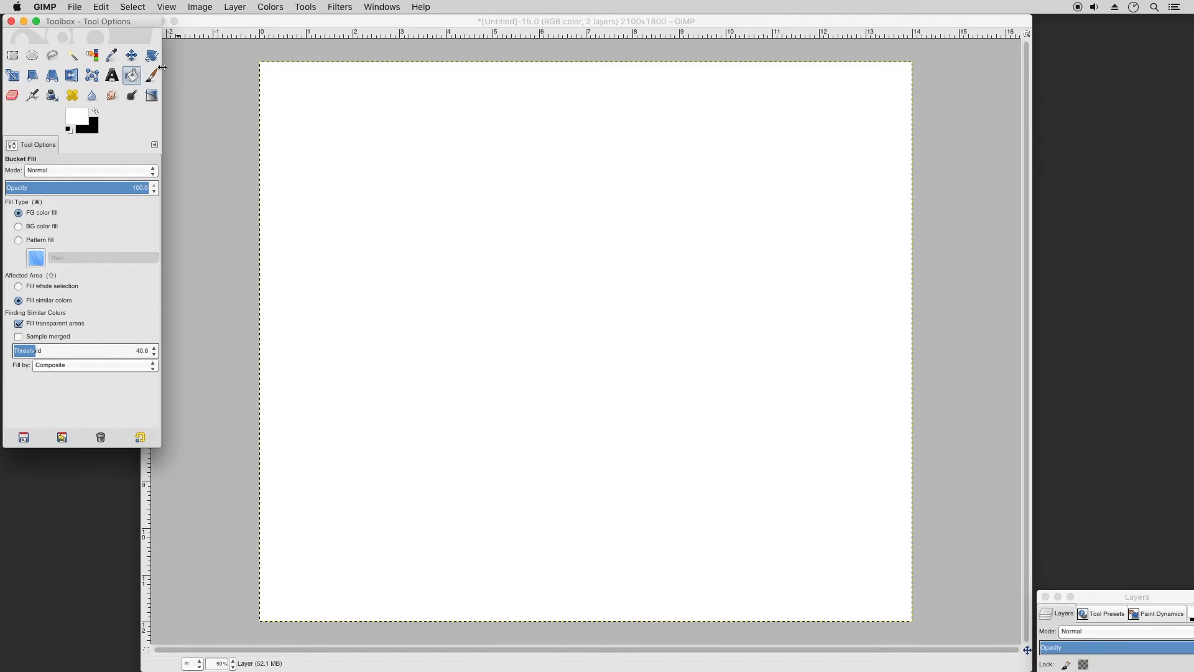
{"action": "left_click", "coordinate": [93, 97]}
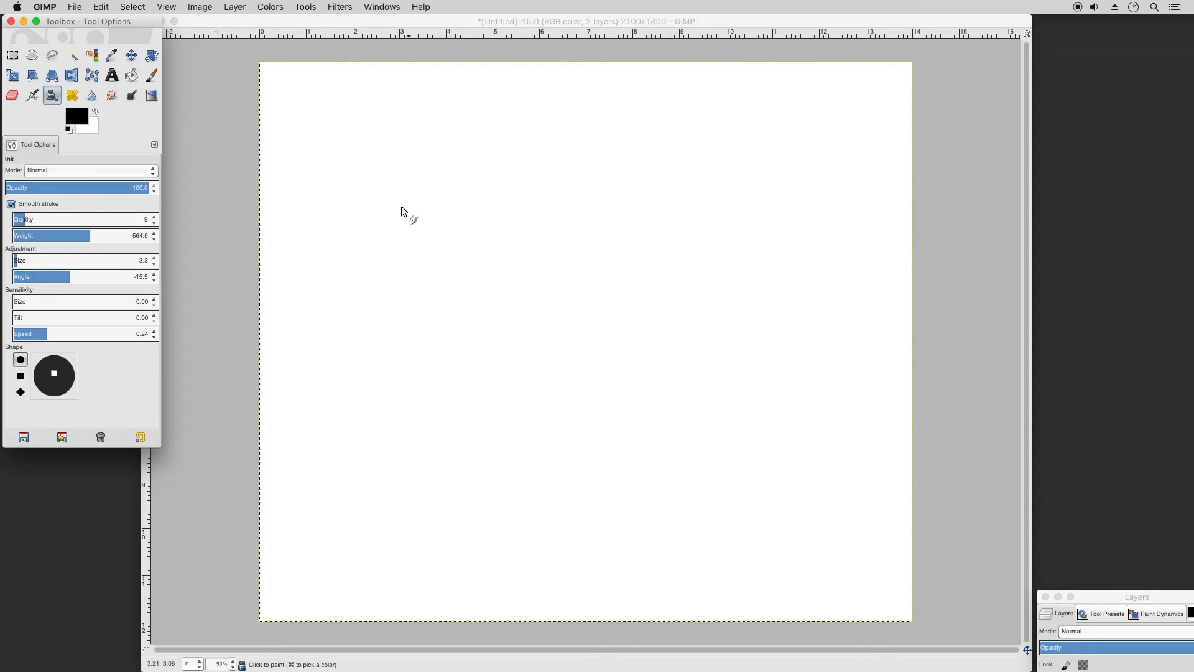
{"action": "left_click", "coordinate": [375, 247]}
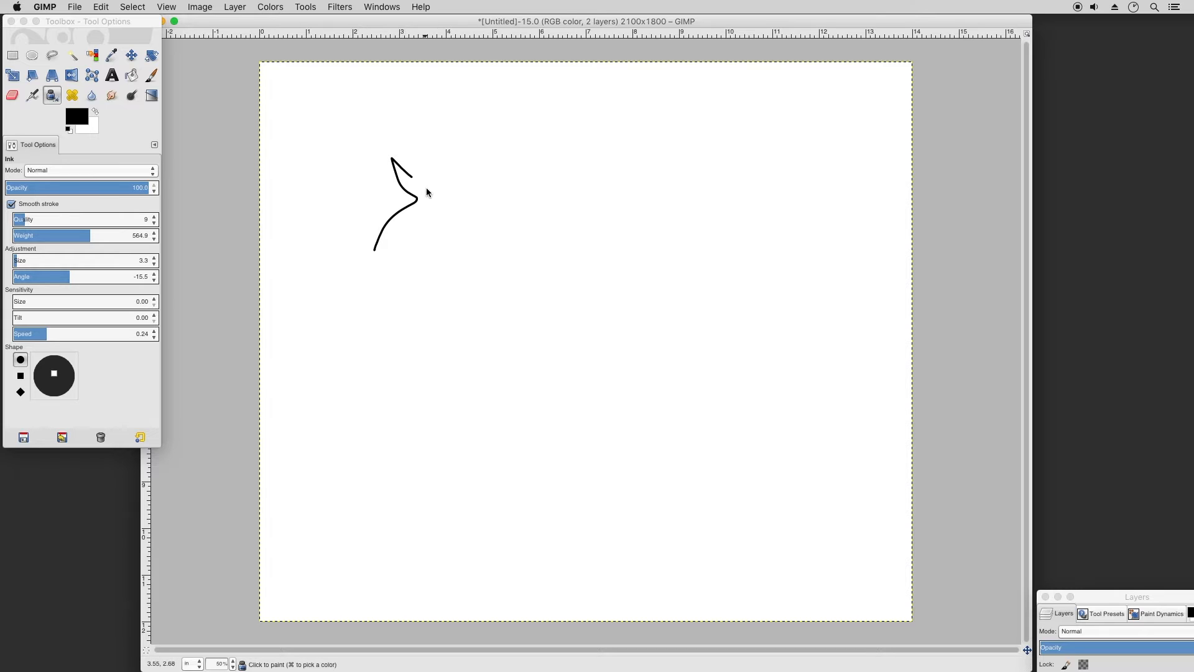
{"action": "mouse_move", "coordinate": [439, 142]}
{"action": "left_mouse_down"}
{"action": "mouse_move", "coordinate": [444, 180]}
{"action": "mouse_move", "coordinate": [468, 146]}
{"action": "mouse_move", "coordinate": [506, 130]}
{"action": "mouse_move", "coordinate": [483, 179]}
{"action": "left_mouse_up"}
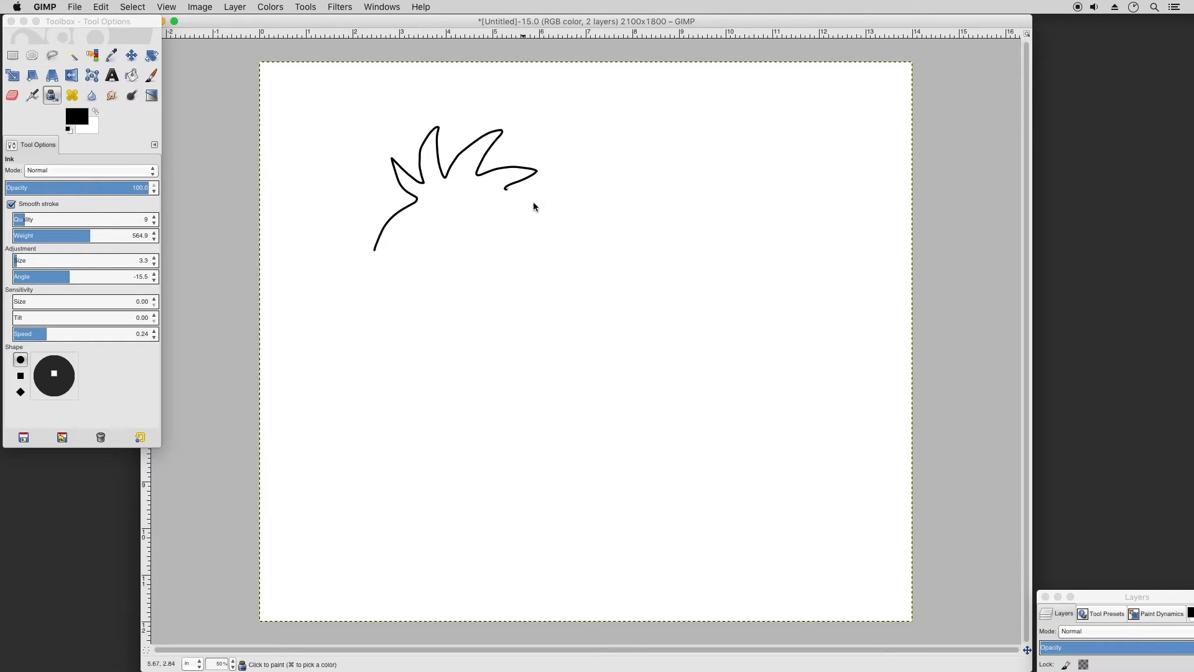
{"action": "left_click_drag", "start_coordinate": [516, 209], "coordinate": [506, 207]}
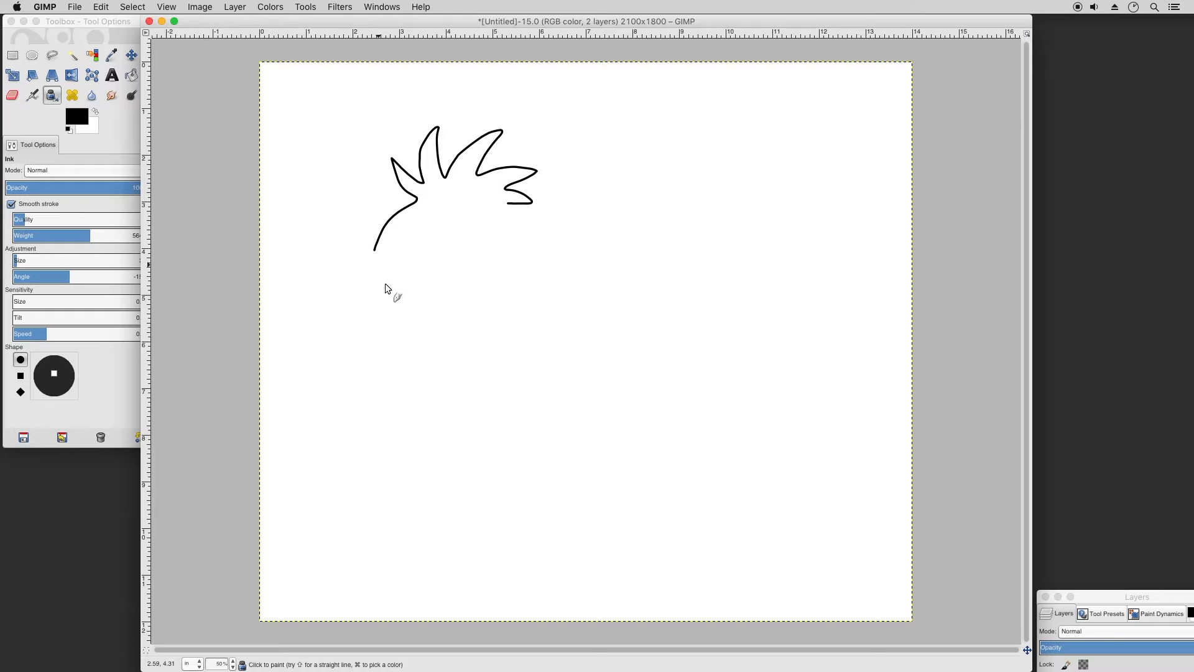
Step: Ink the bulbous snout with its nostril and mouth line below the forehead, plus the large oval near eye
{"action": "mouse_move", "coordinate": [382, 278]}
{"action": "left_mouse_down"}
{"action": "mouse_move", "coordinate": [351, 318]}
{"action": "mouse_move", "coordinate": [315, 305]}
{"action": "mouse_move", "coordinate": [302, 318]}
{"action": "mouse_move", "coordinate": [307, 373]}
{"action": "mouse_move", "coordinate": [357, 400]}
{"action": "mouse_move", "coordinate": [383, 374]}
{"action": "mouse_move", "coordinate": [374, 341]}
{"action": "left_mouse_up"}
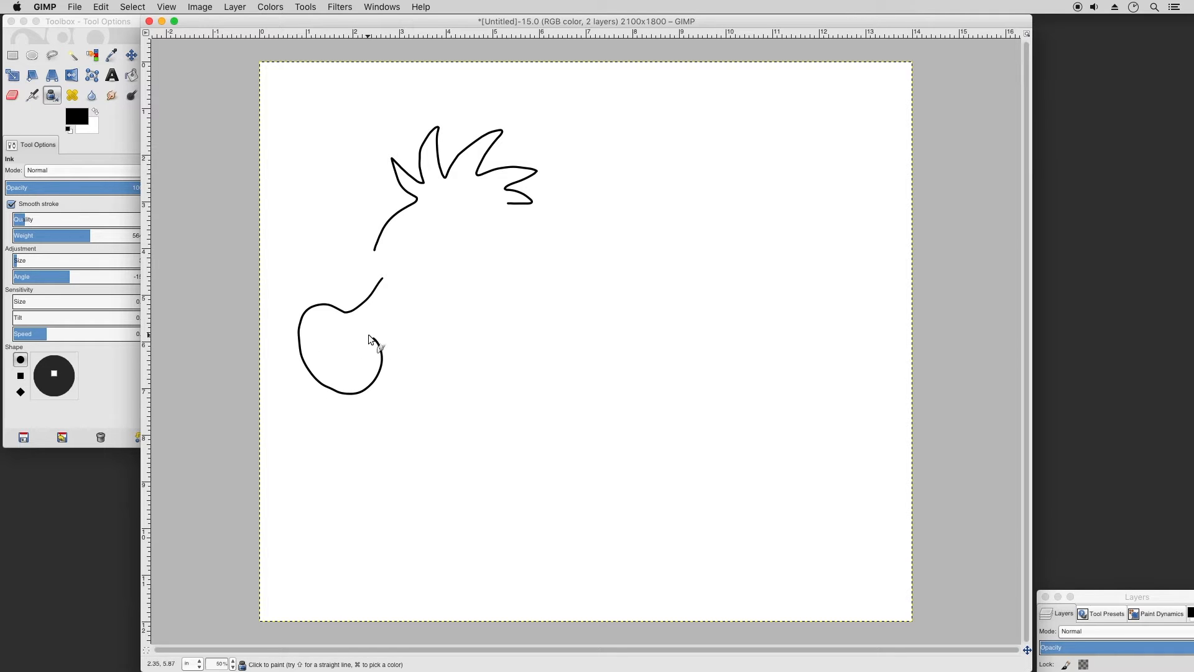
{"action": "mouse_move", "coordinate": [335, 335]}
{"action": "left_mouse_down"}
{"action": "mouse_move", "coordinate": [354, 378]}
{"action": "mouse_move", "coordinate": [341, 380]}
{"action": "mouse_move", "coordinate": [322, 352]}
{"action": "left_mouse_up"}
{"action": "left_click_drag", "start_coordinate": [383, 350], "coordinate": [424, 317]}
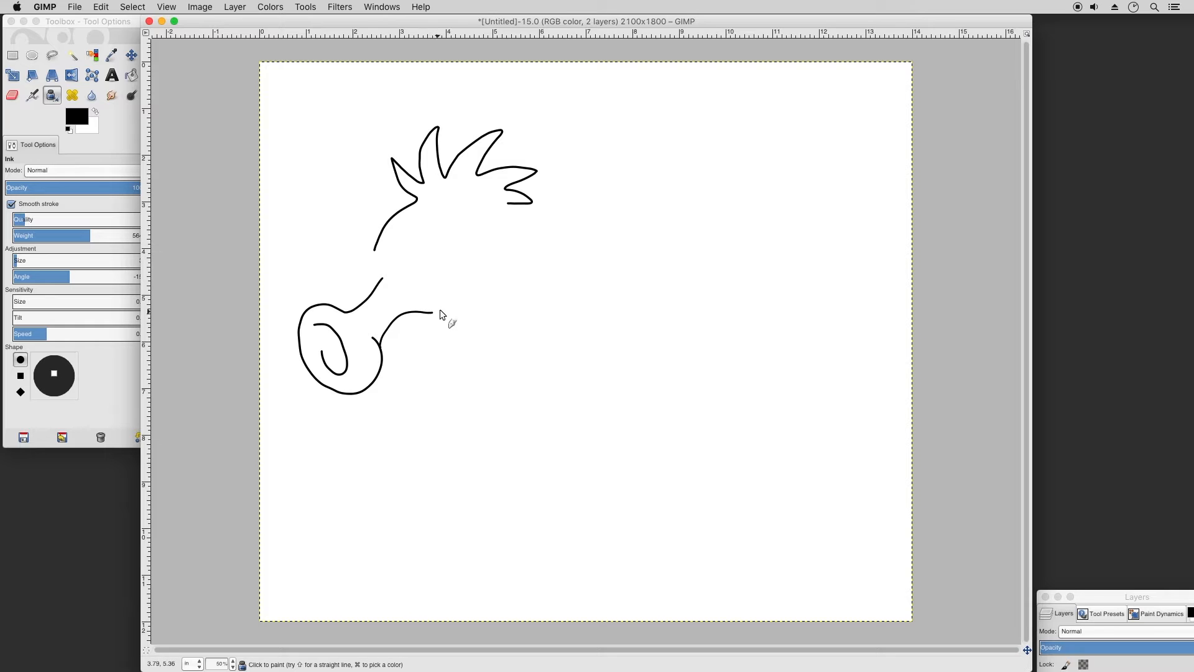
{"action": "mouse_move", "coordinate": [477, 226]}
{"action": "left_mouse_down"}
{"action": "mouse_move", "coordinate": [431, 246]}
{"action": "mouse_move", "coordinate": [435, 281]}
{"action": "mouse_move", "coordinate": [453, 292]}
{"action": "mouse_move", "coordinate": [469, 287]}
{"action": "mouse_move", "coordinate": [474, 228]}
{"action": "left_mouse_up"}
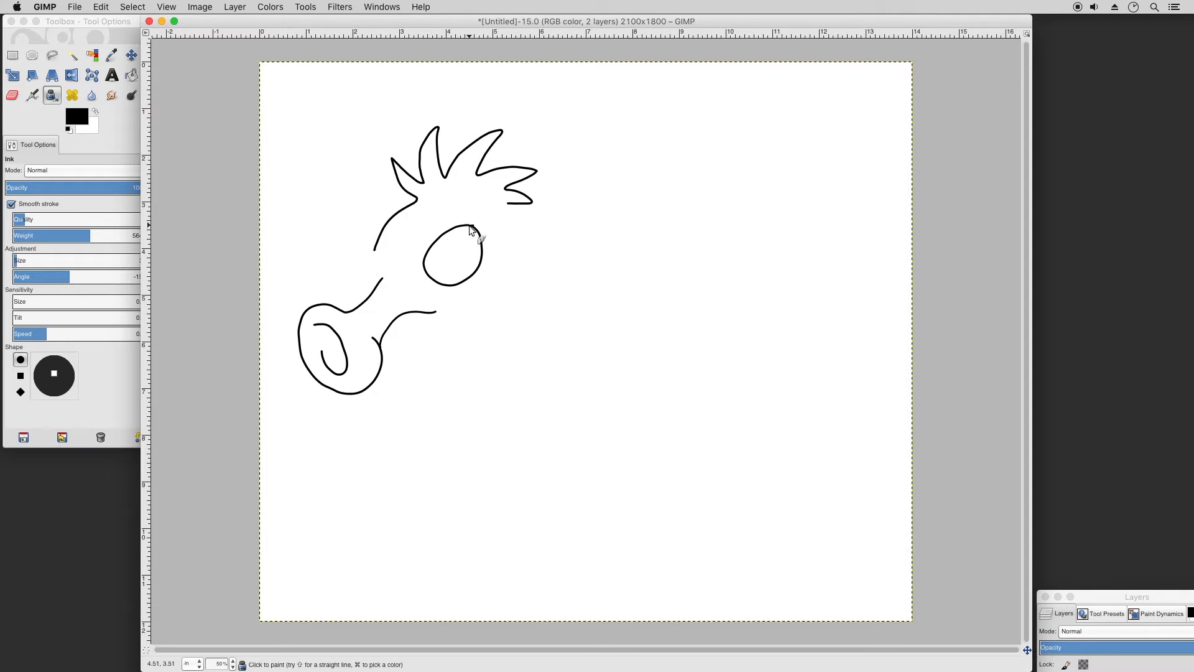
{"action": "mouse_move", "coordinate": [435, 245]}
{"action": "left_mouse_down"}
{"action": "mouse_move", "coordinate": [406, 224]}
{"action": "mouse_move", "coordinate": [407, 260]}
{"action": "left_mouse_up"}
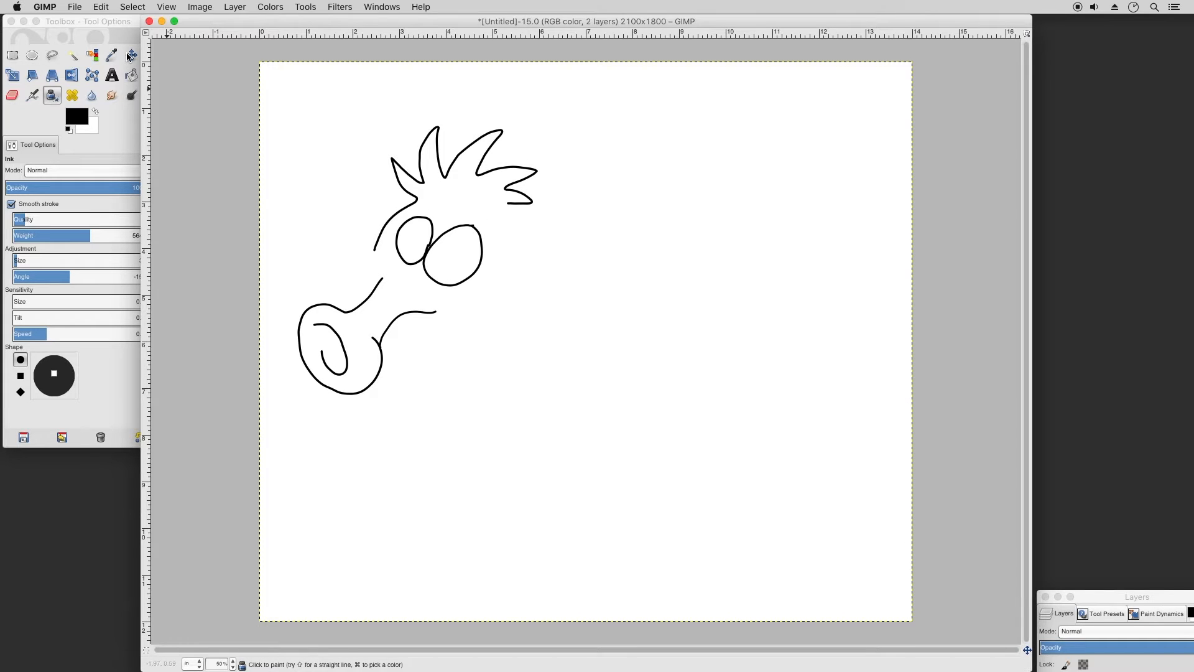
{"action": "left_click", "coordinate": [101, 7]}
{"action": "left_click", "coordinate": [118, 19]}
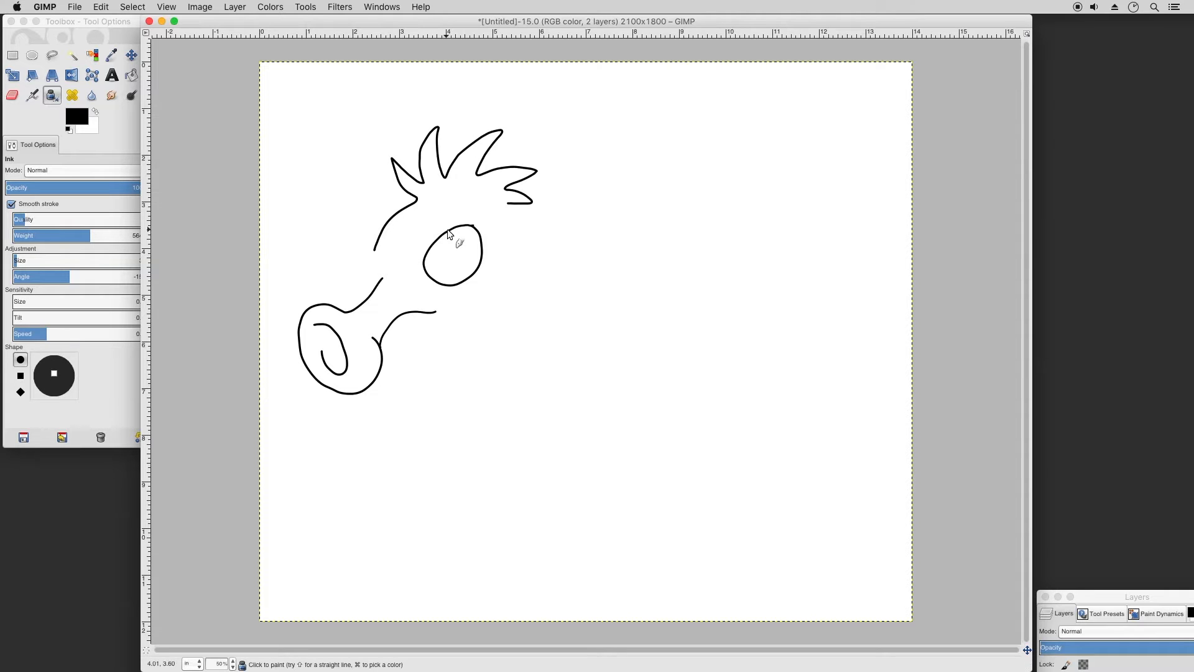
Step: Ink the far eye tucked behind the near eye and a pointed tuft on the face's front edge above the snout
{"action": "mouse_move", "coordinate": [443, 220]}
{"action": "left_mouse_down"}
{"action": "mouse_move", "coordinate": [394, 228]}
{"action": "mouse_move", "coordinate": [407, 260]}
{"action": "left_mouse_up"}
{"action": "left_click_drag", "start_coordinate": [376, 256], "coordinate": [352, 279]}
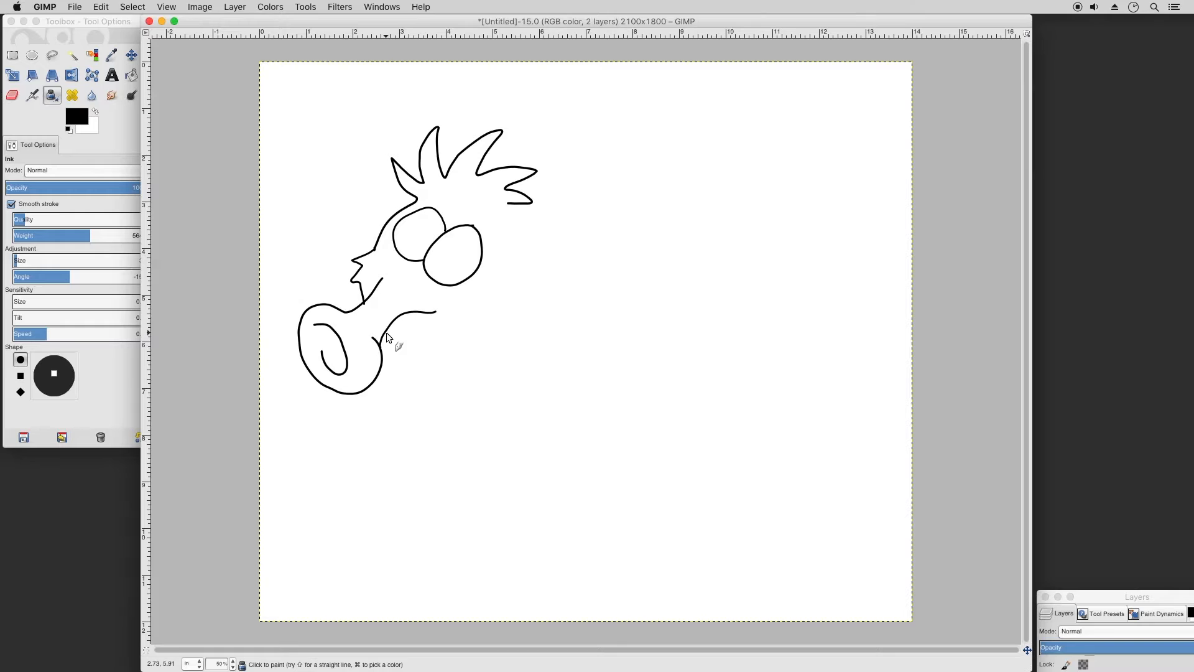
Step: Ink a curved throat line, the back of the head from the hair downward, and the rounded lower jaw
{"action": "mouse_move", "coordinate": [396, 352]}
{"action": "left_mouse_down"}
{"action": "mouse_move", "coordinate": [413, 405]}
{"action": "mouse_move", "coordinate": [442, 435]}
{"action": "mouse_move", "coordinate": [491, 429]}
{"action": "left_mouse_up"}
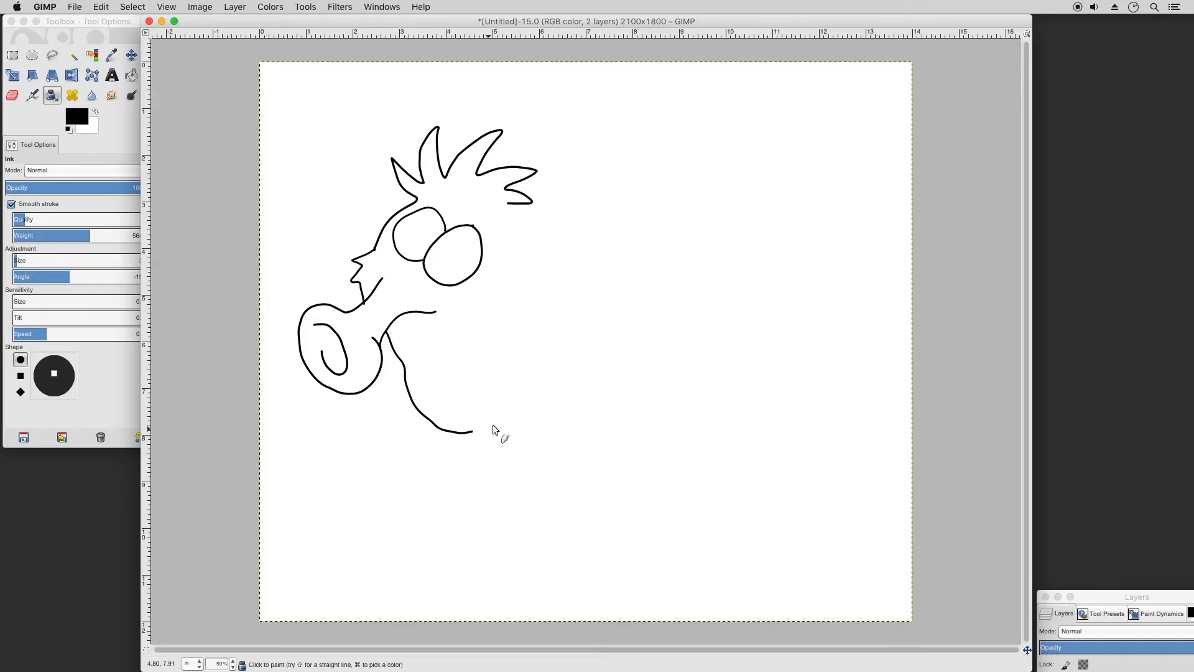
{"action": "left_click_drag", "start_coordinate": [518, 215], "coordinate": [536, 271]}
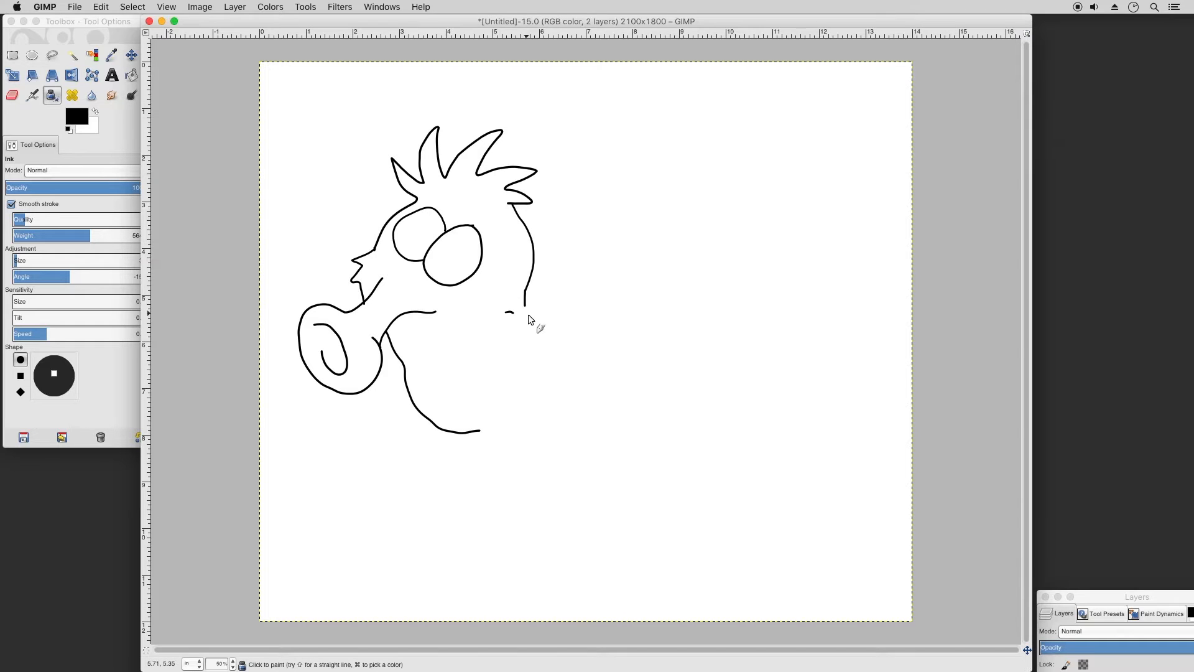
{"action": "mouse_move", "coordinate": [536, 334]}
{"action": "left_mouse_down"}
{"action": "mouse_move", "coordinate": [474, 367]}
{"action": "mouse_move", "coordinate": [412, 370]}
{"action": "left_mouse_up"}
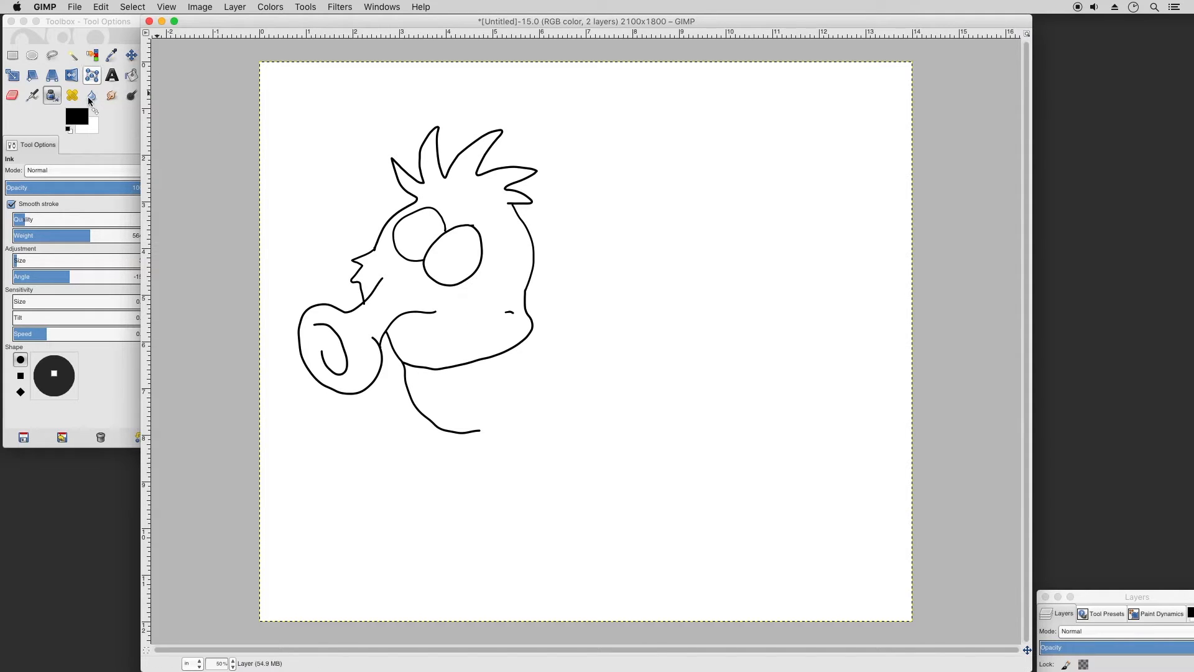
Step: Erase the throat line hanging below the jaw with the Eraser at size 69.56
{"action": "left_click", "coordinate": [12, 95]}
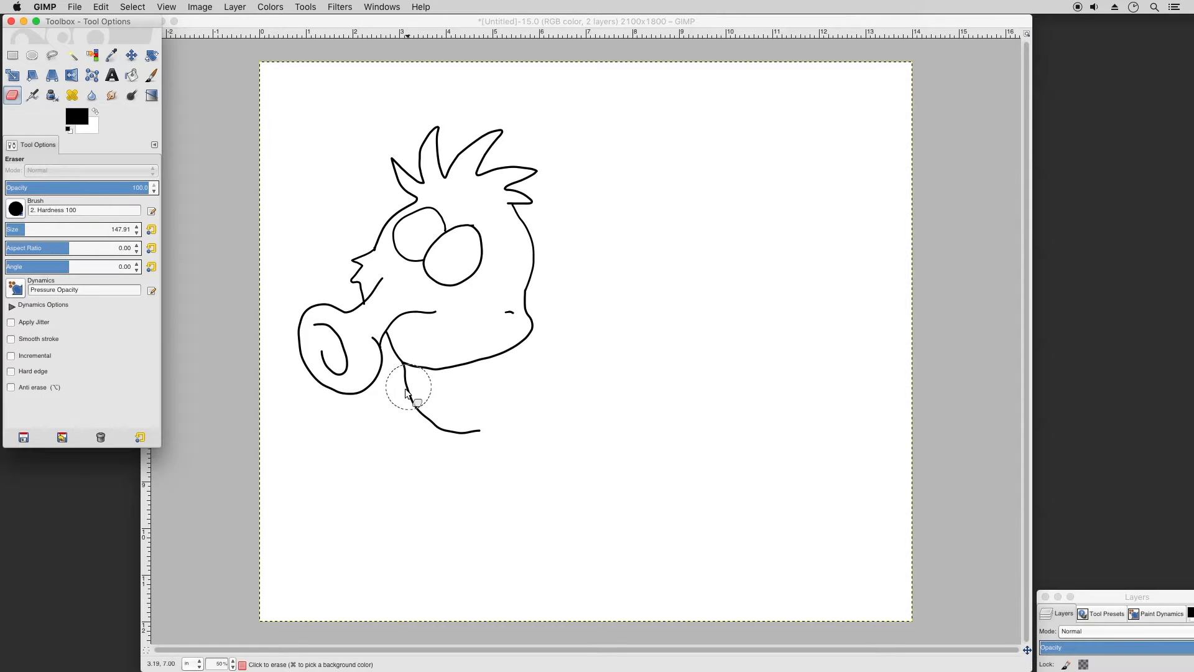
{"action": "left_click", "coordinate": [13, 229]}
{"action": "left_click_drag", "start_coordinate": [14, 228], "coordinate": [13, 228]}
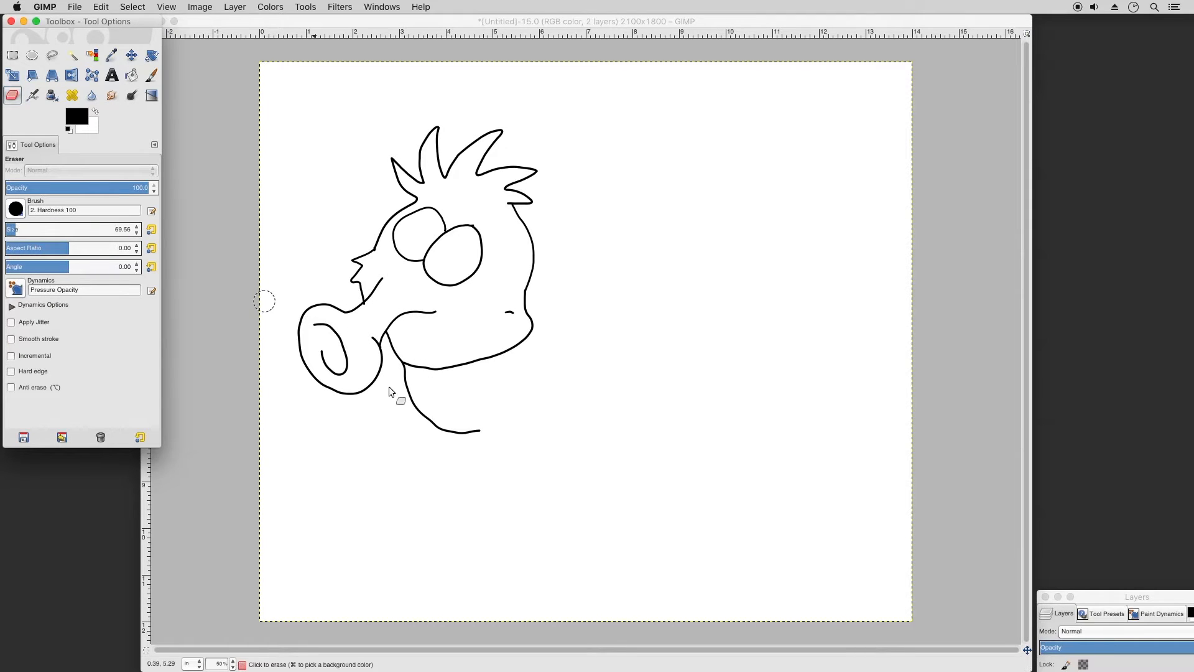
{"action": "mouse_move", "coordinate": [408, 381]}
{"action": "left_mouse_down"}
{"action": "mouse_move", "coordinate": [444, 426]}
{"action": "mouse_move", "coordinate": [501, 441]}
{"action": "left_mouse_up"}
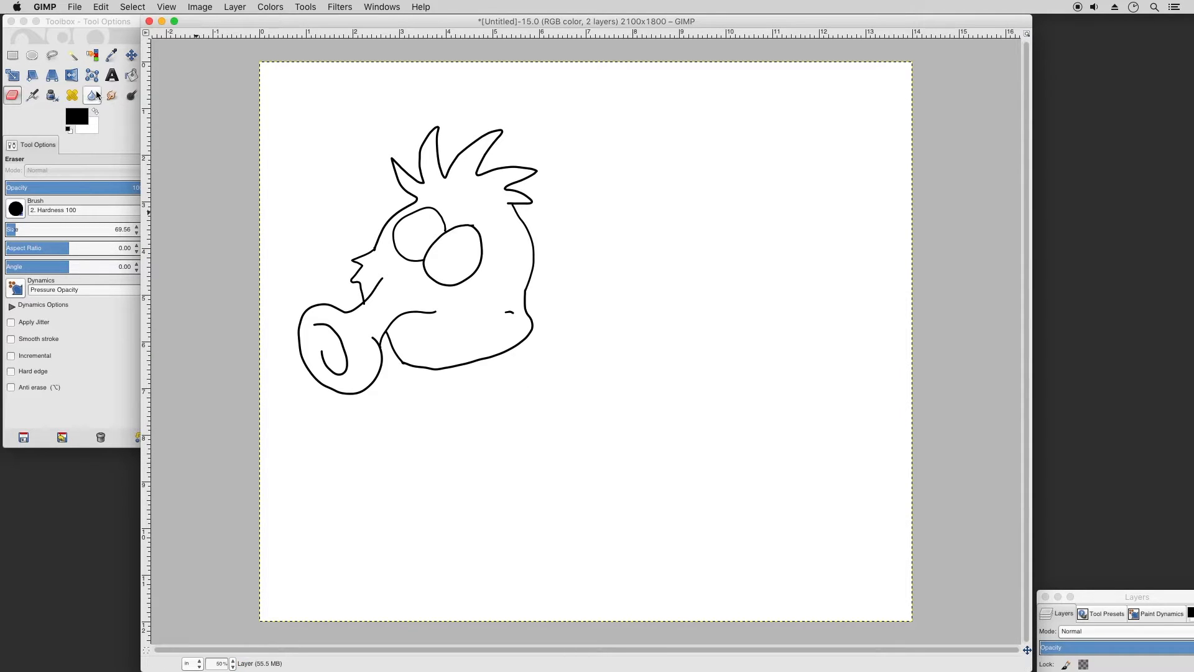
Step: Ink a rounded oval outline about 3 in wide below the head, with a small oval in its centre
{"action": "left_click", "coordinate": [96, 28]}
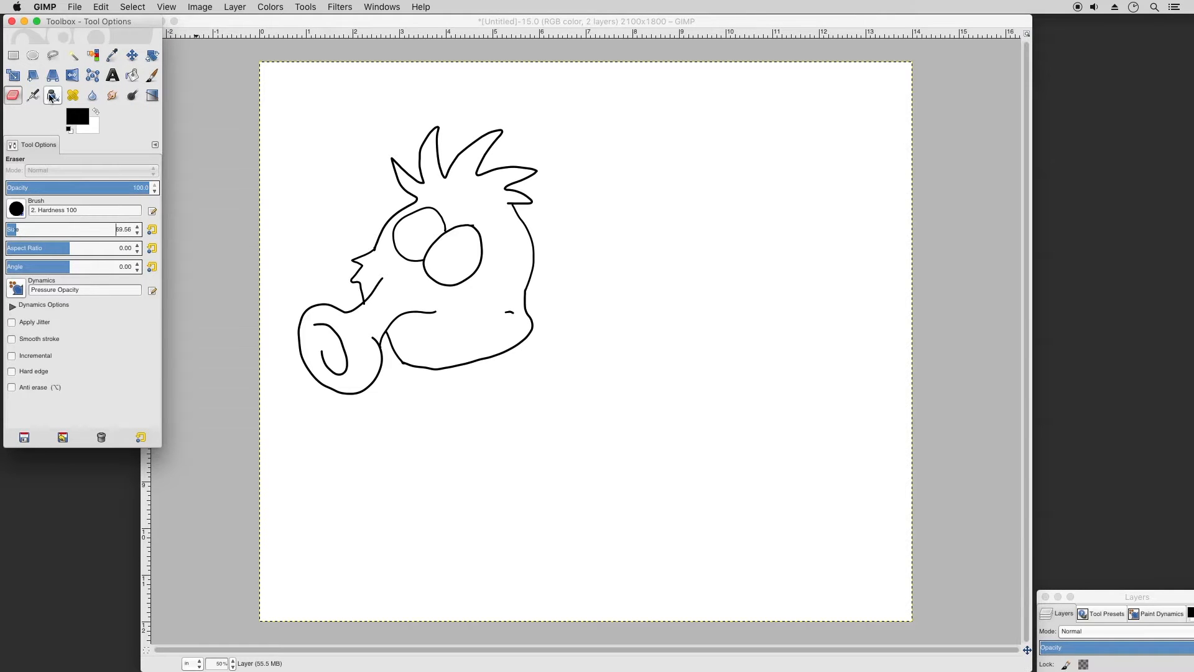
{"action": "left_click", "coordinate": [52, 95]}
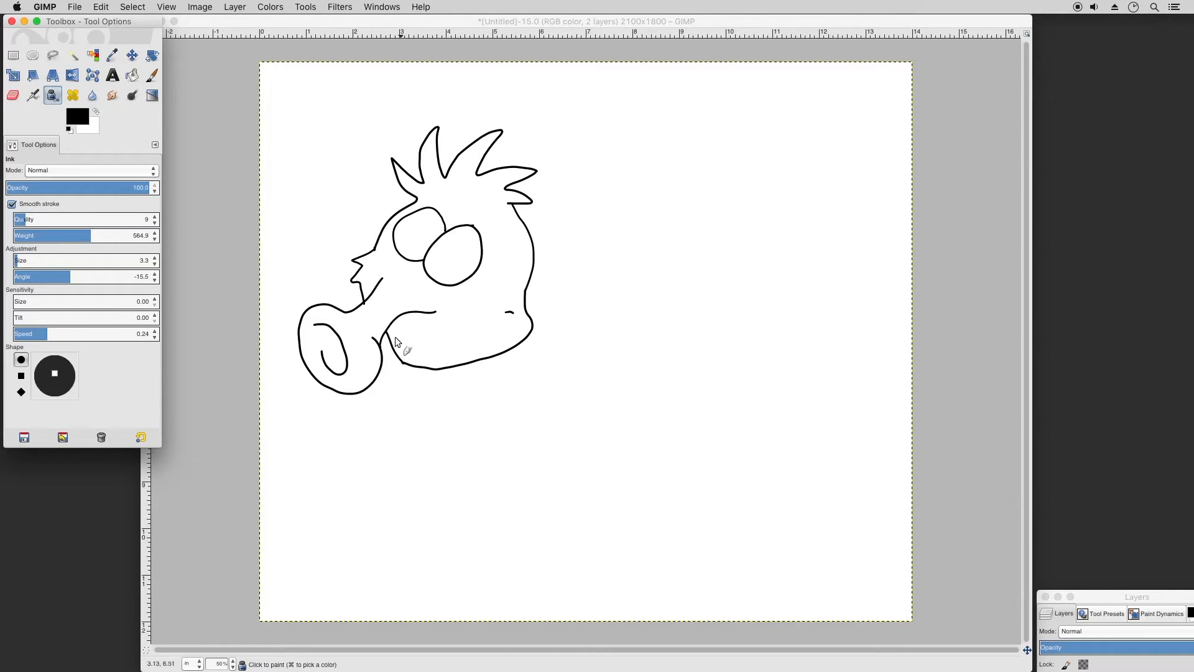
{"action": "left_click", "coordinate": [406, 417]}
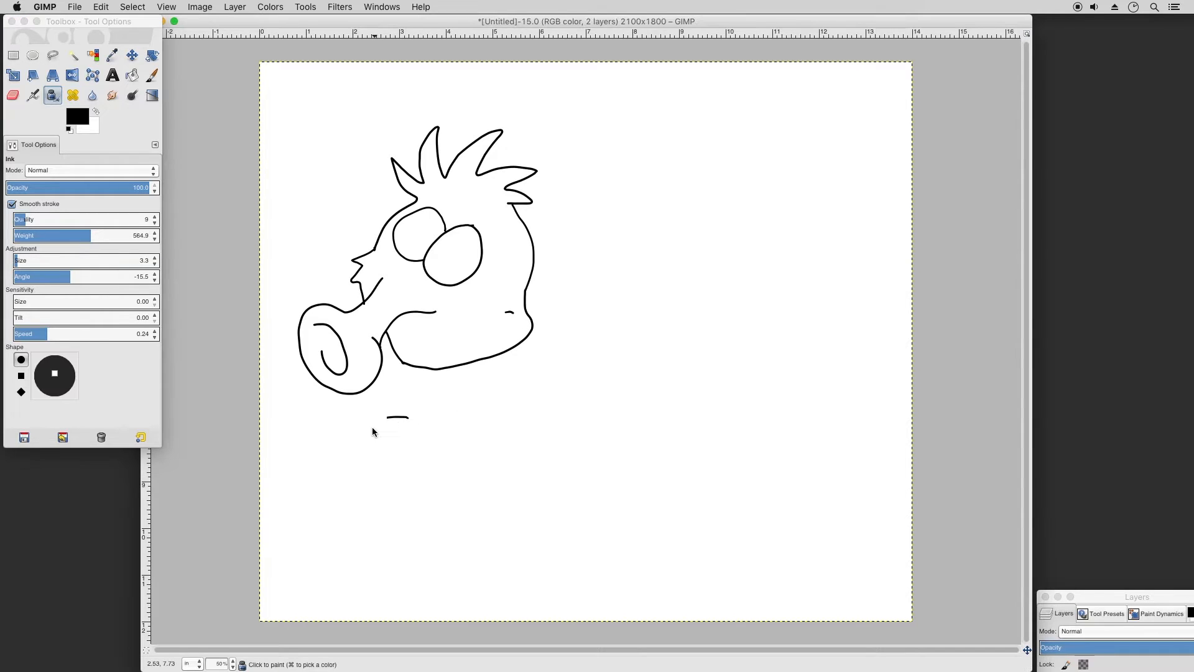
{"action": "left_click_drag", "start_coordinate": [409, 492], "coordinate": [496, 491]}
{"action": "left_click_drag", "start_coordinate": [486, 444], "coordinate": [443, 430]}
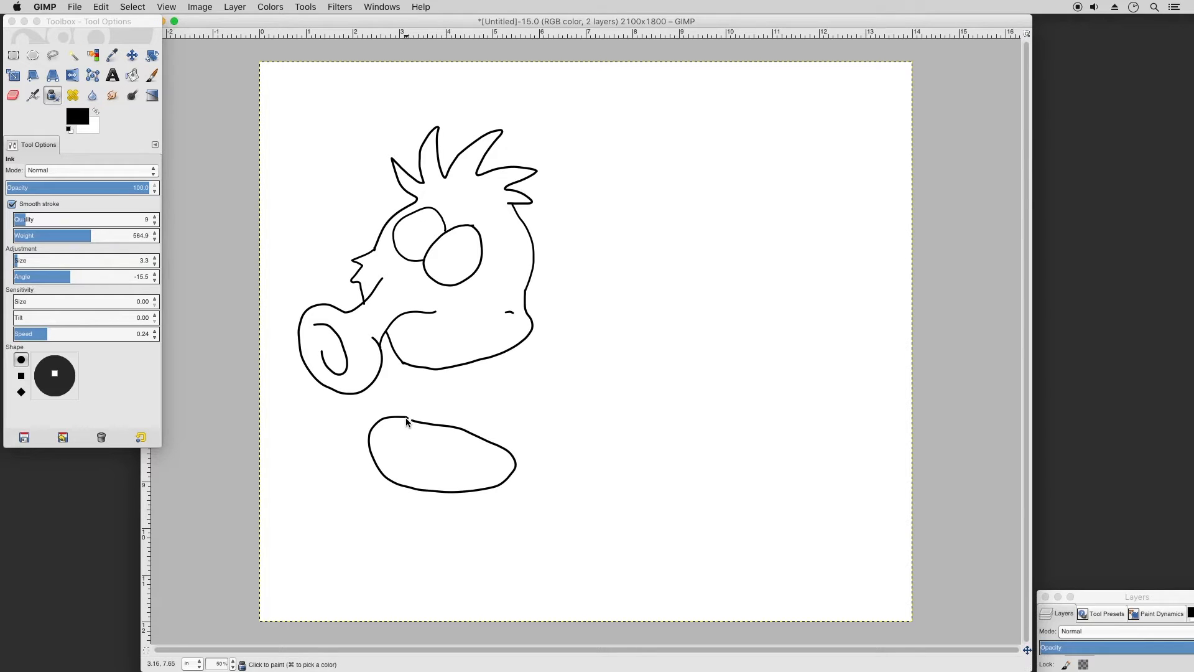
{"action": "left_click_drag", "start_coordinate": [403, 418], "coordinate": [401, 417]}
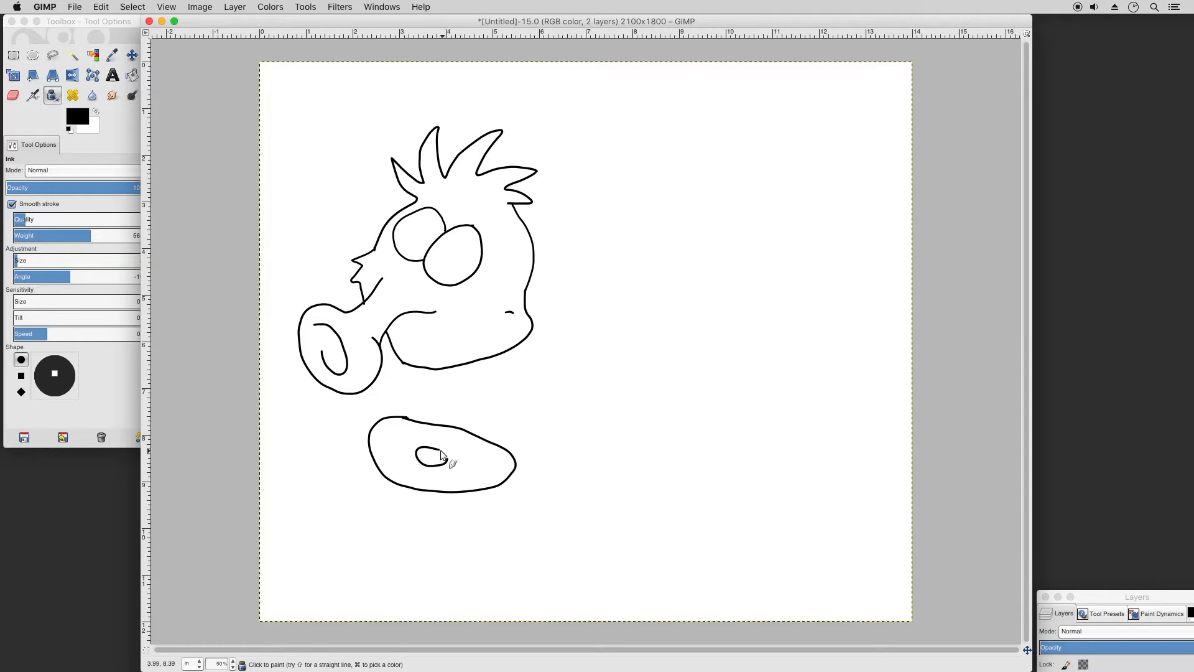
Step: Add an inner rim and curved underside to the large oval, and ink a smaller bowl shape with a tiny oval beneath it
{"action": "left_click_drag", "start_coordinate": [386, 426], "coordinate": [381, 431]}
{"action": "mouse_move", "coordinate": [393, 472]}
{"action": "left_mouse_down"}
{"action": "mouse_move", "coordinate": [461, 490]}
{"action": "mouse_move", "coordinate": [506, 482]}
{"action": "mouse_move", "coordinate": [504, 467]}
{"action": "mouse_move", "coordinate": [453, 431]}
{"action": "mouse_move", "coordinate": [389, 423]}
{"action": "left_mouse_up"}
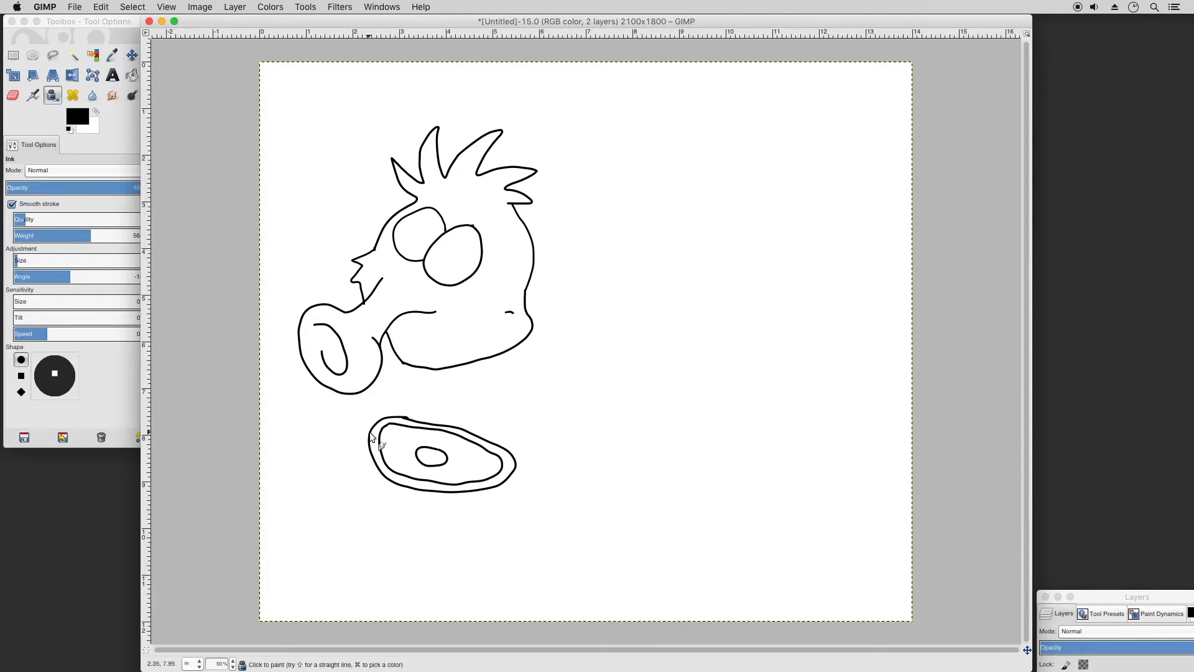
{"action": "left_click_drag", "start_coordinate": [370, 441], "coordinate": [370, 491]}
{"action": "left_click_drag", "start_coordinate": [486, 508], "coordinate": [501, 489]}
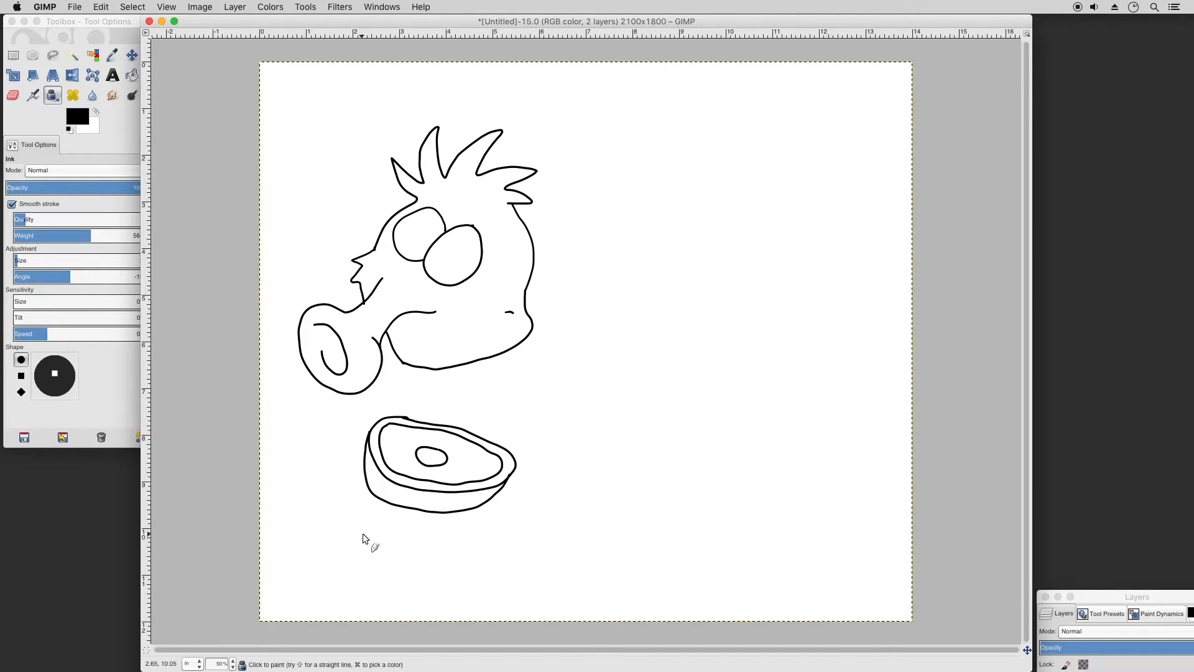
{"action": "mouse_move", "coordinate": [364, 547]}
{"action": "left_mouse_down"}
{"action": "mouse_move", "coordinate": [381, 583]}
{"action": "mouse_move", "coordinate": [405, 591]}
{"action": "mouse_move", "coordinate": [438, 585]}
{"action": "mouse_move", "coordinate": [467, 551]}
{"action": "mouse_move", "coordinate": [391, 535]}
{"action": "mouse_move", "coordinate": [364, 543]}
{"action": "mouse_move", "coordinate": [392, 561]}
{"action": "mouse_move", "coordinate": [470, 558]}
{"action": "mouse_move", "coordinate": [409, 539]}
{"action": "left_mouse_up"}
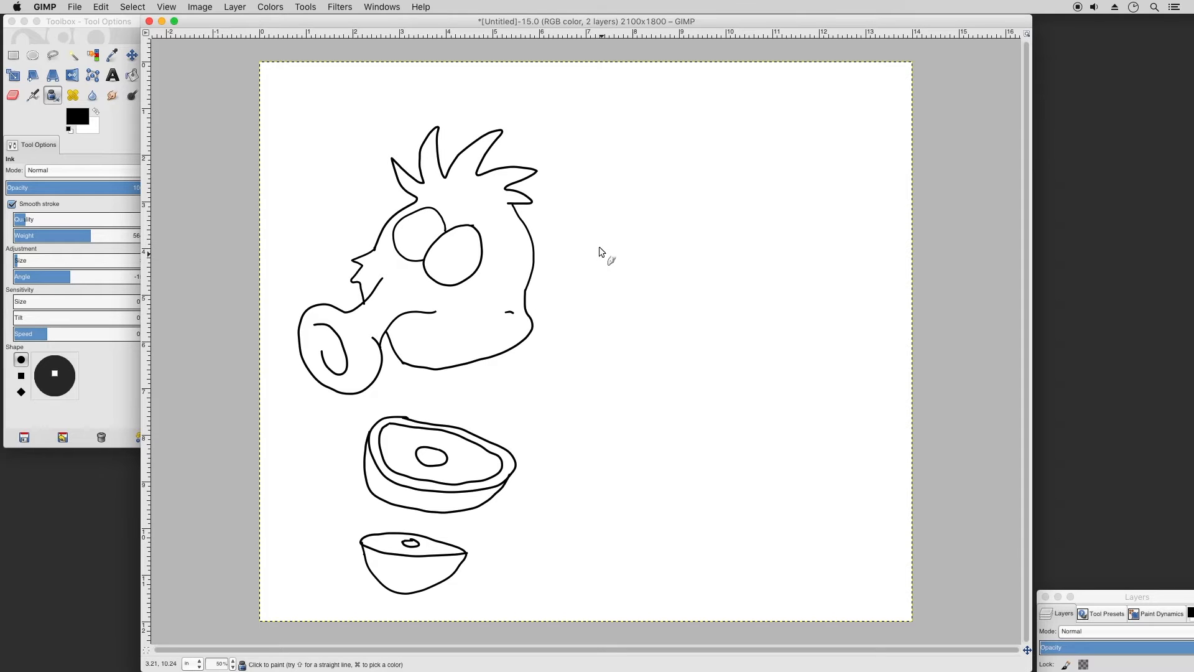
Step: Ink the closed outline of a bent arm ending in a pointed hand to the right of the head
{"action": "mouse_move", "coordinate": [666, 91]}
{"action": "left_mouse_down"}
{"action": "mouse_move", "coordinate": [615, 144]}
{"action": "mouse_move", "coordinate": [639, 203]}
{"action": "left_mouse_up"}
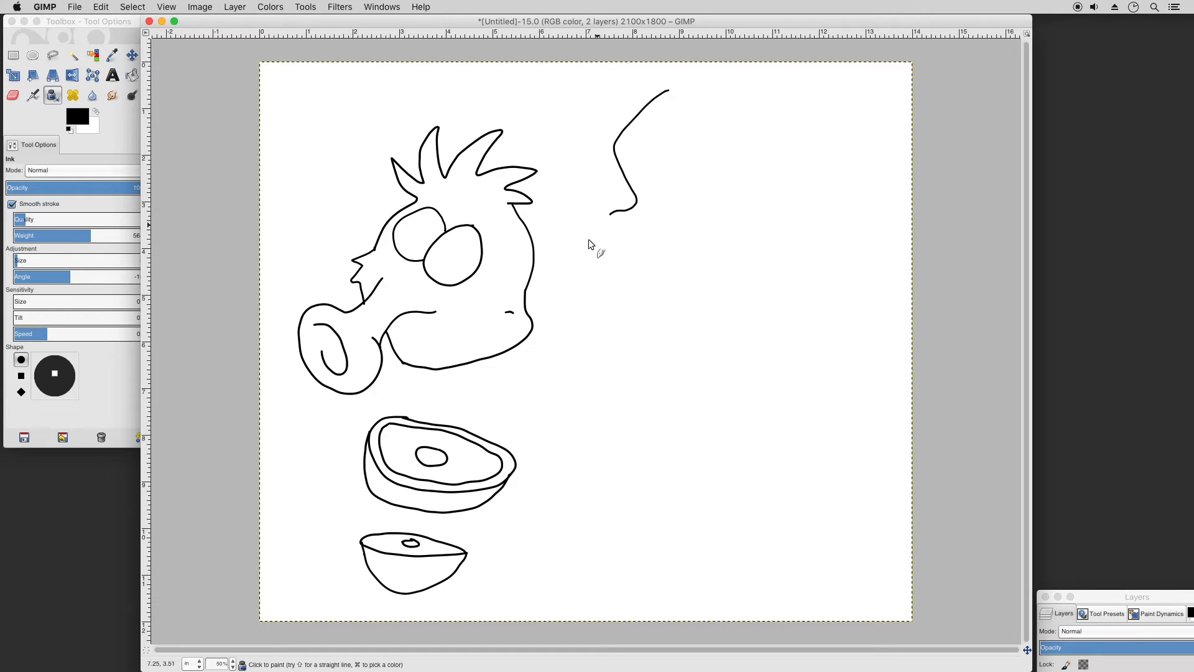
{"action": "left_click_drag", "start_coordinate": [585, 265], "coordinate": [605, 255]}
{"action": "mouse_move", "coordinate": [688, 250]}
{"action": "left_mouse_down"}
{"action": "mouse_move", "coordinate": [714, 202]}
{"action": "mouse_move", "coordinate": [703, 196]}
{"action": "left_mouse_up"}
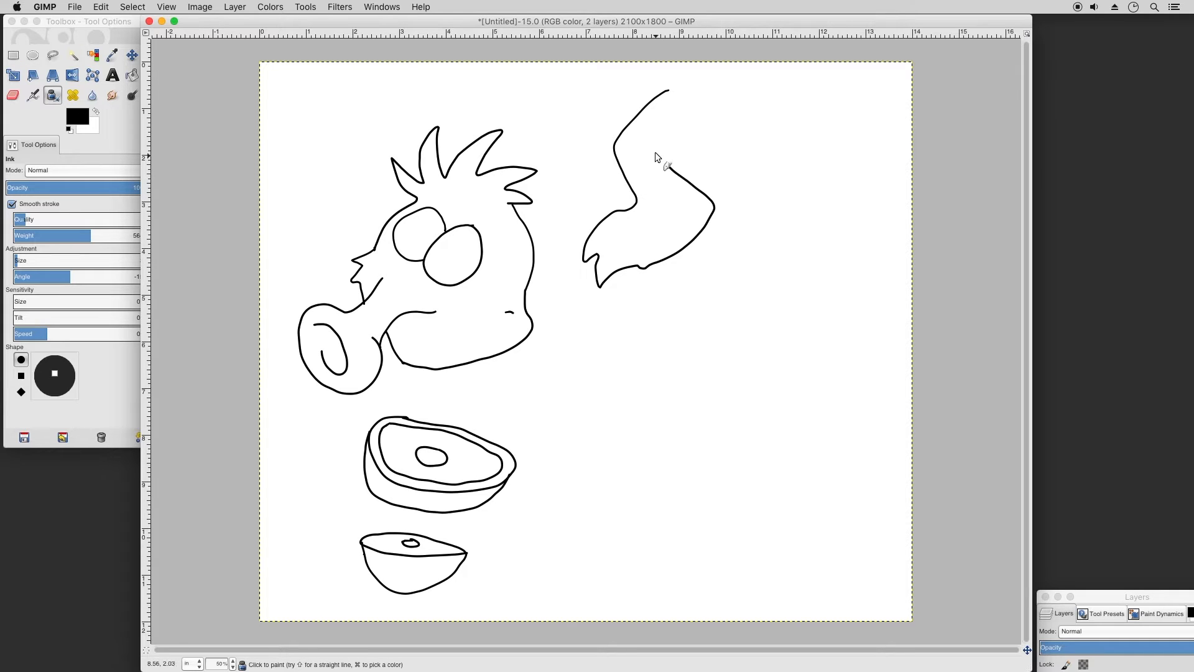
{"action": "left_click_drag", "start_coordinate": [657, 155], "coordinate": [653, 145]}
{"action": "mouse_move", "coordinate": [694, 111]}
{"action": "left_mouse_down"}
{"action": "mouse_move", "coordinate": [706, 91]}
{"action": "mouse_move", "coordinate": [677, 102]}
{"action": "mouse_move", "coordinate": [659, 94]}
{"action": "left_mouse_up"}
Step: Add short wrist, finger and palm crease lines to the bent arm's hand
{"action": "left_click_drag", "start_coordinate": [673, 208], "coordinate": [681, 203]}
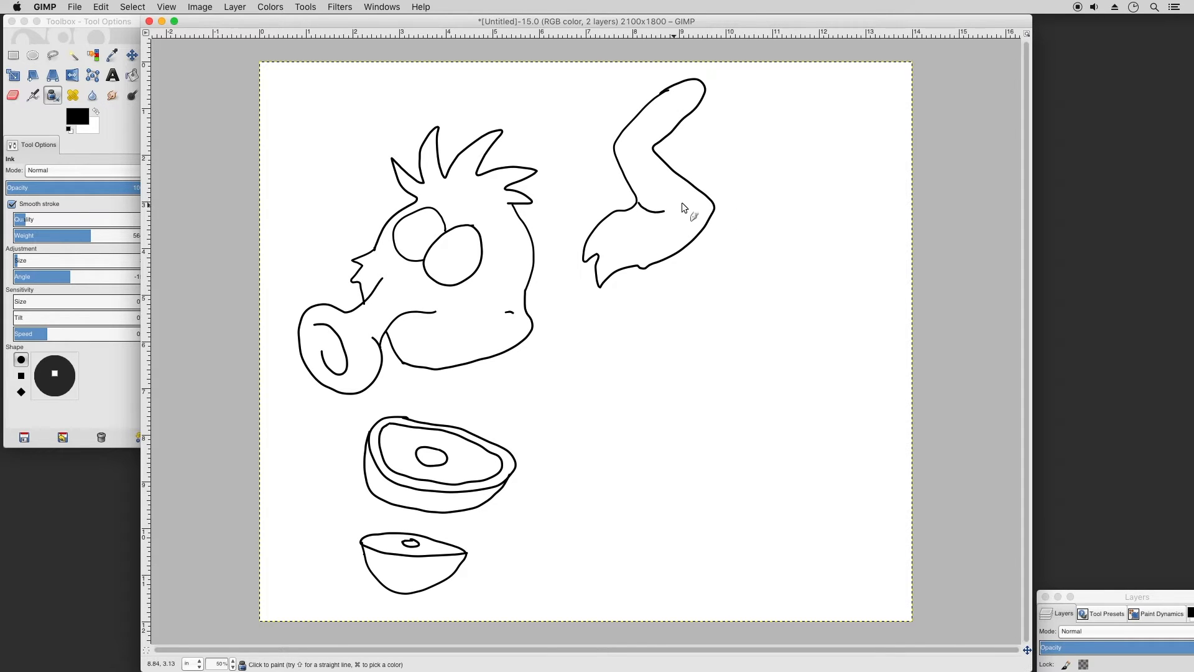
{"action": "left_click", "coordinate": [631, 211]}
{"action": "left_click_drag", "start_coordinate": [634, 250], "coordinate": [644, 267]}
Step: Add detail lines to the head: the lip along the lower jaw, the creases around the eyes and the closed nostril
{"action": "left_click_drag", "start_coordinate": [506, 307], "coordinate": [526, 289]}
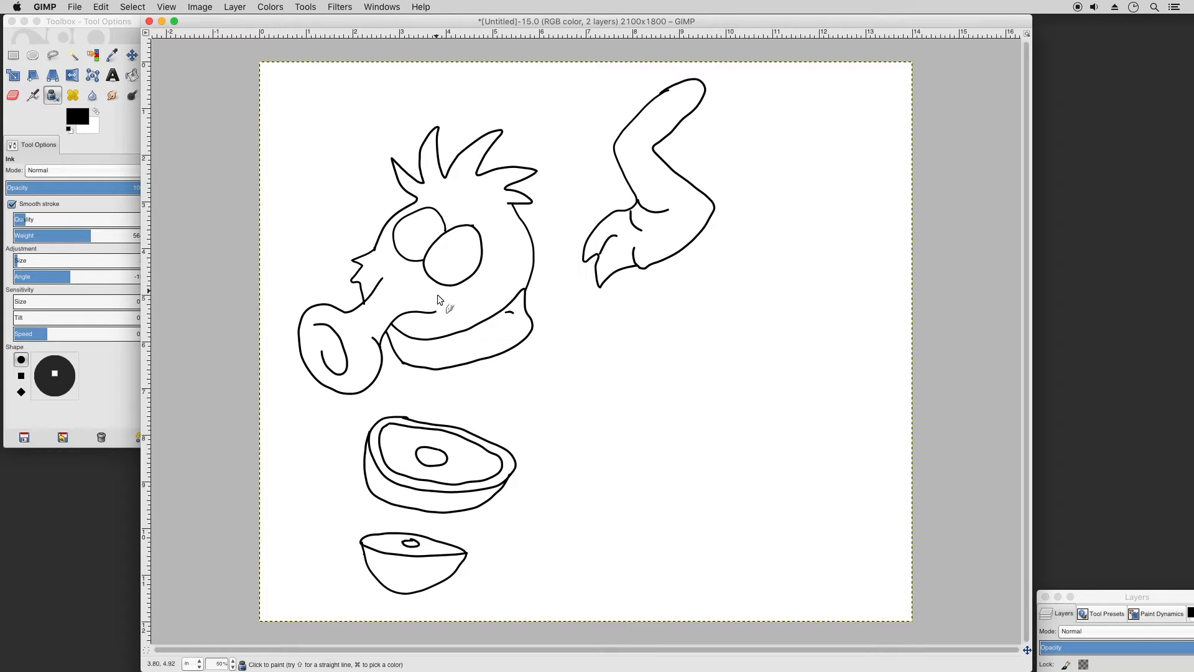
{"action": "mouse_move", "coordinate": [438, 293]}
{"action": "left_mouse_down"}
{"action": "mouse_move", "coordinate": [476, 290]}
{"action": "mouse_move", "coordinate": [495, 261]}
{"action": "left_mouse_up"}
{"action": "left_click_drag", "start_coordinate": [461, 217], "coordinate": [467, 215]}
{"action": "left_click_drag", "start_coordinate": [484, 216], "coordinate": [491, 250]}
{"action": "left_click_drag", "start_coordinate": [321, 343], "coordinate": [339, 373]}
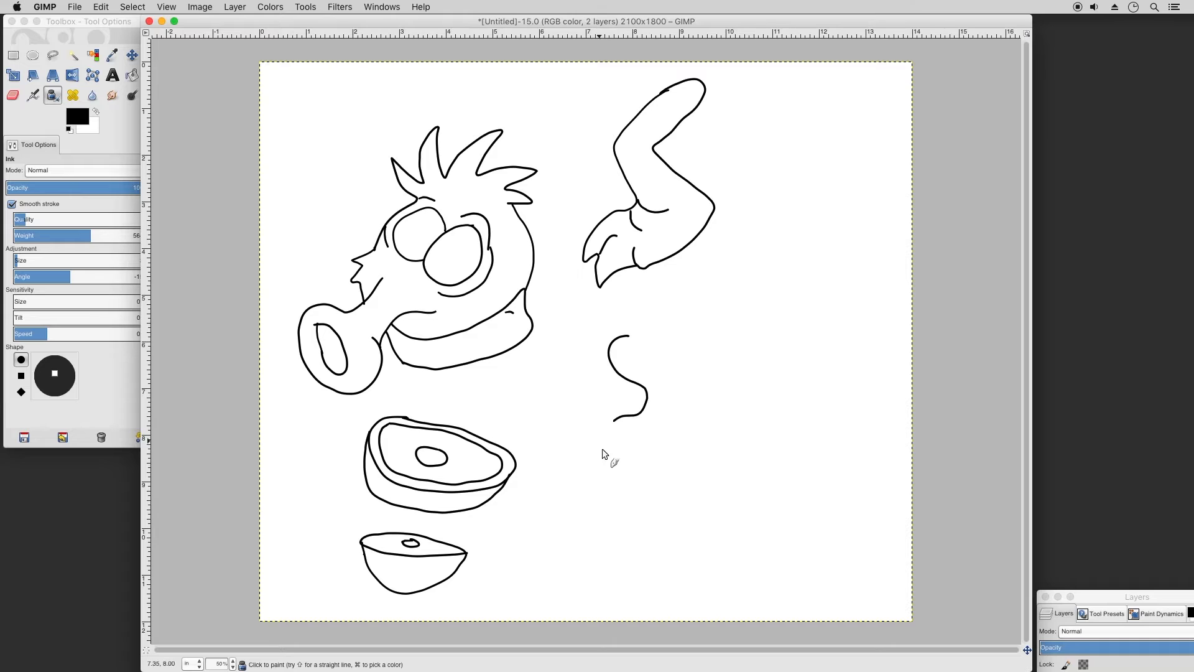
Step: Ink a second arm with a clawed hand and finger creases below the first, plus a solid black dot beside the hair
{"action": "left_click_drag", "start_coordinate": [624, 493], "coordinate": [659, 476]}
{"action": "mouse_move", "coordinate": [687, 457]}
{"action": "left_mouse_down"}
{"action": "mouse_move", "coordinate": [675, 487]}
{"action": "mouse_move", "coordinate": [701, 462]}
{"action": "mouse_move", "coordinate": [701, 431]}
{"action": "mouse_move", "coordinate": [676, 366]}
{"action": "mouse_move", "coordinate": [626, 333]}
{"action": "left_mouse_up"}
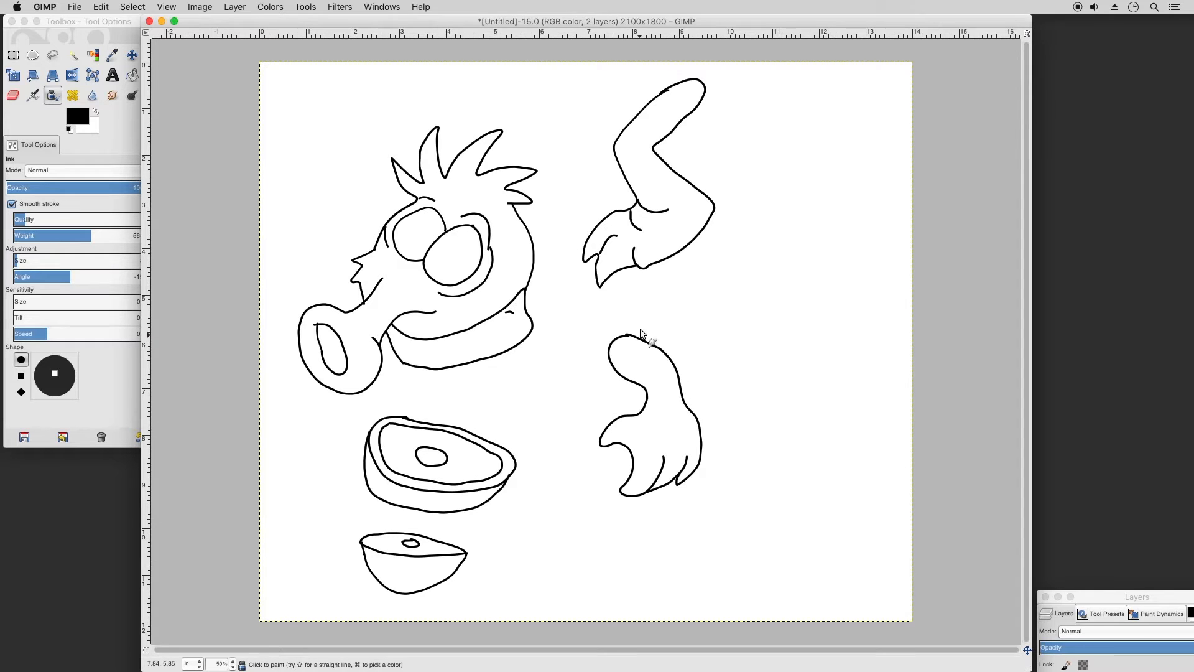
{"action": "left_click_drag", "start_coordinate": [663, 421], "coordinate": [677, 413]}
{"action": "mouse_move", "coordinate": [658, 459]}
{"action": "left_mouse_down"}
{"action": "mouse_move", "coordinate": [670, 446]}
{"action": "mouse_move", "coordinate": [686, 456]}
{"action": "left_mouse_up"}
{"action": "left_click_drag", "start_coordinate": [616, 442], "coordinate": [631, 443]}
{"action": "left_click_drag", "start_coordinate": [322, 170], "coordinate": [322, 175]}
Step: Paint over the black dot beside the hair as a clean circle with the Paintbrush, using the 2. Hardness 100 brush at size 40.18
{"action": "left_click", "coordinate": [131, 76]}
{"action": "left_click", "coordinate": [152, 76]}
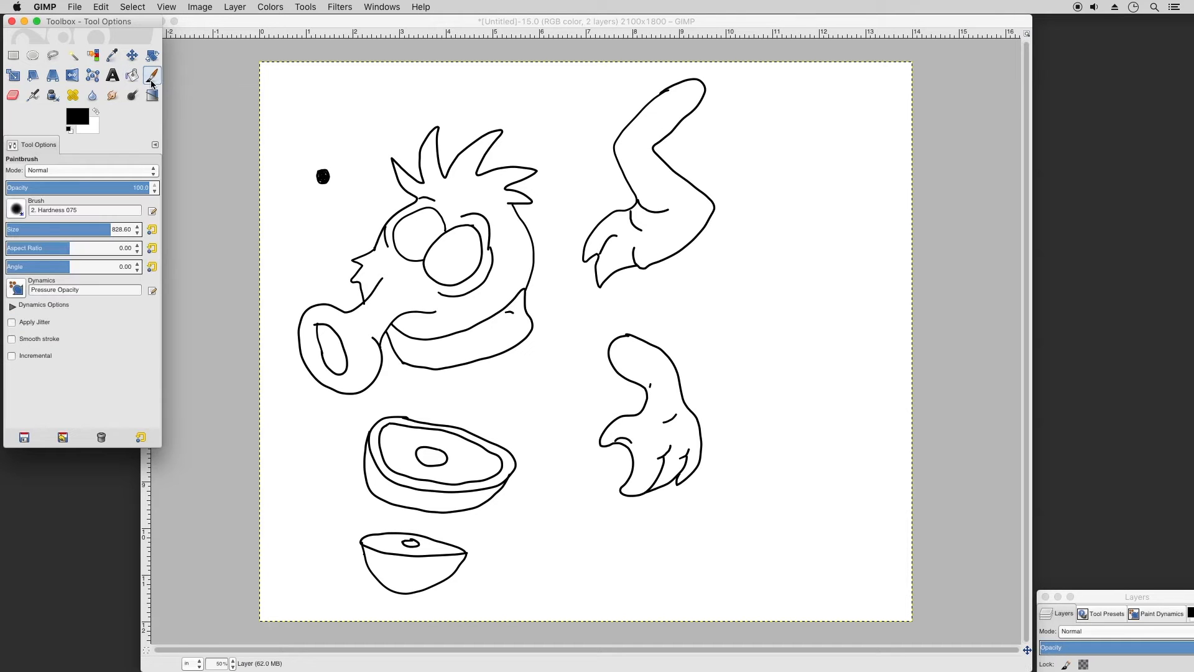
{"action": "left_click", "coordinate": [17, 210]}
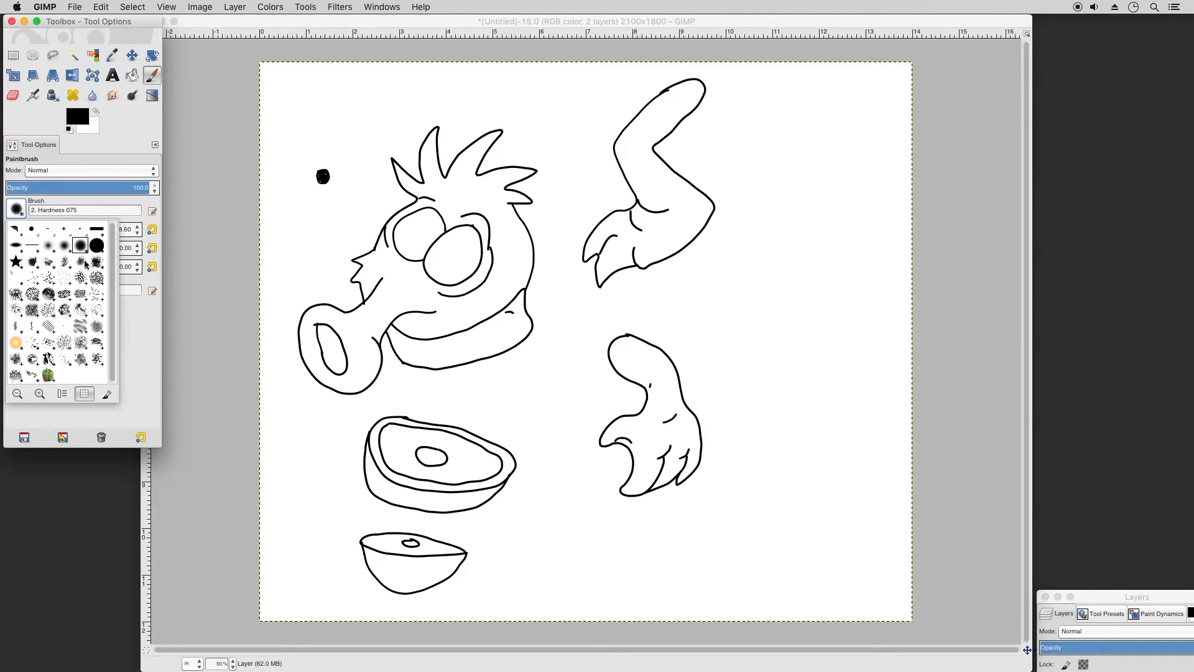
{"action": "double_click", "coordinate": [94, 250]}
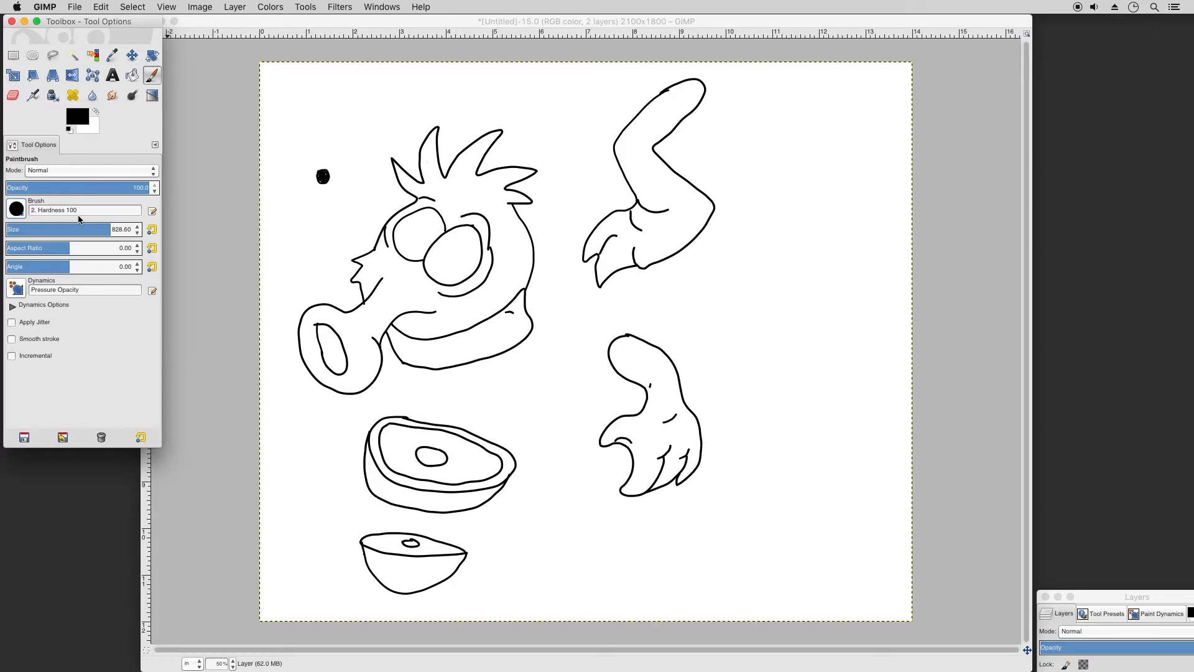
{"action": "left_click", "coordinate": [10, 227]}
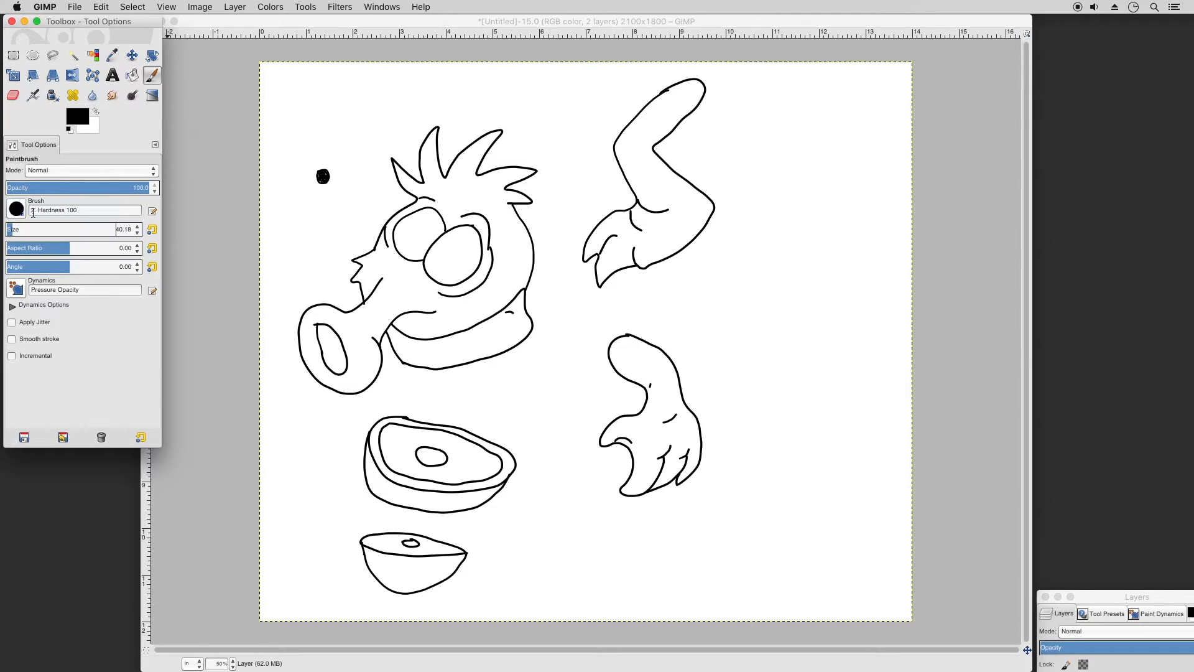
{"action": "left_click_drag", "start_coordinate": [326, 177], "coordinate": [321, 178]}
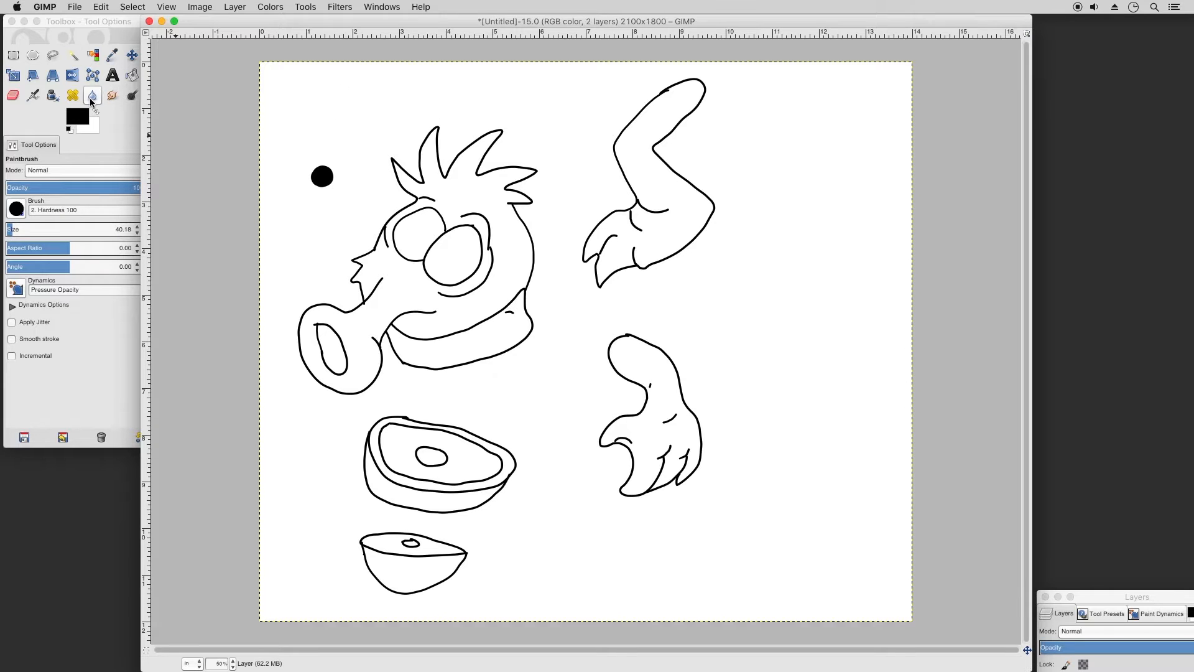
Step: Bucket-fill the nostril at the end of the snout with the black foreground color
{"action": "left_click", "coordinate": [49, 94]}
{"action": "left_click", "coordinate": [51, 95]}
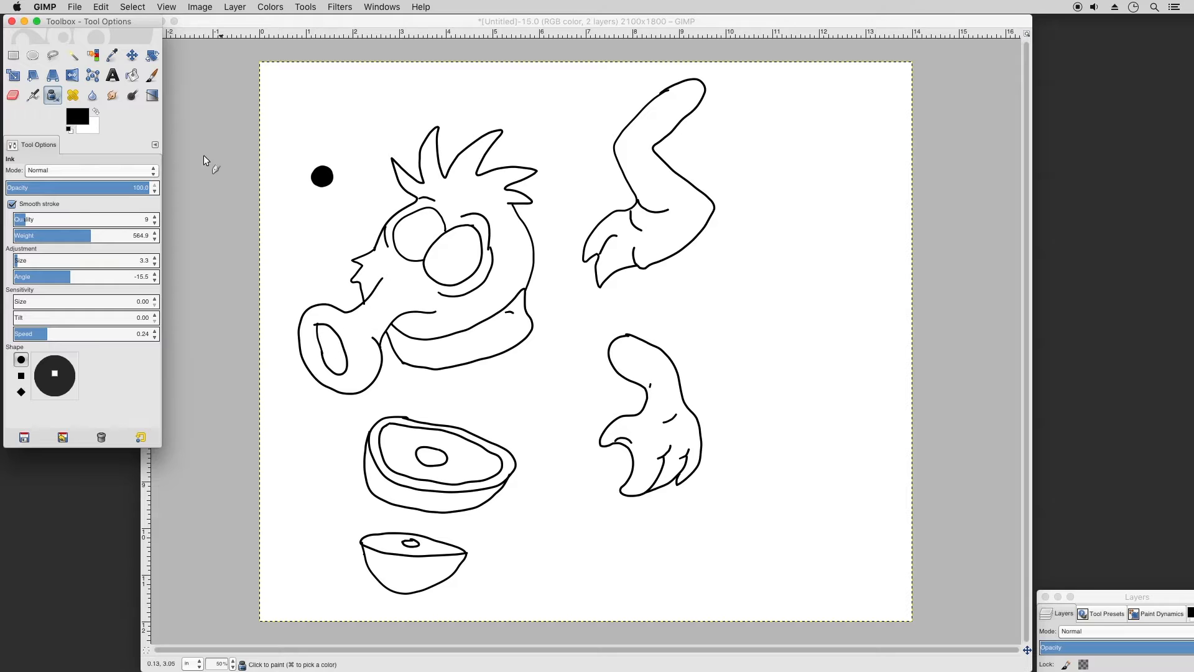
{"action": "left_click", "coordinate": [131, 75]}
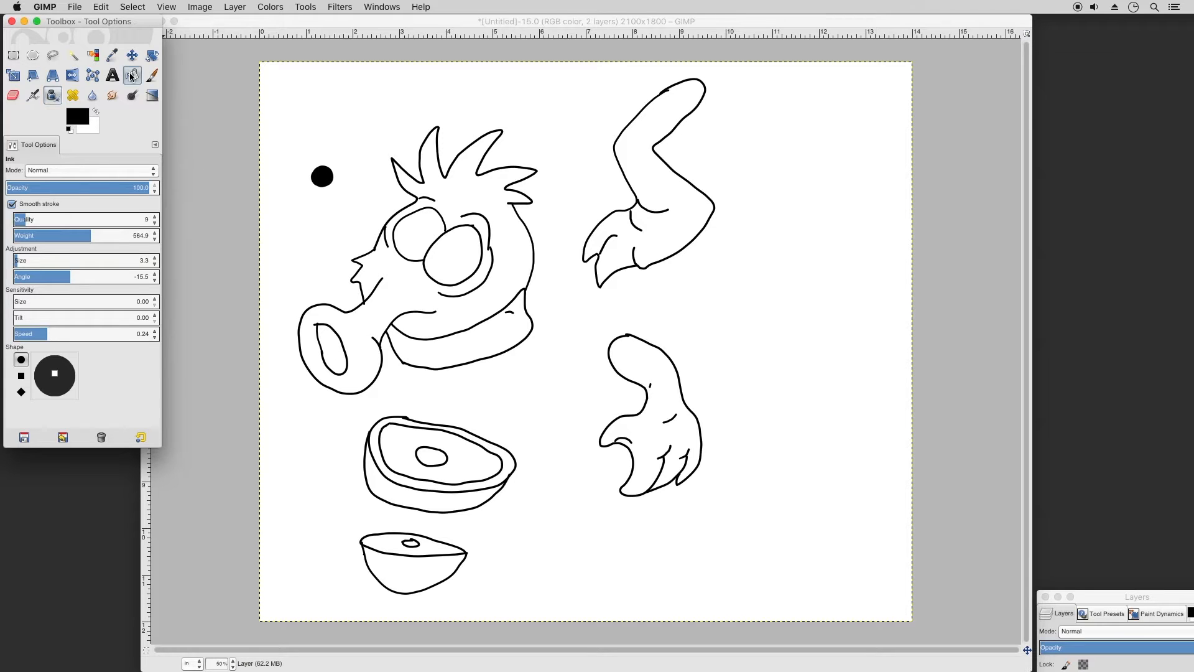
{"action": "left_click", "coordinate": [333, 357]}
{"action": "left_click", "coordinate": [334, 356]}
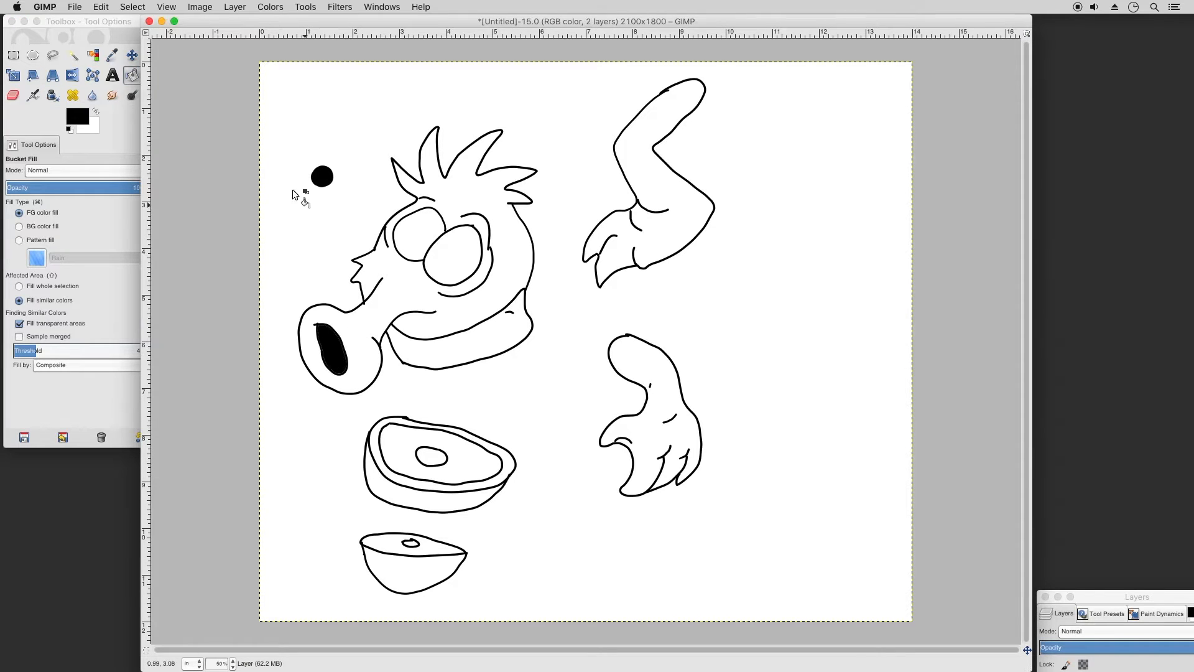
Step: Round out the edges of the black nostril with the Paintbrush at size 30.38
{"action": "left_click", "coordinate": [132, 78]}
{"action": "left_click", "coordinate": [152, 75]}
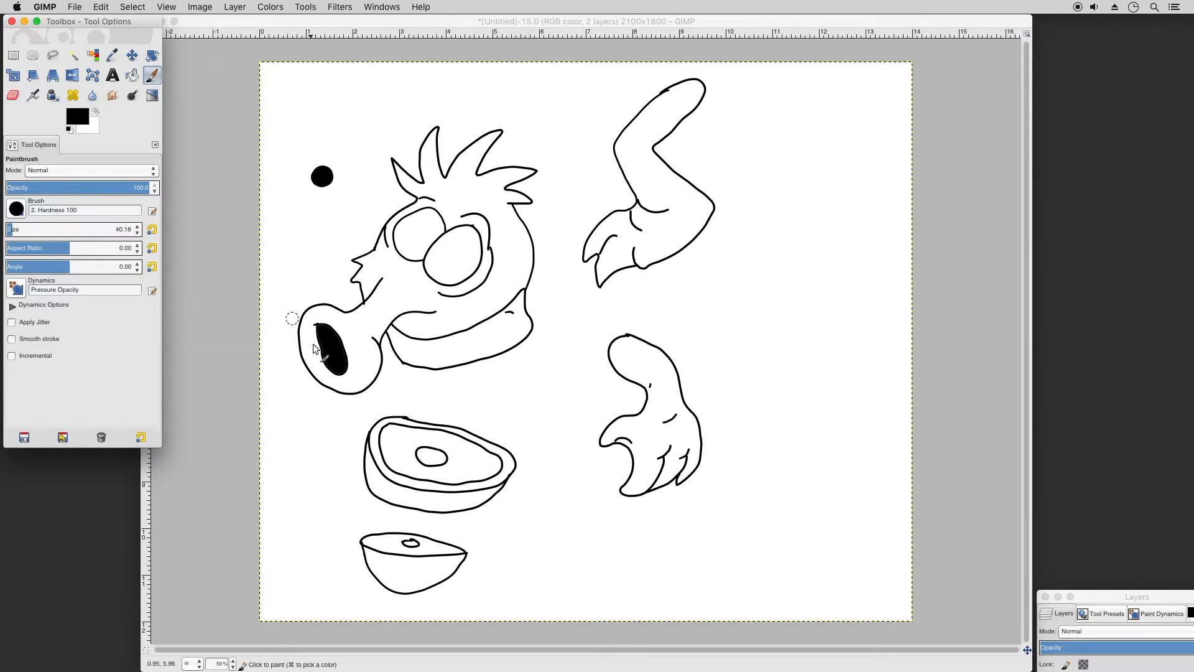
{"action": "left_click", "coordinate": [10, 226]}
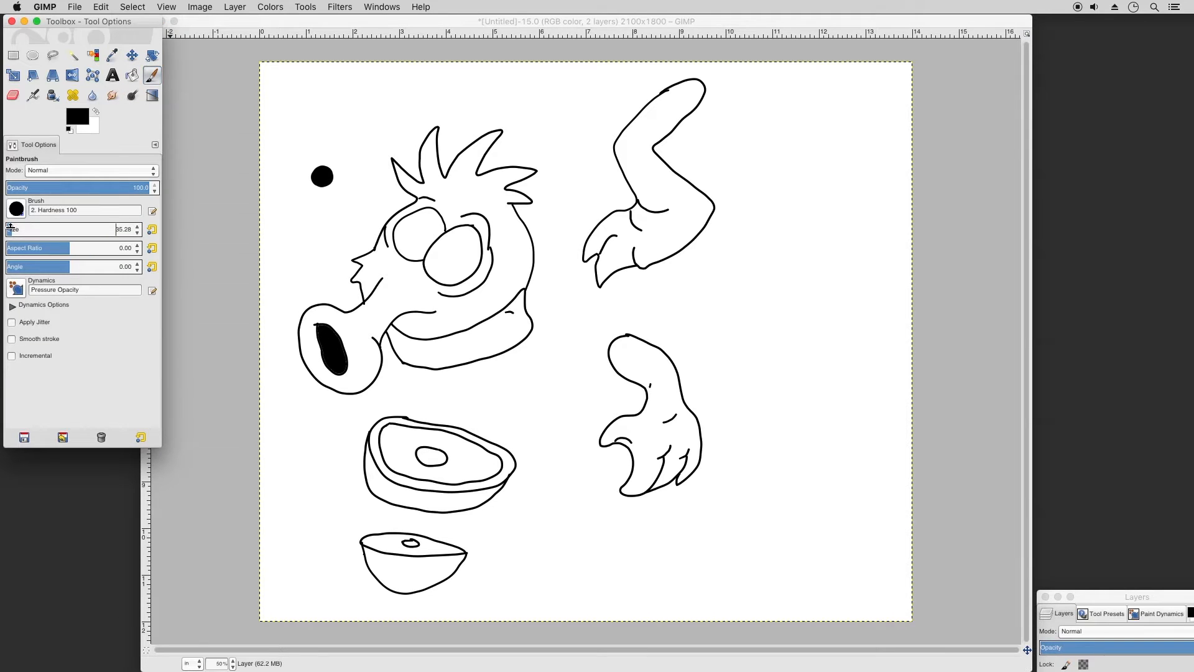
{"action": "left_click_drag", "start_coordinate": [8, 226], "coordinate": [9, 226]}
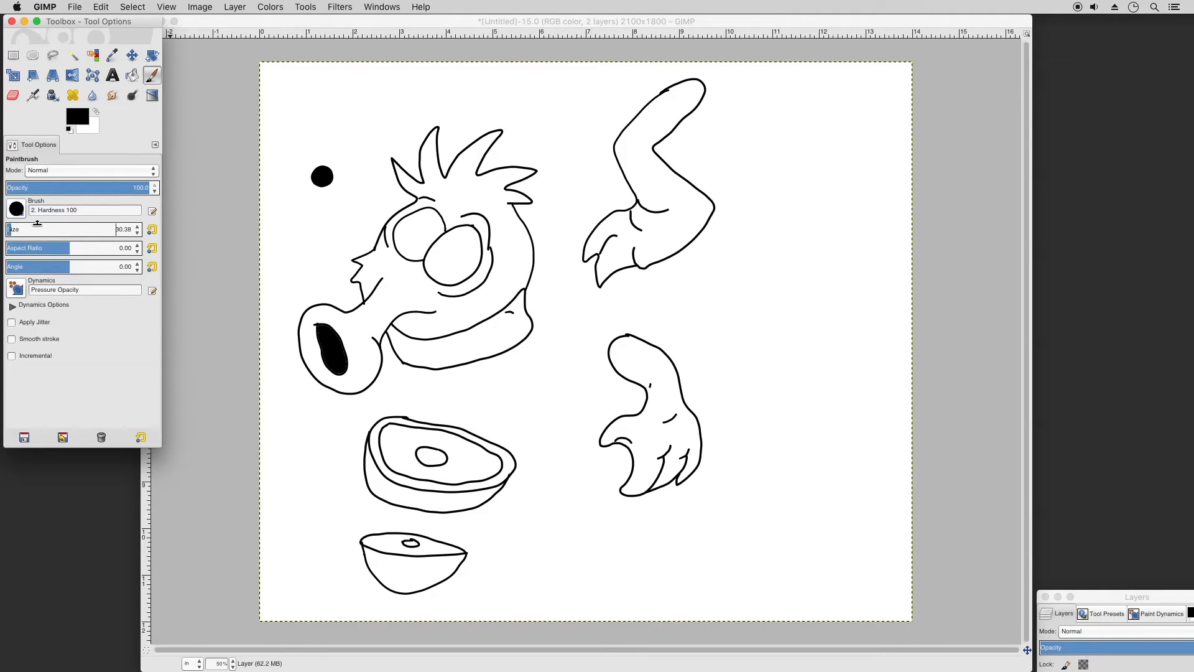
{"action": "left_click", "coordinate": [322, 332]}
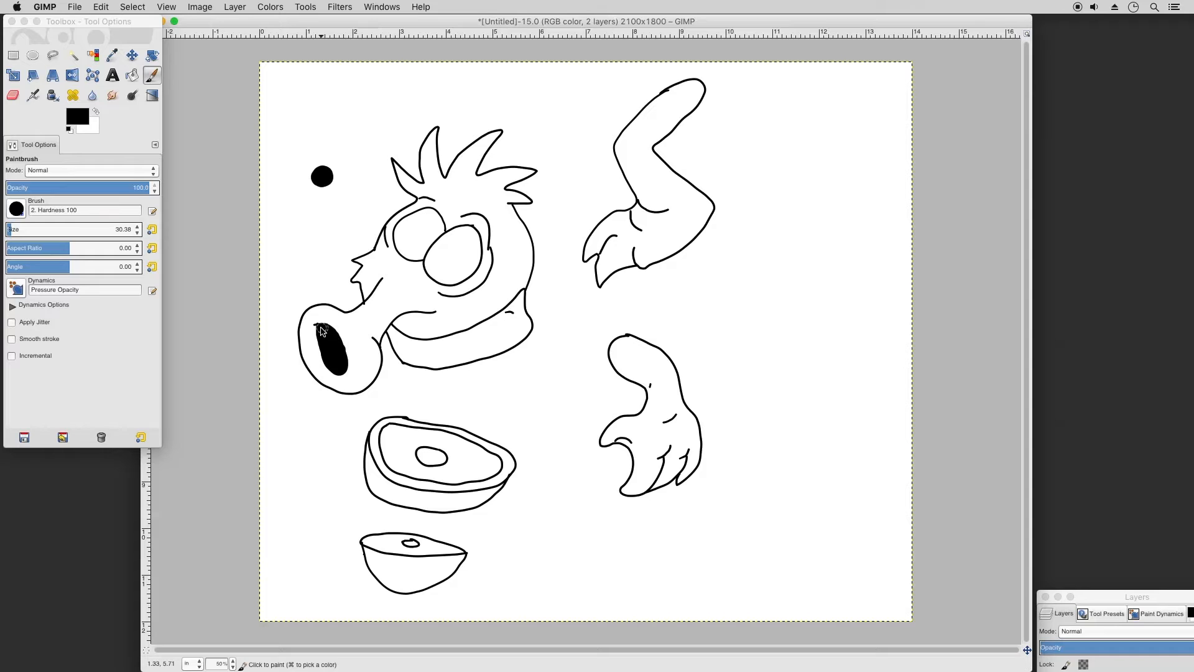
{"action": "left_click_drag", "start_coordinate": [319, 332], "coordinate": [341, 367]}
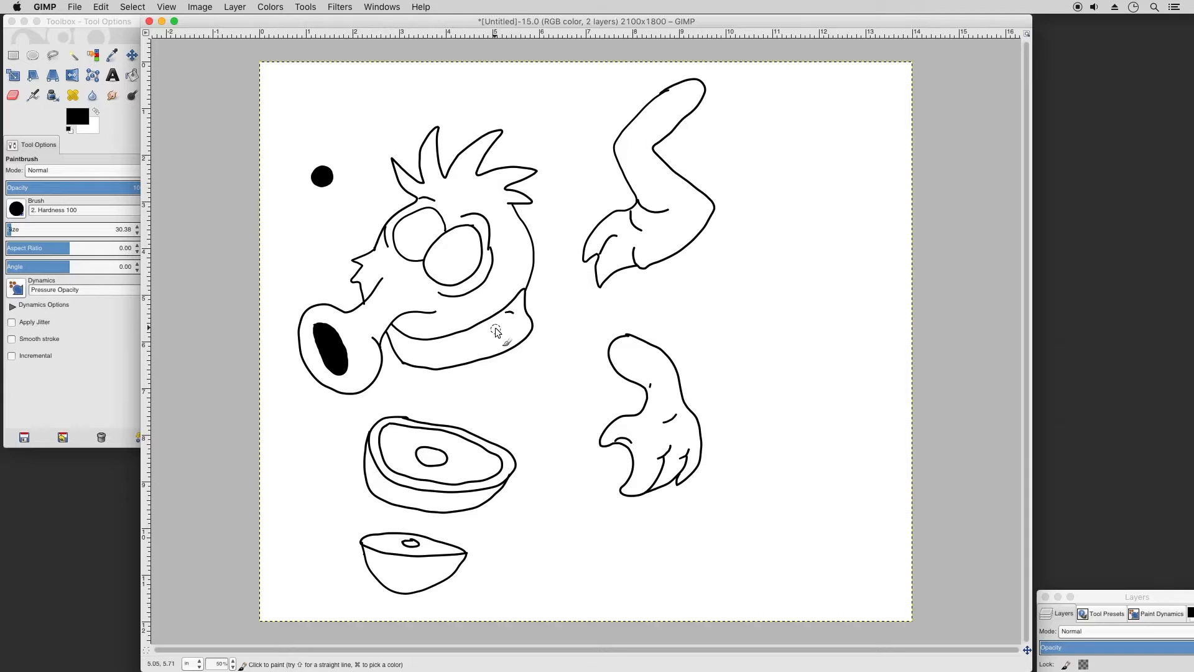
Step: Duplicate the line art layer, bring the Layers window beside the canvas, and make the original layer active
{"action": "left_click", "coordinate": [121, 113]}
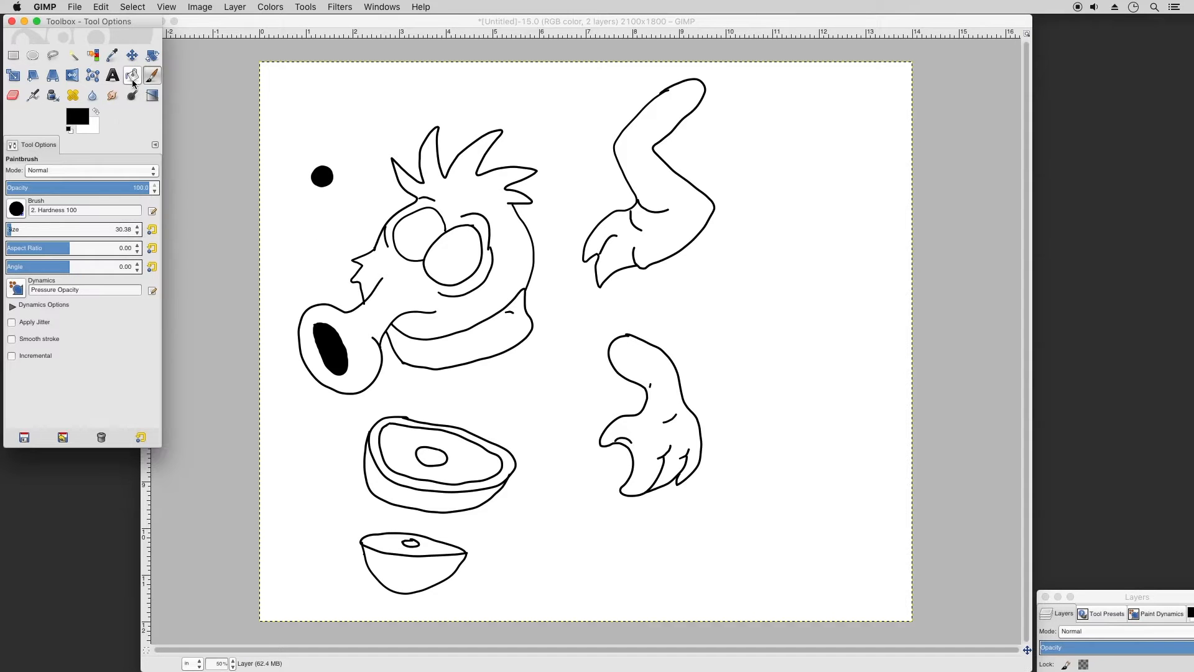
{"action": "left_click", "coordinate": [234, 8]}
{"action": "key", "text": "Escape"}
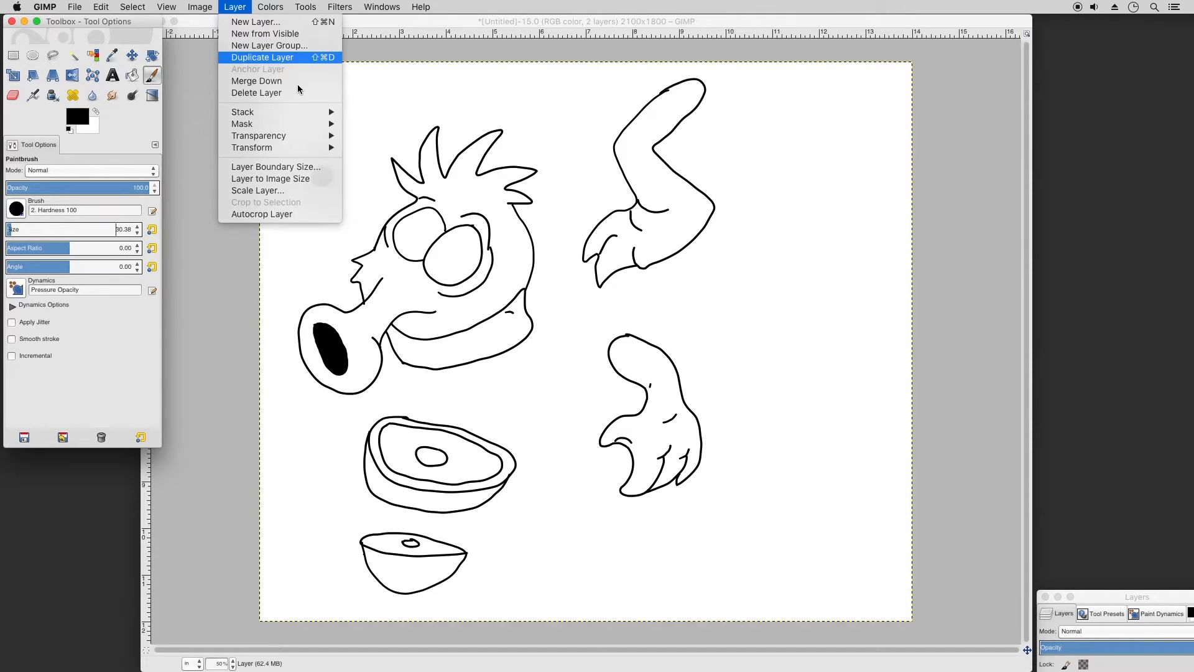
{"action": "left_click_drag", "start_coordinate": [1102, 596], "coordinate": [1097, 23]}
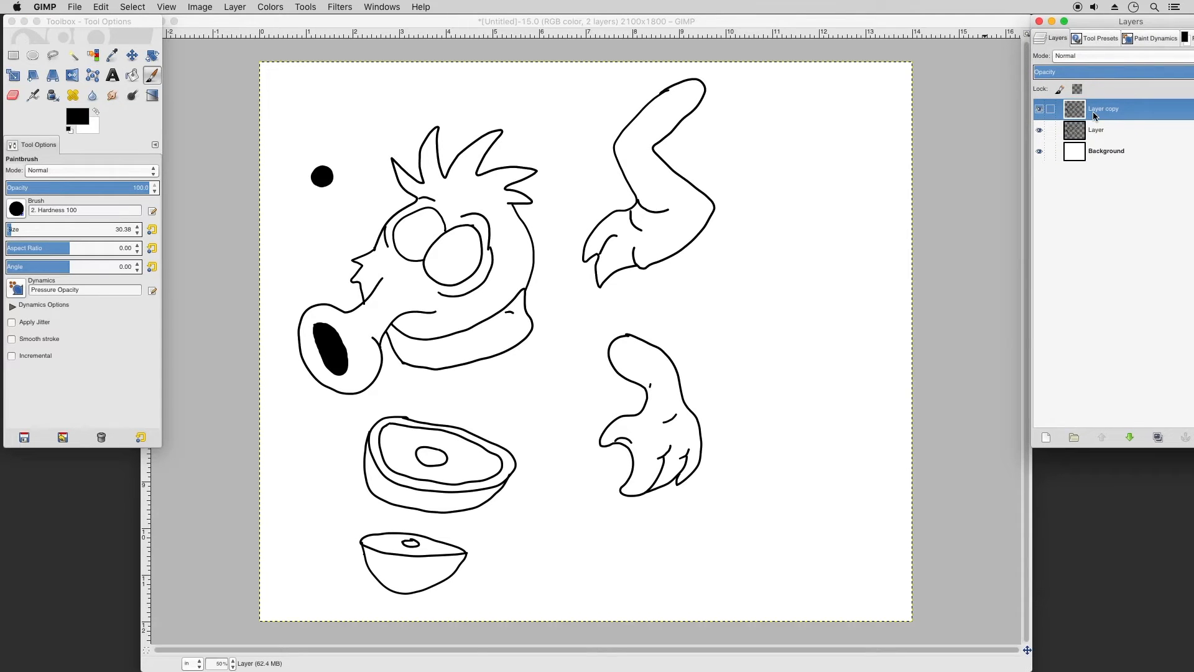
{"action": "left_click", "coordinate": [1094, 128]}
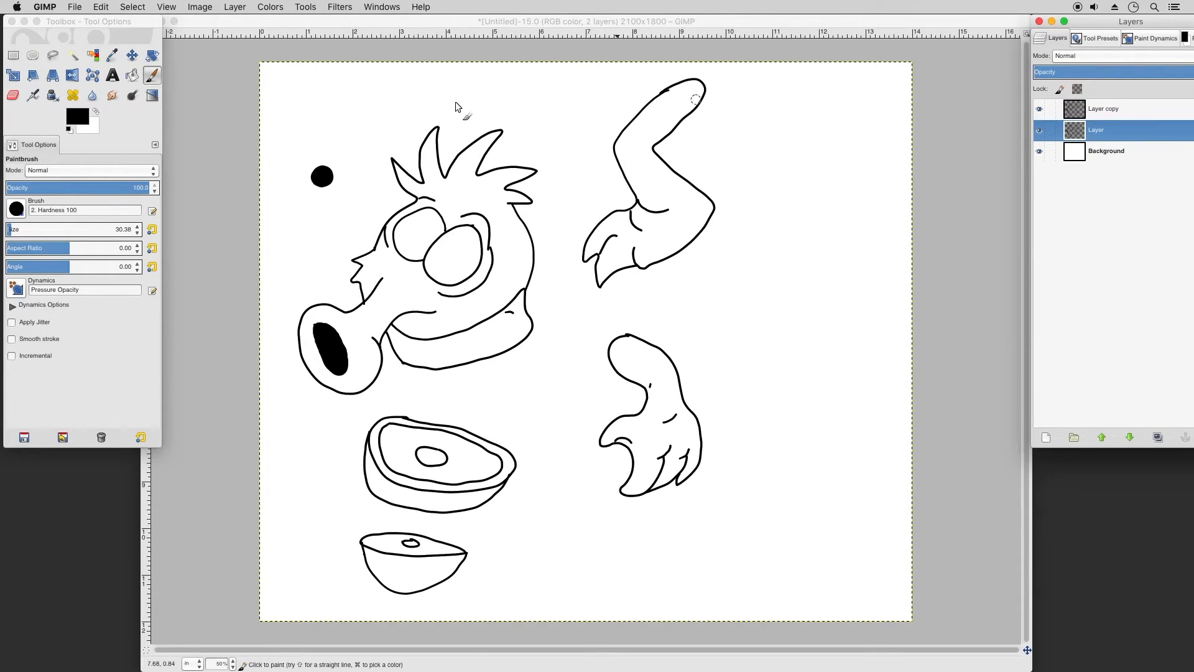
Step: Bucket-fill both eyes and the small center ovals of the two bowl-shaped pieces with cream (f4eede) on the original layer
{"action": "left_click", "coordinate": [132, 75]}
{"action": "left_click", "coordinate": [96, 112]}
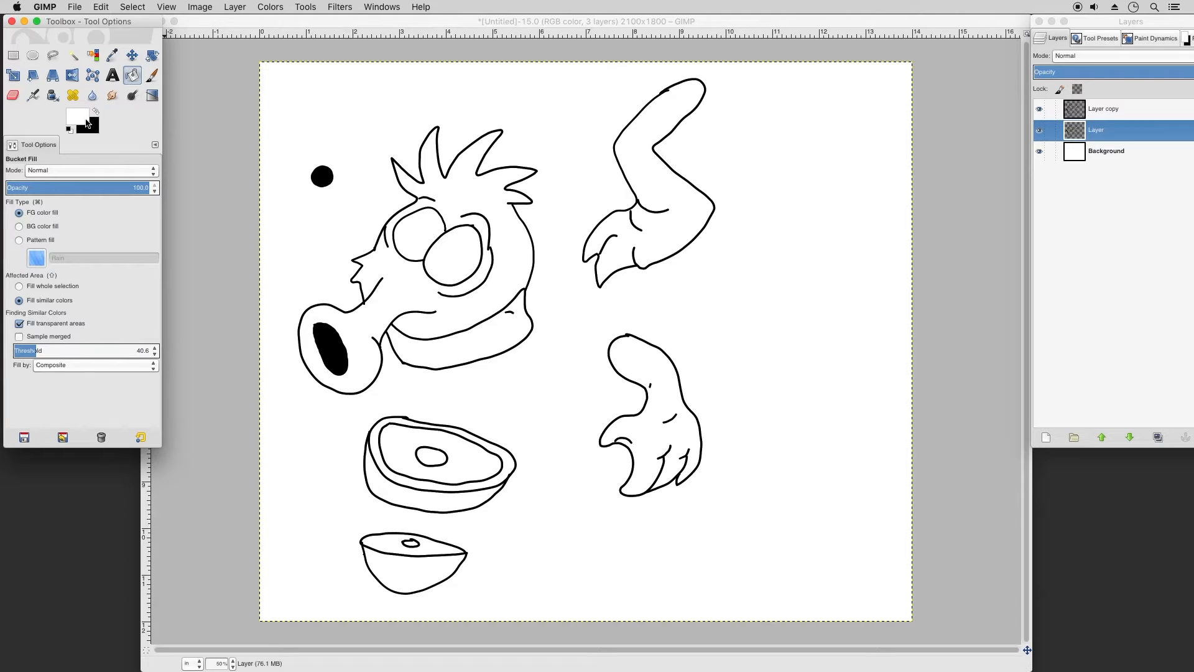
{"action": "left_click", "coordinate": [84, 119]}
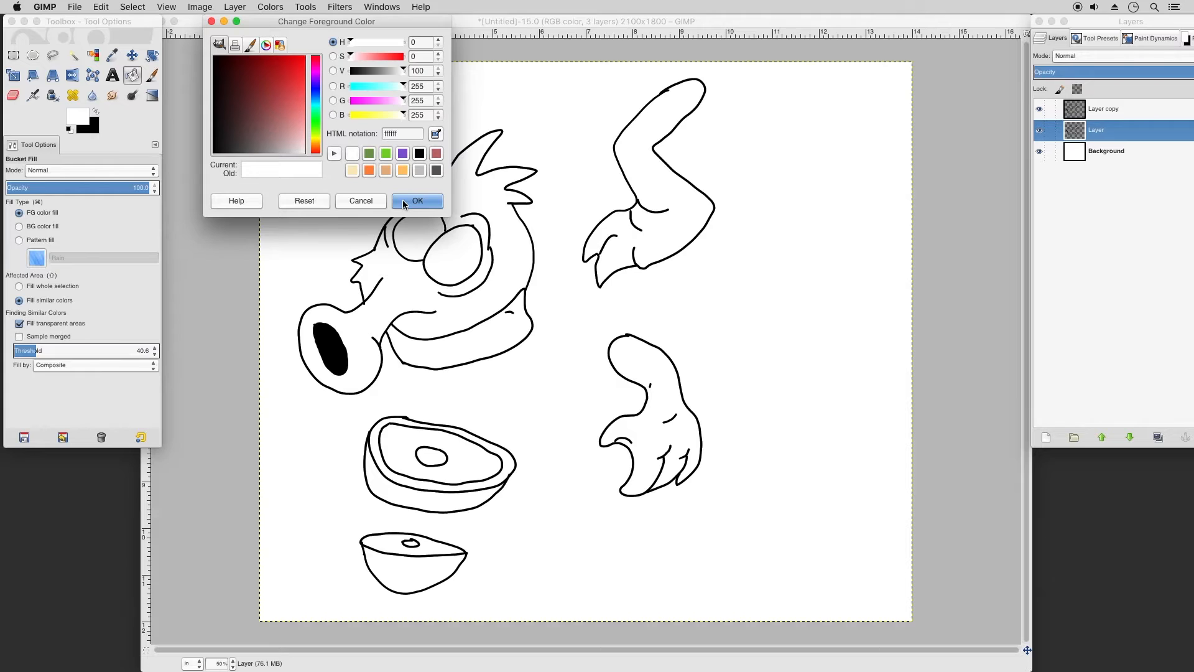
{"action": "left_click", "coordinate": [354, 173]}
{"action": "left_click_drag", "start_coordinate": [287, 131], "coordinate": [301, 144]}
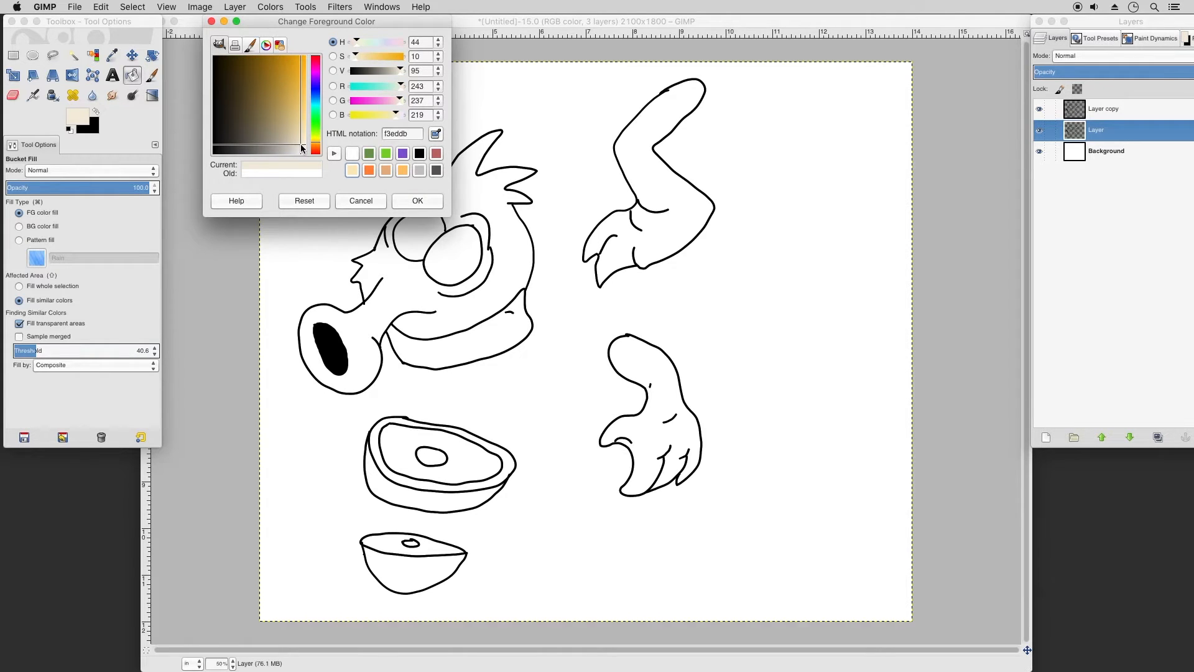
{"action": "left_click", "coordinate": [418, 201]}
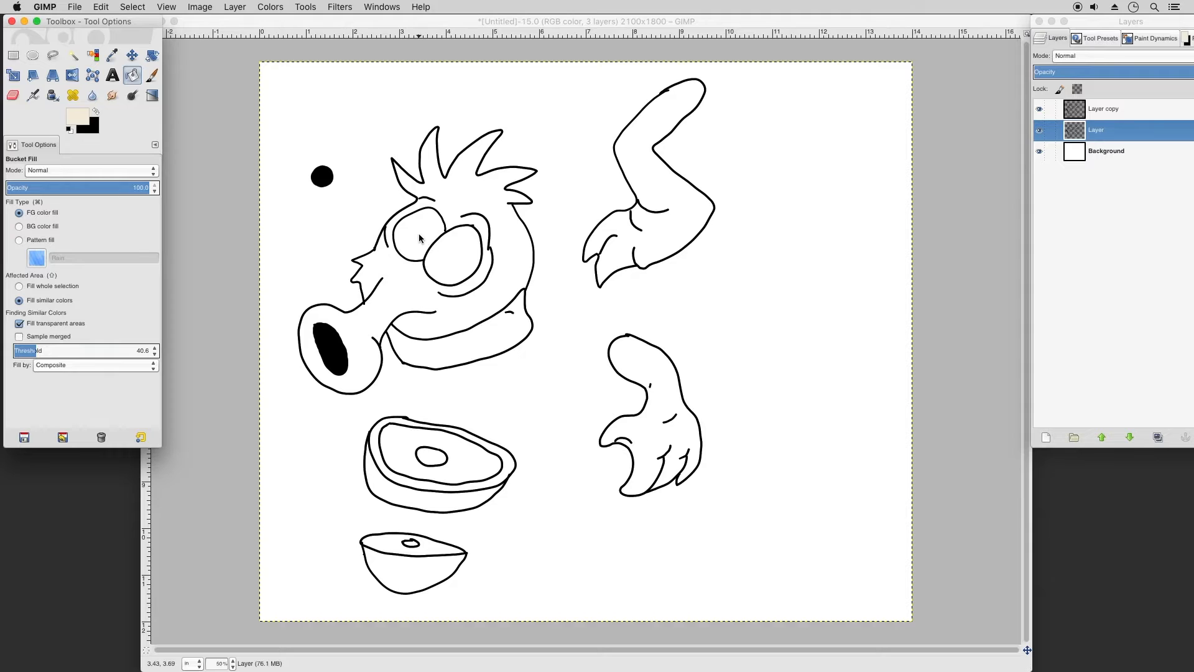
{"action": "left_click", "coordinate": [437, 247]}
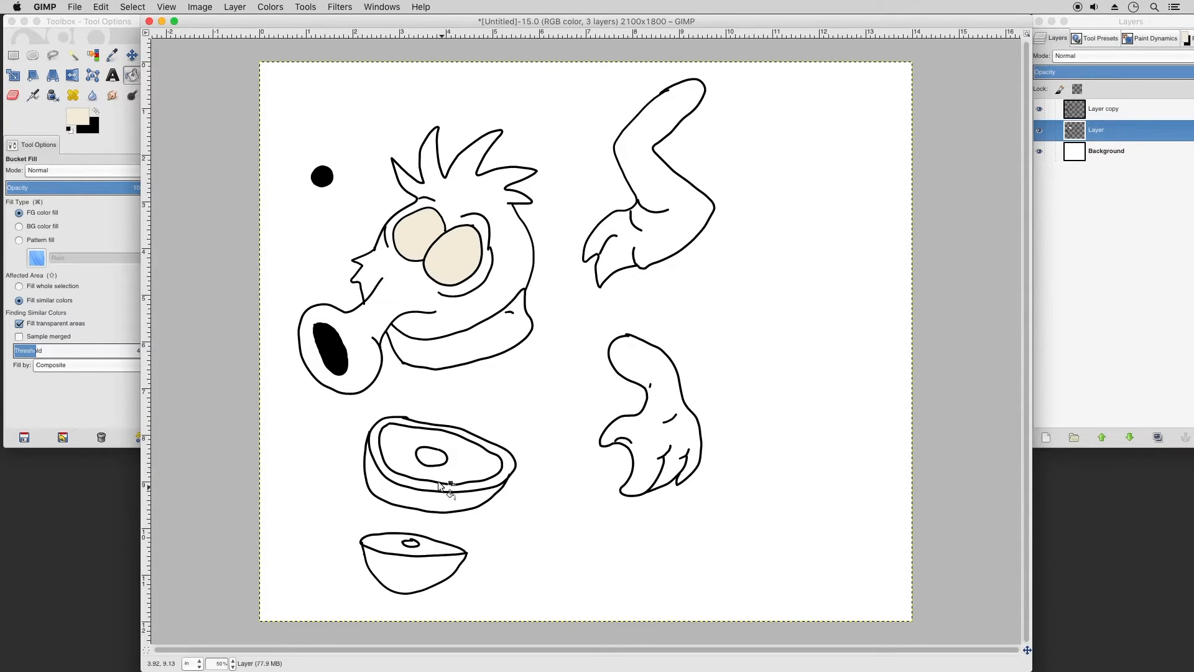
{"action": "left_click", "coordinate": [412, 544]}
Step: Ink a jagged black hairline across the forehead to close off the base of the hair
{"action": "left_click", "coordinate": [96, 111]}
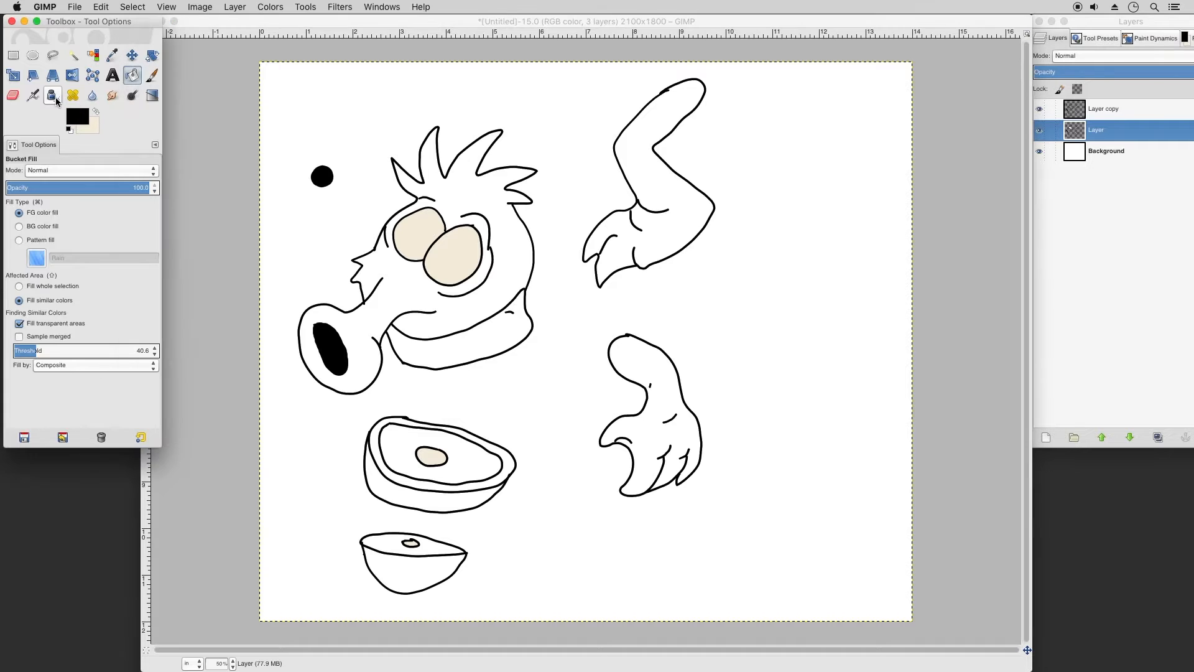
{"action": "left_click", "coordinate": [53, 95]}
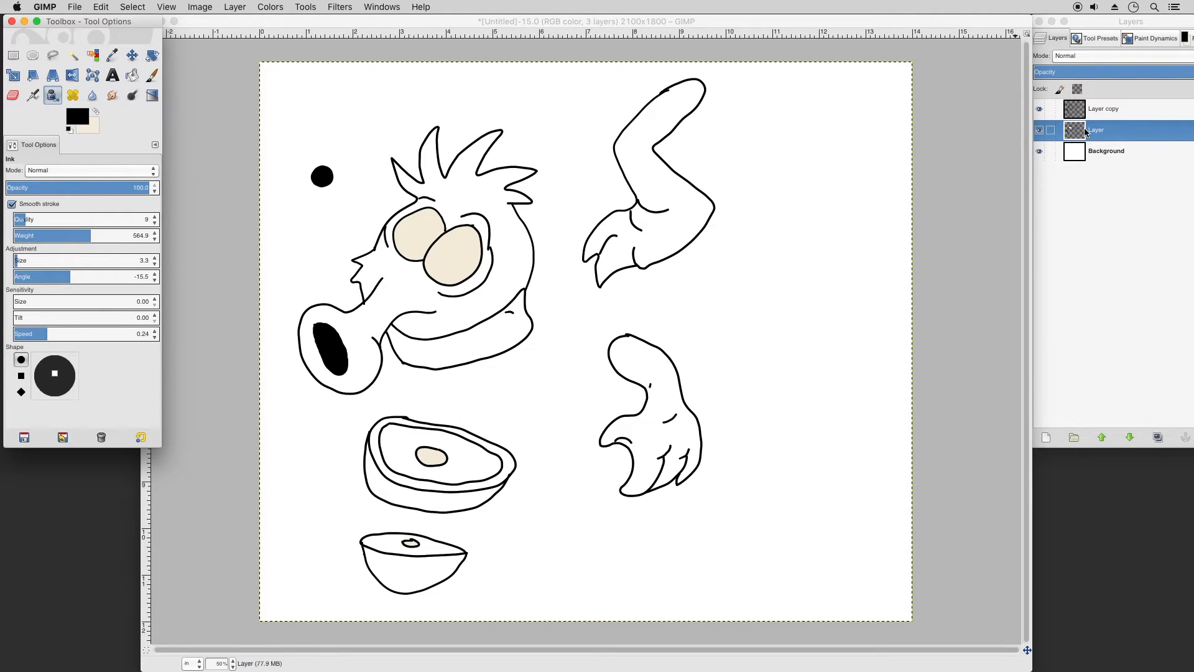
{"action": "left_click", "coordinate": [437, 200]}
{"action": "mouse_move", "coordinate": [439, 197]}
{"action": "left_mouse_down"}
{"action": "mouse_move", "coordinate": [444, 186]}
{"action": "mouse_move", "coordinate": [496, 214]}
{"action": "mouse_move", "coordinate": [514, 206]}
{"action": "left_mouse_up"}
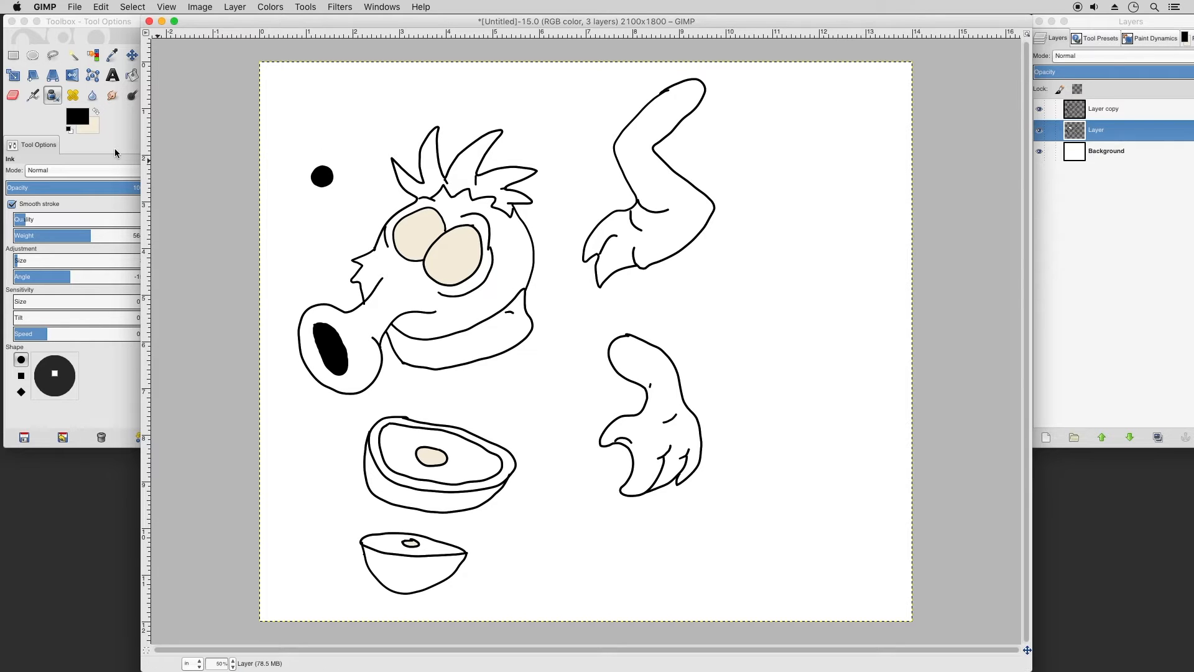
Step: Pick the saved purple as foreground color, lighten it, and bucket-fill the hair with it
{"action": "left_click", "coordinate": [132, 76]}
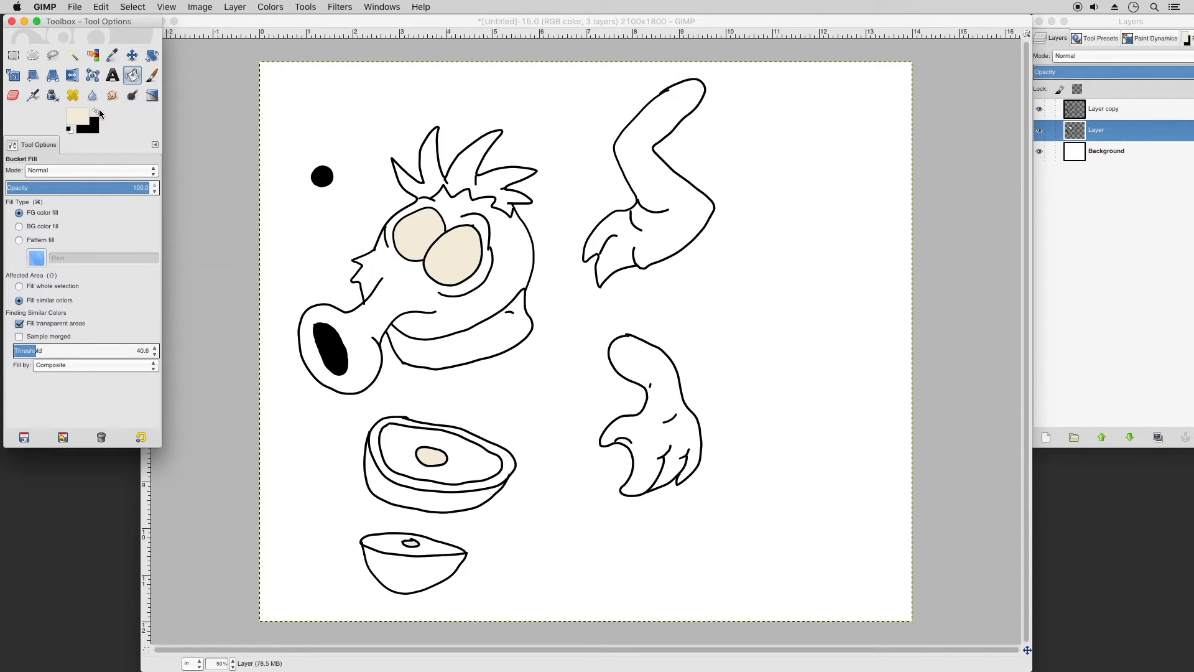
{"action": "left_click", "coordinate": [78, 117]}
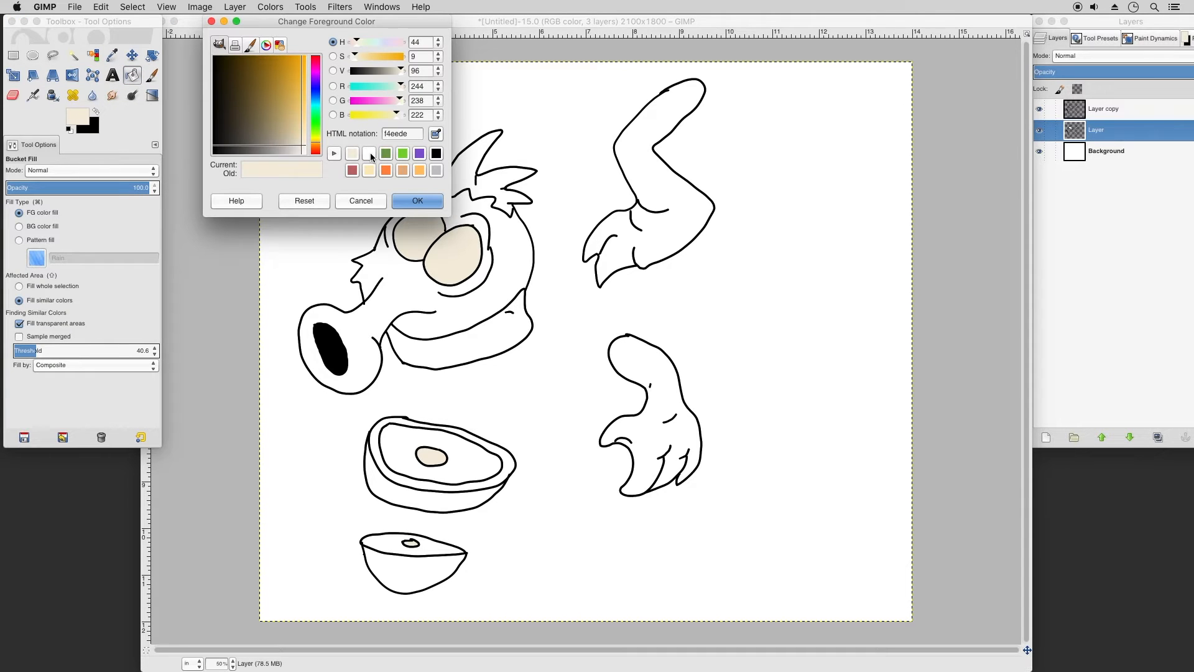
{"action": "left_click", "coordinate": [419, 153]}
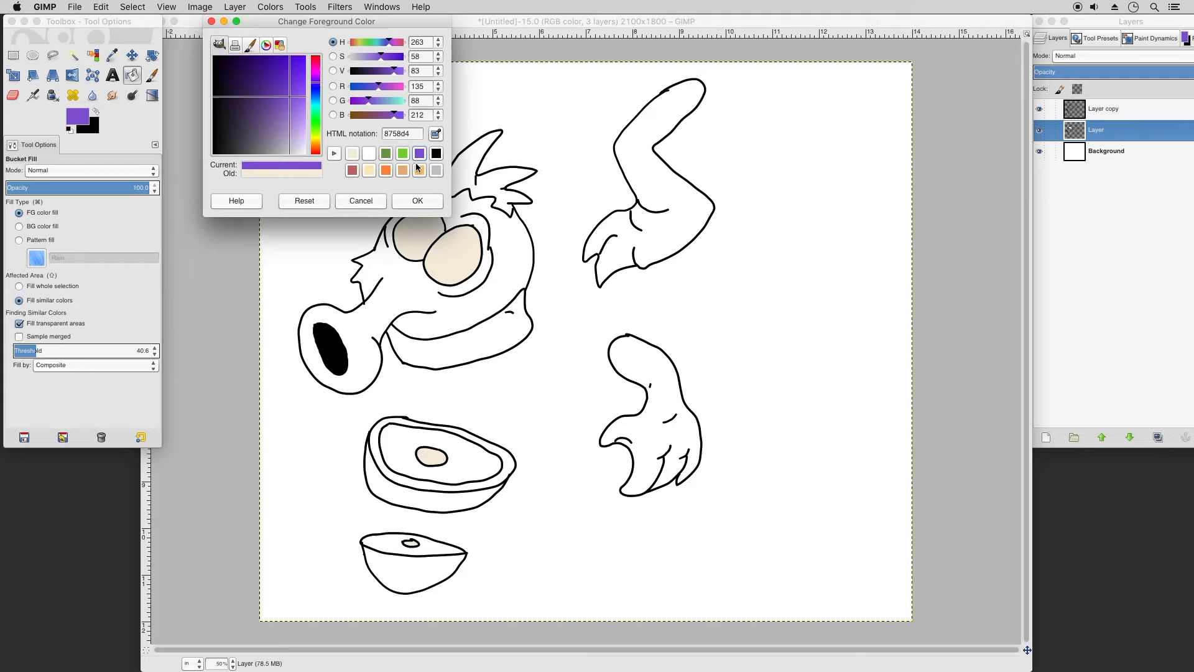
{"action": "left_click_drag", "start_coordinate": [289, 113], "coordinate": [296, 114]}
{"action": "left_click", "coordinate": [414, 203]}
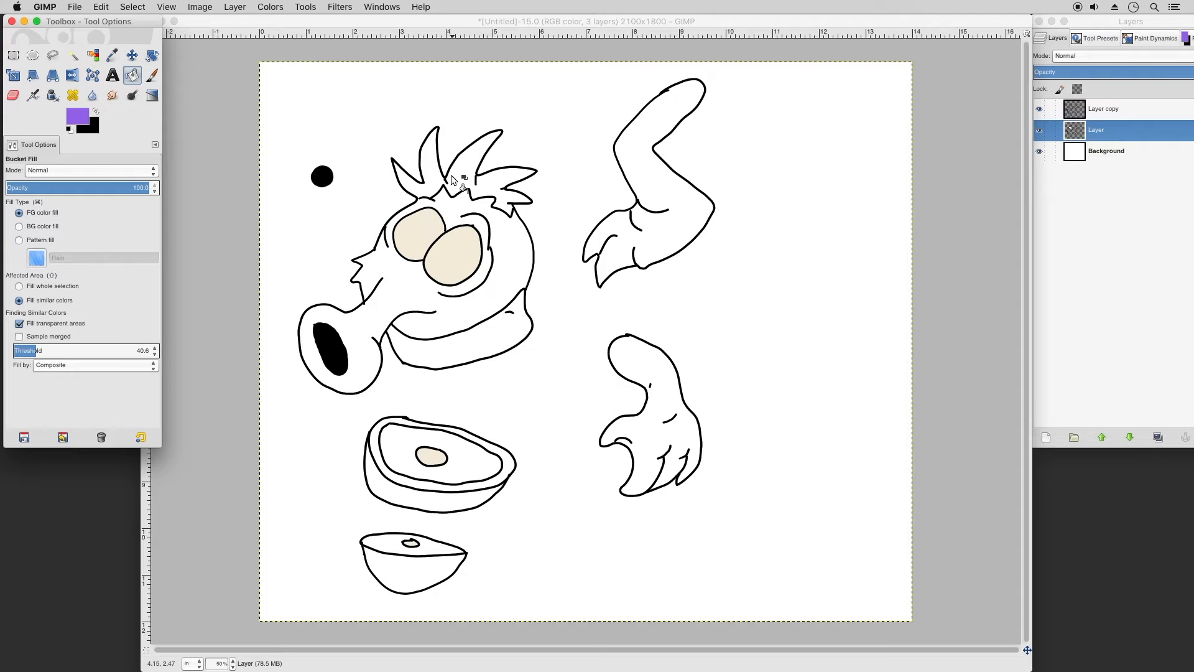
{"action": "left_click", "coordinate": [461, 180]}
{"action": "left_click", "coordinate": [460, 180]}
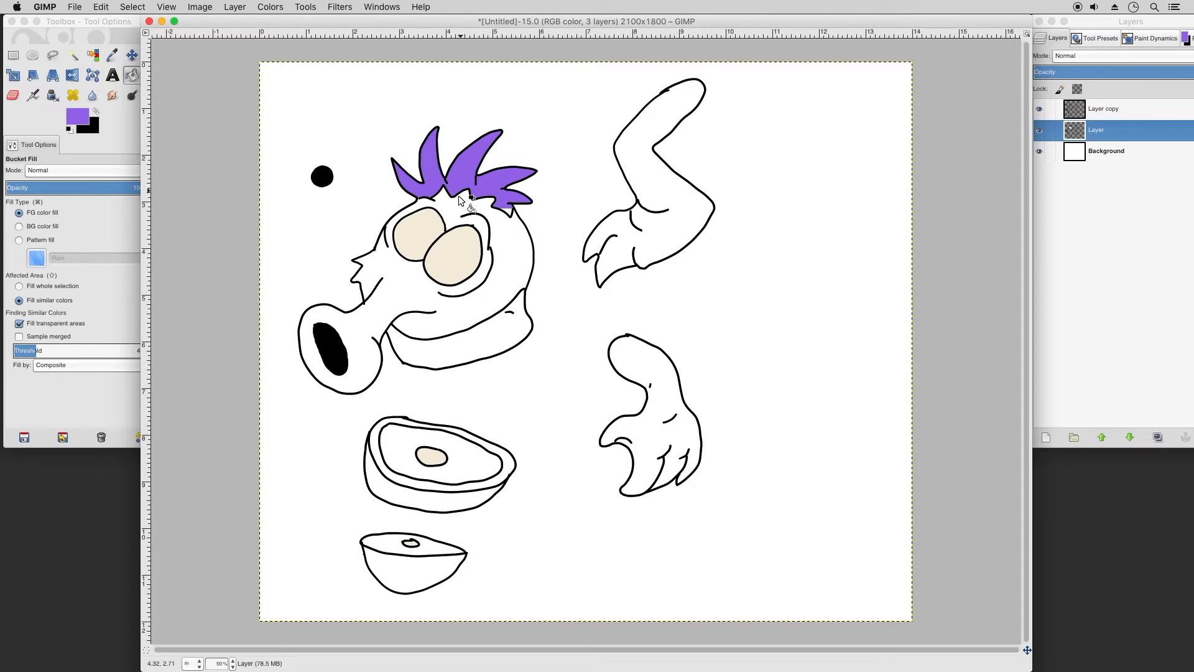
Step: Bucket-fill the lower jaw, the underside of the small bowl-shaped piece and both arms with the same purple
{"action": "left_click", "coordinate": [468, 342]}
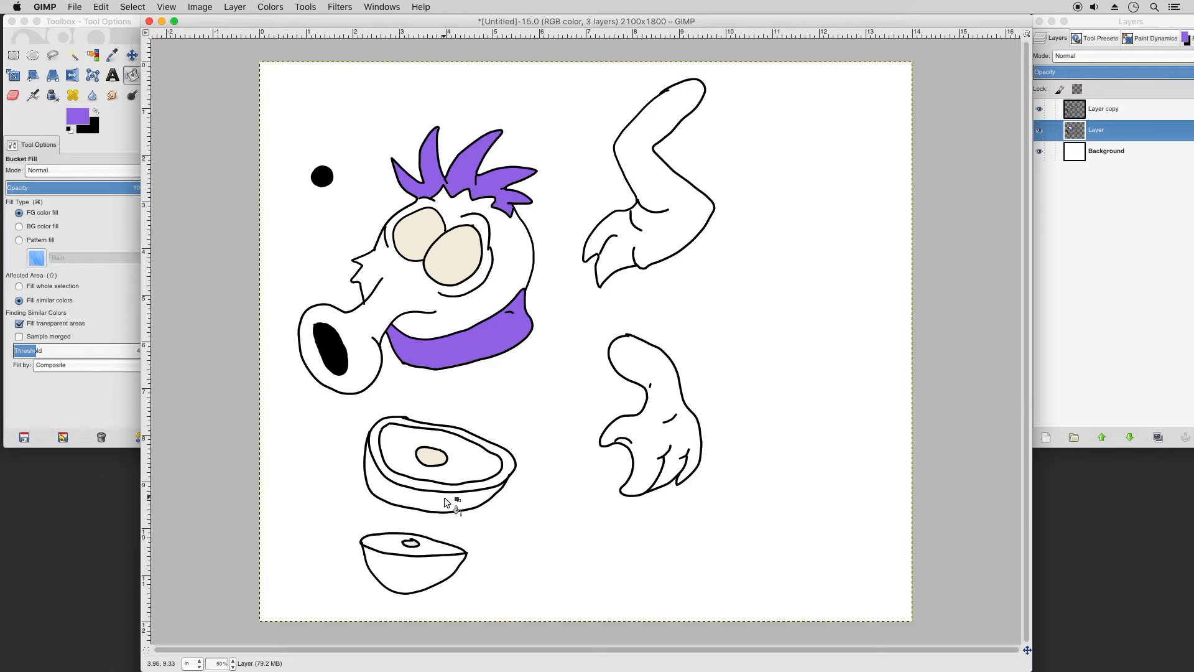
{"action": "left_click", "coordinate": [417, 571]}
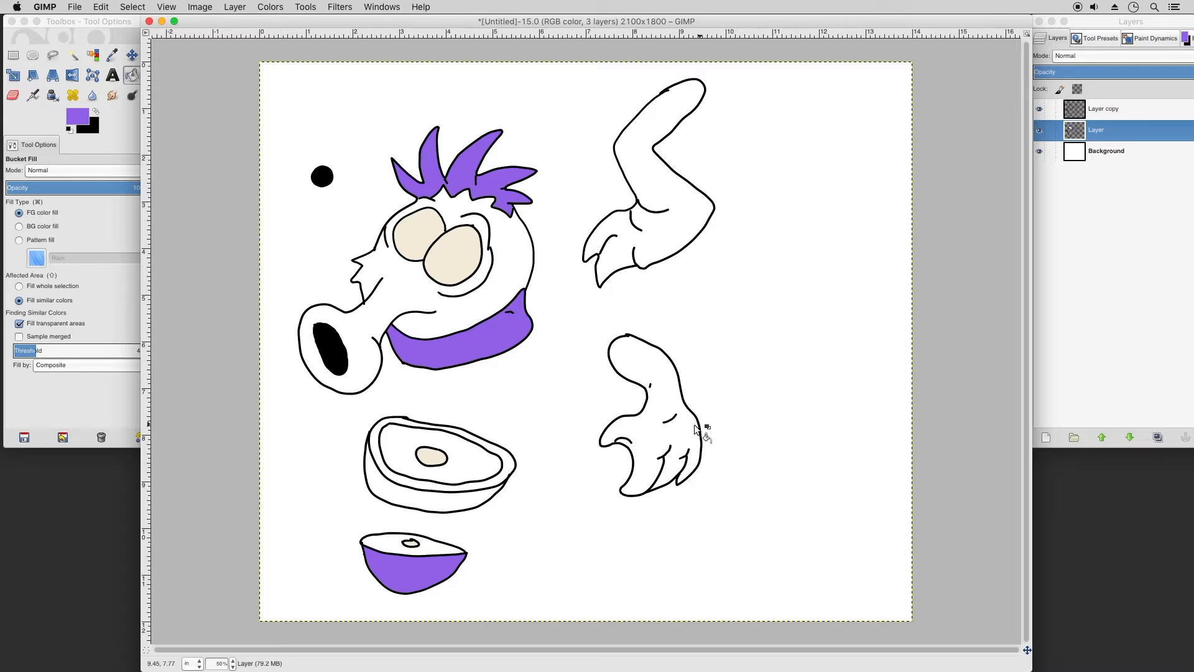
{"action": "left_click", "coordinate": [649, 432]}
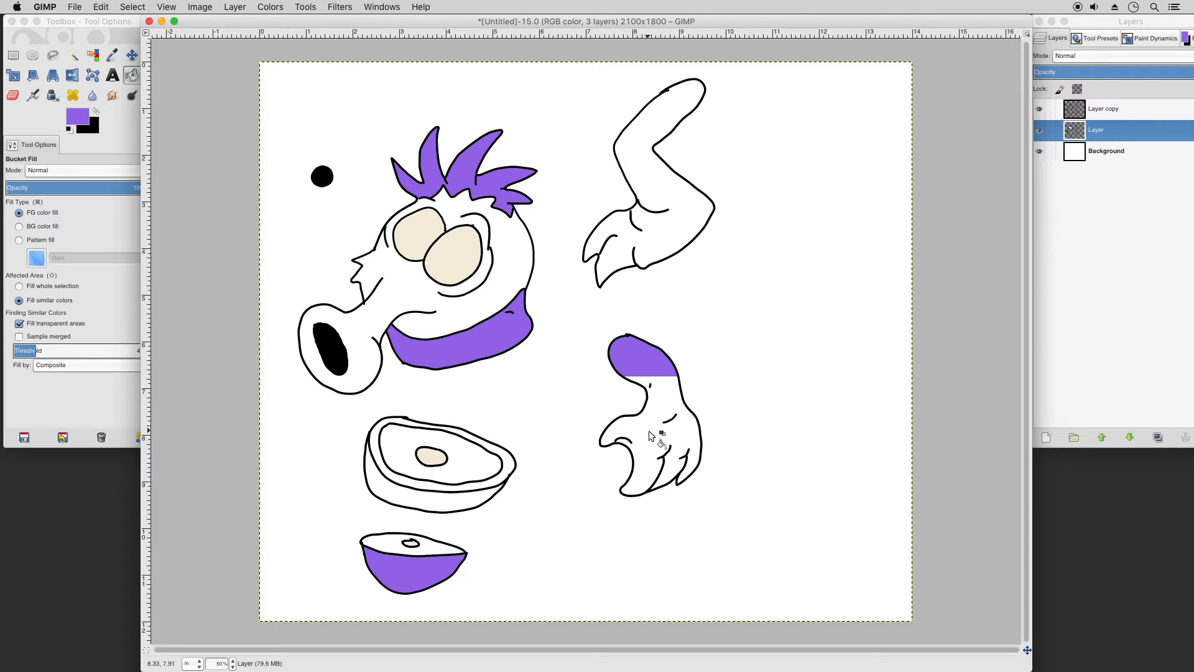
{"action": "left_click", "coordinate": [650, 231]}
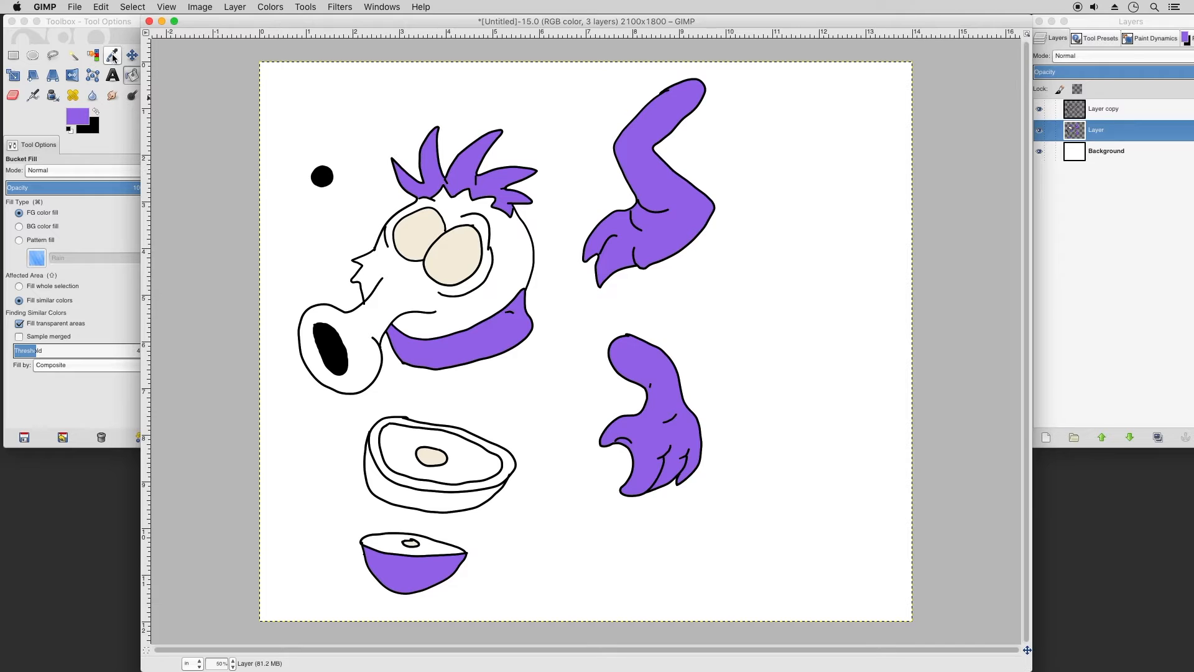
{"action": "left_click", "coordinate": [117, 26]}
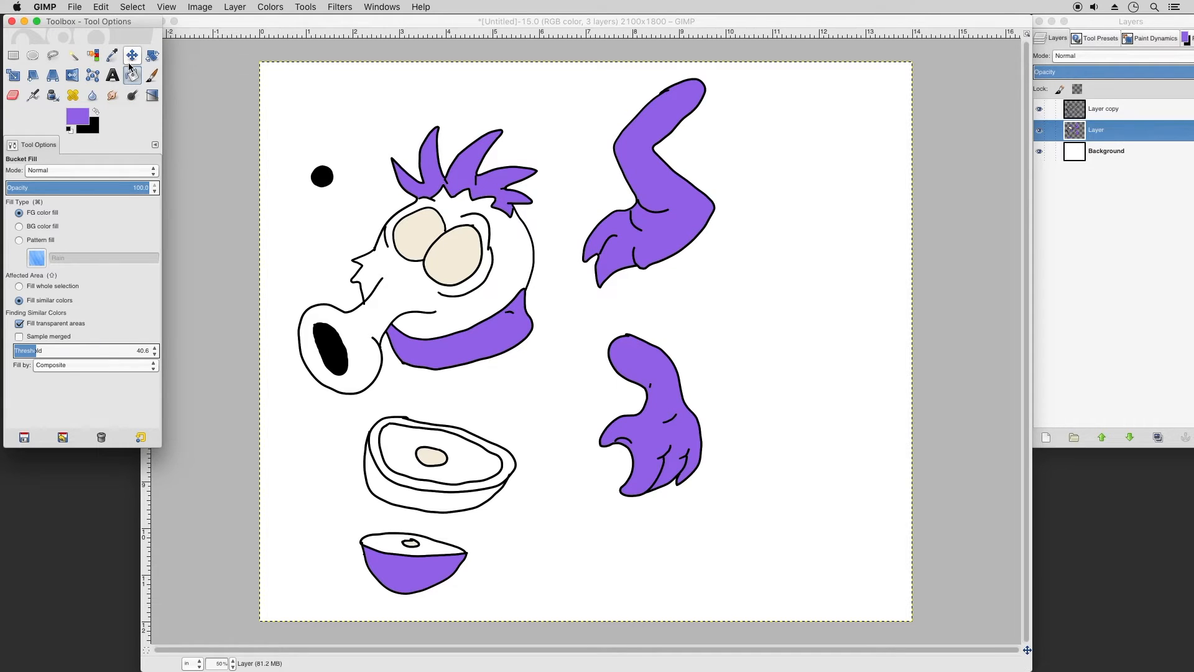
Step: Set the foreground color to red (dc231e) and bucket-fill the inner surfaces of both bowl-shaped pieces around their cream ovals
{"action": "left_click", "coordinate": [82, 117]}
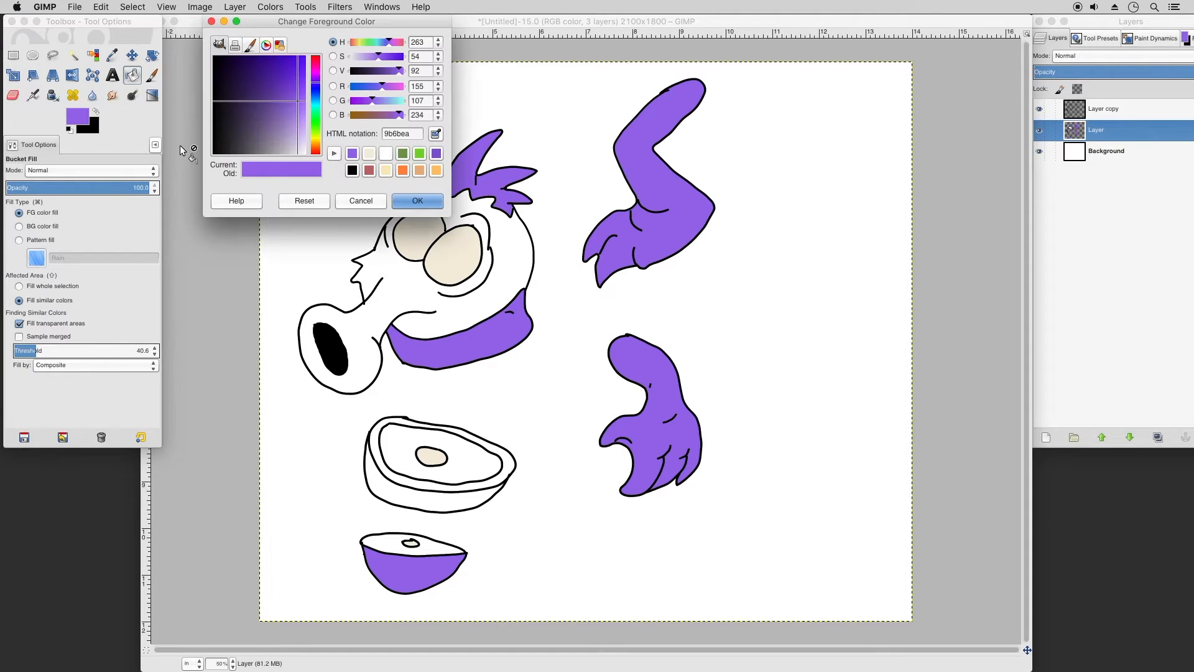
{"action": "left_click", "coordinate": [369, 172]}
{"action": "left_click_drag", "start_coordinate": [285, 113], "coordinate": [293, 69]}
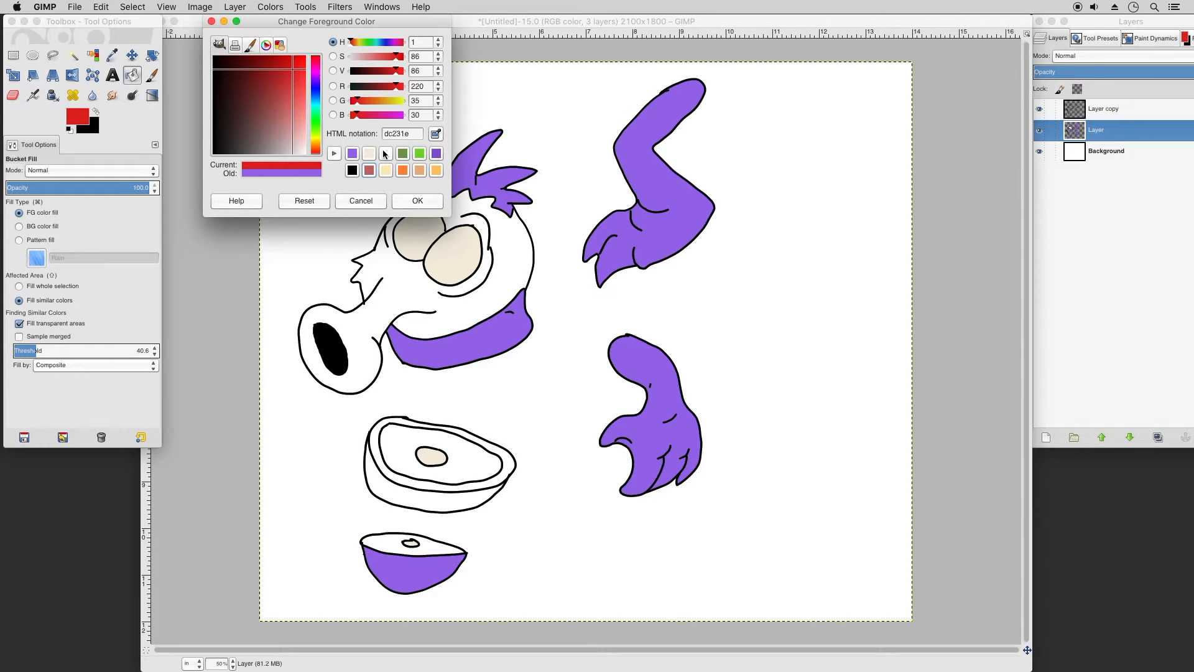
{"action": "left_click", "coordinate": [415, 201]}
{"action": "left_click", "coordinate": [471, 461]}
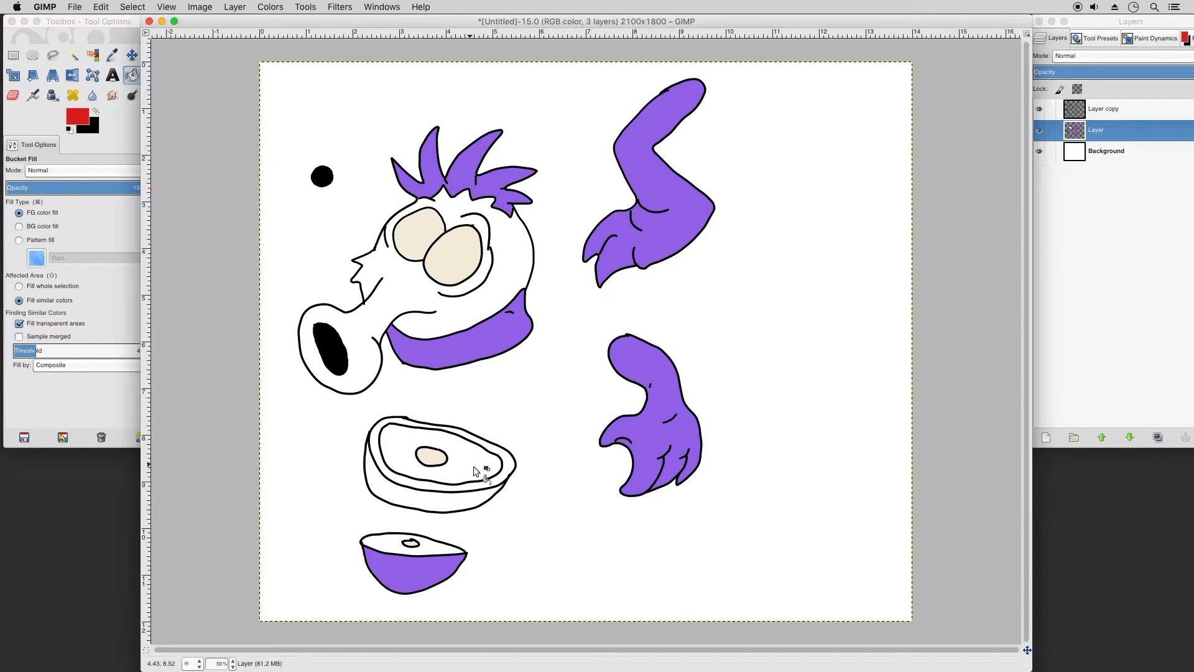
{"action": "left_click", "coordinate": [461, 468]}
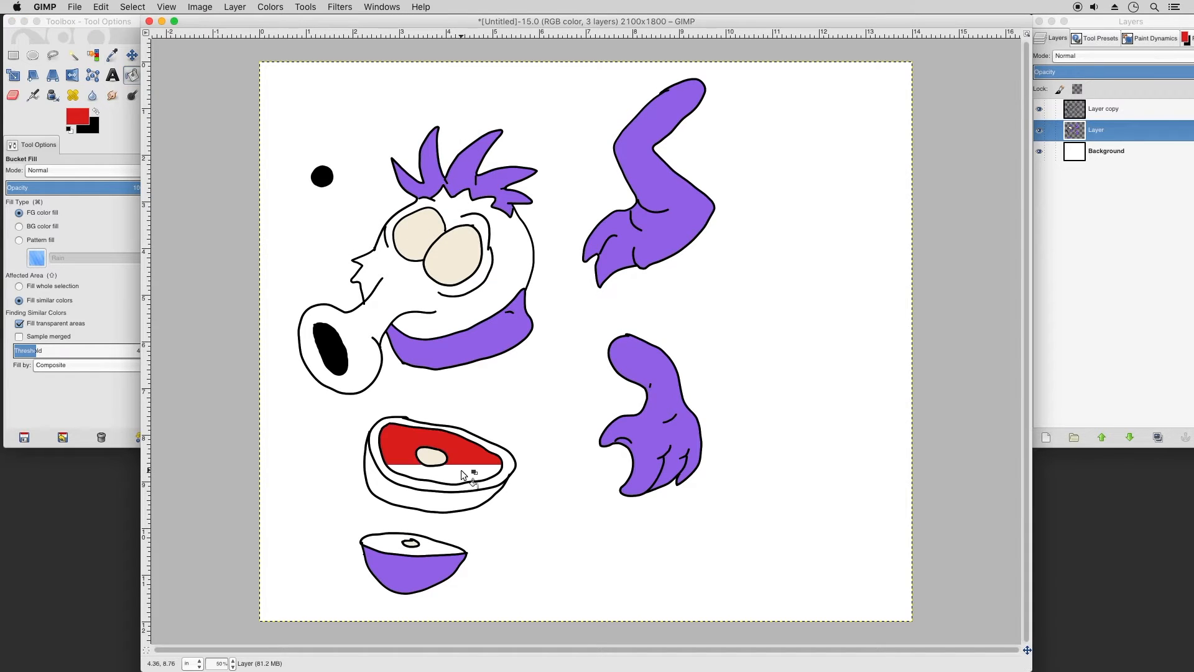
{"action": "left_click", "coordinate": [393, 544]}
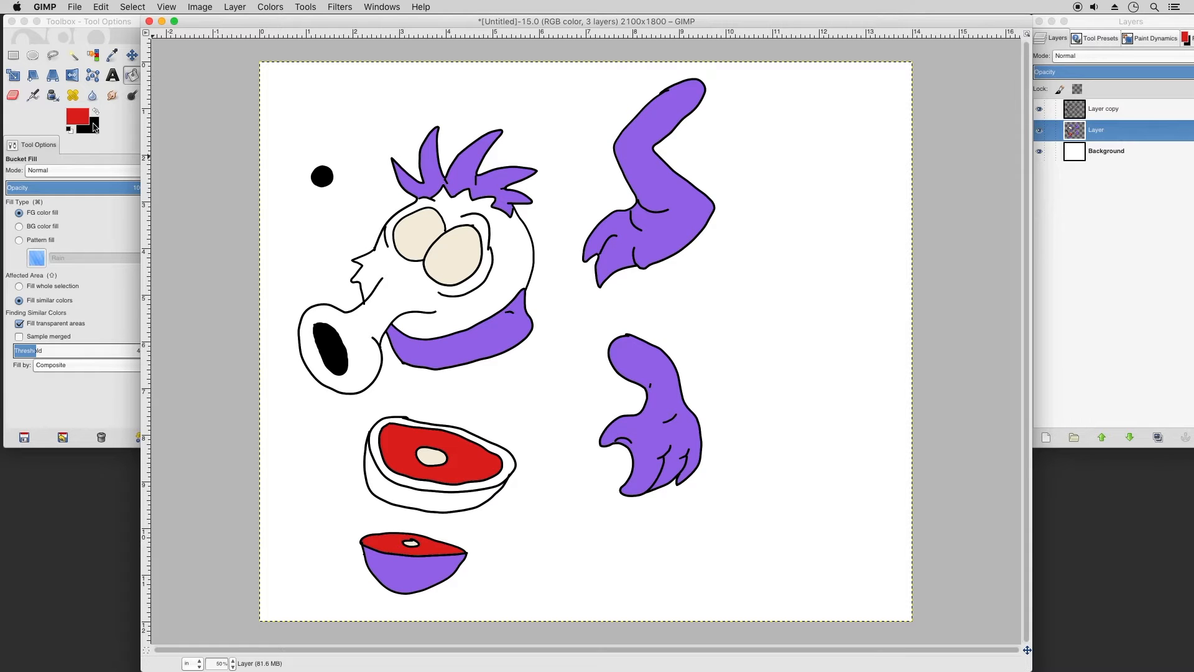
{"action": "left_click", "coordinate": [40, 98]}
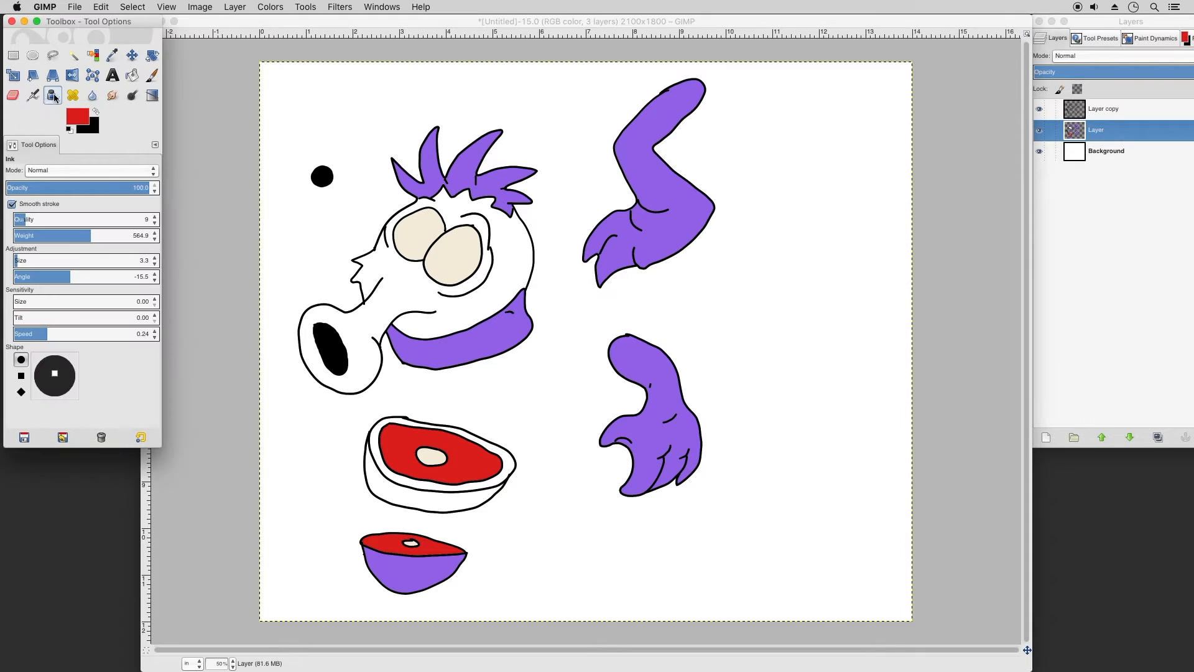
{"action": "left_click", "coordinate": [113, 97]}
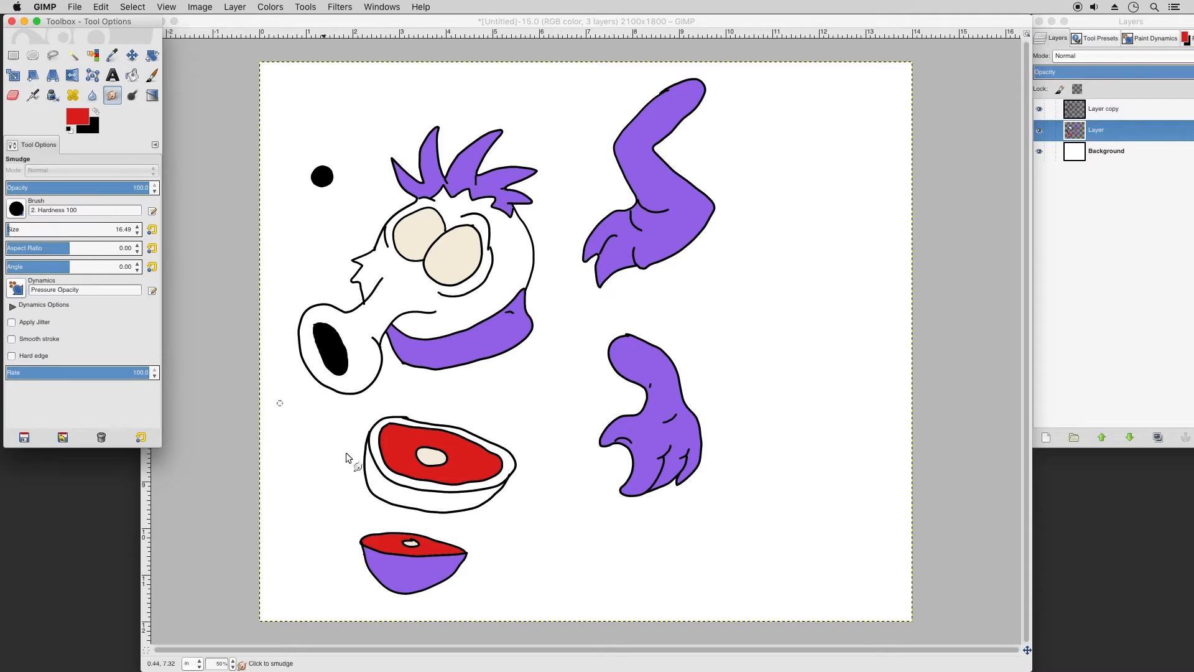
{"action": "left_click", "coordinate": [422, 542]}
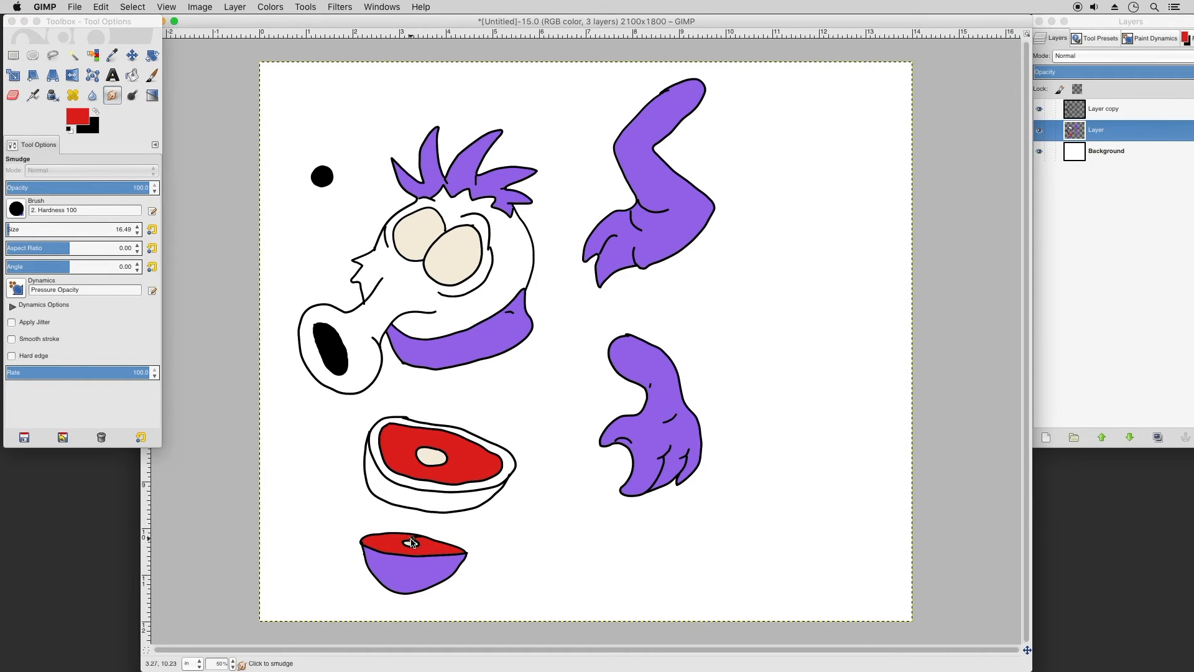
{"action": "left_click", "coordinate": [101, 7]}
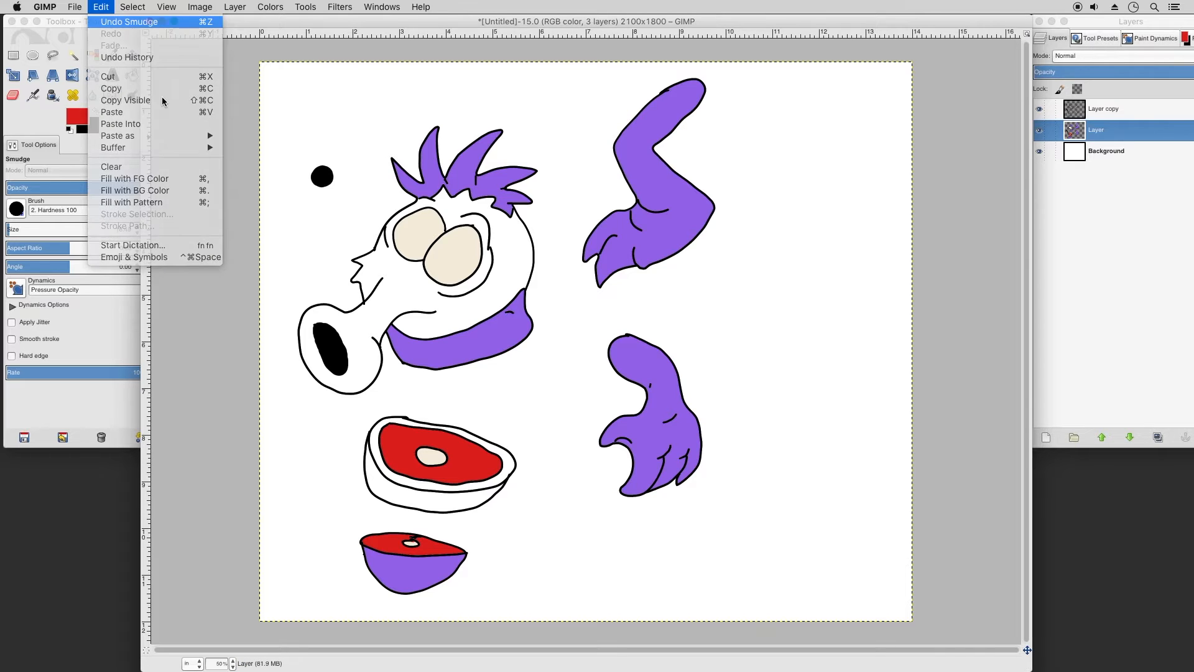
{"action": "left_click", "coordinate": [129, 22]}
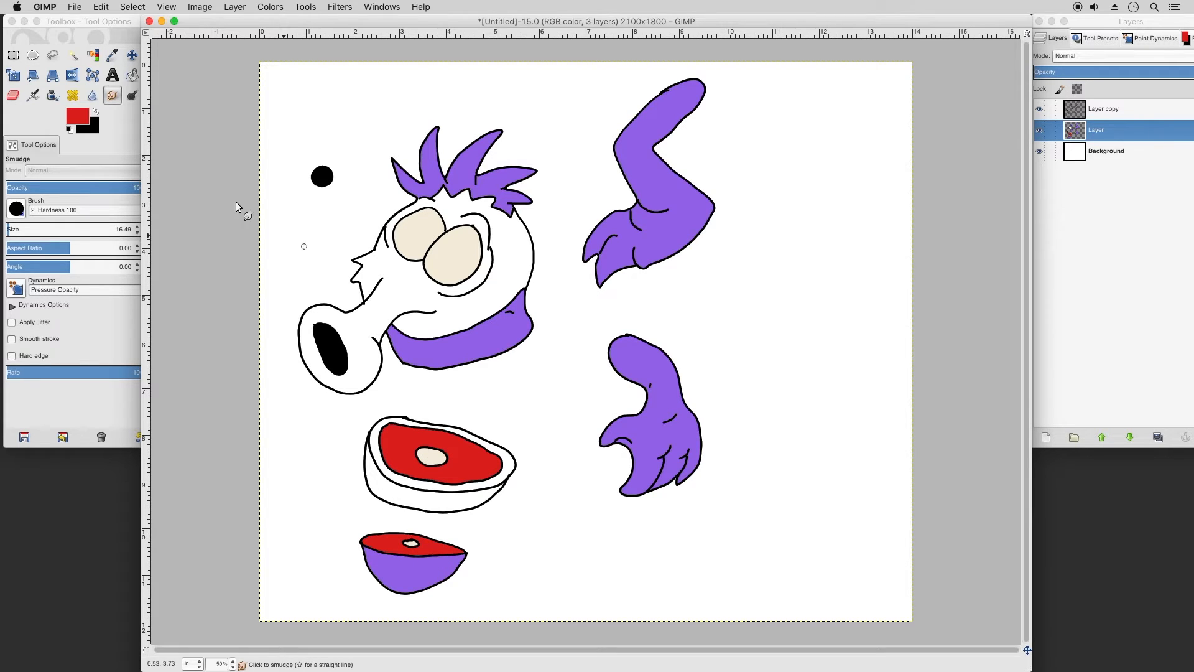
{"action": "left_click", "coordinate": [123, 127]}
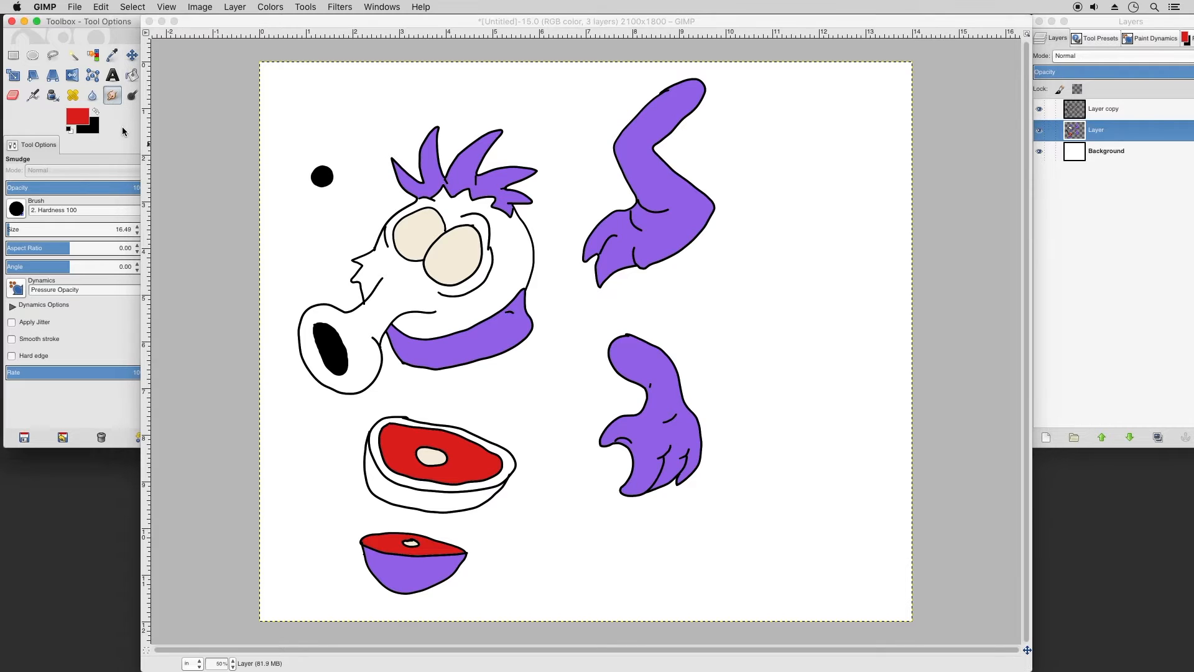
Step: Switch back to Bucket Fill and delete the white Background layer
{"action": "left_click", "coordinate": [132, 76]}
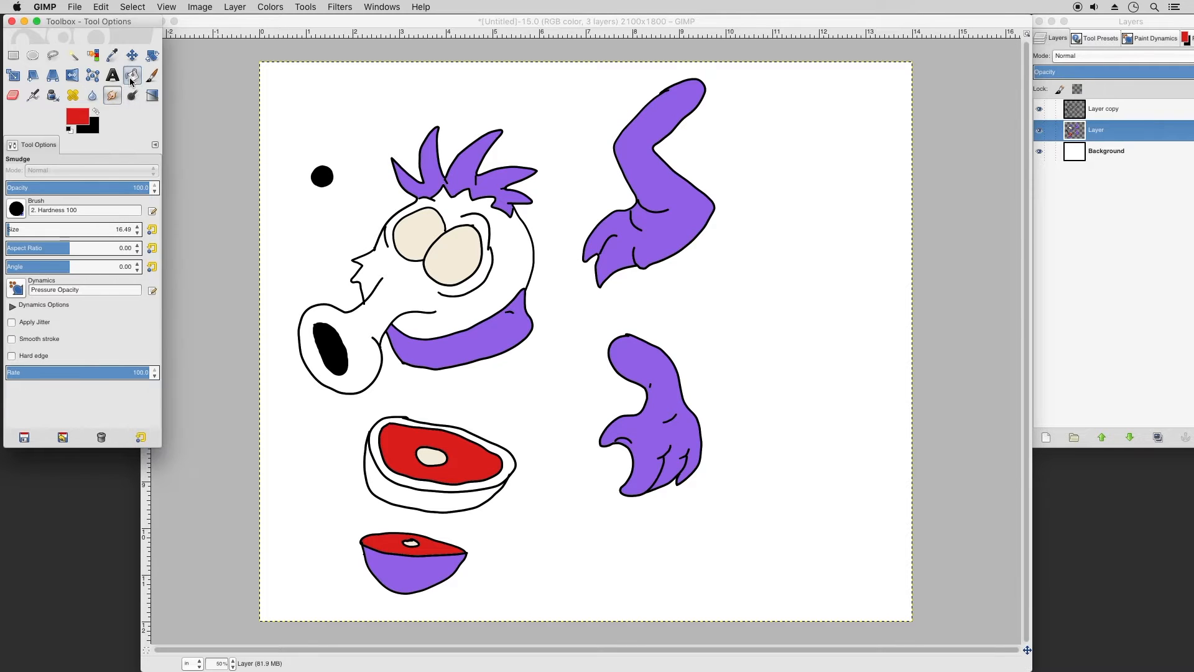
{"action": "left_click", "coordinate": [1096, 151]}
{"action": "right_click", "coordinate": [1097, 151]}
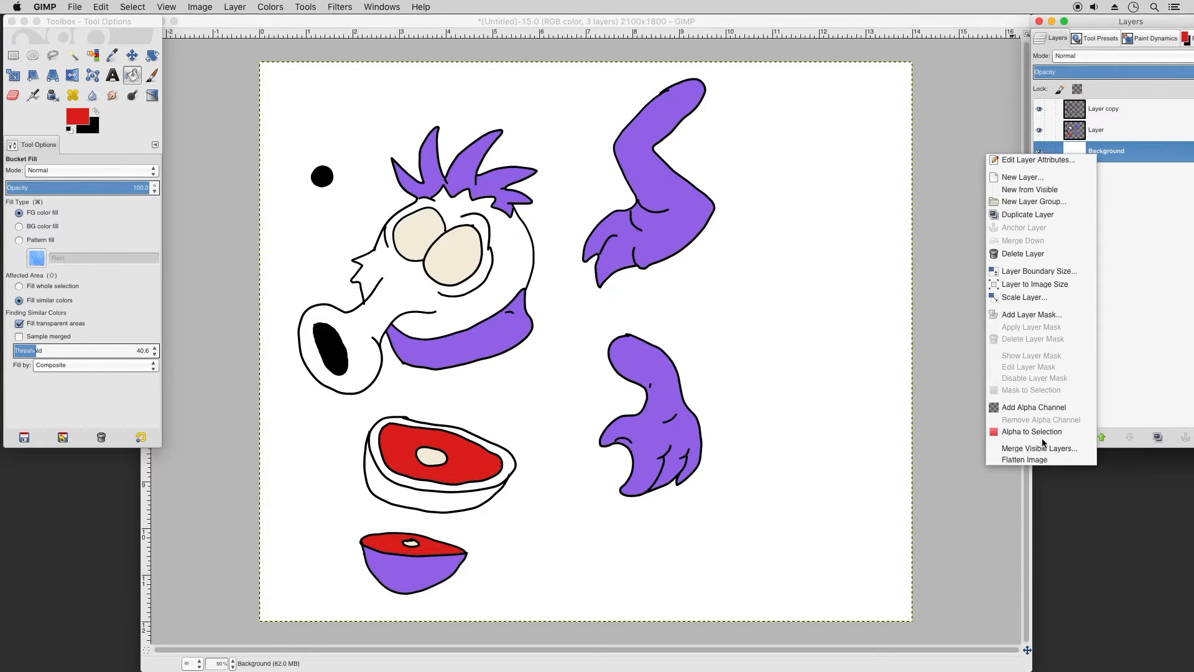
{"action": "left_click", "coordinate": [1039, 252]}
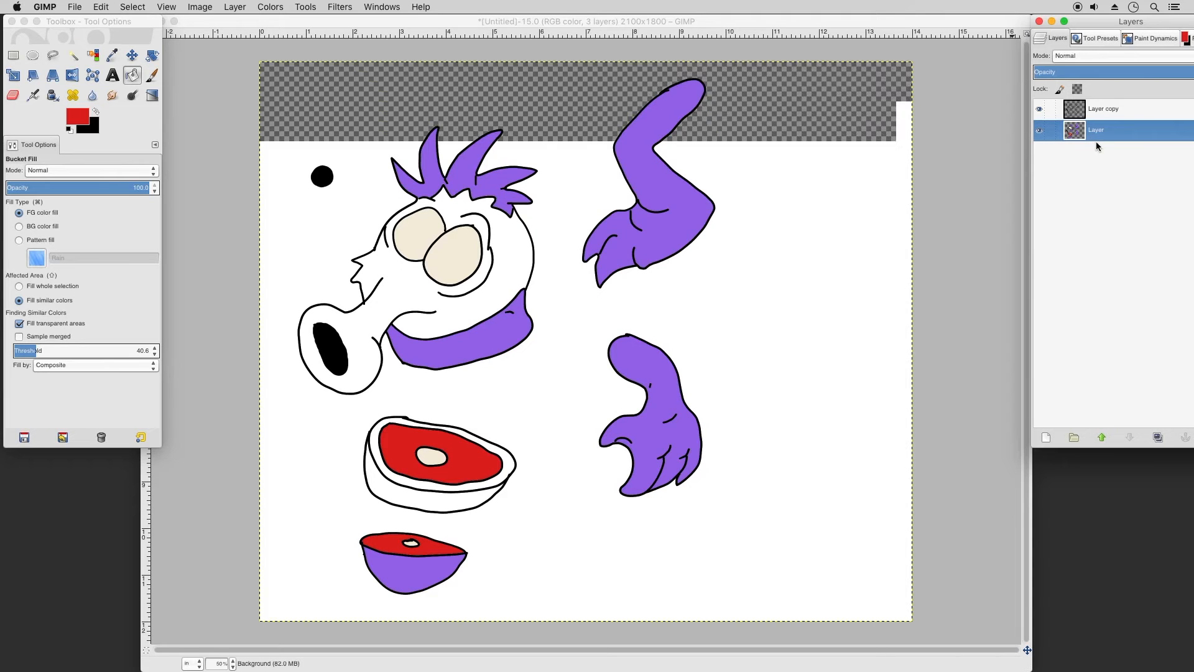
Step: Set the foreground color to pale lavender (e7dbfb) and bucket-fill the head, snout and outer side of the large bowl-shaped piece
{"action": "left_click", "coordinate": [96, 112]}
{"action": "left_click", "coordinate": [97, 112]}
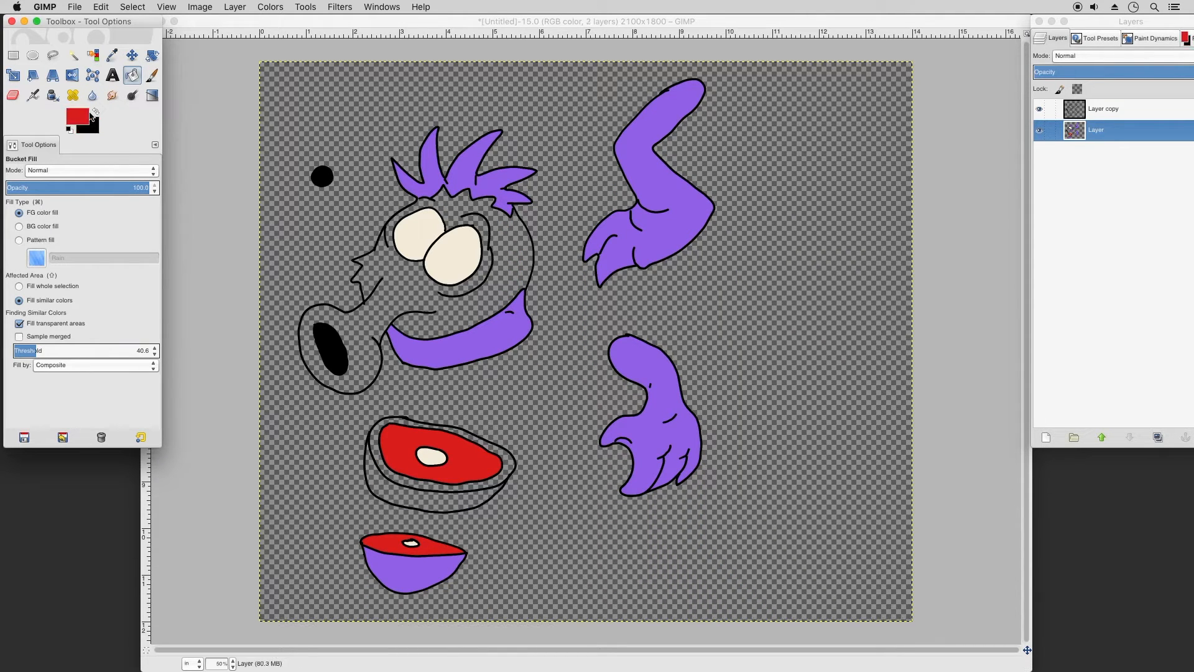
{"action": "left_click", "coordinate": [84, 120]}
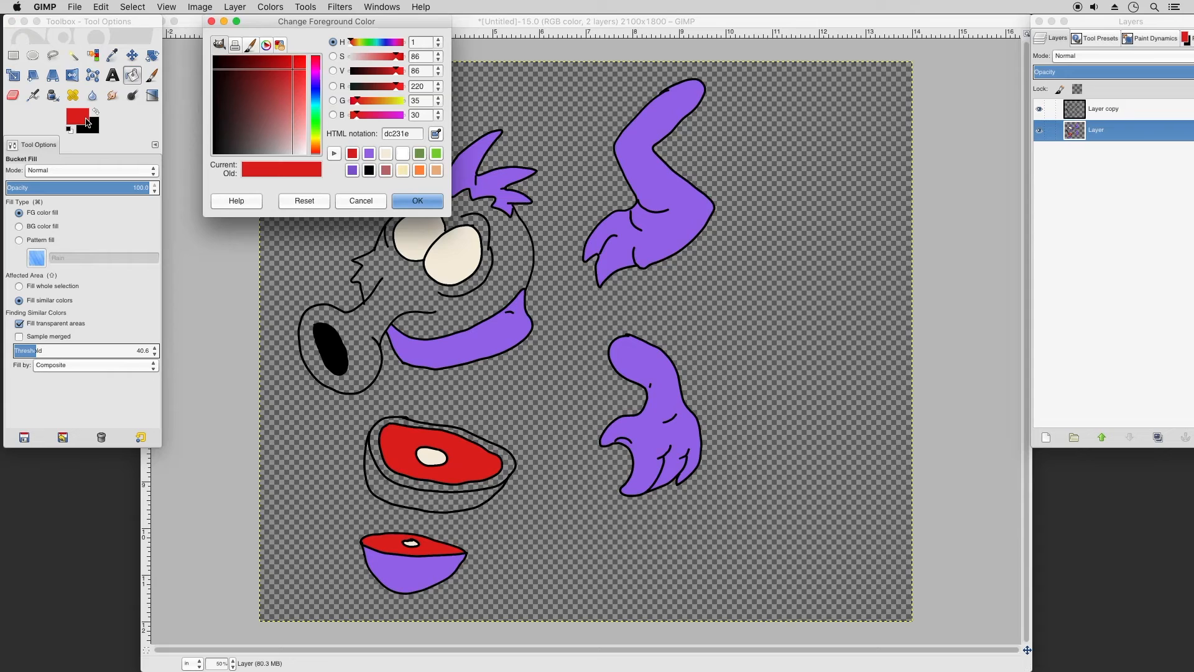
{"action": "left_click", "coordinate": [401, 155]}
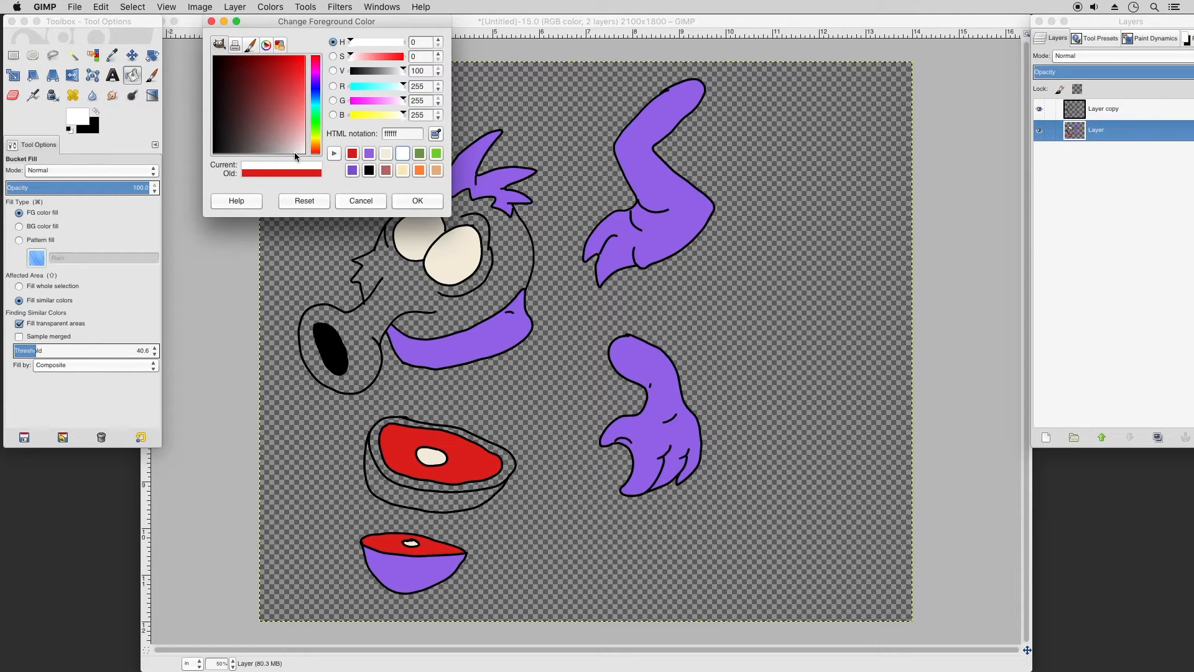
{"action": "mouse_move", "coordinate": [290, 136]}
{"action": "left_mouse_down"}
{"action": "mouse_move", "coordinate": [291, 155]}
{"action": "mouse_move", "coordinate": [300, 143]}
{"action": "left_mouse_up"}
{"action": "left_click", "coordinate": [369, 157]}
{"action": "left_click", "coordinate": [417, 200]}
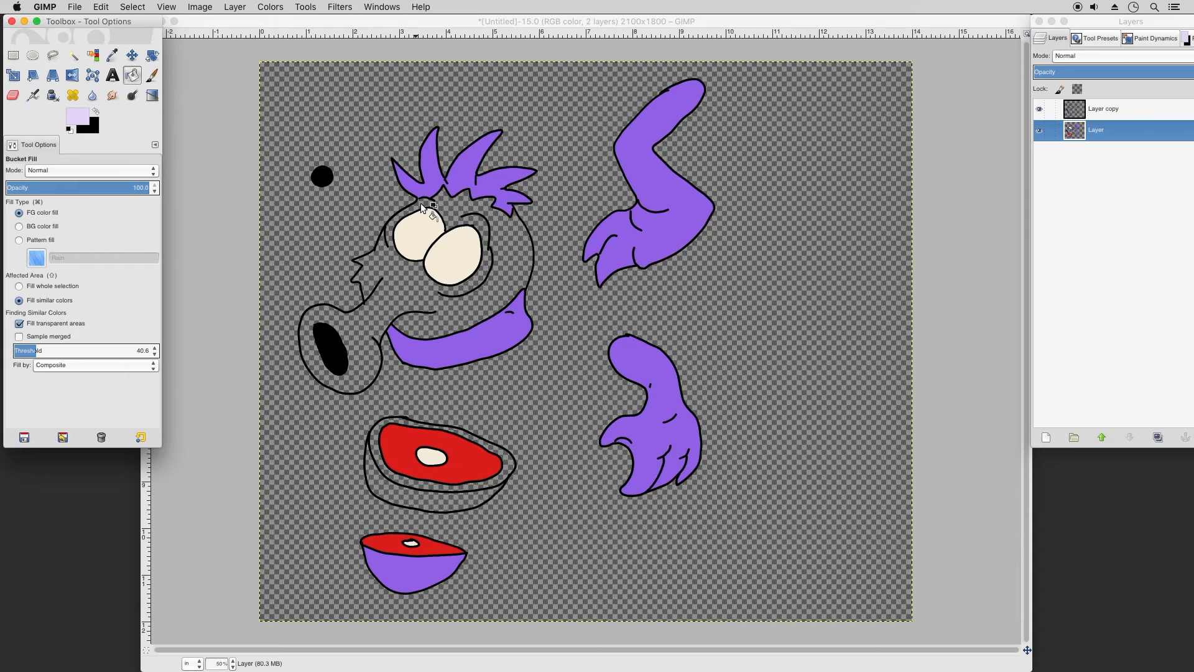
{"action": "left_click", "coordinate": [501, 241]}
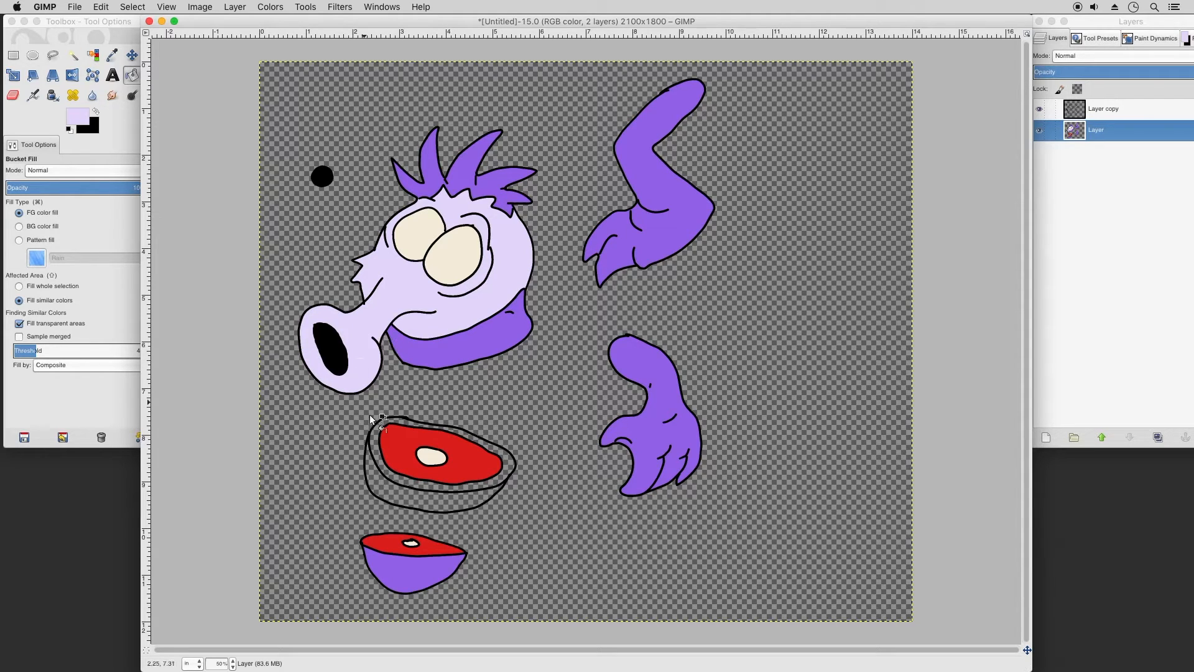
{"action": "left_click", "coordinate": [385, 486]}
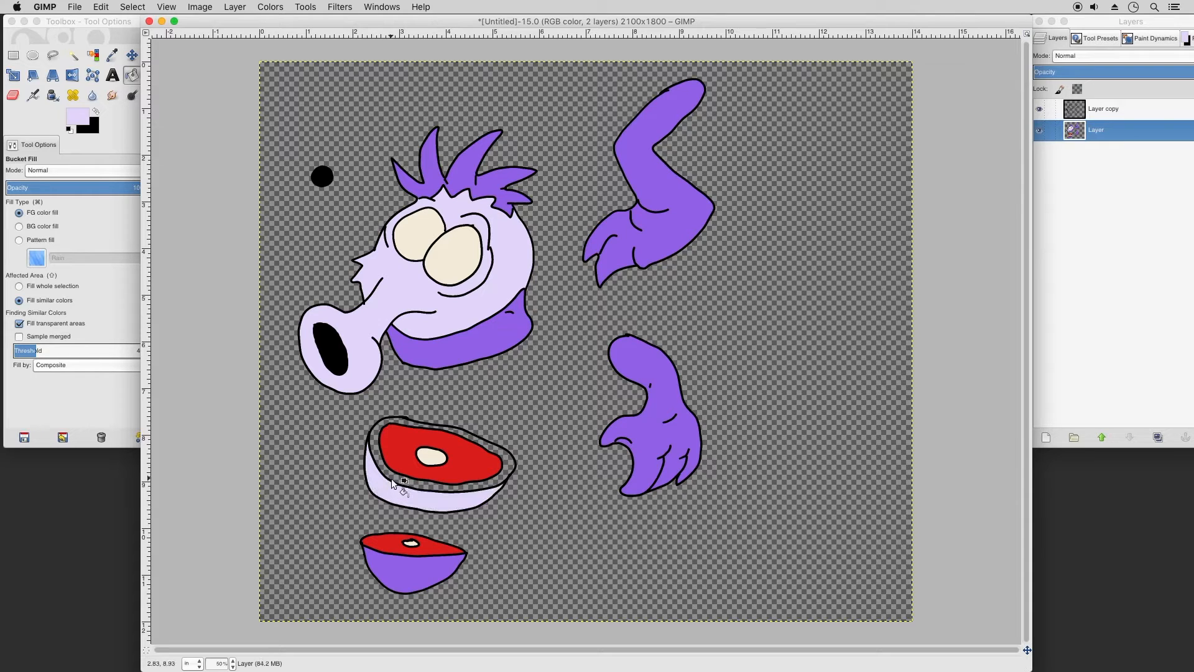
Step: Change the foreground color to a medium lavender (b89ce8) and bucket-fill the rim of the large bowl-shaped piece
{"action": "left_click", "coordinate": [117, 97]}
{"action": "left_click", "coordinate": [78, 117]}
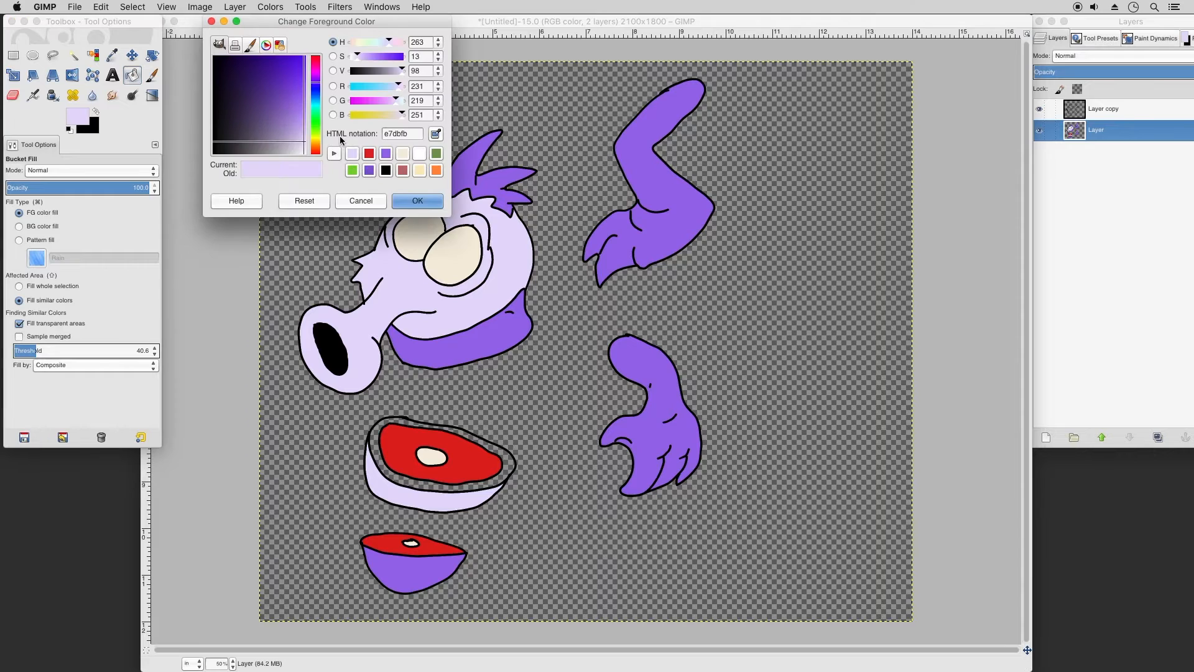
{"action": "left_click_drag", "start_coordinate": [300, 133], "coordinate": [298, 122]}
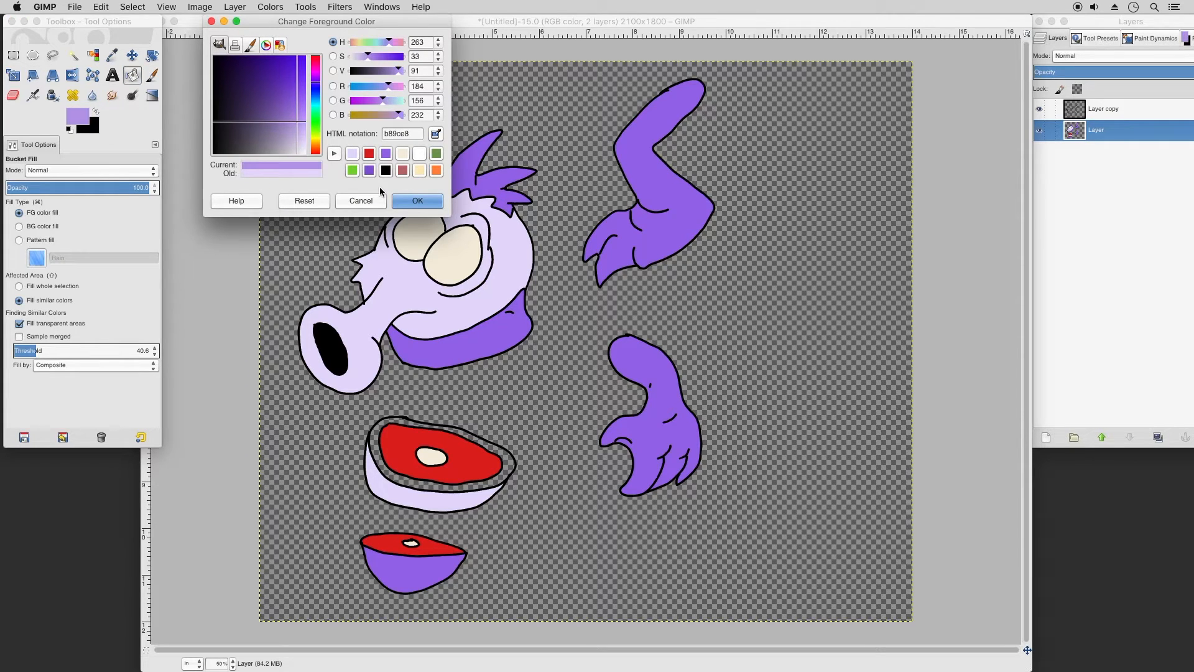
{"action": "left_click", "coordinate": [412, 202]}
{"action": "left_click", "coordinate": [510, 472]}
{"action": "left_click", "coordinate": [509, 473]}
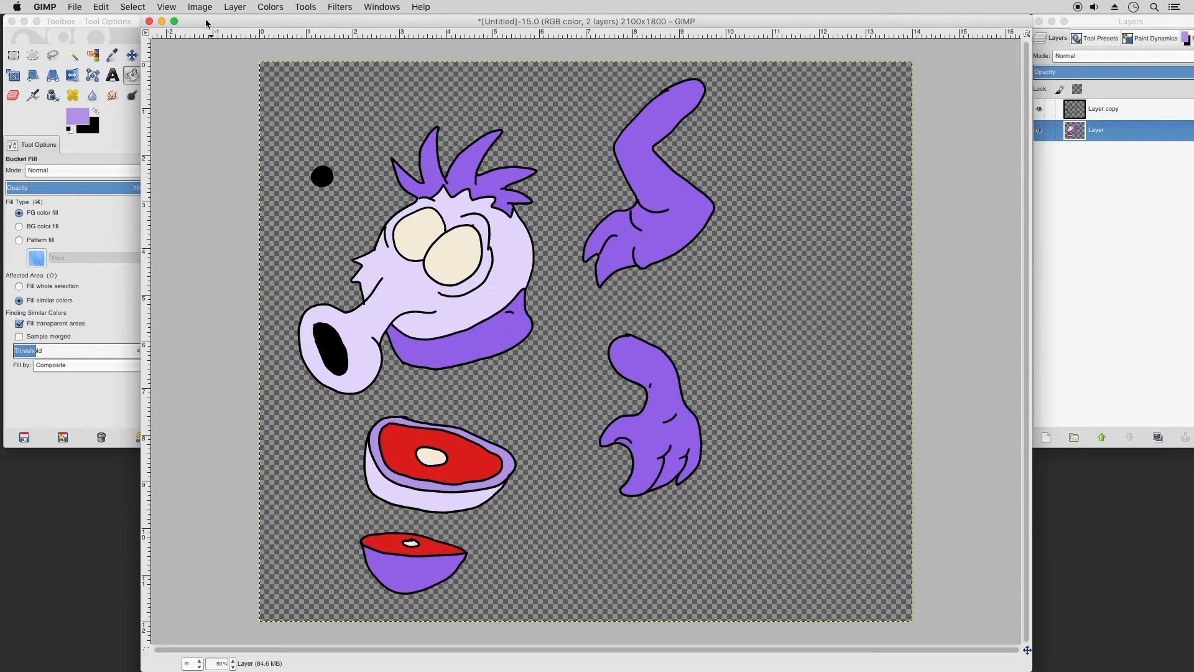
Step: Merge the line art copy down onto the colored layer
{"action": "left_click", "coordinate": [1096, 115]}
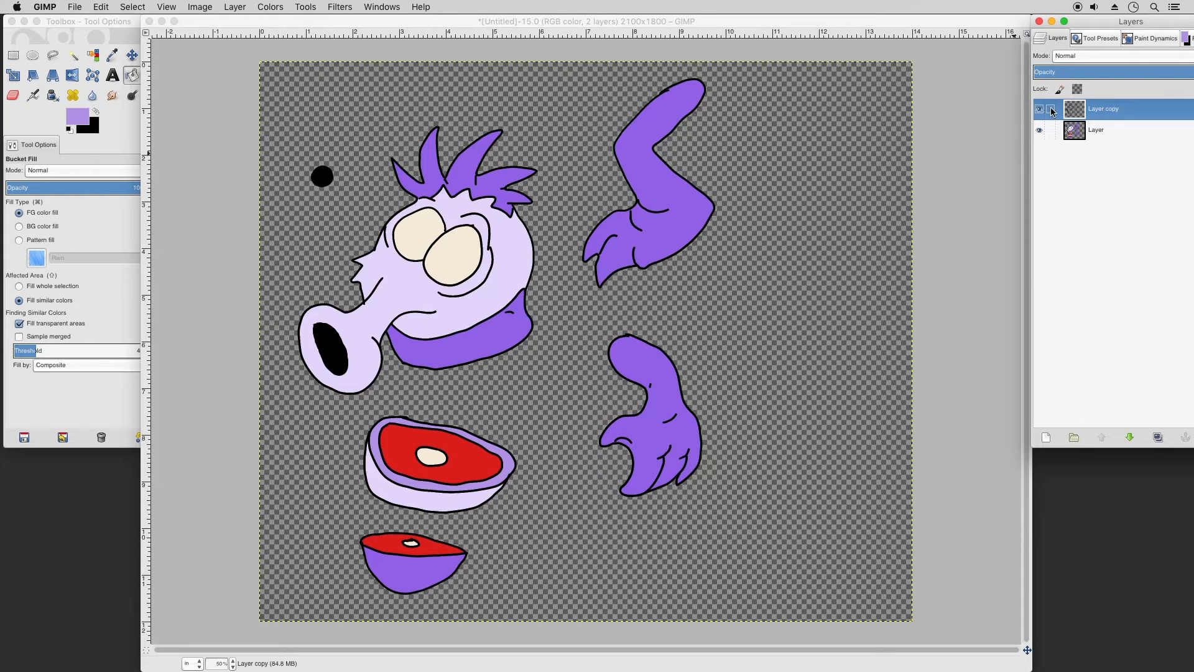
{"action": "right_click", "coordinate": [1104, 111]}
{"action": "left_click", "coordinate": [1038, 202]}
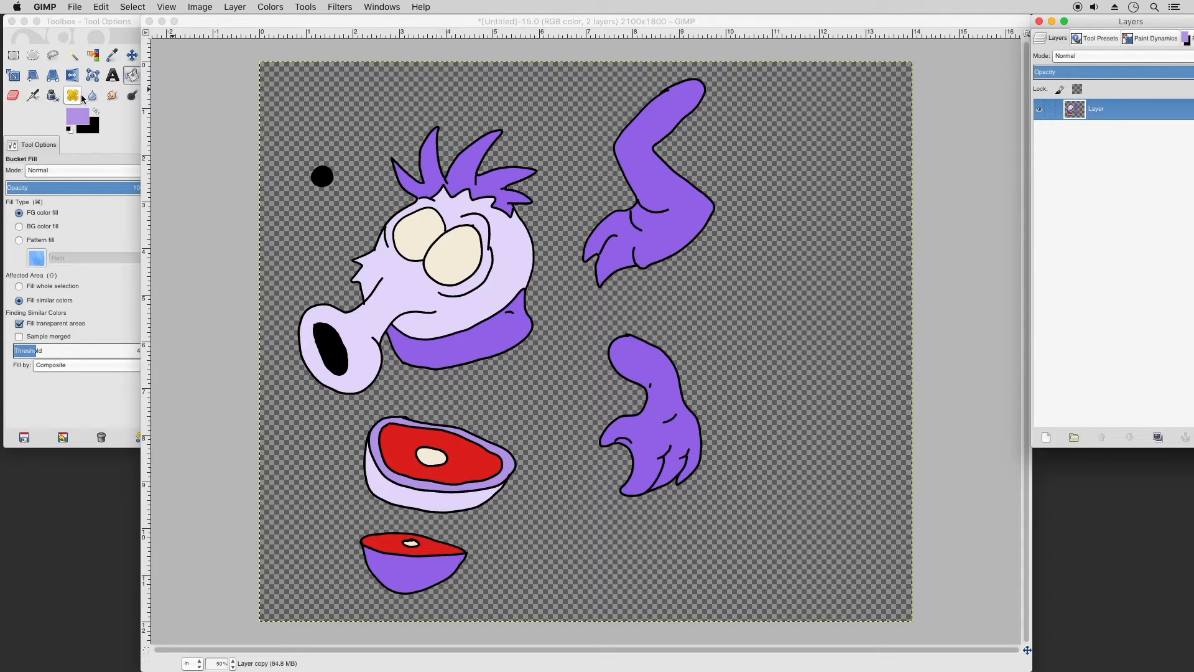
Step: Taper the loose ends of the black detail lines around the eyes, mouth and snout with the Smudge tool at size 16.49
{"action": "left_click", "coordinate": [112, 95]}
{"action": "left_click", "coordinate": [478, 229]}
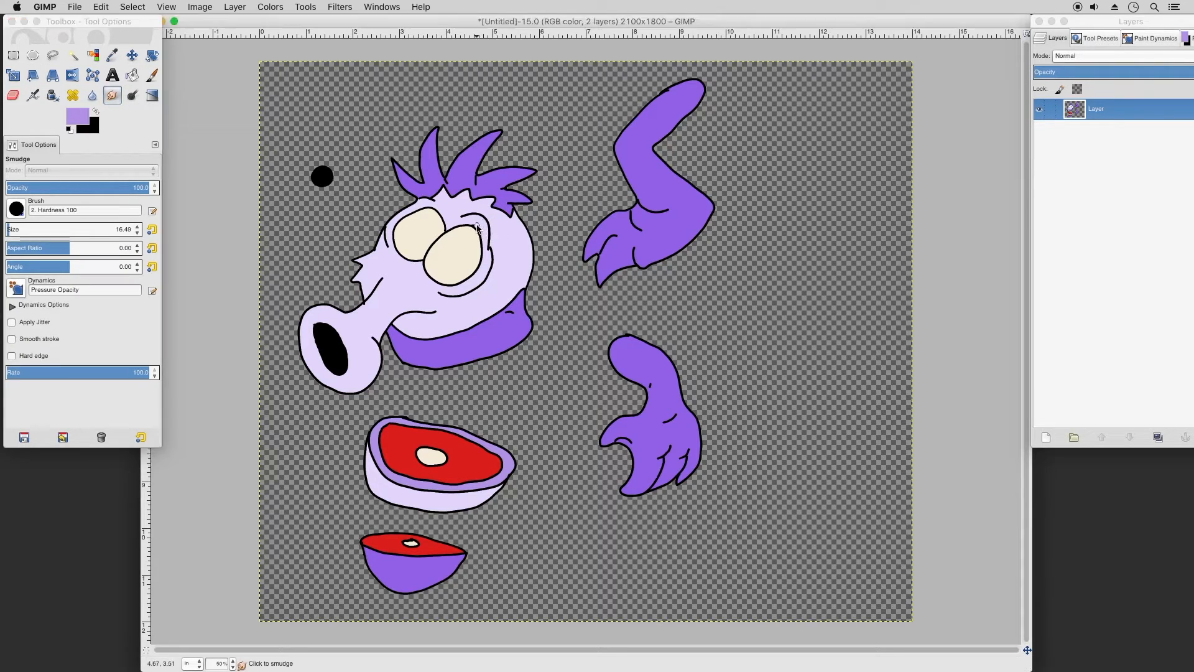
{"action": "left_click", "coordinate": [479, 230]}
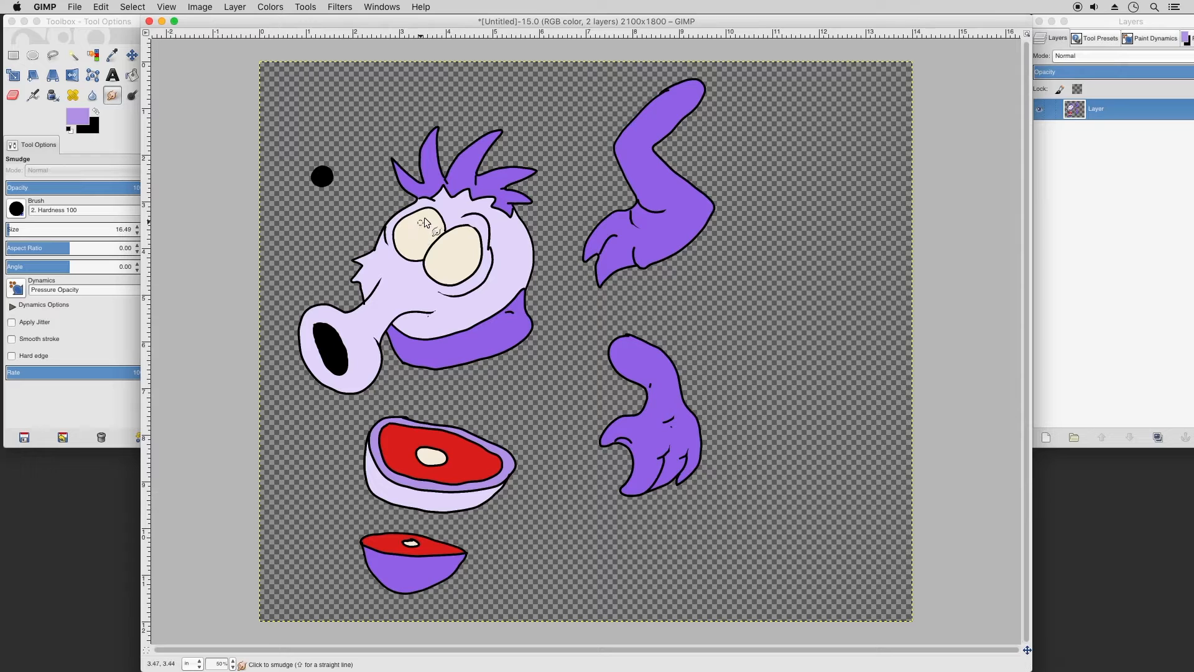
{"action": "left_click", "coordinate": [54, 57]}
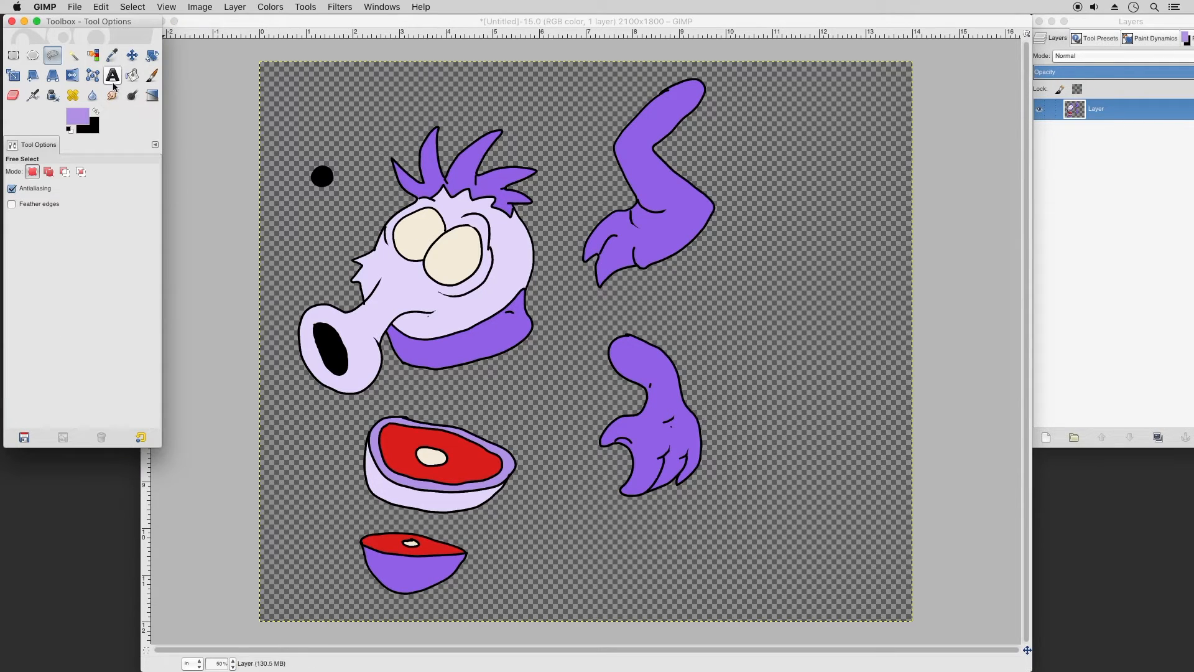
{"action": "left_click", "coordinate": [112, 102]}
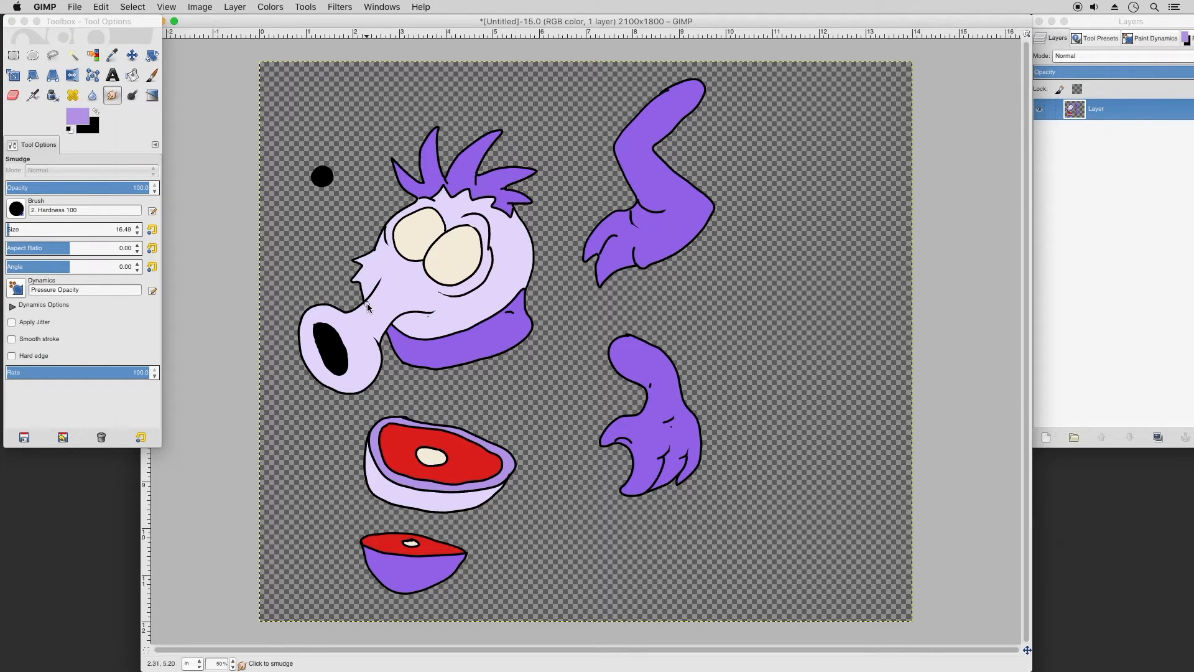
{"action": "left_click", "coordinate": [365, 306]}
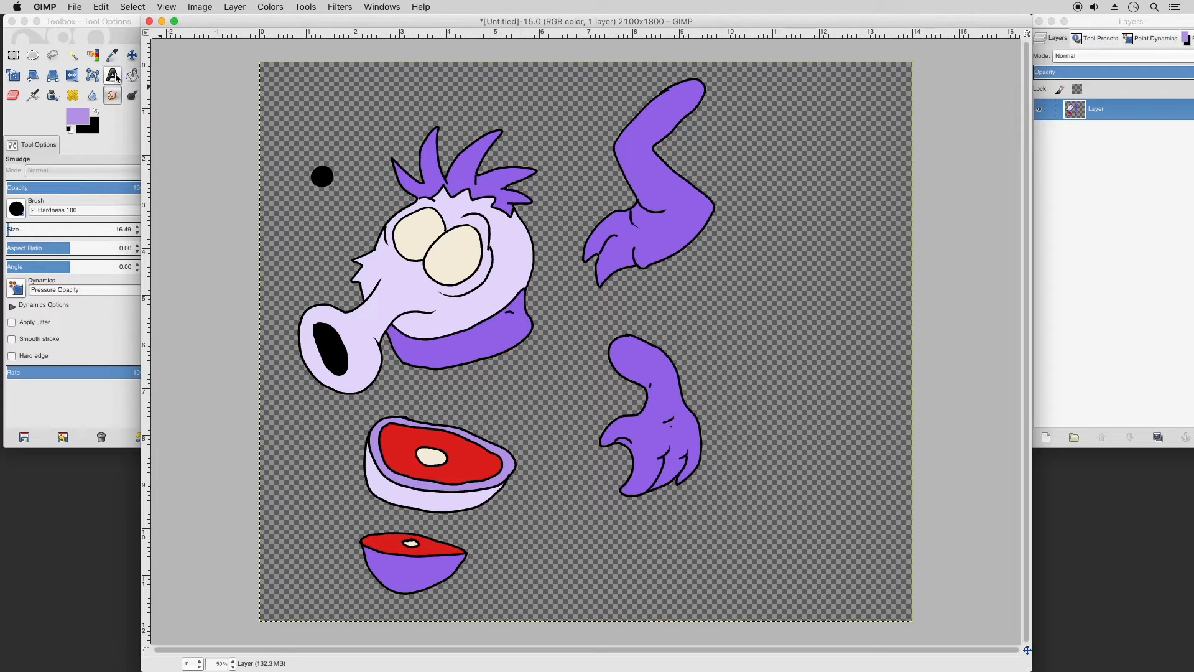
Step: Apply the Blur filter to the whole merged layer with Free Select as the active tool
{"action": "left_click", "coordinate": [130, 75]}
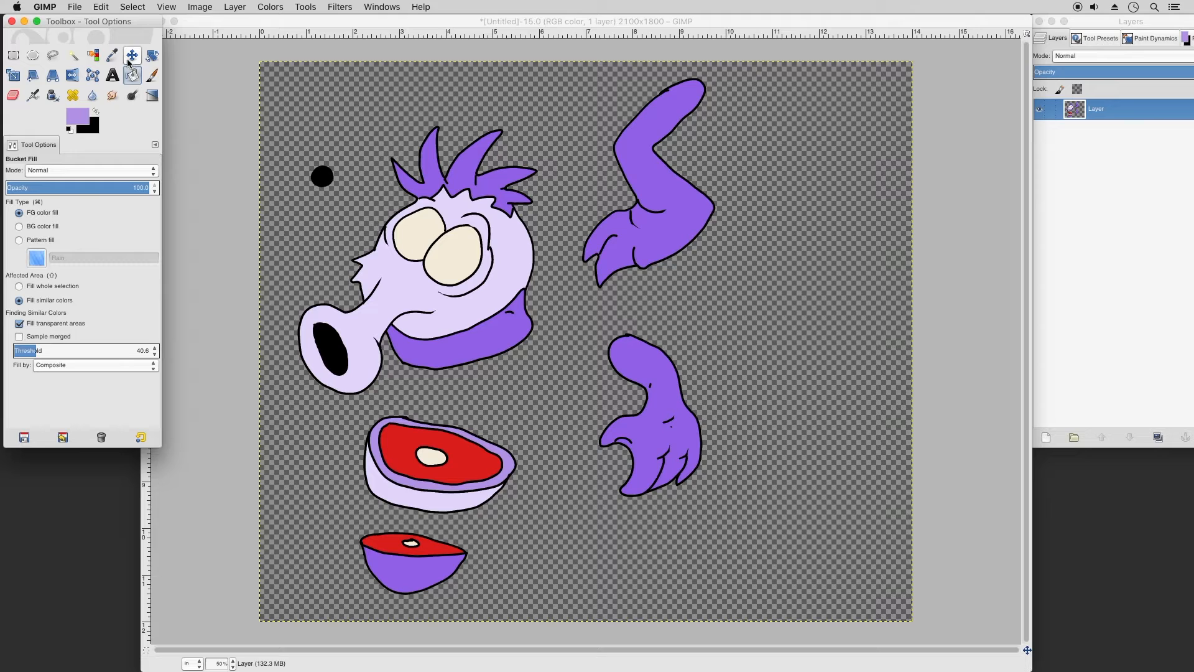
{"action": "left_click", "coordinate": [53, 55]}
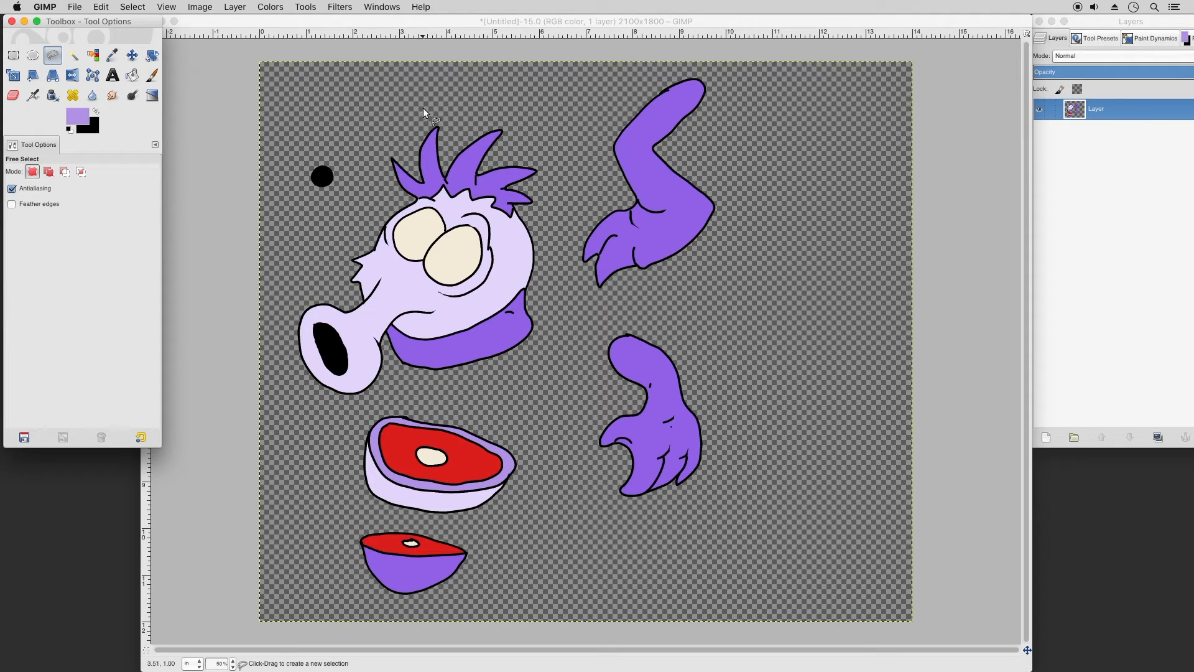
{"action": "left_click", "coordinate": [341, 7]}
{"action": "left_click", "coordinate": [360, 23]}
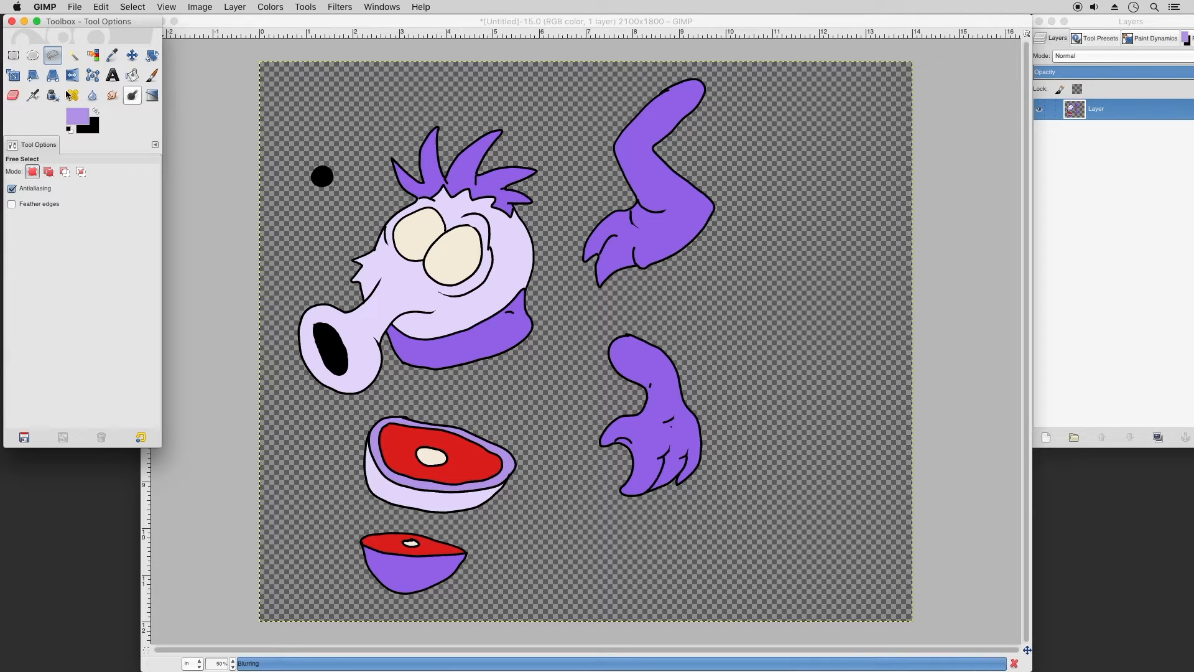
Step: Smudge the black line at the base of the hair with the 2. Hardness 100 brush
{"action": "left_click", "coordinate": [107, 100]}
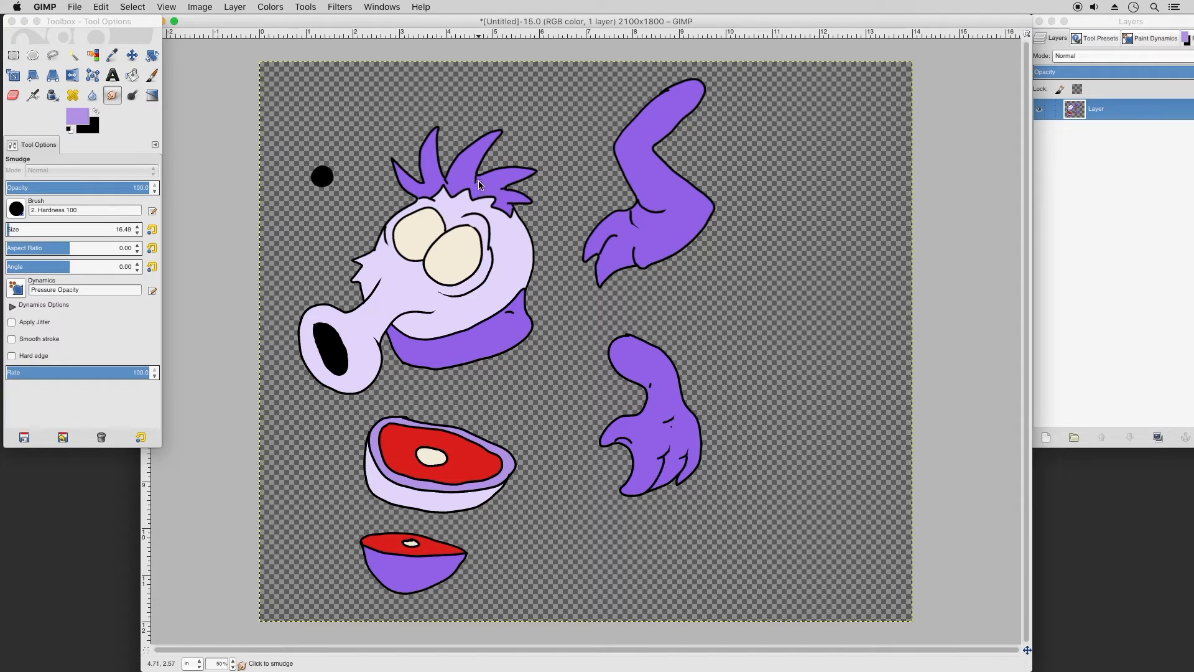
{"action": "left_click", "coordinate": [489, 189]}
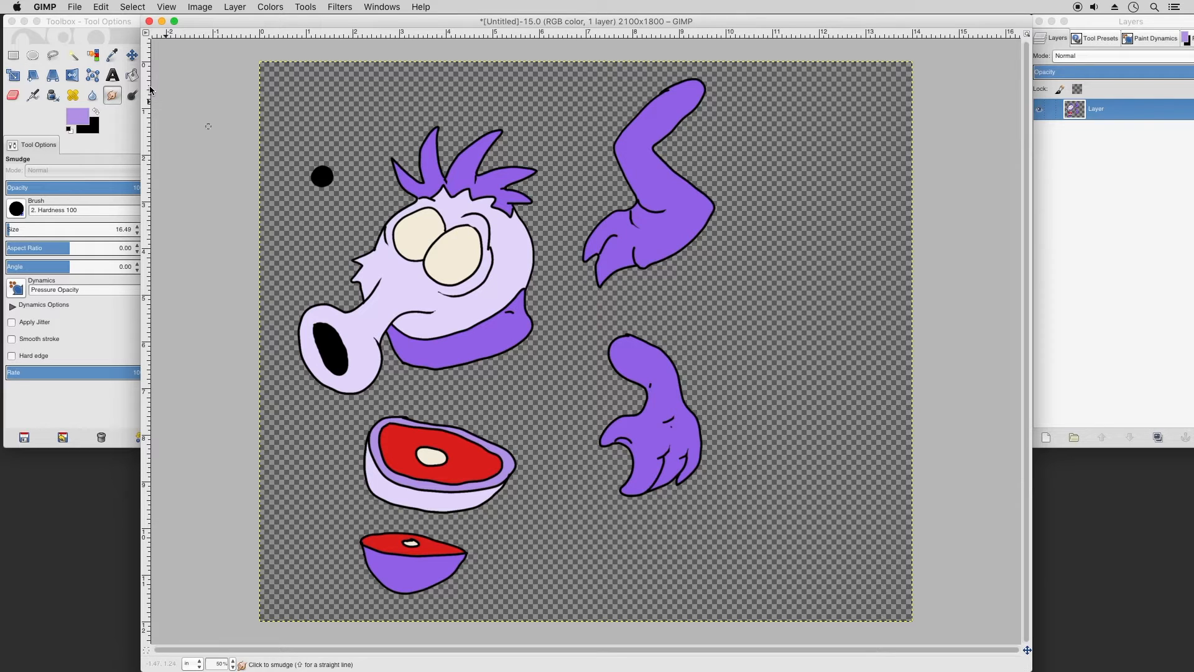
Step: Outline the whole head, including hair, snout and neck, with a closed Free Select selection
{"action": "key", "text": "f"}
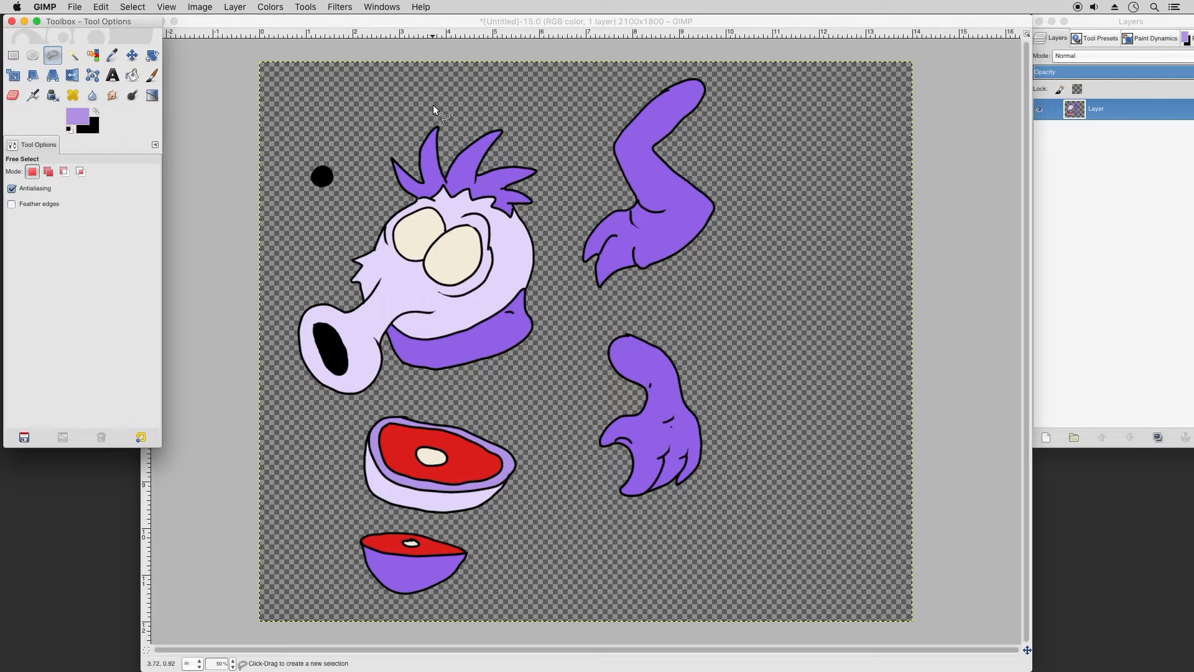
{"action": "left_click", "coordinate": [427, 106]}
{"action": "left_click", "coordinate": [365, 157]}
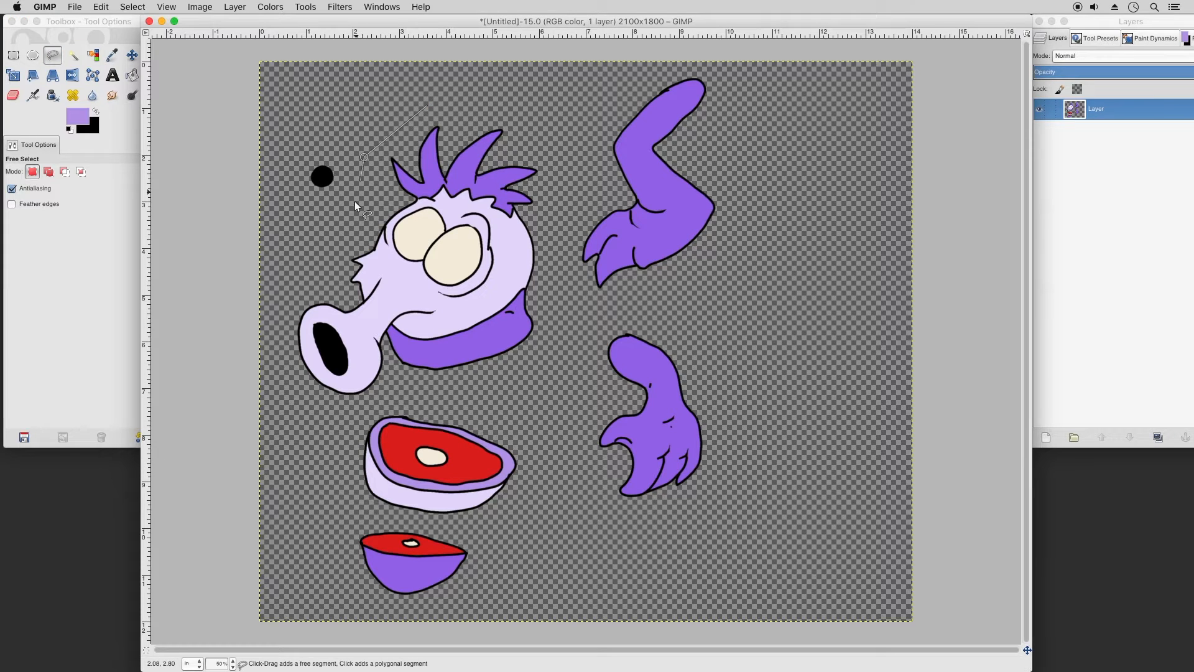
{"action": "left_click", "coordinate": [336, 252]}
{"action": "left_click", "coordinate": [282, 309]}
{"action": "left_click", "coordinate": [556, 354]}
{"action": "left_click", "coordinate": [553, 164]}
{"action": "left_click", "coordinate": [436, 104]}
Step: Cut and paste the selected head onto its own new layer, hide that layer and return to the base layer
{"action": "left_click", "coordinate": [101, 7]}
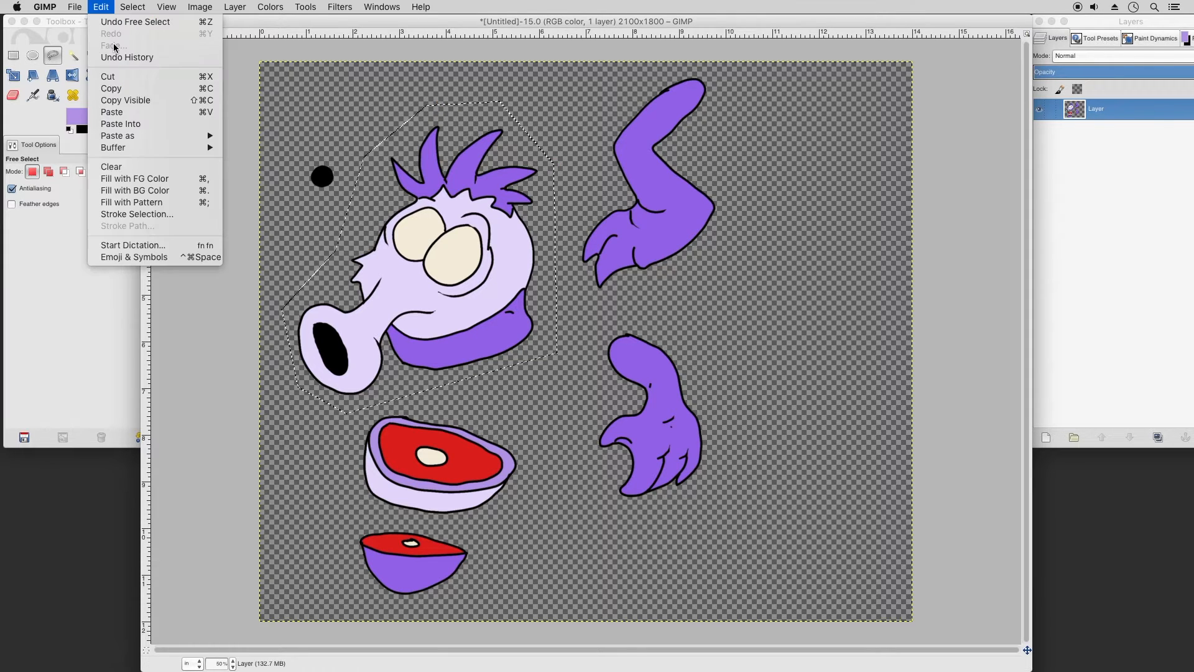
{"action": "left_click", "coordinate": [111, 76]}
{"action": "left_click", "coordinate": [102, 7]}
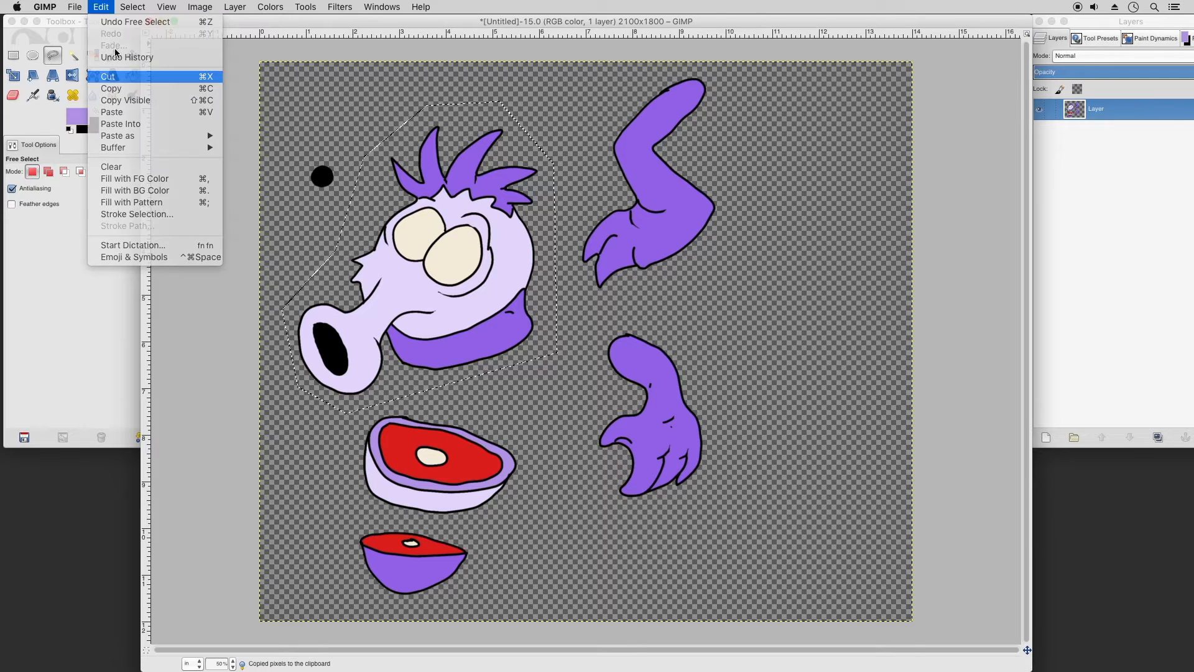
{"action": "left_click", "coordinate": [125, 113]}
{"action": "left_click", "coordinate": [235, 6]}
{"action": "left_click", "coordinate": [252, 23]}
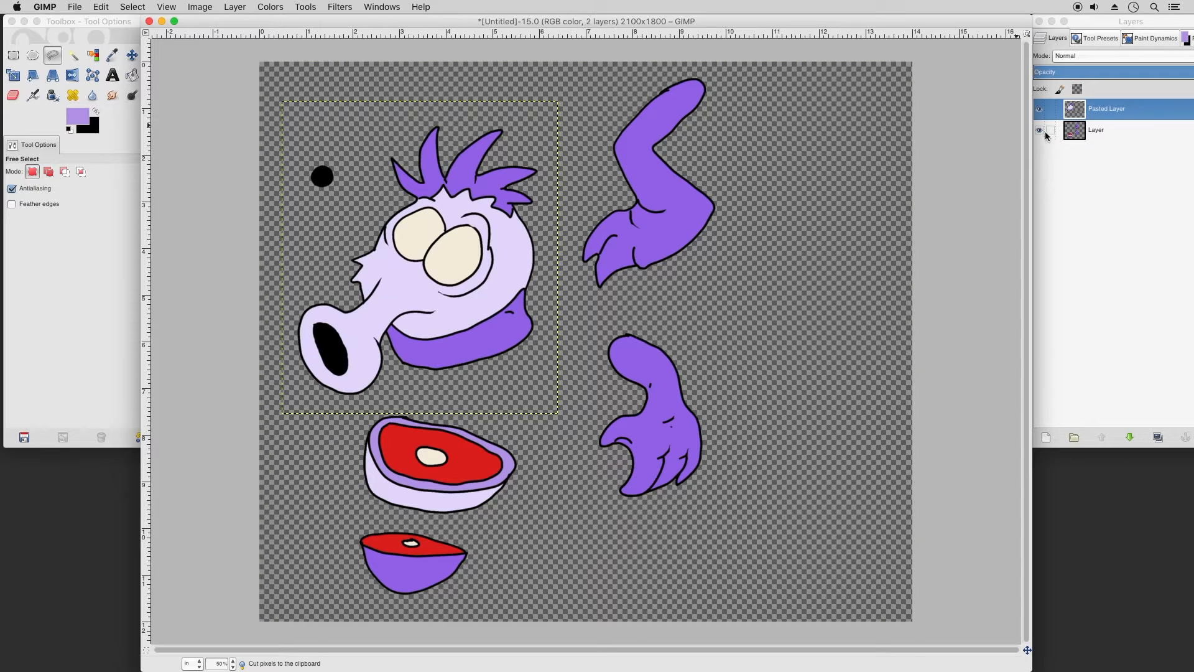
{"action": "left_click", "coordinate": [1039, 110]}
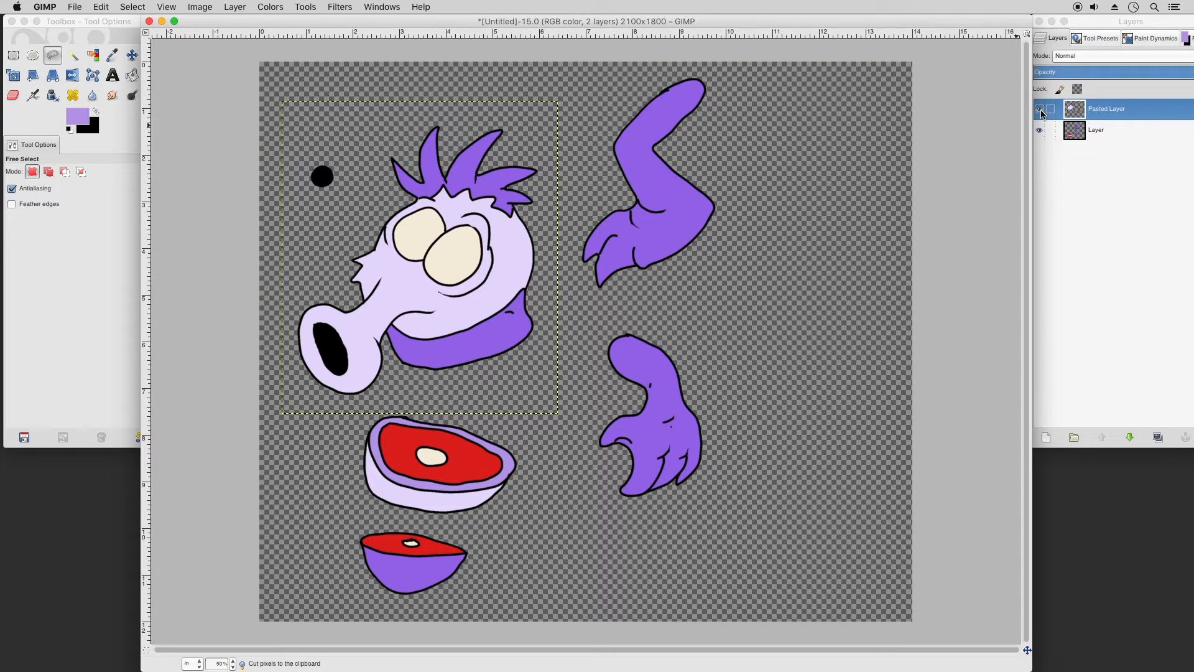
{"action": "left_click", "coordinate": [1092, 131]}
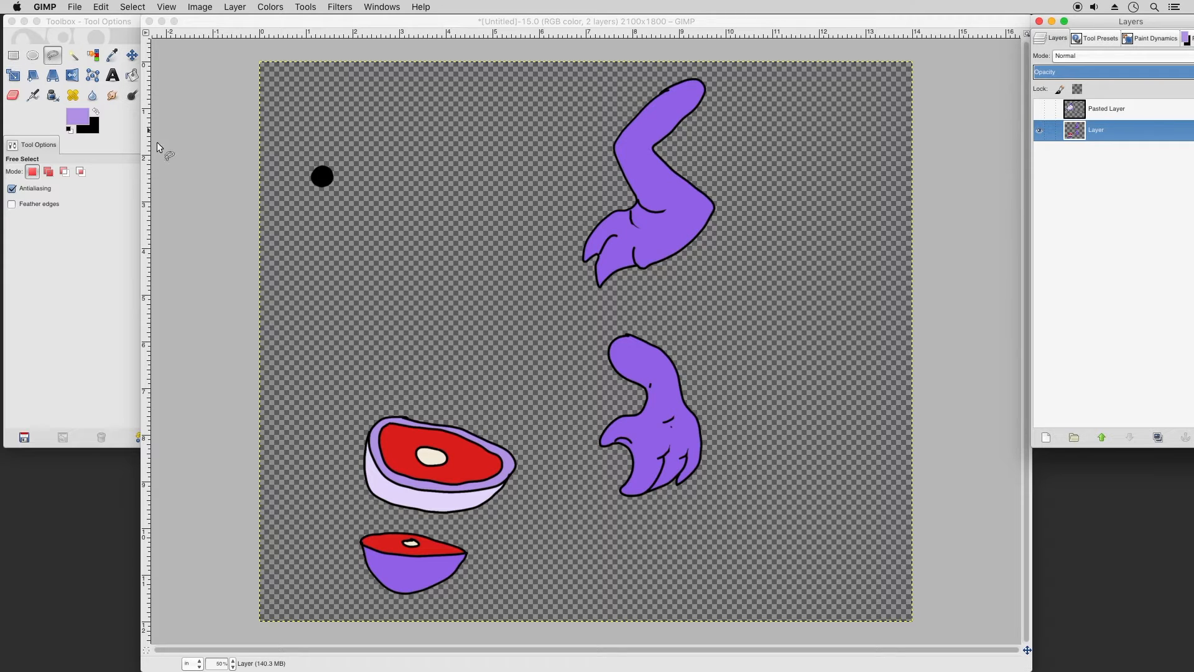
Step: Try to outline the larger red-topped body piece with a polygonal Free Select selection
{"action": "left_click", "coordinate": [359, 407]}
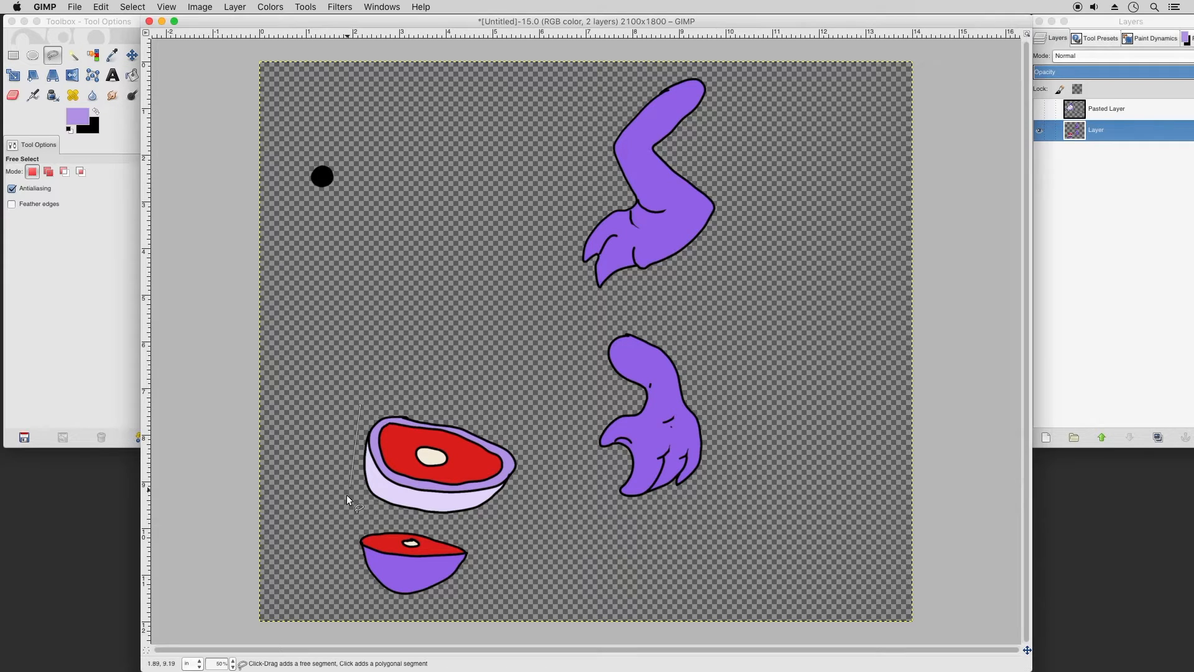
{"action": "left_click", "coordinate": [345, 505]}
{"action": "left_click", "coordinate": [522, 532]}
{"action": "left_click", "coordinate": [536, 439]}
{"action": "left_click", "coordinate": [398, 392]}
{"action": "left_click", "coordinate": [356, 390]}
{"action": "left_click", "coordinate": [359, 406]}
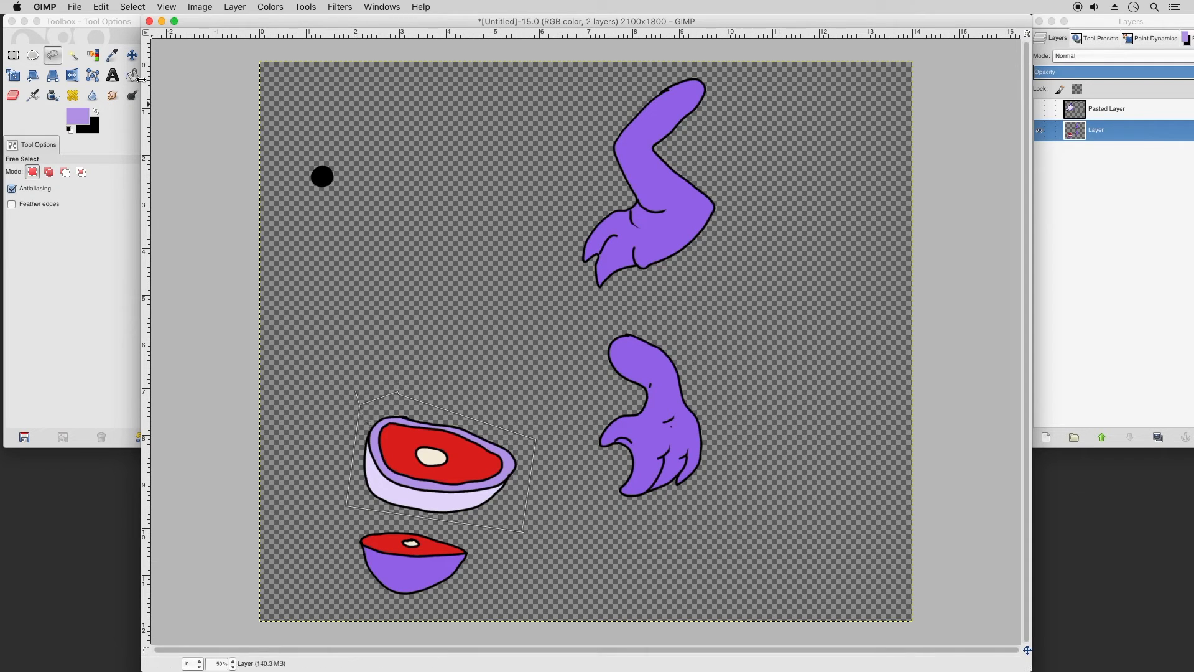
Step: Try to copy and cut the larger red-topped body piece out of the base layer
{"action": "left_click", "coordinate": [100, 7]}
{"action": "left_click", "coordinate": [130, 87]}
{"action": "left_click", "coordinate": [101, 7]}
{"action": "left_click", "coordinate": [113, 76]}
{"action": "left_click", "coordinate": [100, 7]}
{"action": "left_click", "coordinate": [126, 77]}
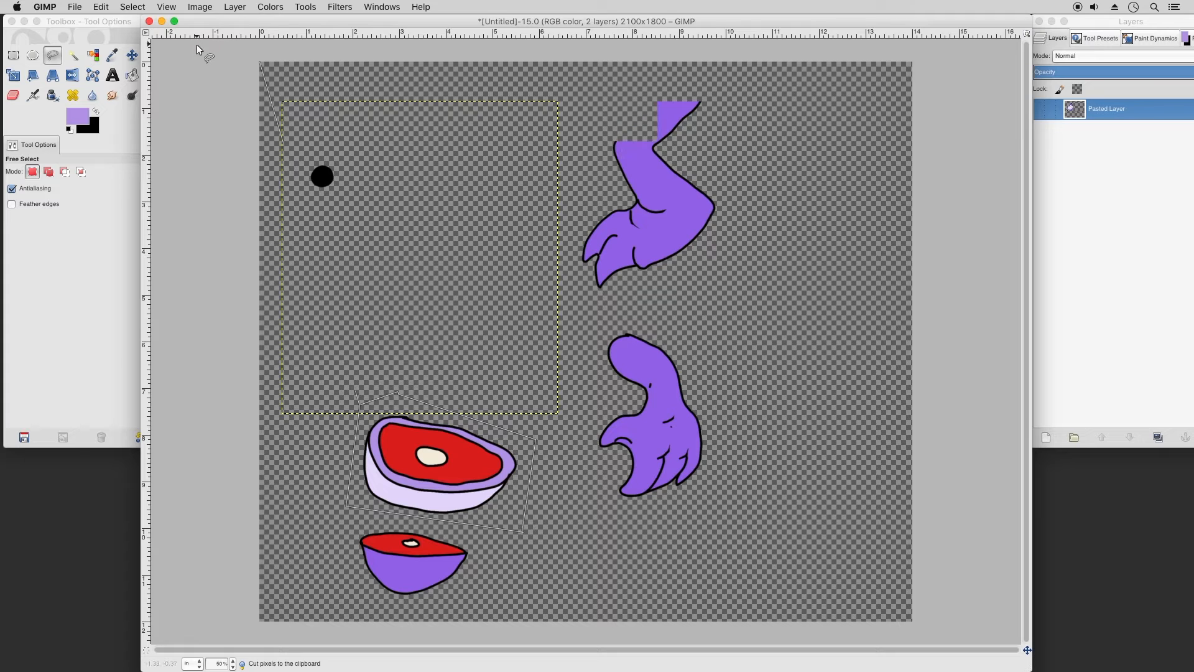
{"action": "left_click", "coordinate": [102, 7]}
{"action": "left_click", "coordinate": [125, 77]}
Step: Undo the mistaken cuts to bring back the base layer and its artwork
{"action": "left_click", "coordinate": [100, 8]}
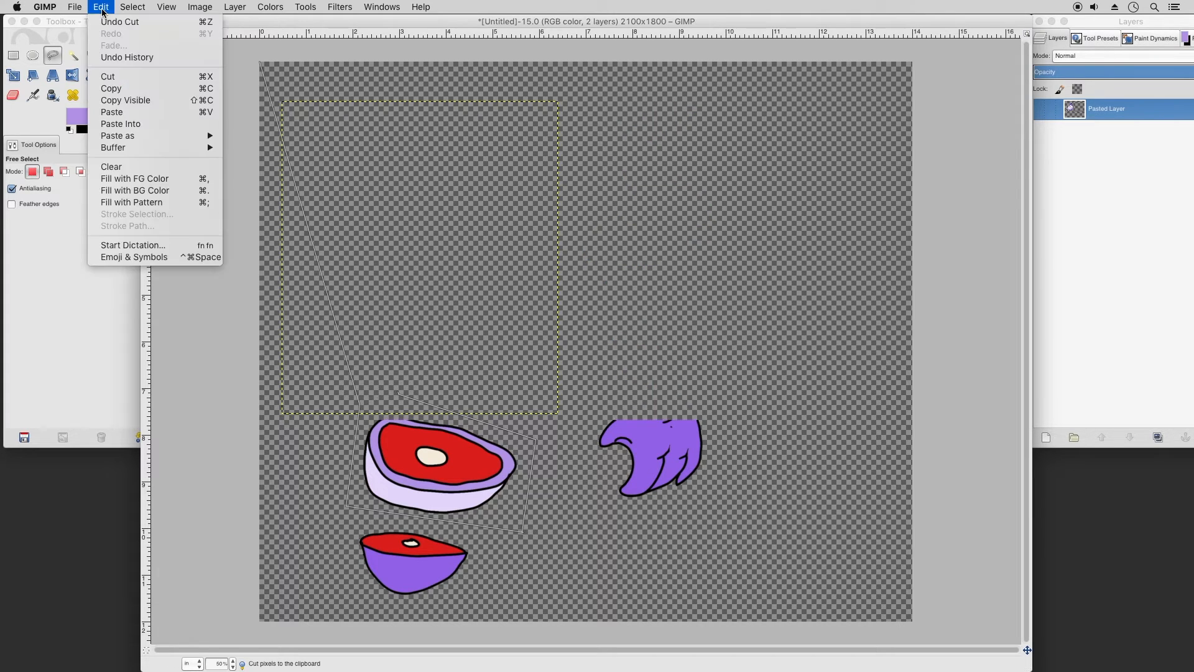
{"action": "left_click", "coordinate": [106, 22]}
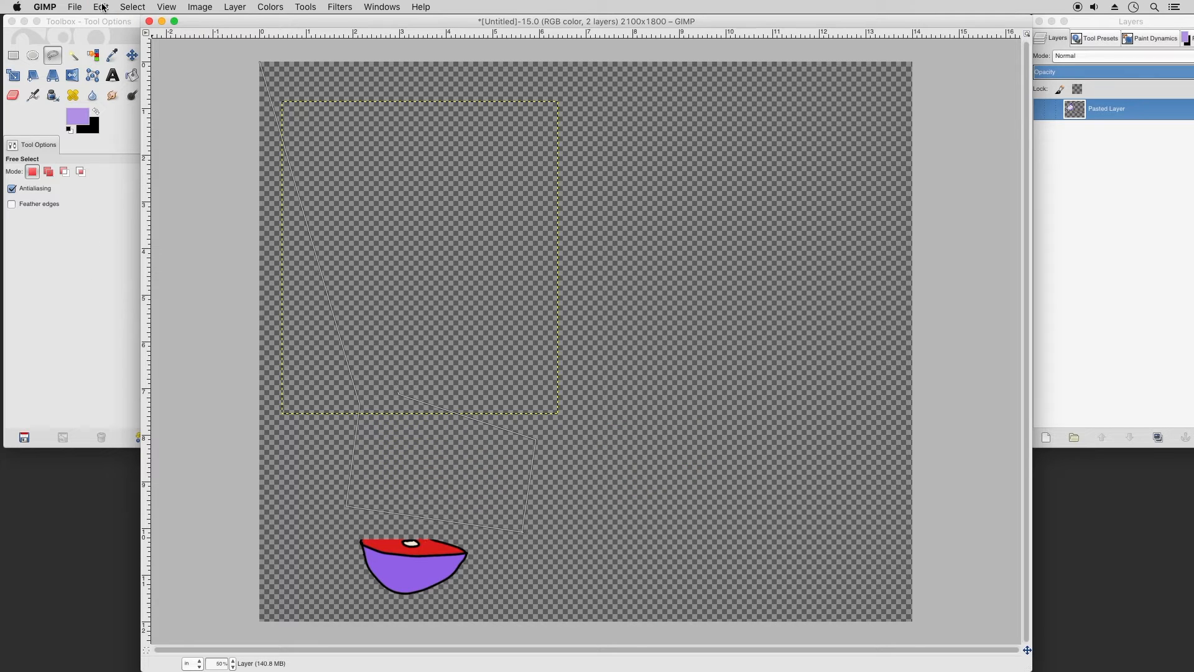
{"action": "left_click", "coordinate": [102, 6]}
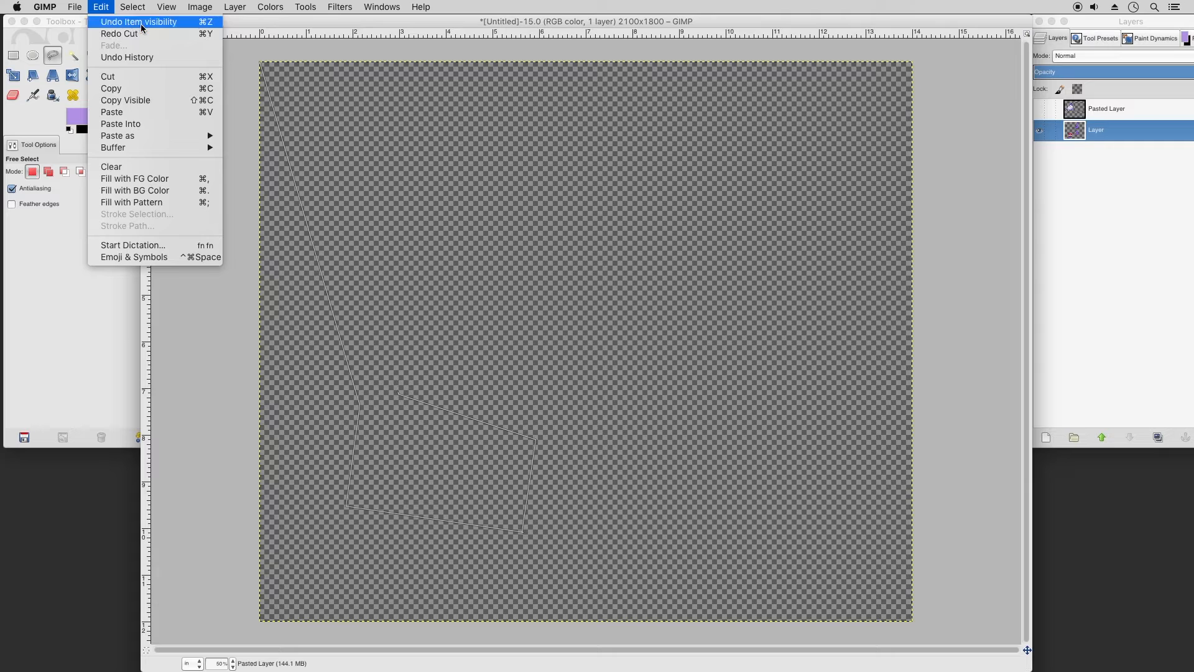
{"action": "left_click", "coordinate": [958, 218]}
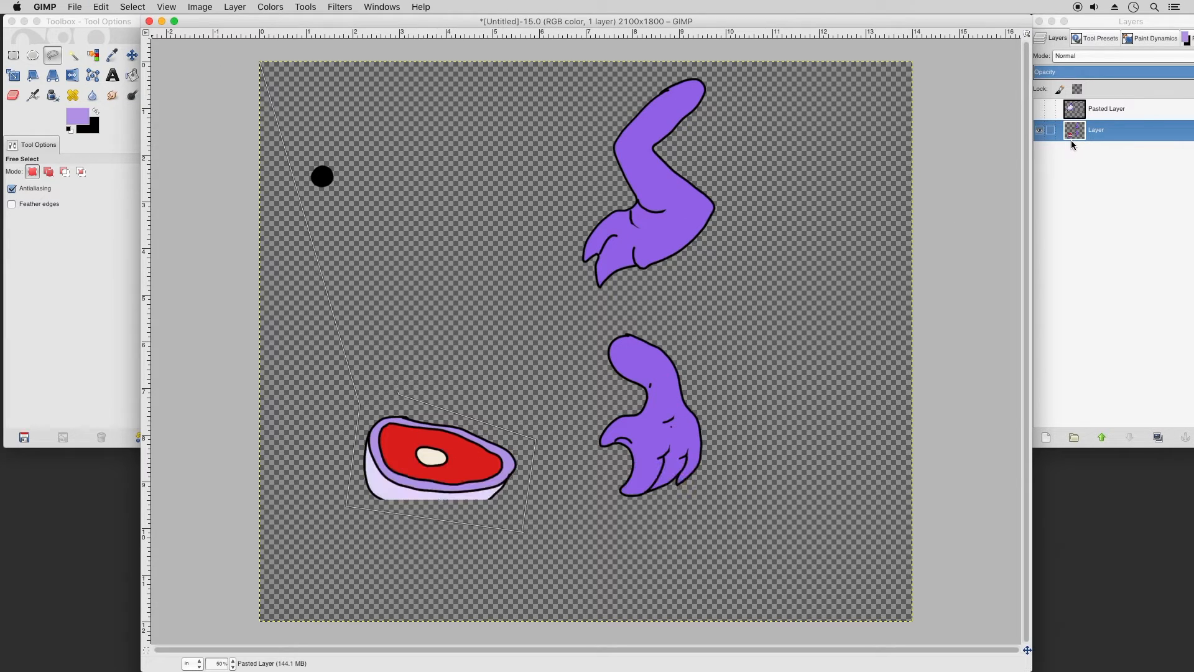
Step: Enclose the larger red-topped body piece in a closed Free Select selection on the base layer
{"action": "left_click", "coordinate": [59, 59]}
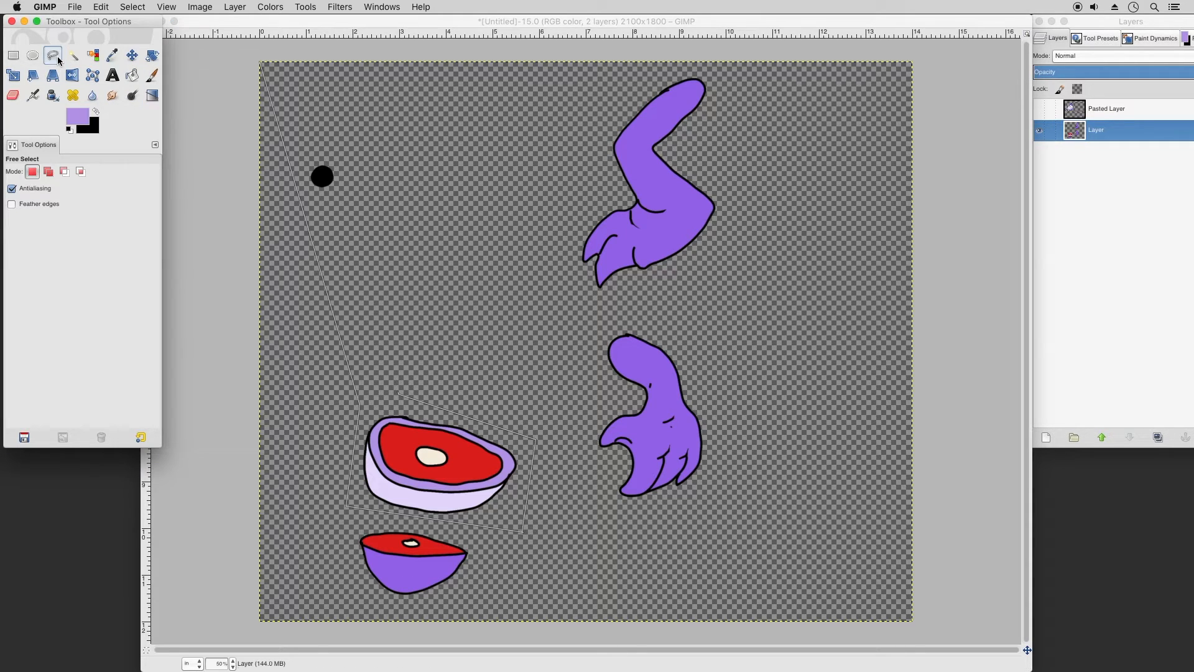
{"action": "left_click", "coordinate": [368, 392]}
{"action": "left_click", "coordinate": [352, 504]}
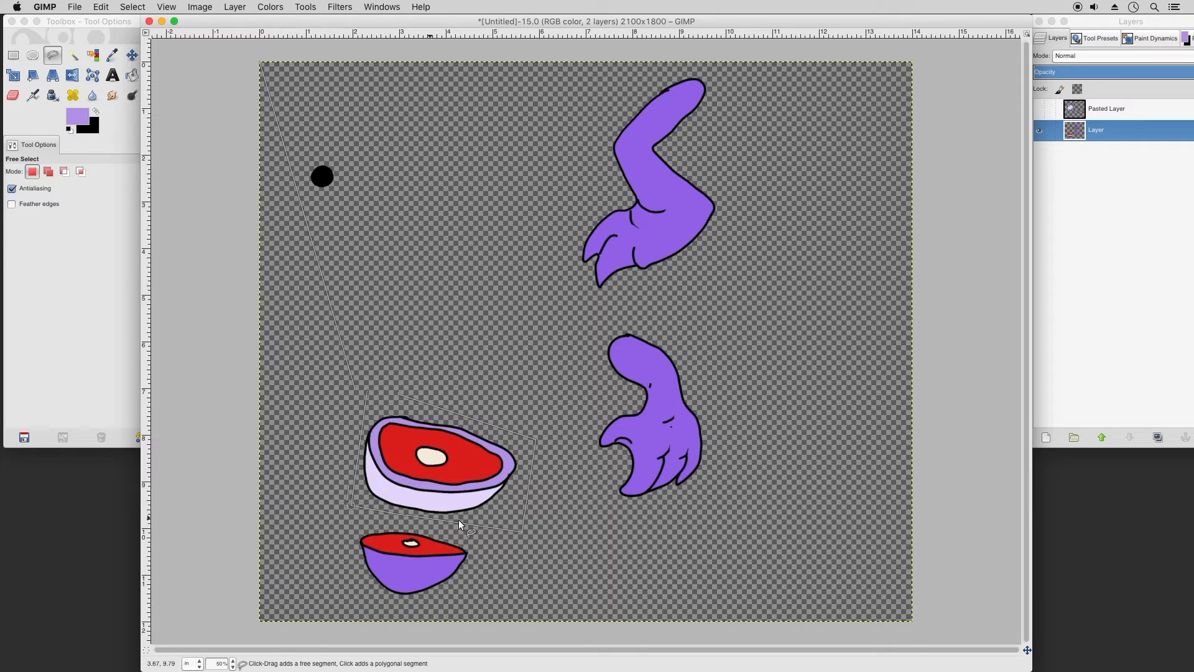
{"action": "left_click", "coordinate": [524, 526]}
{"action": "left_click", "coordinate": [532, 416]}
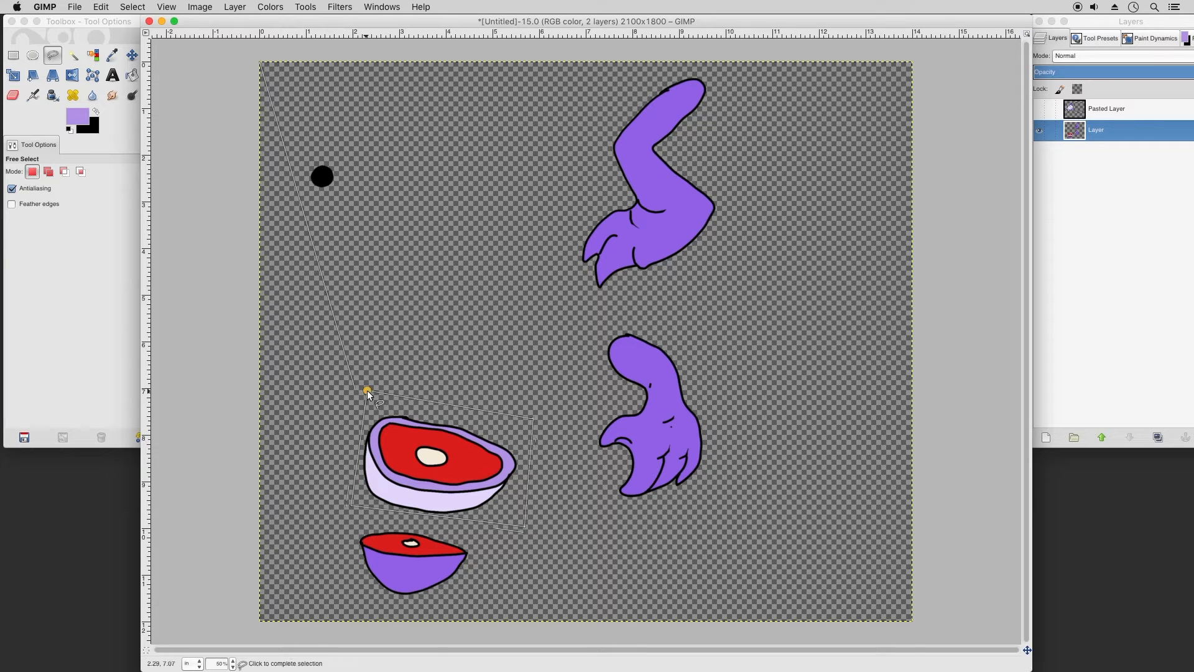
{"action": "left_click", "coordinate": [368, 392]}
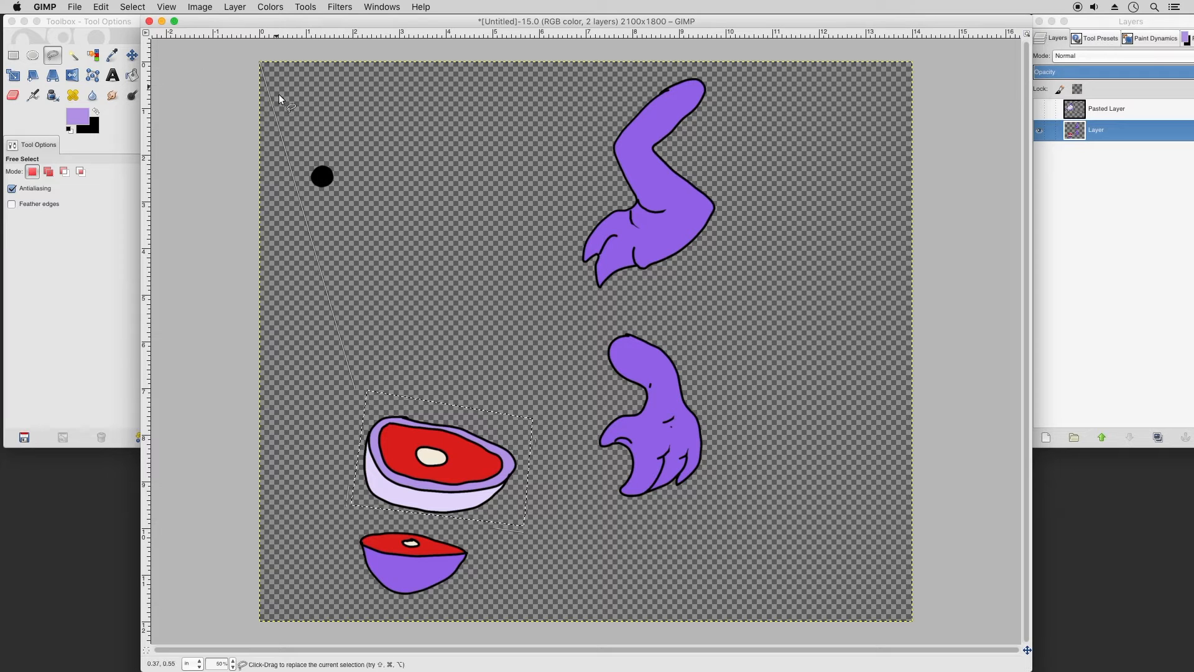
Step: Cut the selected larger body piece and paste it onto its own new layer
{"action": "left_click", "coordinate": [101, 8]}
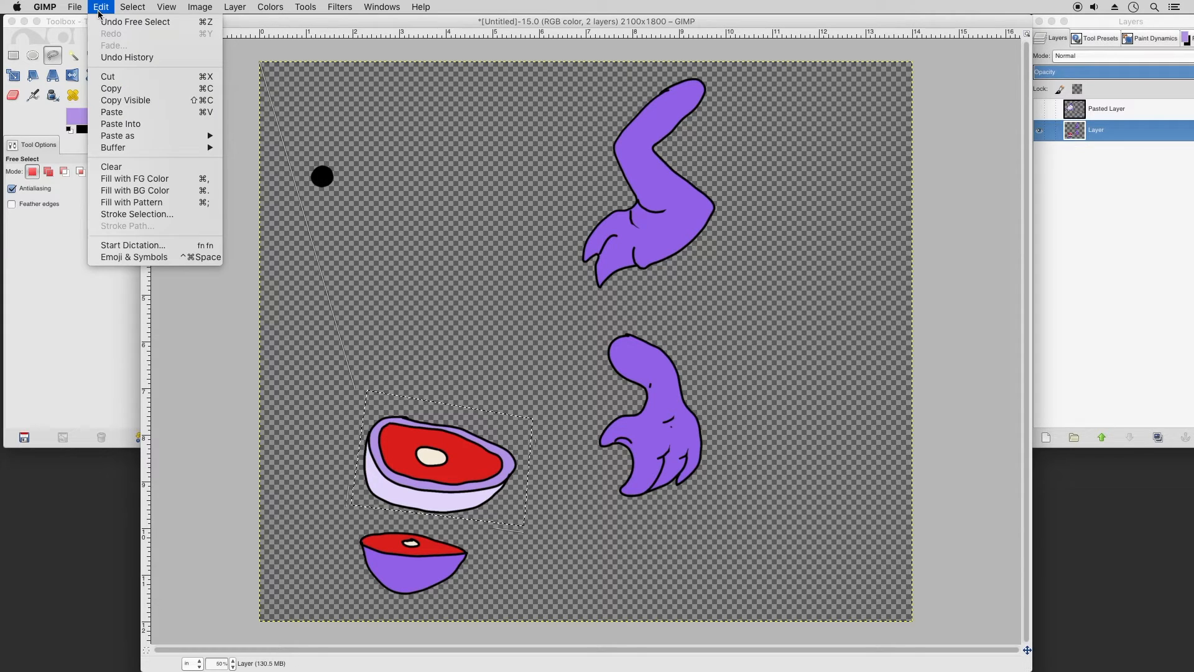
{"action": "left_click", "coordinate": [116, 88]}
{"action": "left_click", "coordinate": [101, 9]}
{"action": "left_click", "coordinate": [118, 79]}
{"action": "left_click", "coordinate": [102, 8]}
{"action": "left_click", "coordinate": [116, 113]}
{"action": "left_click", "coordinate": [241, 9]}
{"action": "left_click", "coordinate": [271, 23]}
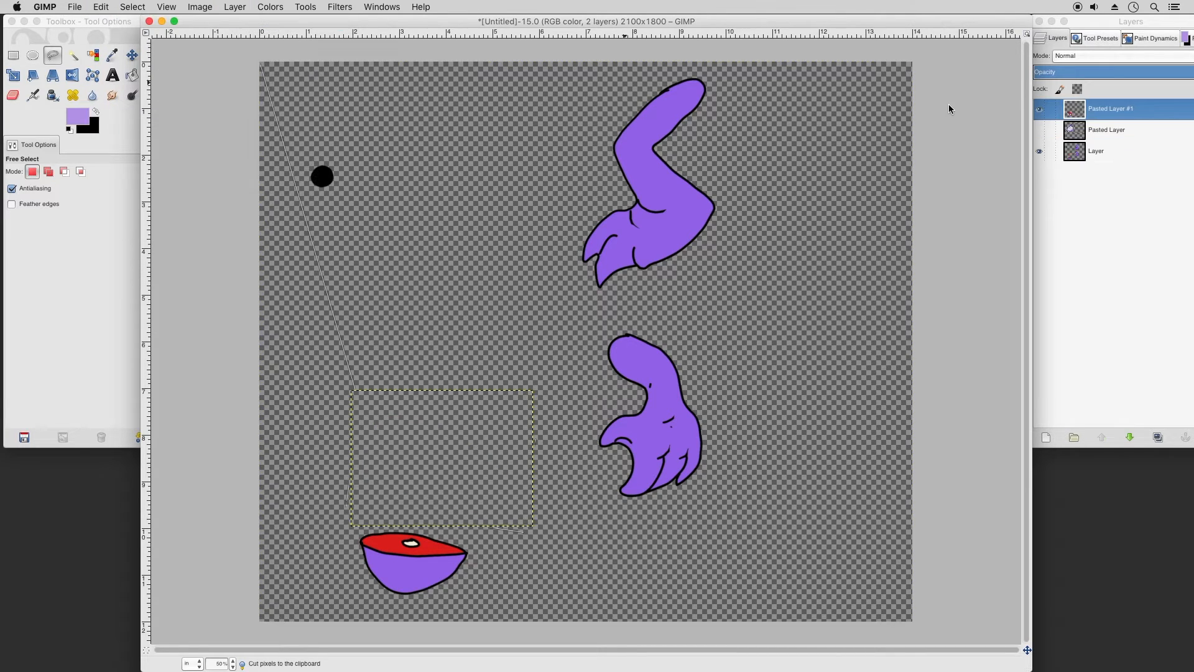
Step: Hide the new body piece layer and make the base layer active, checking which parts remain on it
{"action": "left_click", "coordinate": [1044, 114]}
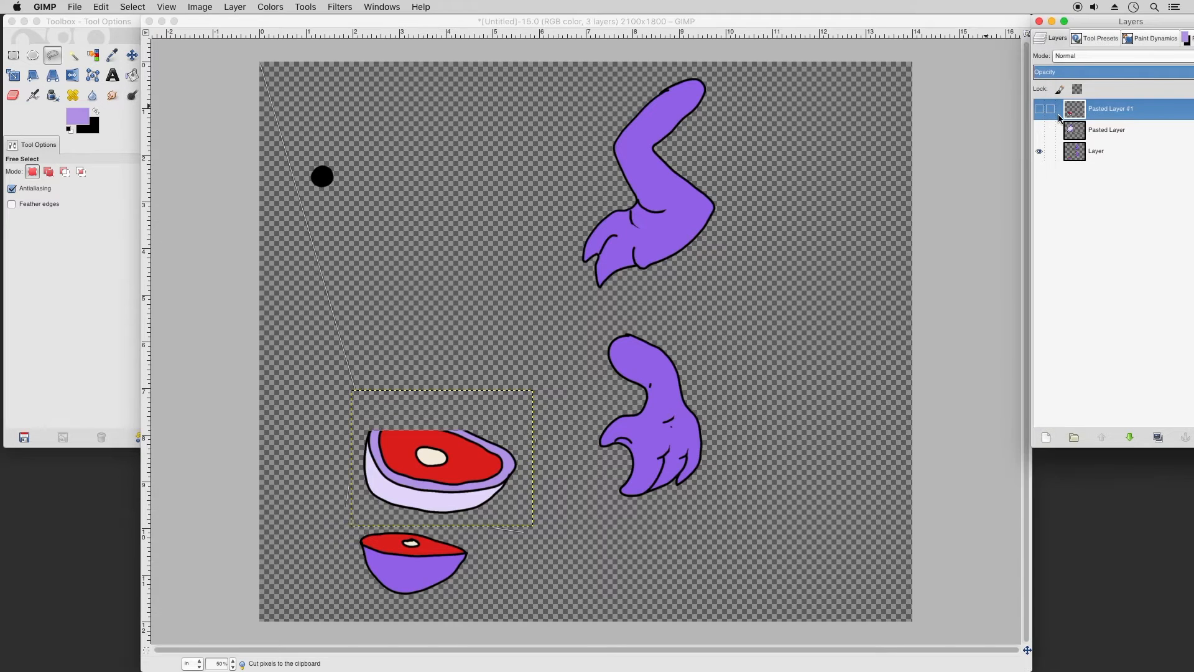
{"action": "left_click", "coordinate": [1044, 114]}
{"action": "left_click", "coordinate": [1095, 151]}
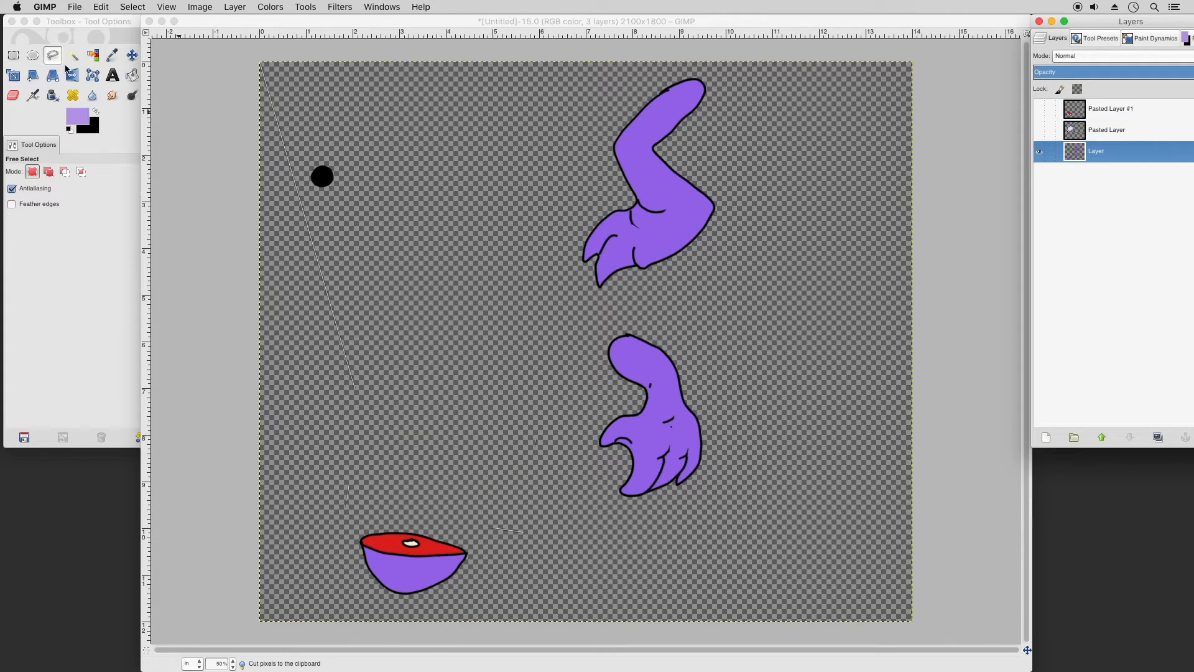
{"action": "left_click", "coordinate": [1040, 153]}
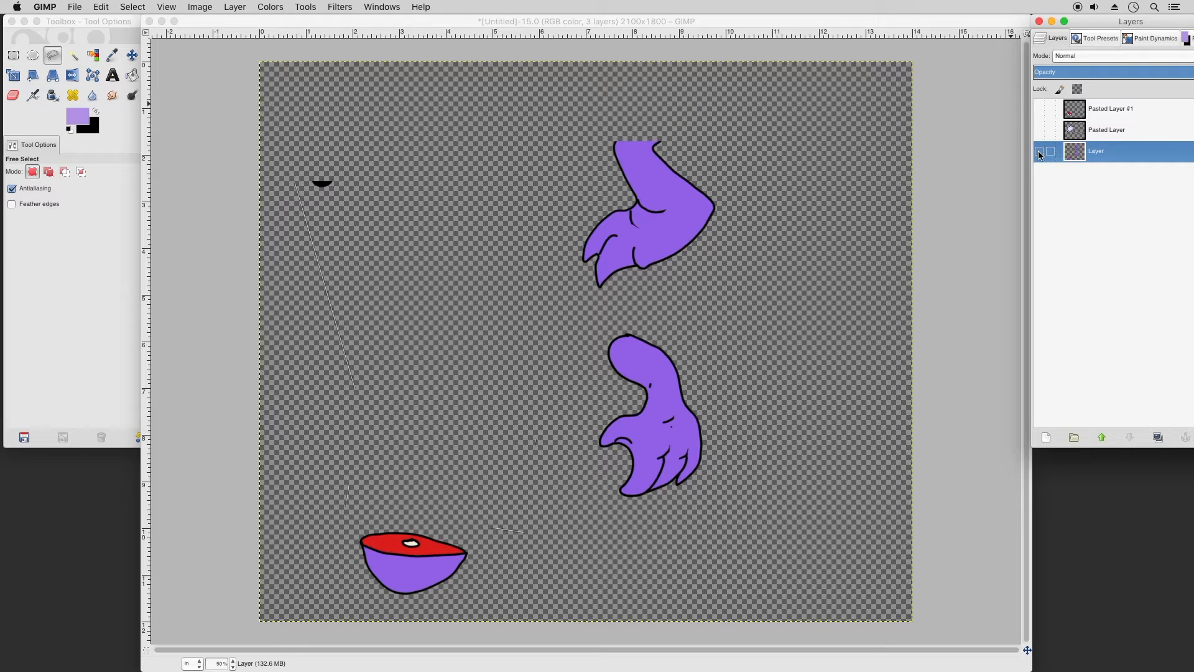
{"action": "left_click", "coordinate": [1041, 155]}
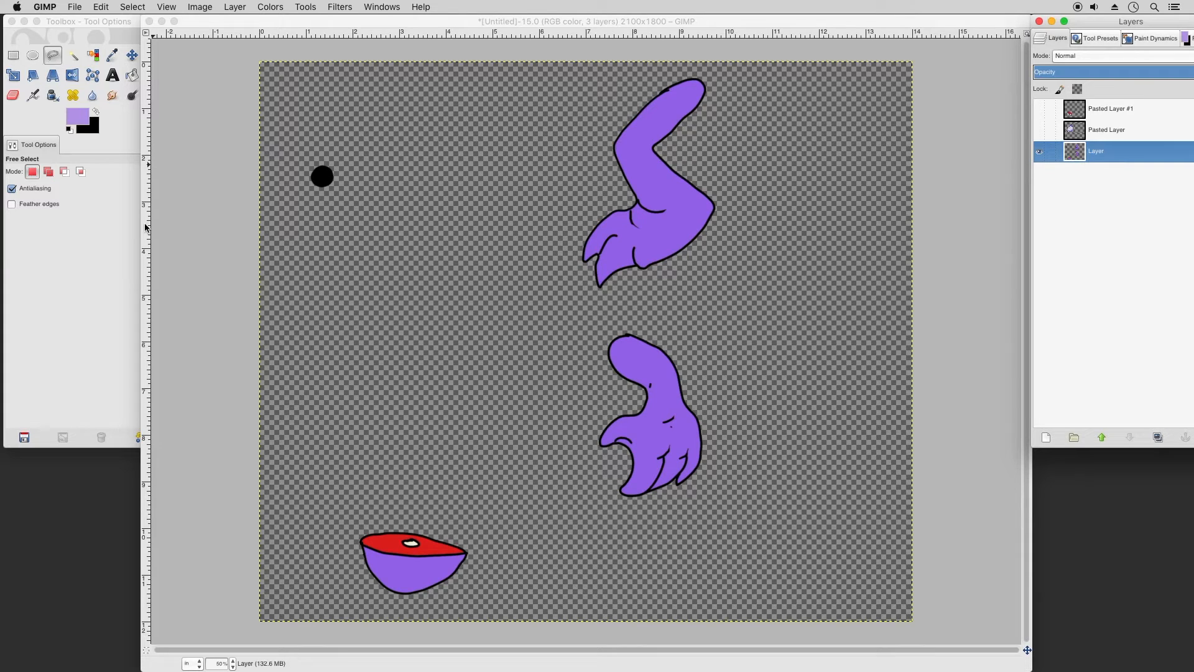
Step: Cut the small red-topped piece with a Rectangle Select area about 400 × 266 px onto a new layer and hide that layer
{"action": "left_click", "coordinate": [13, 56]}
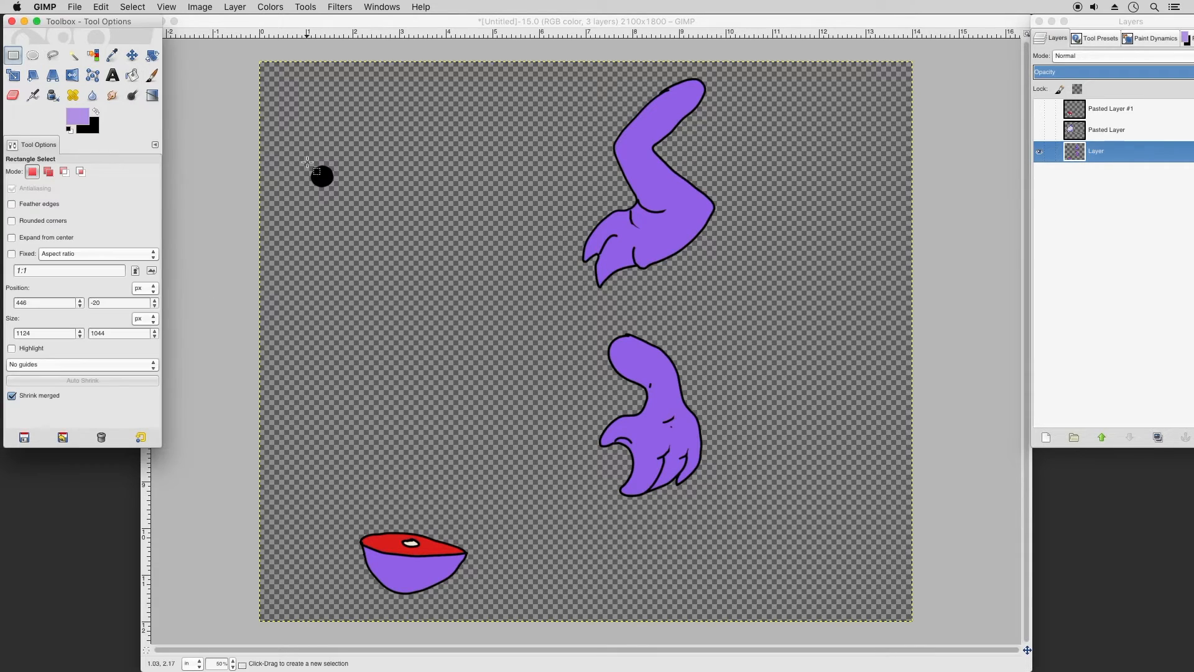
{"action": "left_click_drag", "start_coordinate": [350, 517], "coordinate": [474, 600]}
{"action": "left_click", "coordinate": [100, 6]}
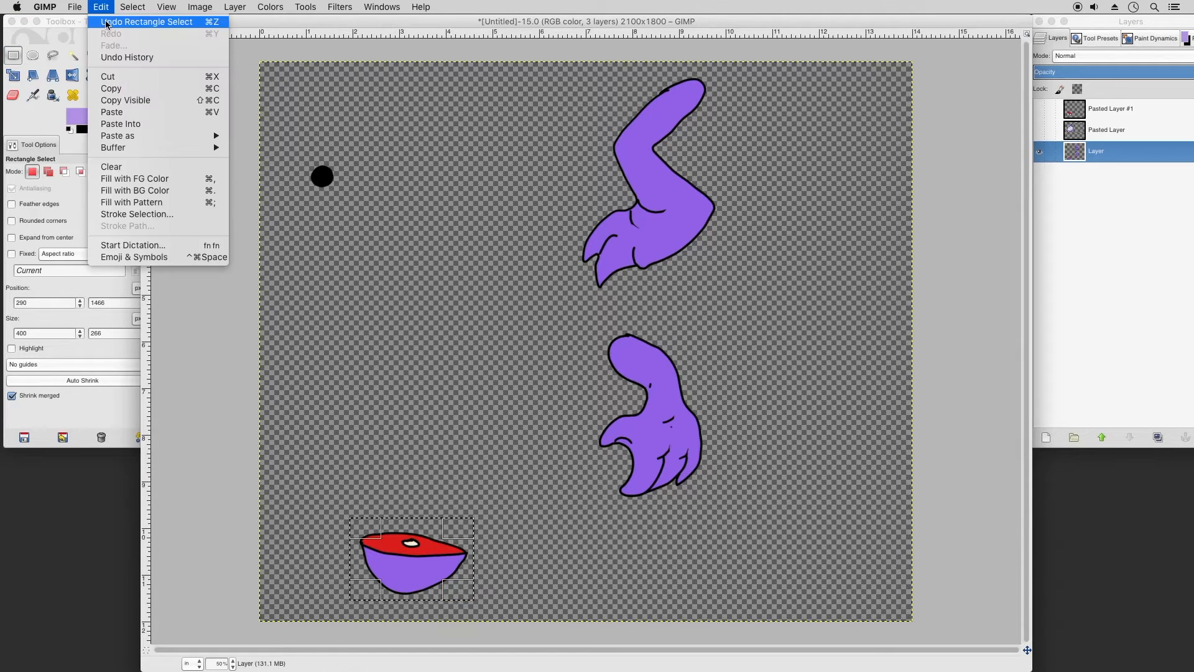
{"action": "left_click", "coordinate": [114, 89]}
{"action": "left_click", "coordinate": [104, 7]}
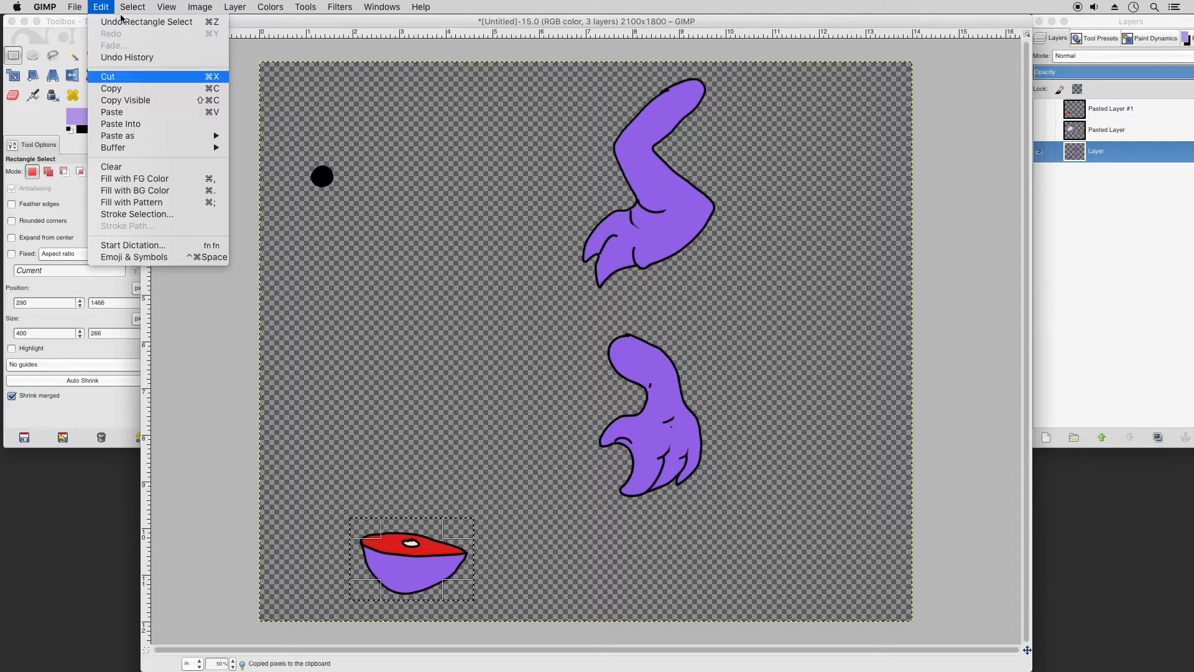
{"action": "left_click", "coordinate": [122, 114]}
{"action": "left_click", "coordinate": [234, 6]}
{"action": "left_click", "coordinate": [244, 22]}
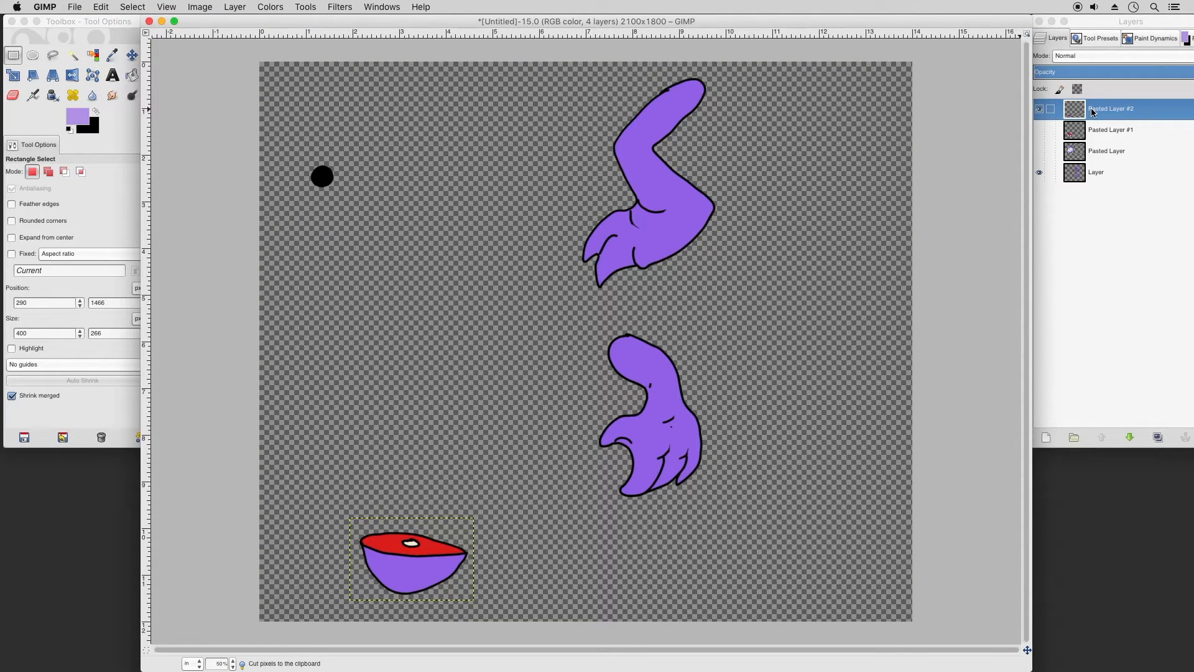
{"action": "left_click", "coordinate": [1039, 109]}
Step: Cut the upper leg from the base layer with a Rectangle Select area about 528 × 746 px and paste it onto a new layer
{"action": "left_click", "coordinate": [1106, 173]}
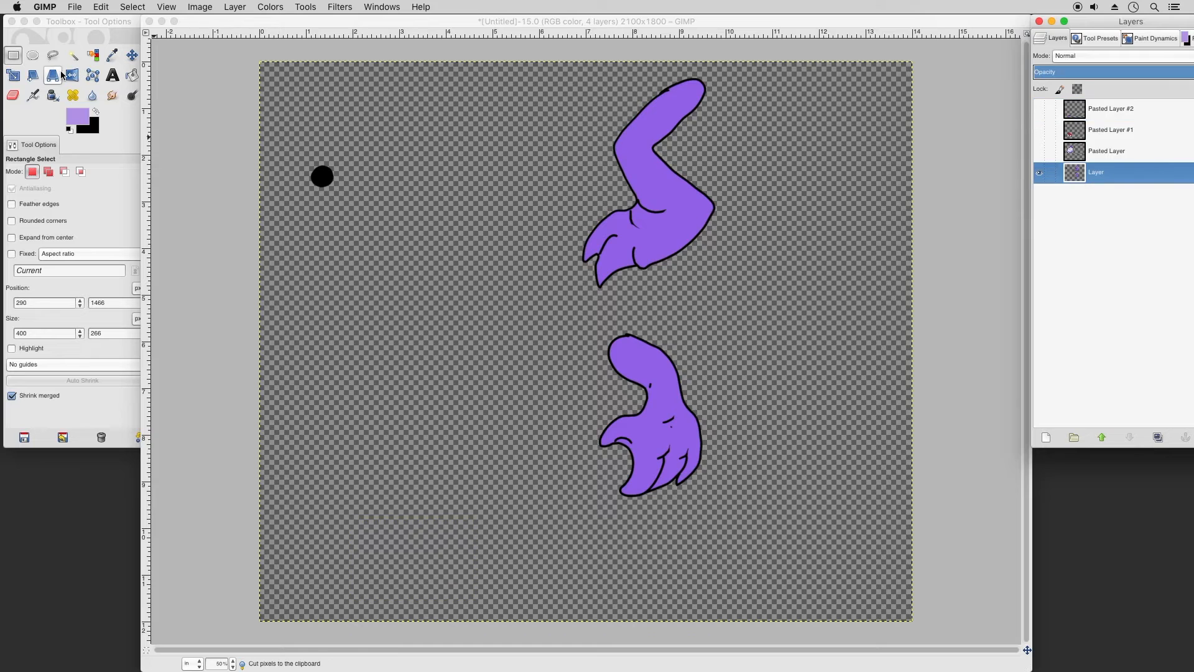
{"action": "left_click_drag", "start_coordinate": [564, 301], "coordinate": [729, 72]}
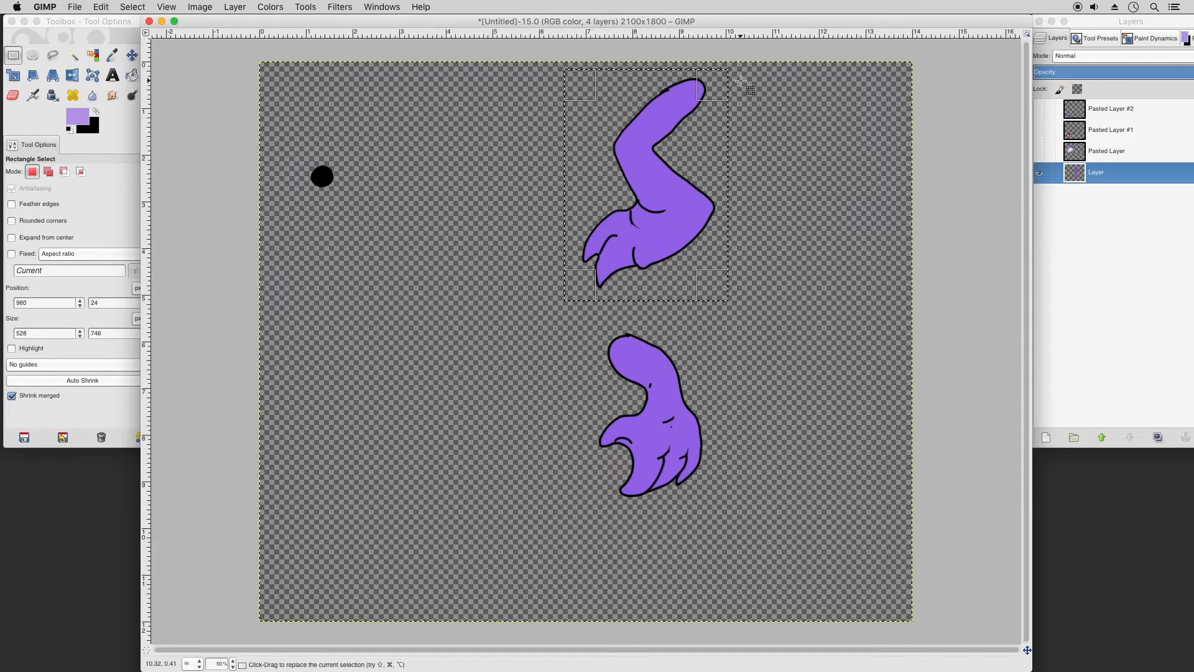
{"action": "left_click", "coordinate": [102, 7]}
{"action": "left_click", "coordinate": [110, 76]}
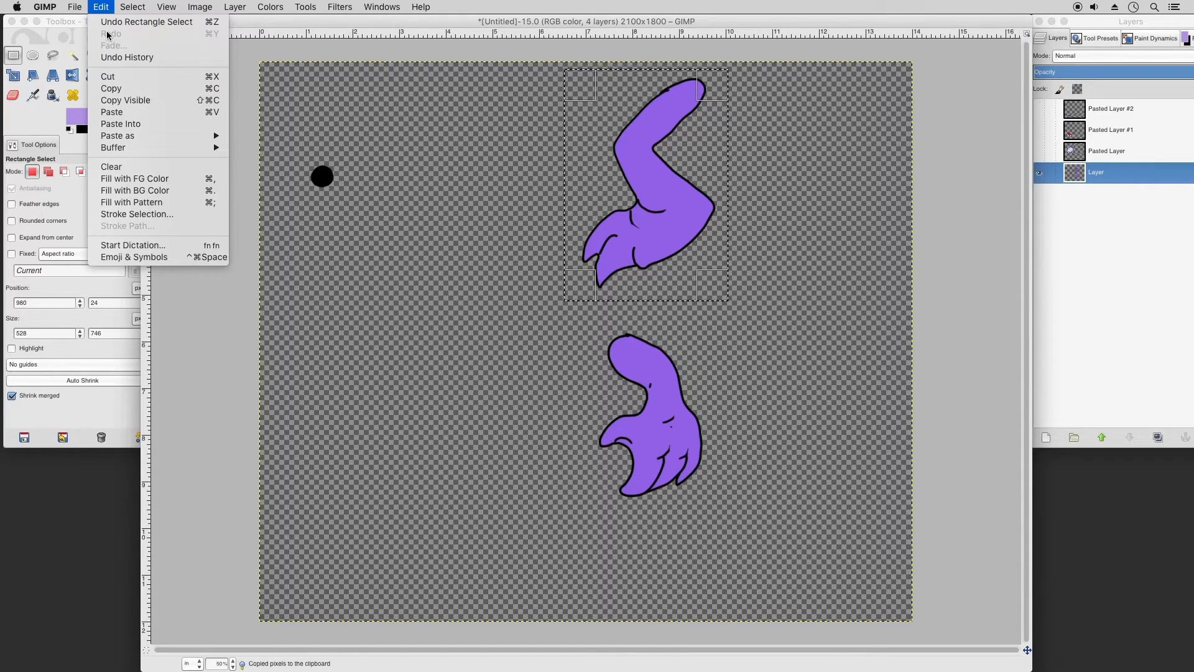
{"action": "left_click", "coordinate": [115, 112]}
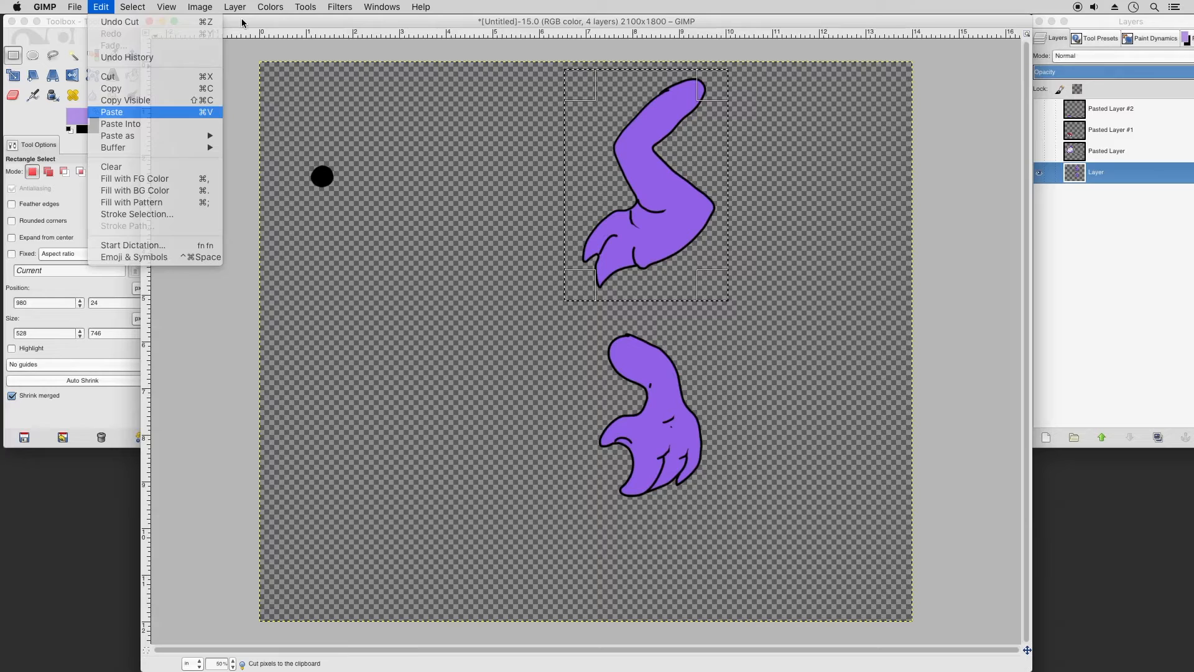
{"action": "left_click", "coordinate": [236, 7]}
{"action": "left_click", "coordinate": [255, 22]}
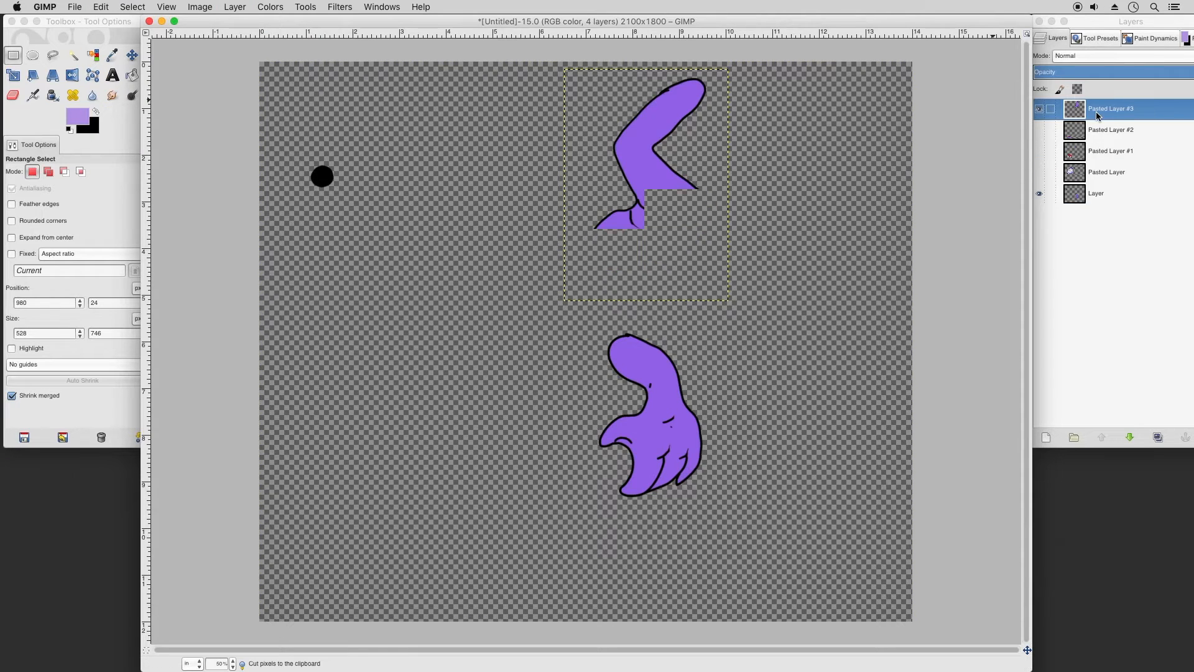
Step: Rename the newly pasted leg layer as Leg and make the base layer active
{"action": "double_click", "coordinate": [1104, 110]}
{"action": "type", "text": "Leg"}
{"action": "key", "text": "Return"}
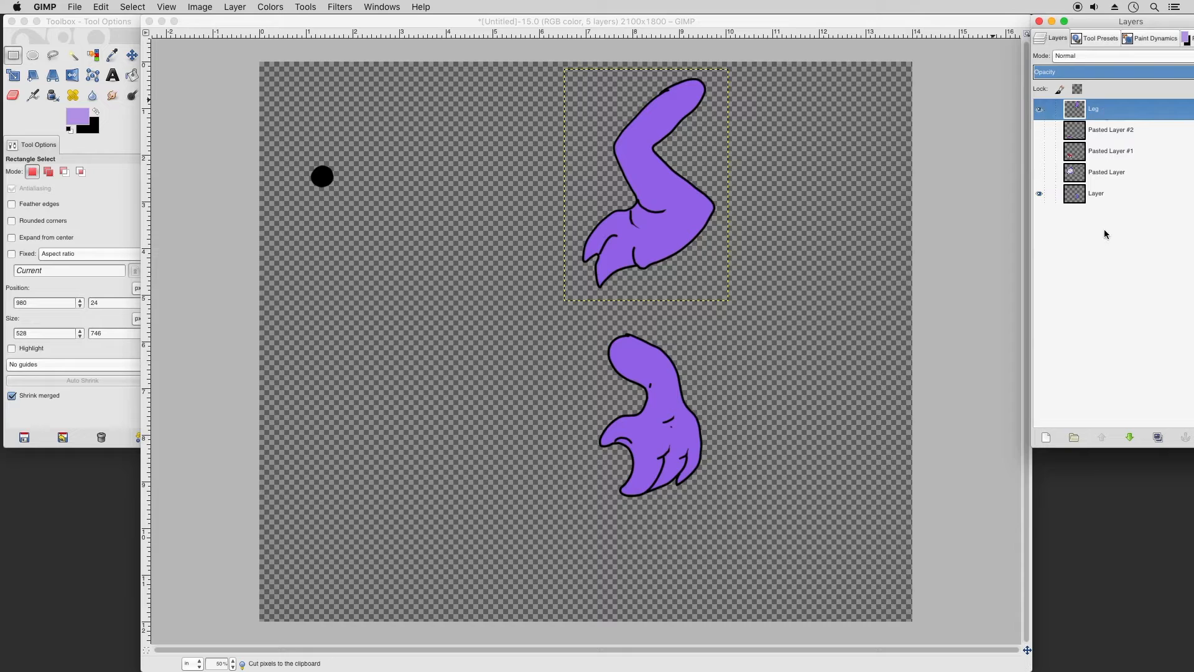
{"action": "left_click", "coordinate": [1094, 195]}
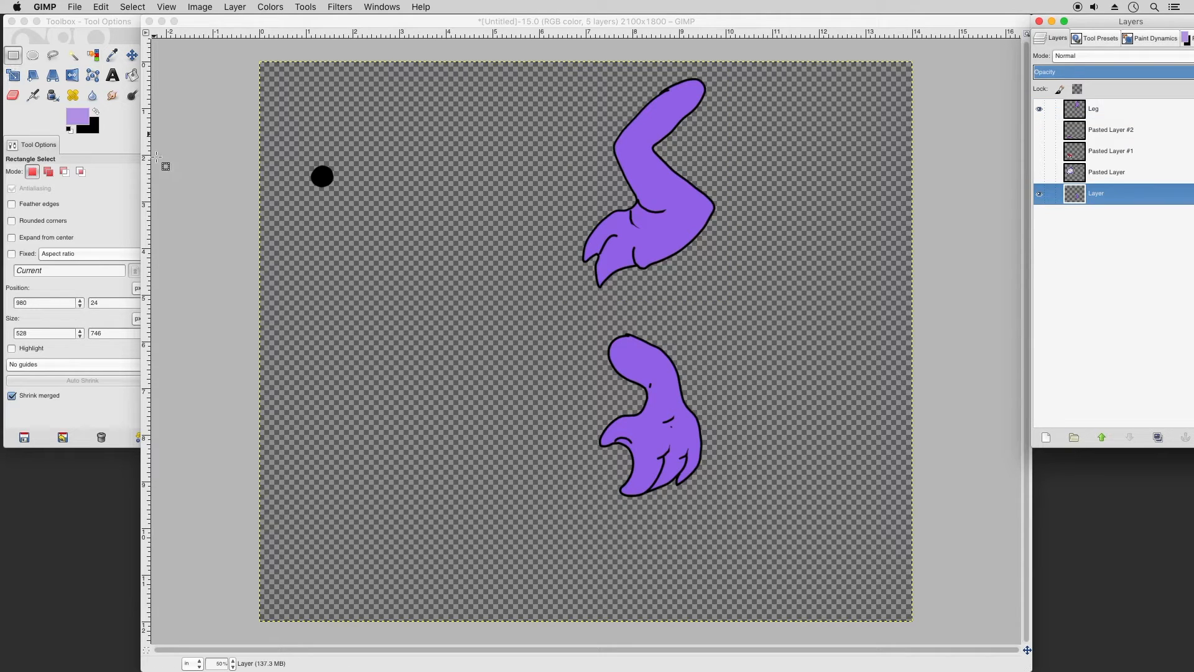
Step: Cut the lower arm from the base layer with a Rectangle Select area about 408 × 566 px and paste it onto a new layer
{"action": "left_click_drag", "start_coordinate": [579, 327], "coordinate": [705, 502]}
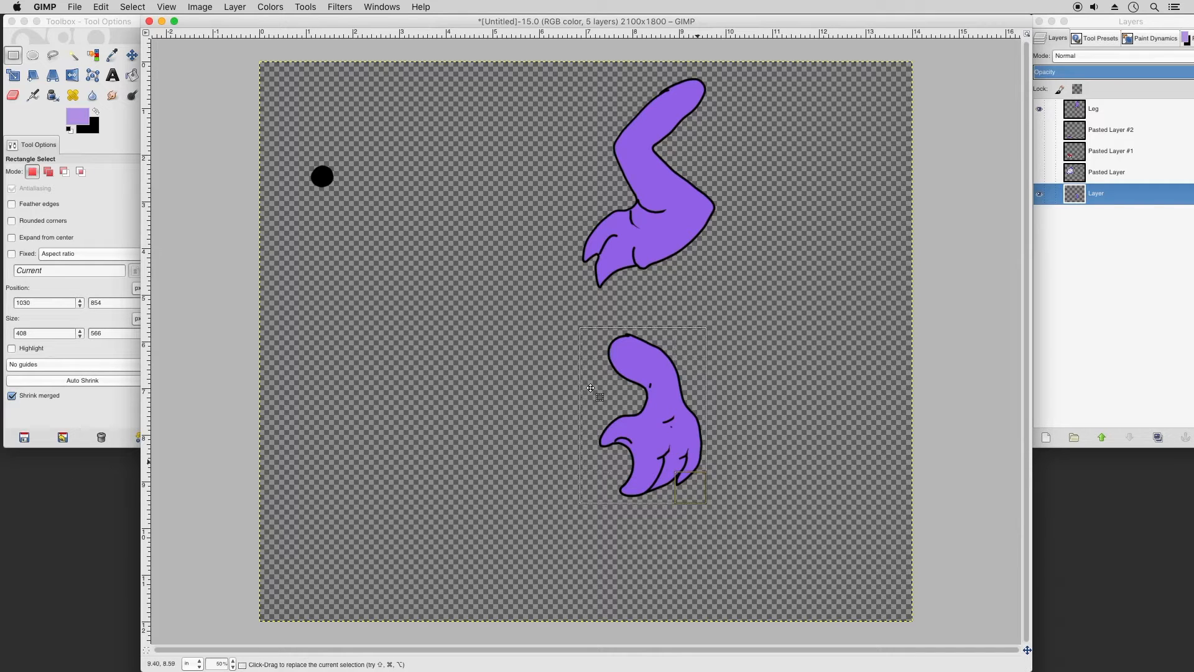
{"action": "left_click", "coordinate": [101, 7]}
{"action": "left_click", "coordinate": [118, 88]}
{"action": "left_click", "coordinate": [102, 6]}
{"action": "left_click", "coordinate": [118, 76]}
{"action": "left_click", "coordinate": [235, 6]}
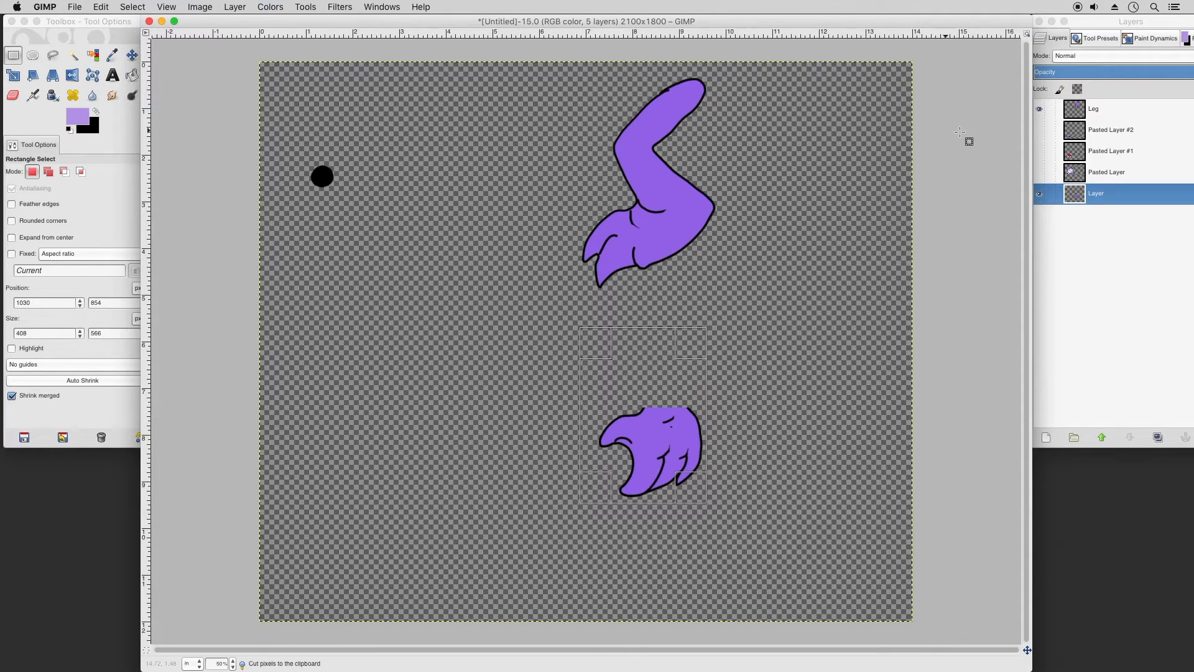
Step: Rename the newly pasted arm layer as Arm and make the base layer active
{"action": "left_click", "coordinate": [1099, 113]}
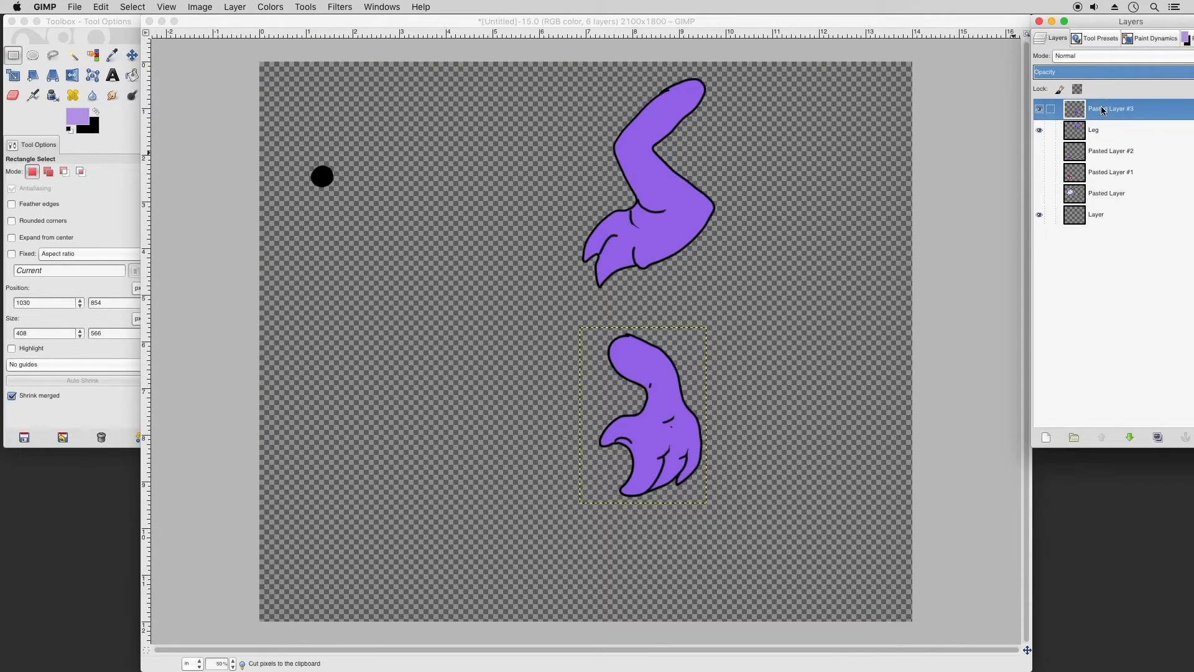
{"action": "double_click", "coordinate": [1106, 109]}
{"action": "type", "text": "Arm"}
{"action": "key", "text": "Return"}
{"action": "left_click", "coordinate": [1076, 214]}
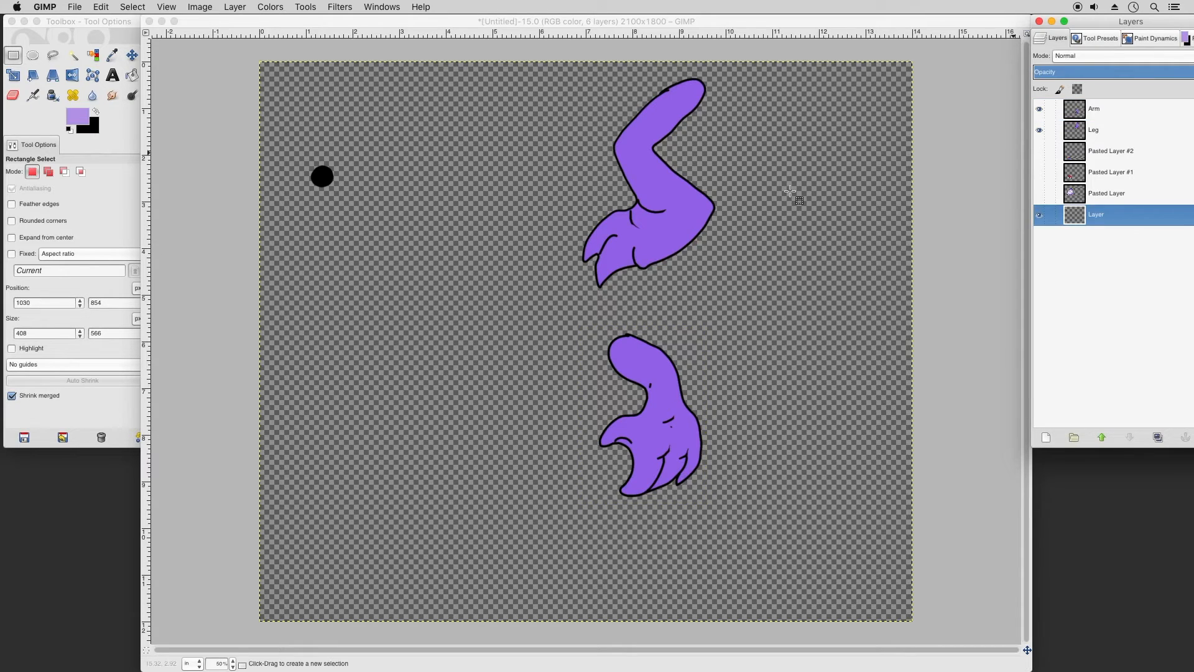
Step: Cut the black pupil dot with a Rectangle Select area about 124 × 106 px, paste it onto a new layer and clear the selection
{"action": "left_click", "coordinate": [14, 59]}
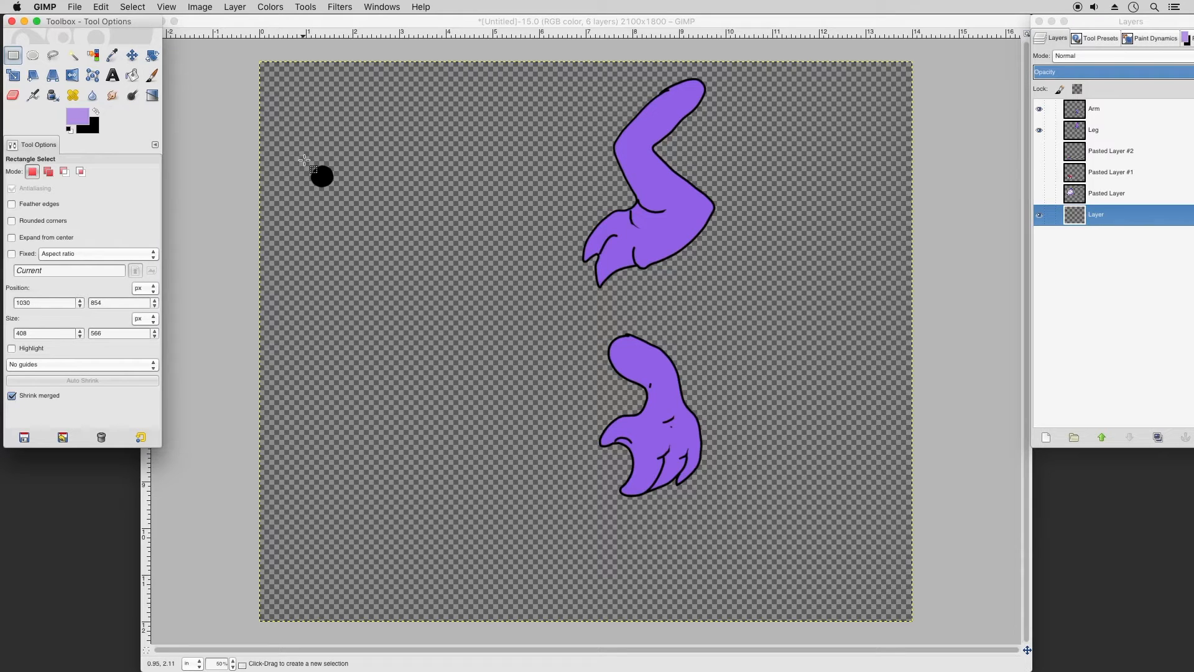
{"action": "left_click", "coordinate": [305, 161]}
{"action": "left_click_drag", "start_coordinate": [302, 157], "coordinate": [341, 191]}
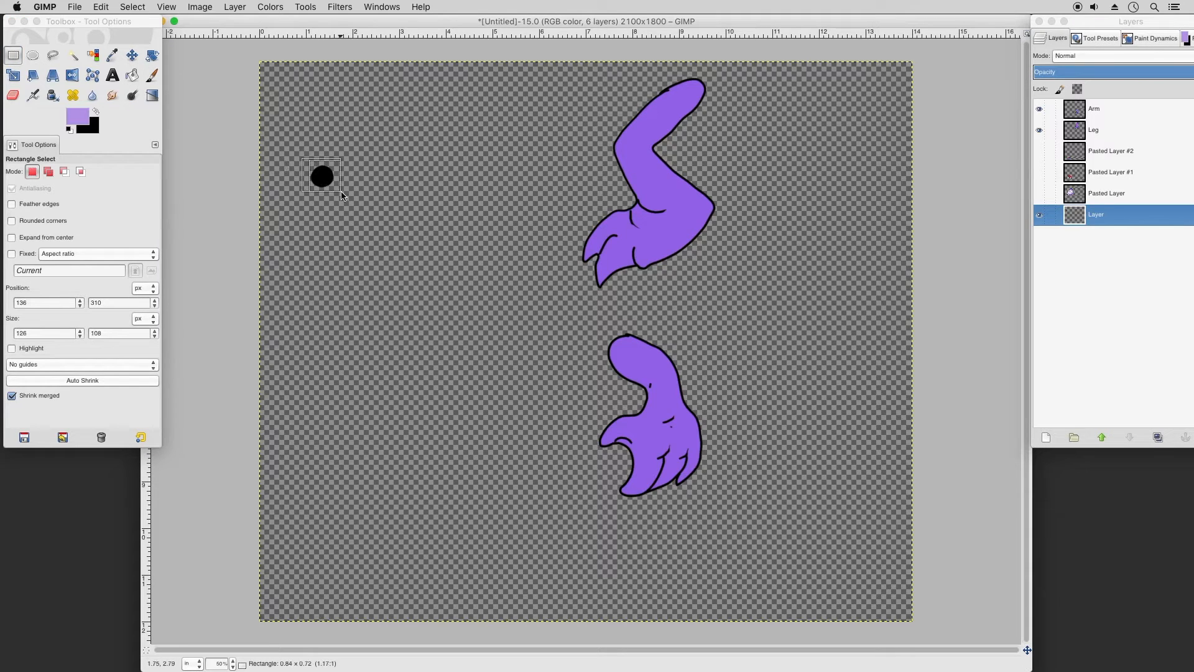
{"action": "left_click", "coordinate": [101, 6]}
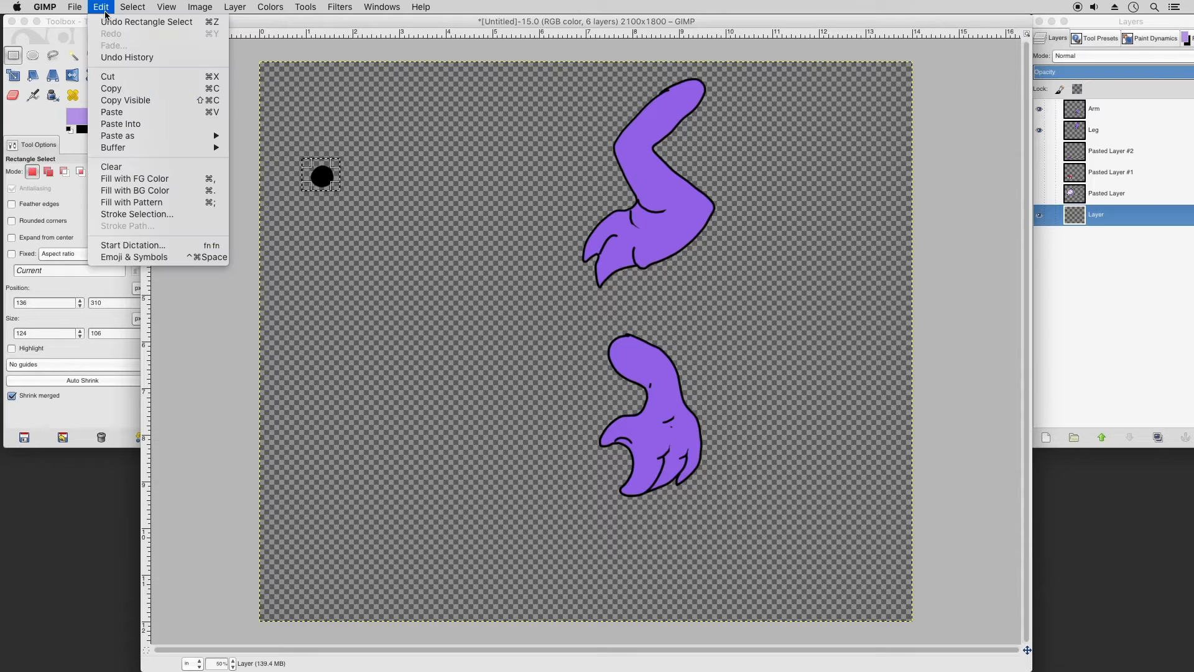
{"action": "left_click", "coordinate": [121, 87]}
{"action": "left_click", "coordinate": [100, 5]}
{"action": "left_click", "coordinate": [115, 77]}
{"action": "left_click", "coordinate": [101, 6]}
{"action": "left_click", "coordinate": [122, 113]}
{"action": "left_click", "coordinate": [235, 7]}
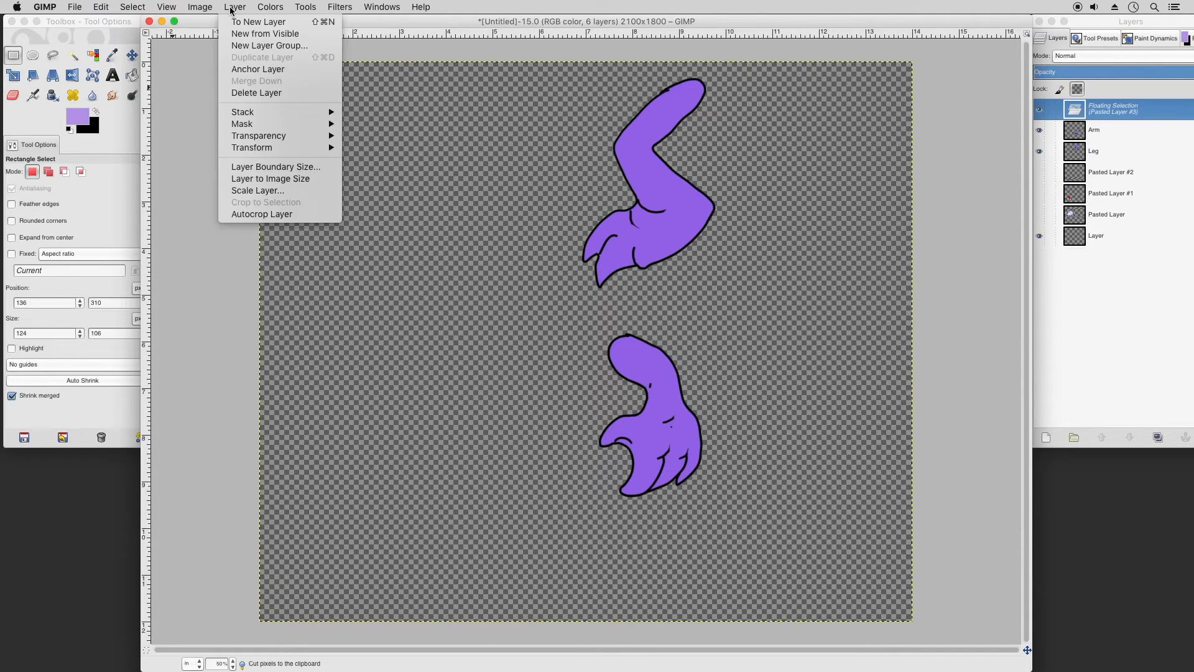
{"action": "left_click", "coordinate": [246, 22]}
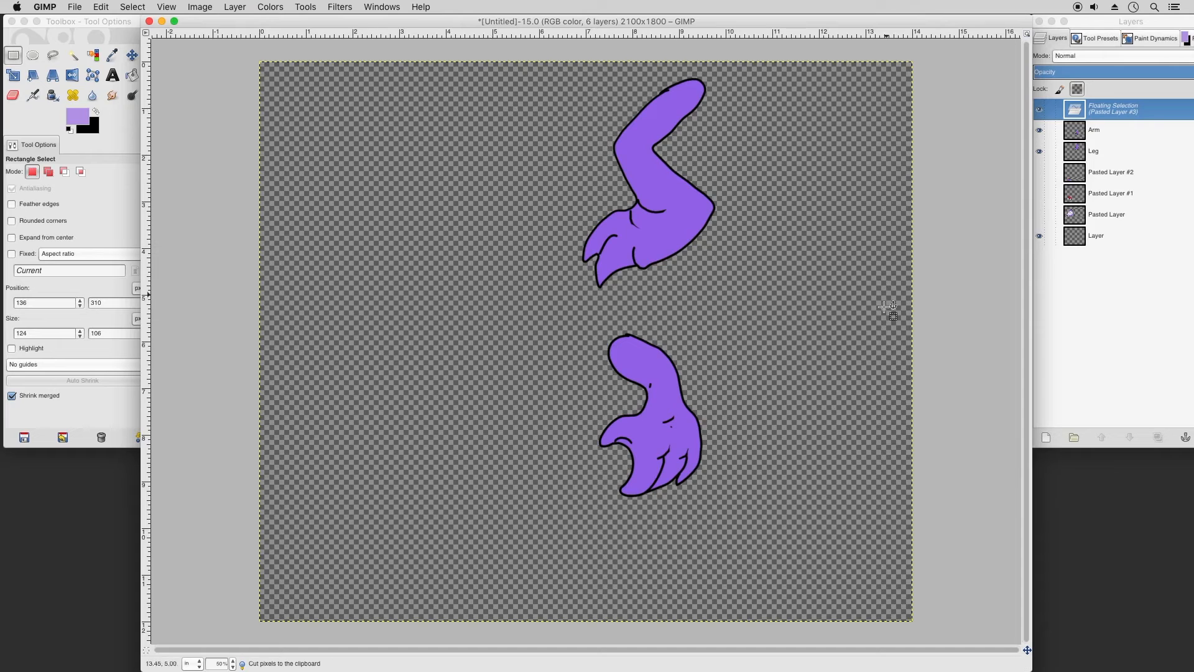
{"action": "left_click", "coordinate": [586, 129]}
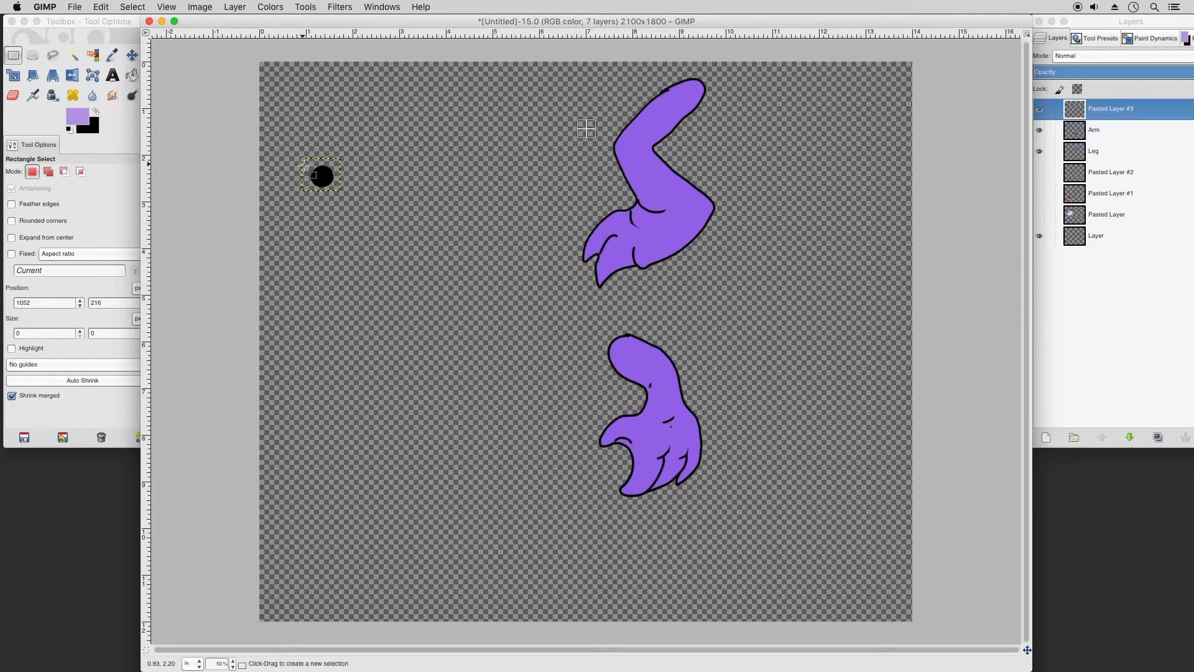
Step: Show the hidden head layer and both red-topped body piece layers, and make the head layer active
{"action": "left_click", "coordinate": [1105, 146]}
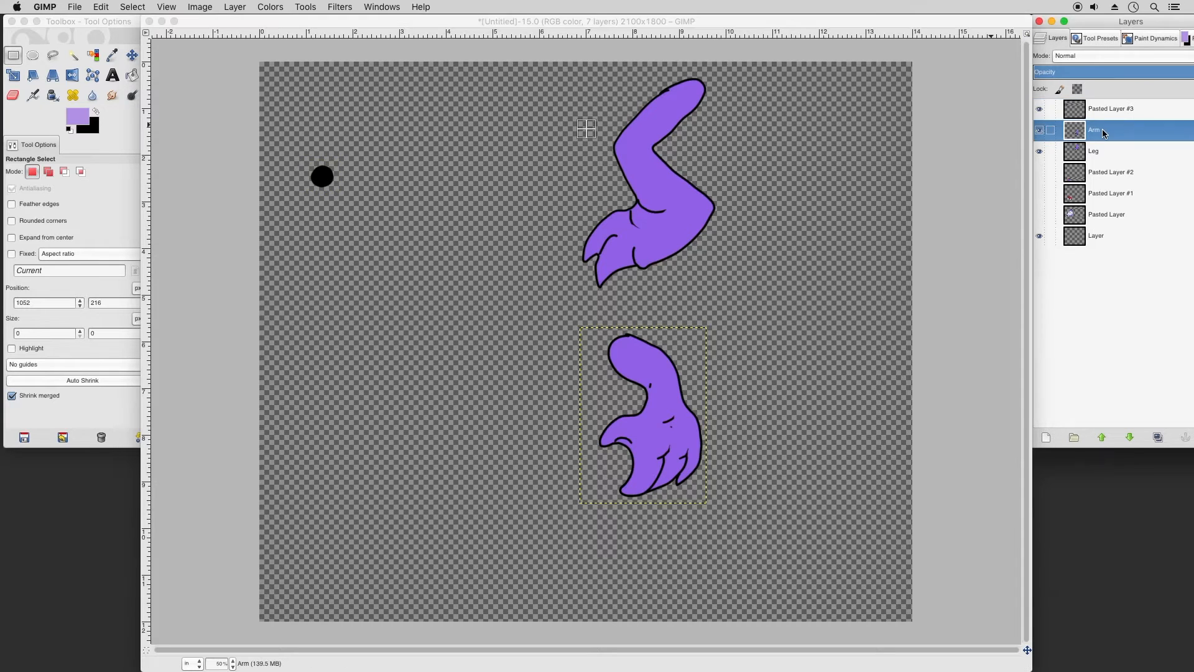
{"action": "left_click", "coordinate": [1094, 235]}
{"action": "left_click", "coordinate": [1038, 215]}
{"action": "left_click", "coordinate": [1039, 193]}
{"action": "left_click", "coordinate": [1039, 172]}
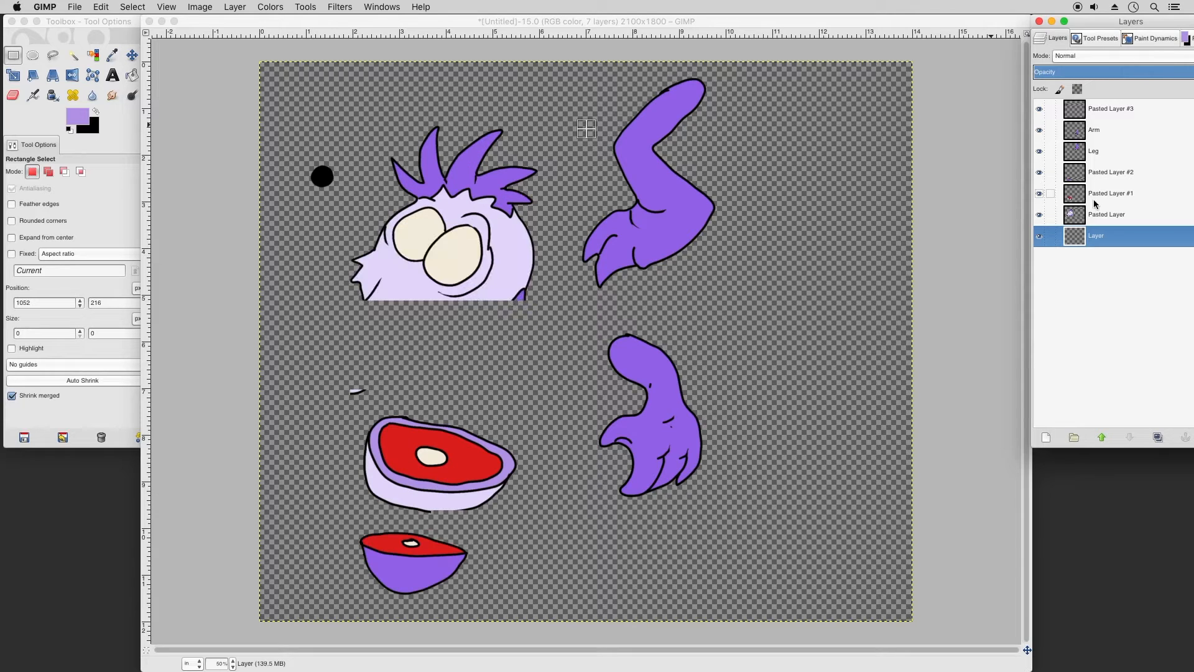
{"action": "left_click", "coordinate": [1105, 214]}
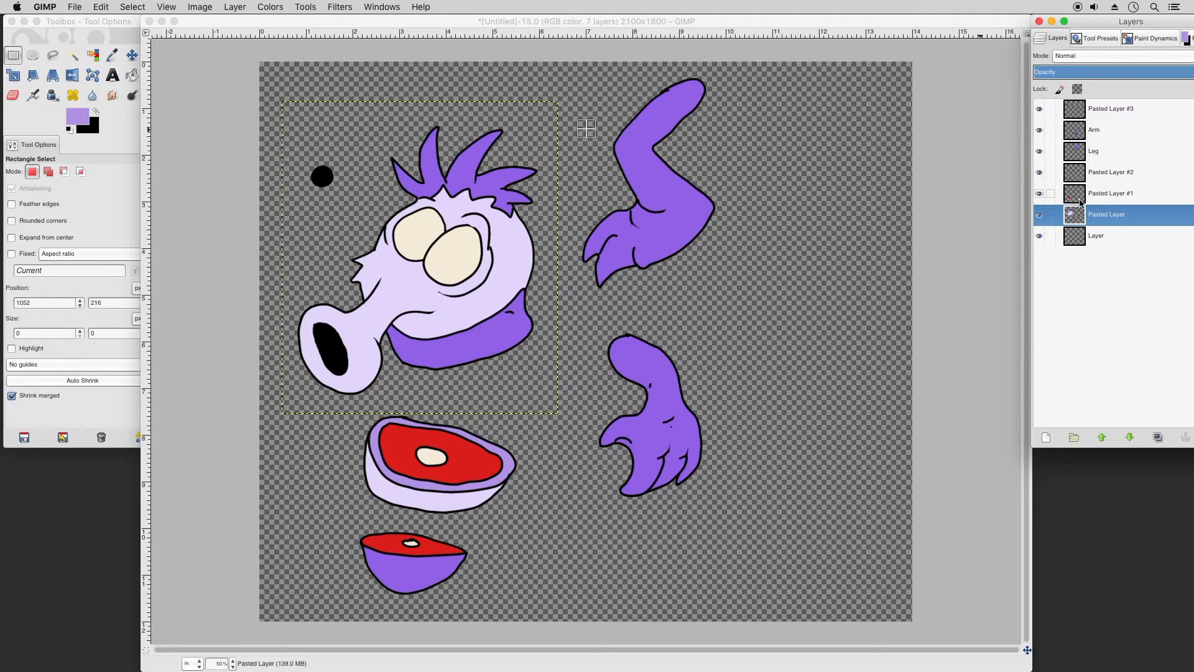
Step: Rename the layer holding the black dot as pupil
{"action": "left_click", "coordinate": [1098, 111]}
{"action": "double_click", "coordinate": [1099, 110]}
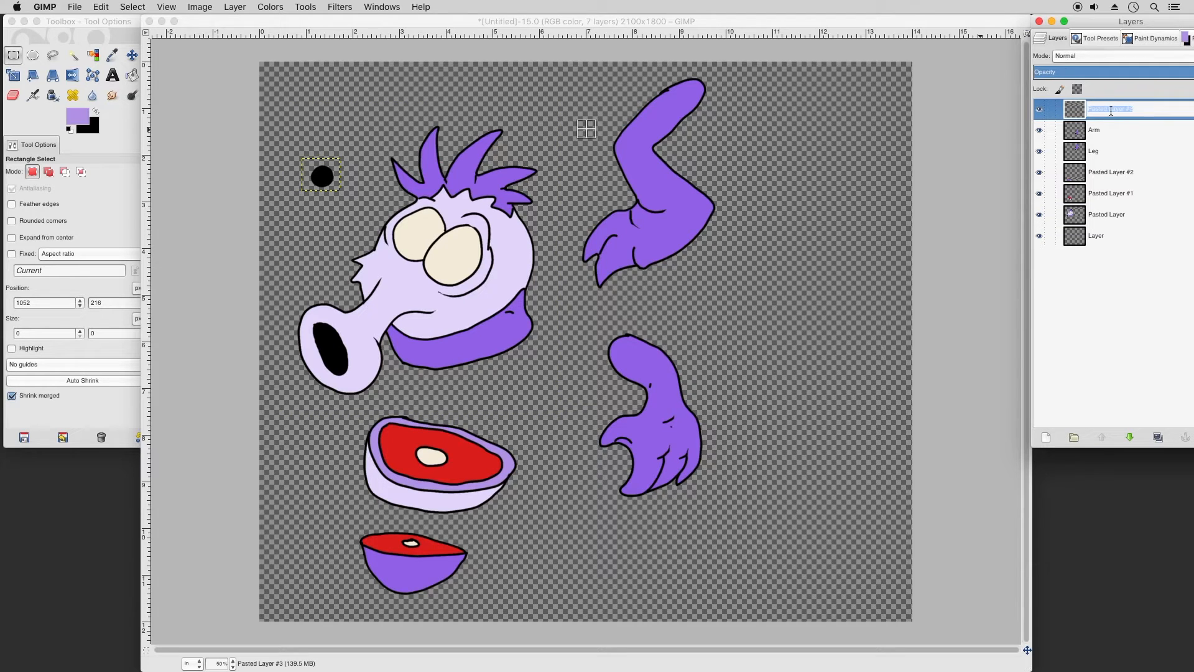
{"action": "type", "text": "pupil"}
{"action": "key", "text": "Return"}
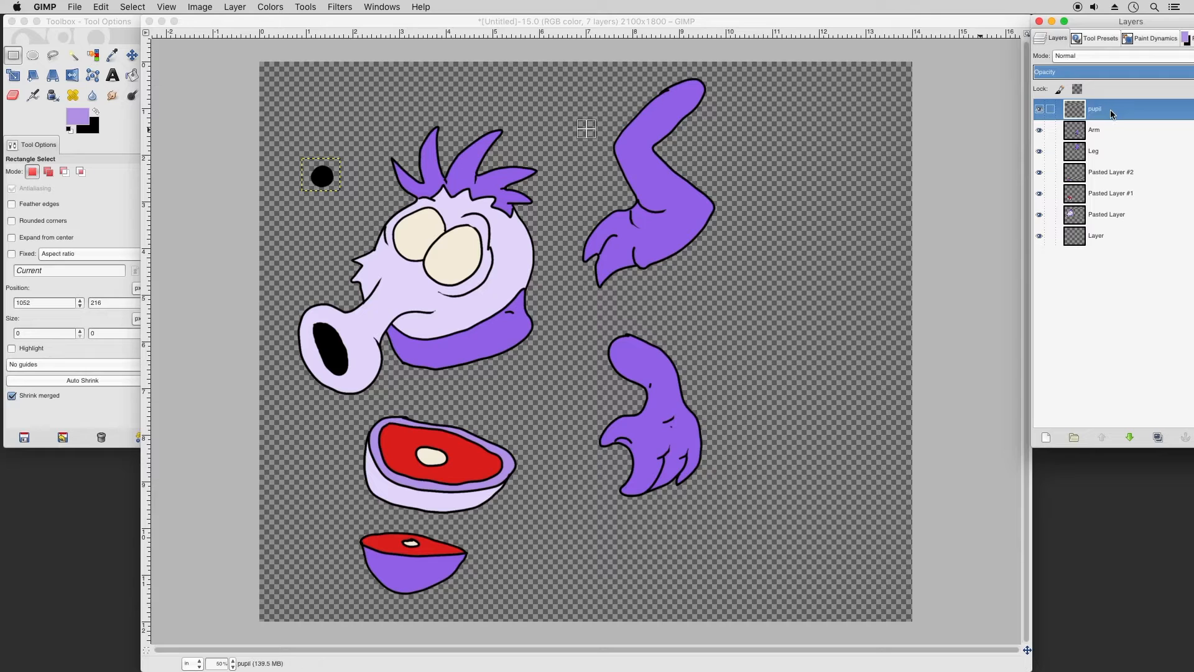
Step: Move the pupil into the creature's front eye, duplicate its layer and place the copy in the rear eye
{"action": "left_click", "coordinate": [132, 55]}
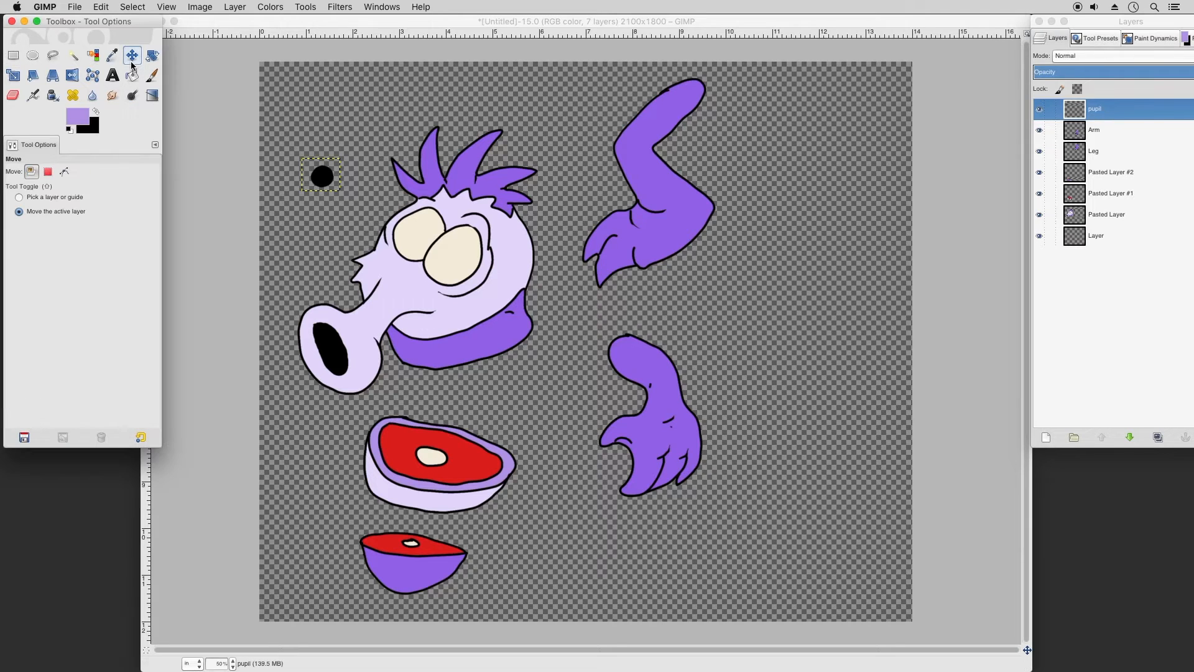
{"action": "left_click_drag", "start_coordinate": [329, 191], "coordinate": [461, 274]}
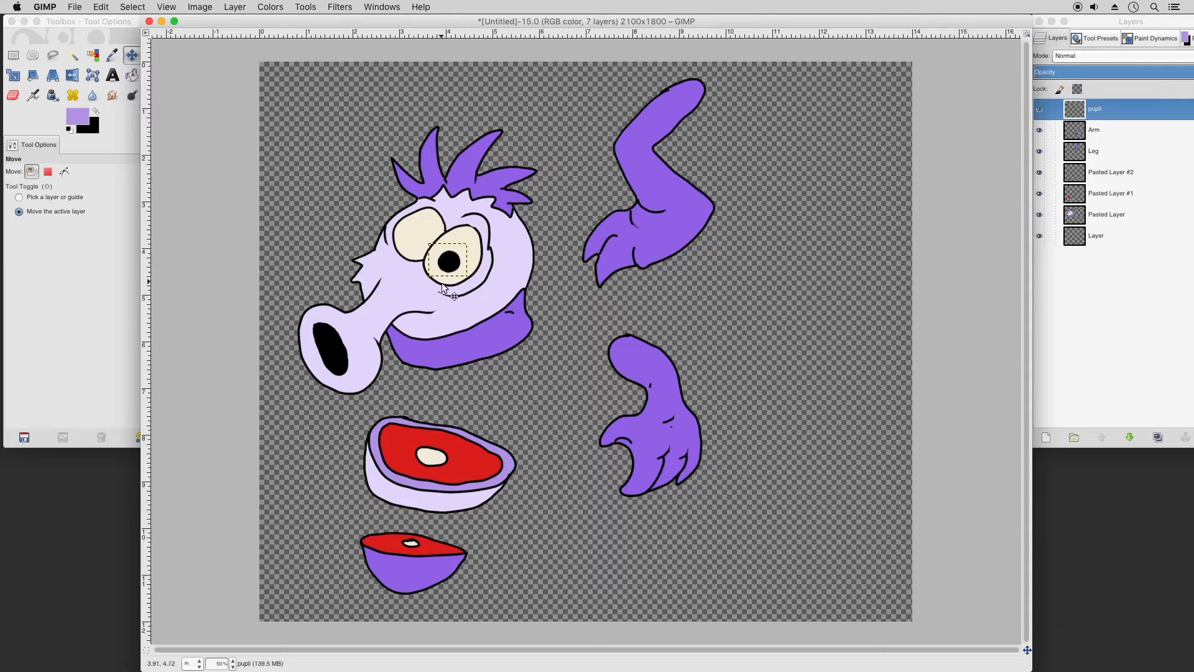
{"action": "left_click", "coordinate": [234, 6]}
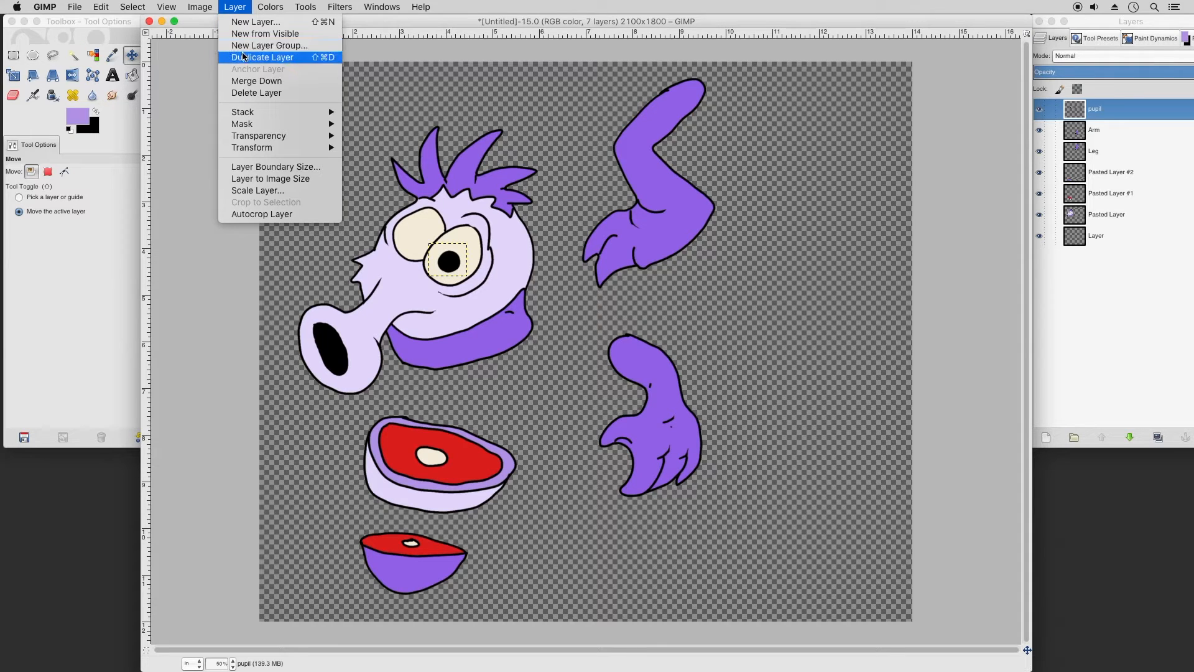
{"action": "left_click", "coordinate": [246, 59]}
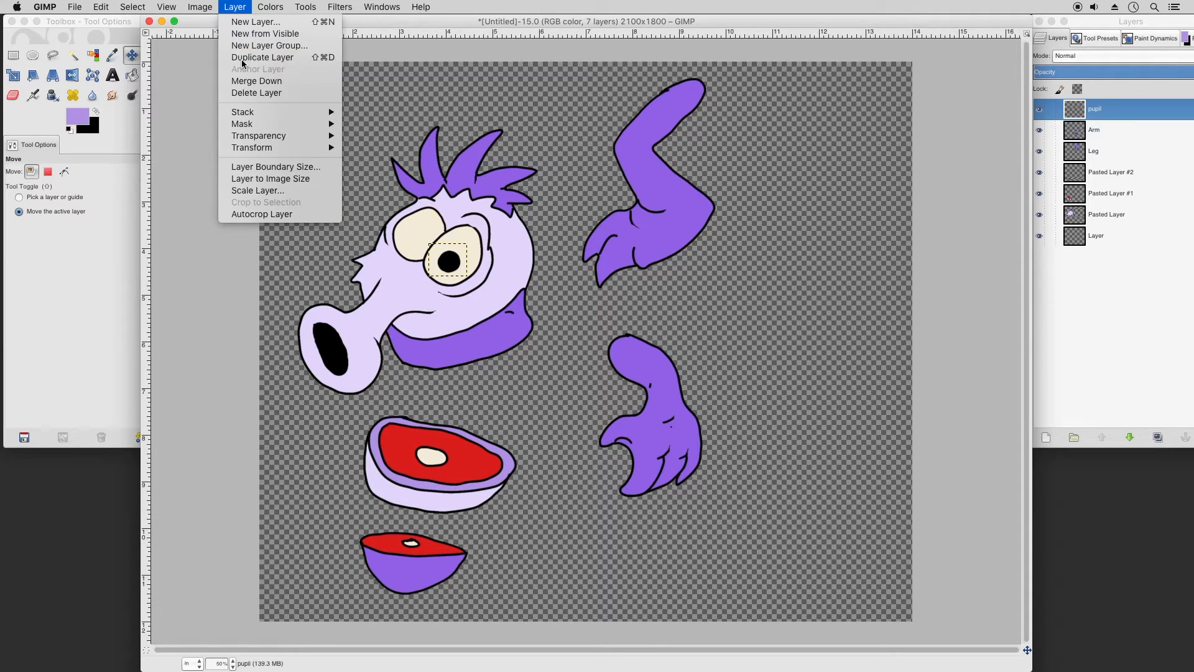
{"action": "left_click_drag", "start_coordinate": [442, 260], "coordinate": [414, 255]}
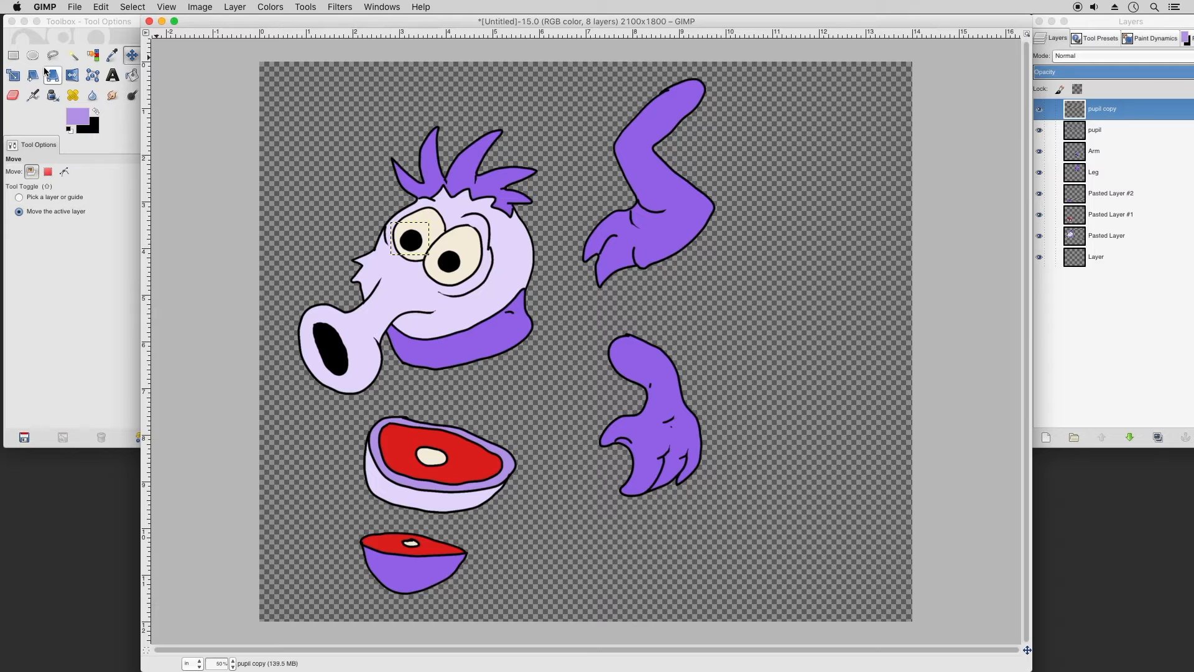
Step: Scale the rear eye's pupil copy down to about 112 × 96 px, keeping its aspect ratio
{"action": "left_click", "coordinate": [13, 75]}
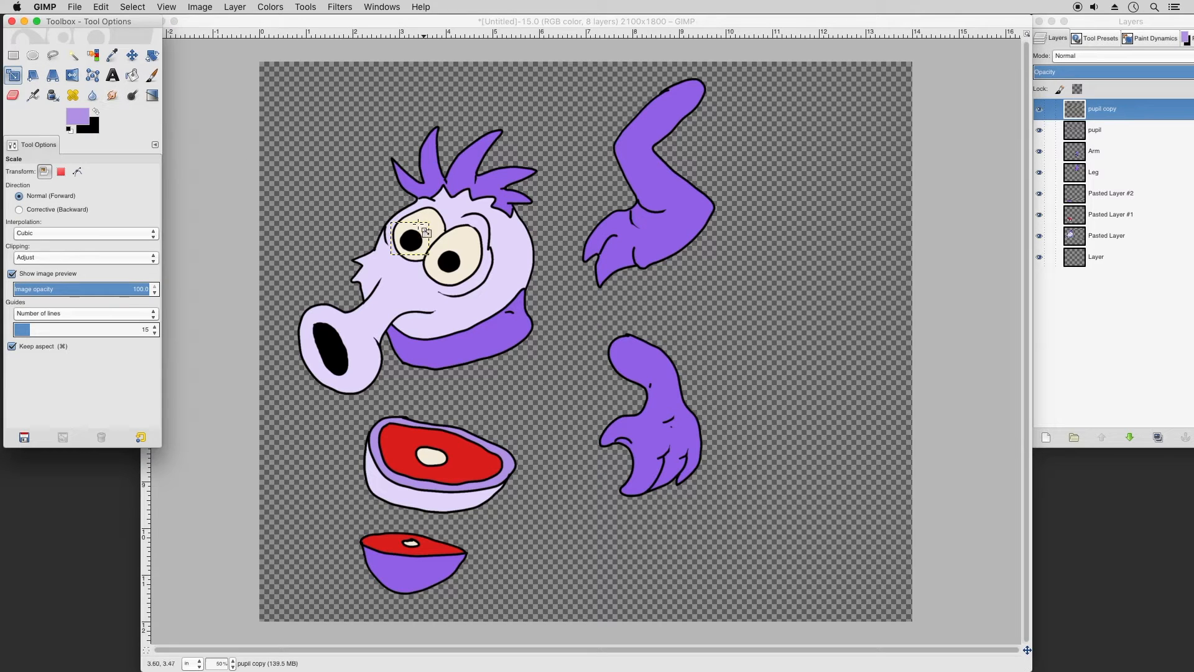
{"action": "left_click_drag", "start_coordinate": [393, 219], "coordinate": [396, 222]}
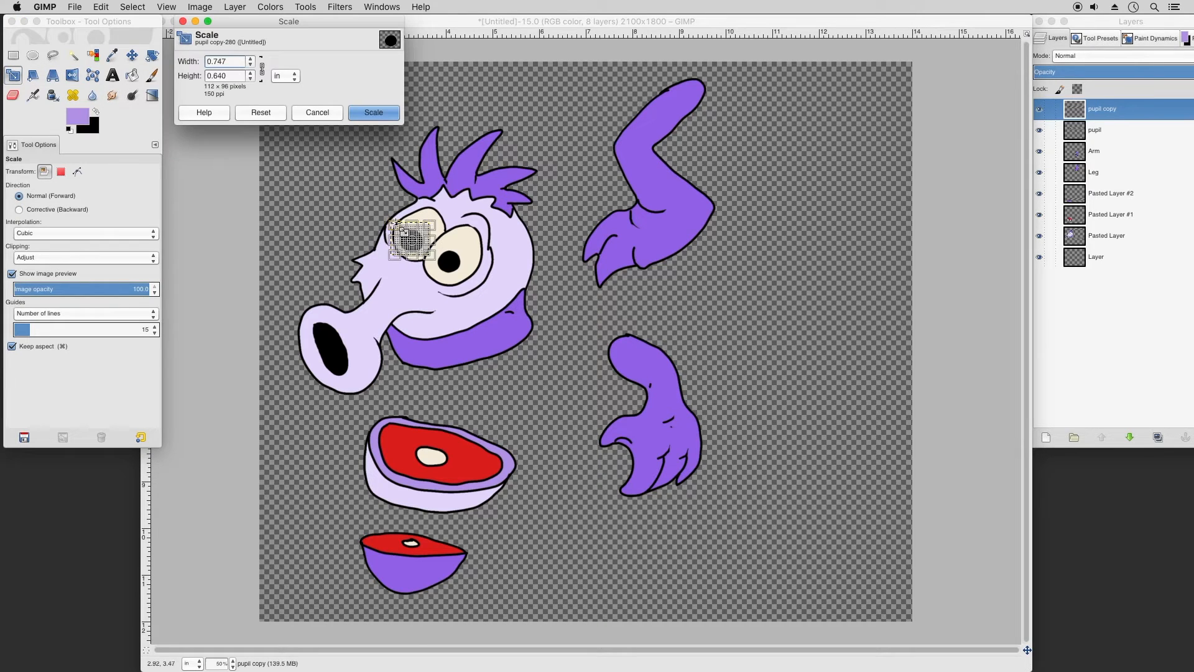
{"action": "left_click", "coordinate": [376, 115]}
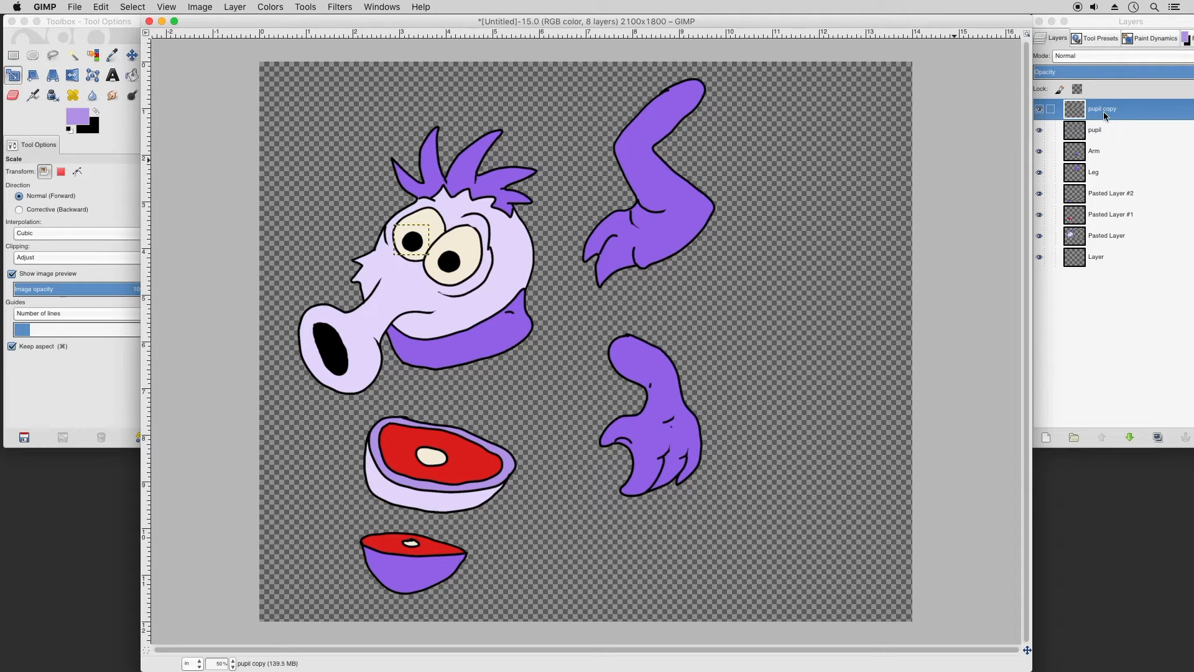
Step: Merge the pupil copy layer down into the pupil layer
{"action": "left_click", "coordinate": [1085, 116]}
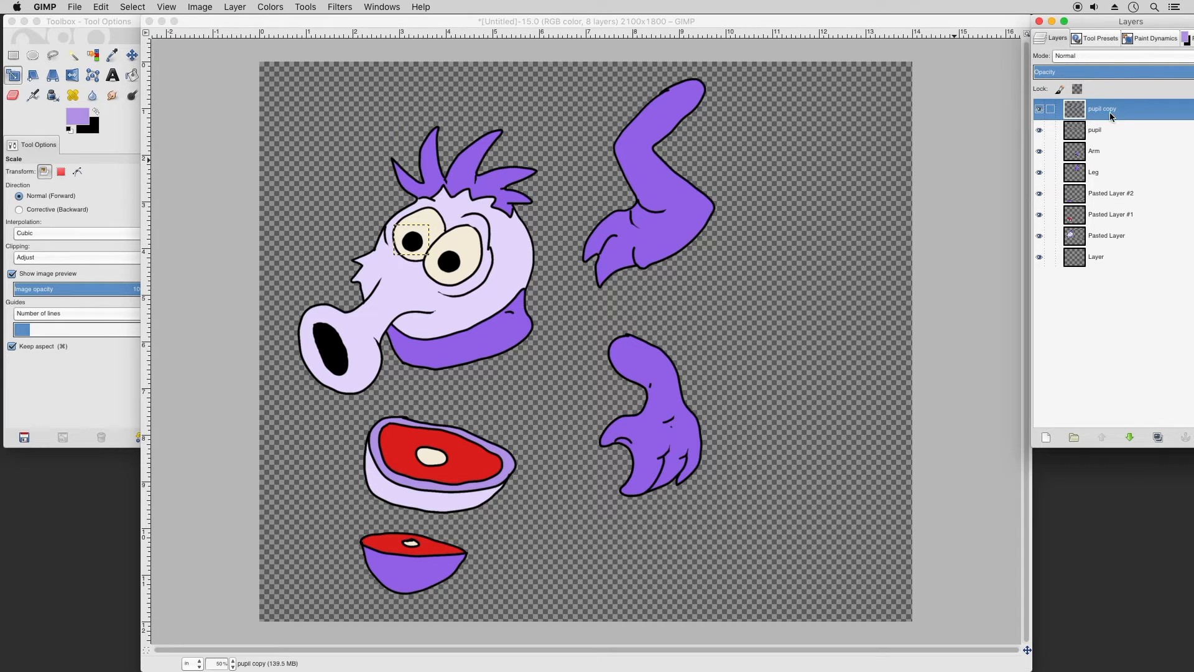
{"action": "right_click", "coordinate": [1111, 108]}
{"action": "left_click", "coordinate": [1064, 198]}
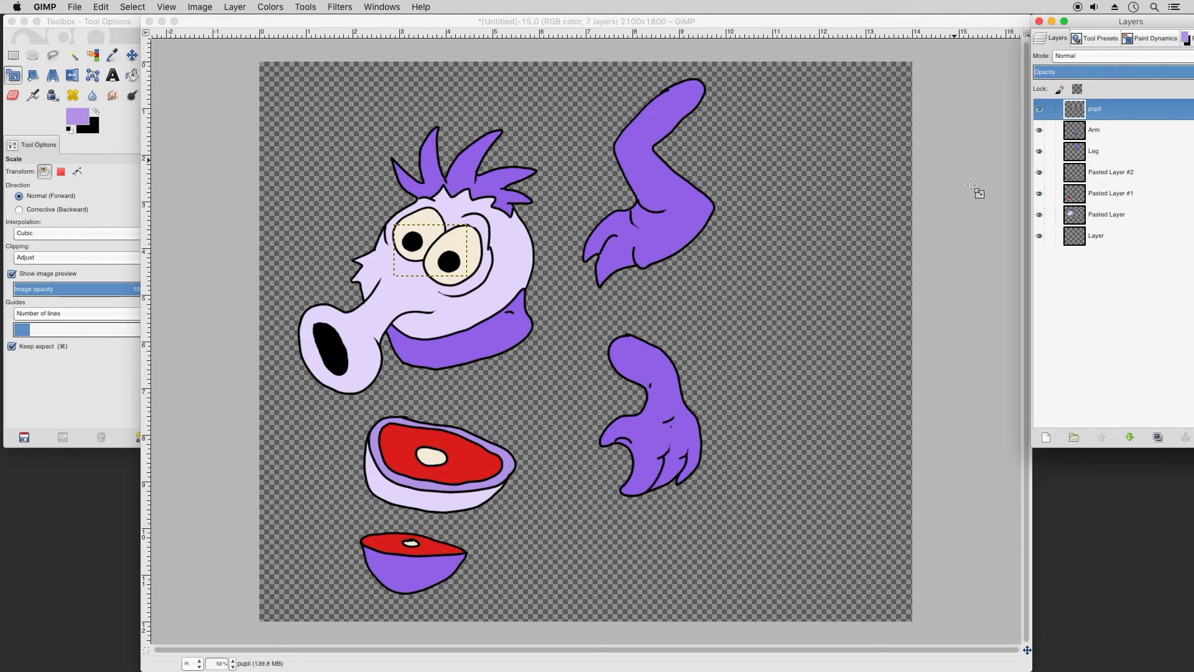
Step: Shift the merged pupils slightly toward the snout side of both eyes with the Move tool
{"action": "left_click", "coordinate": [132, 54]}
{"action": "left_click", "coordinate": [452, 264]}
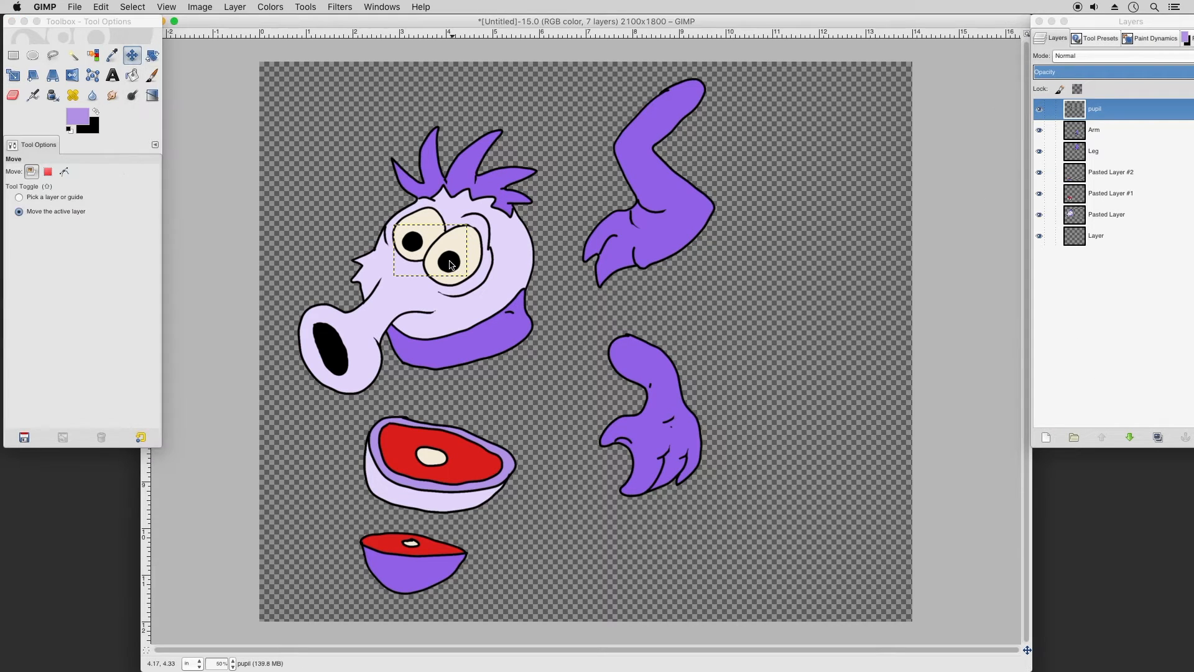
{"action": "left_click_drag", "start_coordinate": [452, 264], "coordinate": [453, 261]}
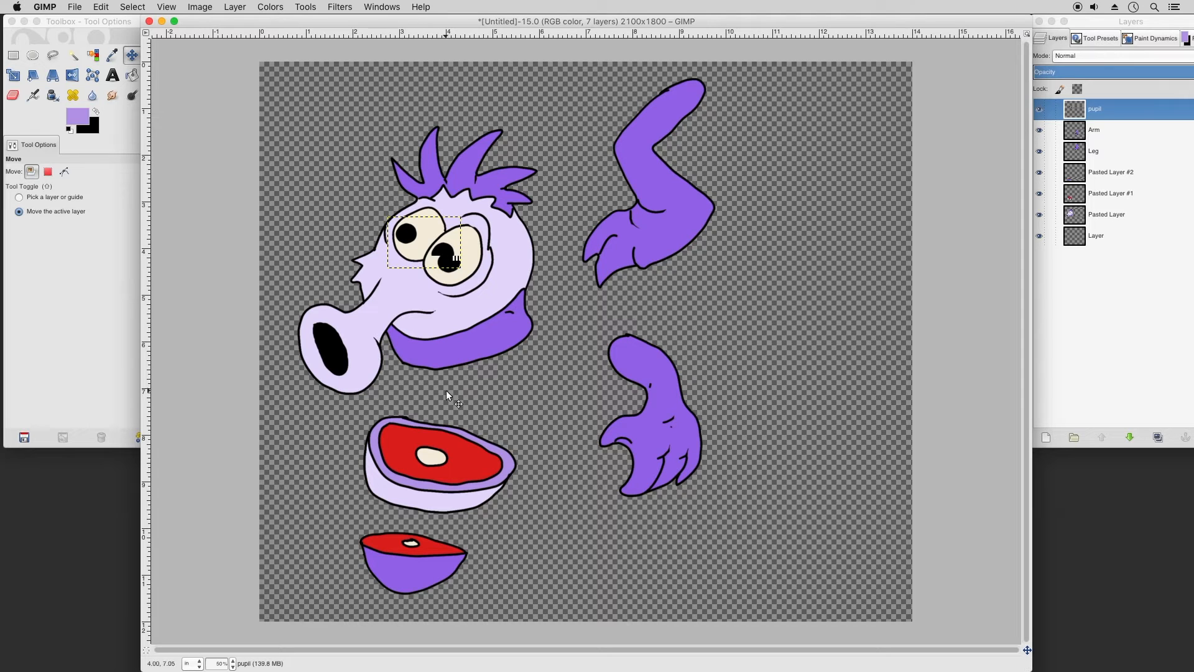
{"action": "left_click_drag", "start_coordinate": [443, 265], "coordinate": [443, 270]}
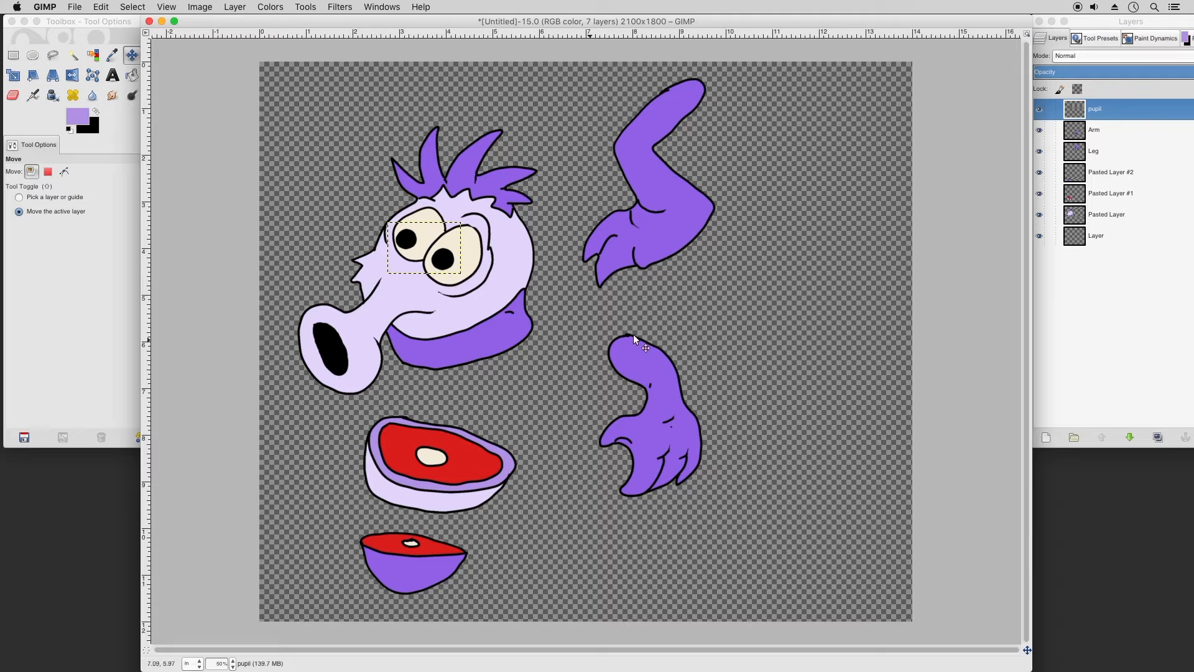
Step: Duplicate the Arm layer
{"action": "left_click", "coordinate": [1099, 133]}
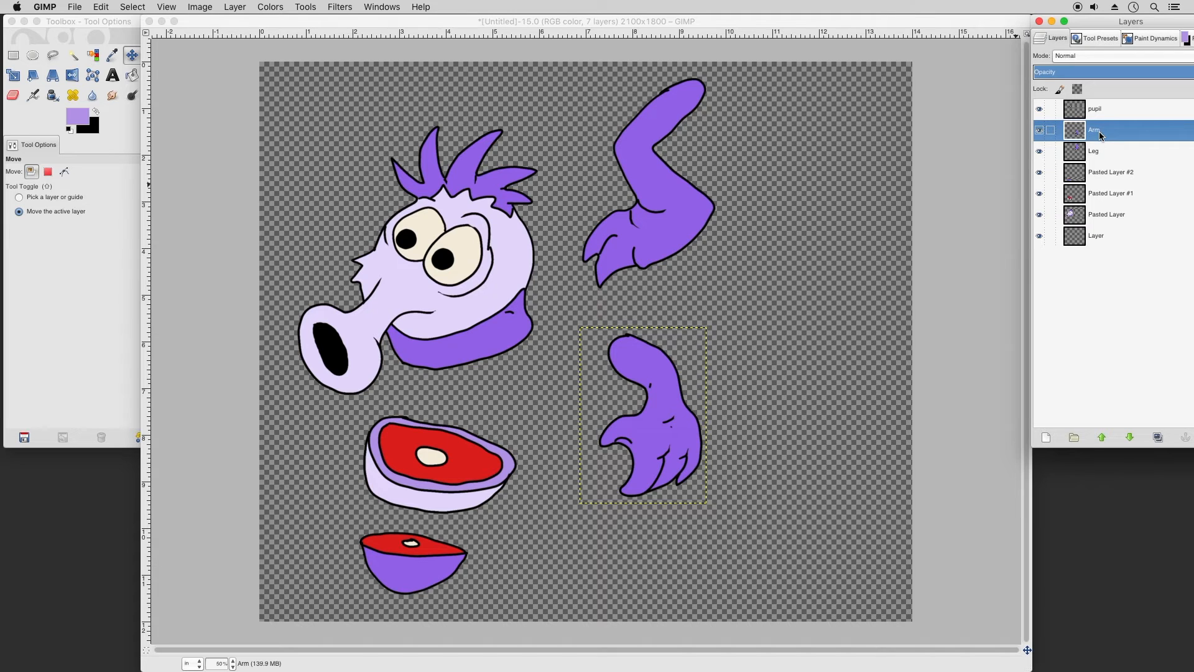
{"action": "right_click", "coordinate": [1088, 137]}
{"action": "left_click", "coordinate": [1051, 193]}
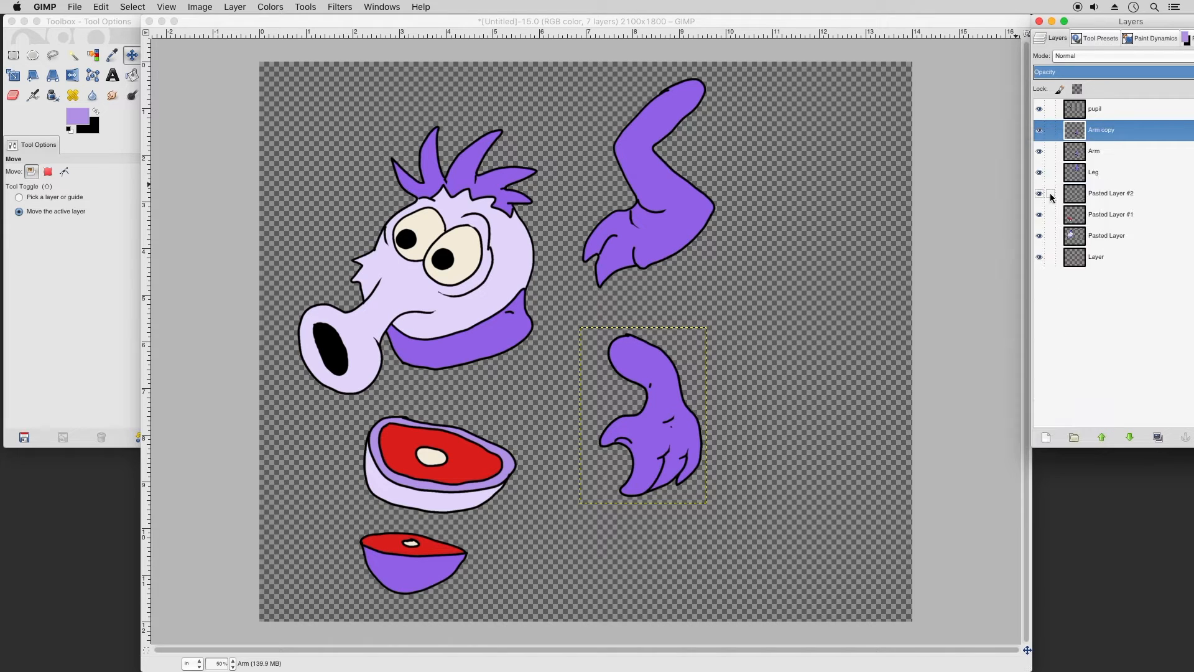
{"action": "right_click", "coordinate": [1083, 133]}
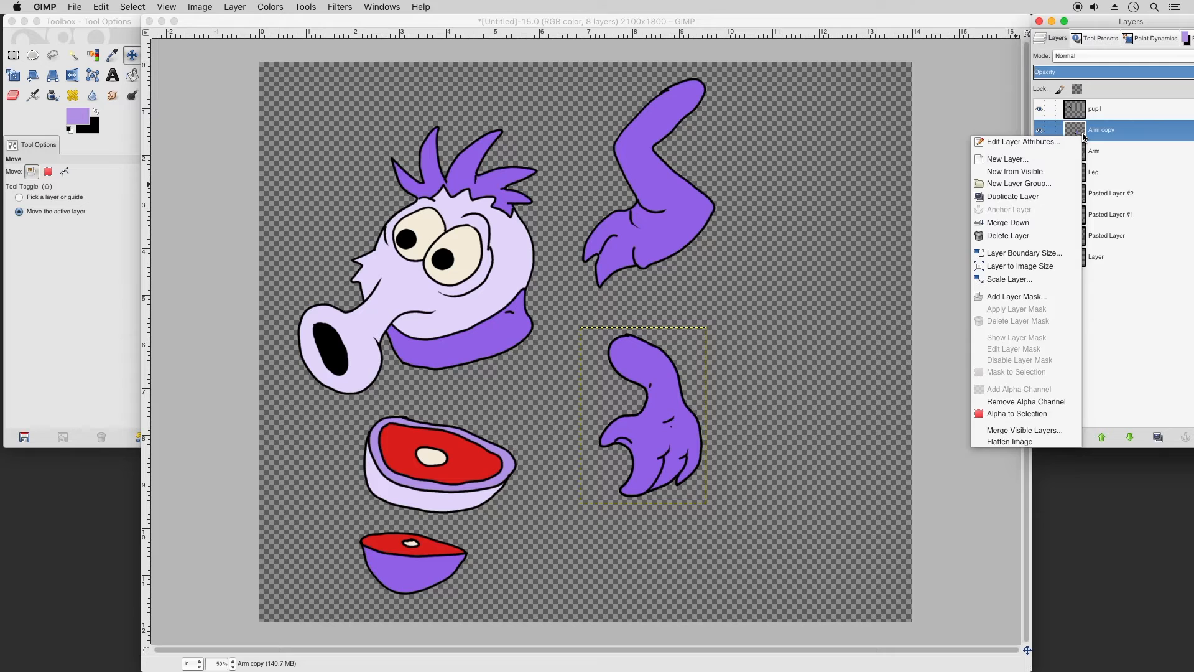
{"action": "key", "text": "Escape"}
Step: Flip the Arm copy layer horizontally
{"action": "left_click", "coordinate": [235, 6]}
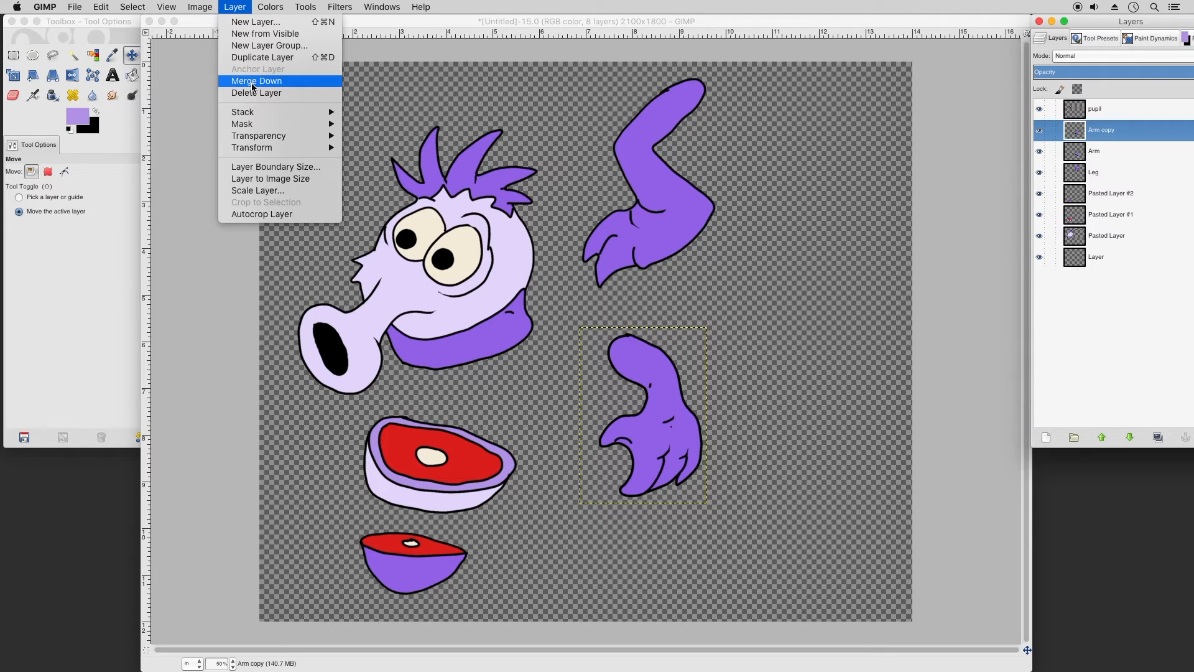
{"action": "mouse_move", "coordinate": [261, 149]}
{"action": "left_click", "coordinate": [382, 152]}
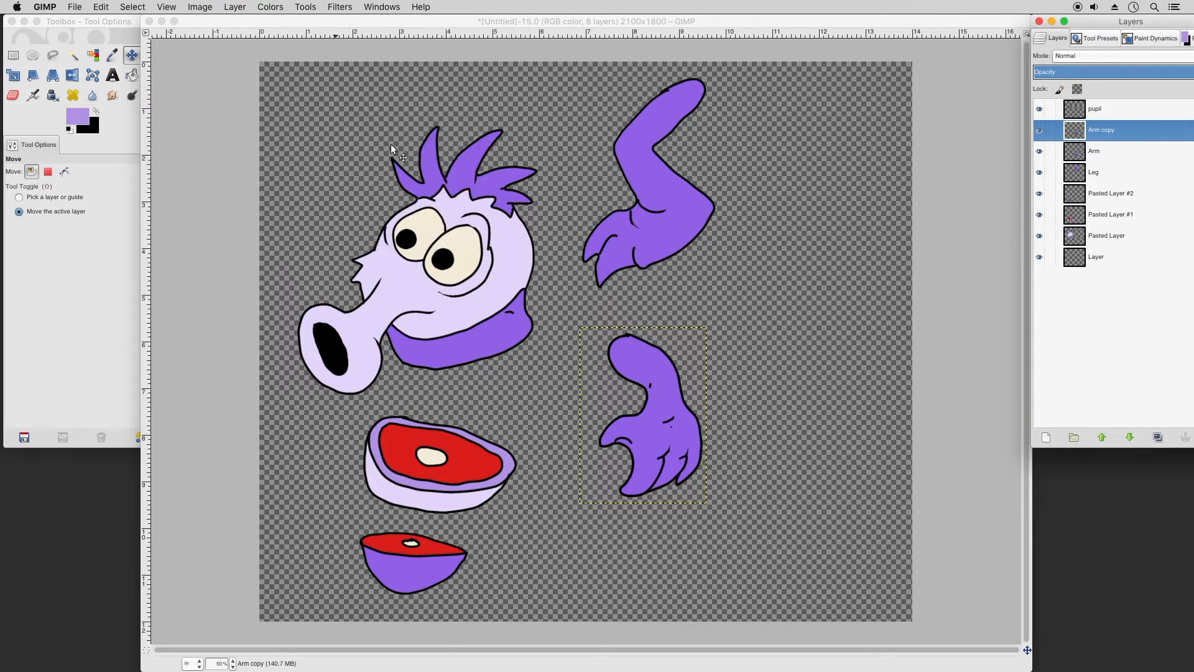
Step: Move the flipped arm copy away from the original arm and over the creature's snout
{"action": "left_click", "coordinate": [131, 58]}
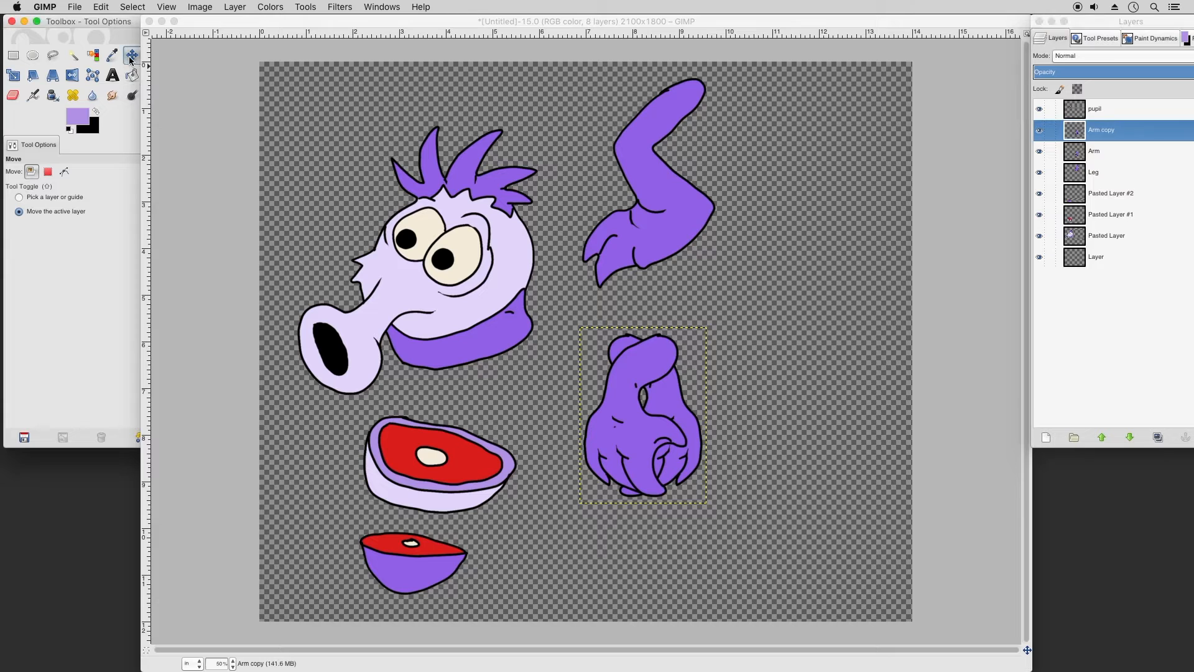
{"action": "left_click", "coordinate": [646, 381]}
{"action": "left_click_drag", "start_coordinate": [646, 381], "coordinate": [363, 283]}
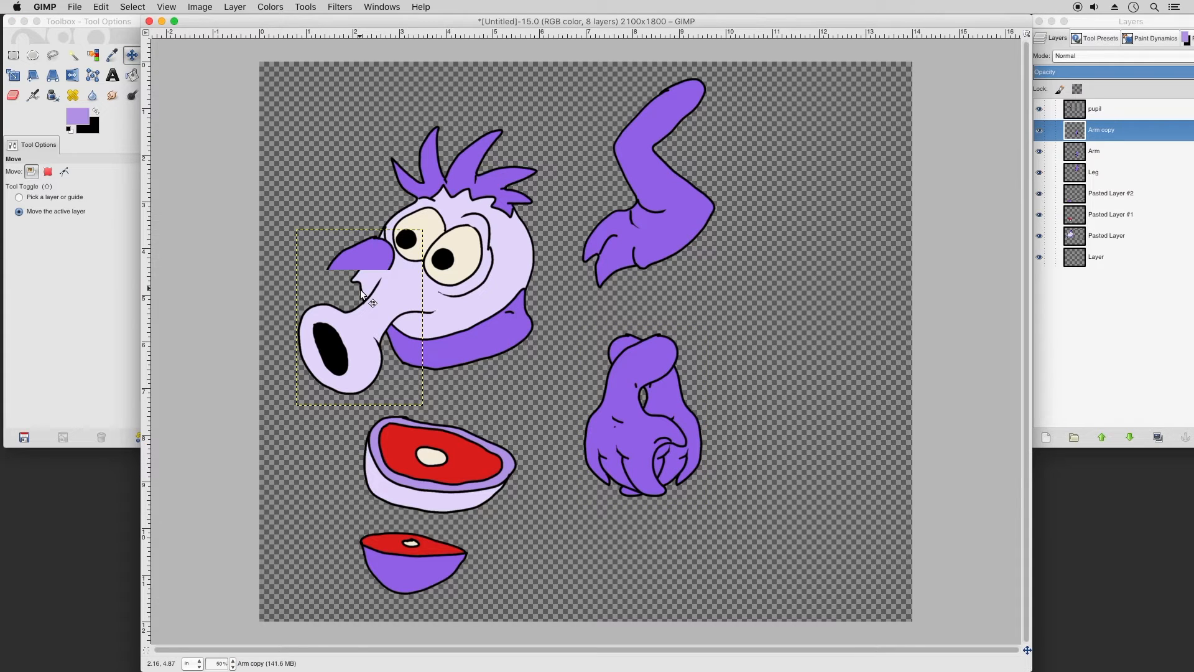
Step: Place the Arm copy layer below the head's Pasted Layer and delete the empty layer named Layer
{"action": "left_click_drag", "start_coordinate": [1083, 135], "coordinate": [1108, 252]}
{"action": "left_click", "coordinate": [1092, 259]}
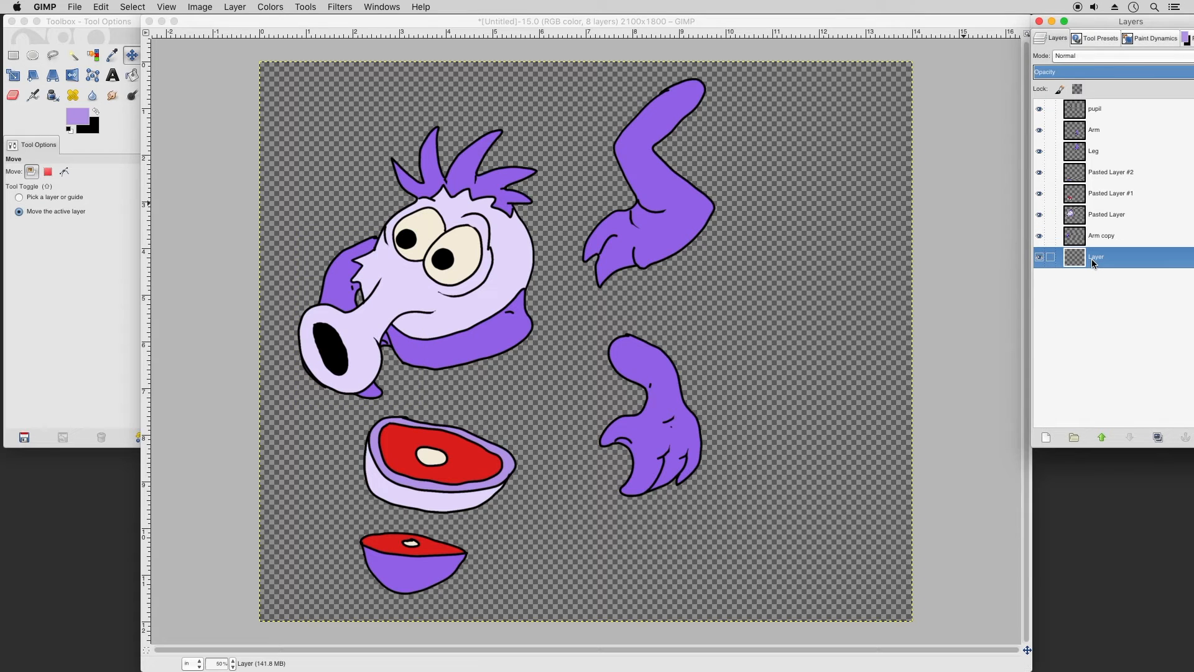
{"action": "right_click", "coordinate": [1091, 259]}
{"action": "left_click", "coordinate": [1034, 363]}
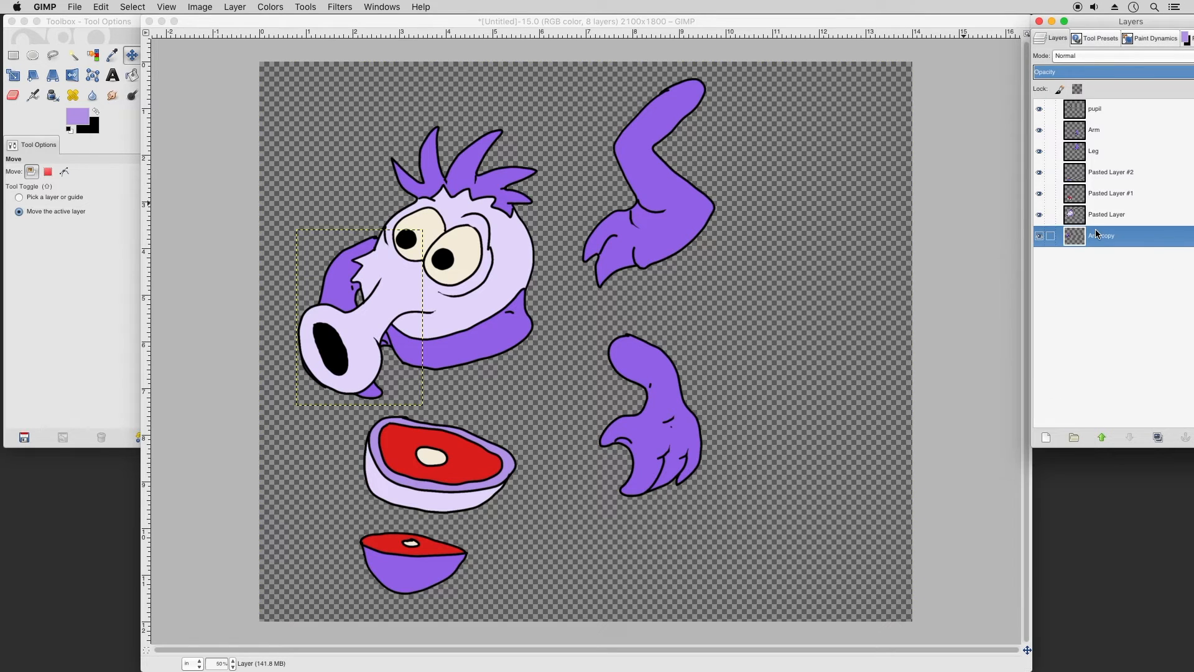
{"action": "left_click", "coordinate": [1083, 218]}
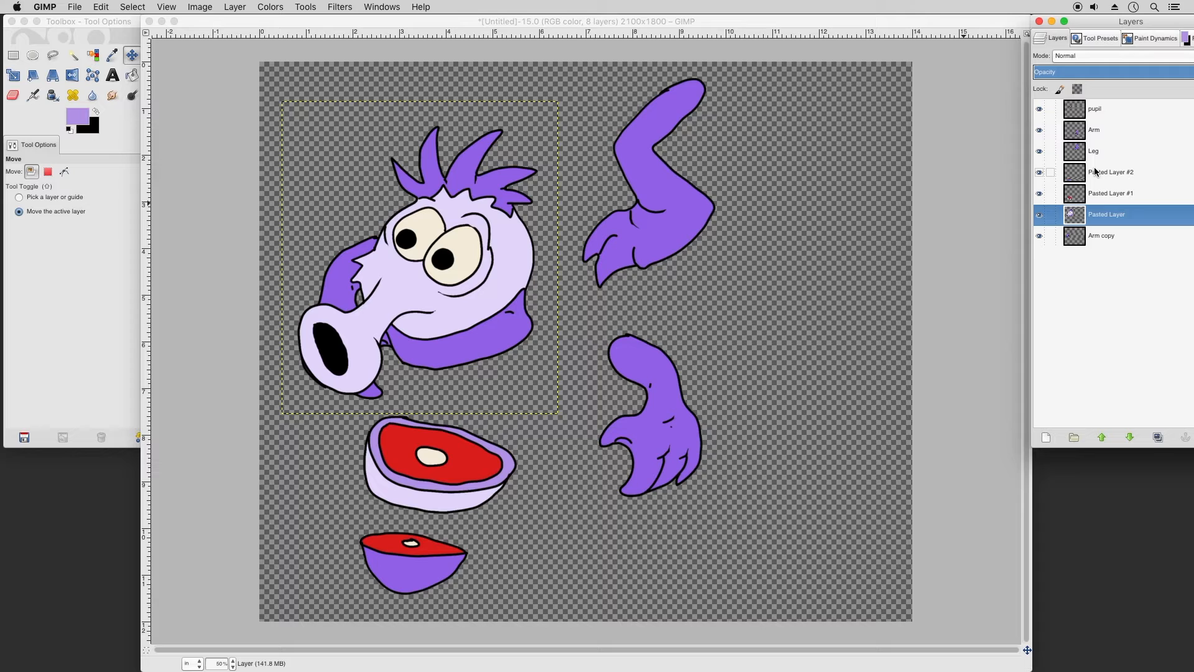
Step: Link the Arm and Arm copy layers and scale them down together to roughly three quarters of their size
{"action": "left_click", "coordinate": [1085, 130]}
{"action": "left_click", "coordinate": [1050, 234]}
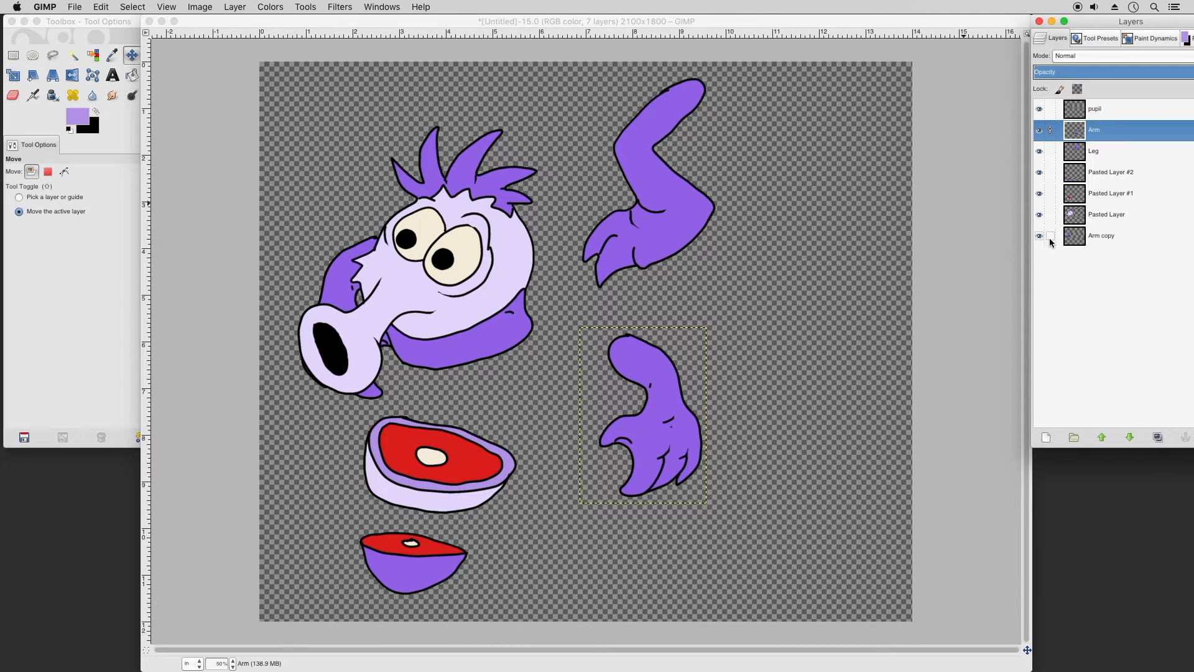
{"action": "left_click", "coordinate": [1090, 240]}
{"action": "left_click", "coordinate": [1091, 131]}
{"action": "left_click", "coordinate": [13, 75]}
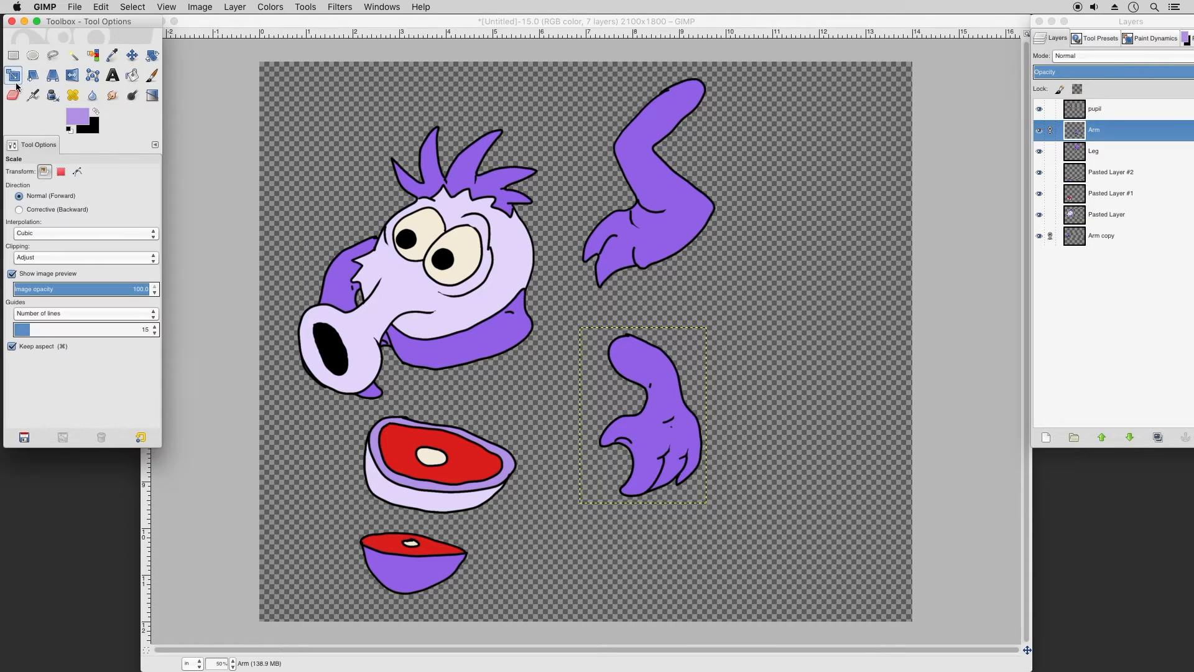
{"action": "left_click_drag", "start_coordinate": [712, 509], "coordinate": [669, 444]}
{"action": "left_click", "coordinate": [373, 116]}
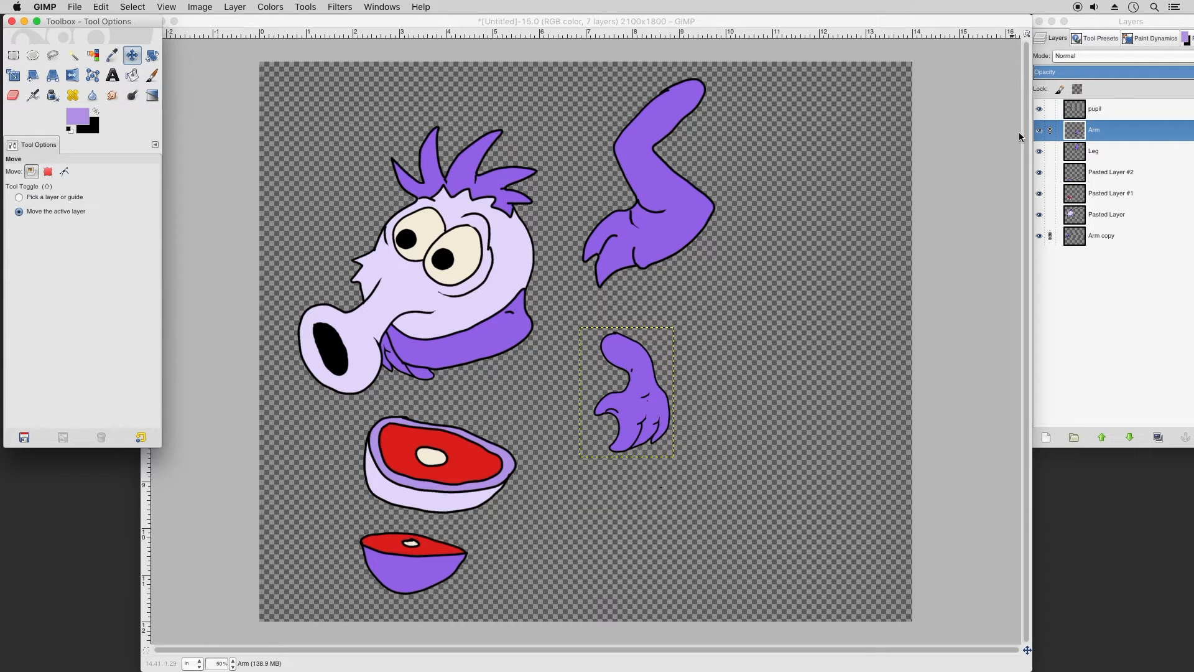
Step: Unlink the two arm layers and move the Arm onto the rear side of the creature's neck
{"action": "left_click", "coordinate": [1049, 130]}
{"action": "left_click", "coordinate": [1050, 236]}
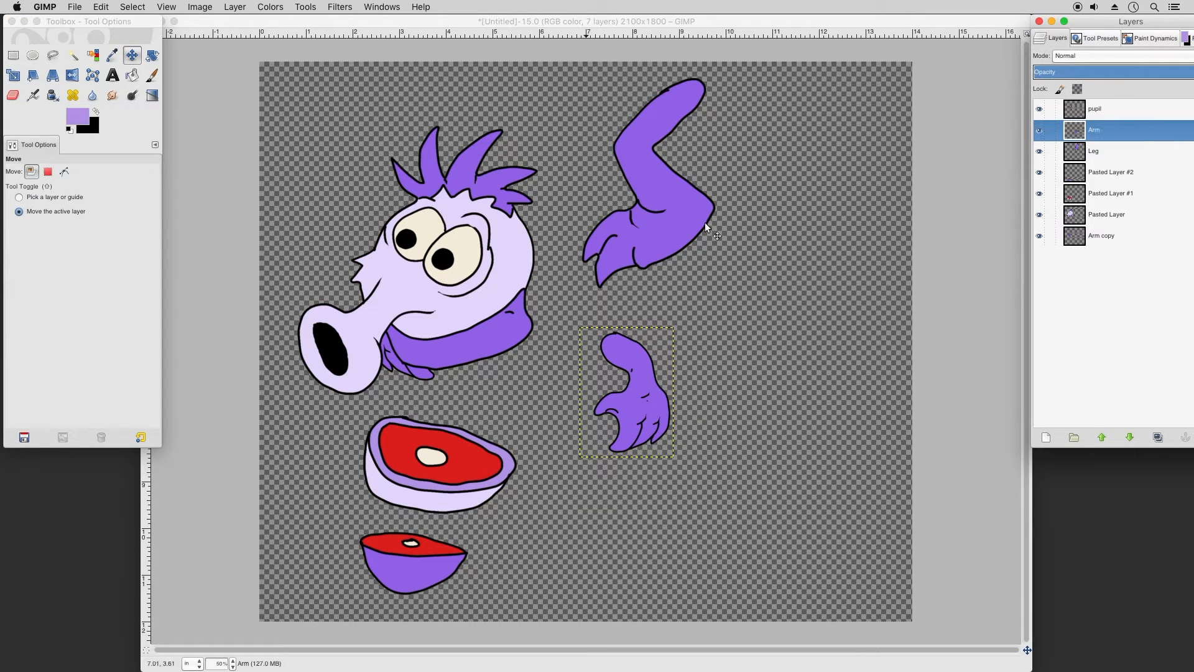
{"action": "left_click", "coordinate": [659, 368]}
{"action": "left_click_drag", "start_coordinate": [649, 367], "coordinate": [551, 328]}
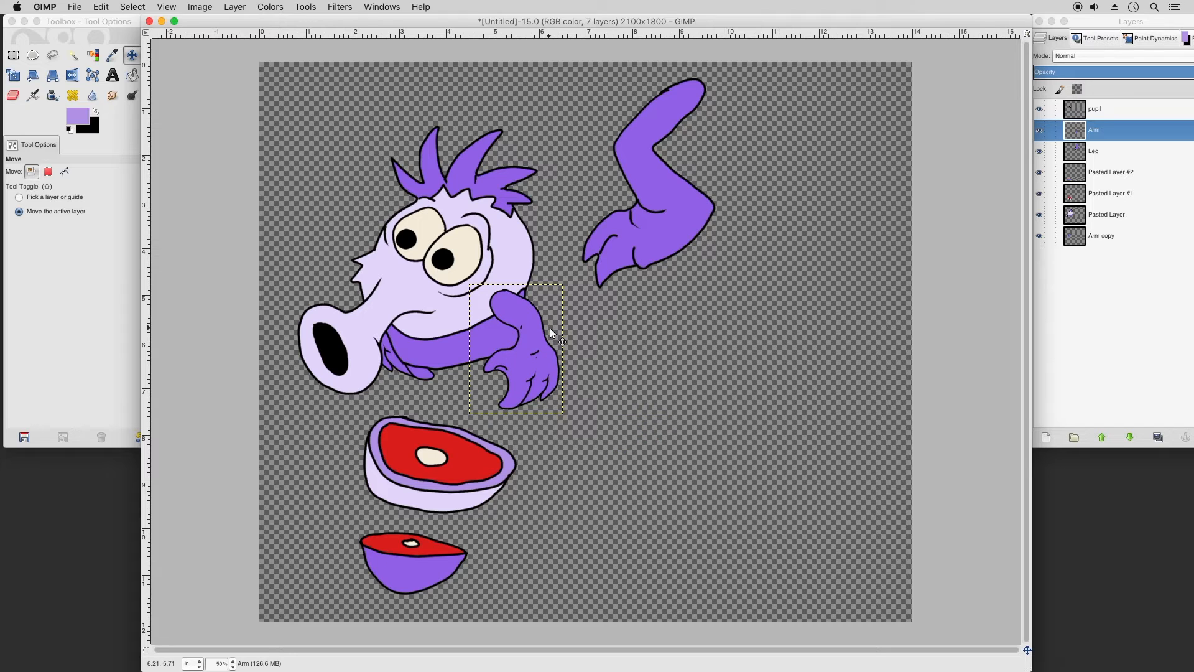
Step: Tuck the Arm copy behind the creature's snout and move the Leg down in the empty area beside the body
{"action": "left_click", "coordinate": [1099, 232]}
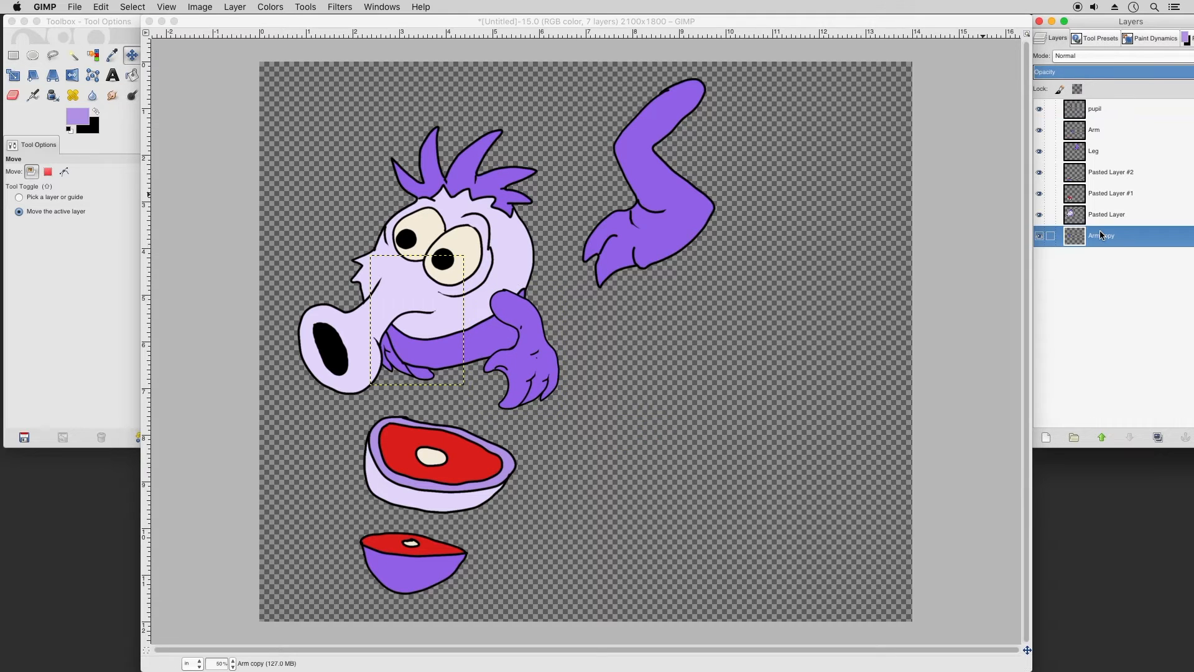
{"action": "left_click_drag", "start_coordinate": [453, 392], "coordinate": [410, 364]}
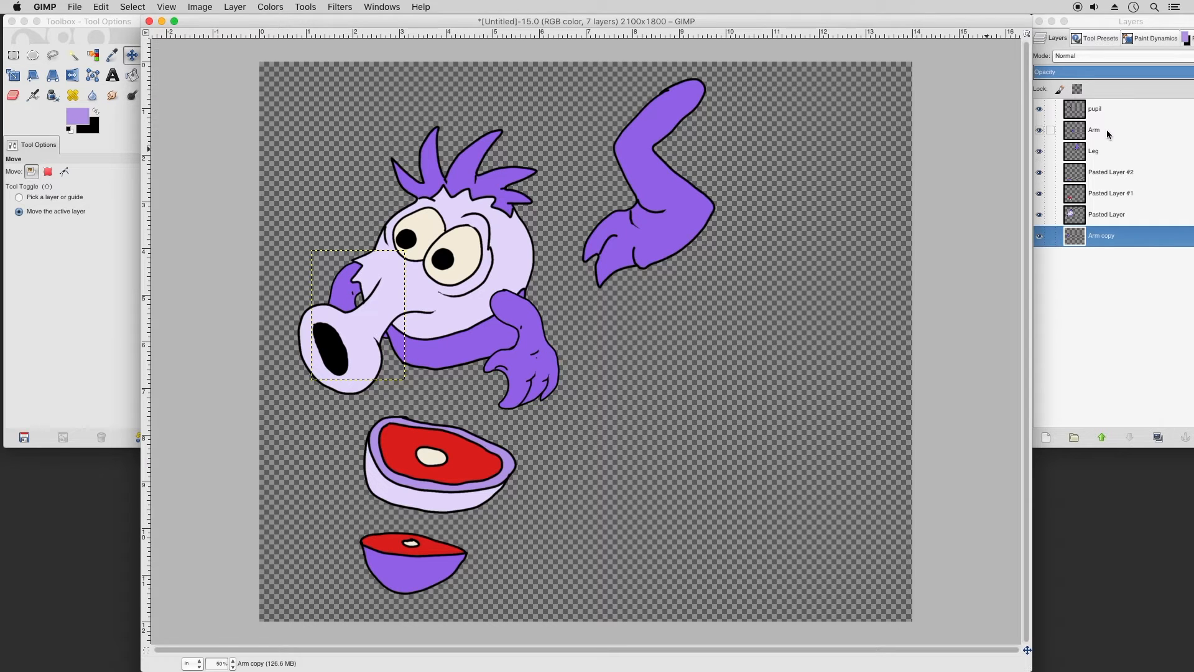
{"action": "left_click", "coordinate": [1100, 151]}
{"action": "left_click_drag", "start_coordinate": [733, 122], "coordinate": [815, 313]}
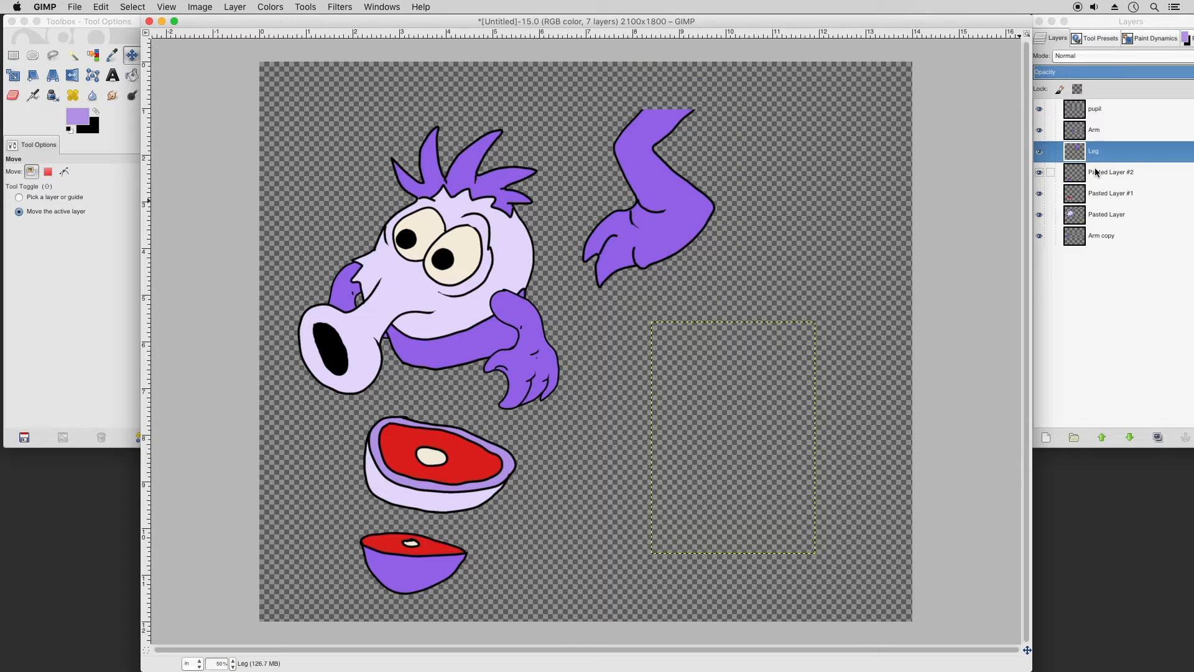
Step: Rename the Pasted Layer holding the creature's head as Torso
{"action": "left_click", "coordinate": [1107, 212]}
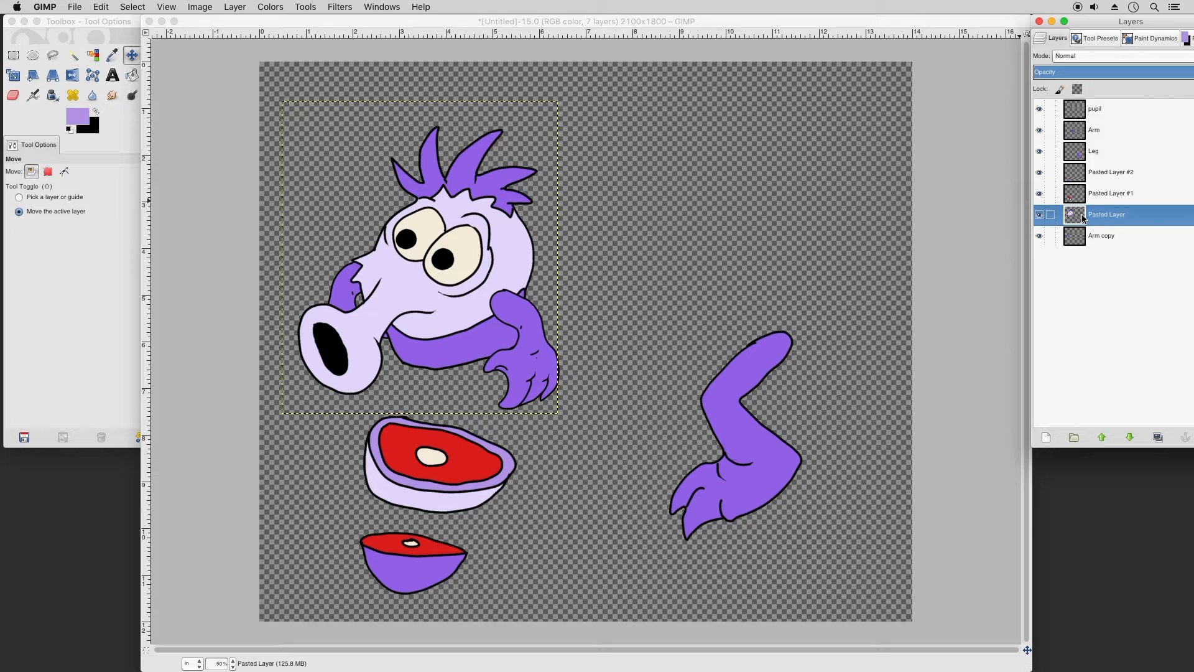
{"action": "double_click", "coordinate": [1101, 216]}
{"action": "type", "text": "Toros"}
{"action": "type", "text": "so"}
{"action": "key", "text": "Return"}
Step: Rename Pasted Layer #1, the larger cut body piece, as Cuttorso
{"action": "left_click", "coordinate": [1106, 194]}
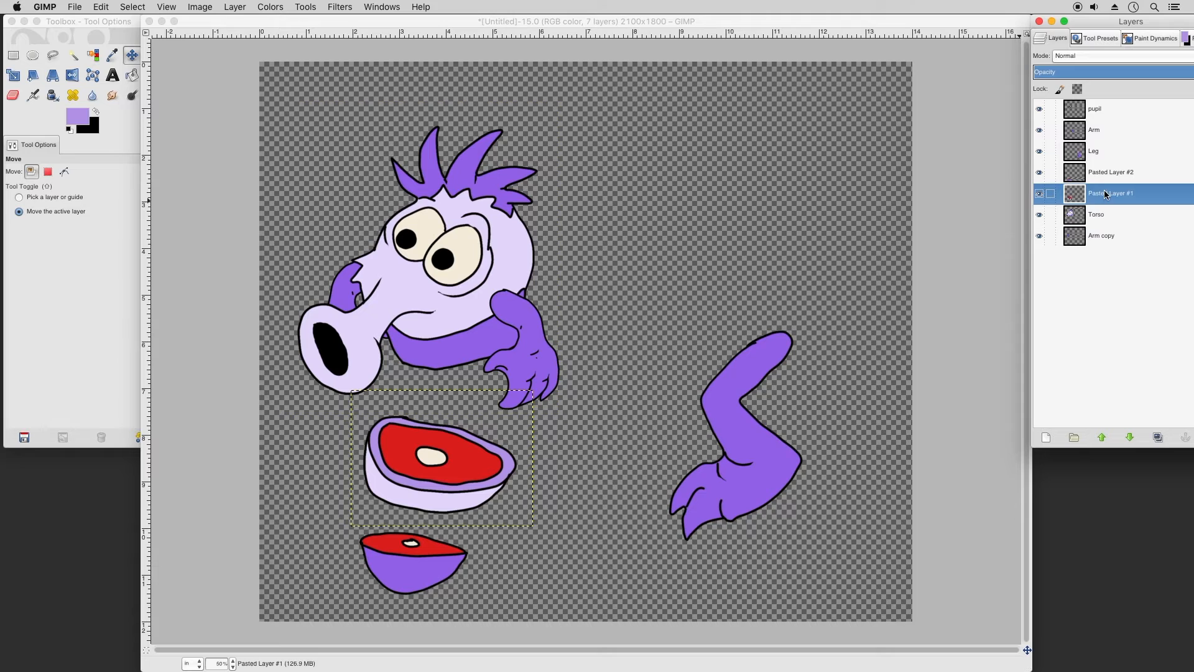
{"action": "double_click", "coordinate": [1103, 190]}
{"action": "type", "text": "C"}
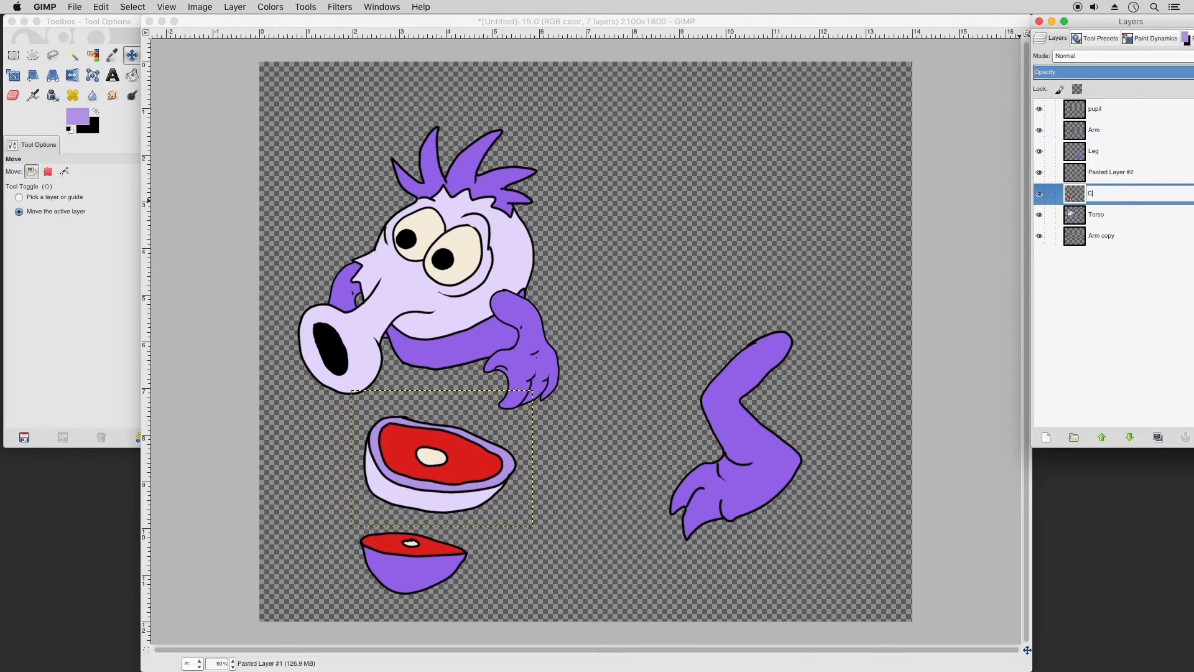
{"action": "type", "text": "uttorsloso"}
{"action": "key", "text": "Return"}
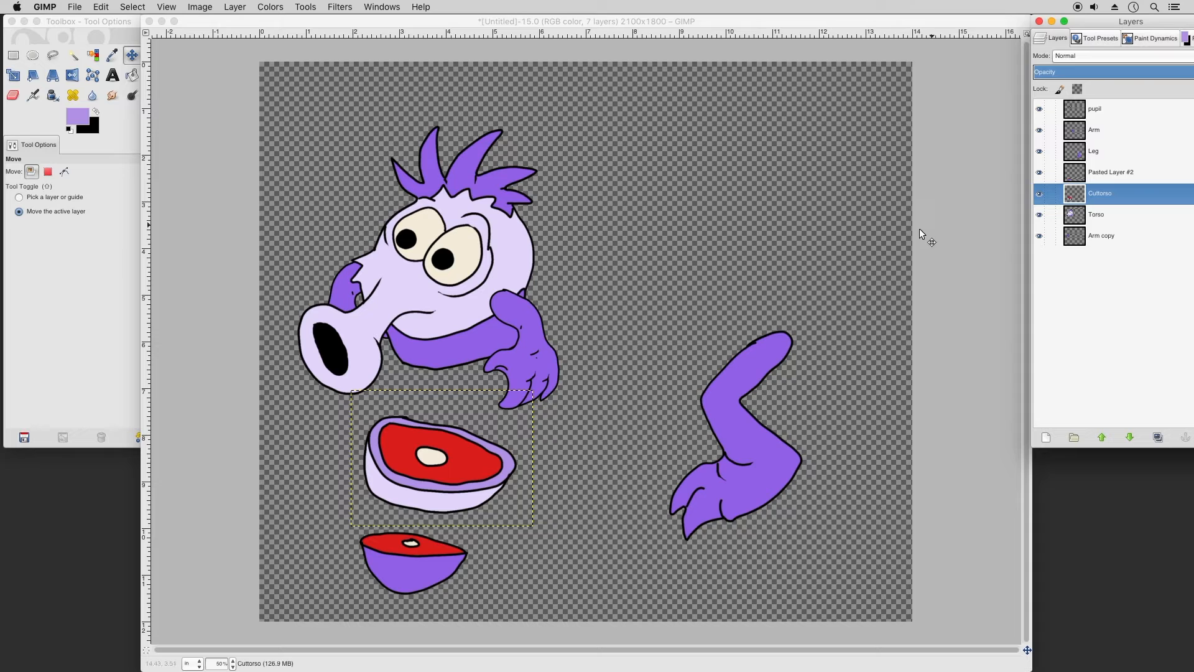
Step: Place the Cuttorso layer below the Torso layer and move the cut body piece up under the creature's neck
{"action": "left_click", "coordinate": [440, 467]}
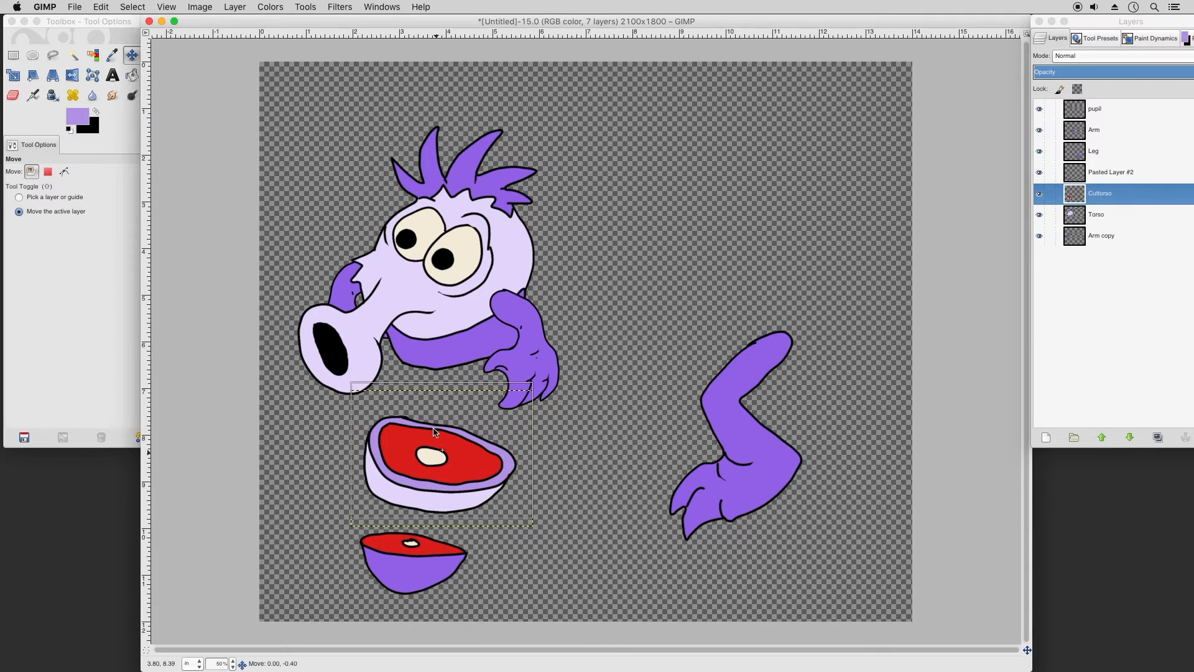
{"action": "left_click_drag", "start_coordinate": [443, 470], "coordinate": [433, 388]}
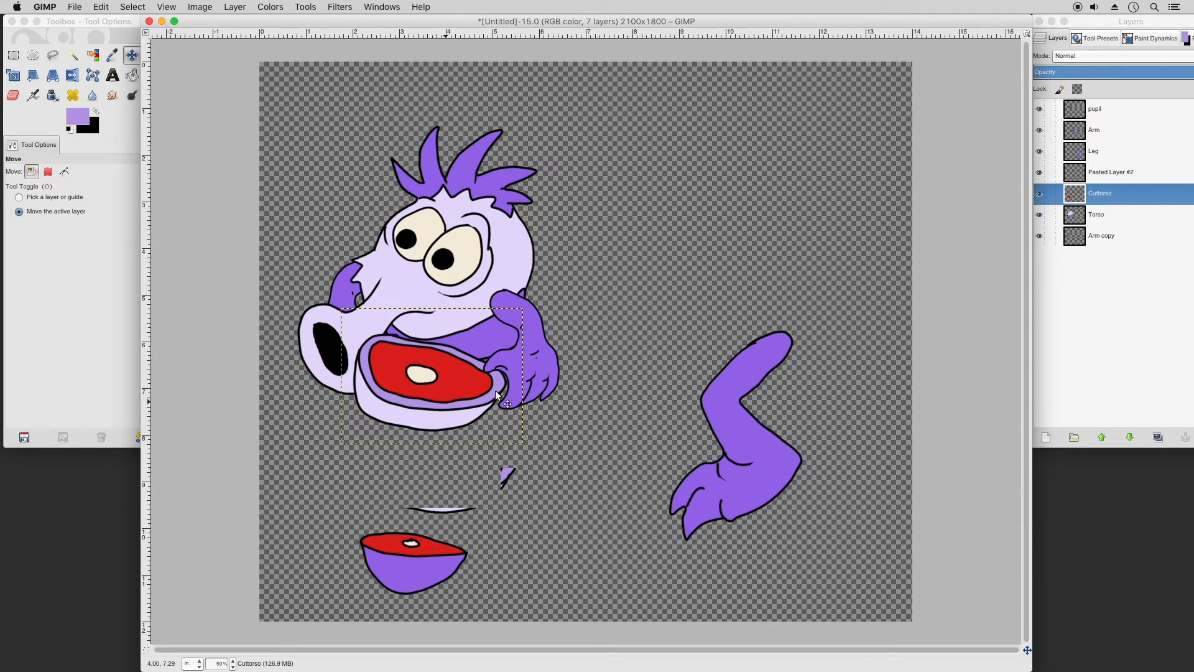
{"action": "left_click", "coordinate": [1081, 210]}
{"action": "left_click_drag", "start_coordinate": [1081, 210], "coordinate": [1108, 241]}
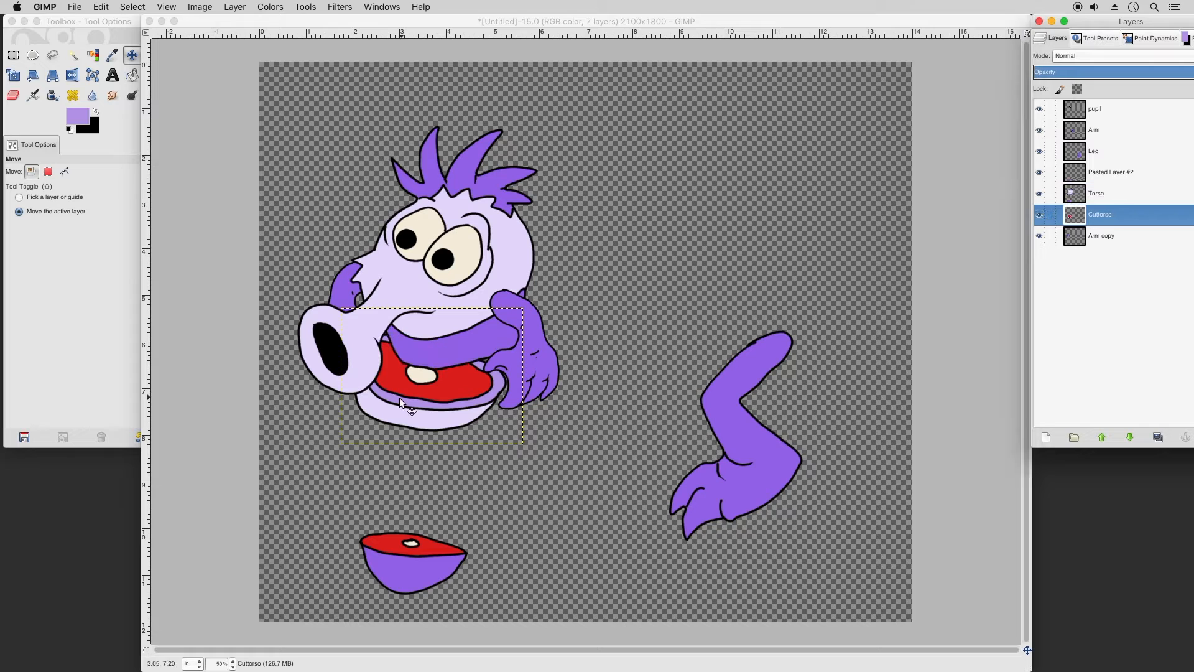
{"action": "left_click", "coordinate": [424, 414]}
{"action": "left_click_drag", "start_coordinate": [424, 415], "coordinate": [445, 391]}
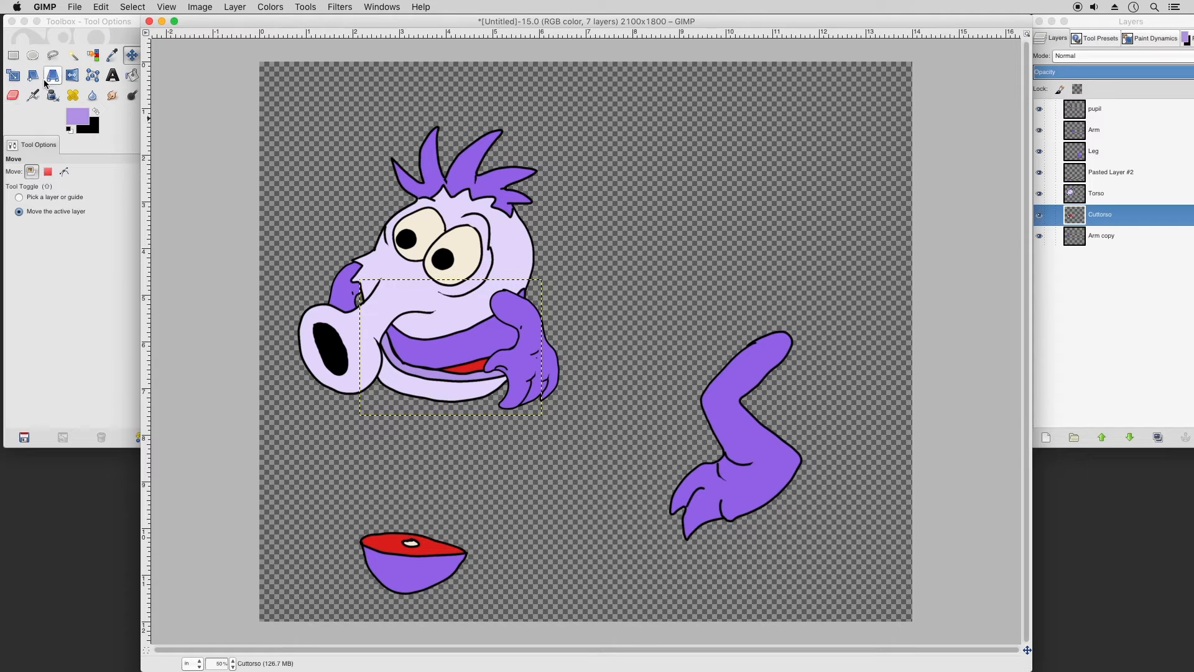
Step: Scale the Cuttorso layer to about 3.707 by 2.827 in with the aspect ratio unlocked
{"action": "left_click", "coordinate": [13, 75]}
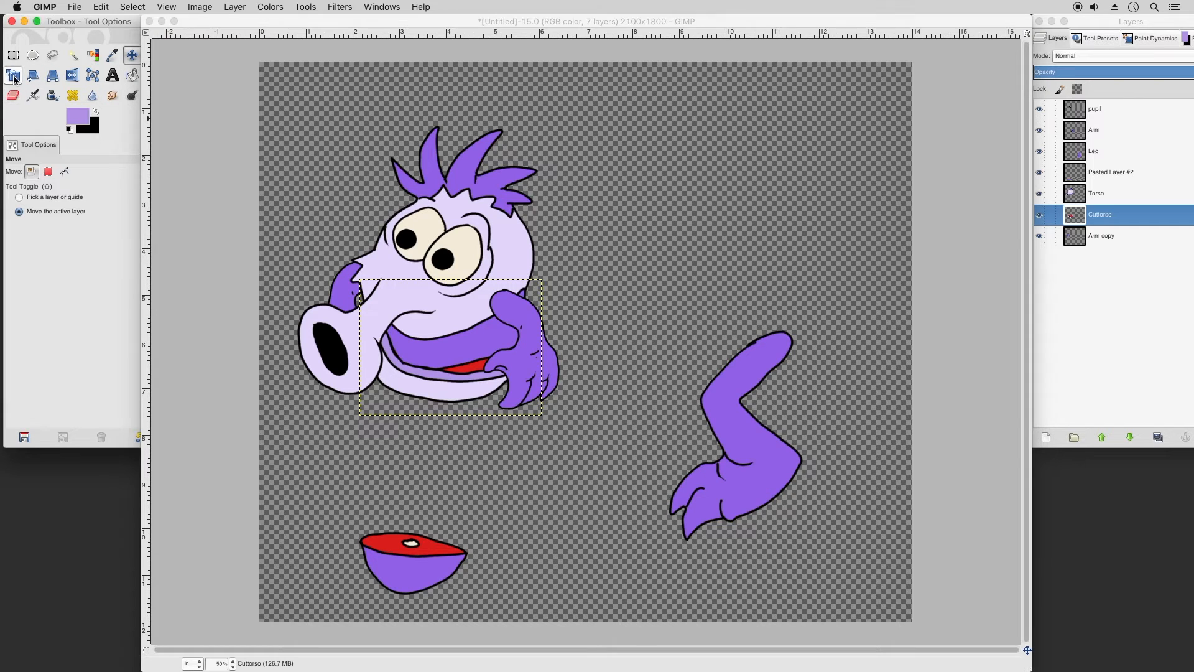
{"action": "left_click", "coordinate": [538, 347]}
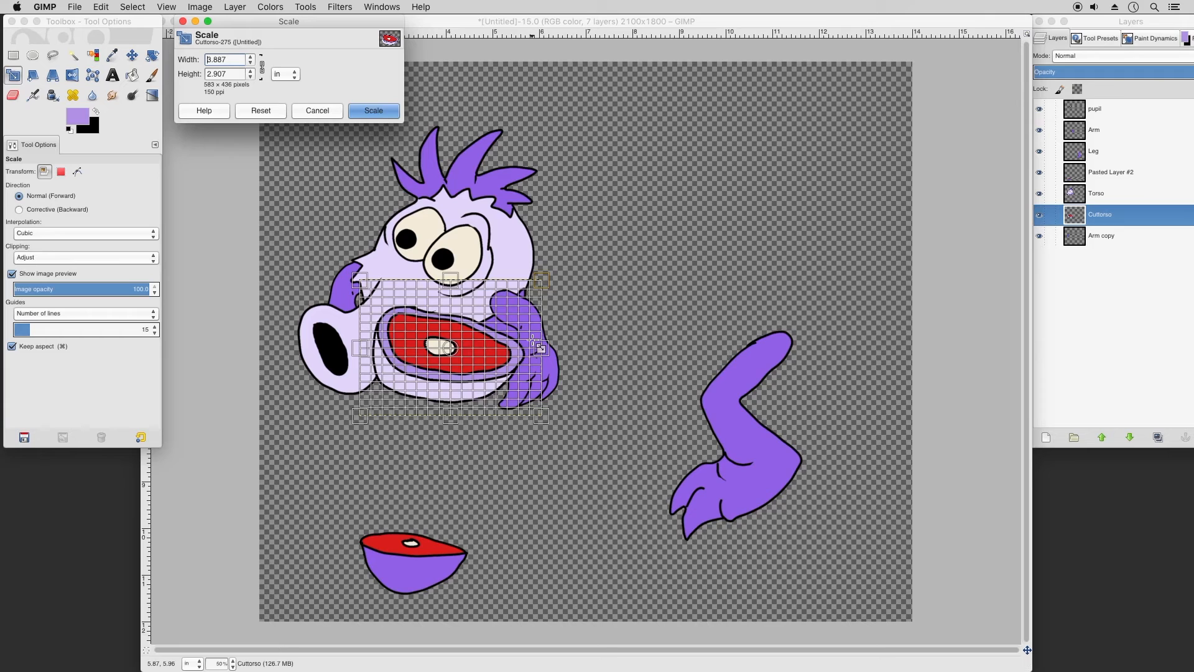
{"action": "left_click", "coordinate": [546, 339]}
{"action": "left_click", "coordinate": [263, 68]}
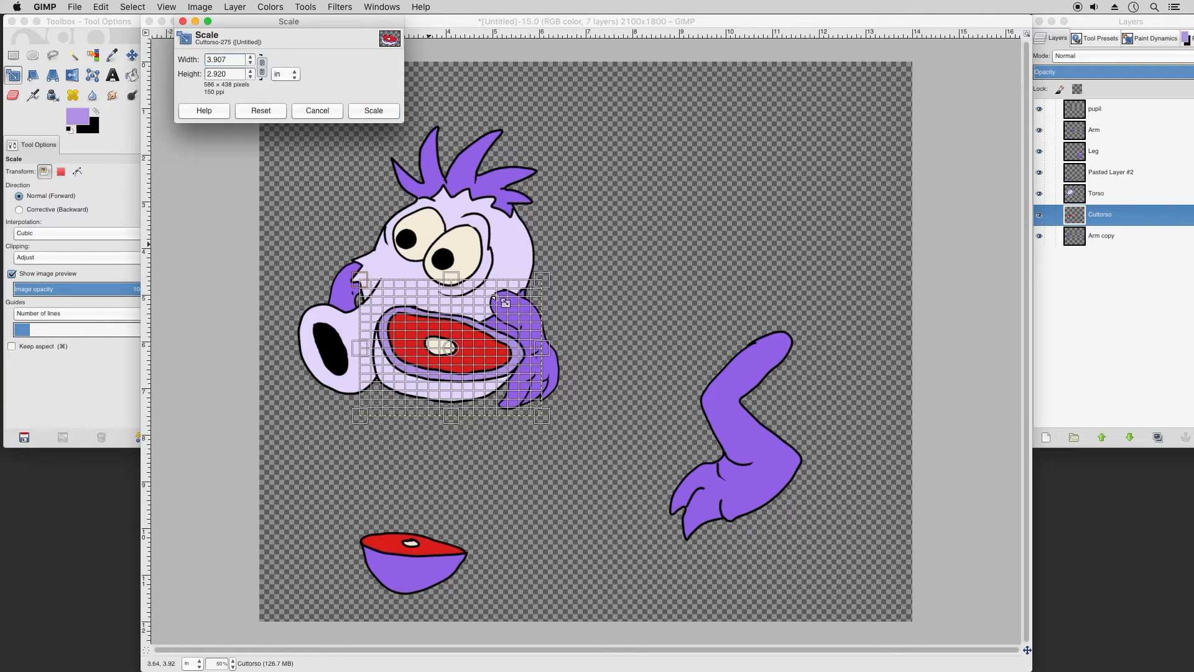
{"action": "left_click_drag", "start_coordinate": [539, 347], "coordinate": [530, 347]}
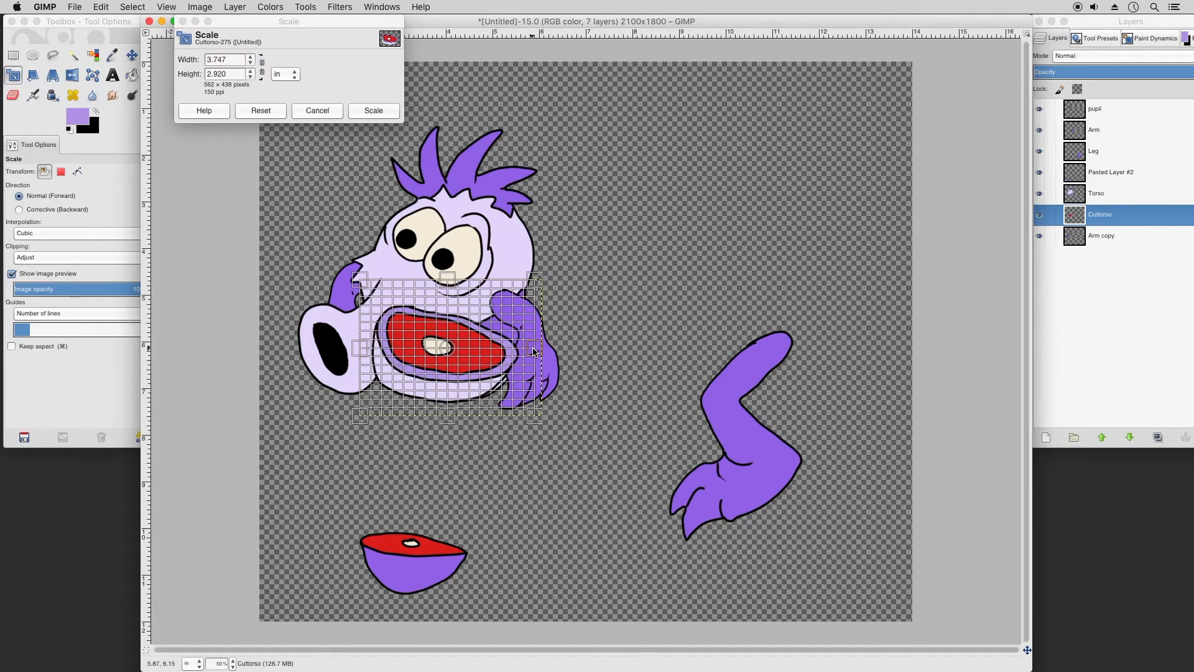
{"action": "left_click_drag", "start_coordinate": [465, 400], "coordinate": [471, 401]}
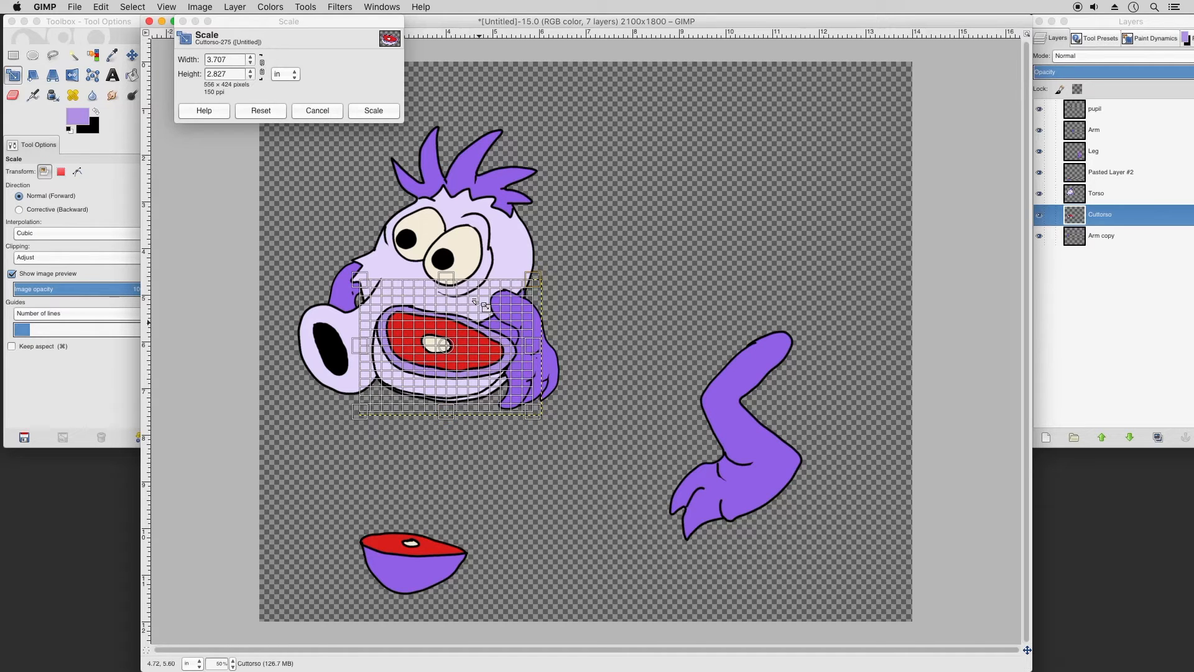
{"action": "left_click", "coordinate": [373, 110]}
Step: Rotate the Cuttorso layer by about -11.2 degrees
{"action": "left_click_drag", "start_coordinate": [116, 25], "coordinate": [109, 25]}
{"action": "left_click", "coordinate": [145, 56]}
{"action": "left_click", "coordinate": [480, 383]}
{"action": "left_click_drag", "start_coordinate": [481, 382], "coordinate": [485, 383]}
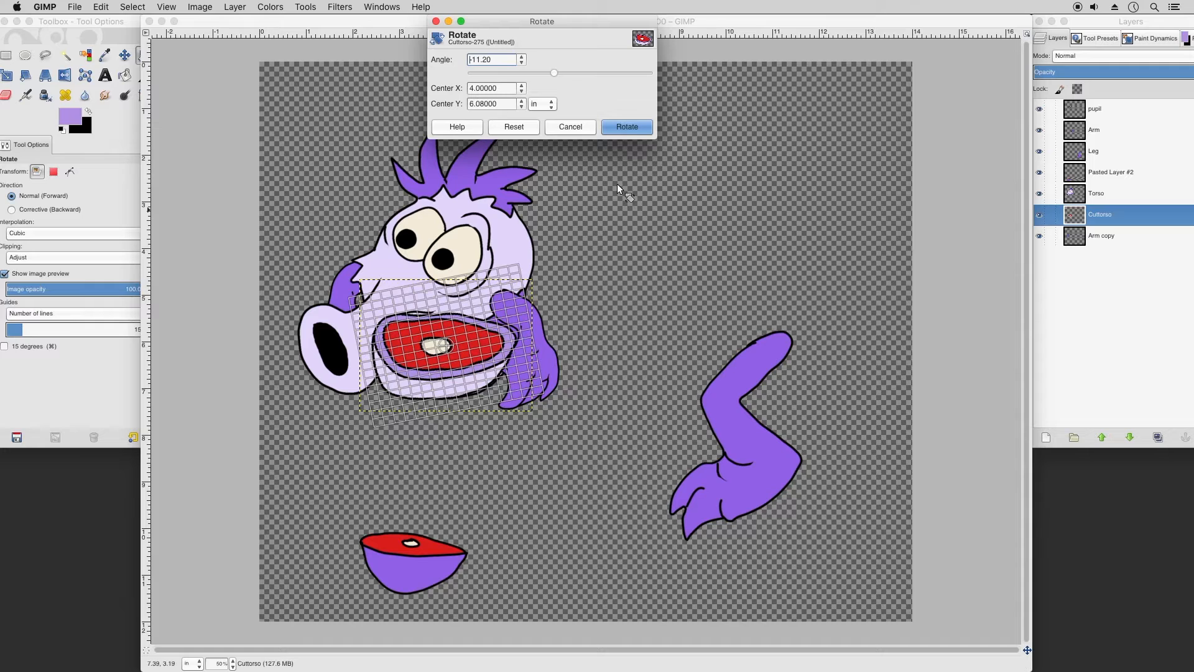
{"action": "left_click", "coordinate": [630, 124]}
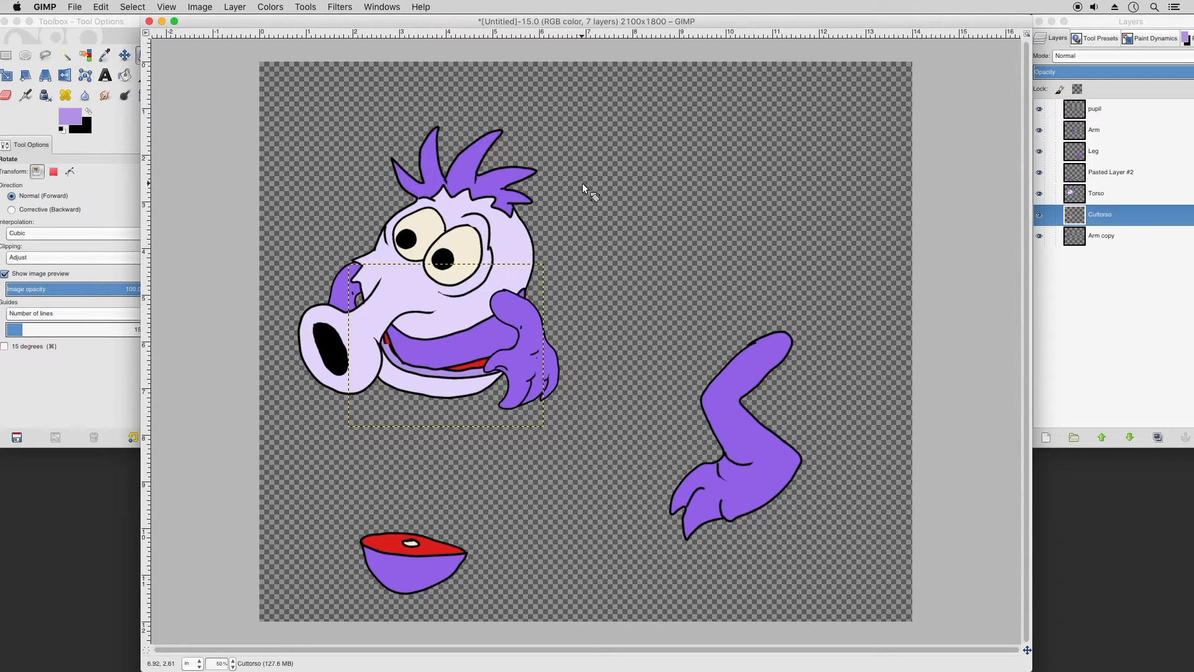
Step: Nudge the rotated Cuttorso piece slightly away from the snout to line it up with the neck
{"action": "left_click", "coordinate": [126, 61]}
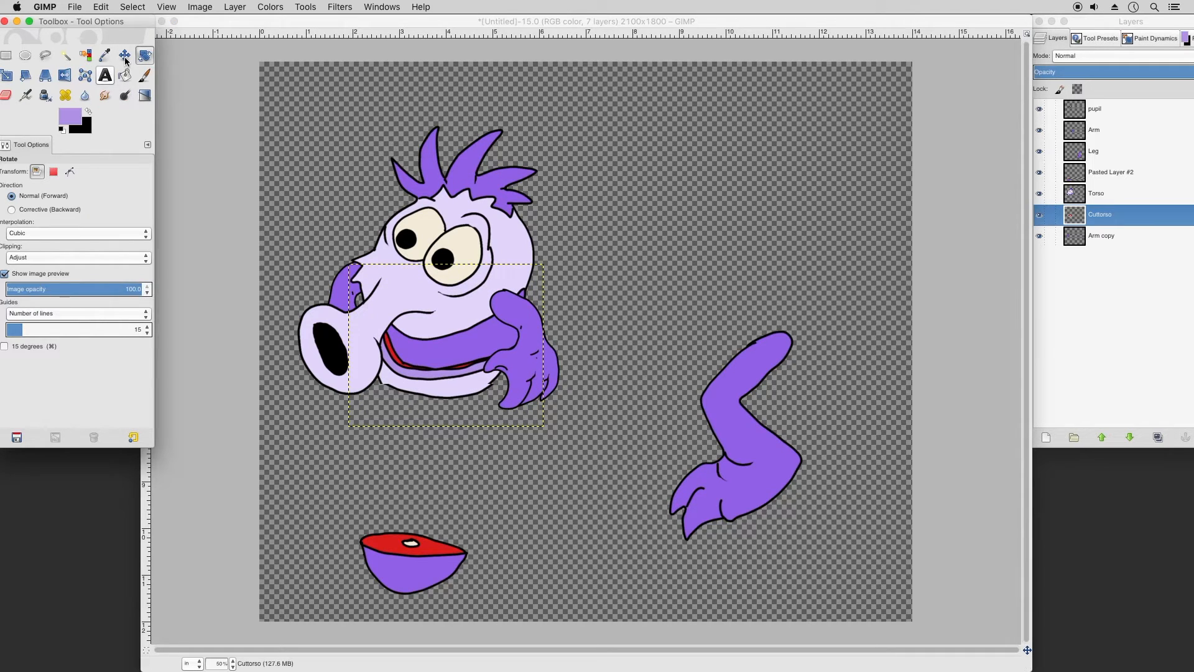
{"action": "left_click", "coordinate": [124, 57]}
{"action": "left_click", "coordinate": [412, 361]}
{"action": "left_click_drag", "start_coordinate": [414, 373], "coordinate": [420, 372]}
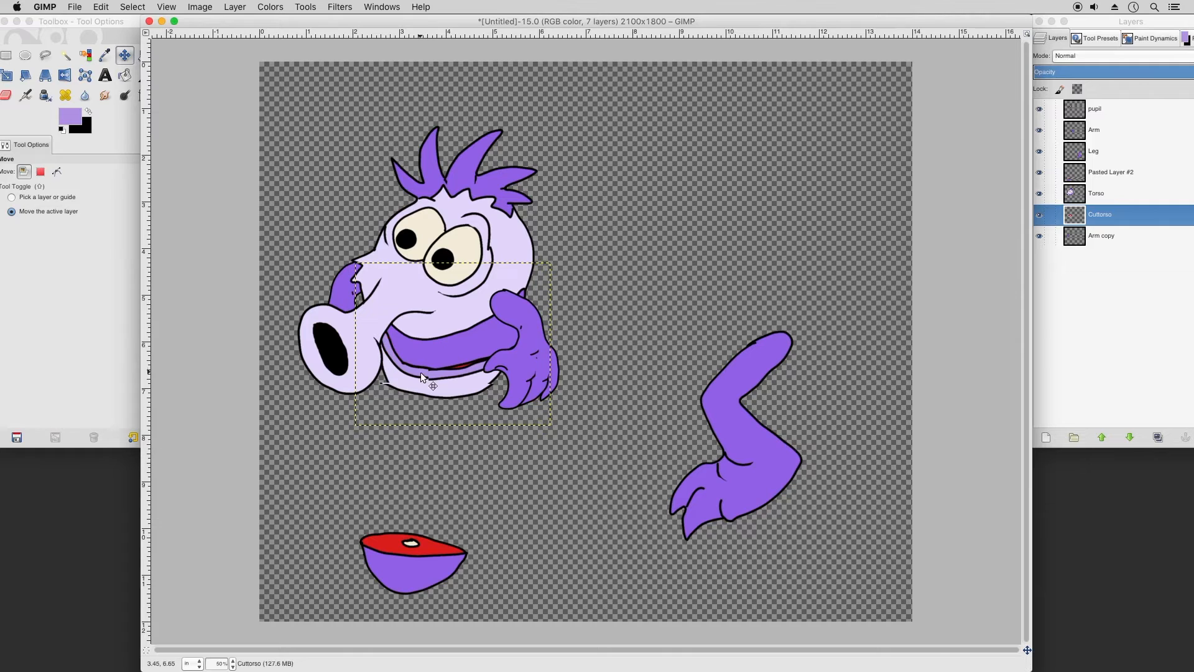
Step: Hide the Arm layer to uncover the joint between the neck and the cut body piece
{"action": "left_click", "coordinate": [1099, 132]}
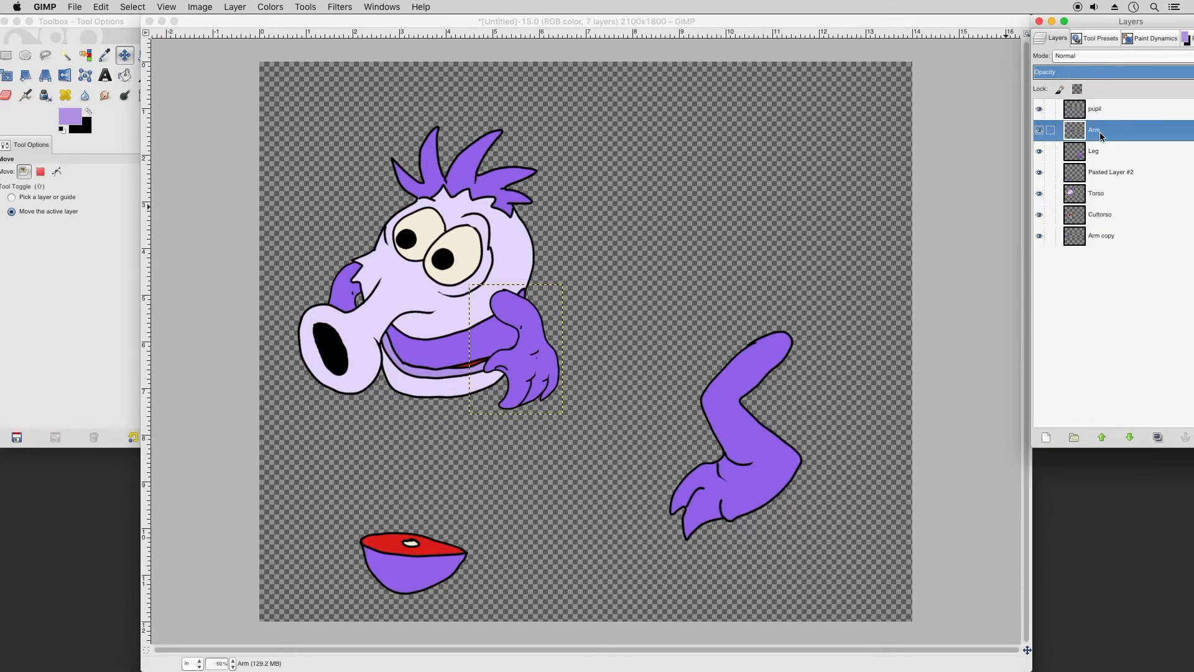
{"action": "left_click", "coordinate": [1038, 130]}
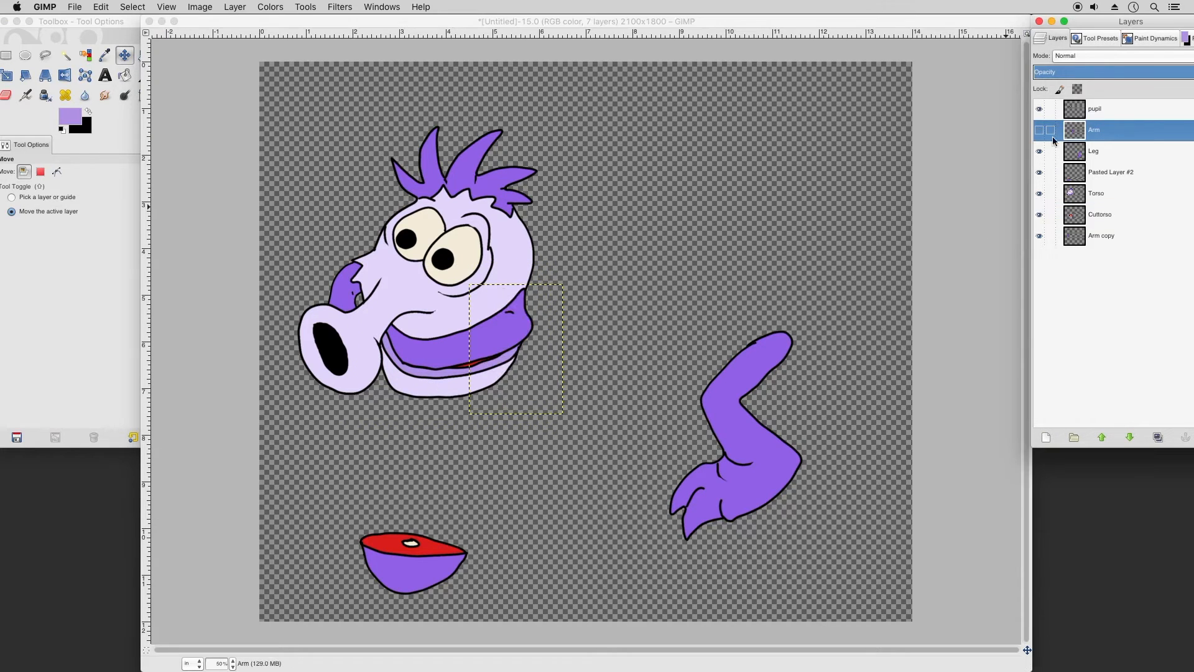
Step: Try shifting the Torso layer slightly up and away from the arm copy, and undo the move
{"action": "left_click", "coordinate": [1098, 195]}
{"action": "left_click_drag", "start_coordinate": [454, 392], "coordinate": [461, 385]}
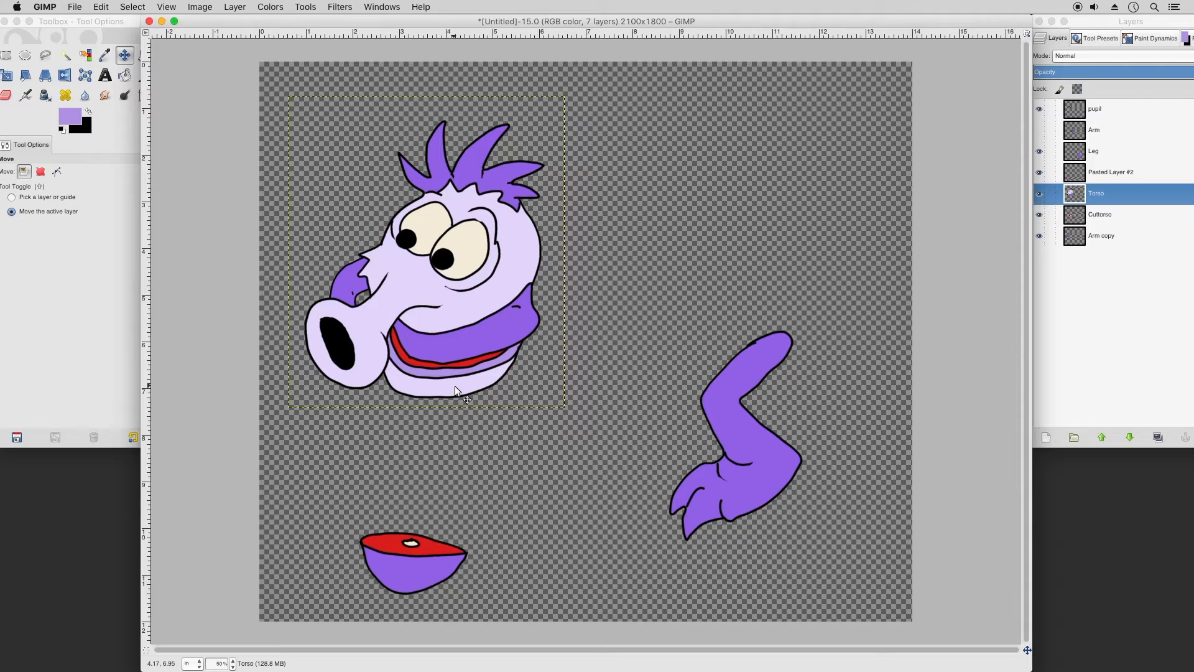
{"action": "left_click", "coordinate": [101, 6]}
{"action": "left_click", "coordinate": [133, 32]}
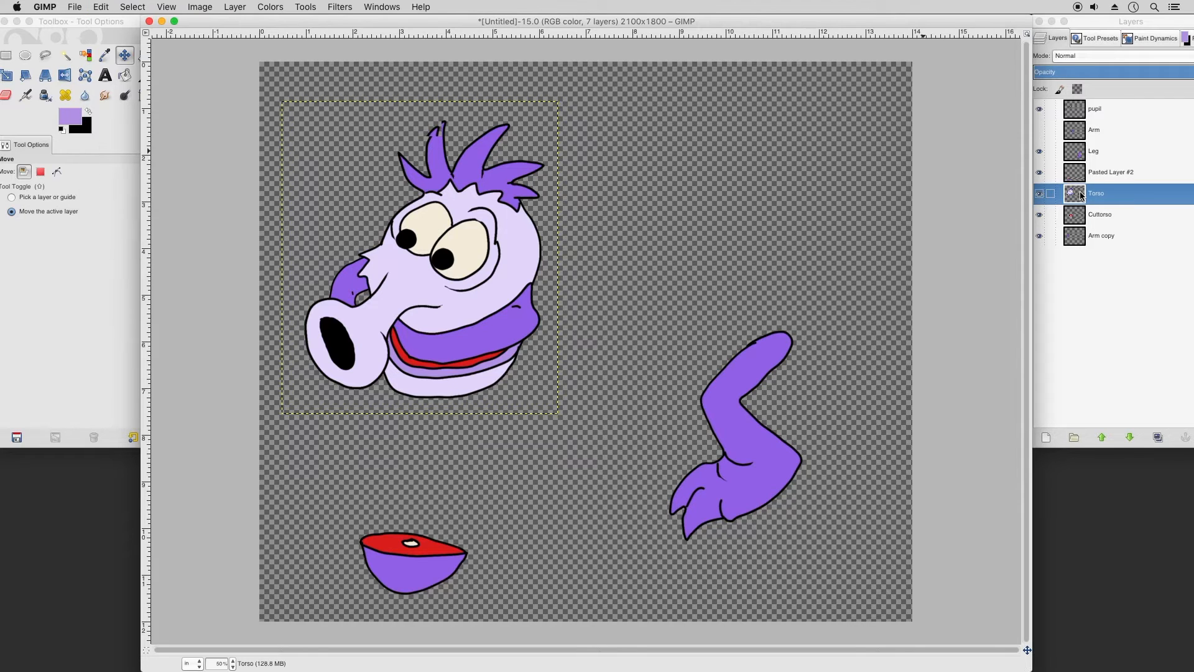
Step: Move the Cuttorso piece slightly up and rearward against the neck's lower edge, and duplicate its layer
{"action": "left_click", "coordinate": [1085, 214]}
{"action": "left_click_drag", "start_coordinate": [484, 368], "coordinate": [480, 374]}
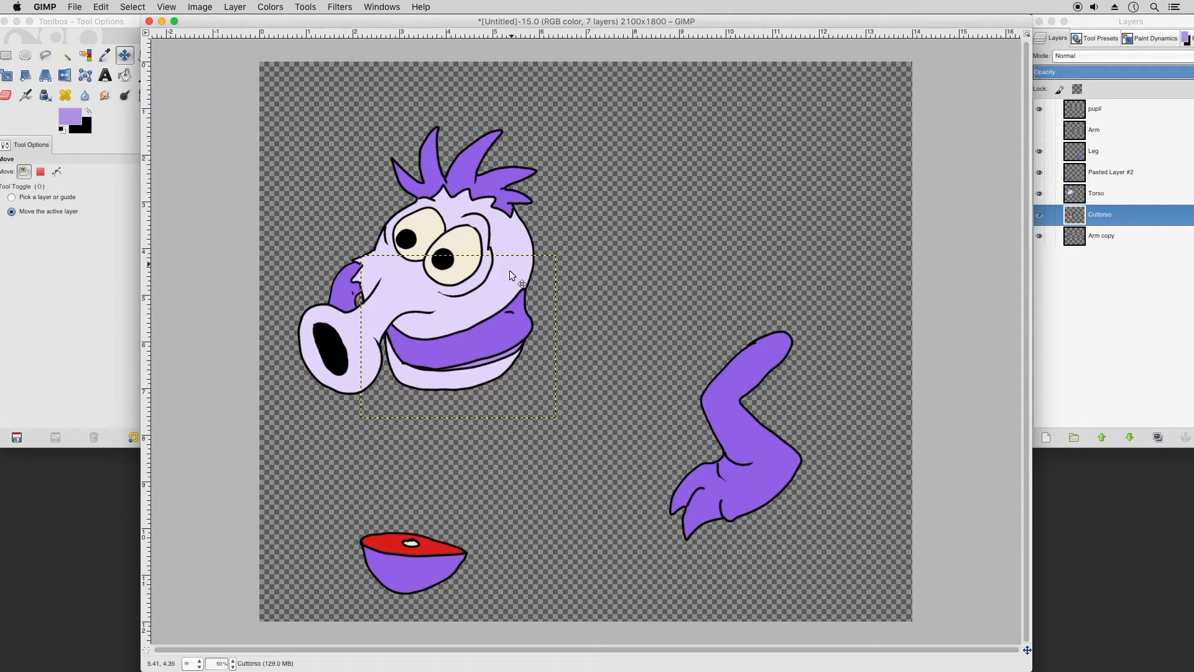
{"action": "right_click", "coordinate": [1095, 214]}
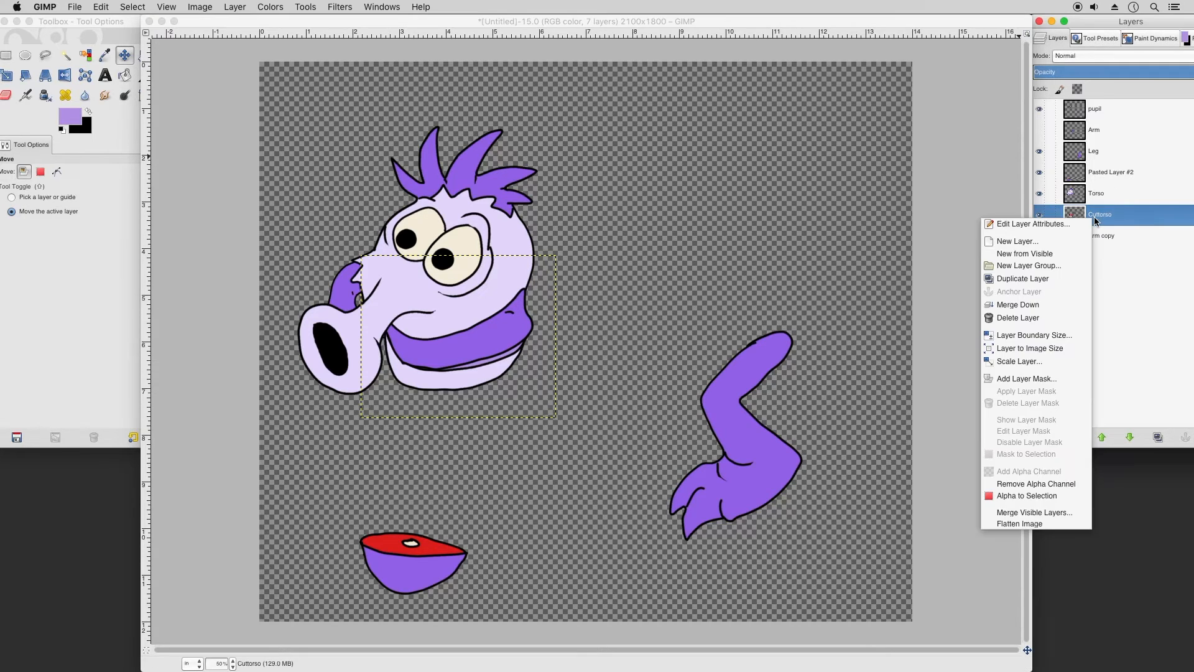
{"action": "left_click", "coordinate": [1039, 278]}
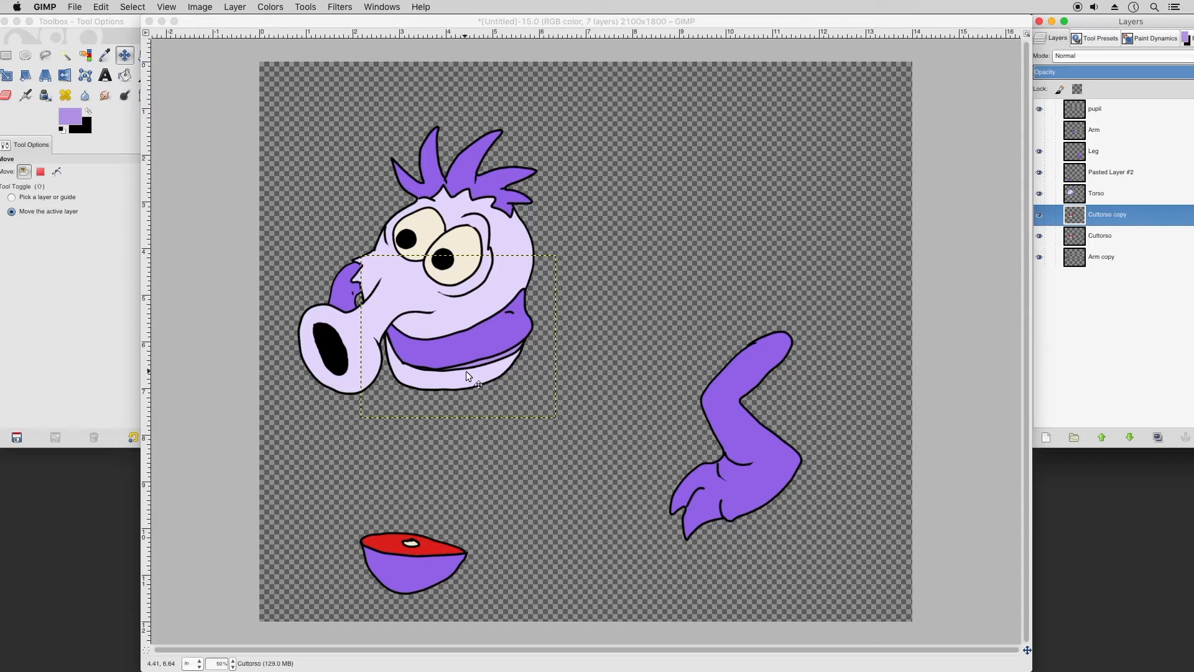
Step: Move the Cuttorso piece down below its copy as the next body segment, and duplicate its layer
{"action": "left_click", "coordinate": [1098, 235]}
{"action": "left_click_drag", "start_coordinate": [436, 382], "coordinate": [431, 404]}
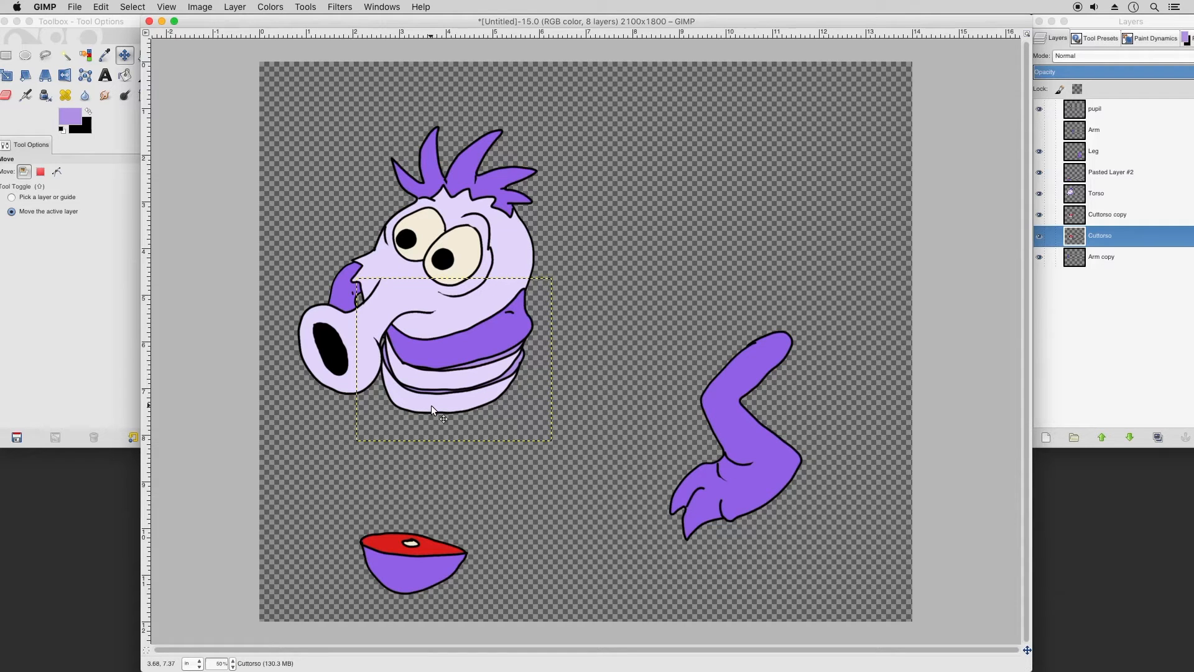
{"action": "right_click", "coordinate": [1092, 239]}
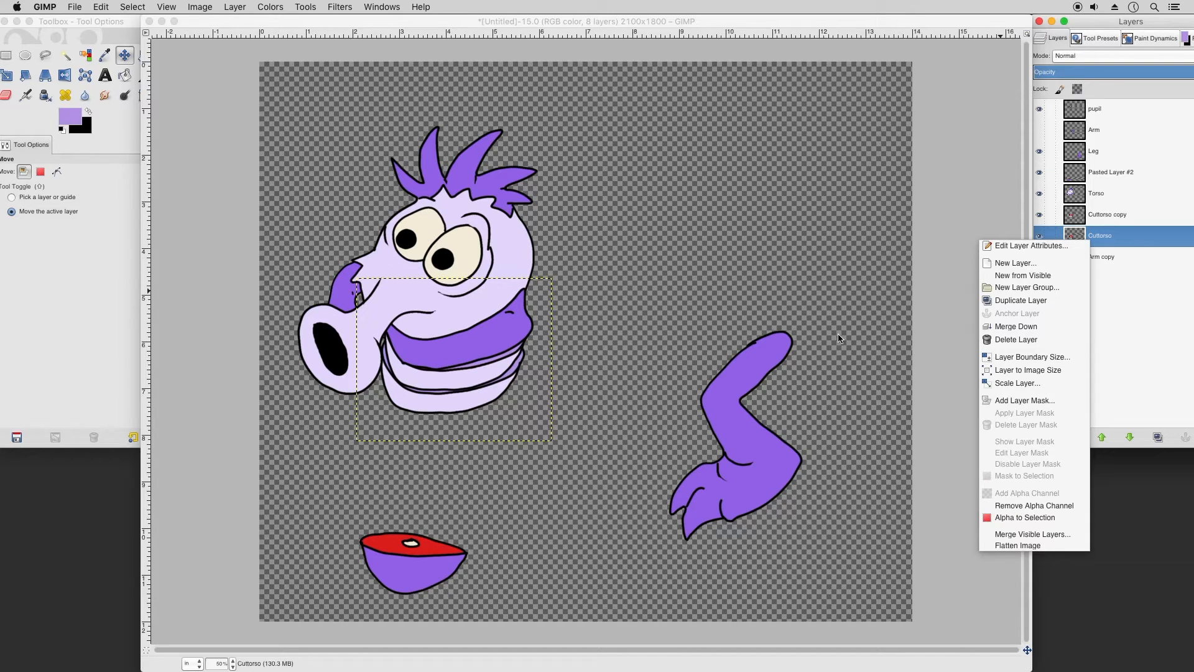
{"action": "left_click", "coordinate": [1026, 306]}
Step: Lower the Cuttorso copy #1 piece to form a third body segment, with its layer directly beneath Cuttorso
{"action": "left_click_drag", "start_coordinate": [460, 382], "coordinate": [460, 408]}
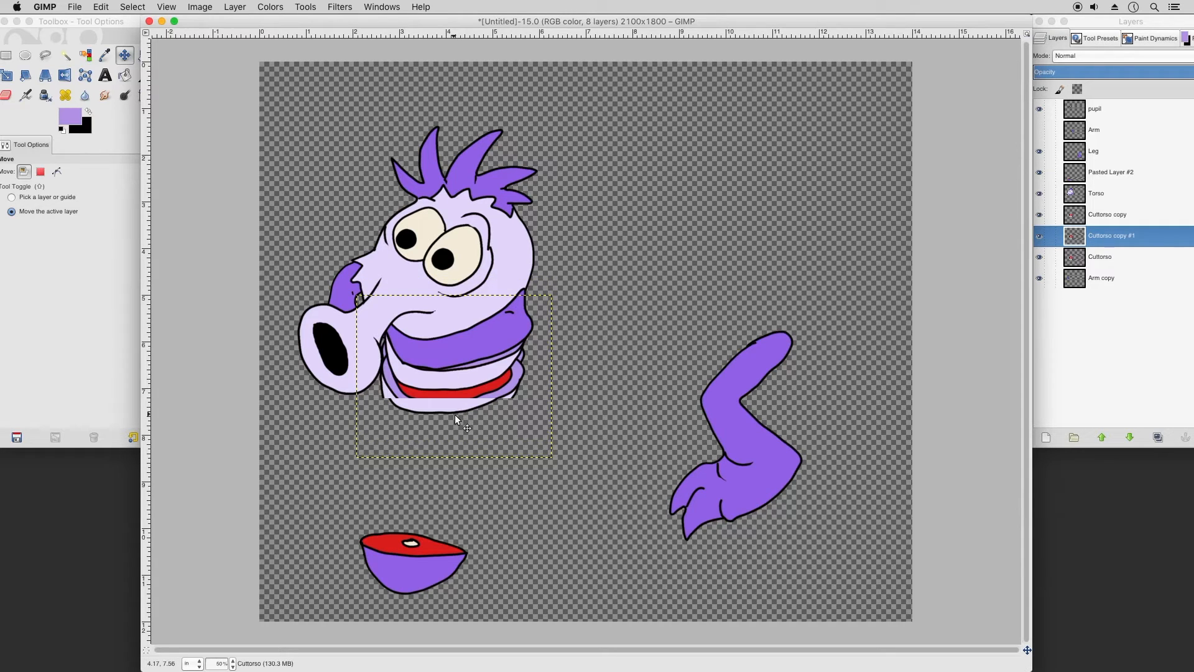
{"action": "left_click_drag", "start_coordinate": [1080, 244], "coordinate": [1093, 273]}
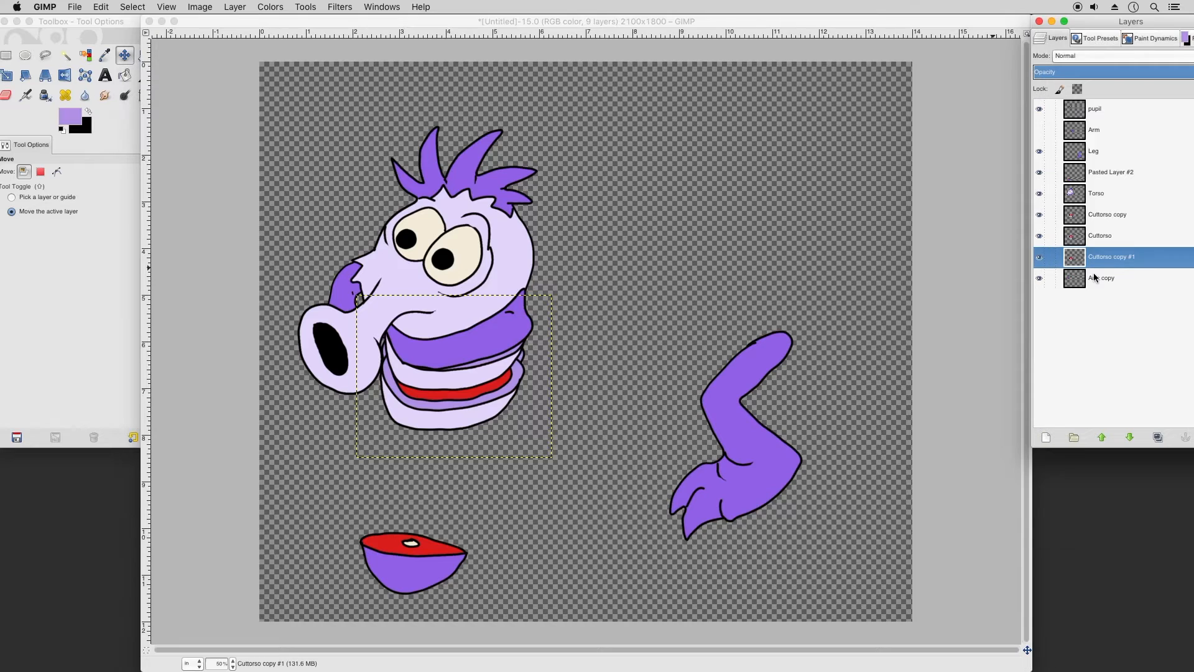
{"action": "left_click_drag", "start_coordinate": [435, 417], "coordinate": [434, 430]}
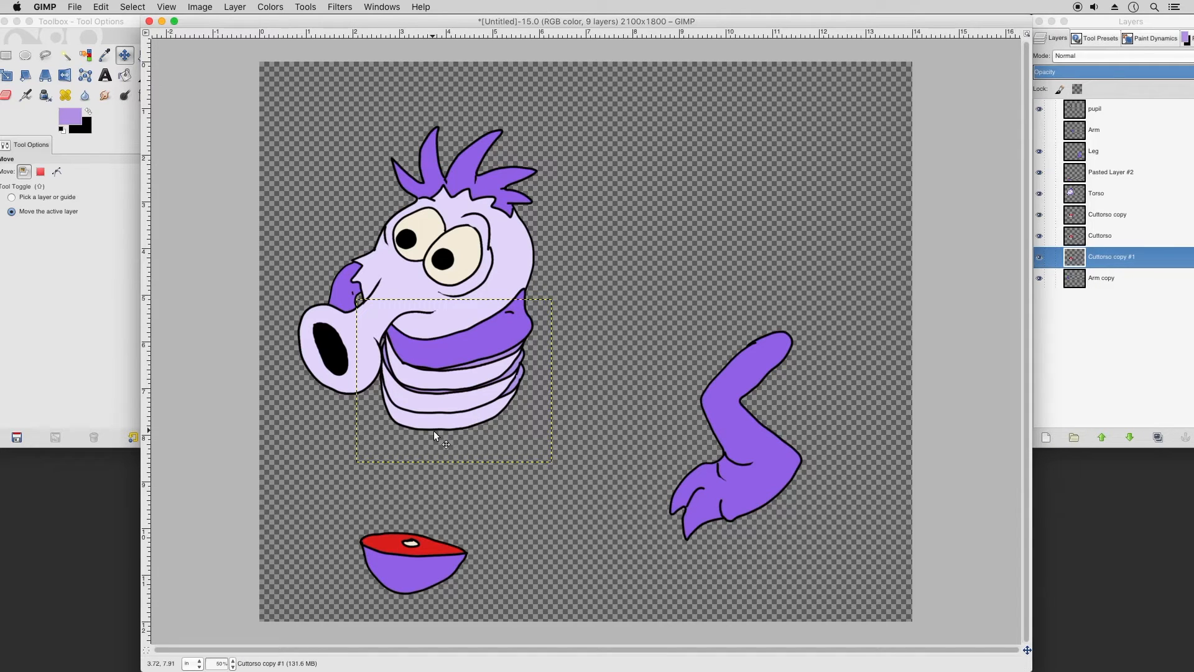
Step: Scale Cuttorso copy #1 to 3.733 × 3.120 in and shift it slightly to center it under the segment above
{"action": "left_click", "coordinate": [7, 75]}
{"action": "left_click_drag", "start_coordinate": [549, 309], "coordinate": [524, 330]}
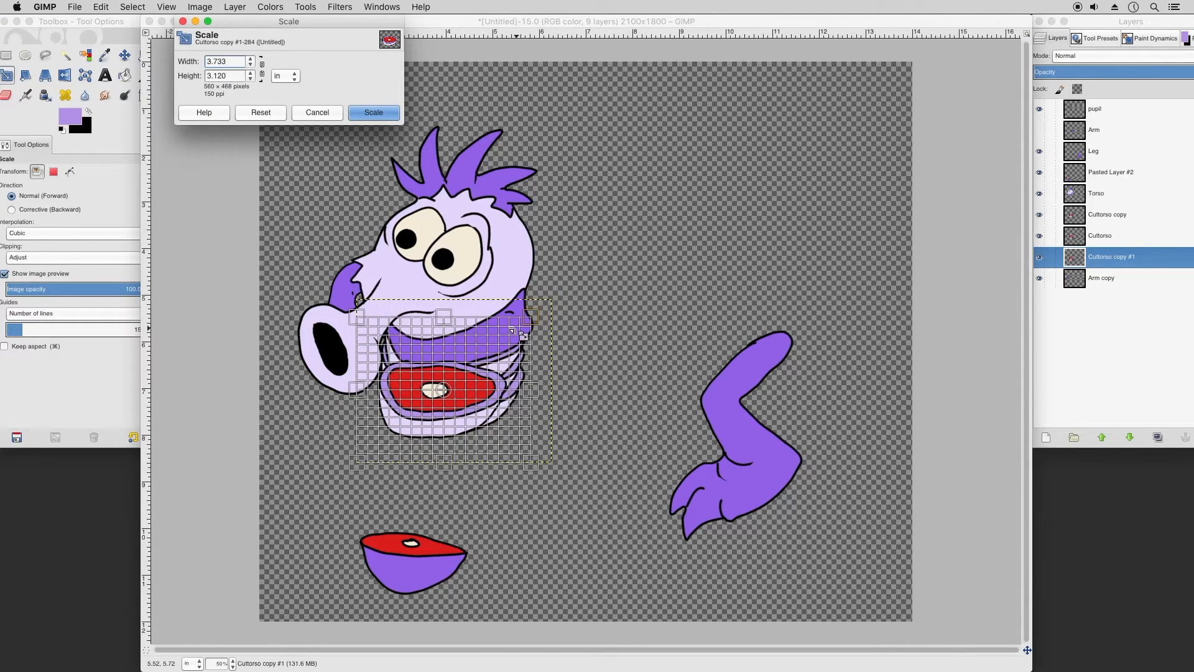
{"action": "left_click", "coordinate": [373, 113]}
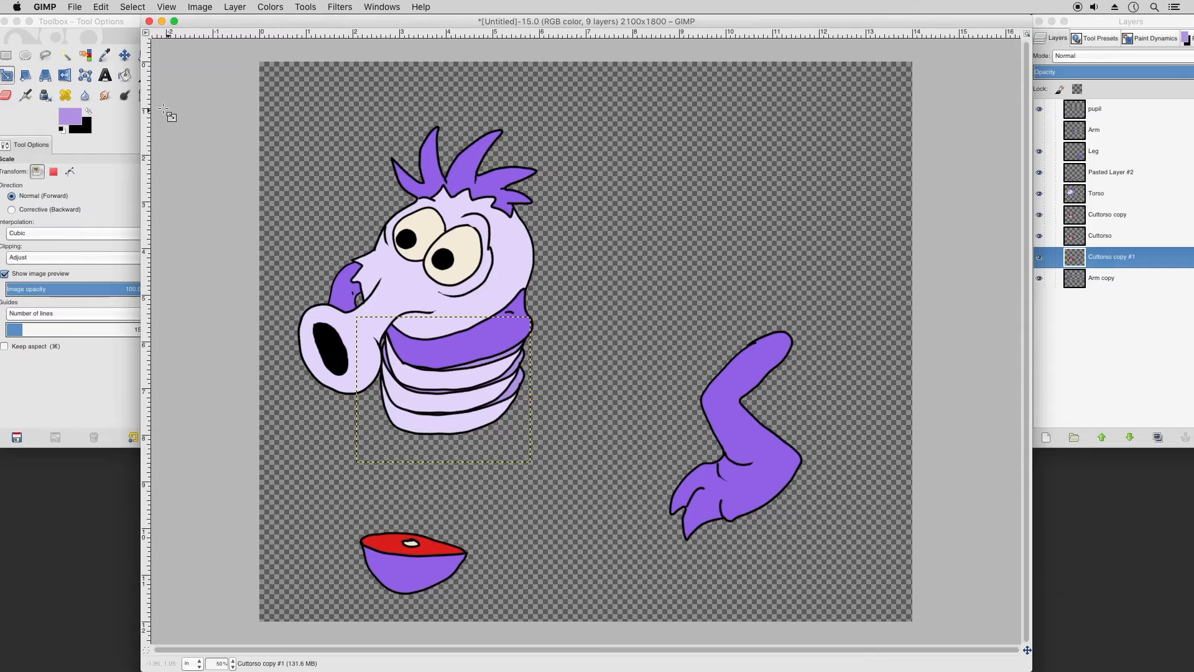
{"action": "key", "text": "m"}
{"action": "left_click_drag", "start_coordinate": [452, 425], "coordinate": [468, 421]}
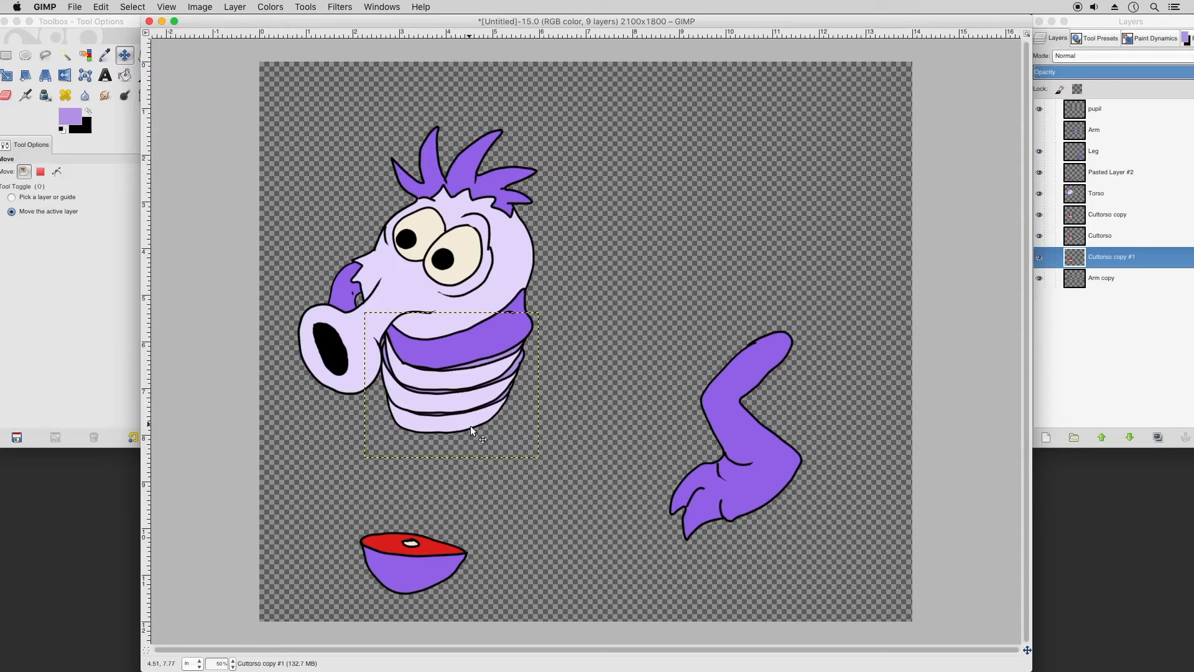
Step: Rename the Pasted Layer #2 layer as torsobottom
{"action": "left_click", "coordinate": [1103, 278]}
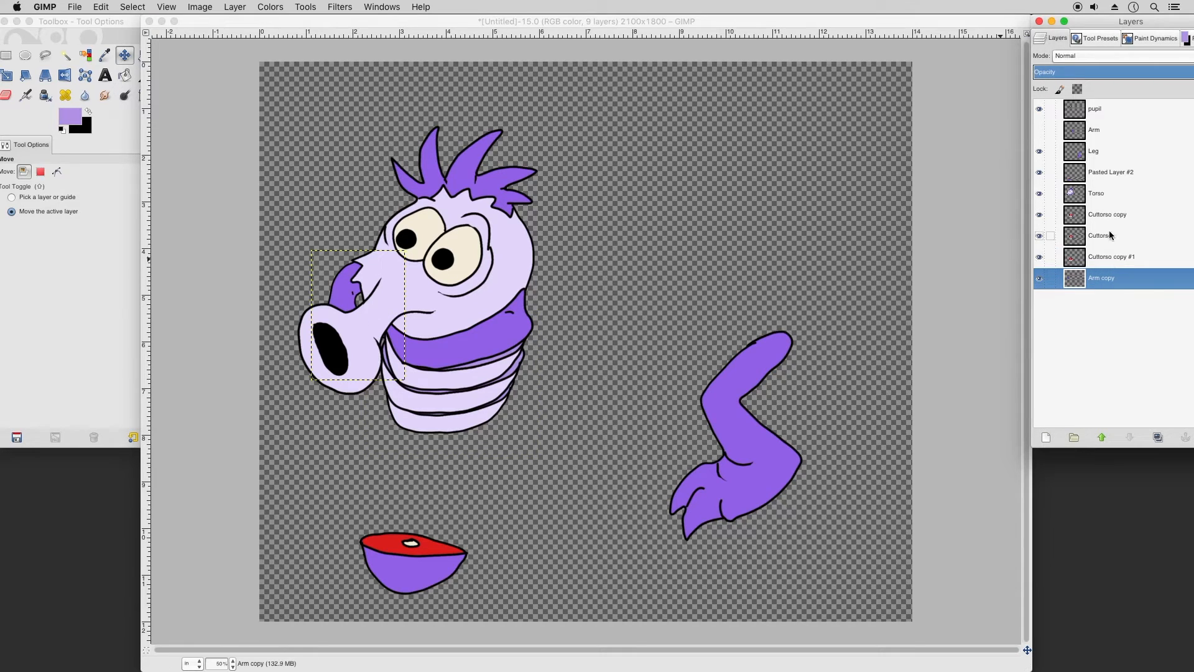
{"action": "left_click", "coordinate": [1107, 199]}
{"action": "double_click", "coordinate": [1101, 171]}
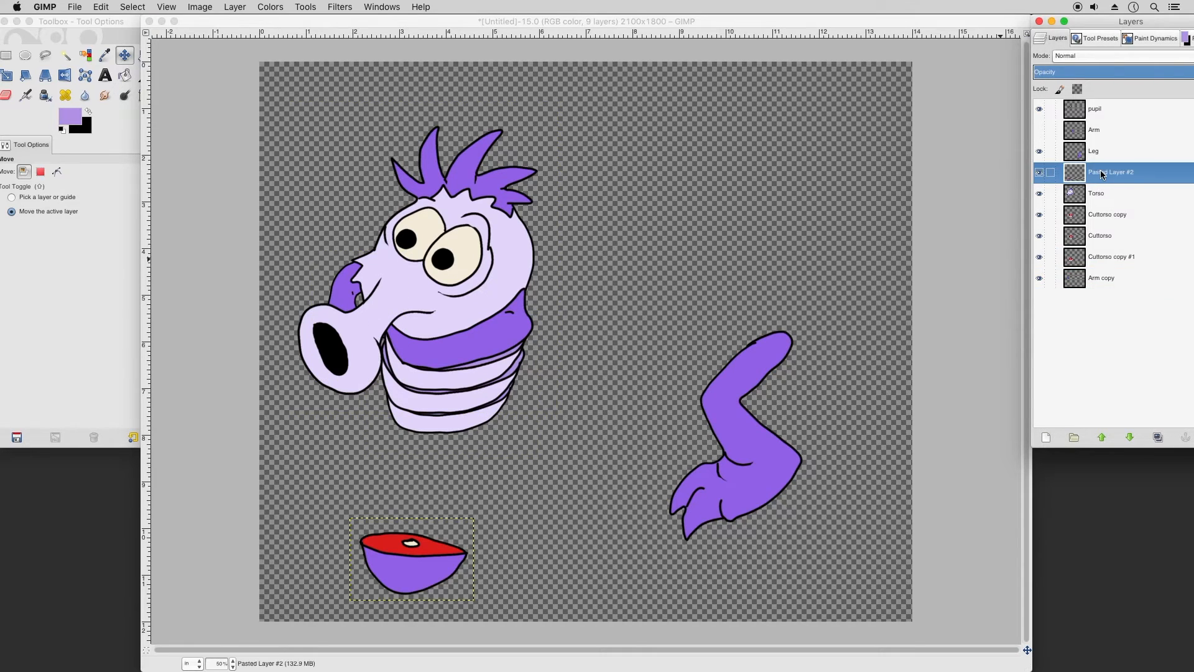
{"action": "type", "text": "torsobottom"}
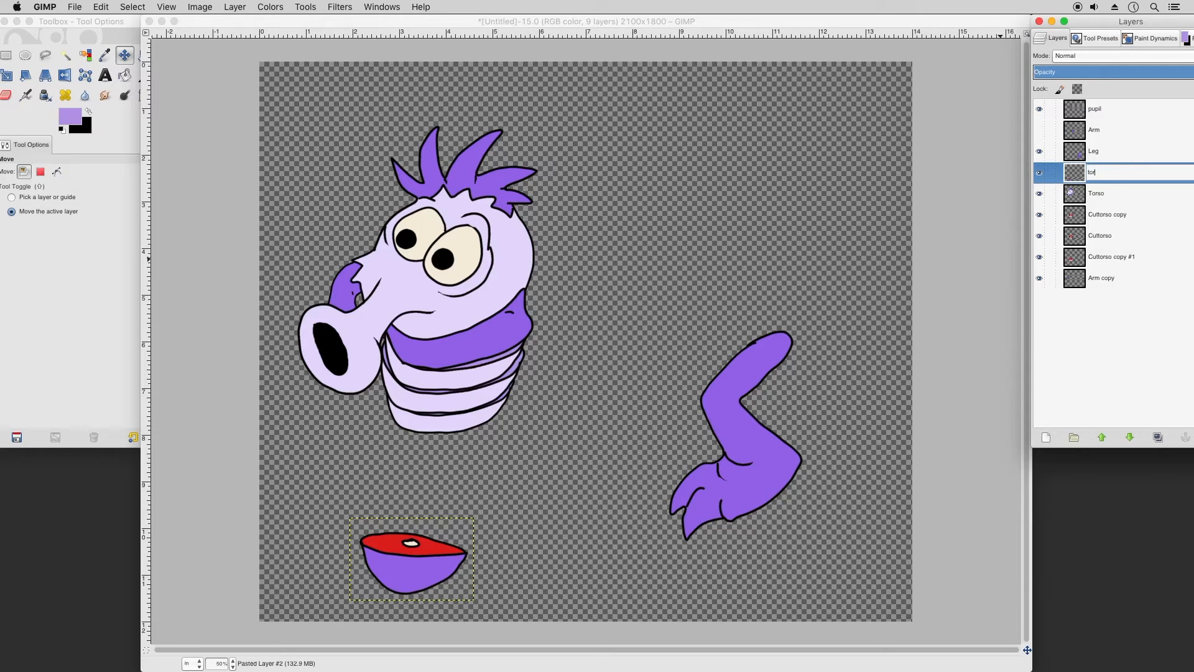
{"action": "key", "text": "Return"}
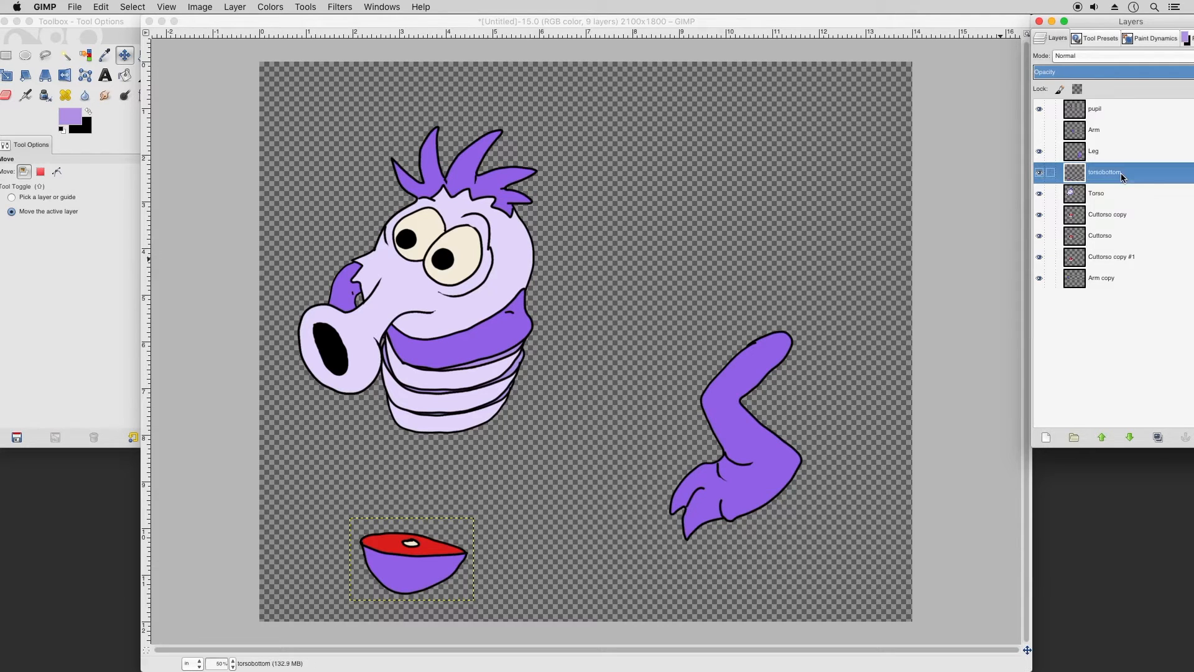
Step: Place the torsobottom layer directly below Cuttorso copy #1 and position its piece at the lower end of the body
{"action": "left_click_drag", "start_coordinate": [1123, 178], "coordinate": [1105, 257]}
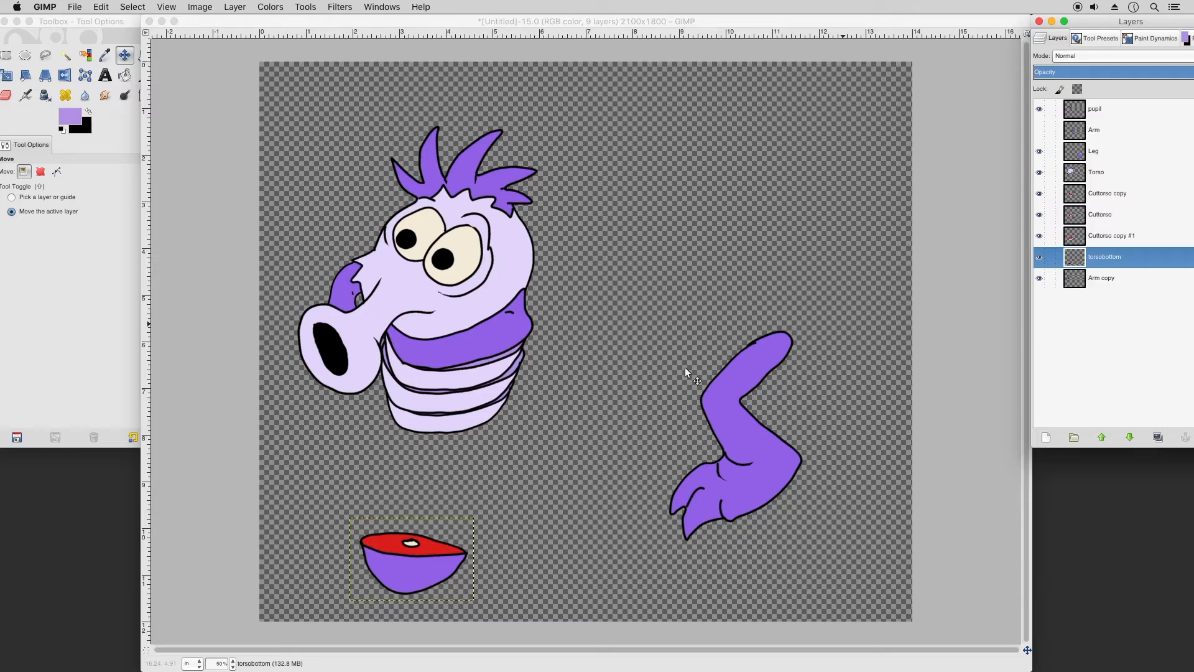
{"action": "left_click_drag", "start_coordinate": [468, 552], "coordinate": [474, 432]}
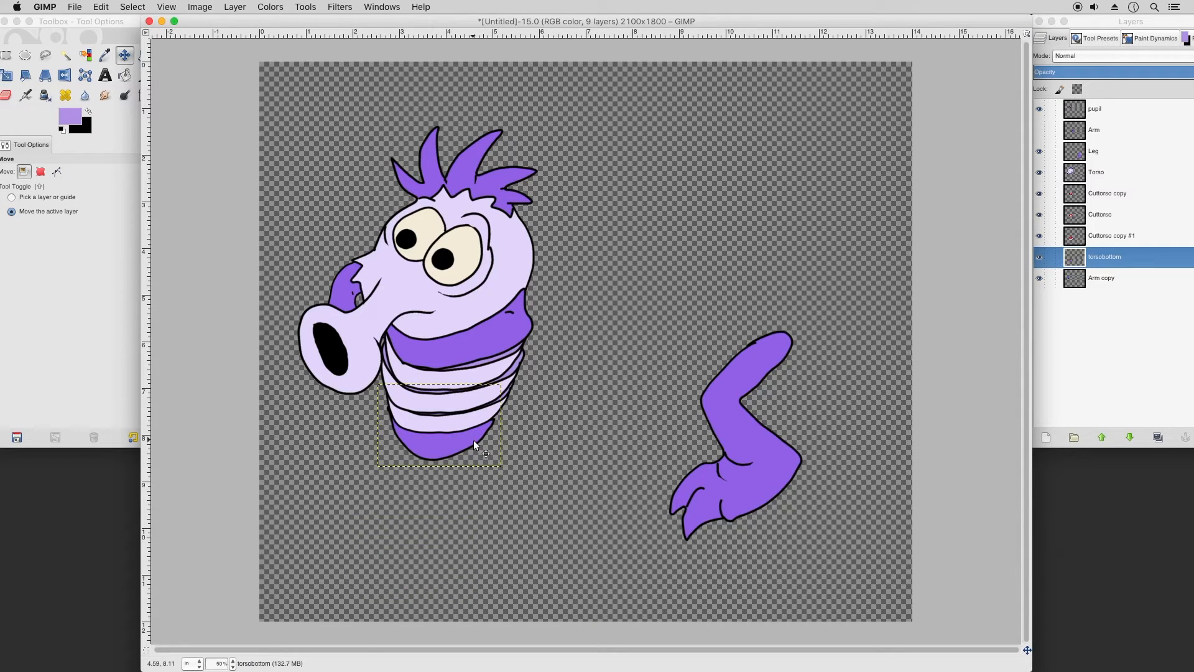
Step: Bucket-fill the light band of the Cuttorso segment with the darker body purple
{"action": "left_click", "coordinate": [1110, 236]}
{"action": "left_click", "coordinate": [1093, 213]}
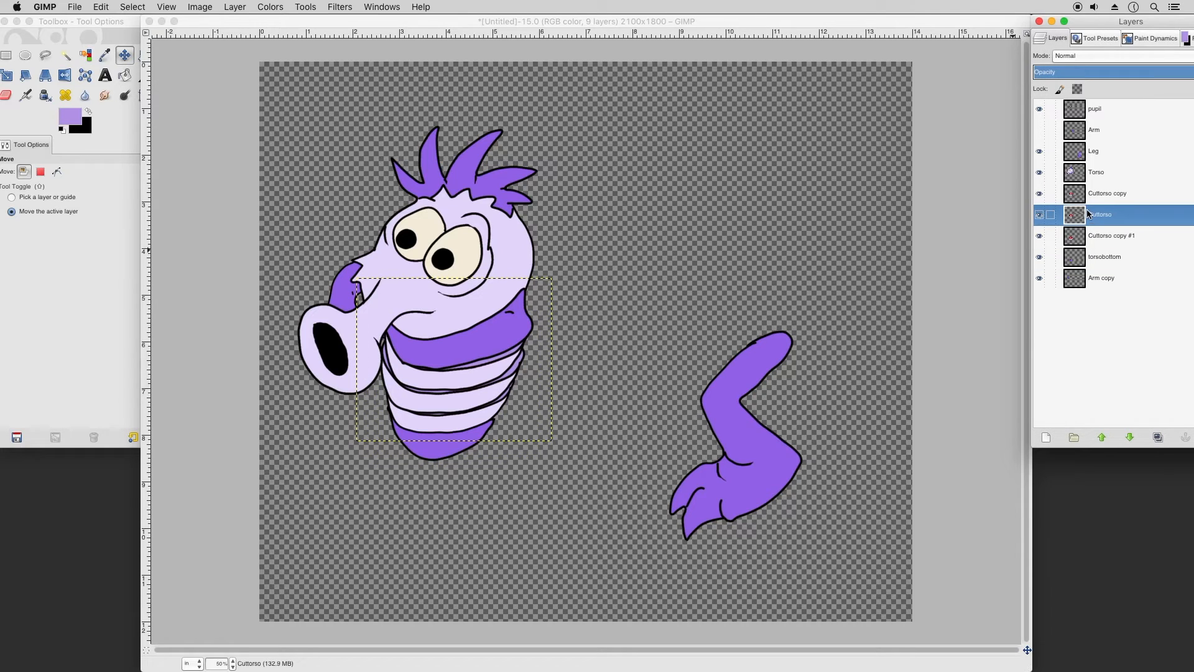
{"action": "left_click", "coordinate": [1039, 214]}
{"action": "left_click", "coordinate": [1039, 214]}
{"action": "key", "text": "shift+b"}
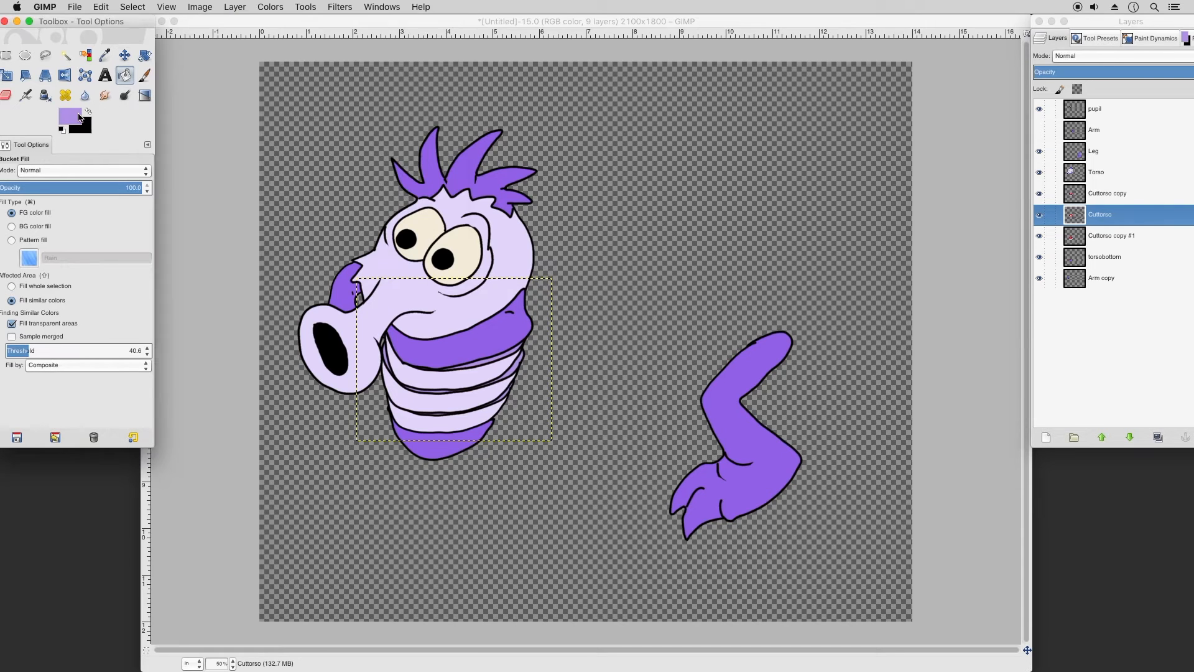
{"action": "left_click", "coordinate": [79, 118]}
{"action": "left_click", "coordinate": [419, 201]}
{"action": "left_click", "coordinate": [453, 397]}
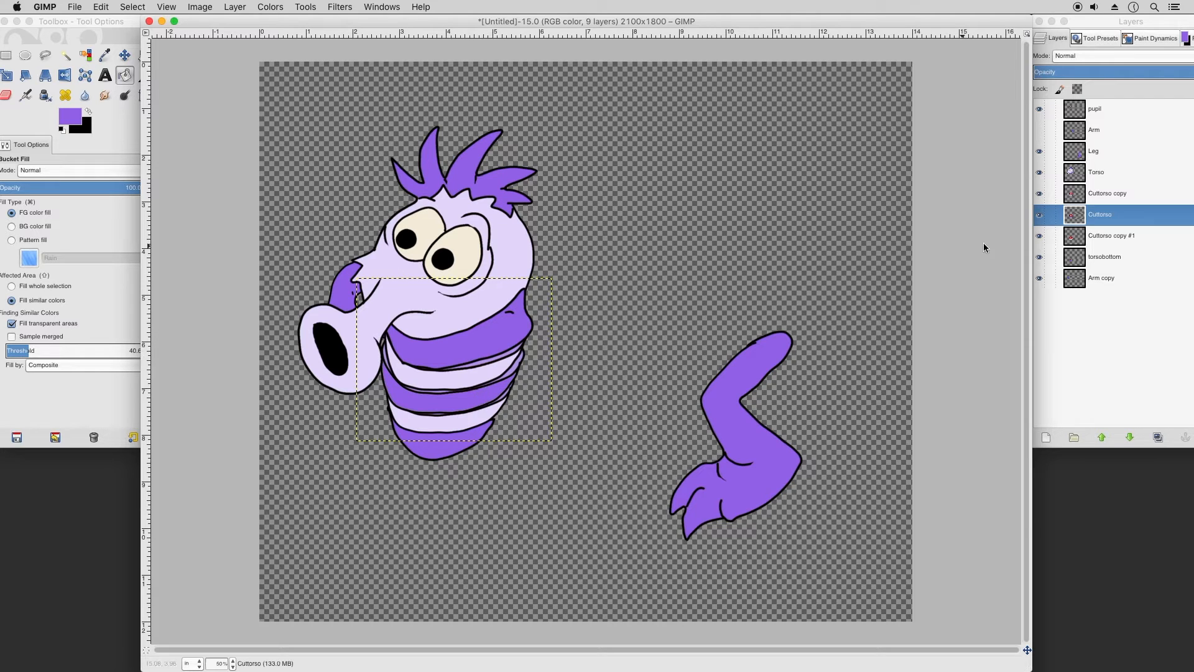
Step: Try placing the Leg piece against the body, with its upper end over the lower torso segments
{"action": "left_click", "coordinate": [1096, 212]}
{"action": "left_click", "coordinate": [1094, 168]}
{"action": "left_click", "coordinate": [1103, 132]}
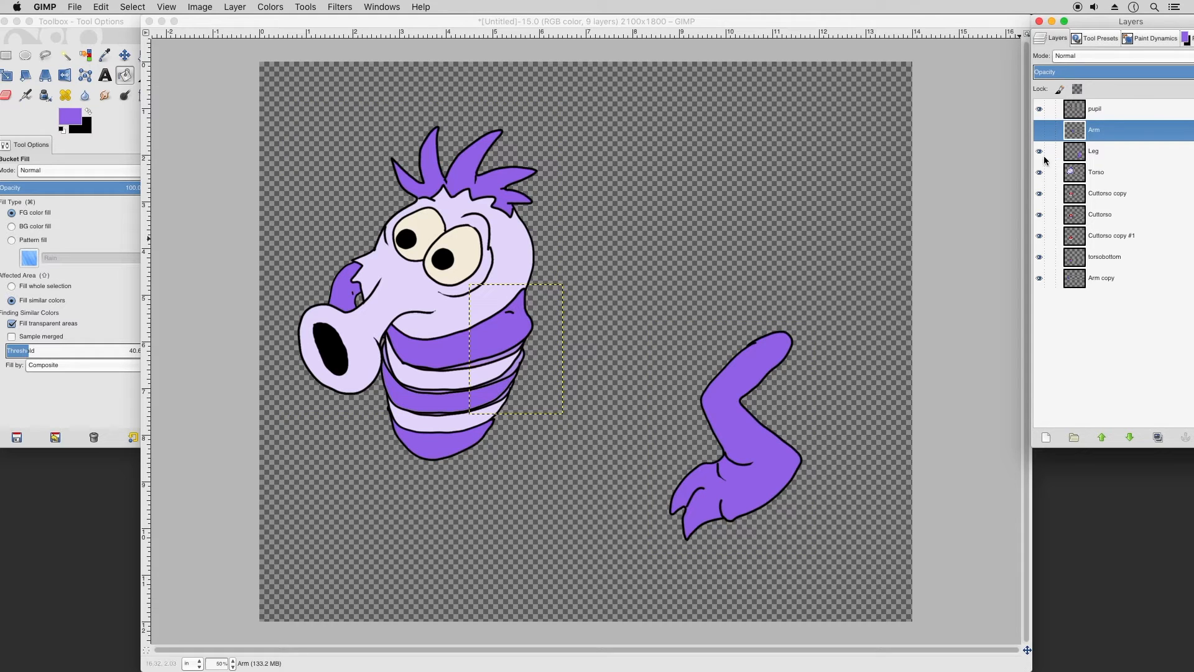
{"action": "left_click", "coordinate": [1100, 153]}
{"action": "key", "text": "m"}
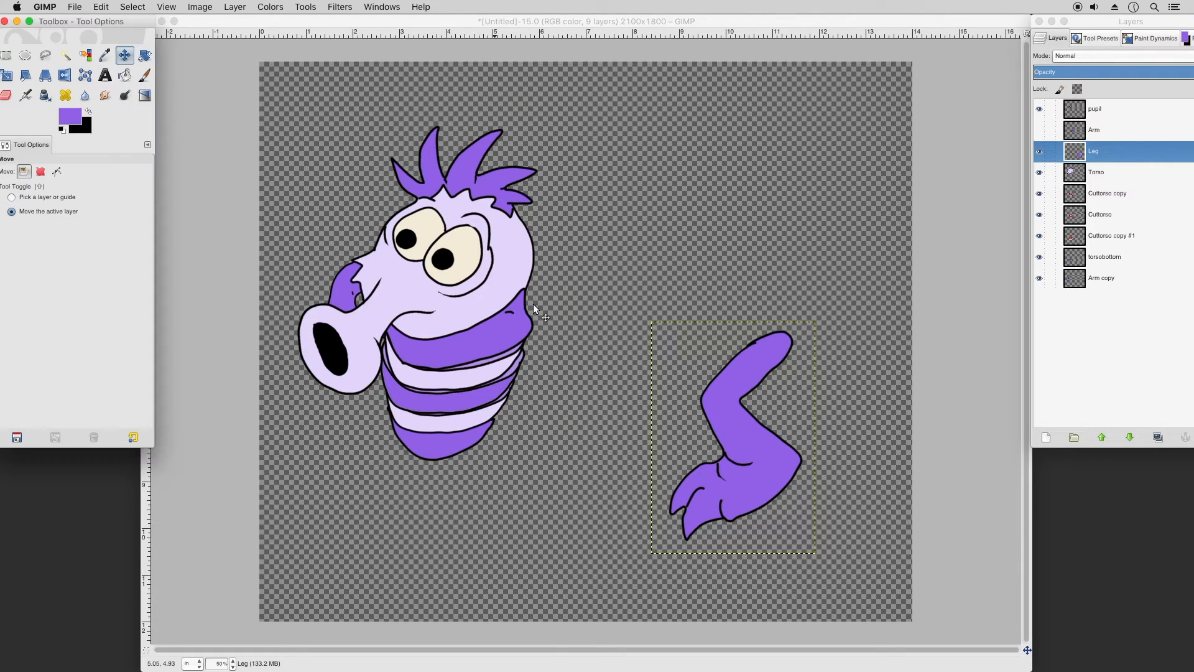
{"action": "left_click_drag", "start_coordinate": [717, 374], "coordinate": [463, 432]}
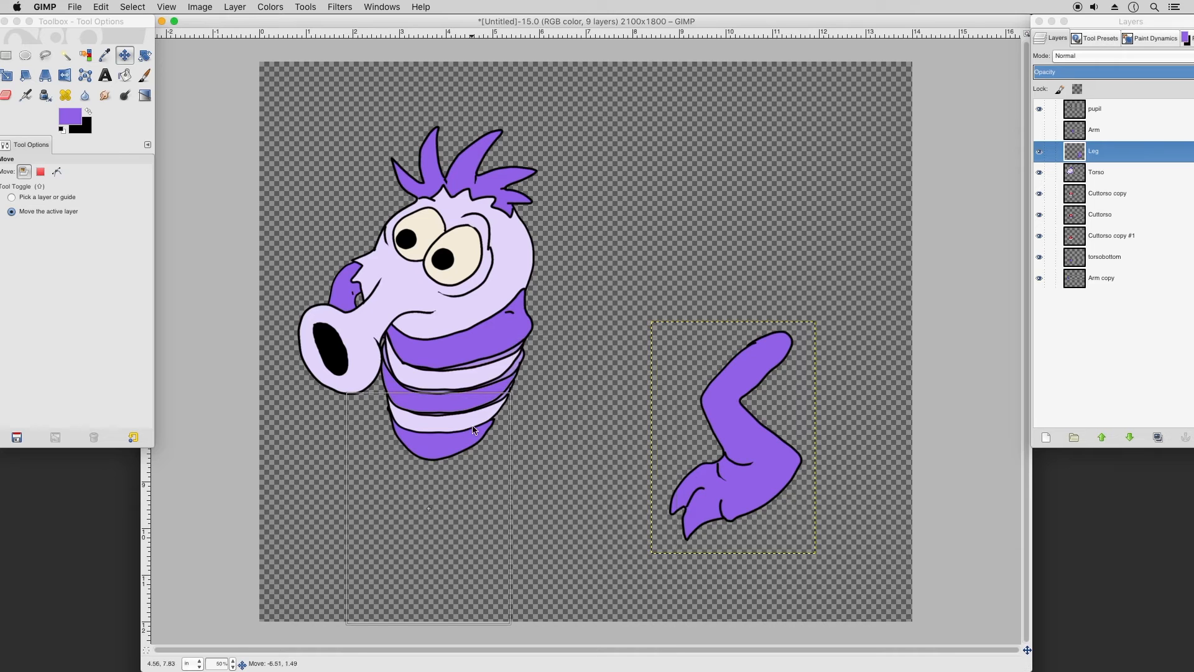
{"action": "mouse_move", "coordinate": [482, 425]}
{"action": "left_mouse_down"}
{"action": "mouse_move", "coordinate": [483, 440]}
{"action": "mouse_move", "coordinate": [483, 424]}
{"action": "left_mouse_up"}
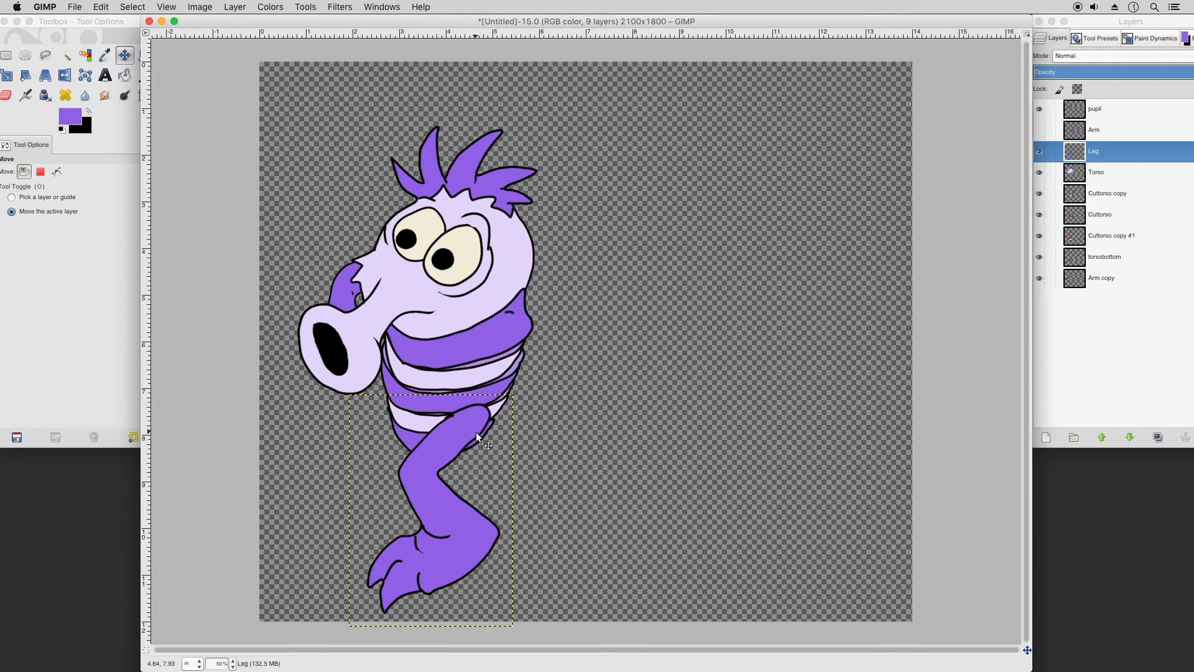
Step: Move the Leg piece to the empty area beside the body and show the Arm layer again
{"action": "left_click_drag", "start_coordinate": [475, 432], "coordinate": [696, 394]}
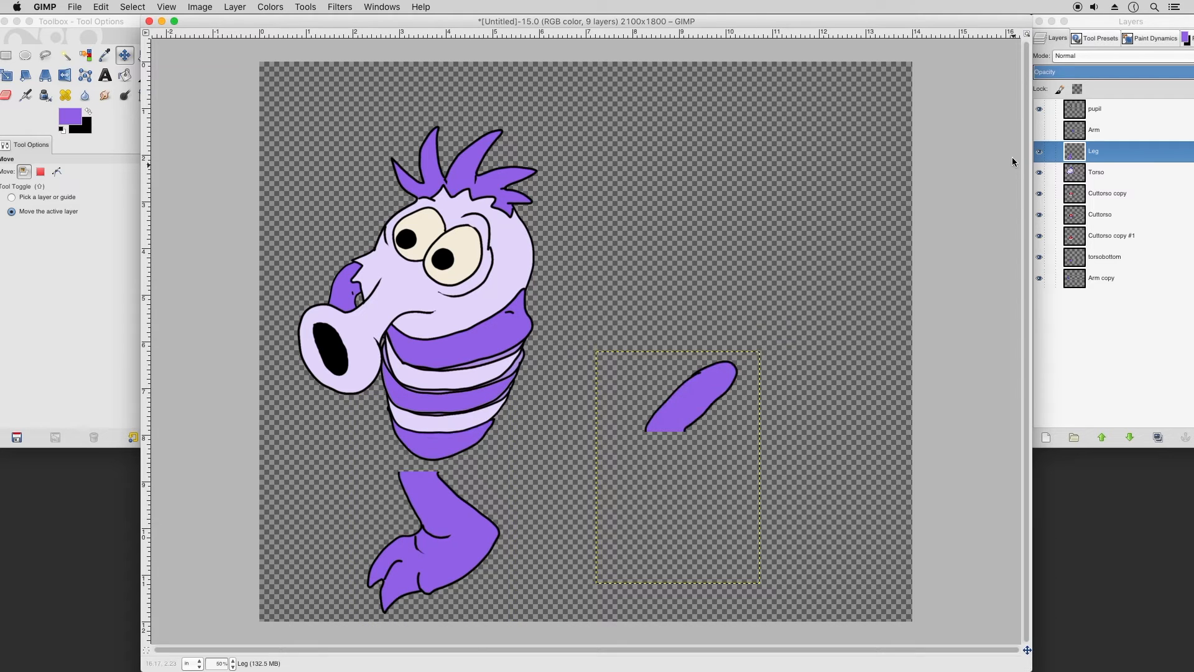
{"action": "left_click", "coordinate": [1039, 130]}
{"action": "left_click", "coordinate": [1047, 131]}
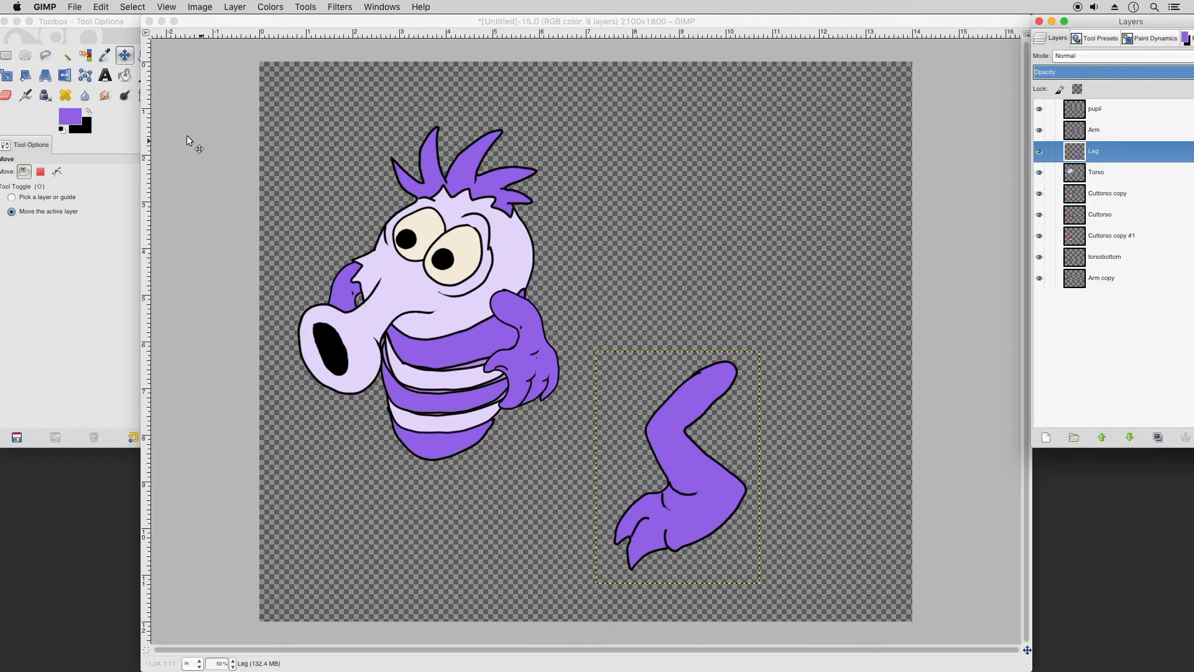
Step: Scale the Leg layer to 2.560 × 4.187 in and move it slightly closer to the body
{"action": "left_click", "coordinate": [8, 79]}
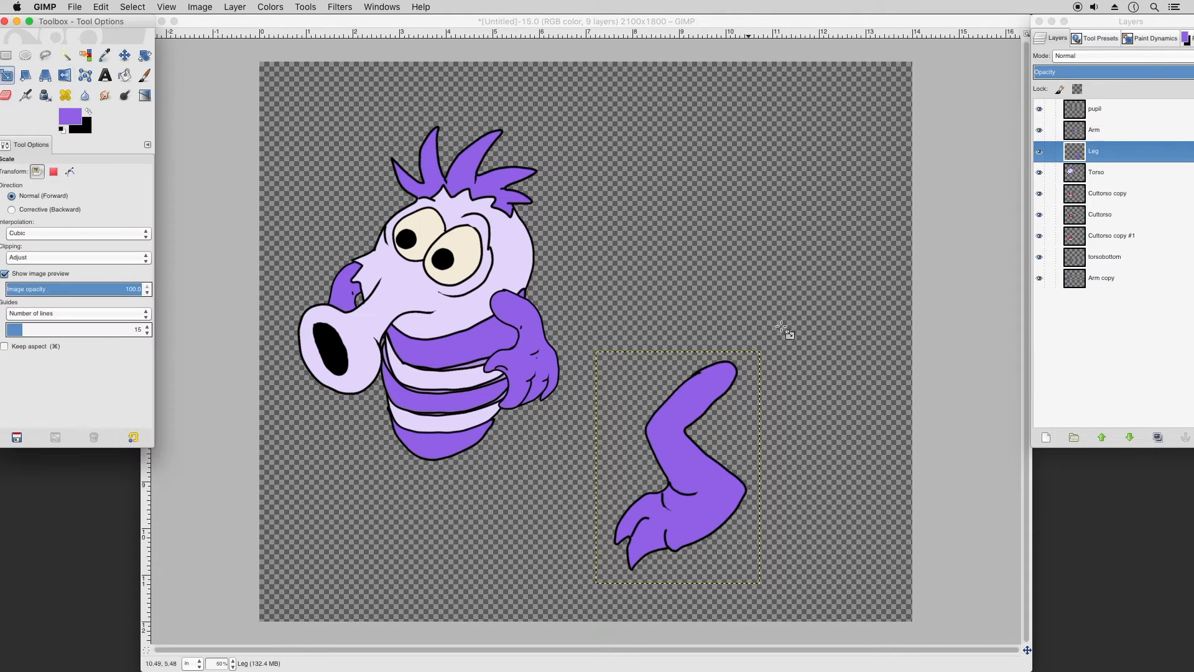
{"action": "left_click", "coordinate": [759, 359]}
{"action": "left_click_drag", "start_coordinate": [736, 399], "coordinate": [723, 406]}
{"action": "left_click", "coordinate": [363, 123]}
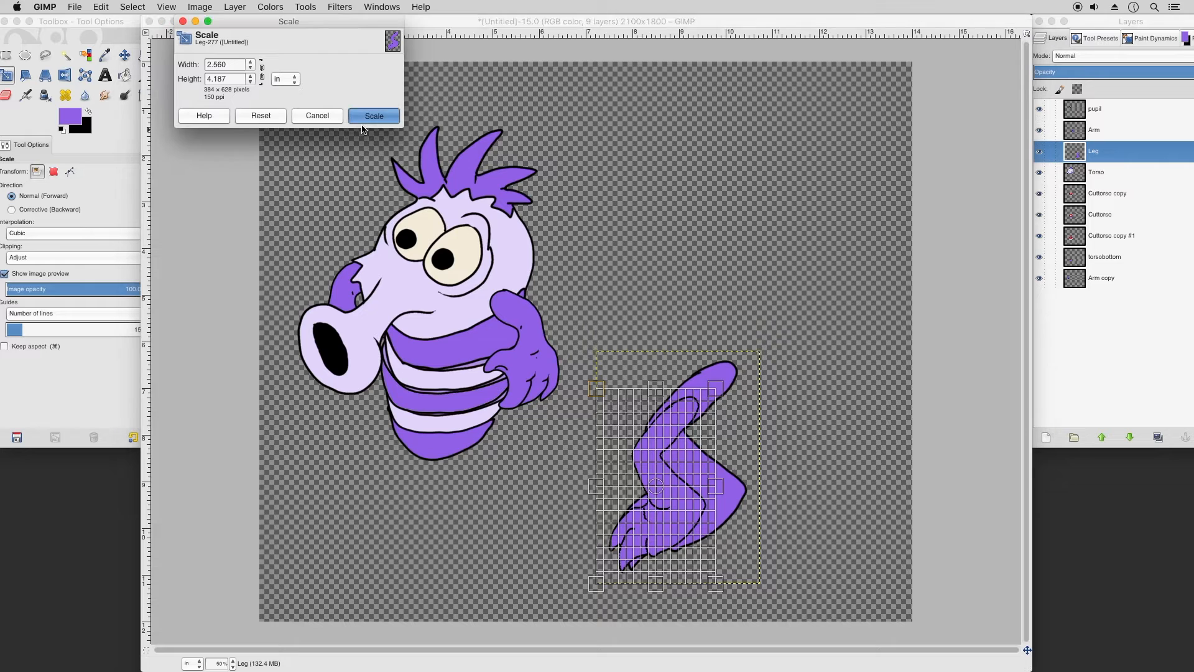
{"action": "left_click", "coordinate": [367, 118]}
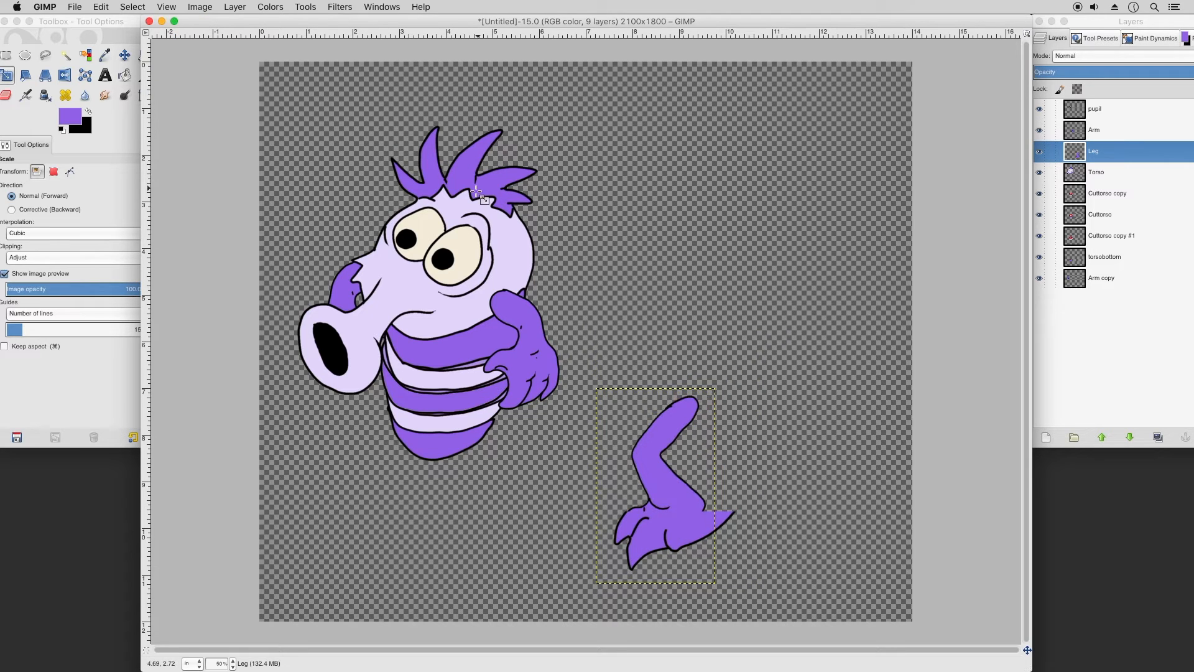
{"action": "left_click", "coordinate": [116, 55]}
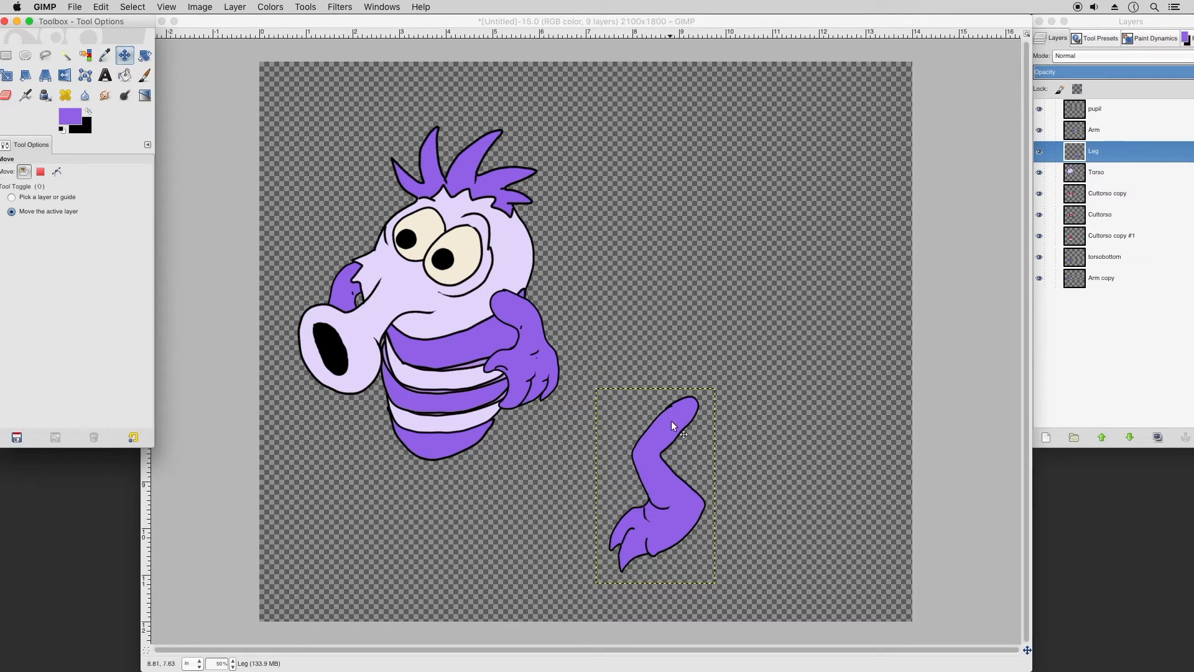
{"action": "mouse_move", "coordinate": [673, 429]}
{"action": "left_mouse_down"}
{"action": "mouse_move", "coordinate": [594, 435]}
{"action": "mouse_move", "coordinate": [652, 419]}
{"action": "left_mouse_up"}
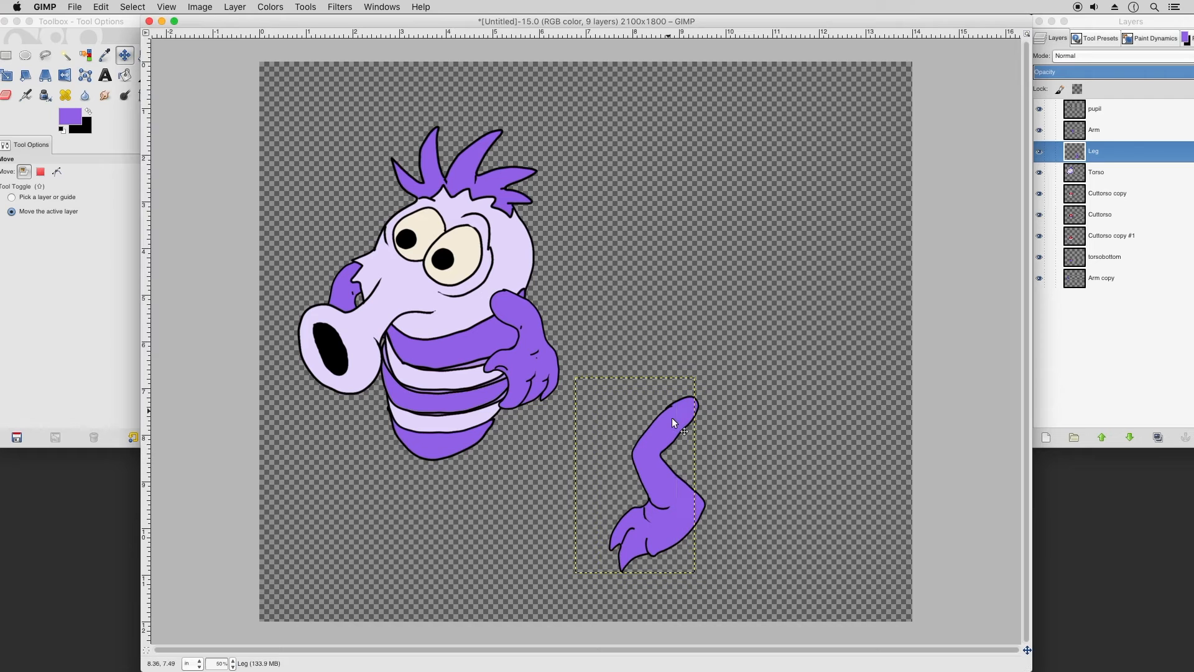
Step: Go through the layers from Torso to Arm copy to check which body piece each holds, ending on the Leg layer
{"action": "left_click", "coordinate": [1095, 174]}
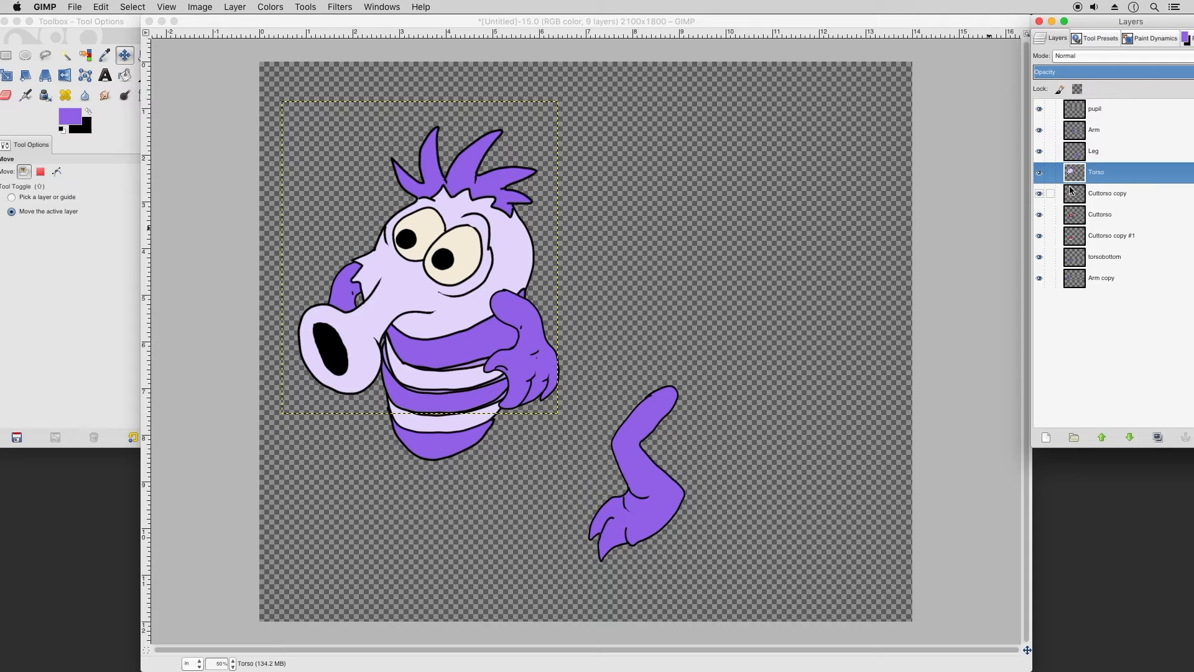
{"action": "left_click", "coordinate": [1090, 214]}
{"action": "left_click", "coordinate": [1090, 236]}
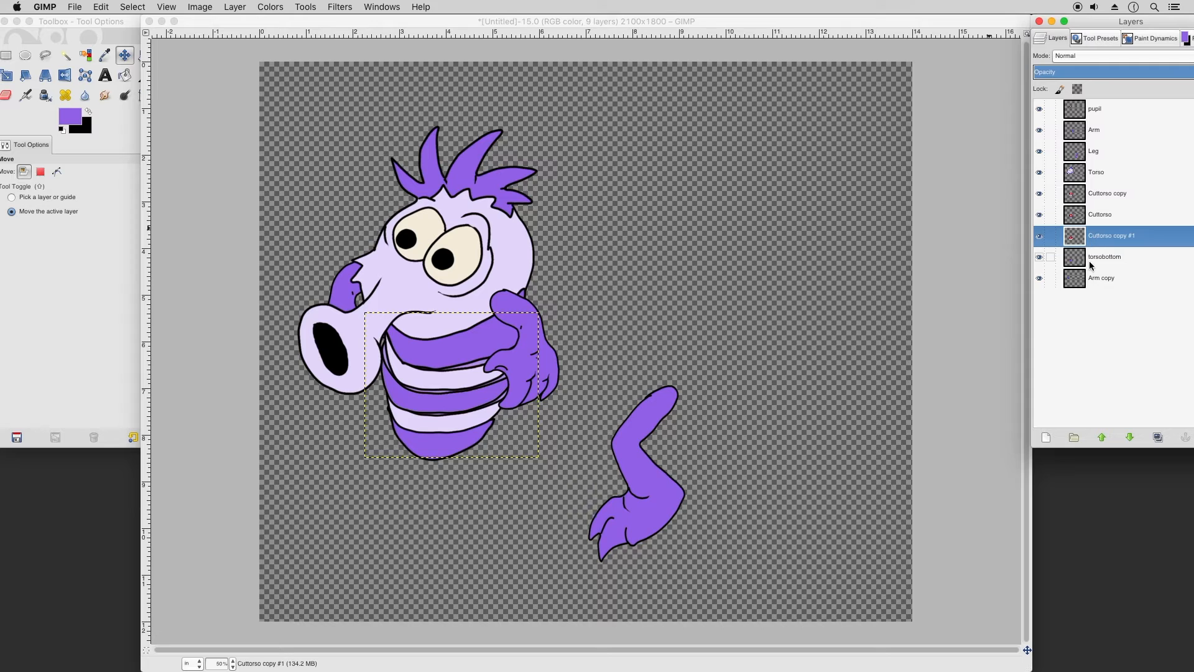
{"action": "left_click", "coordinate": [1088, 259]}
{"action": "left_click", "coordinate": [1083, 280]}
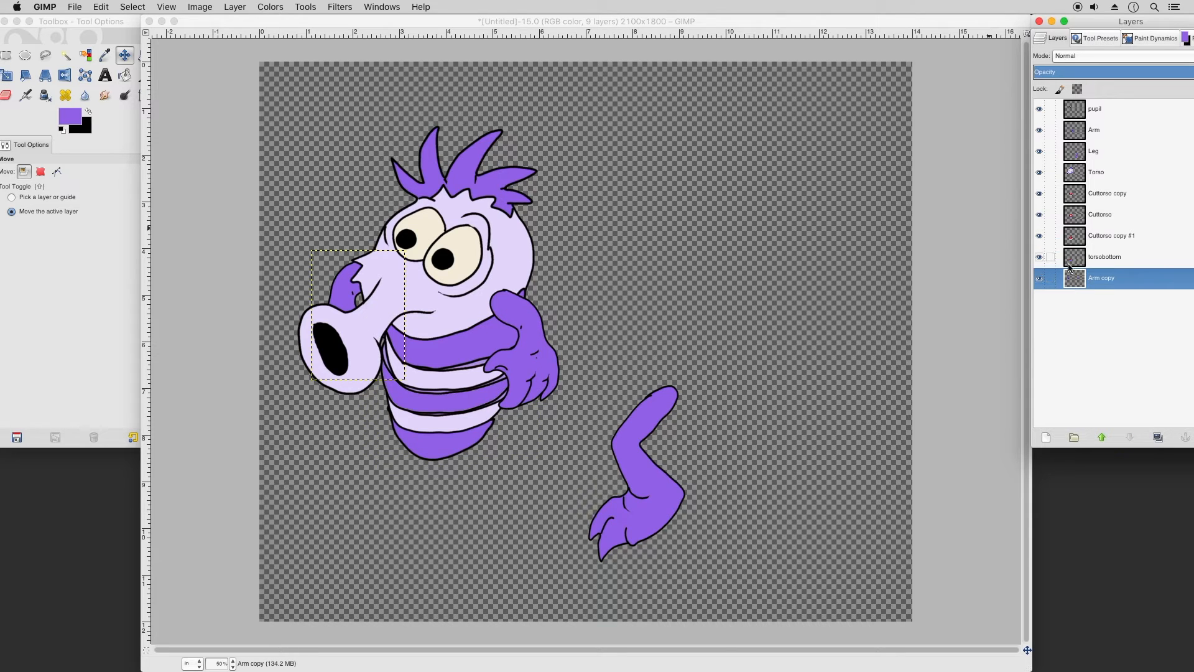
{"action": "left_click", "coordinate": [1086, 235]}
{"action": "left_click", "coordinate": [1087, 214]}
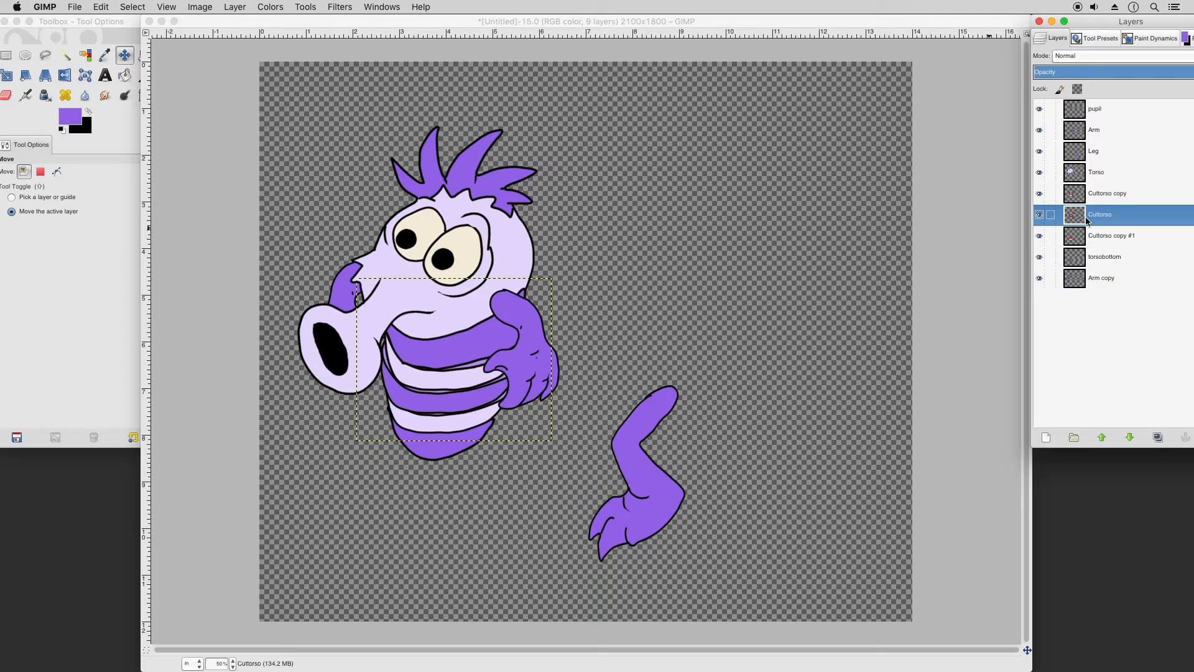
{"action": "left_click", "coordinate": [1087, 193]}
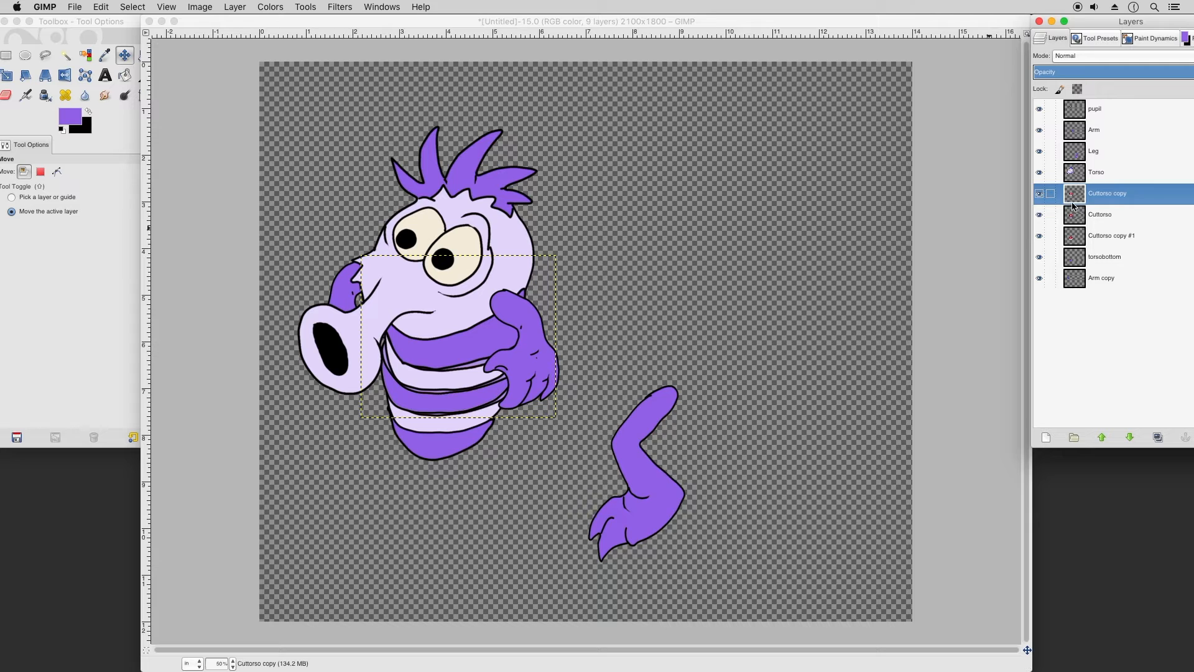
{"action": "left_click", "coordinate": [1092, 180]}
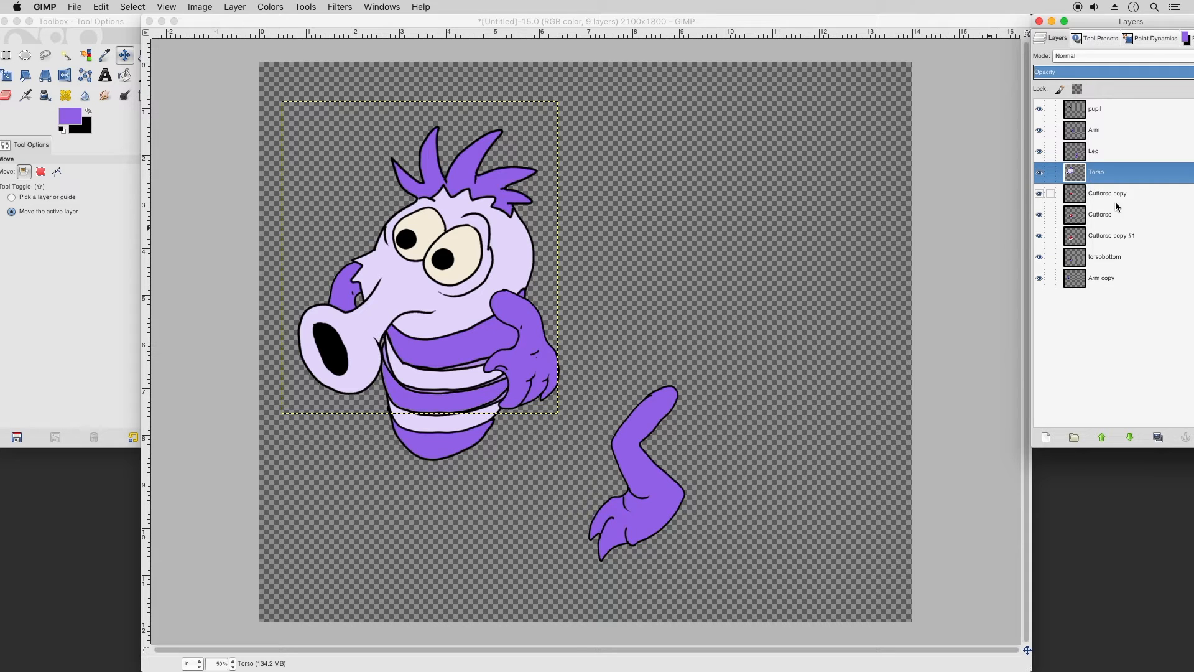
{"action": "left_click", "coordinate": [1100, 153]}
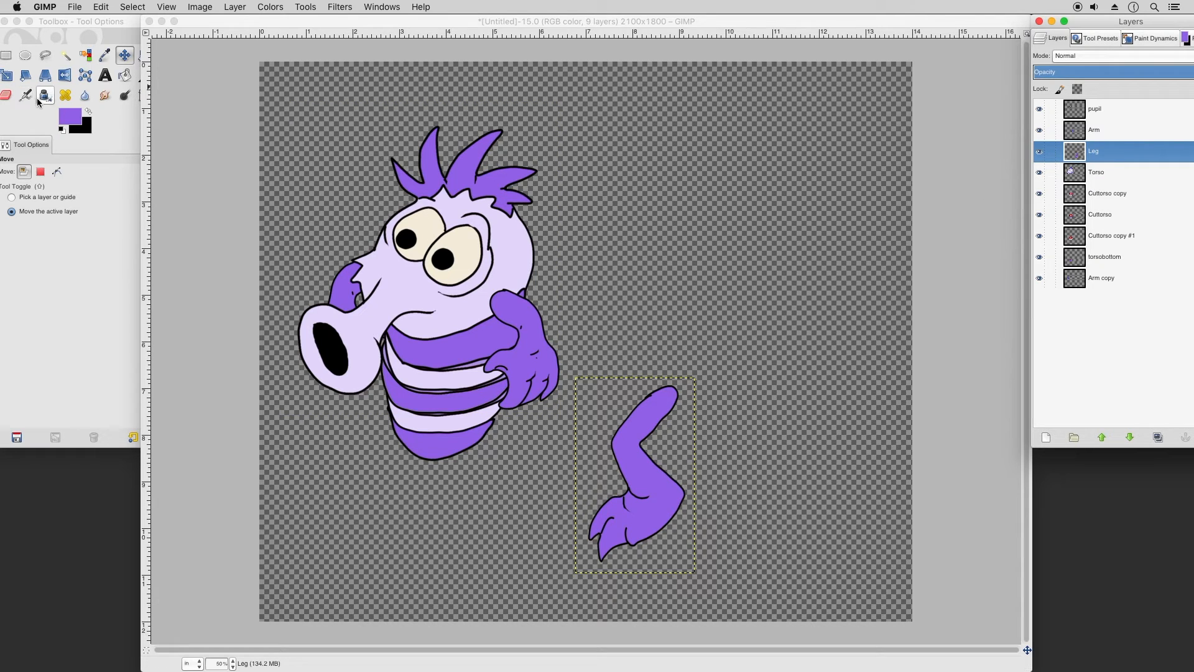
{"action": "left_click", "coordinate": [105, 95]}
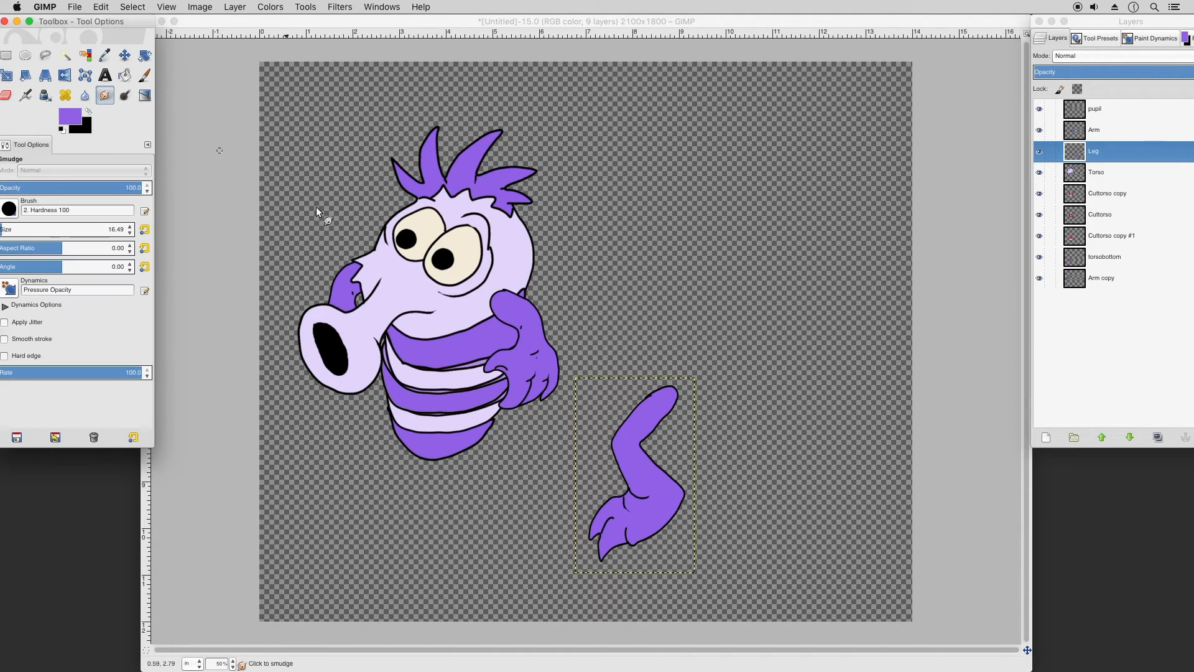
{"action": "left_click", "coordinate": [656, 396]}
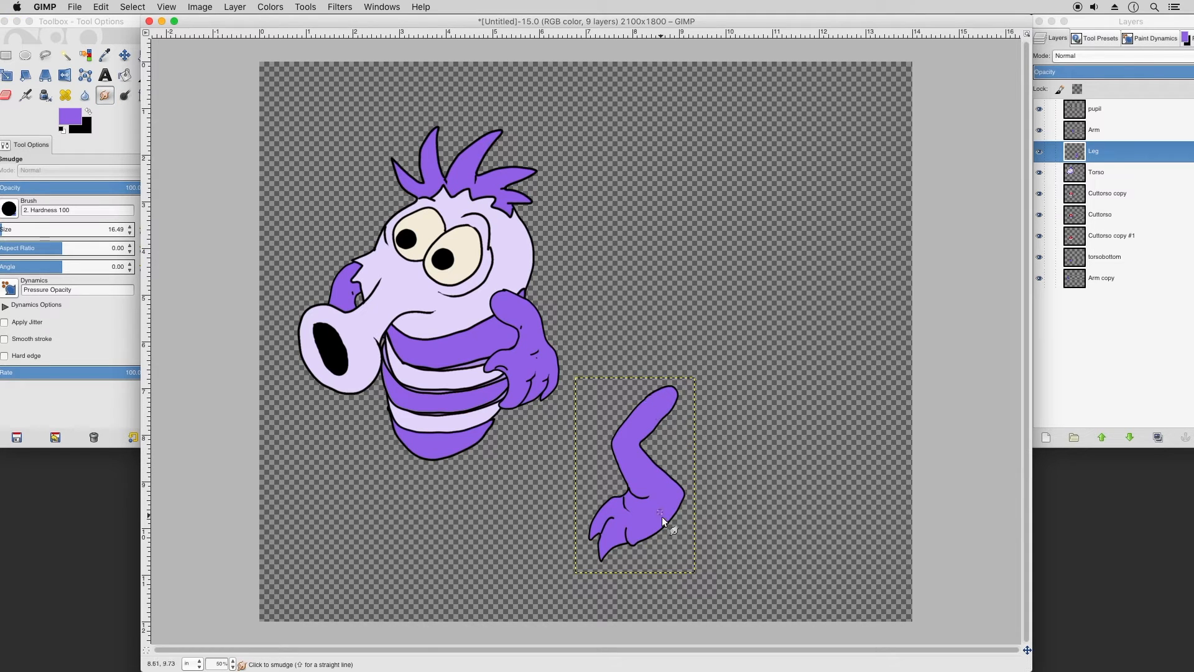
{"action": "left_click", "coordinate": [1105, 154]}
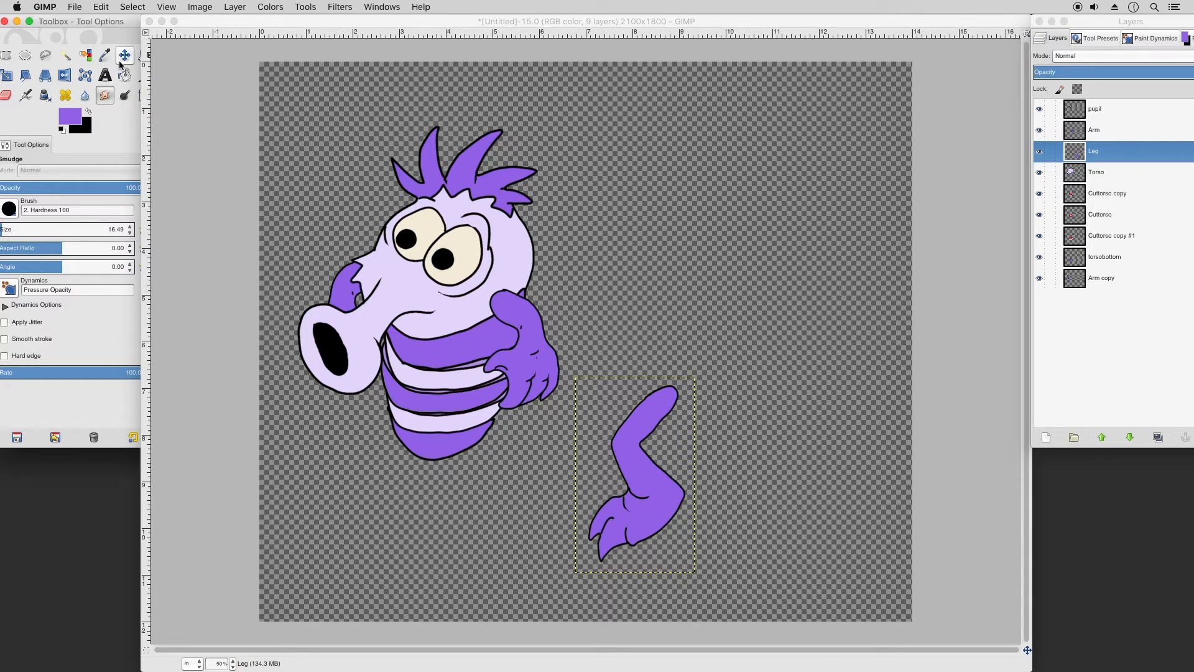
{"action": "key", "text": "m"}
Step: Link the Cuttorso and Cuttorso copy #1 layers, leaving torsobottom unlinked, and make Cuttorso the active layer
{"action": "left_click", "coordinate": [1106, 173]}
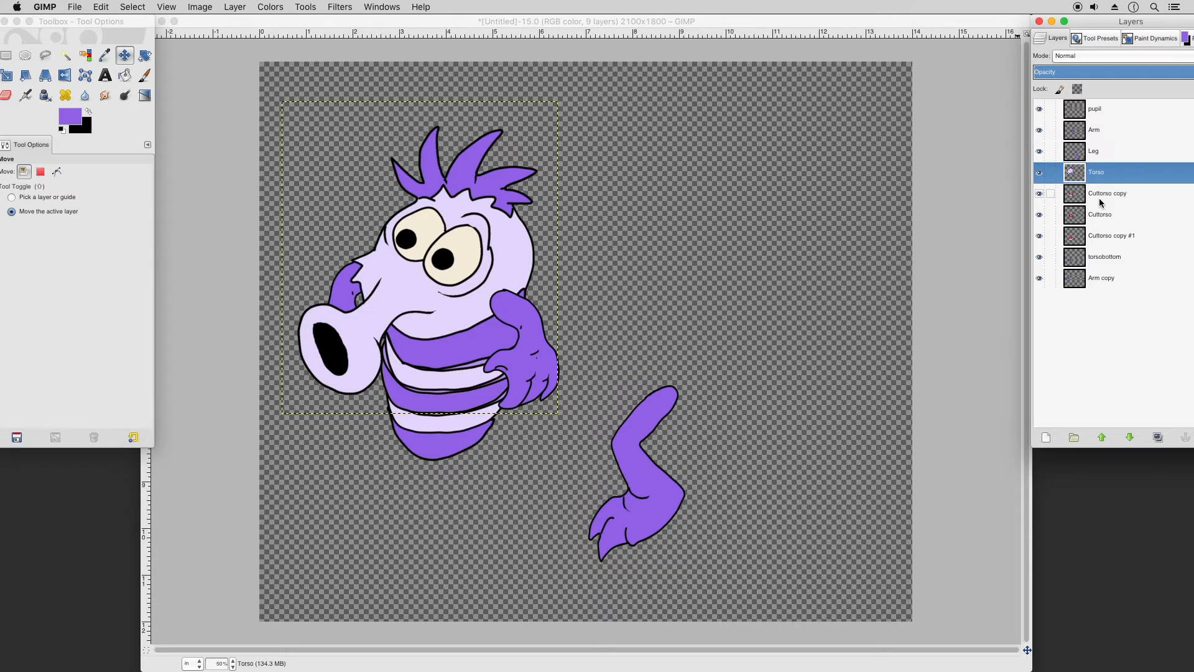
{"action": "left_click", "coordinate": [1102, 199]}
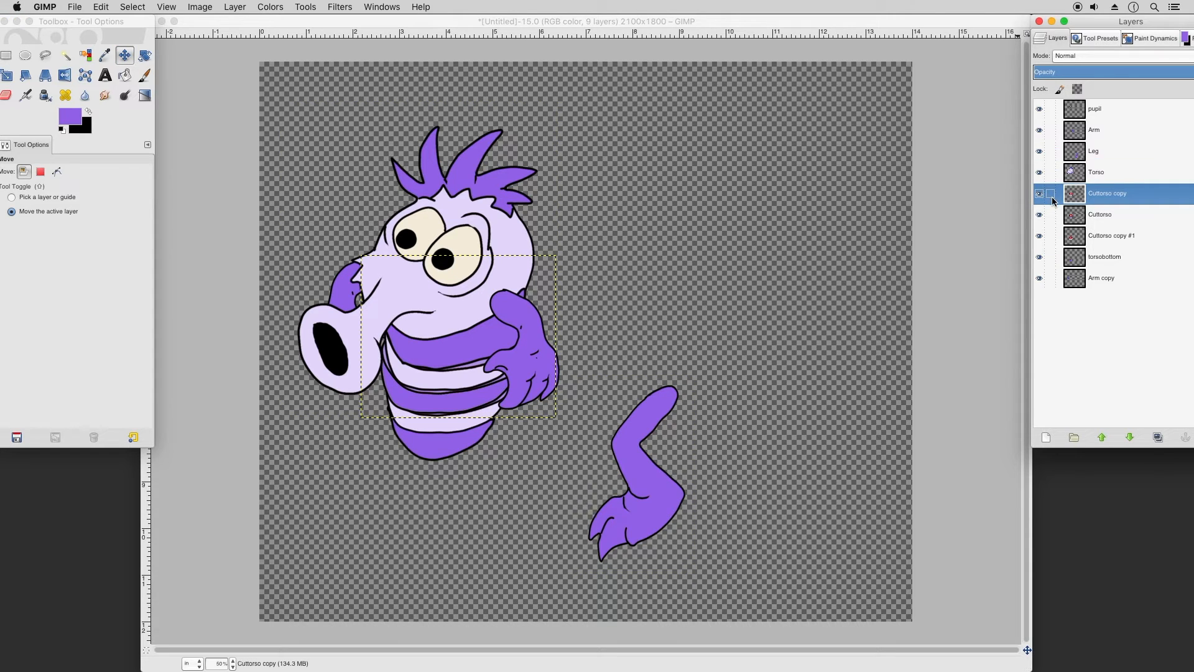
{"action": "left_click", "coordinate": [1052, 221]}
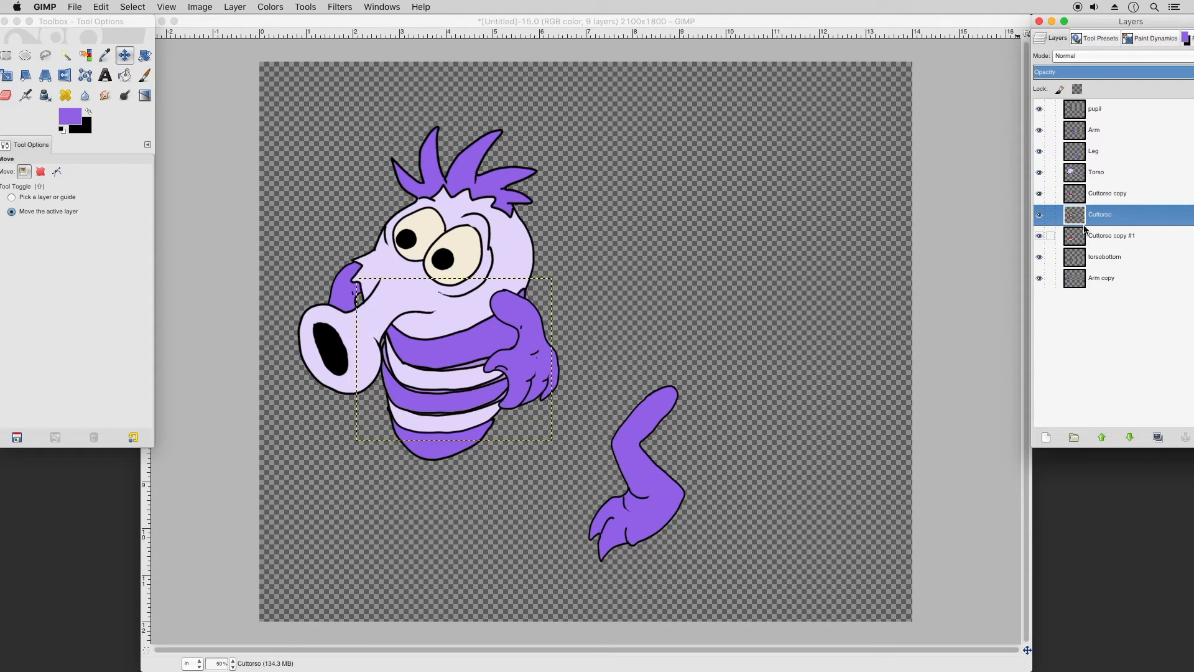
{"action": "left_click", "coordinate": [1050, 215]}
{"action": "left_click", "coordinate": [1050, 235]}
{"action": "left_click", "coordinate": [1050, 256]}
{"action": "left_click", "coordinate": [1097, 261]}
{"action": "left_click", "coordinate": [1050, 257]}
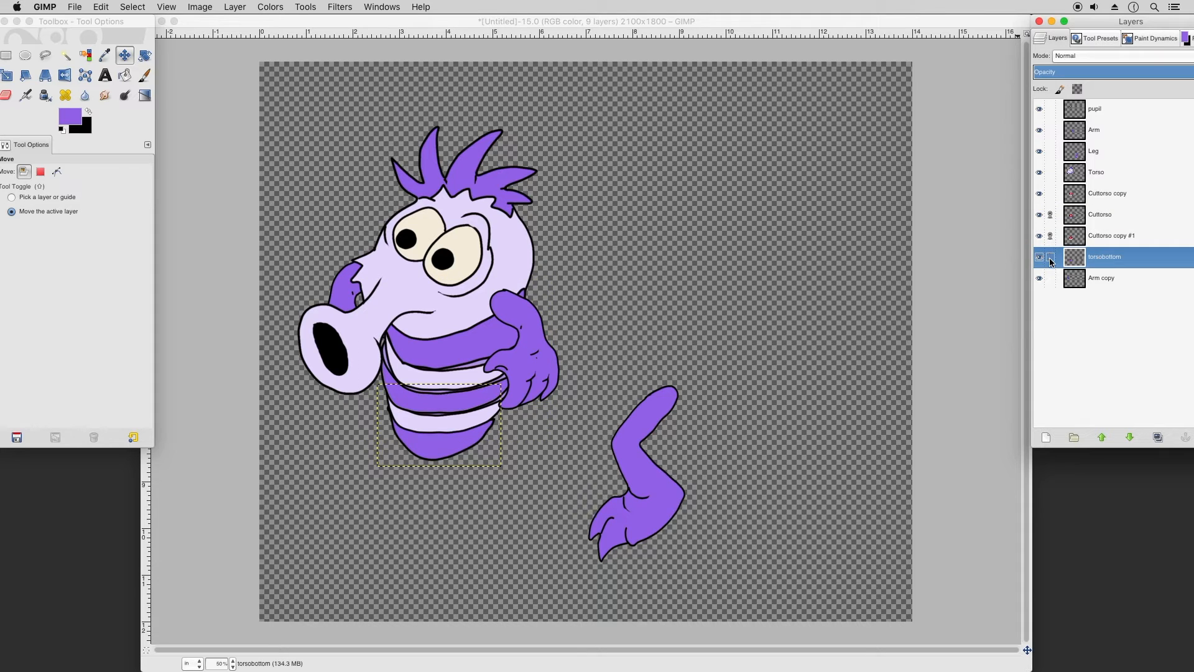
{"action": "left_click", "coordinate": [1094, 240]}
{"action": "left_click", "coordinate": [1098, 215]}
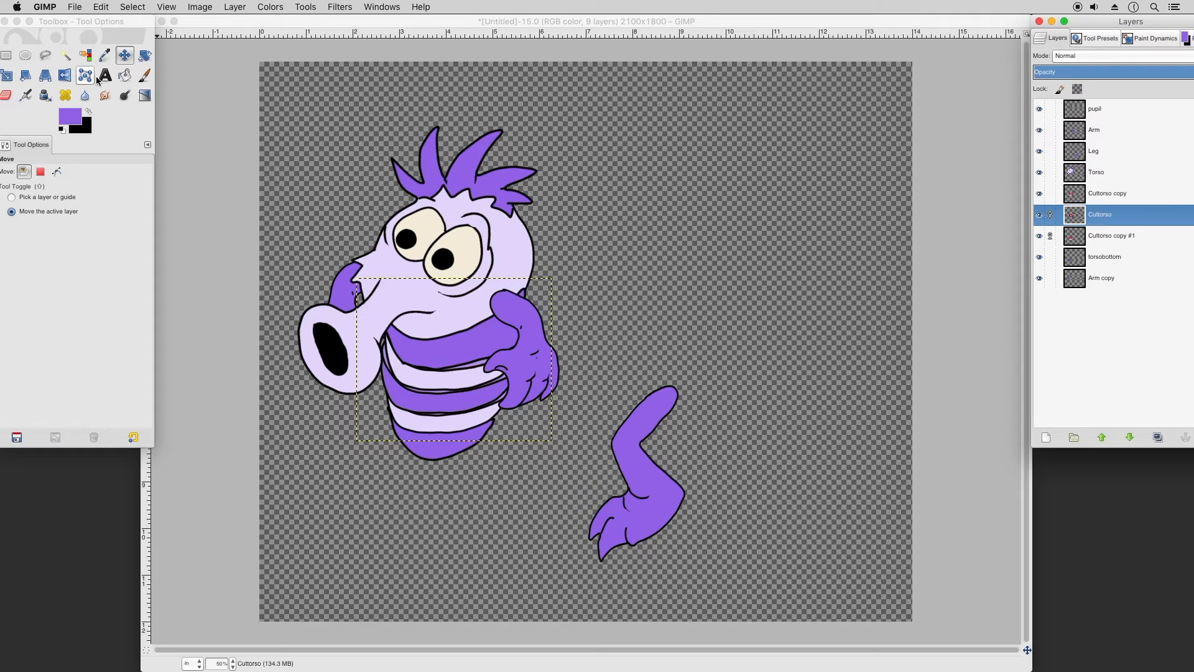
Step: Scale the linked Cuttorso layers vertically, keeping the width at 4.200 in and reducing the height to 3.293 in
{"action": "left_click", "coordinate": [6, 95]}
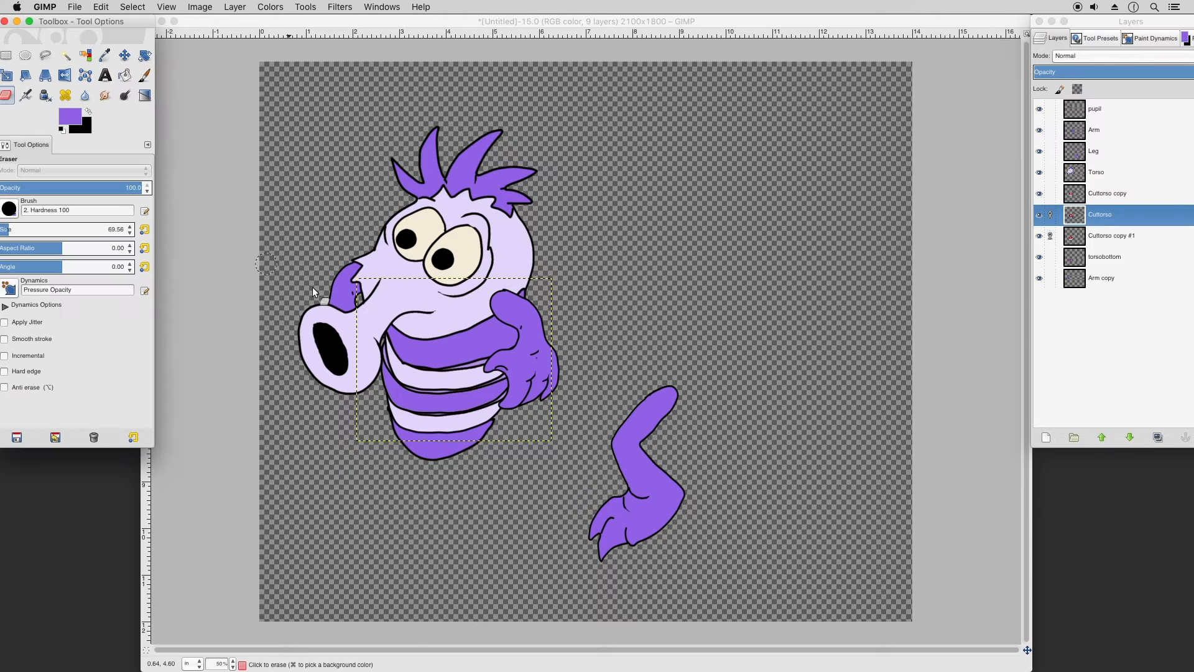
{"action": "left_click", "coordinate": [6, 75]}
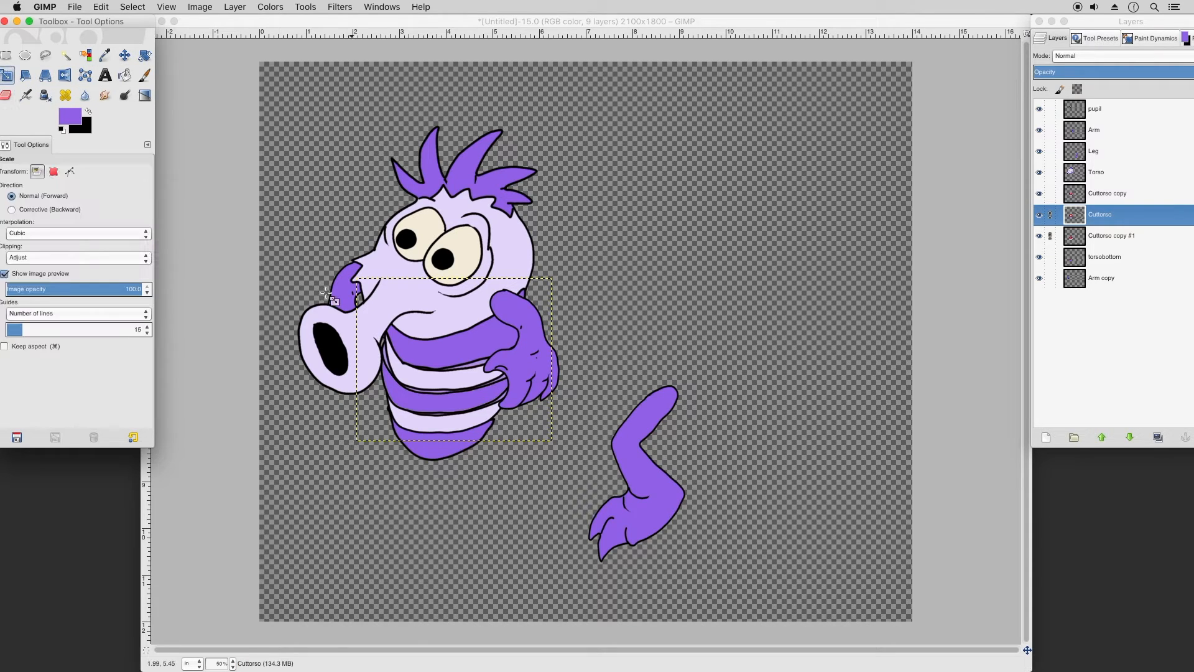
{"action": "left_click", "coordinate": [453, 437]}
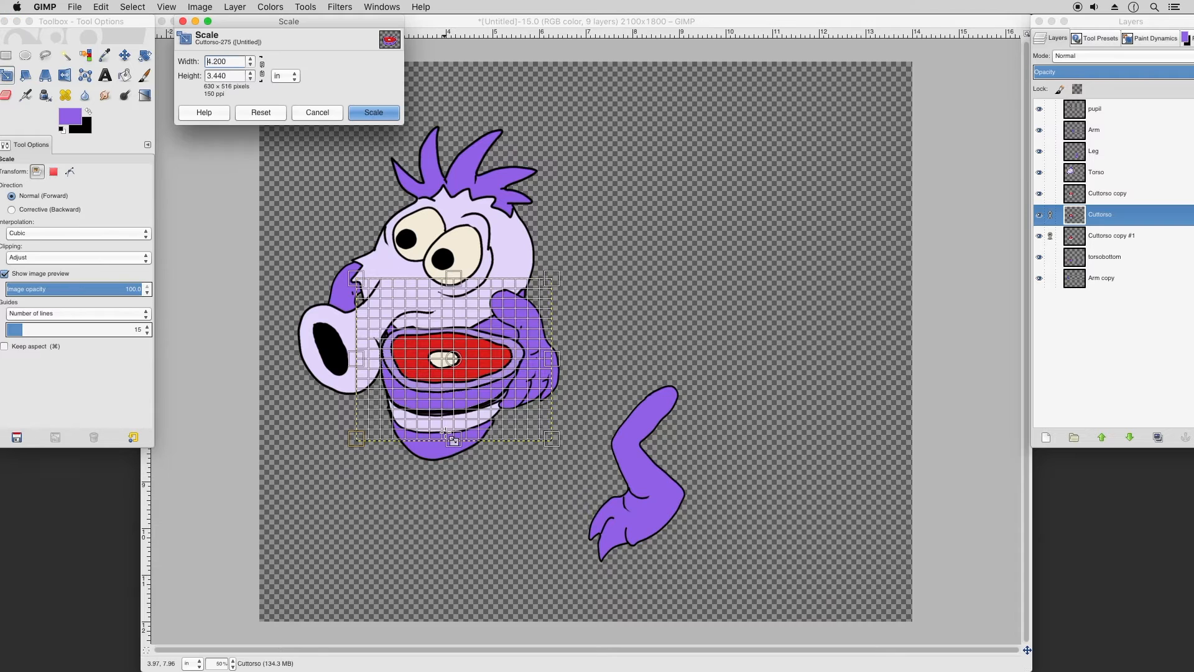
{"action": "left_click_drag", "start_coordinate": [453, 437], "coordinate": [452, 434]}
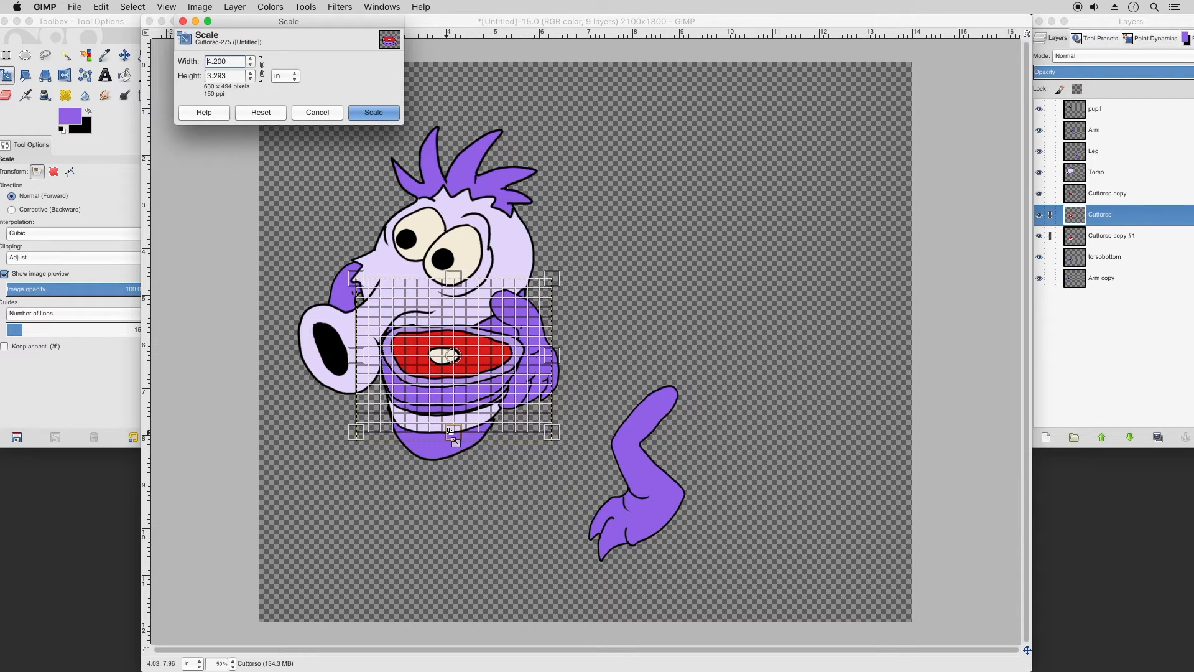
{"action": "left_click", "coordinate": [373, 112]}
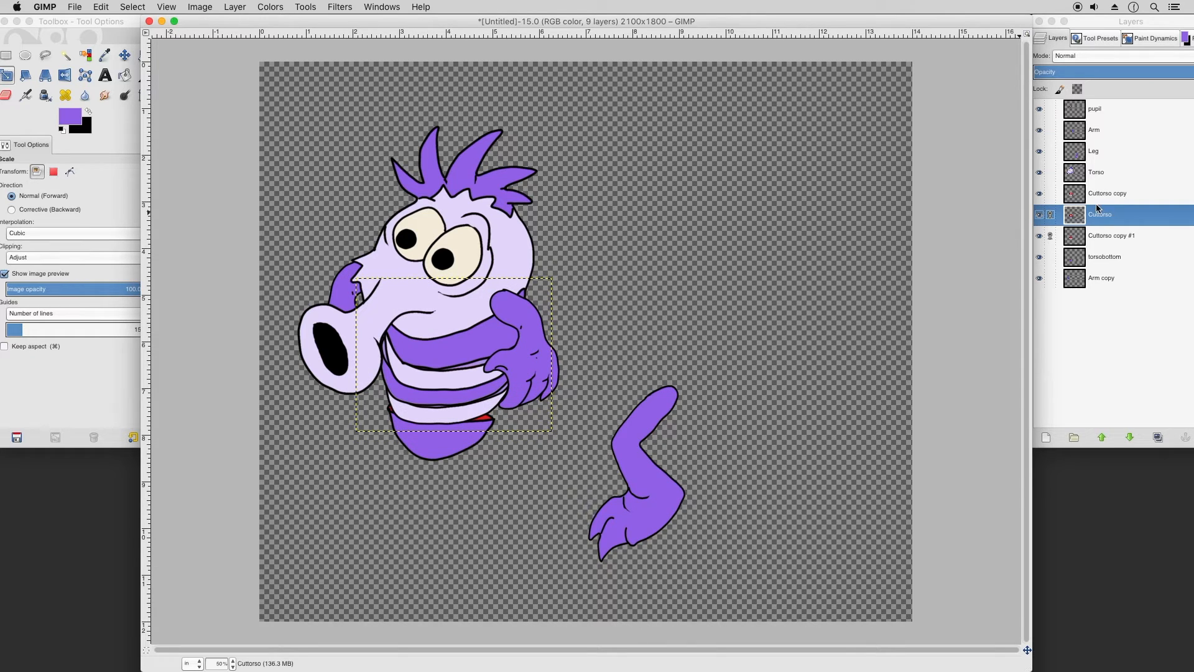
Step: Unlink the two Cuttorso layers and move the torsobottom piece slightly up to close the gap beneath the torso segments
{"action": "left_click", "coordinate": [1083, 238]}
{"action": "left_click", "coordinate": [1087, 257]}
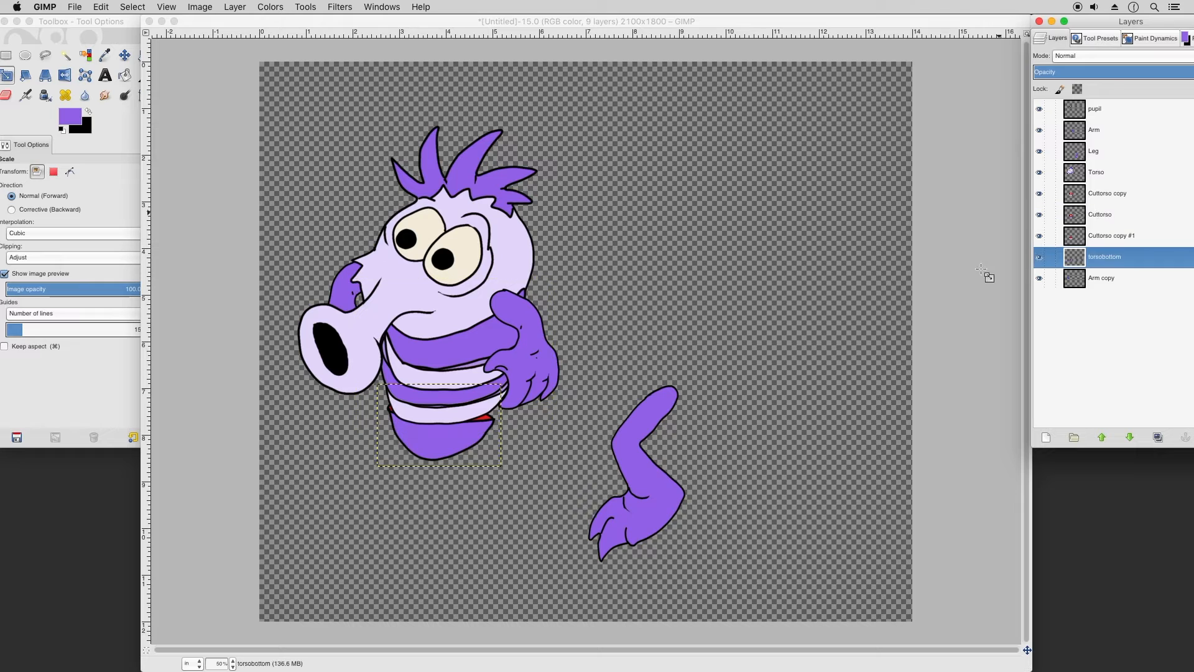
{"action": "left_click", "coordinate": [125, 56]}
{"action": "mouse_move", "coordinate": [476, 421]}
{"action": "left_mouse_down"}
{"action": "mouse_move", "coordinate": [478, 410]}
{"action": "mouse_move", "coordinate": [473, 424]}
{"action": "left_mouse_up"}
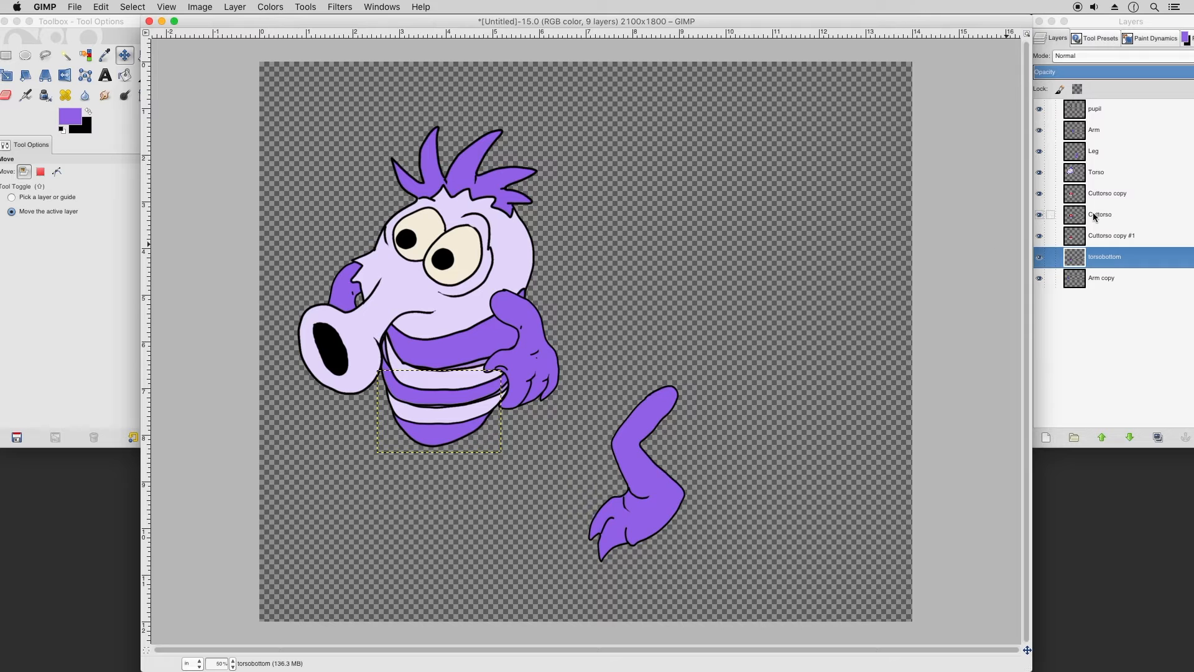
Step: Move the Leg layer from the empty canvas area onto the lower torso as the character's front leg
{"action": "left_click", "coordinate": [1096, 277]}
{"action": "left_click", "coordinate": [1101, 151]}
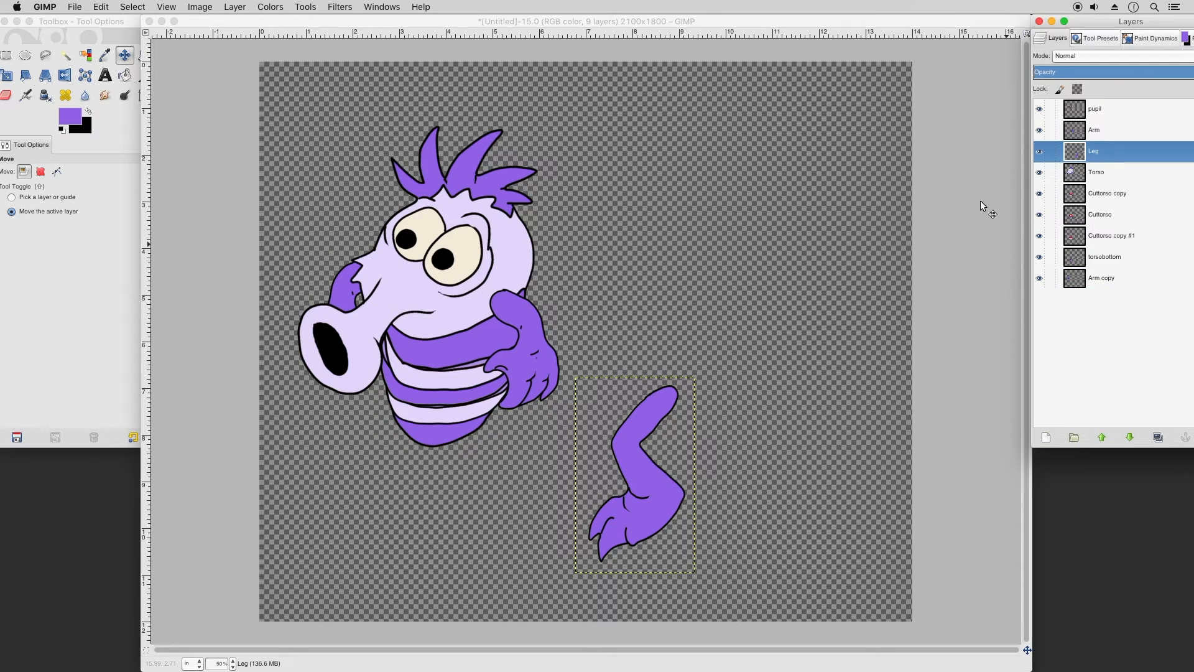
{"action": "left_click", "coordinate": [678, 443]}
{"action": "left_click_drag", "start_coordinate": [667, 431], "coordinate": [488, 438]}
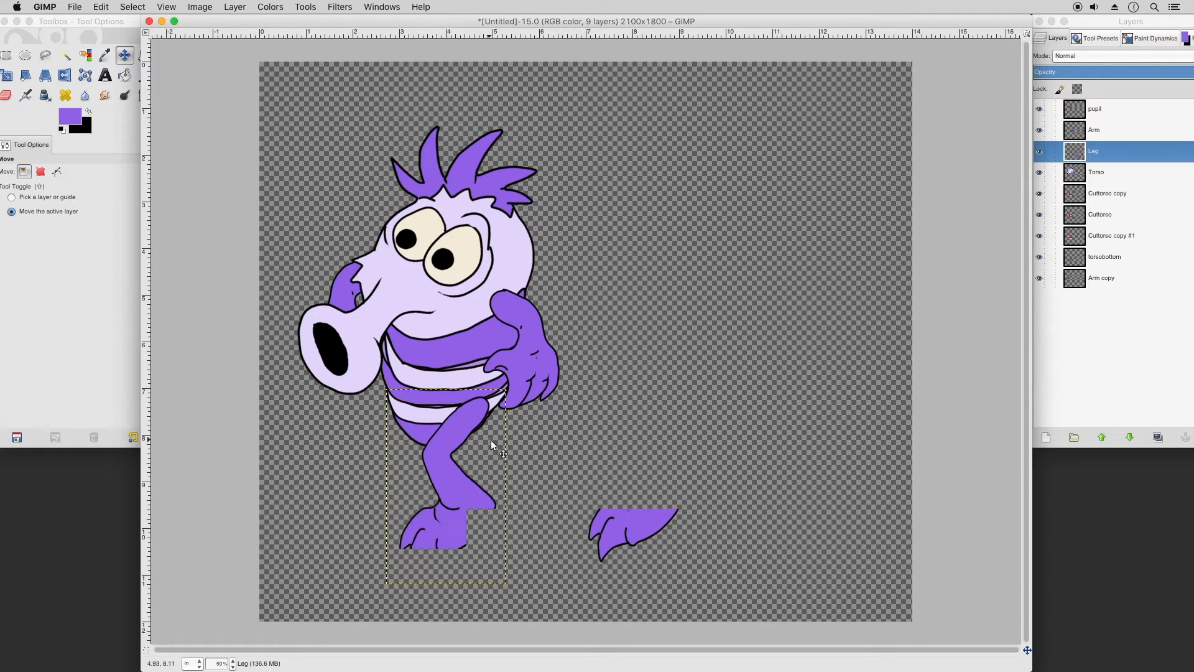
Step: Duplicate the Leg layer, place the copy beneath torsobottom in the layer order, and position it as the rear leg
{"action": "right_click", "coordinate": [1096, 154]}
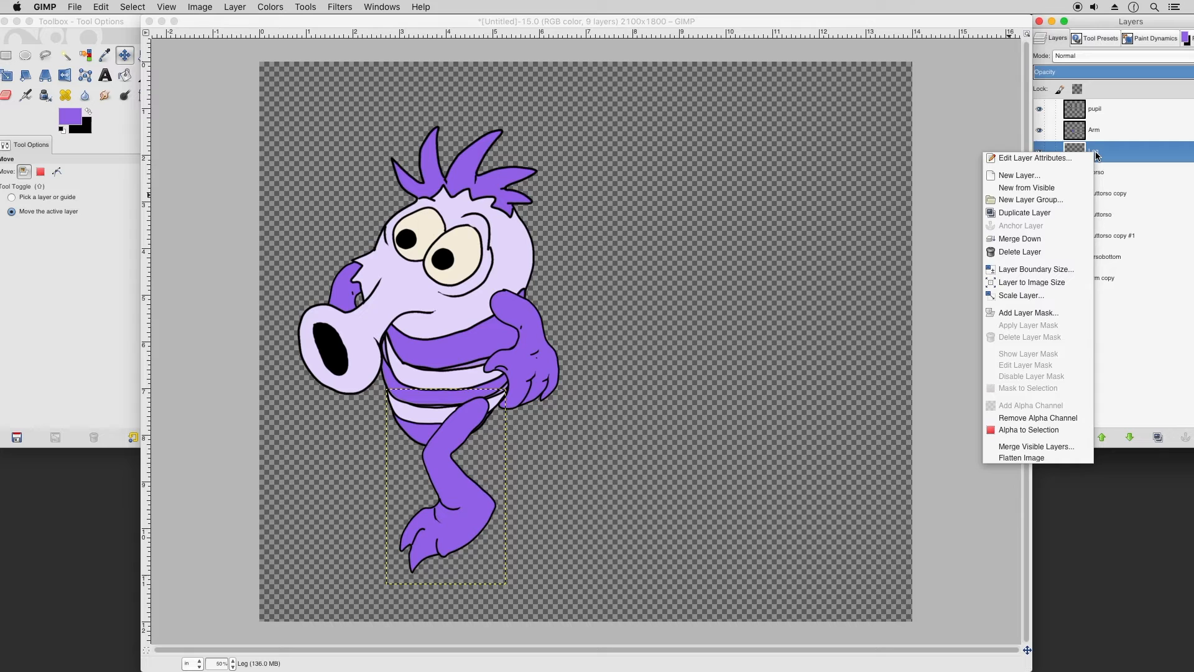
{"action": "left_click", "coordinate": [1032, 212]}
{"action": "left_click_drag", "start_coordinate": [1079, 151], "coordinate": [1077, 283]}
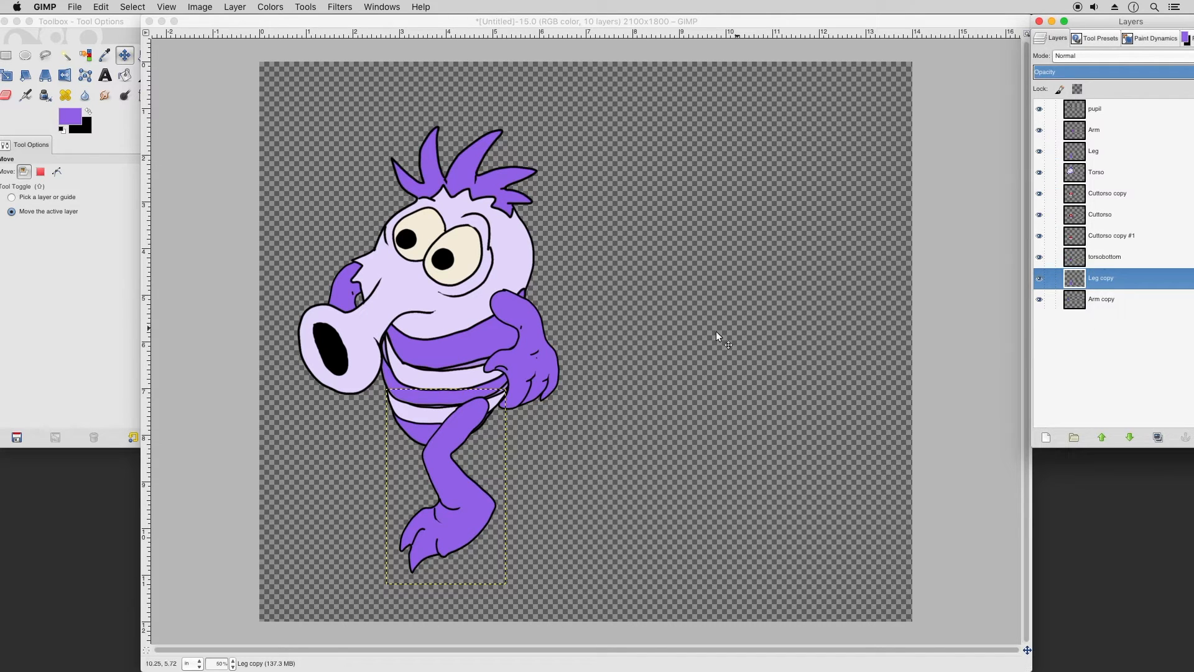
{"action": "left_click", "coordinate": [436, 397]}
{"action": "left_click_drag", "start_coordinate": [437, 397], "coordinate": [376, 383]}
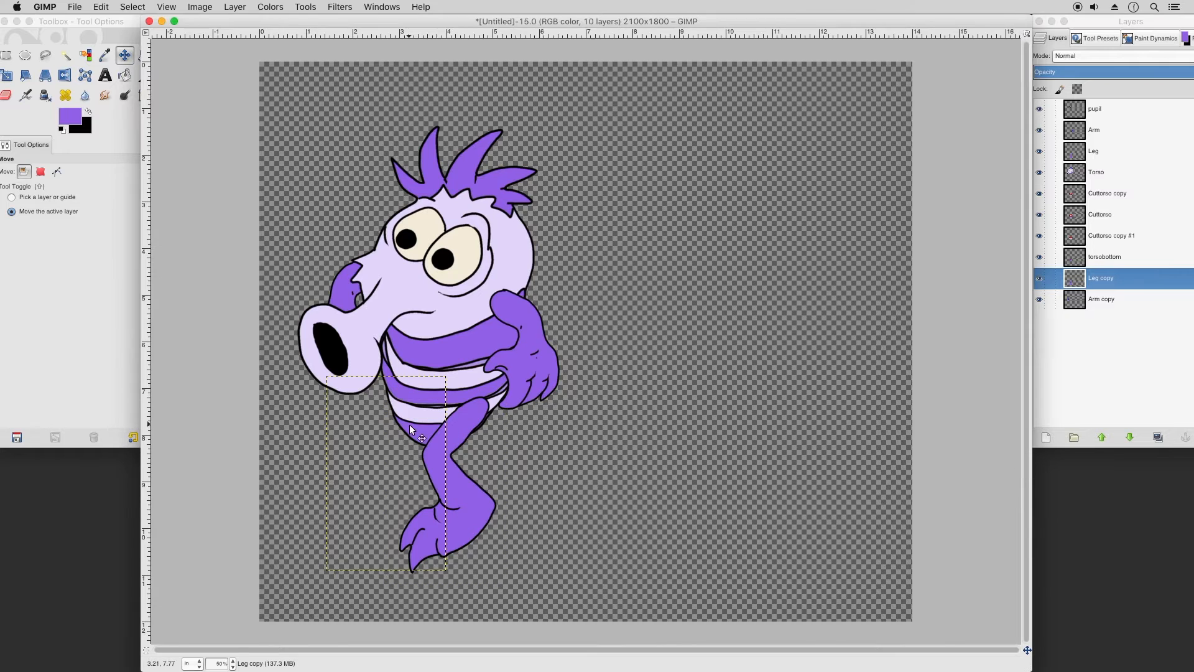
{"action": "left_click_drag", "start_coordinate": [405, 435], "coordinate": [408, 428]}
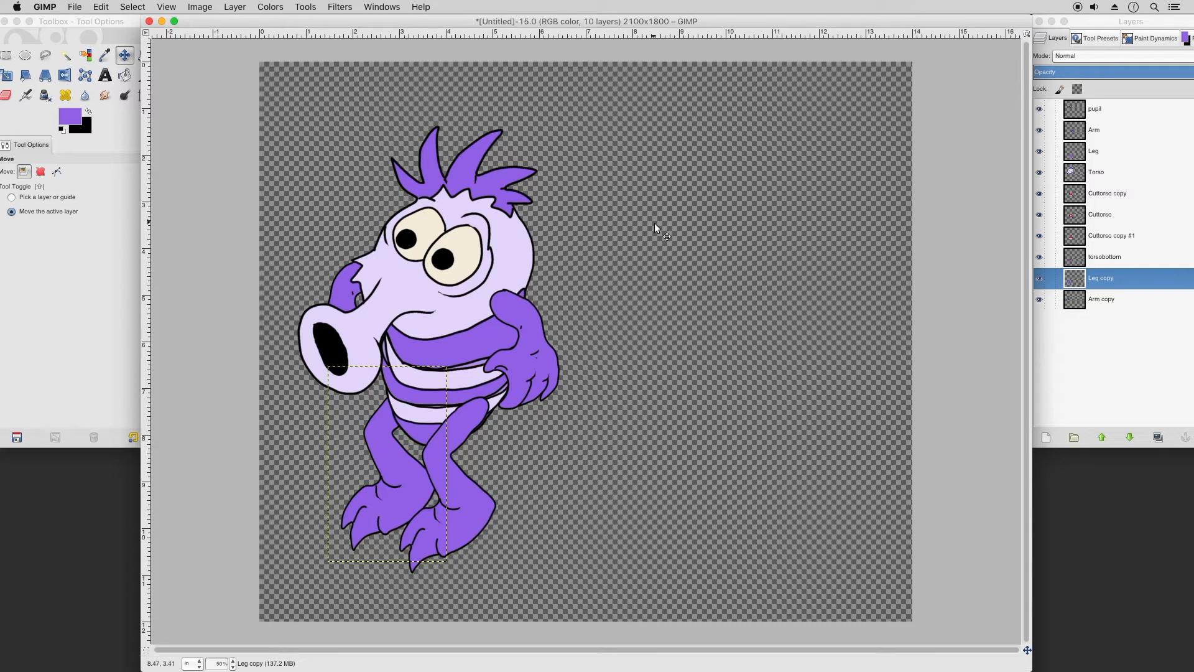
Step: Lower the Arm layer and the Arm copy layer so both arms hang further down beside the torso
{"action": "left_click", "coordinate": [1098, 129]}
{"action": "left_click_drag", "start_coordinate": [525, 324], "coordinate": [539, 349]}
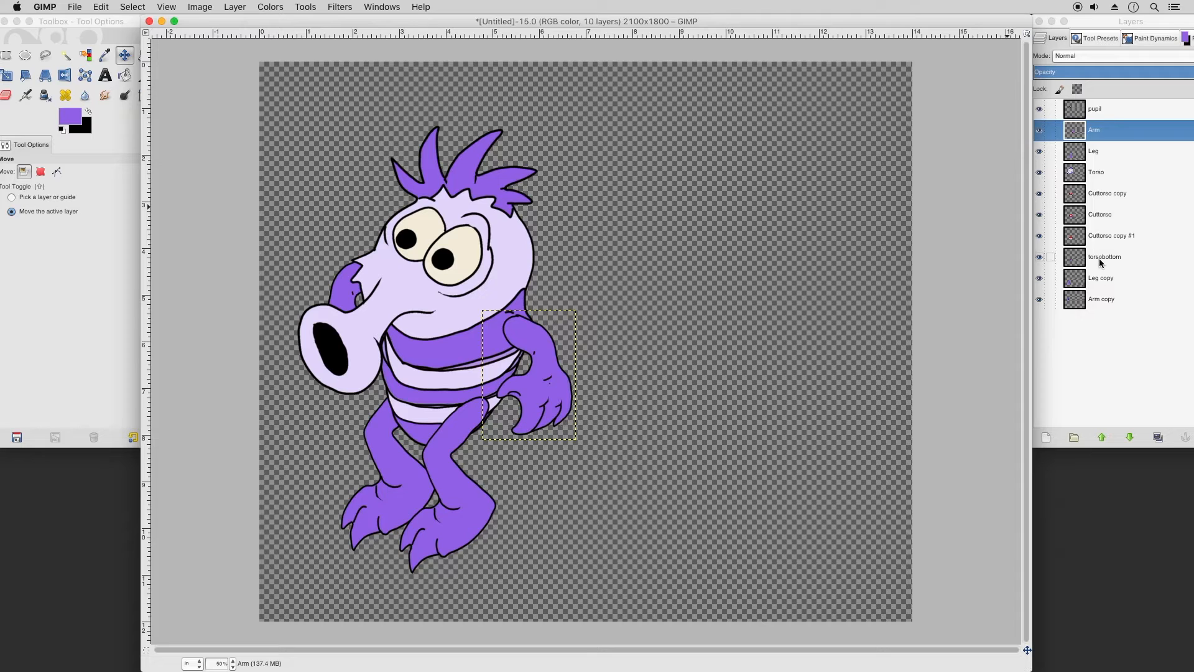
{"action": "left_click", "coordinate": [1098, 277]}
{"action": "left_click", "coordinate": [1095, 300]}
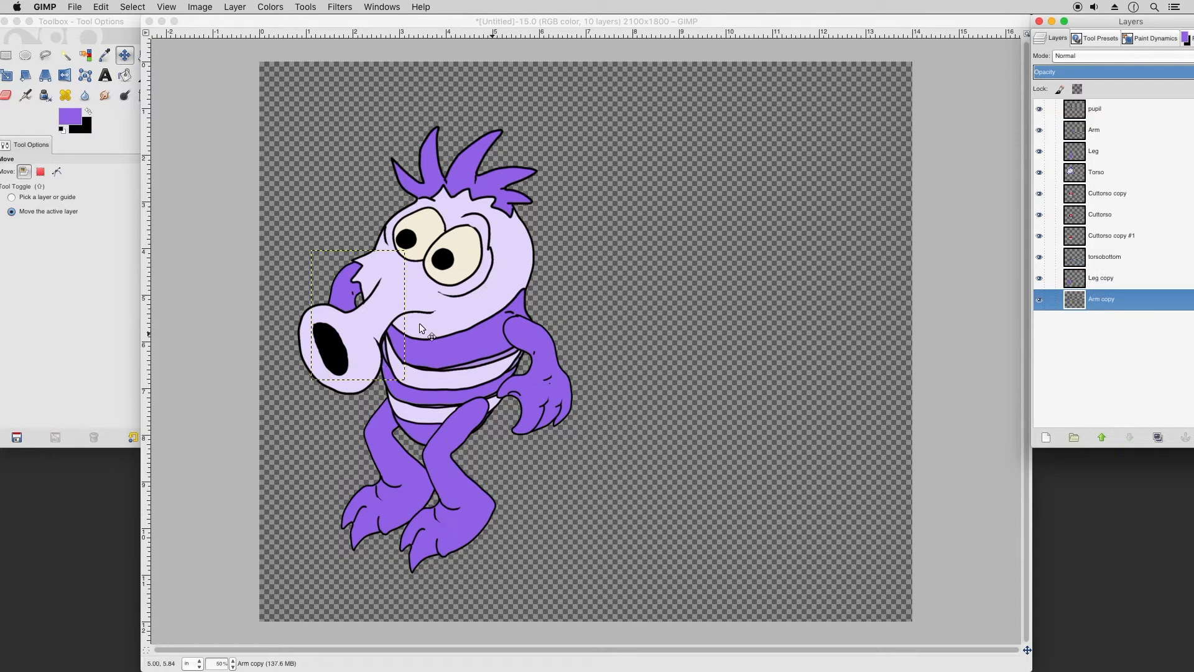
{"action": "left_click_drag", "start_coordinate": [408, 308], "coordinate": [395, 349]}
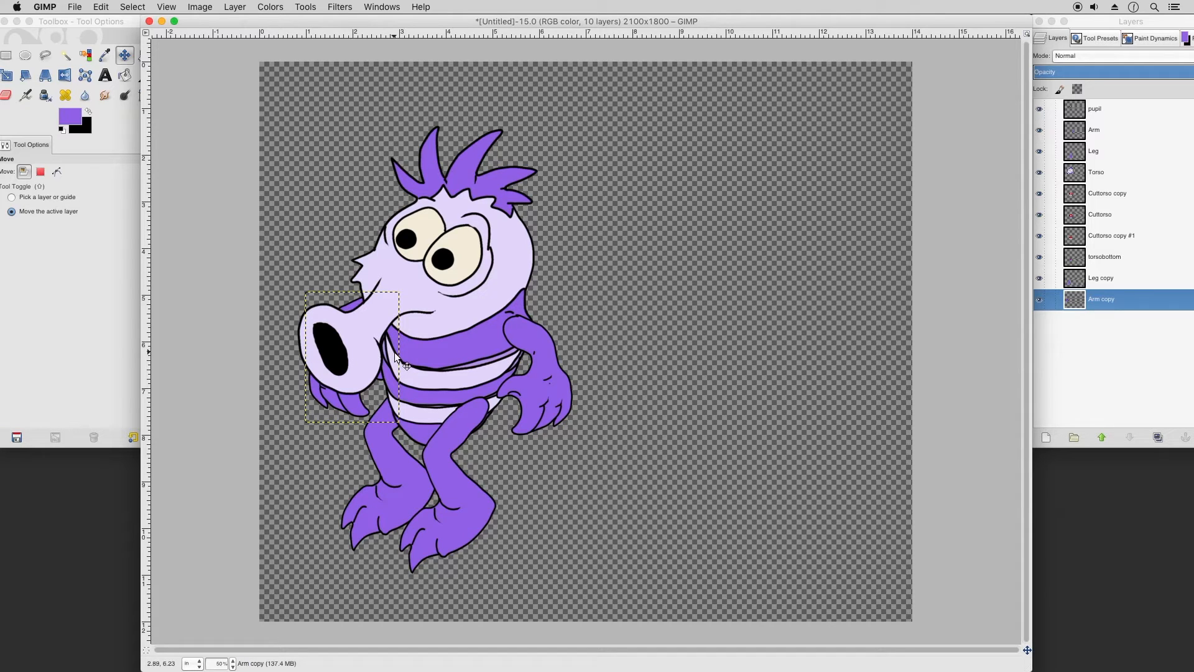
Step: Fit the canvas to the layers
{"action": "left_click", "coordinate": [201, 7]}
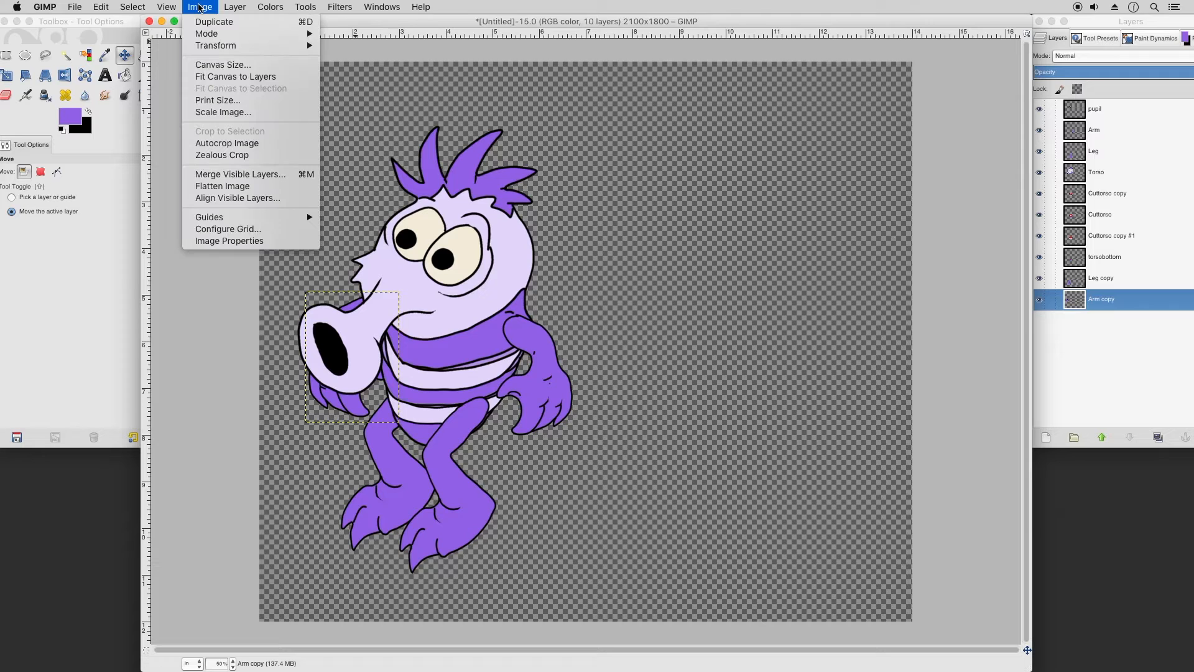
{"action": "left_click", "coordinate": [230, 76]}
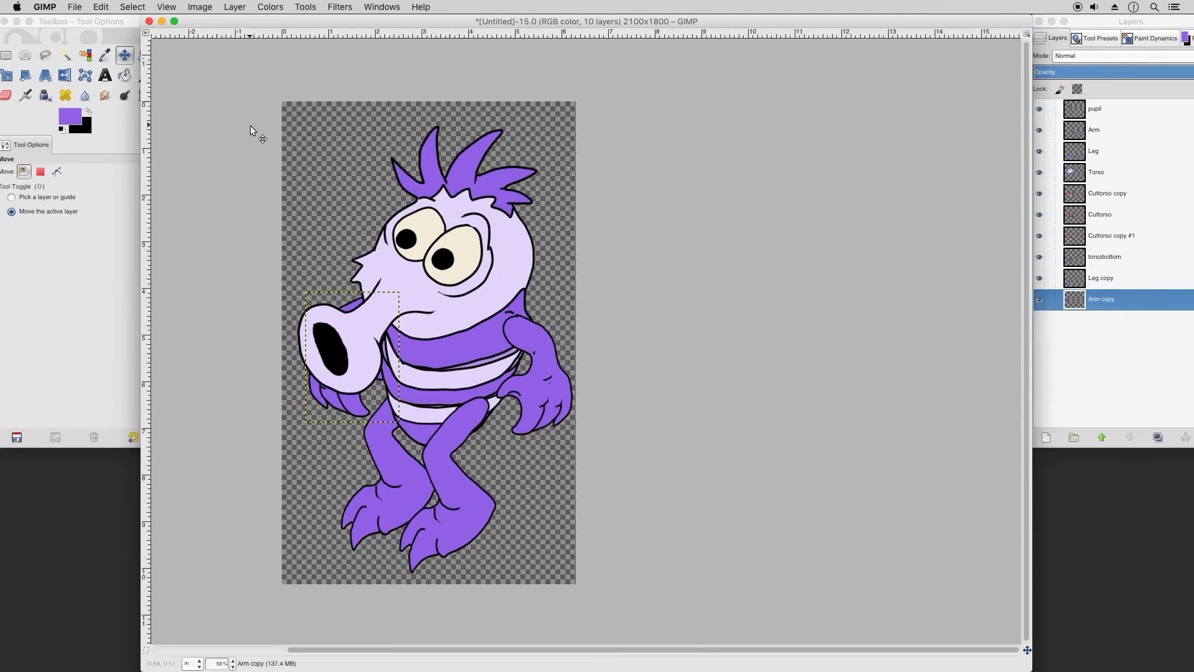
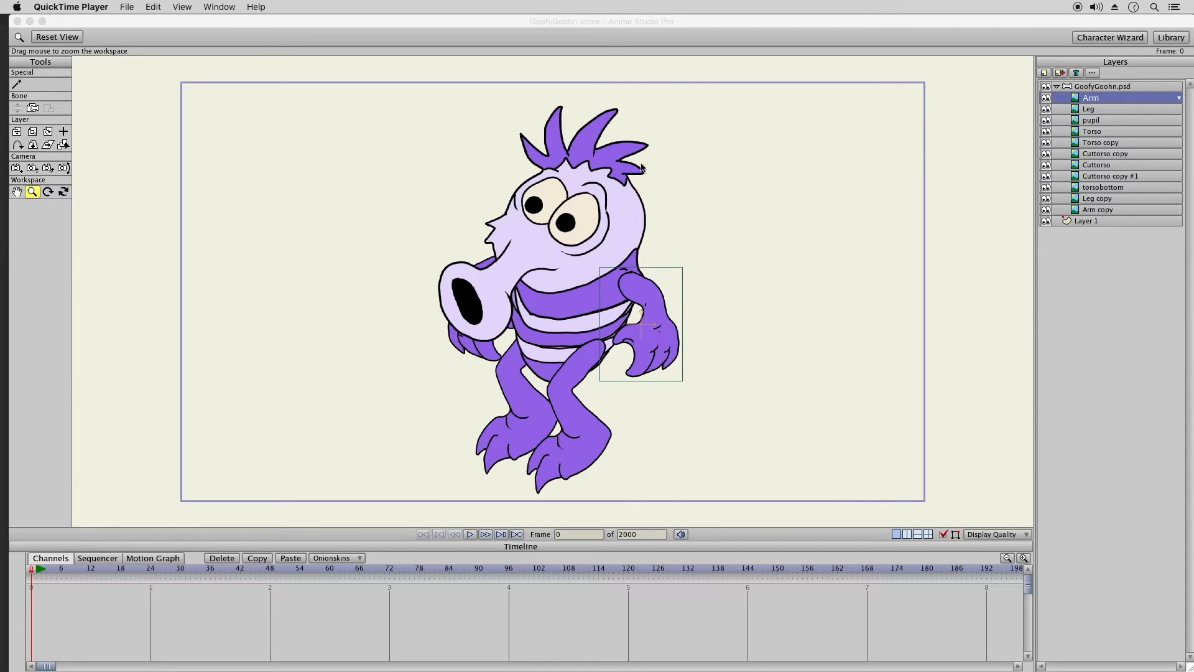
Step: Switch to the GoofyGoohn.anme project in Anime Studio Pro and select the GoofyGoohn.psd bone layer with the Select Bone tool
{"action": "left_click", "coordinate": [639, 25]}
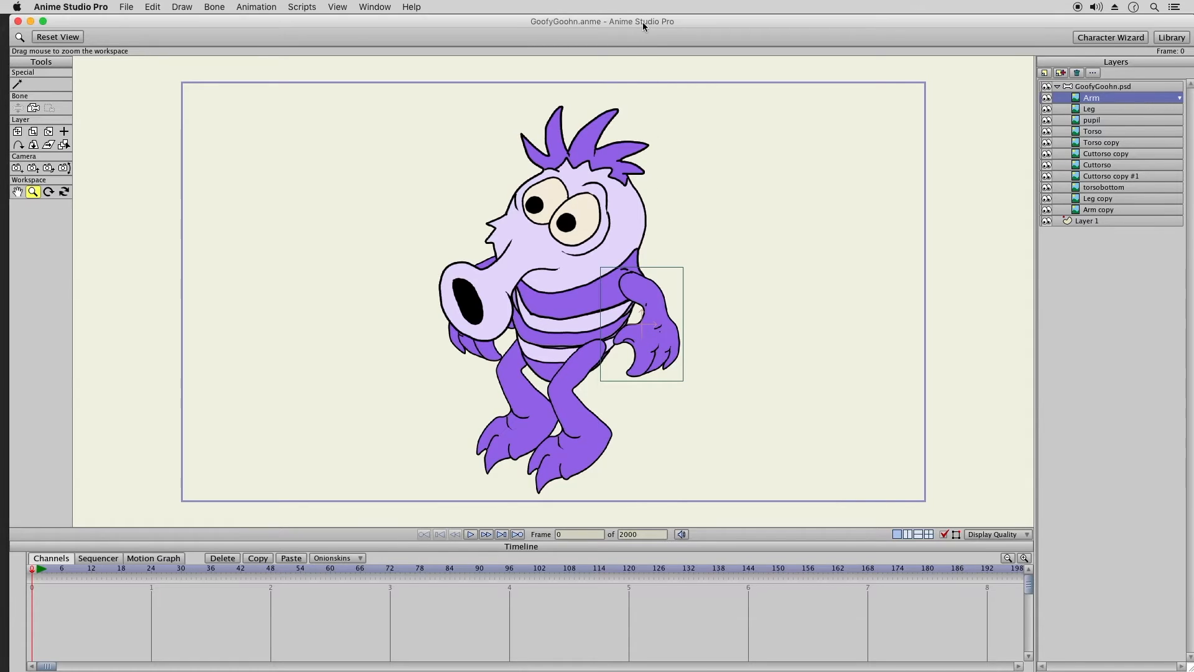
{"action": "left_click_drag", "start_coordinate": [654, 18], "coordinate": [646, 23]}
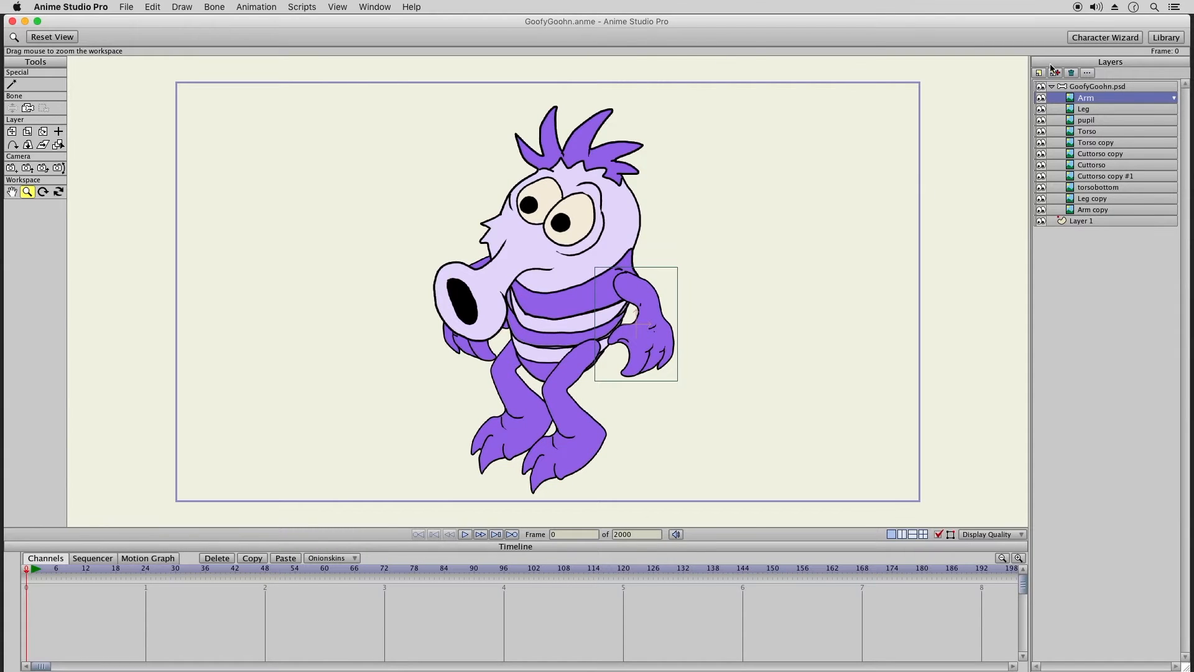
{"action": "left_click", "coordinate": [1077, 90]}
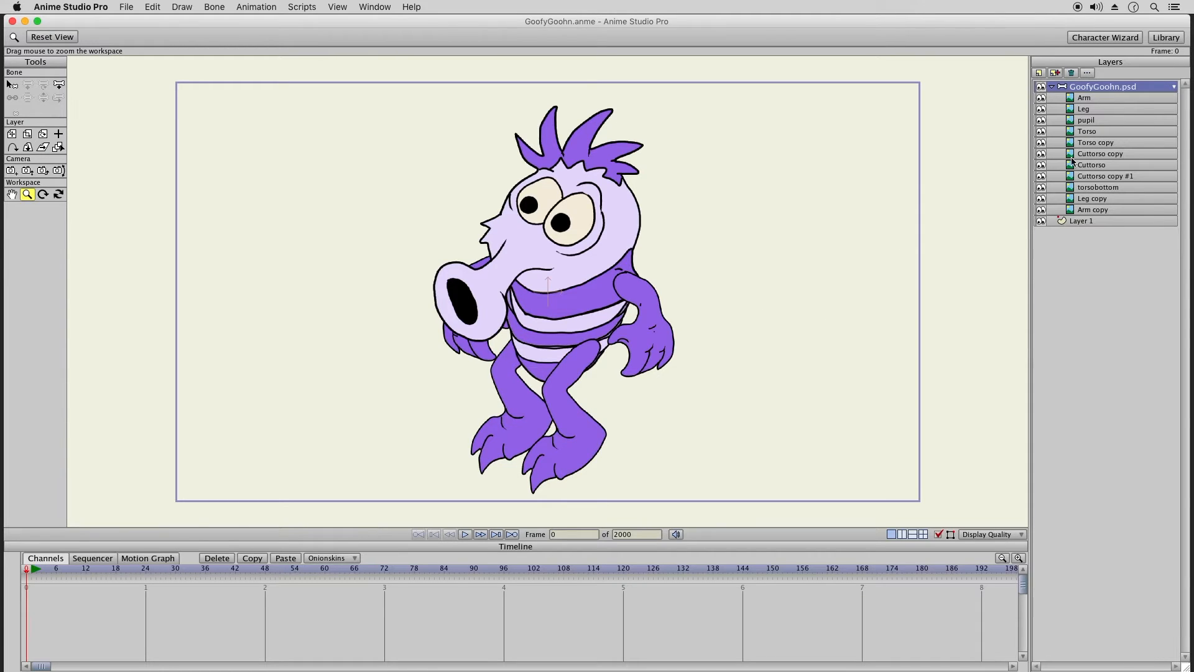
{"action": "left_click_drag", "start_coordinate": [718, 329], "coordinate": [576, 329]}
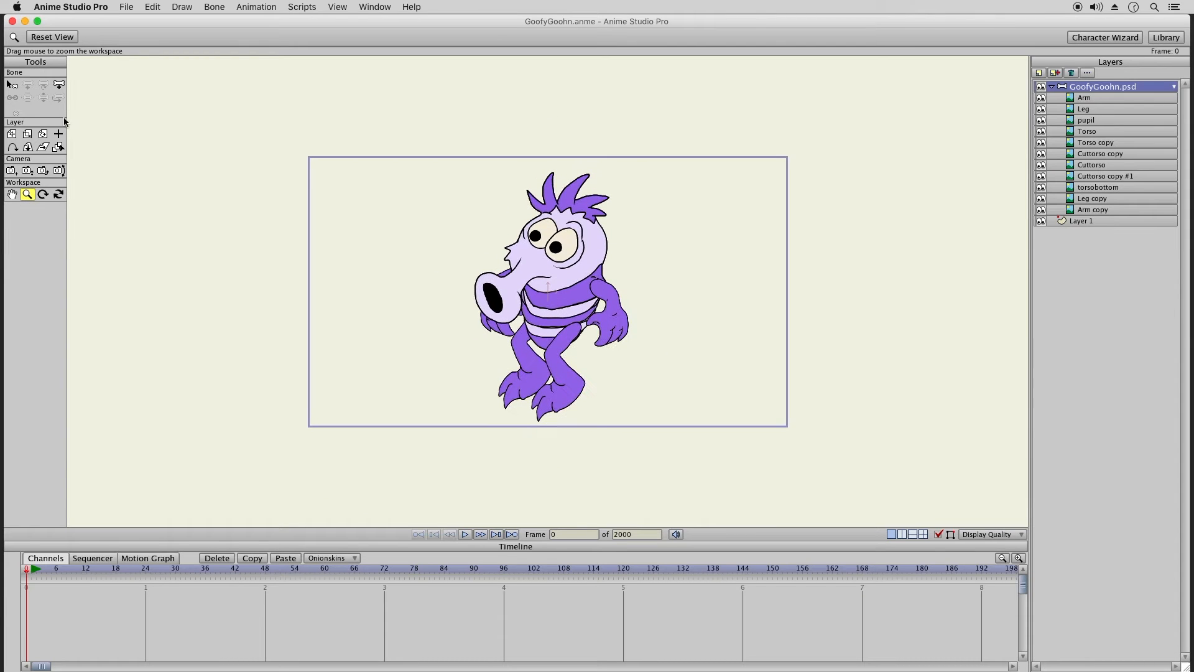
{"action": "left_click", "coordinate": [11, 133]}
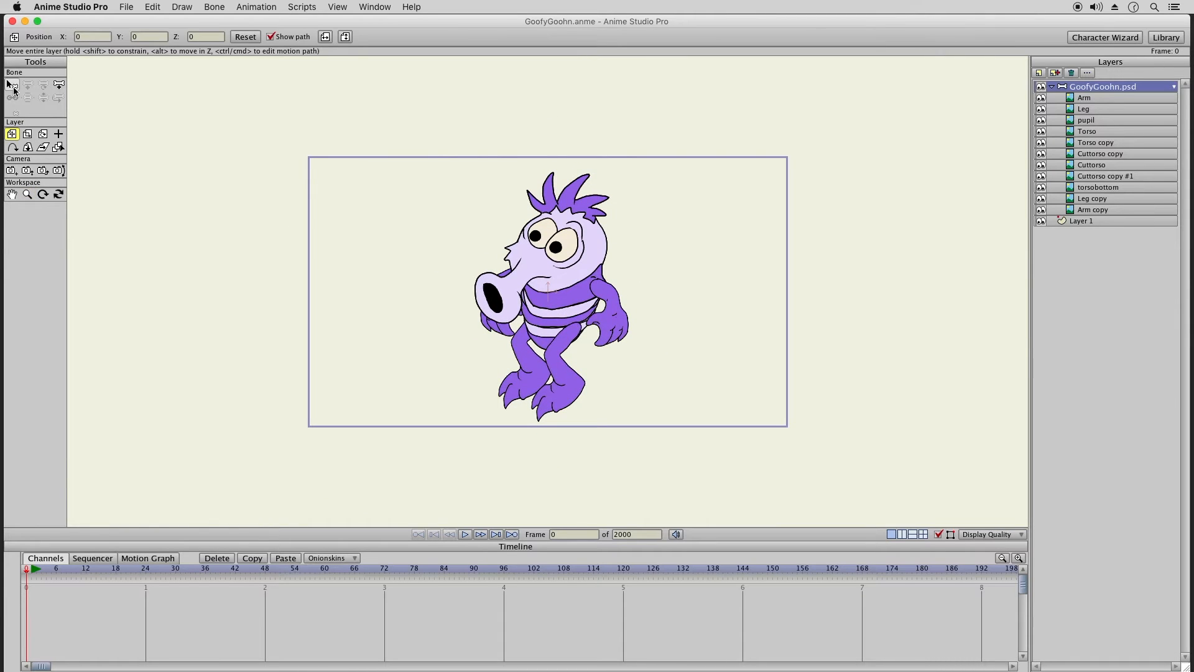
{"action": "left_click", "coordinate": [13, 89]}
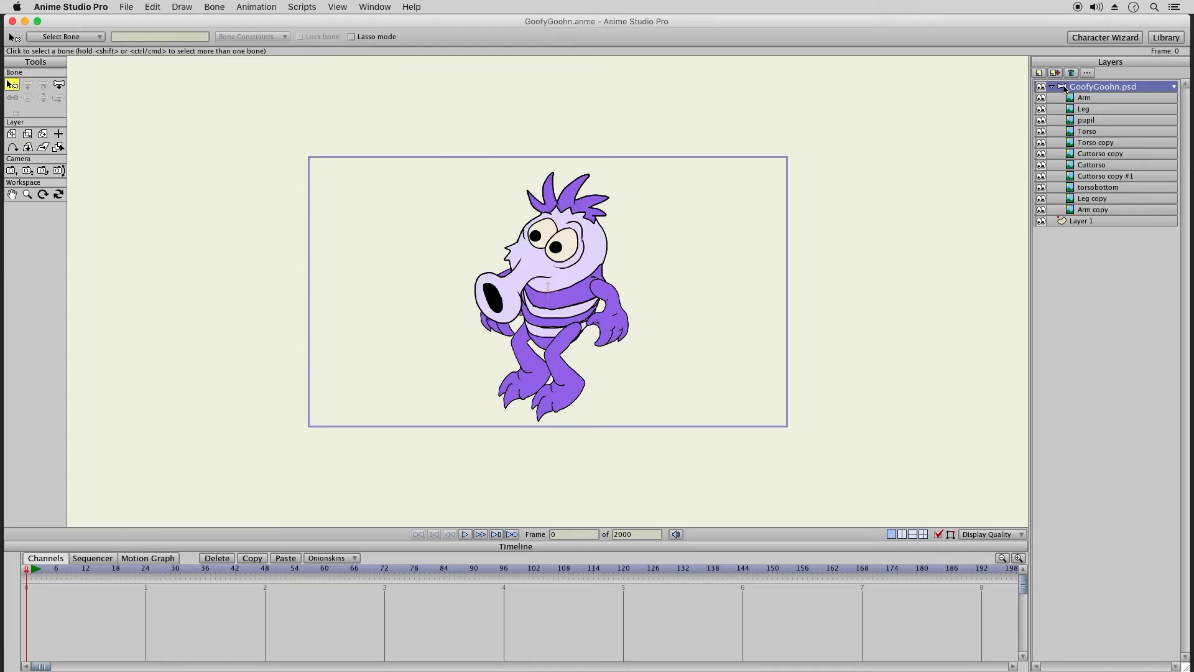
Step: Move the Arm layer outside the frame to about X 4.08, Y -0.06, and the Leg layer below the frame
{"action": "left_click", "coordinate": [1072, 101]}
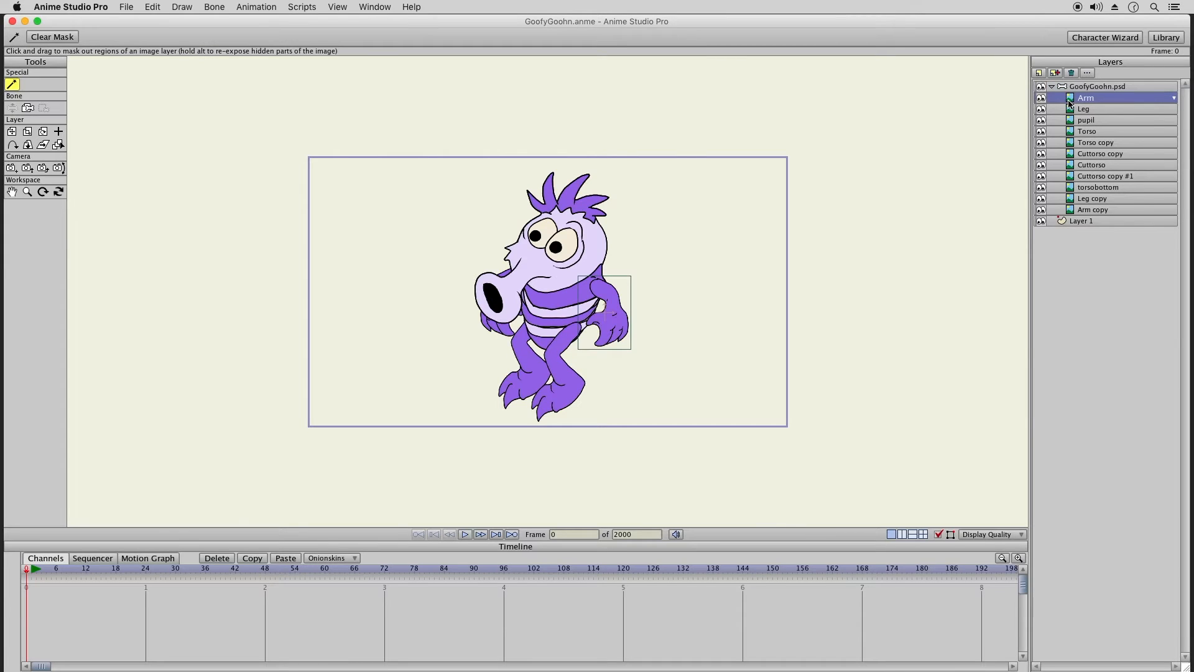
{"action": "left_click", "coordinate": [11, 131]}
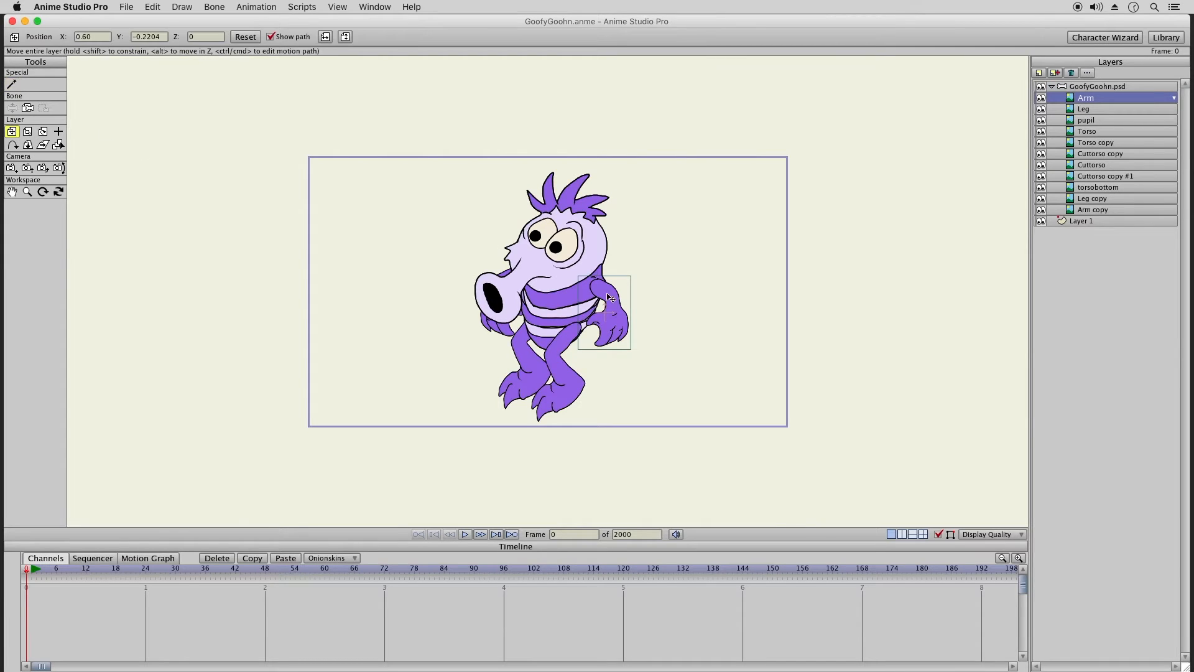
{"action": "left_click_drag", "start_coordinate": [608, 301], "coordinate": [1013, 279]}
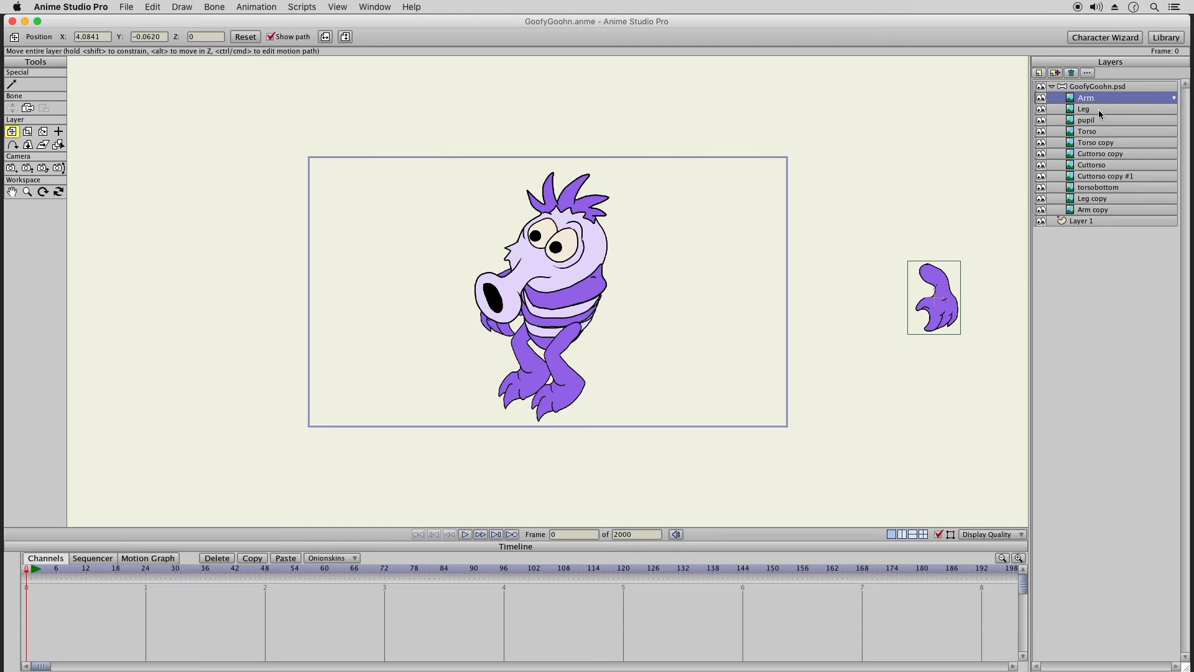
{"action": "left_click", "coordinate": [1098, 109]}
{"action": "left_click_drag", "start_coordinate": [597, 333], "coordinate": [782, 476]}
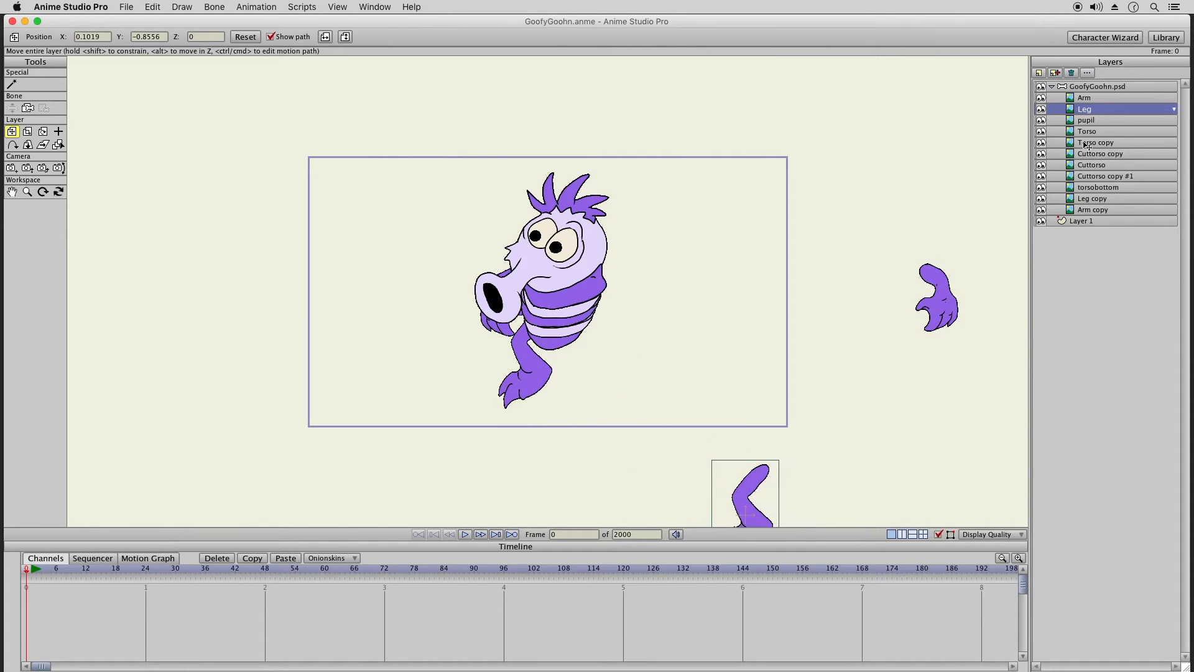
Step: Try moving all layers from Torso through torsobottom together above the frame, and undo the move
{"action": "left_click", "coordinate": [1099, 120]}
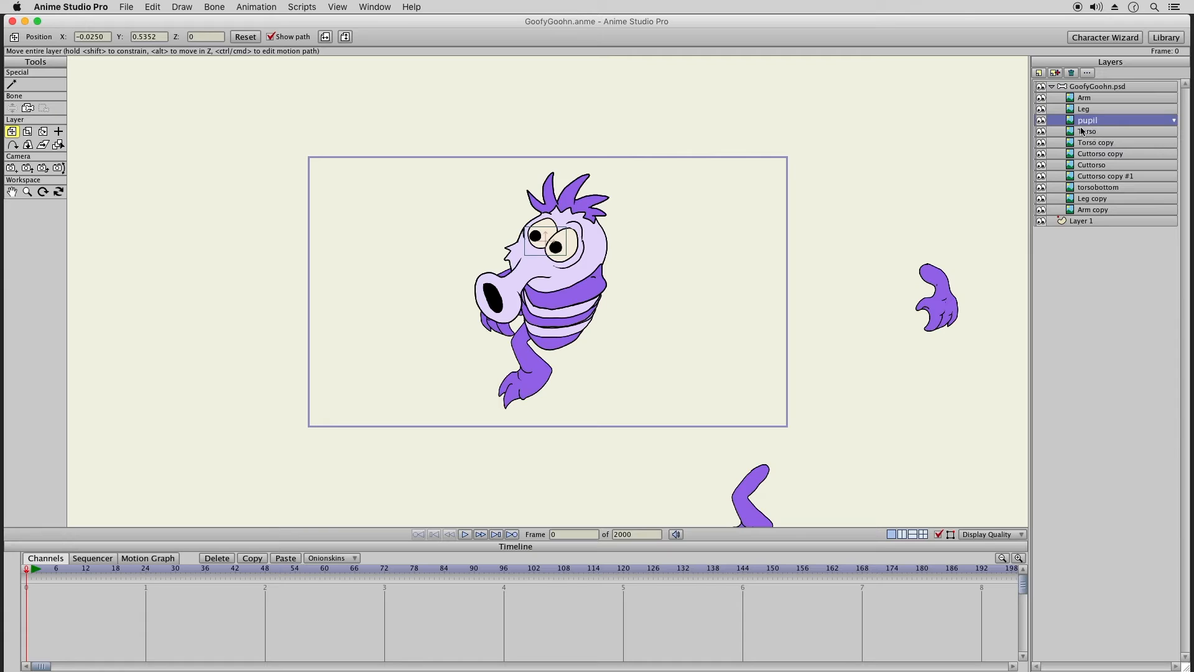
{"action": "left_click", "coordinate": [1073, 133]}
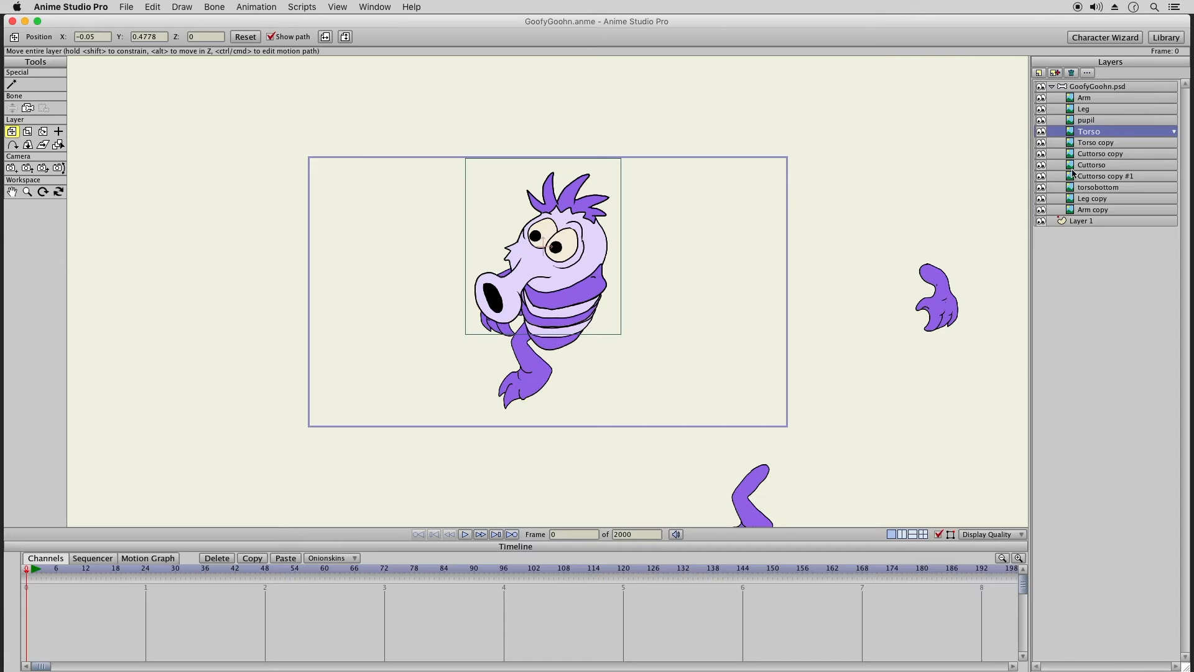
{"action": "left_click", "coordinate": [1069, 189], "text": "shift"}
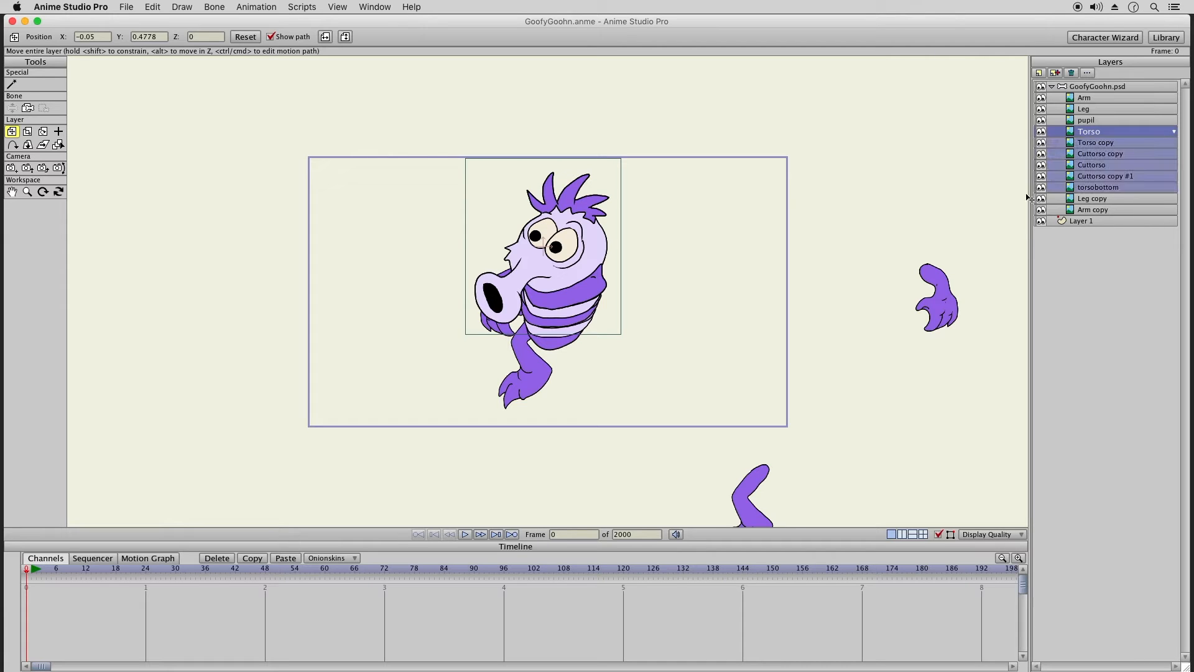
{"action": "left_click_drag", "start_coordinate": [567, 336], "coordinate": [567, 151]}
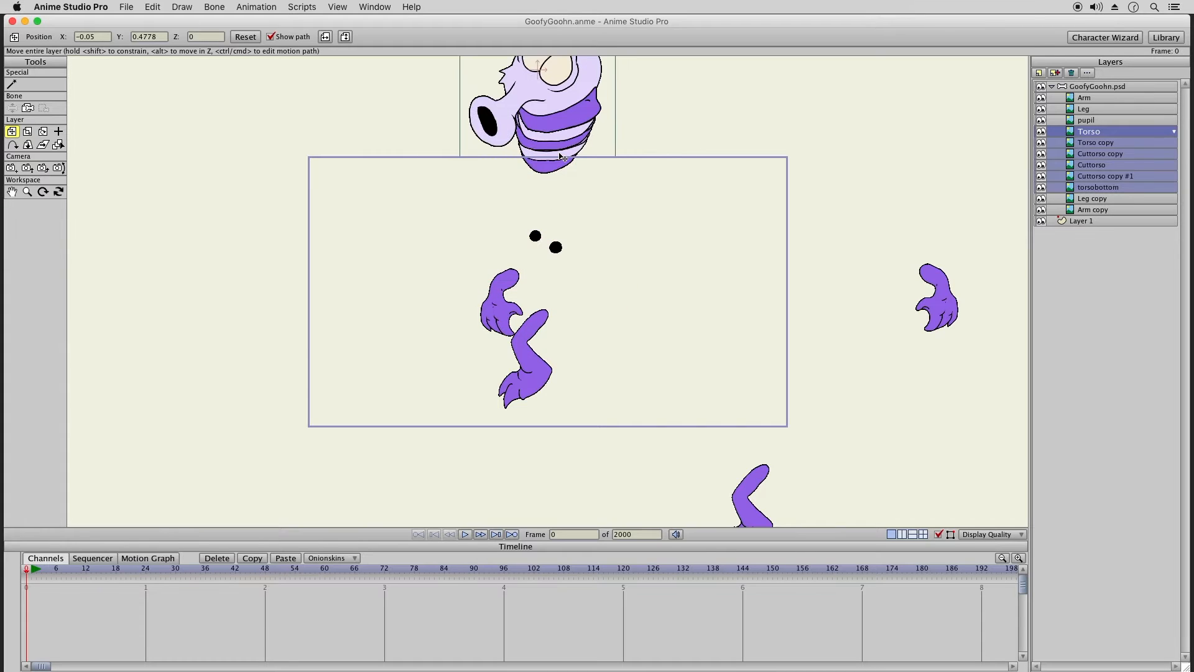
{"action": "left_click", "coordinate": [152, 7]}
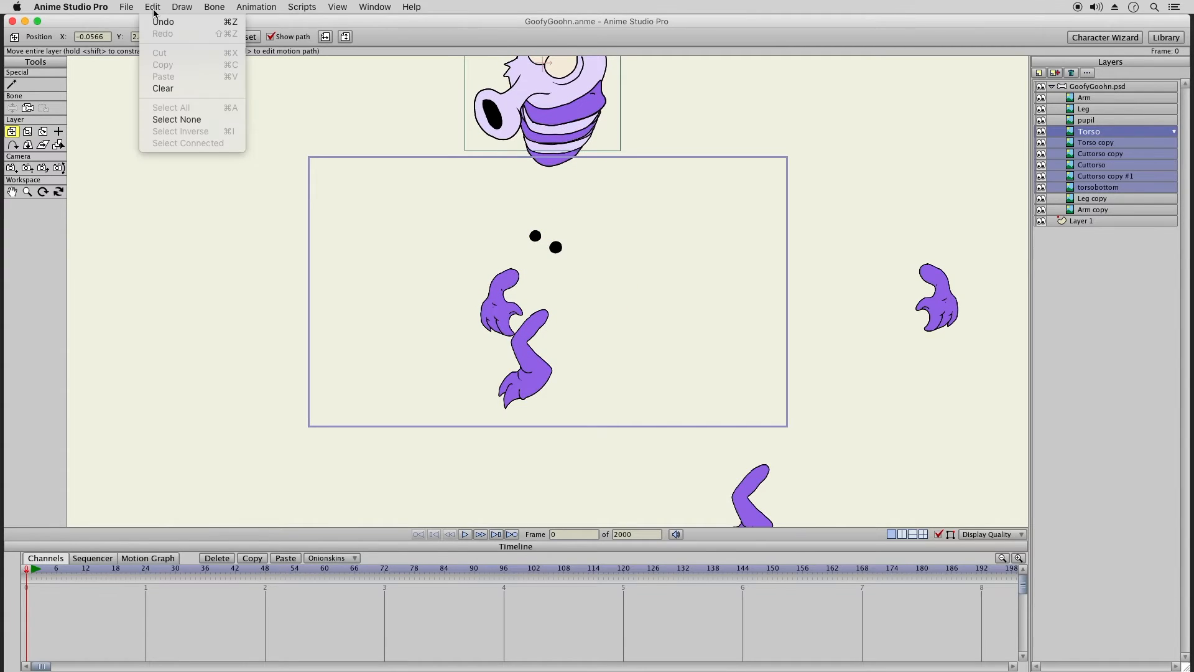
{"action": "left_click", "coordinate": [163, 21]}
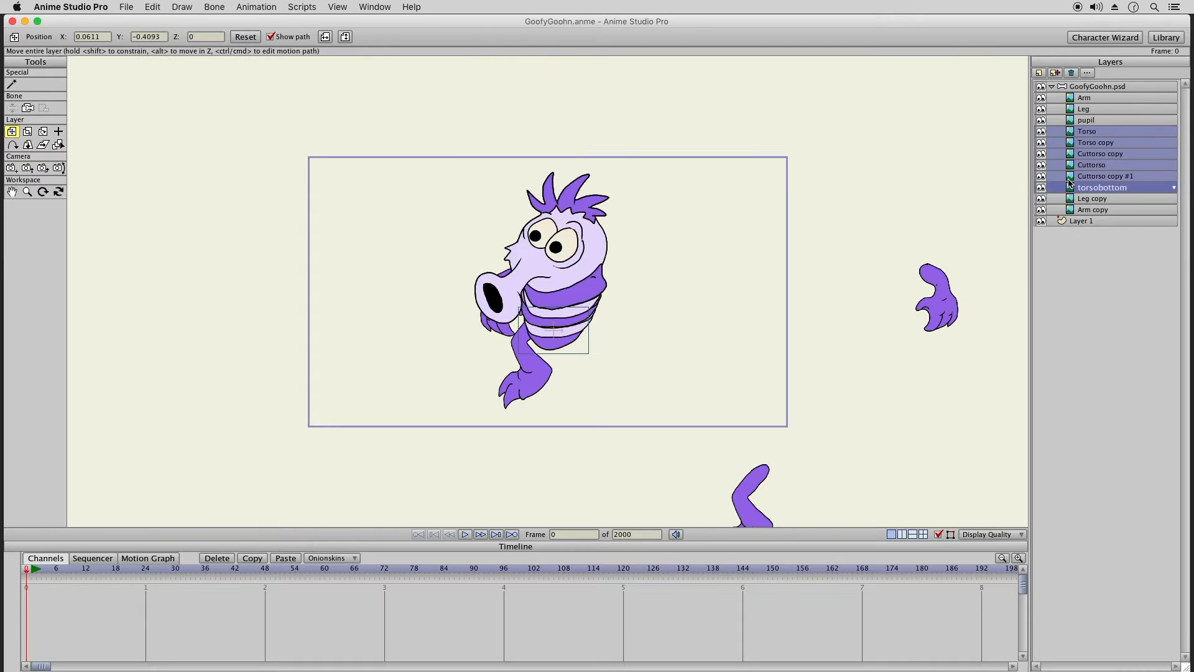
Step: Move the Leg copy layer below the frame and the Arm copy layer outside it to about X -3.55, Y 0
{"action": "left_click", "coordinate": [1070, 200]}
{"action": "left_click_drag", "start_coordinate": [507, 361], "coordinate": [415, 510]}
{"action": "left_click", "coordinate": [1093, 210]}
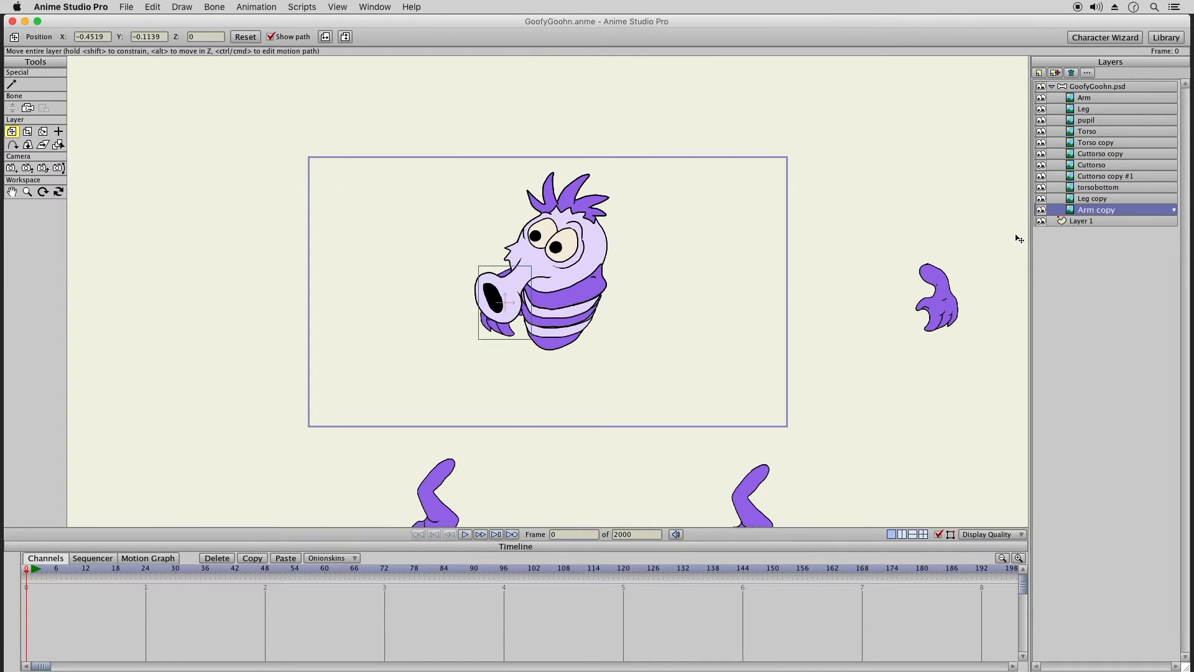
{"action": "left_click_drag", "start_coordinate": [609, 333], "coordinate": [318, 323]}
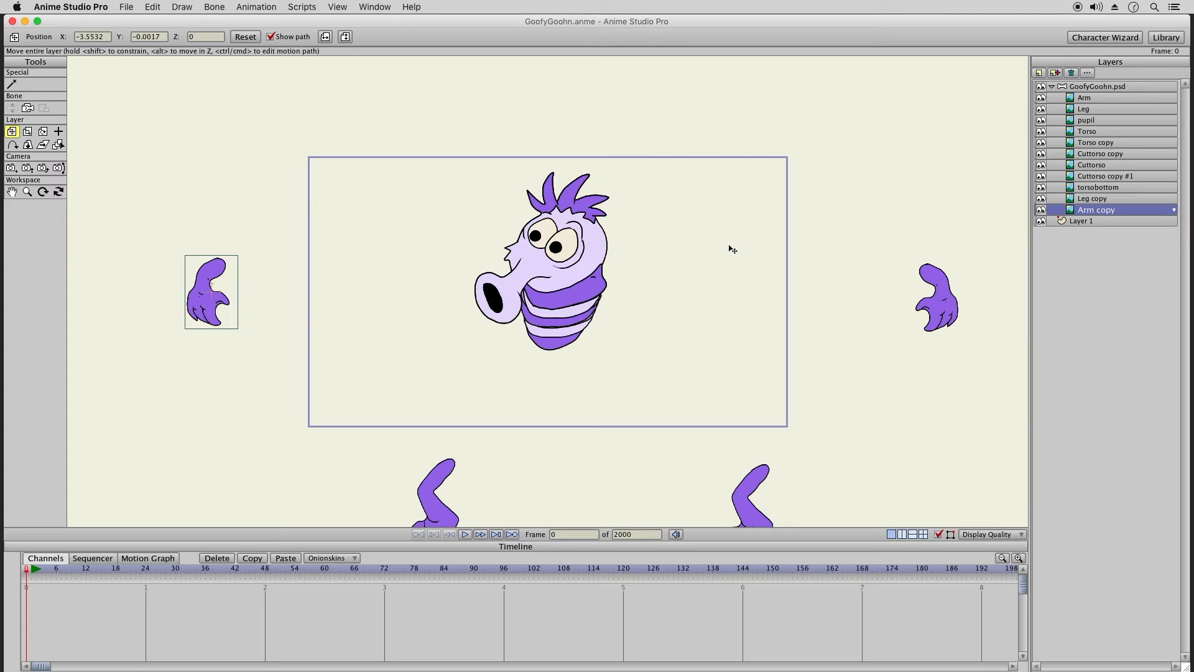
Step: Hide and show again the Torso, Torso copy and three Cuttorso layers to examine the stacked body slices beneath them
{"action": "left_click", "coordinate": [1041, 132]}
{"action": "left_click", "coordinate": [1041, 143]}
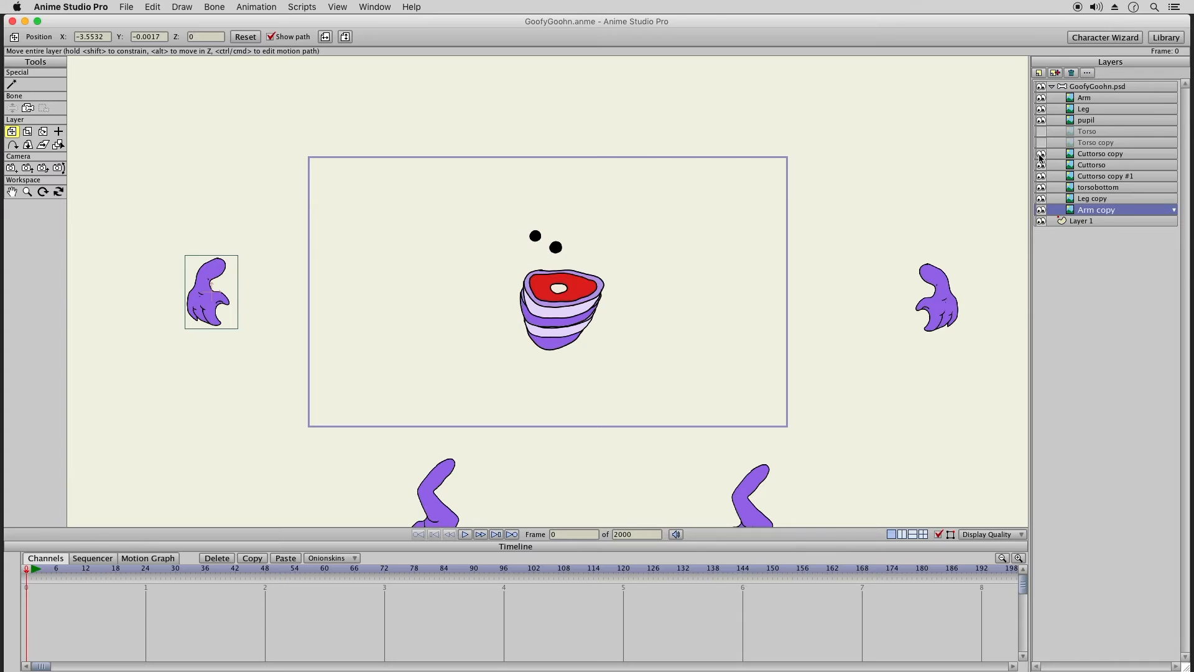
{"action": "left_click", "coordinate": [1043, 154]}
{"action": "left_click", "coordinate": [1041, 165]}
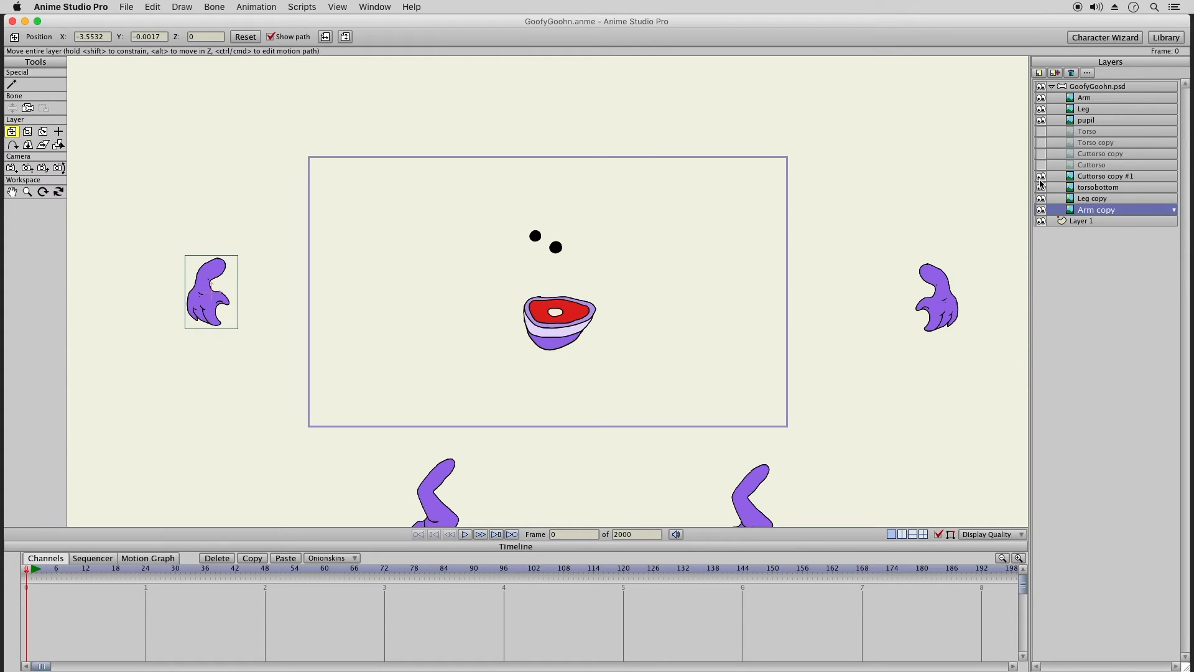
{"action": "left_click", "coordinate": [1041, 176]}
{"action": "left_click", "coordinate": [1042, 176]}
{"action": "left_click", "coordinate": [1041, 155]}
{"action": "left_click", "coordinate": [1041, 165]}
{"action": "left_click", "coordinate": [1041, 143]}
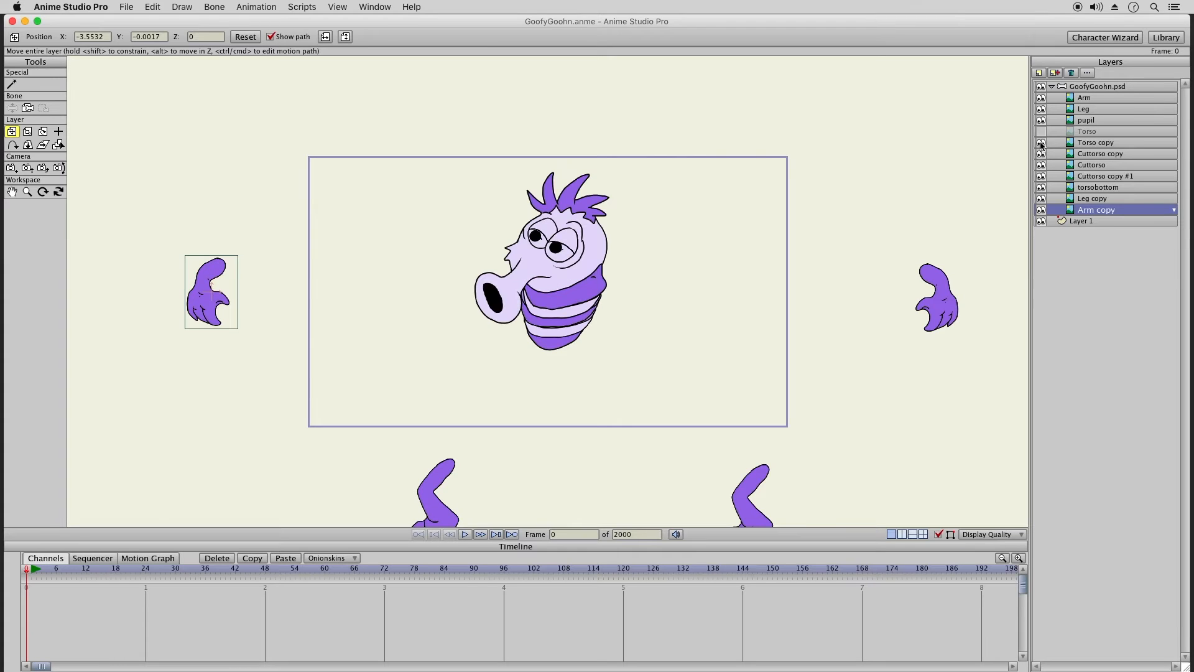
{"action": "left_click", "coordinate": [1042, 132]}
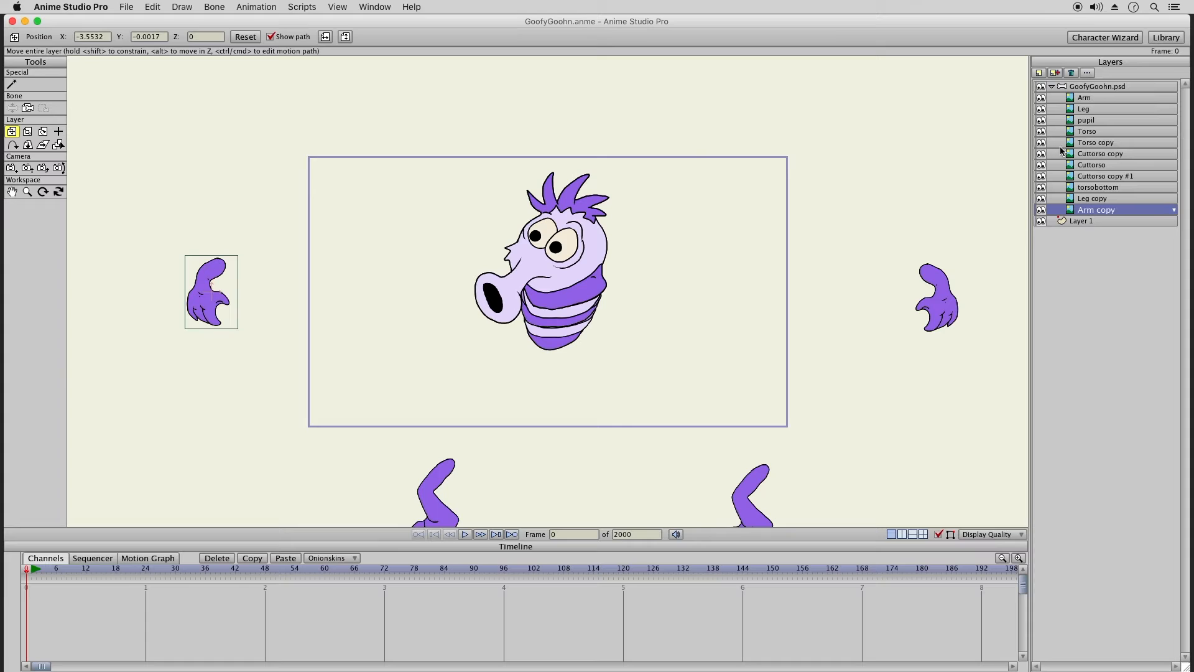
{"action": "left_click", "coordinate": [1087, 132]}
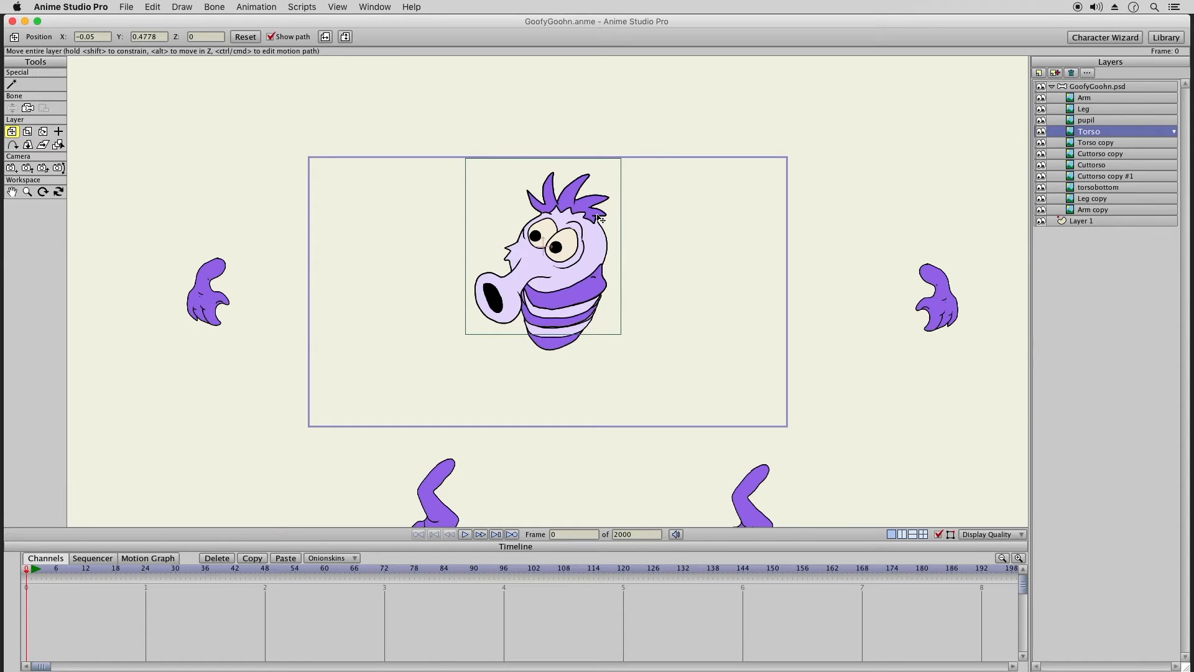
{"action": "left_click", "coordinate": [1104, 121]}
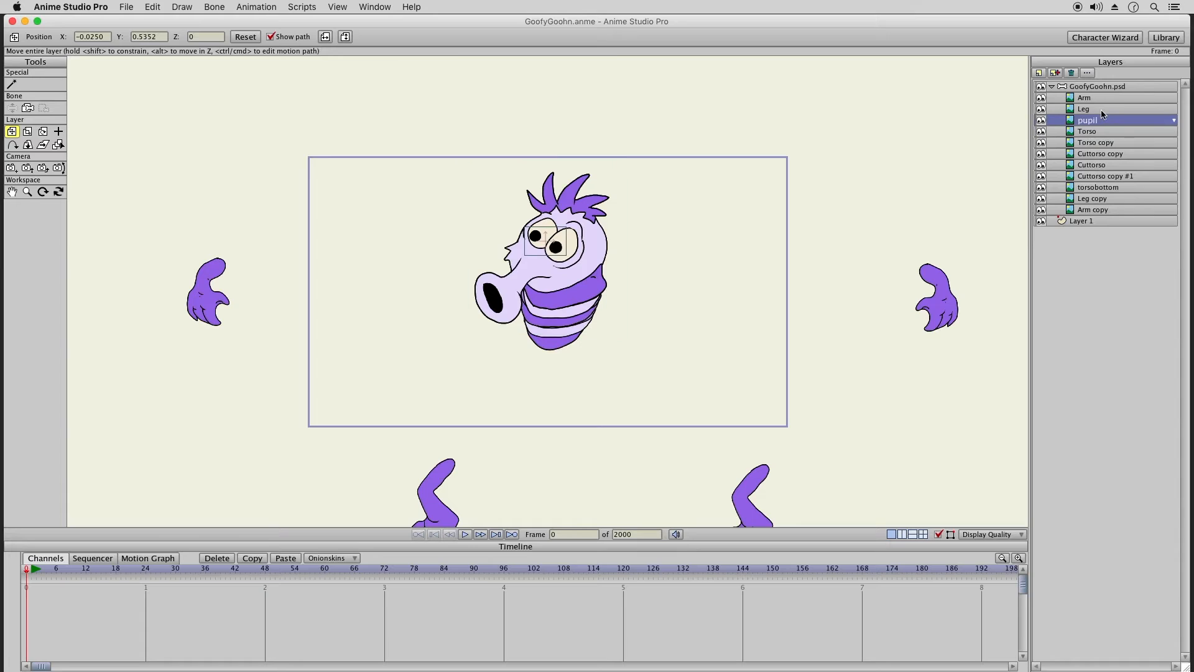
{"action": "left_click", "coordinate": [1105, 107]}
{"action": "left_click", "coordinate": [1098, 99]}
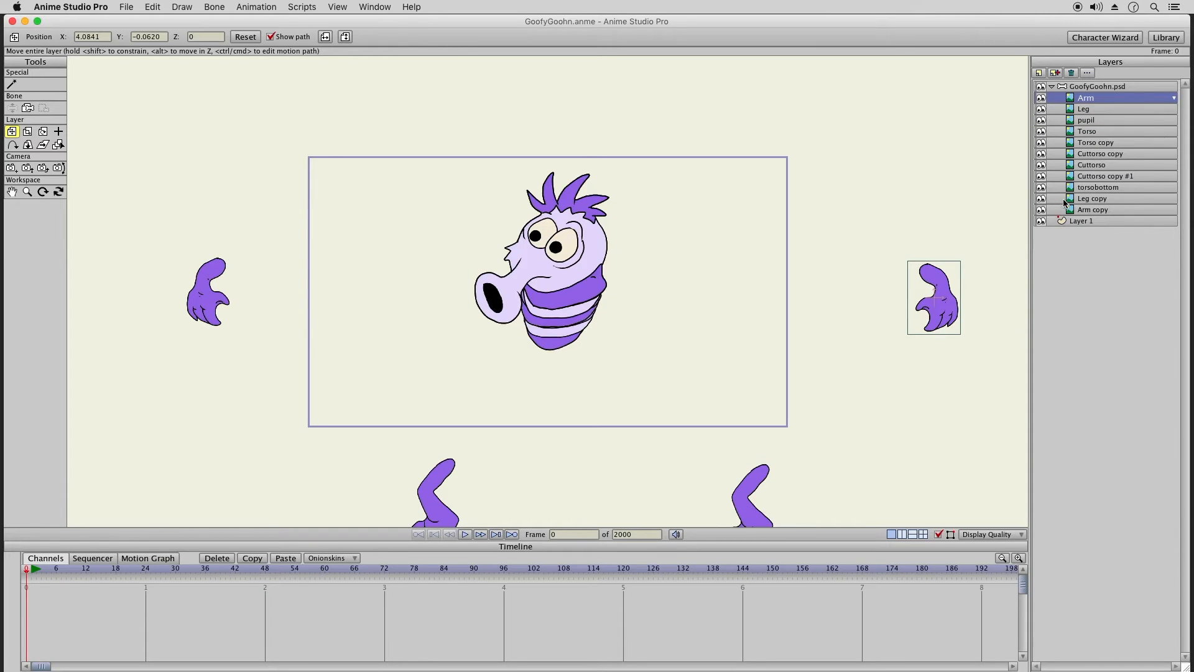
Step: Duplicate the GoofyGoohn.psd bone layer together with all its body-part layers
{"action": "left_click", "coordinate": [1094, 87]}
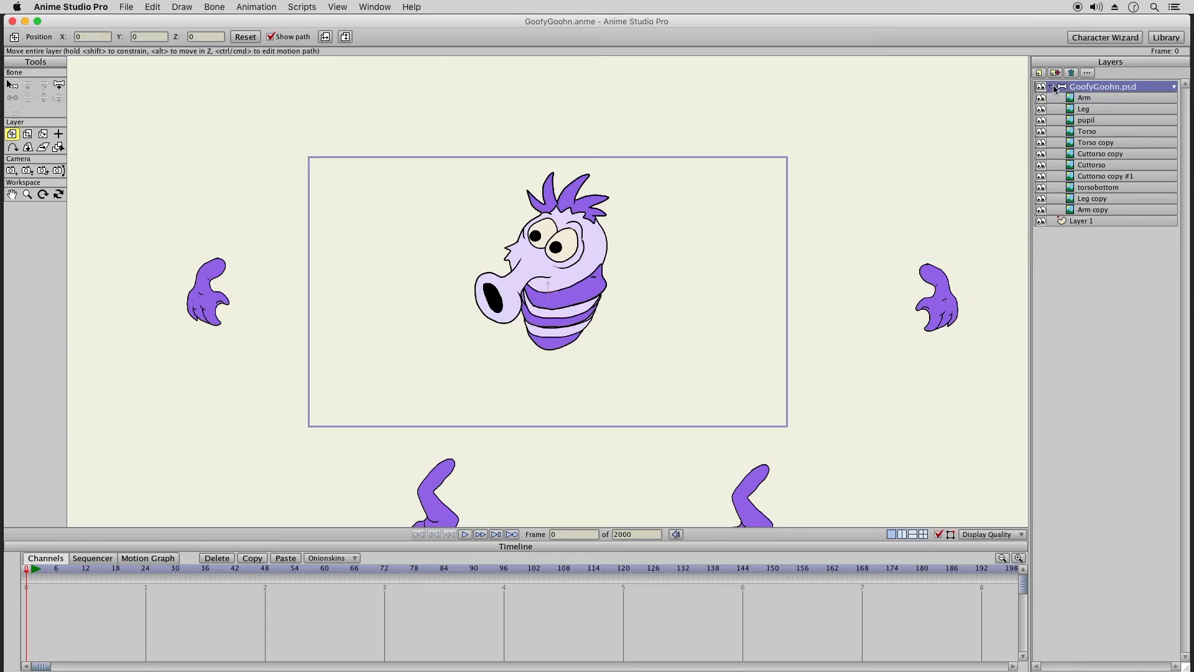
{"action": "left_click", "coordinate": [1051, 87]}
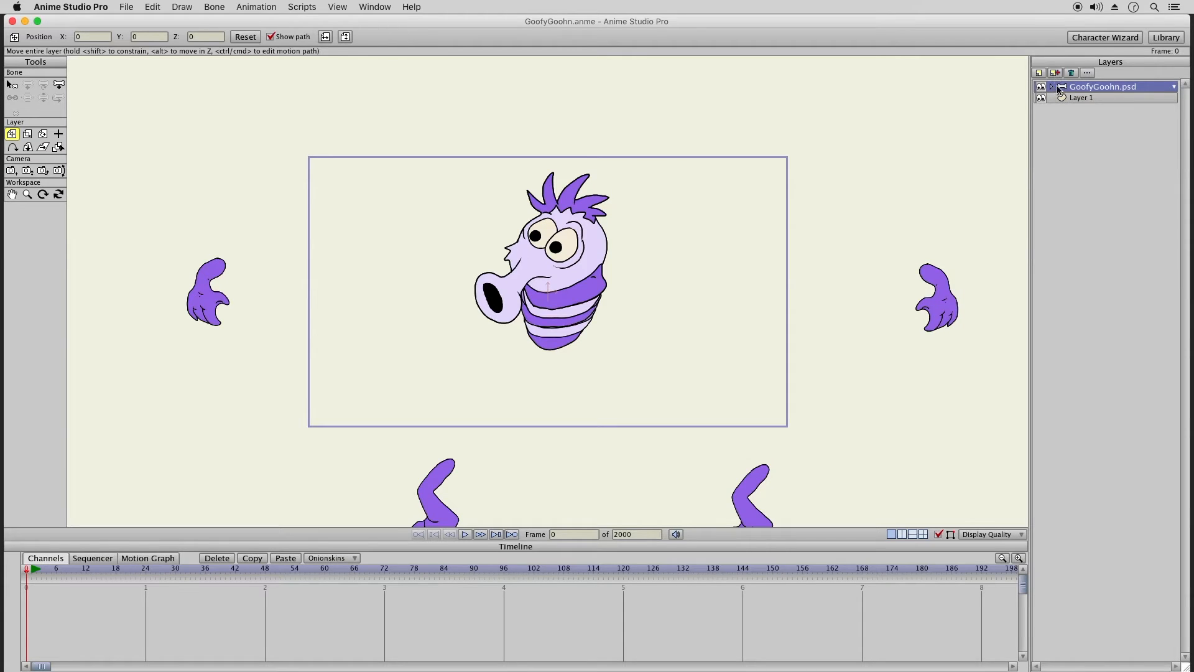
{"action": "left_click", "coordinate": [1052, 87]}
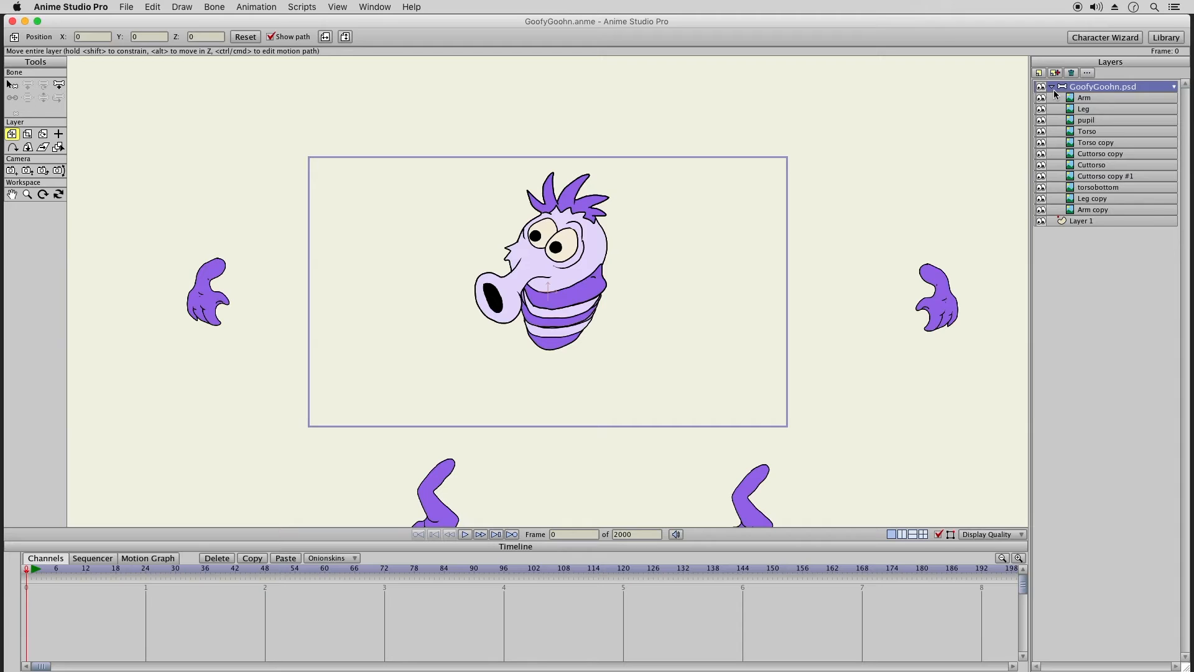
{"action": "left_click", "coordinate": [1055, 74]}
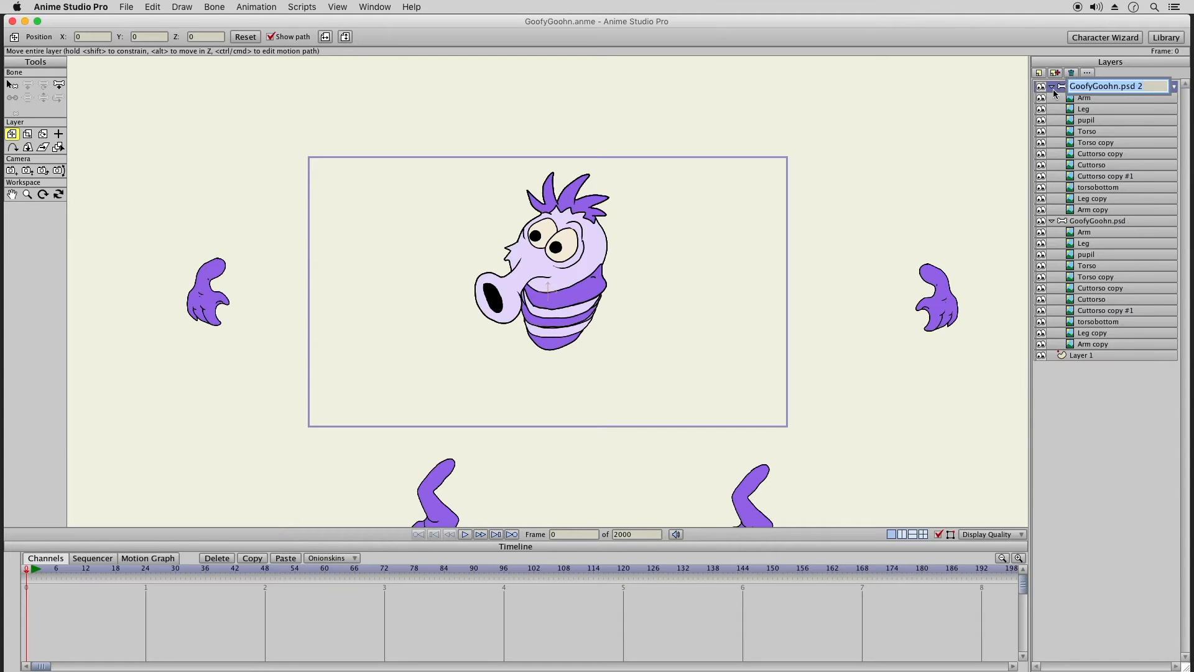
Step: Collapse both character bone layers and move the duplicate GoofyGoohn.psd 2 beneath the original
{"action": "left_click", "coordinate": [1052, 87]}
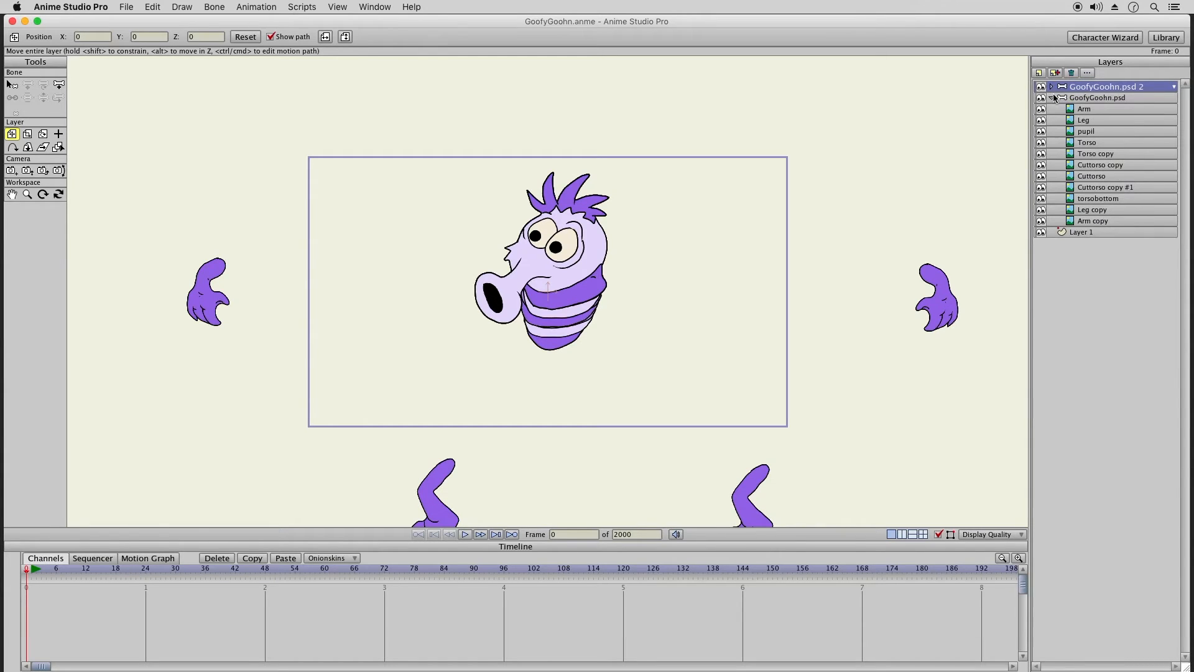
{"action": "left_click", "coordinate": [1051, 97]}
{"action": "left_click", "coordinate": [1051, 86]}
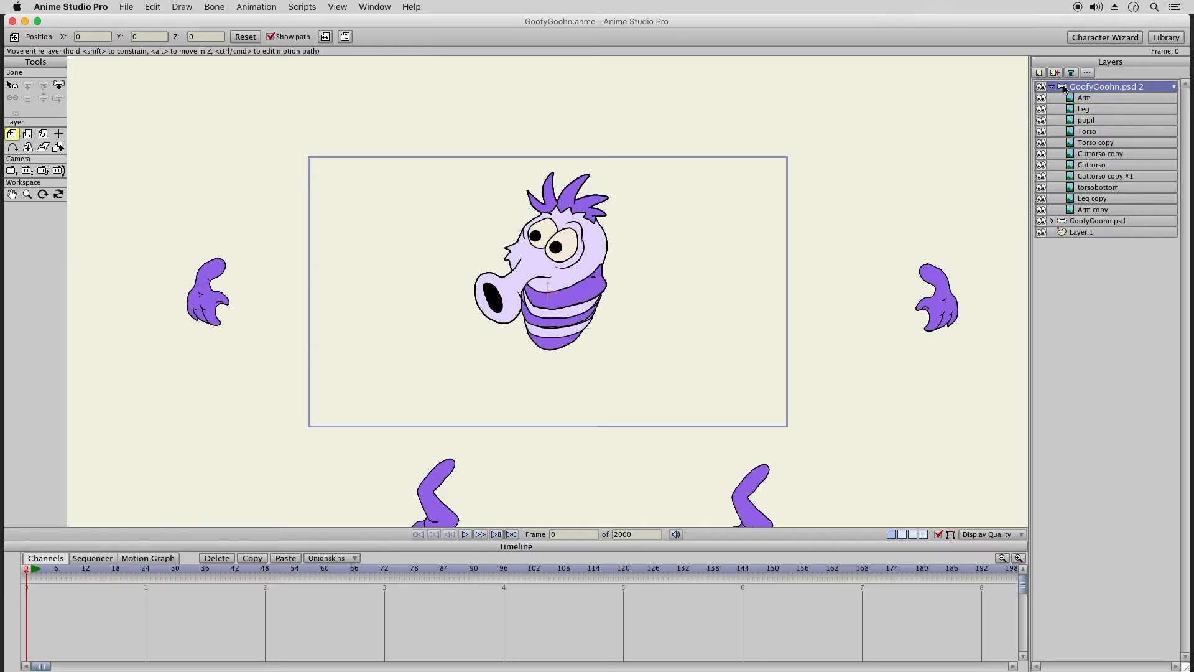
{"action": "left_click", "coordinate": [1052, 87]}
{"action": "left_click_drag", "start_coordinate": [1063, 90], "coordinate": [1065, 113]}
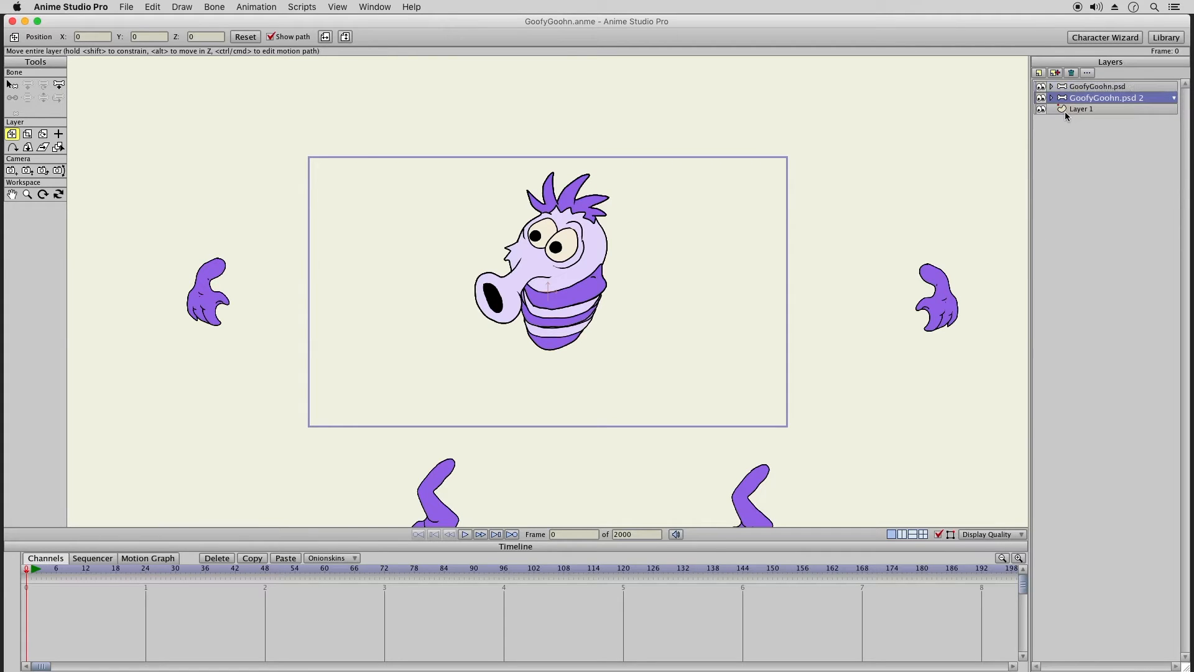
Step: Delete the empty Layer 1, hide the GoofyGoohn.psd 2 backup and make the original GoofyGoohn.psd layer active
{"action": "left_click", "coordinate": [1063, 111]}
{"action": "left_click", "coordinate": [1071, 73]}
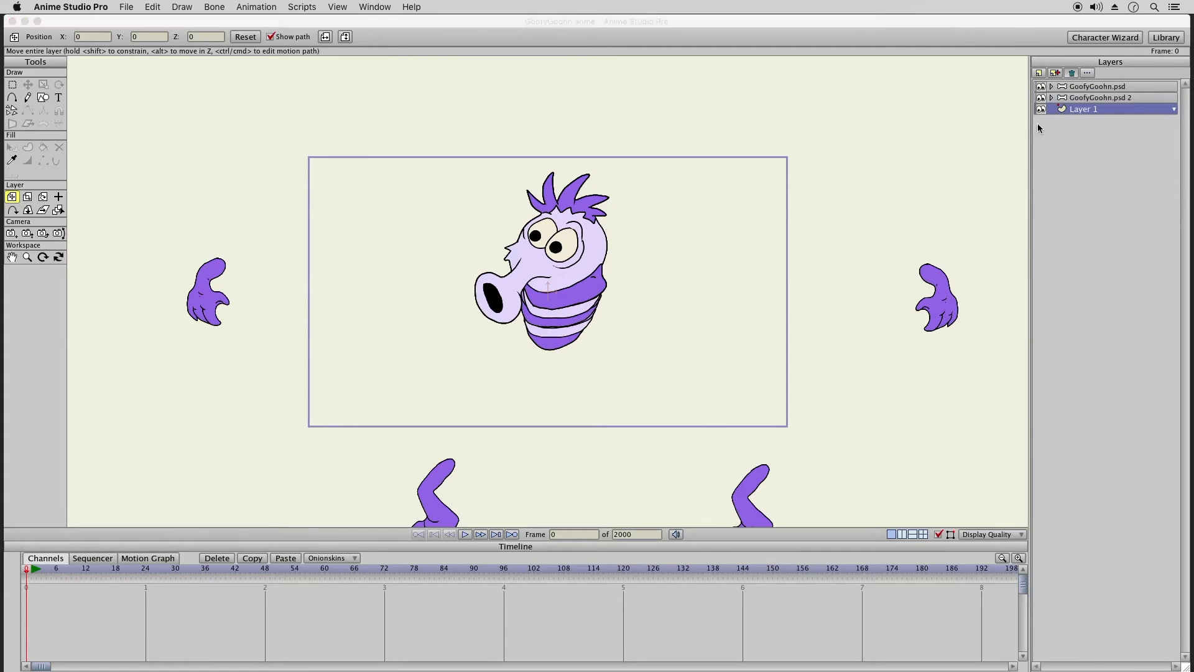
{"action": "left_click", "coordinate": [649, 369]}
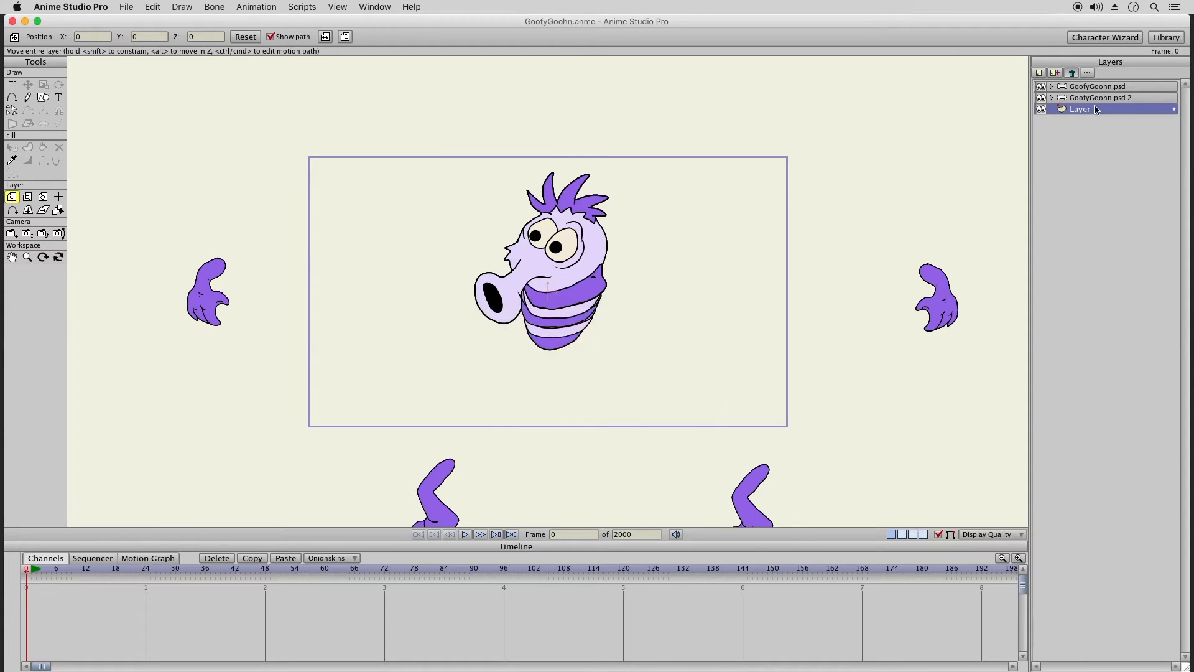
{"action": "left_click", "coordinate": [1074, 92]}
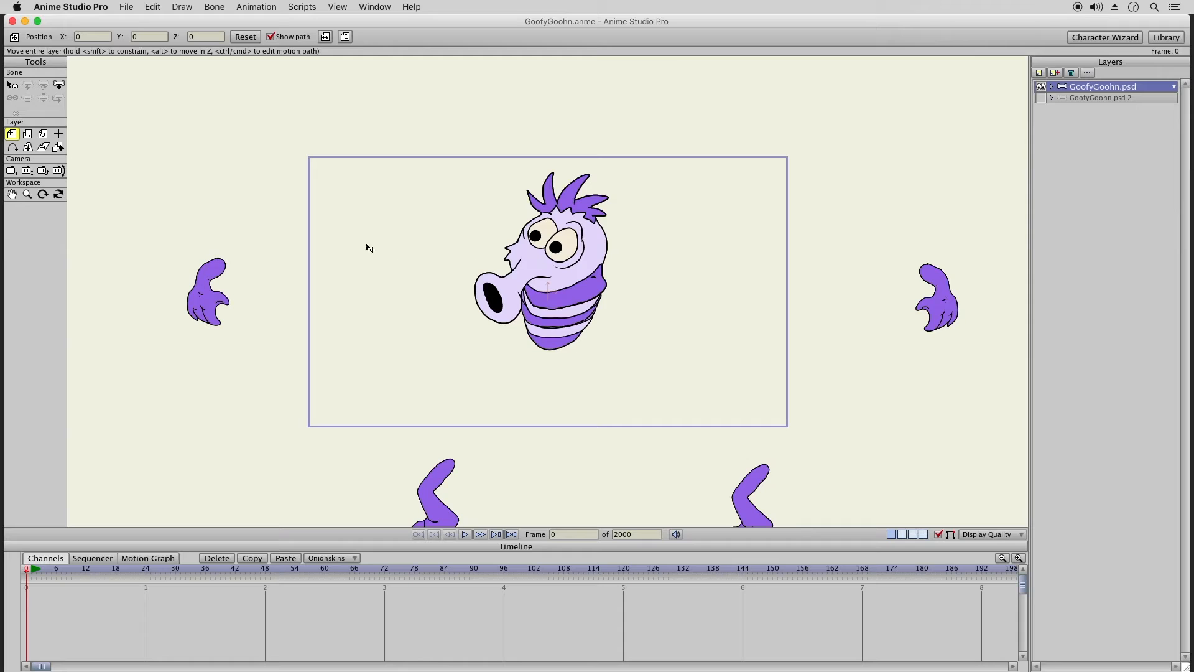
Step: Add a chain of bones up the character from the torso bottom to the hair, plus a bone along the snout
{"action": "left_click", "coordinate": [59, 84]}
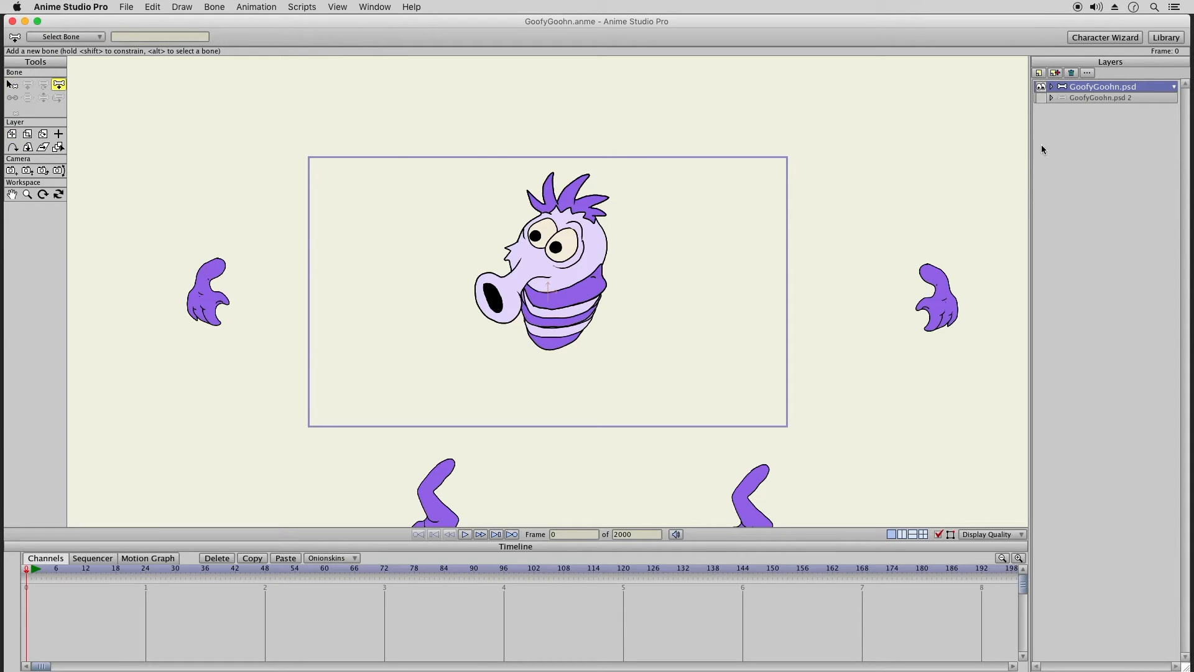
{"action": "left_click", "coordinate": [1052, 87]}
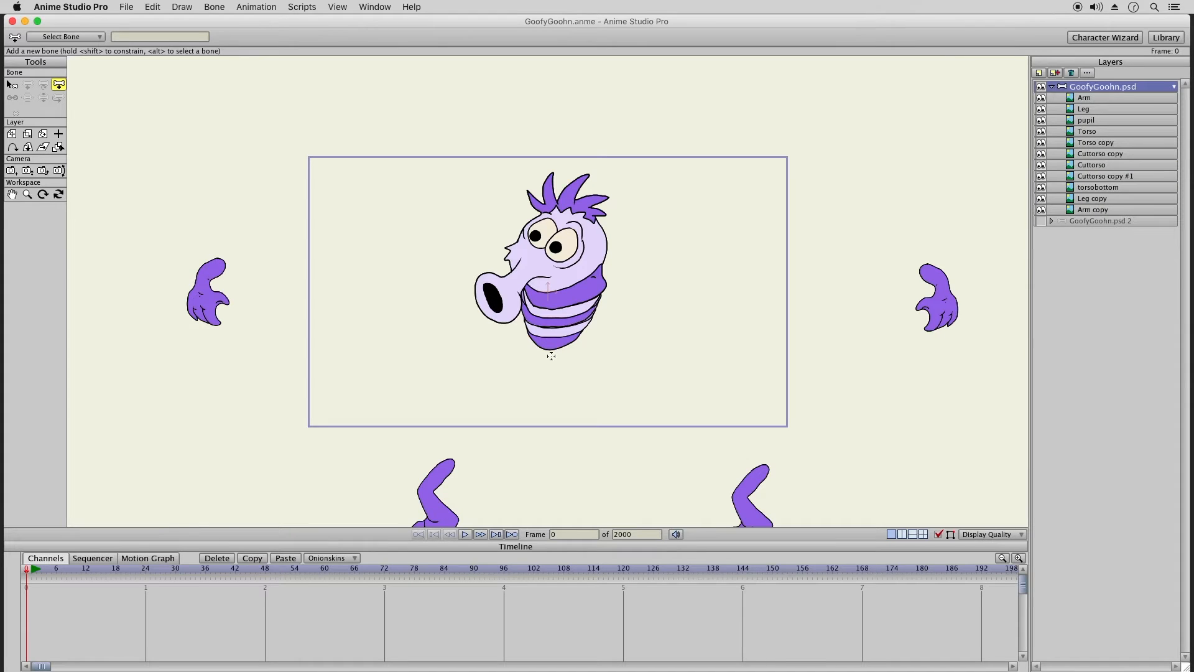
{"action": "left_click_drag", "start_coordinate": [551, 349], "coordinate": [553, 328]}
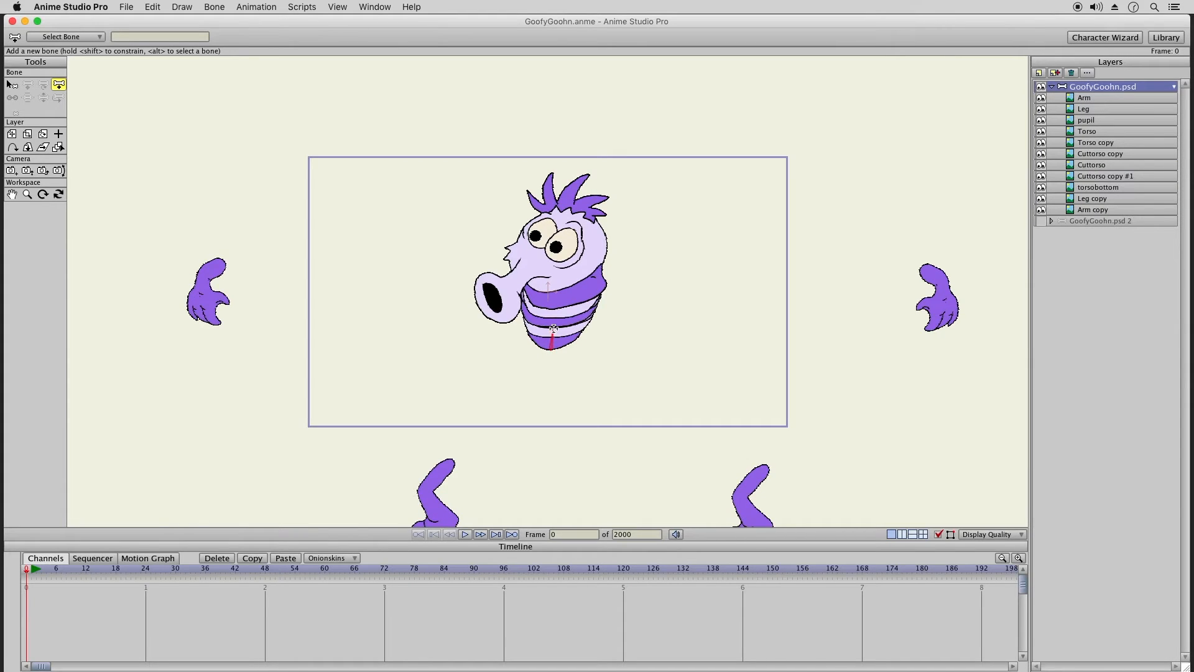
{"action": "left_click_drag", "start_coordinate": [552, 328], "coordinate": [564, 178]}
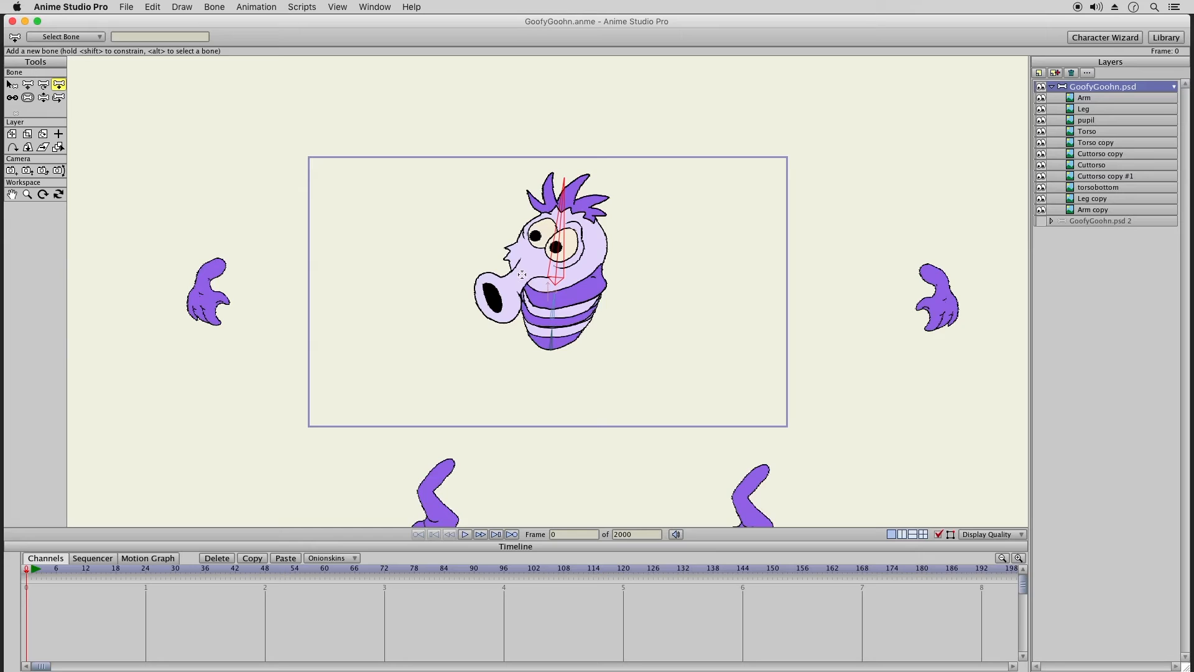
{"action": "left_click_drag", "start_coordinate": [517, 277], "coordinate": [482, 310]}
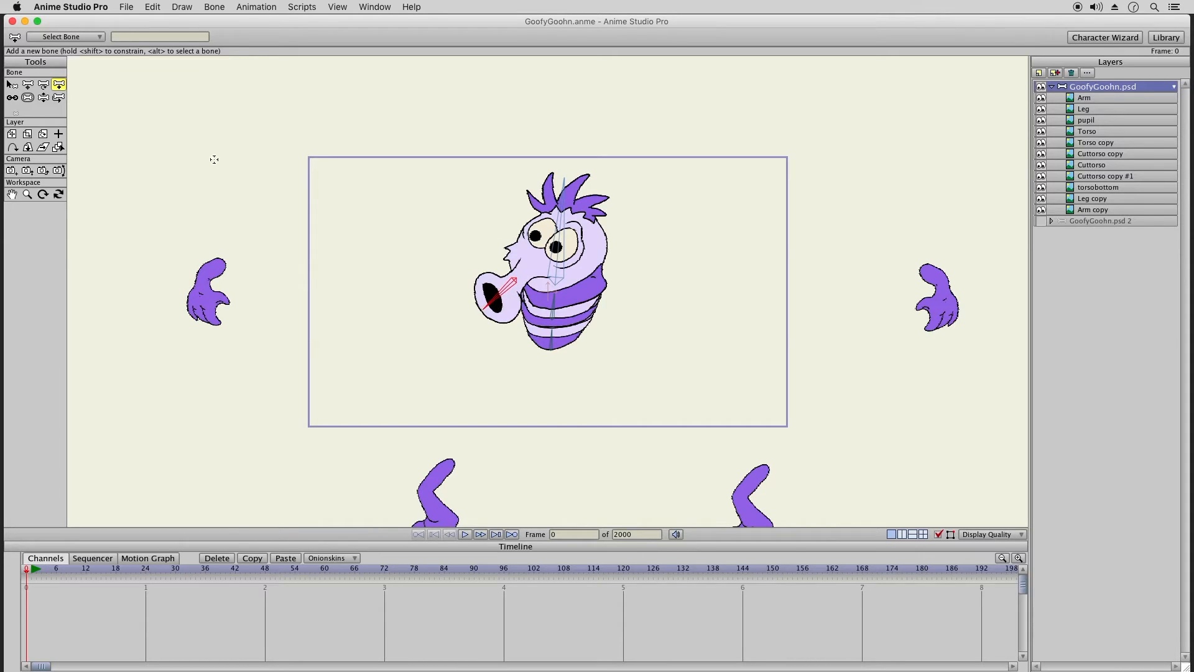
Step: Test how the snout bone deforms the artwork with Manipulate Bones
{"action": "left_click", "coordinate": [12, 84]}
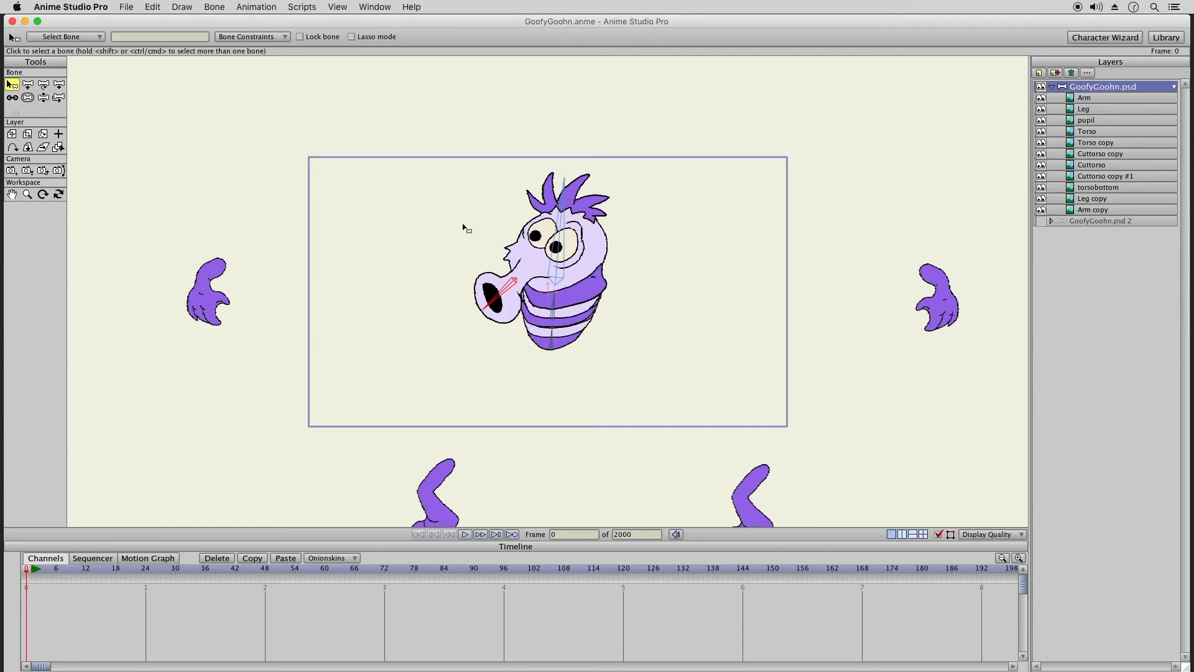
{"action": "left_click", "coordinate": [43, 98]}
{"action": "mouse_move", "coordinate": [489, 314]}
{"action": "left_mouse_down"}
{"action": "mouse_move", "coordinate": [460, 283]}
{"action": "mouse_move", "coordinate": [494, 336]}
{"action": "mouse_move", "coordinate": [463, 274]}
{"action": "mouse_move", "coordinate": [493, 303]}
{"action": "left_mouse_up"}
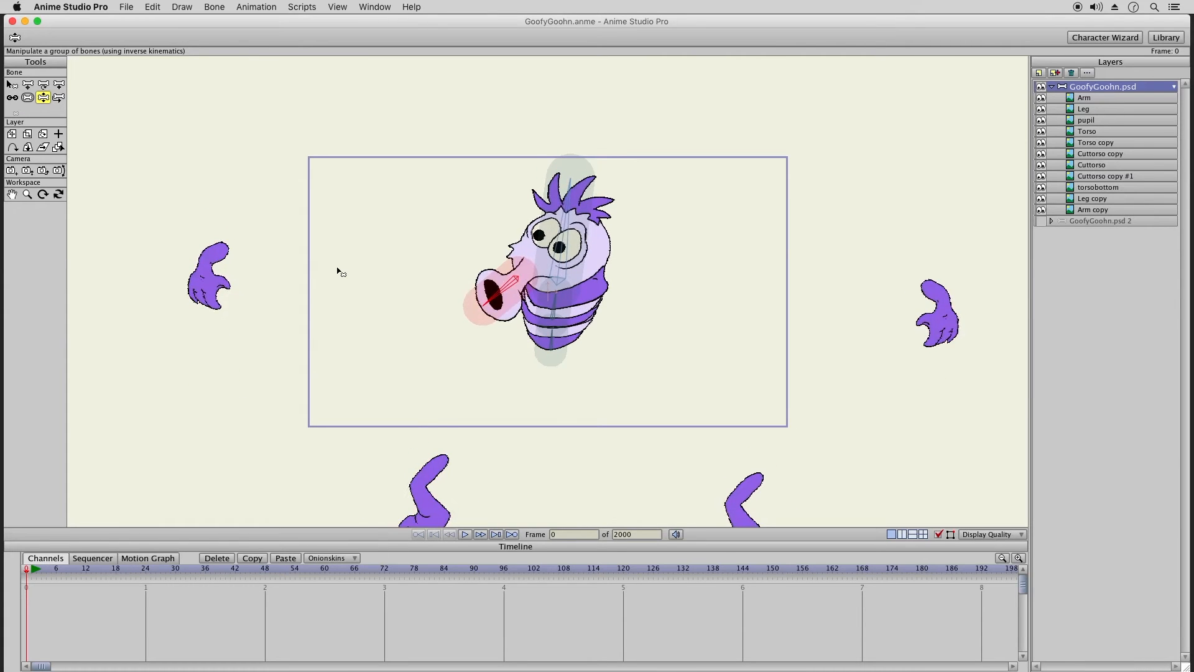
Step: Reduce the snout bone's strength region, retest its movement and deselect the bones
{"action": "left_click", "coordinate": [27, 98]}
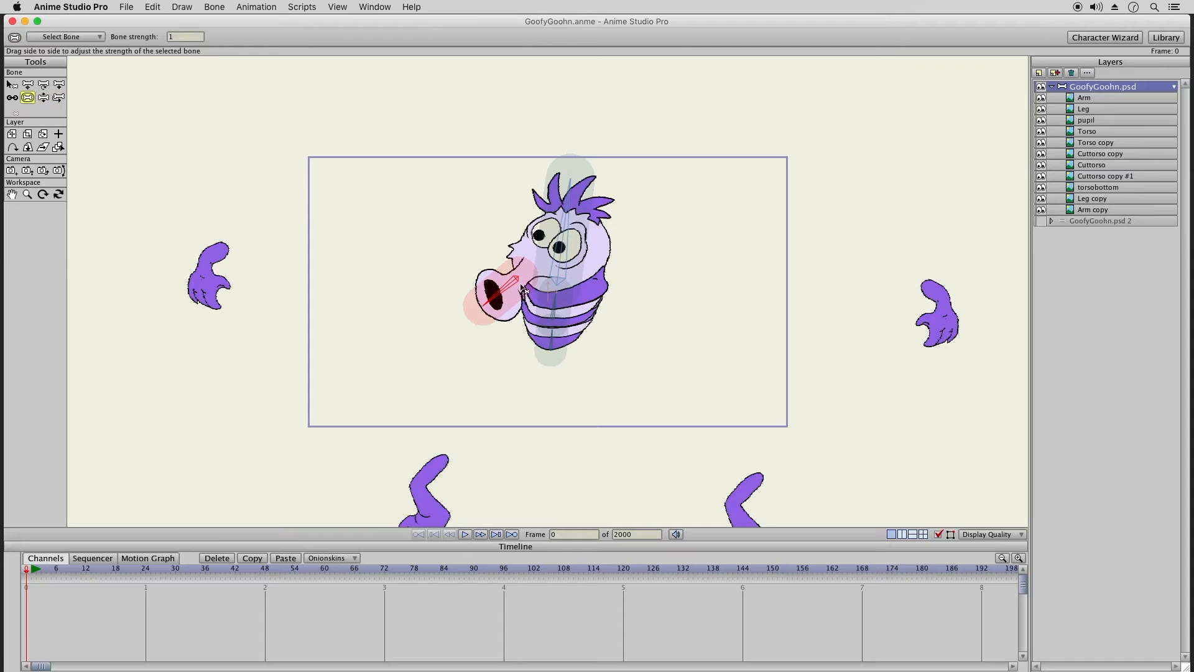
{"action": "left_click_drag", "start_coordinate": [510, 299], "coordinate": [475, 300]}
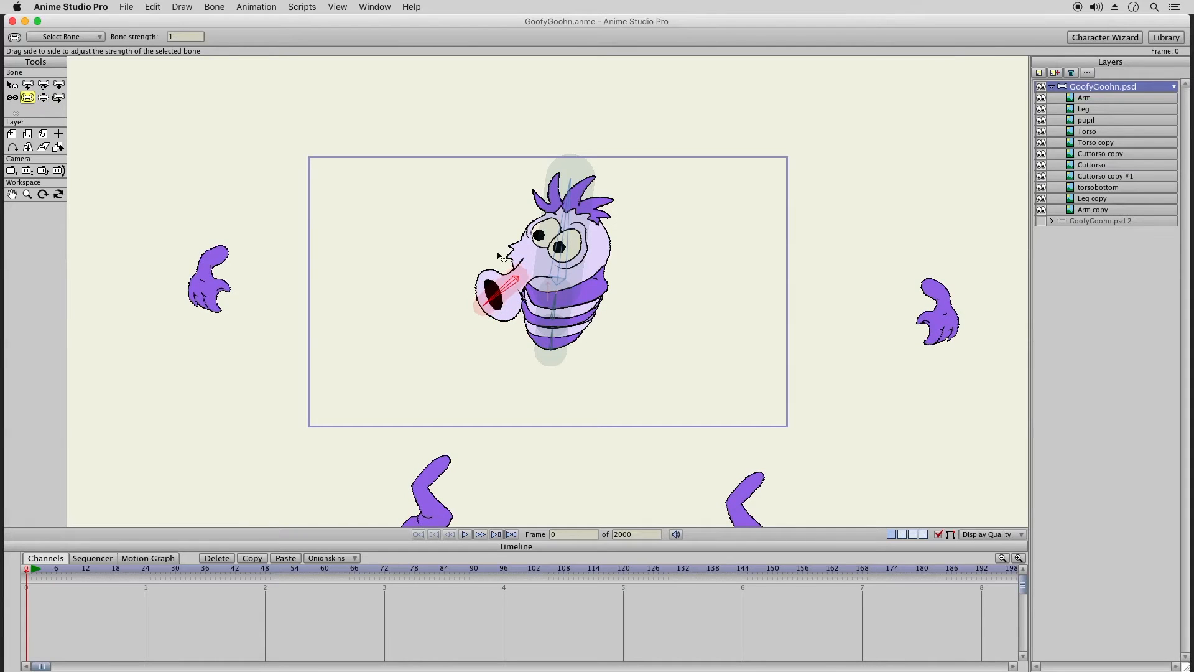
{"action": "left_click", "coordinate": [43, 97]}
{"action": "mouse_move", "coordinate": [480, 312]}
{"action": "left_mouse_down"}
{"action": "mouse_move", "coordinate": [467, 294]}
{"action": "mouse_move", "coordinate": [482, 250]}
{"action": "mouse_move", "coordinate": [481, 314]}
{"action": "mouse_move", "coordinate": [478, 298]}
{"action": "left_mouse_up"}
{"action": "left_click", "coordinate": [12, 85]}
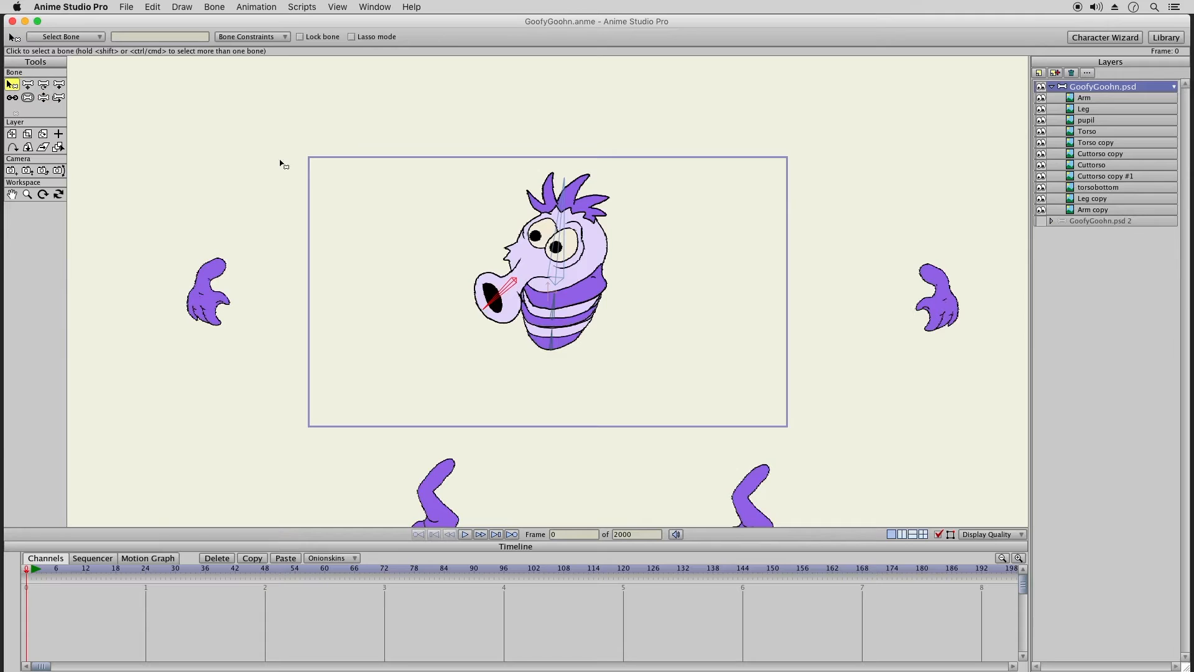
{"action": "left_click", "coordinate": [427, 247]}
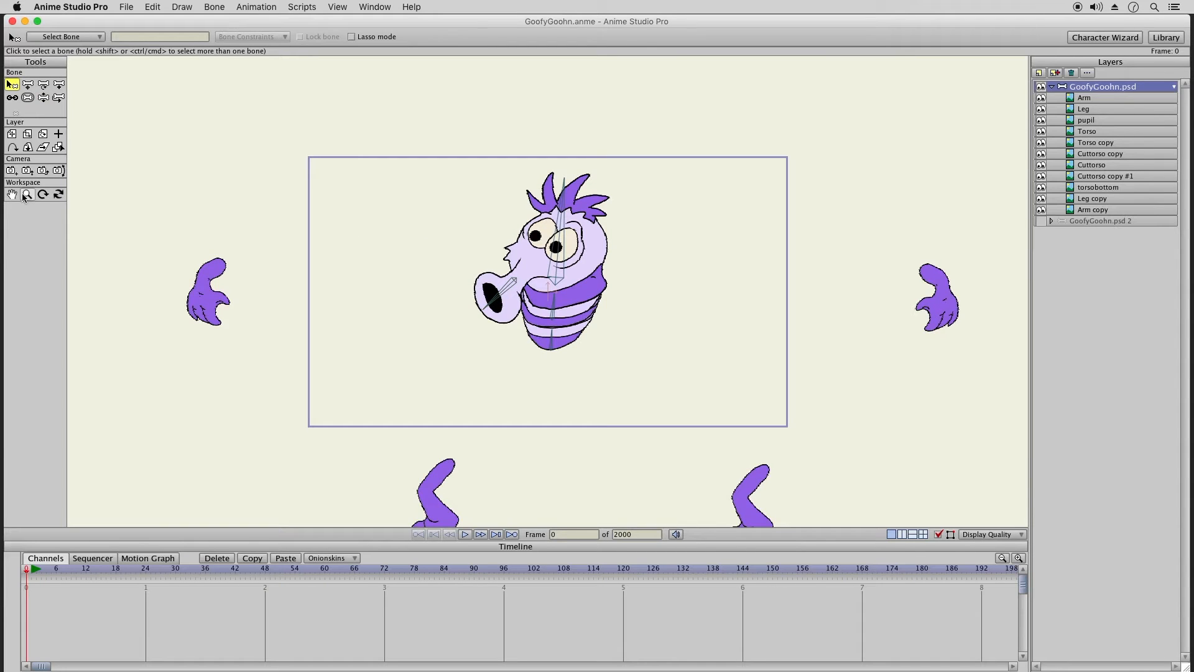
Step: Add a chain of bones down the Arm copy artwork to the fingertips, parented to the torso bone below the head
{"action": "left_click", "coordinate": [12, 194]}
{"action": "left_click_drag", "start_coordinate": [458, 346], "coordinate": [451, 300]}
{"action": "left_click", "coordinate": [12, 85]}
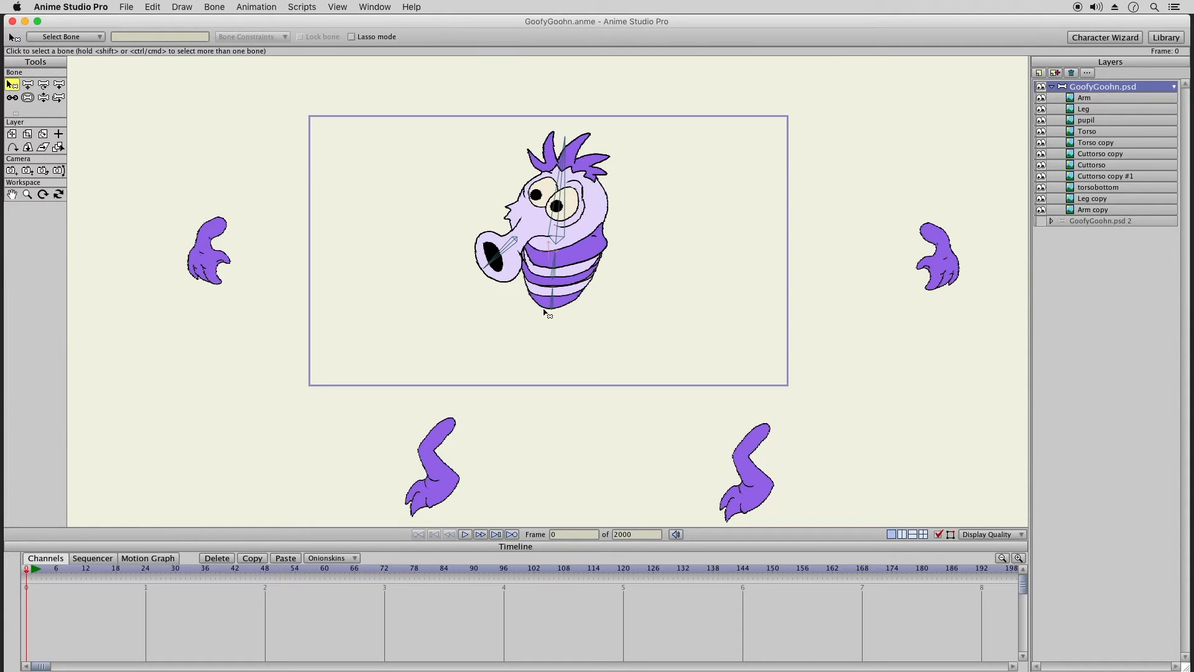
{"action": "left_click", "coordinate": [559, 264]}
{"action": "left_click", "coordinate": [59, 84]}
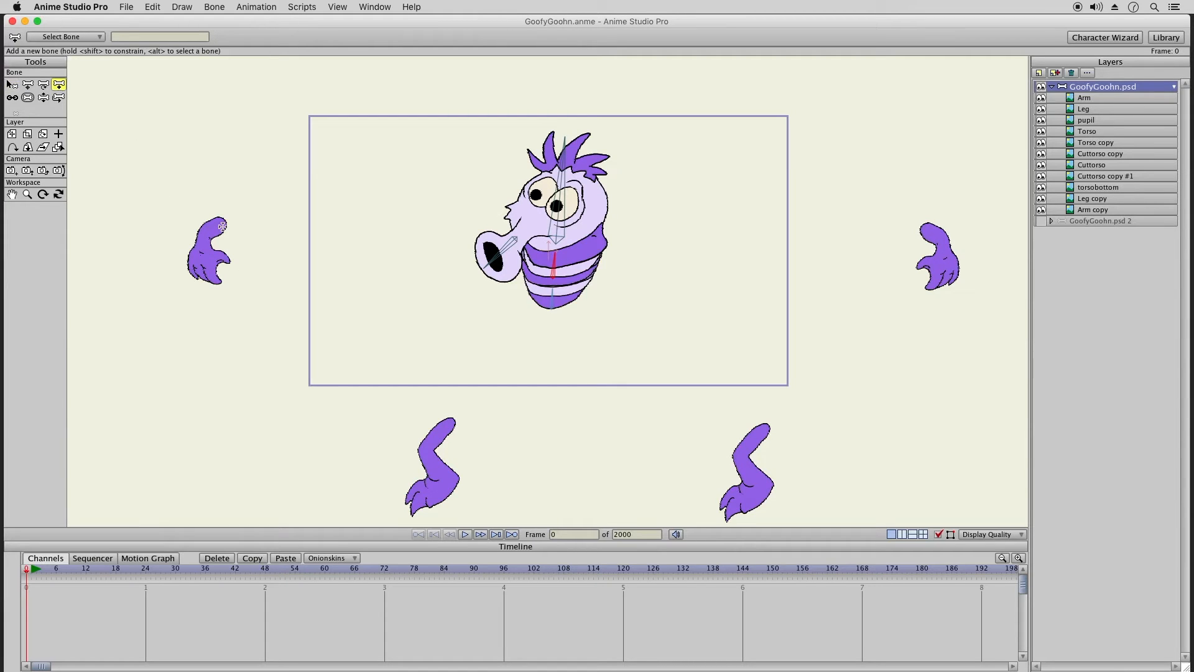
{"action": "mouse_move", "coordinate": [222, 221]}
{"action": "left_mouse_down"}
{"action": "mouse_move", "coordinate": [203, 235]}
{"action": "mouse_move", "coordinate": [215, 285]}
{"action": "left_mouse_up"}
Step: Add a chain of bones down the Arm artwork from shoulder to hand, parented to the torso bone below the head
{"action": "left_click", "coordinate": [11, 87]}
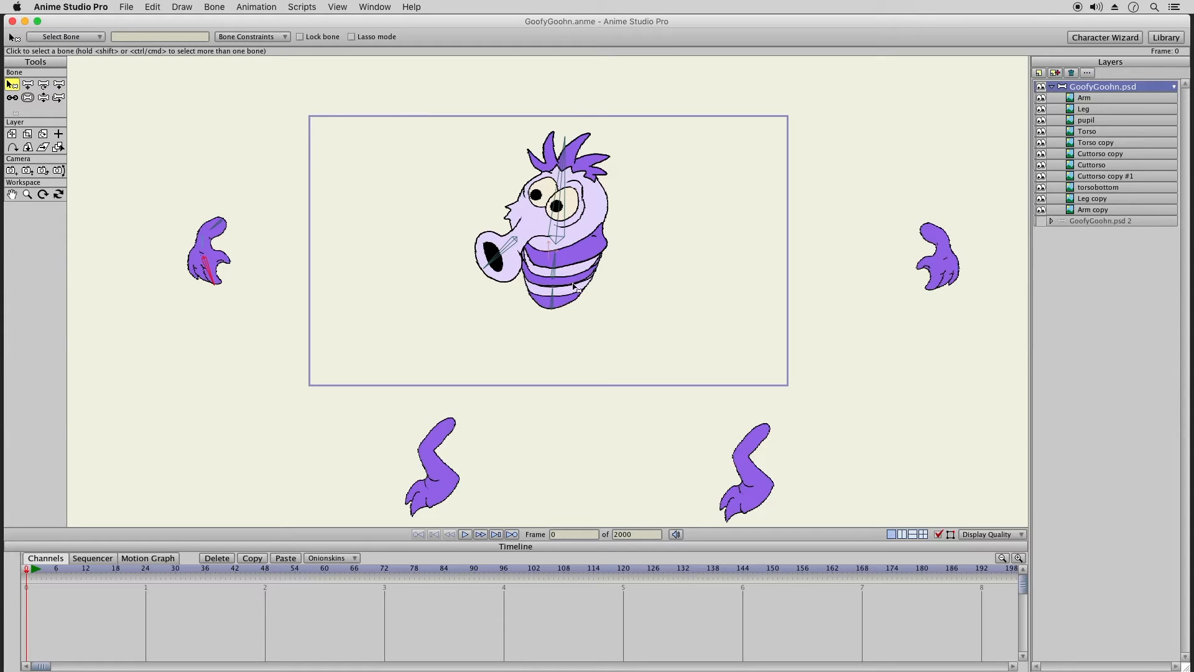
{"action": "left_click", "coordinate": [557, 272]}
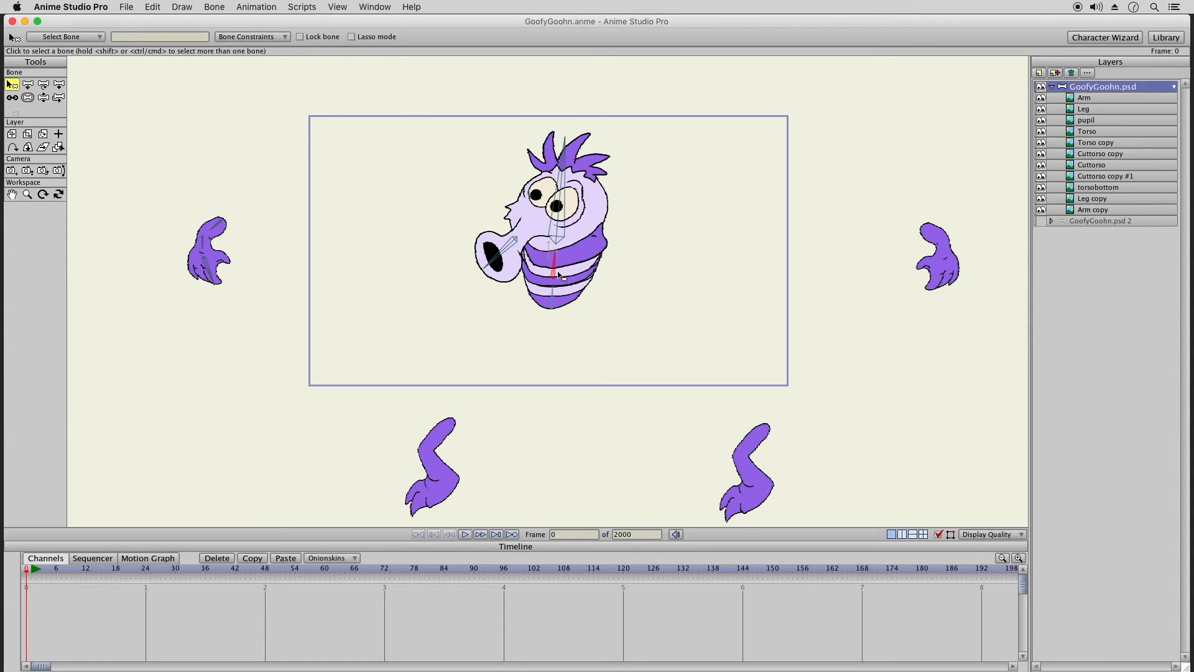
{"action": "left_click", "coordinate": [59, 85]}
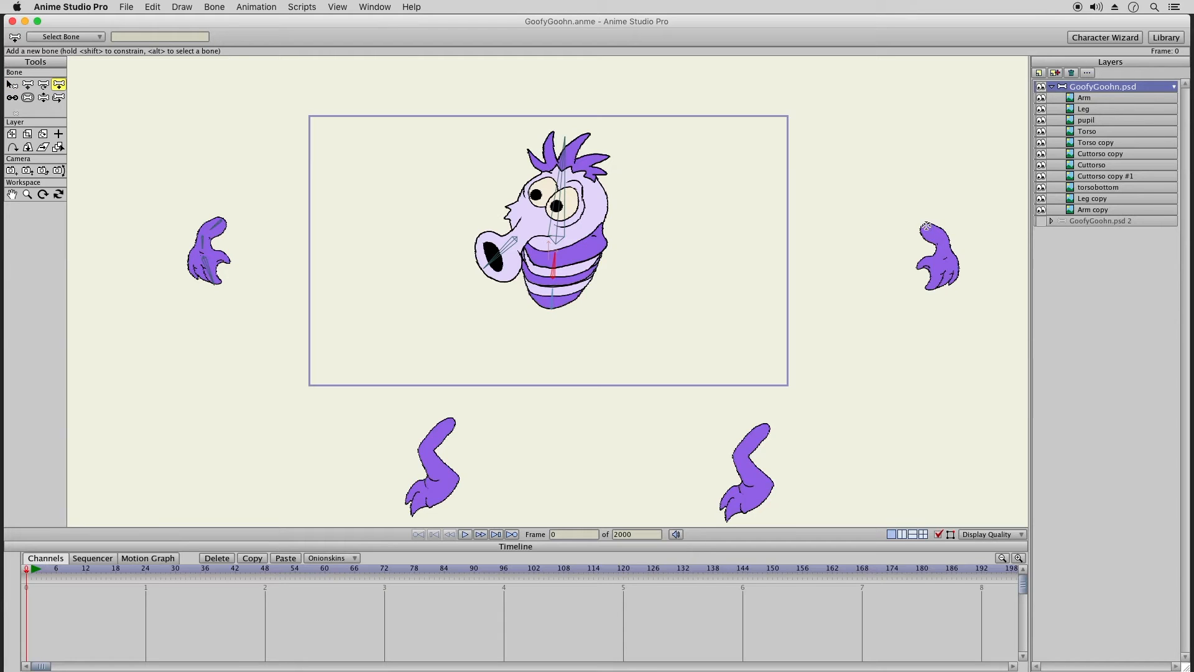
{"action": "left_click_drag", "start_coordinate": [924, 228], "coordinate": [941, 239]}
{"action": "left_click_drag", "start_coordinate": [944, 241], "coordinate": [932, 290]}
Step: Add thigh, shin and foot bones to the left-hand leg, parented to the lowest torso bone
{"action": "left_click", "coordinate": [12, 84]}
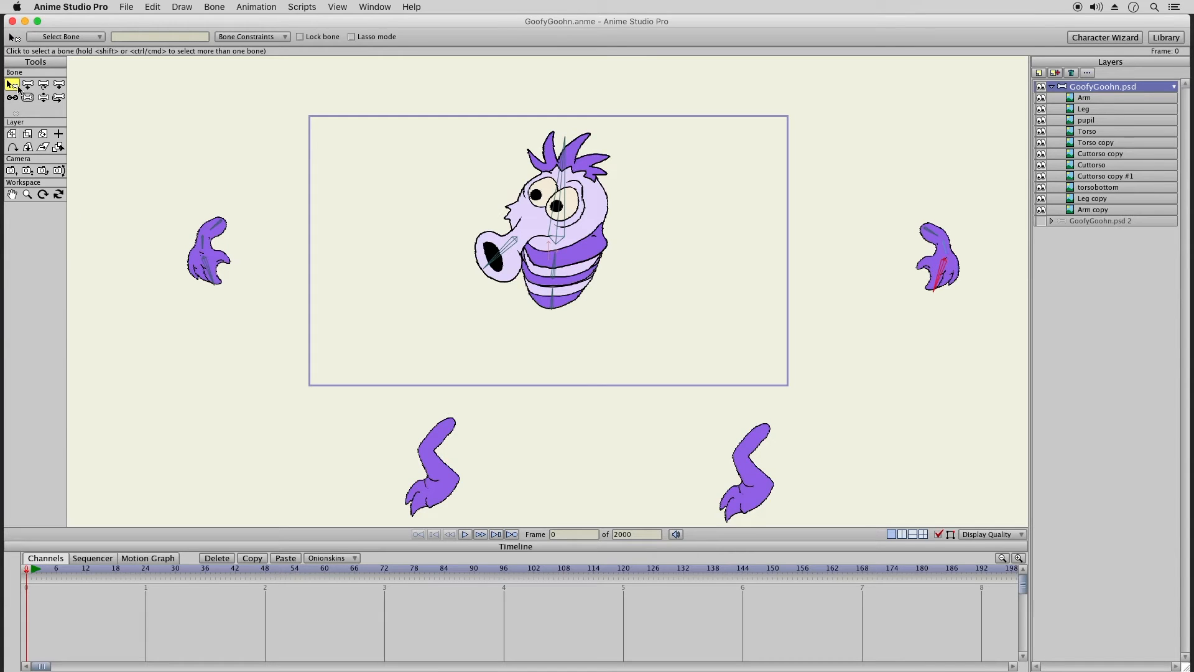
{"action": "left_click", "coordinate": [553, 295]}
{"action": "left_click", "coordinate": [58, 86]}
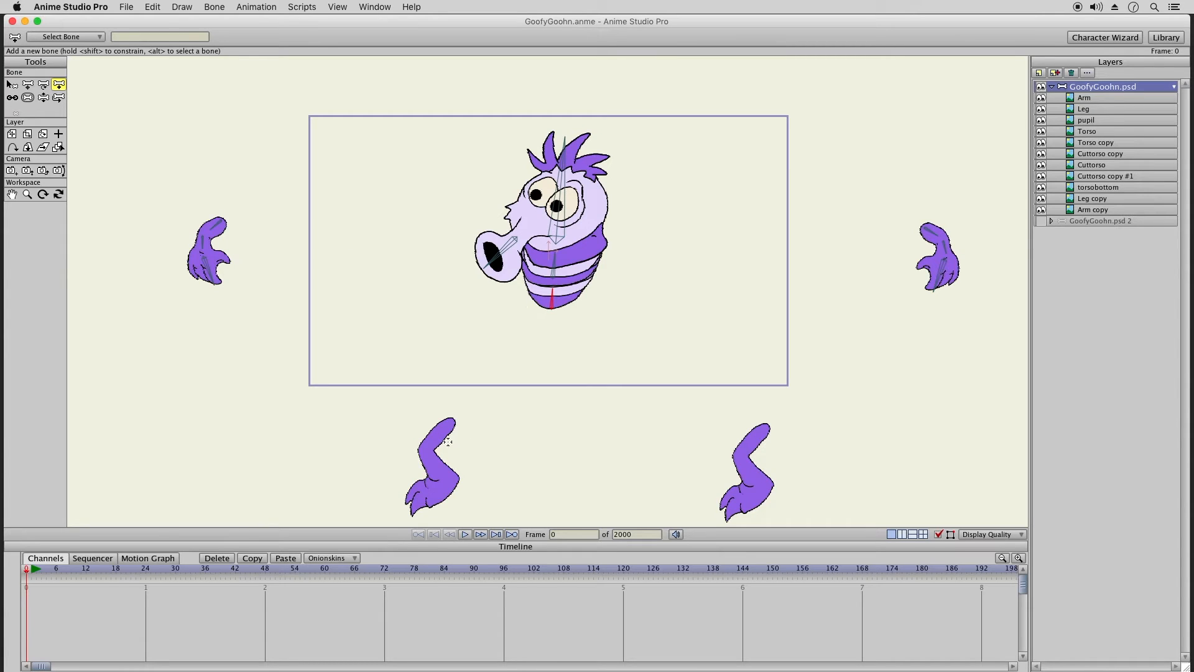
{"action": "left_click_drag", "start_coordinate": [450, 422], "coordinate": [440, 472]}
{"action": "left_click_drag", "start_coordinate": [452, 479], "coordinate": [411, 504]}
Step: Add thigh, shin and foot bones to the right-hand leg, parented to the lowest torso bone
{"action": "left_click", "coordinate": [12, 84]}
{"action": "left_click", "coordinate": [554, 306]}
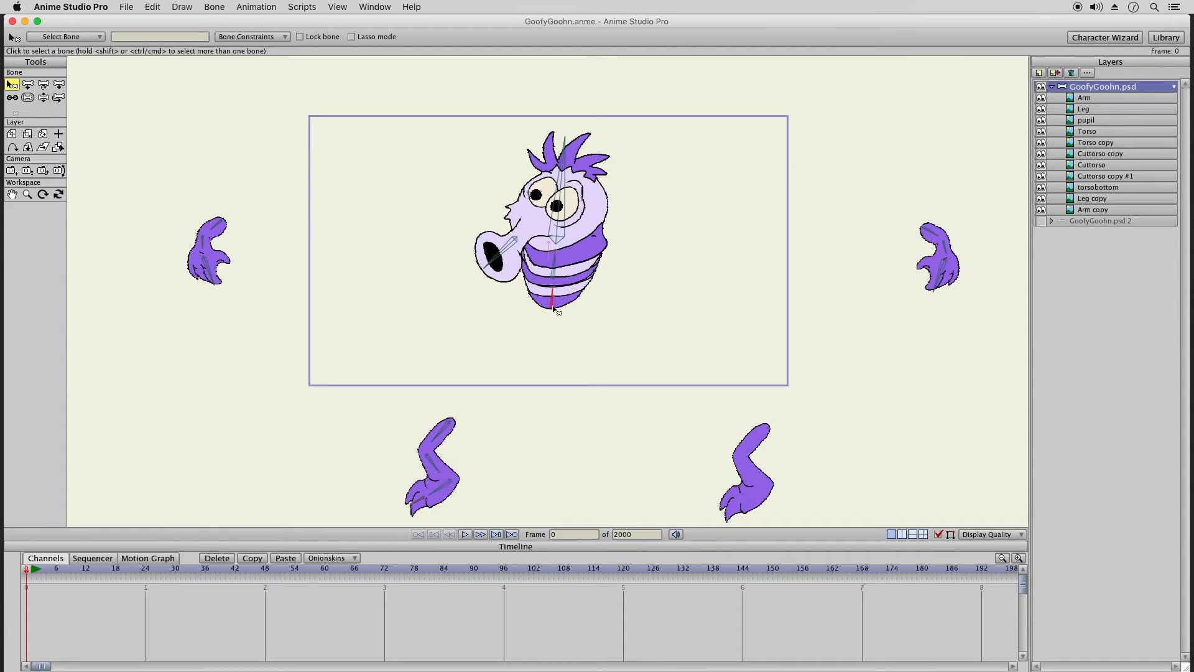
{"action": "left_click", "coordinate": [59, 84]}
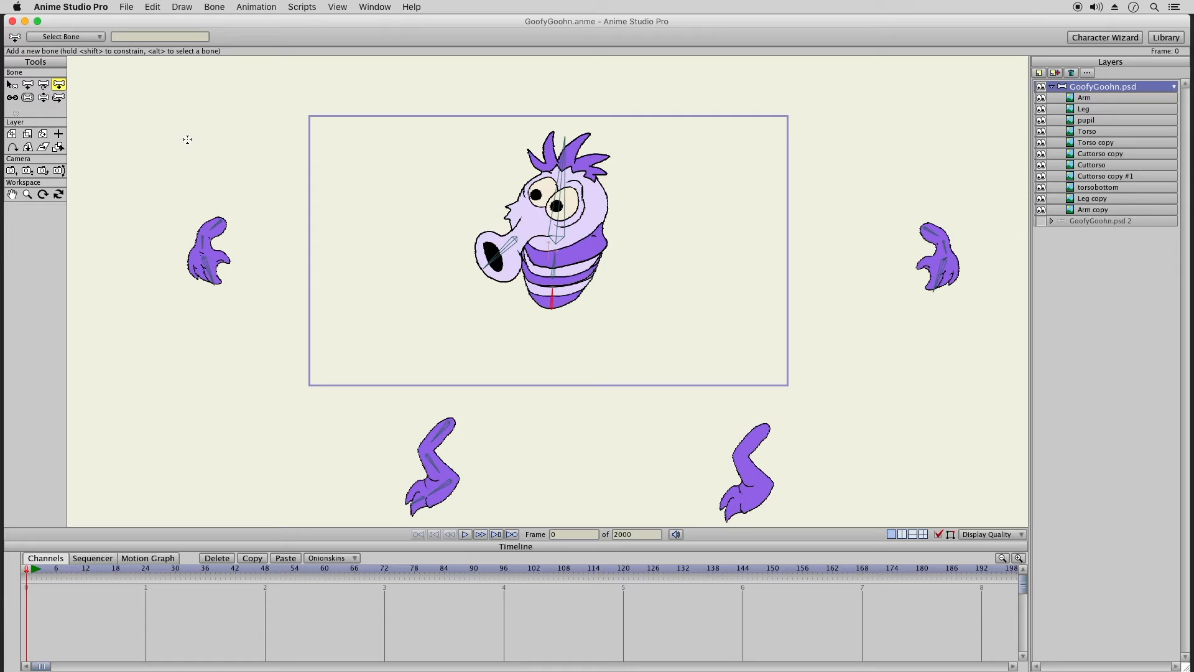
{"action": "left_click", "coordinate": [763, 428]}
{"action": "left_click_drag", "start_coordinate": [750, 443], "coordinate": [721, 514]}
Step: Test the right-hand leg's new bones by bending its thigh with Manipulate Bones
{"action": "key", "text": "z"}
{"action": "mouse_move", "coordinate": [764, 439]}
{"action": "left_mouse_down"}
{"action": "mouse_move", "coordinate": [764, 425]}
{"action": "mouse_move", "coordinate": [754, 454]}
{"action": "mouse_move", "coordinate": [764, 430]}
{"action": "left_mouse_up"}
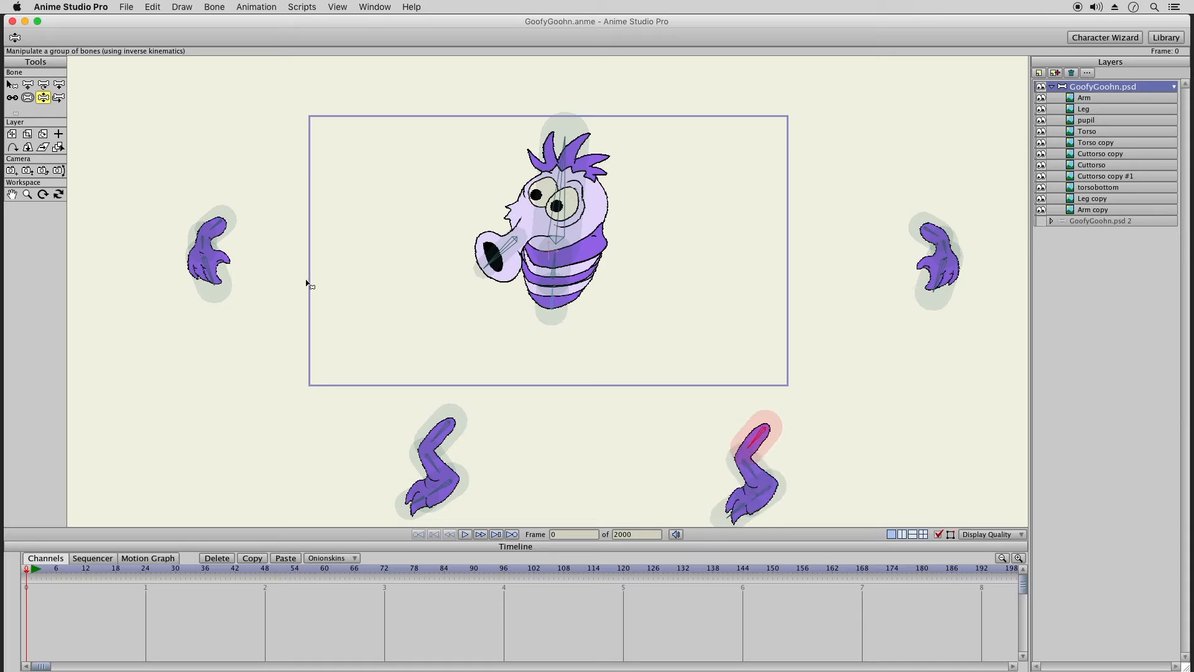
{"action": "left_click", "coordinate": [27, 98]}
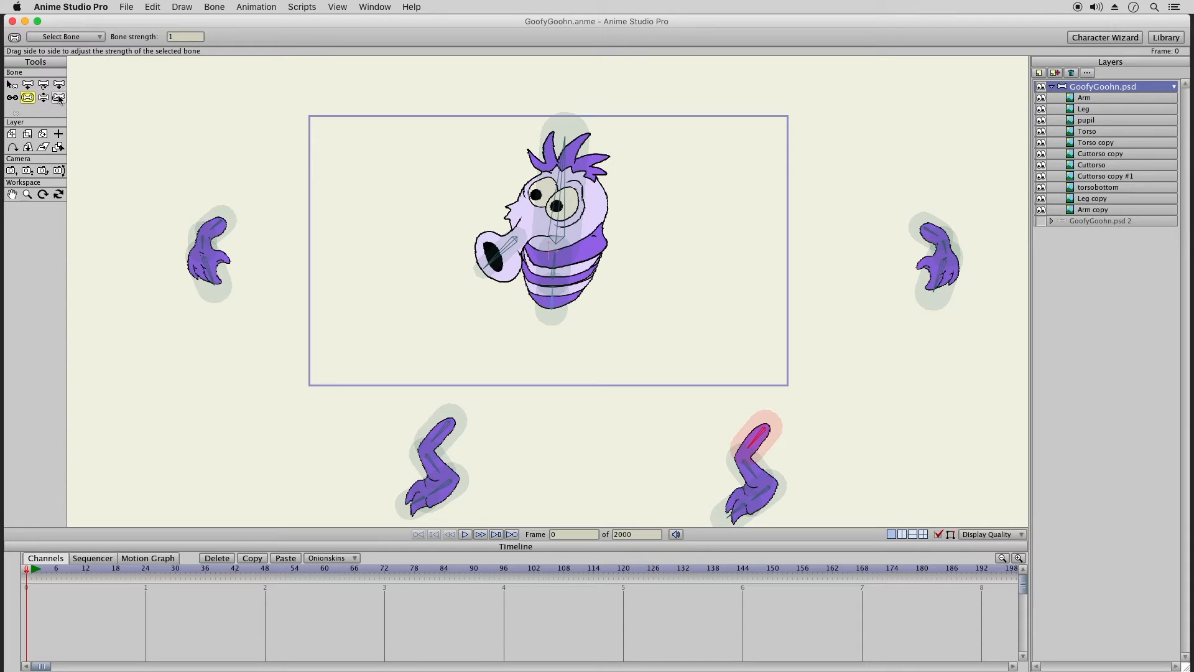
Step: Offset the thigh bones and shoulder bones of both legs and both arms so the limbs attach to the torso
{"action": "left_click", "coordinate": [58, 98]}
{"action": "left_click_drag", "start_coordinate": [767, 438], "coordinate": [573, 296]}
{"action": "left_click_drag", "start_coordinate": [445, 429], "coordinate": [542, 300]}
{"action": "left_click_drag", "start_coordinate": [937, 233], "coordinate": [600, 251]}
{"action": "left_click_drag", "start_coordinate": [266, 232], "coordinate": [530, 254]}
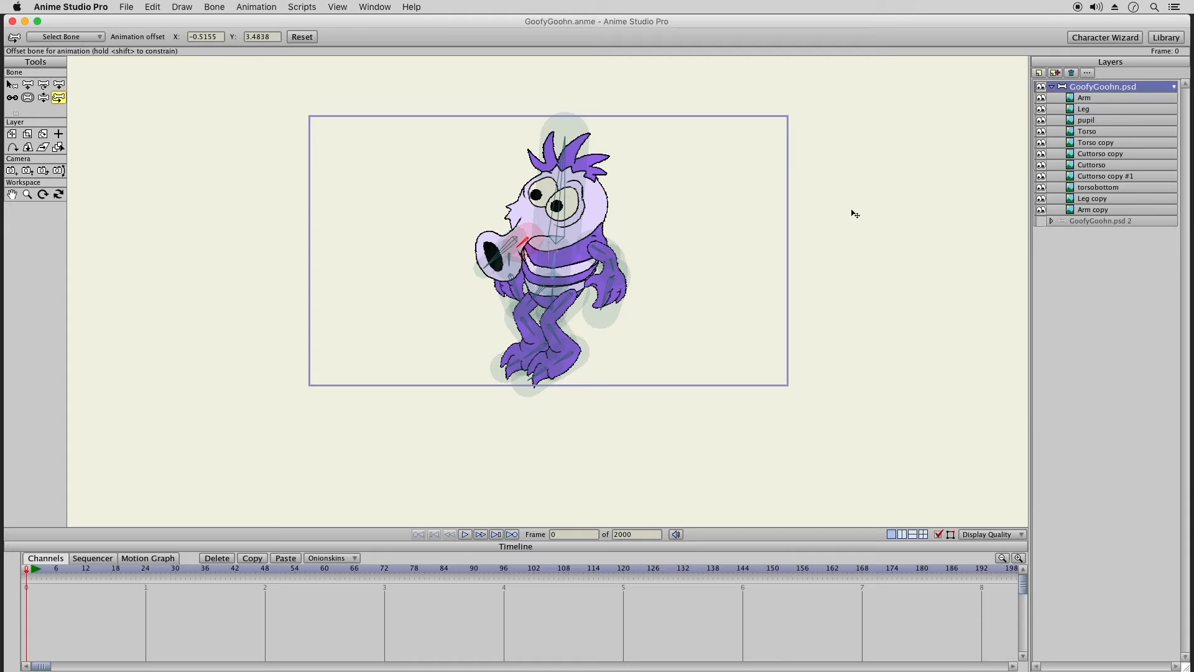
Step: Temporarily hide Torso and Torso copy, and nudge the Arm copy shoulder bone's offset to about X 0.099, Y -3.265
{"action": "left_click", "coordinate": [1041, 132]}
{"action": "left_click", "coordinate": [1041, 143]}
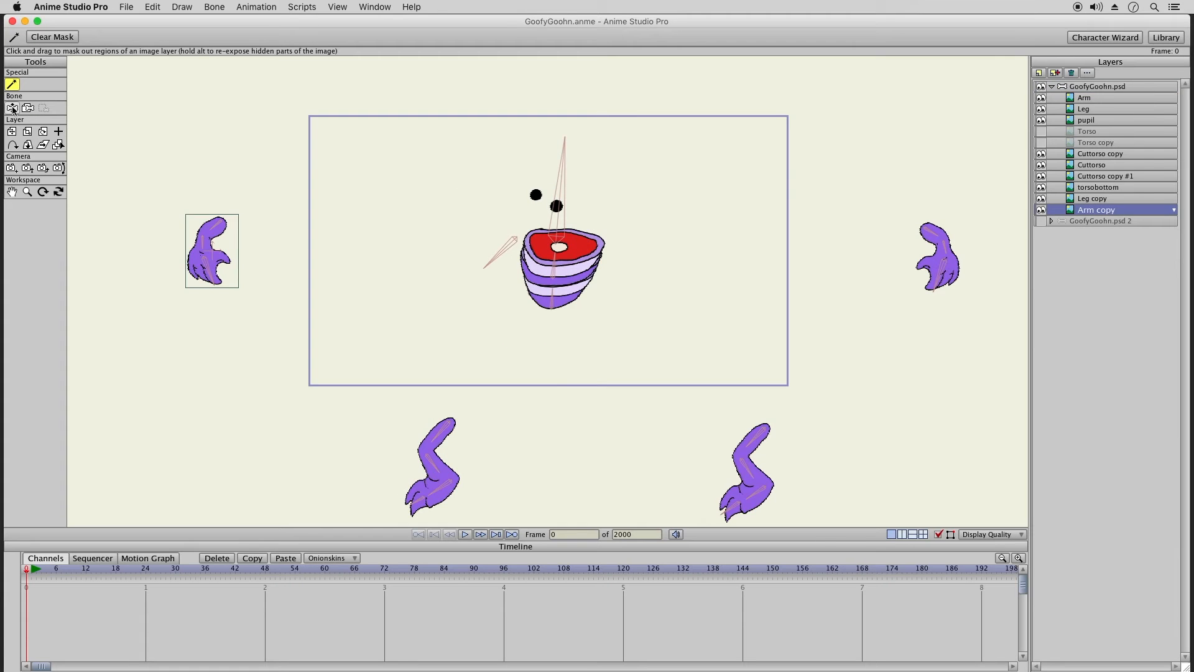
{"action": "left_click", "coordinate": [1085, 87]}
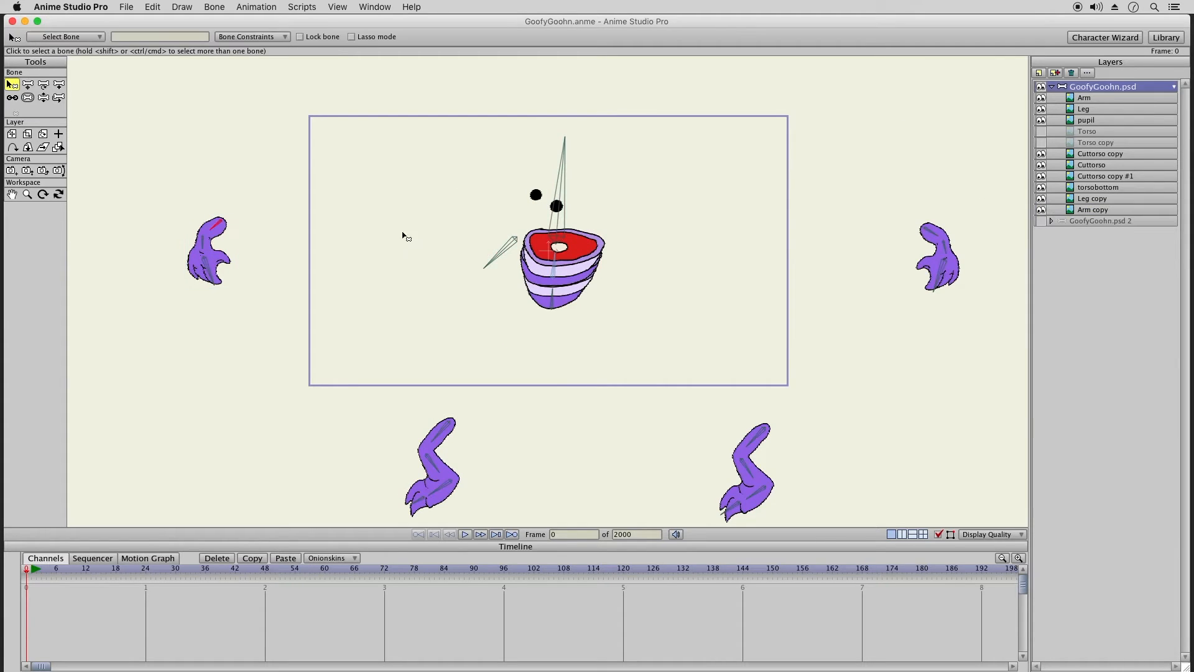
{"action": "left_click", "coordinate": [42, 98]}
{"action": "left_click", "coordinate": [58, 97]}
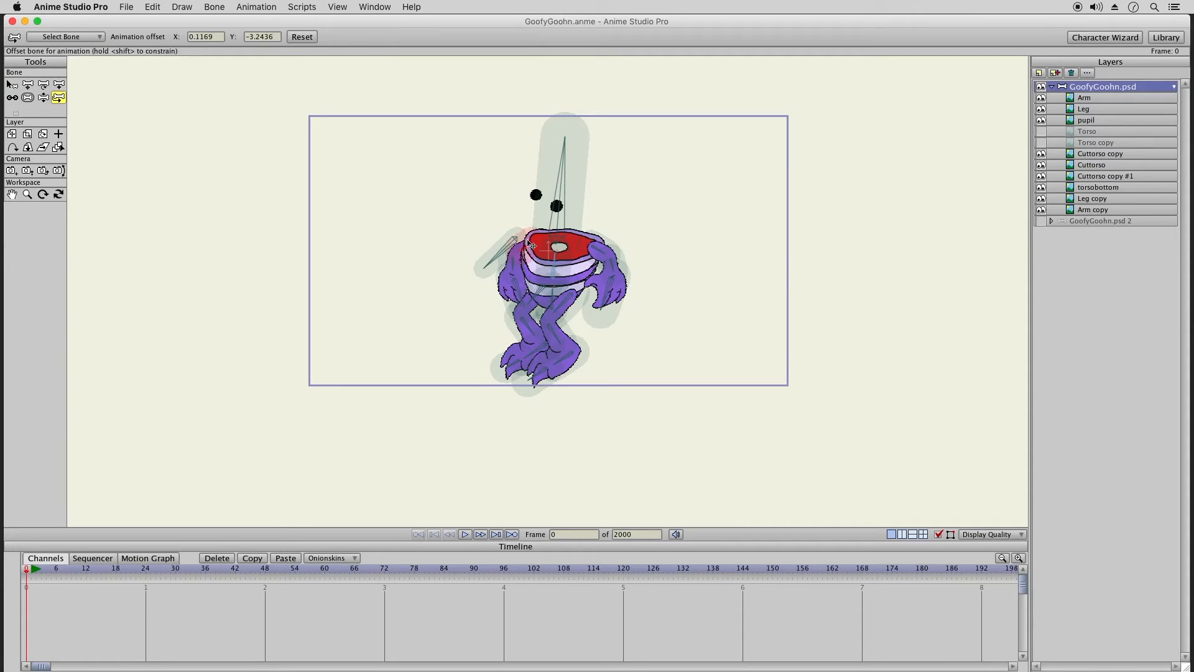
{"action": "mouse_move", "coordinate": [529, 243]}
{"action": "left_mouse_down"}
{"action": "mouse_move", "coordinate": [481, 243]}
{"action": "mouse_move", "coordinate": [523, 244]}
{"action": "left_mouse_up"}
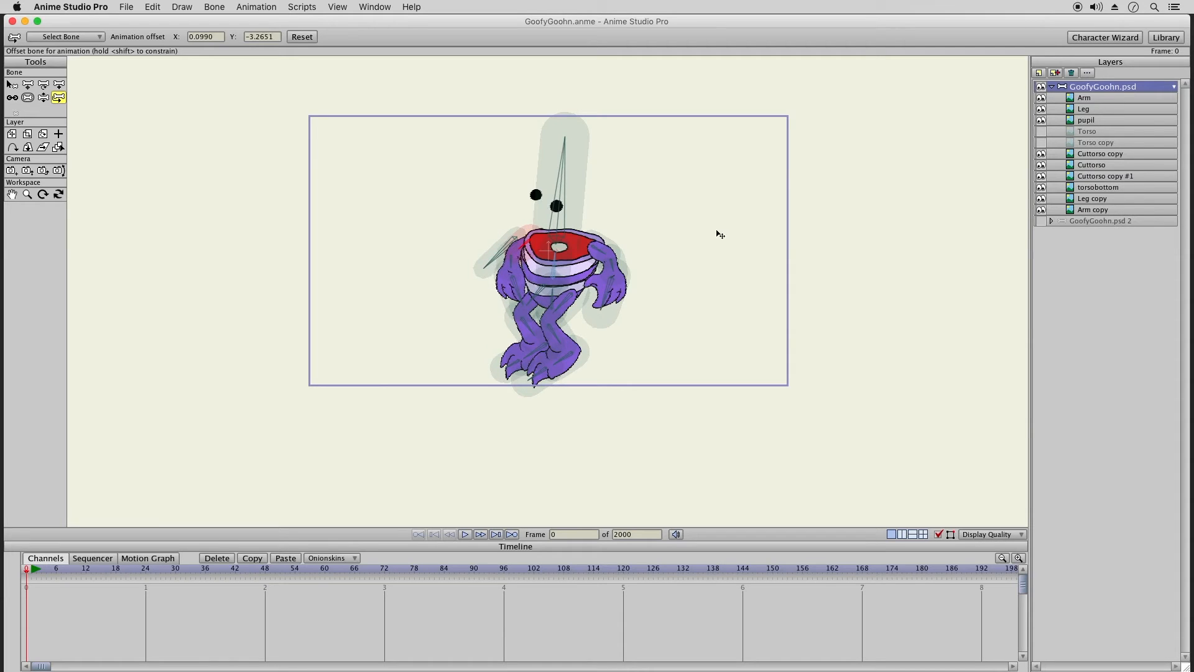
{"action": "left_click", "coordinate": [1040, 131]}
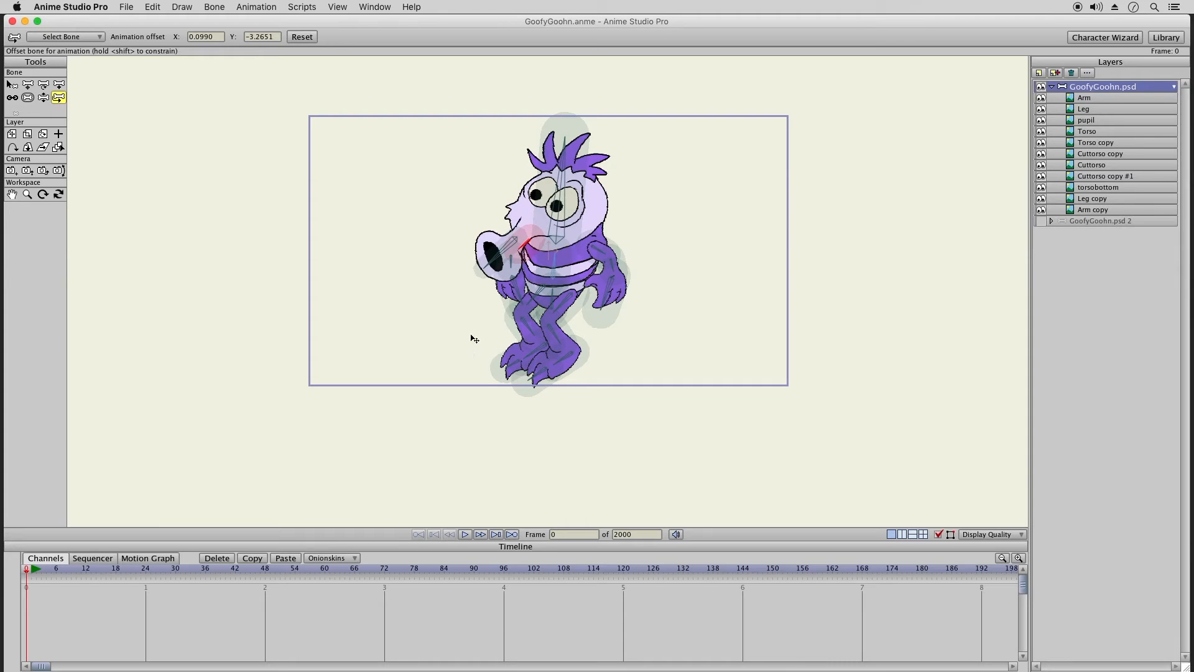
Step: Test the front leg's bend and adjust the shin bones' strength, with the Leg copy shin at about 0.72
{"action": "left_click", "coordinate": [43, 97]}
{"action": "left_click_drag", "start_coordinate": [560, 338], "coordinate": [565, 405]}
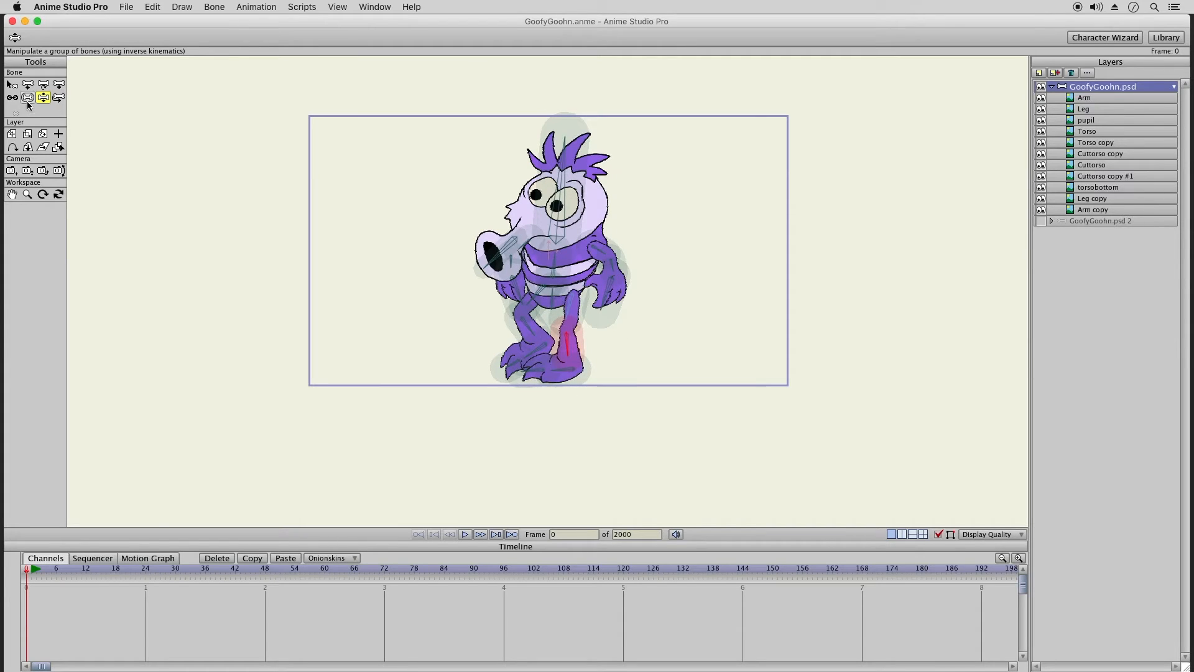
{"action": "left_click", "coordinate": [27, 98]}
{"action": "left_click_drag", "start_coordinate": [568, 344], "coordinate": [535, 339]}
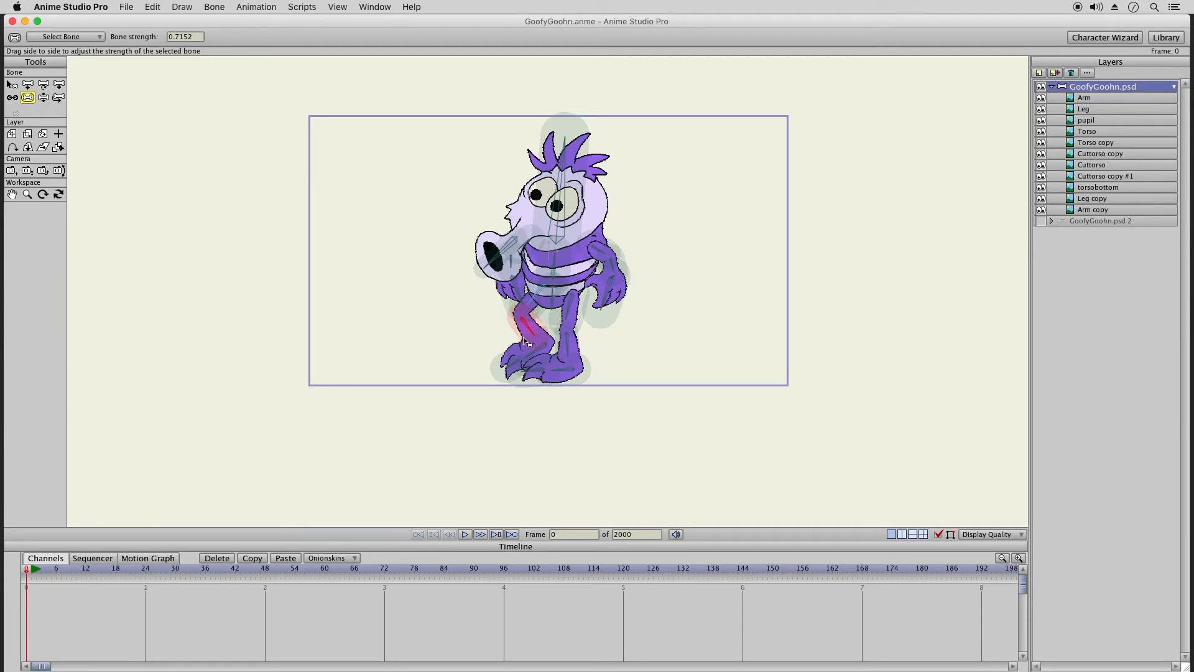
Step: Test how both legs and the front arm deform using Manipulate Bones
{"action": "key", "text": "z"}
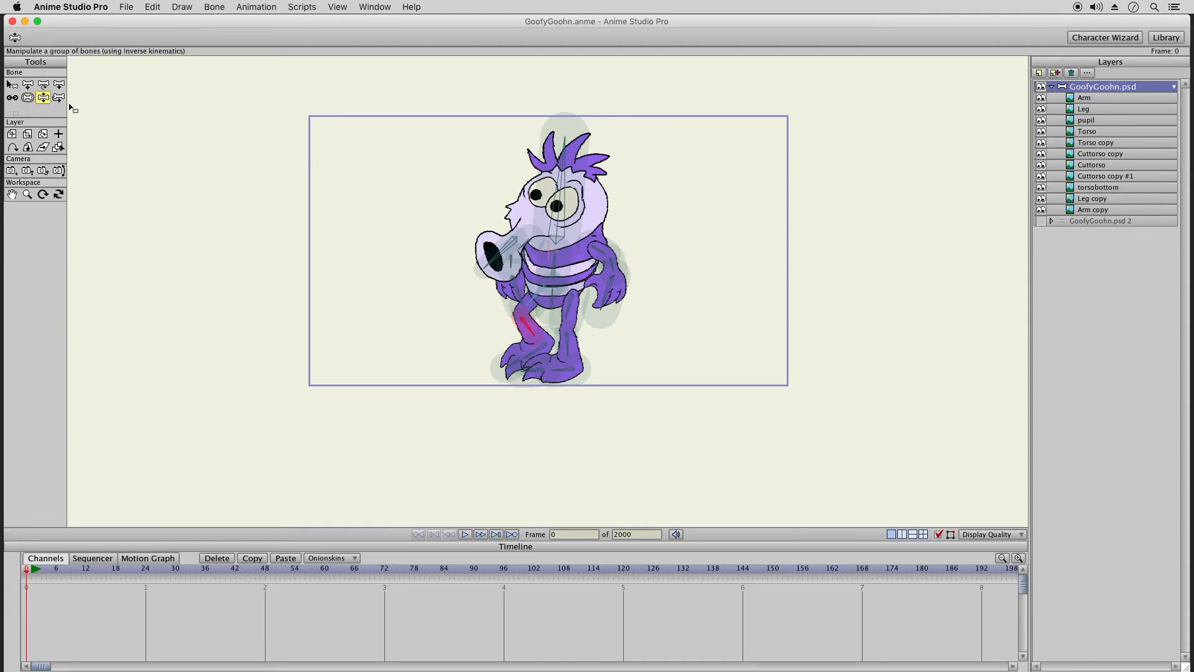
{"action": "left_click_drag", "start_coordinate": [567, 348], "coordinate": [540, 354]}
{"action": "left_click_drag", "start_coordinate": [578, 348], "coordinate": [583, 351]}
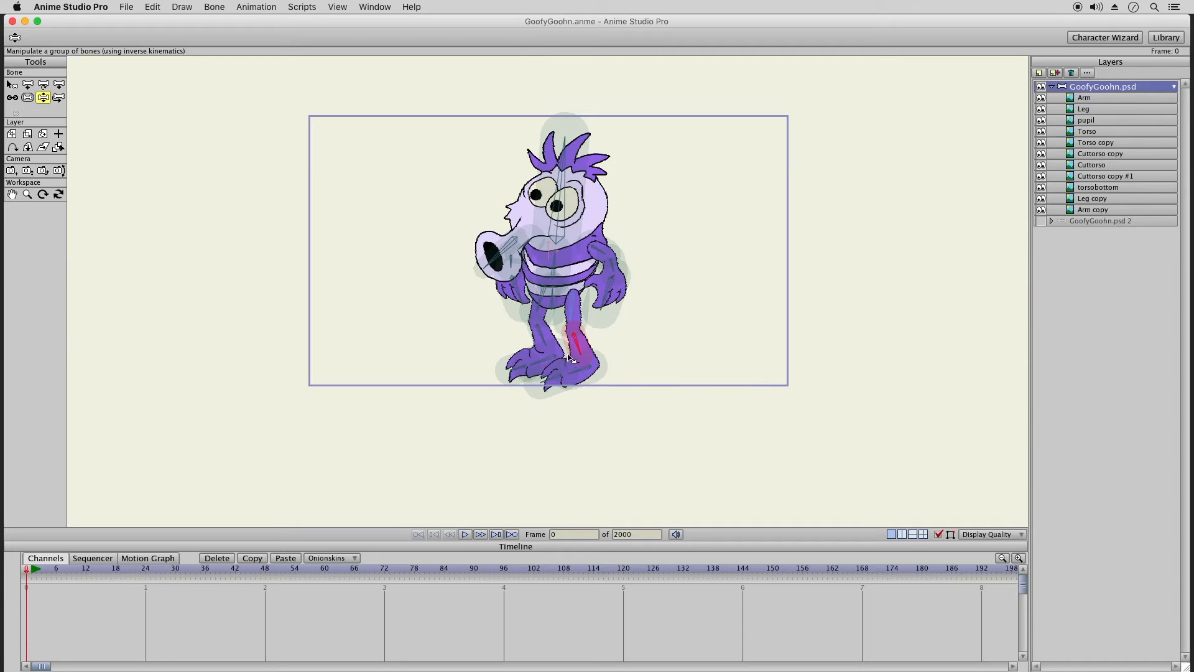
{"action": "left_click_drag", "start_coordinate": [613, 252], "coordinate": [524, 261]}
Step: Tune the bone strength of the arms, with the Arm copy lower arm bone at about 0.6
{"action": "key", "text": "s"}
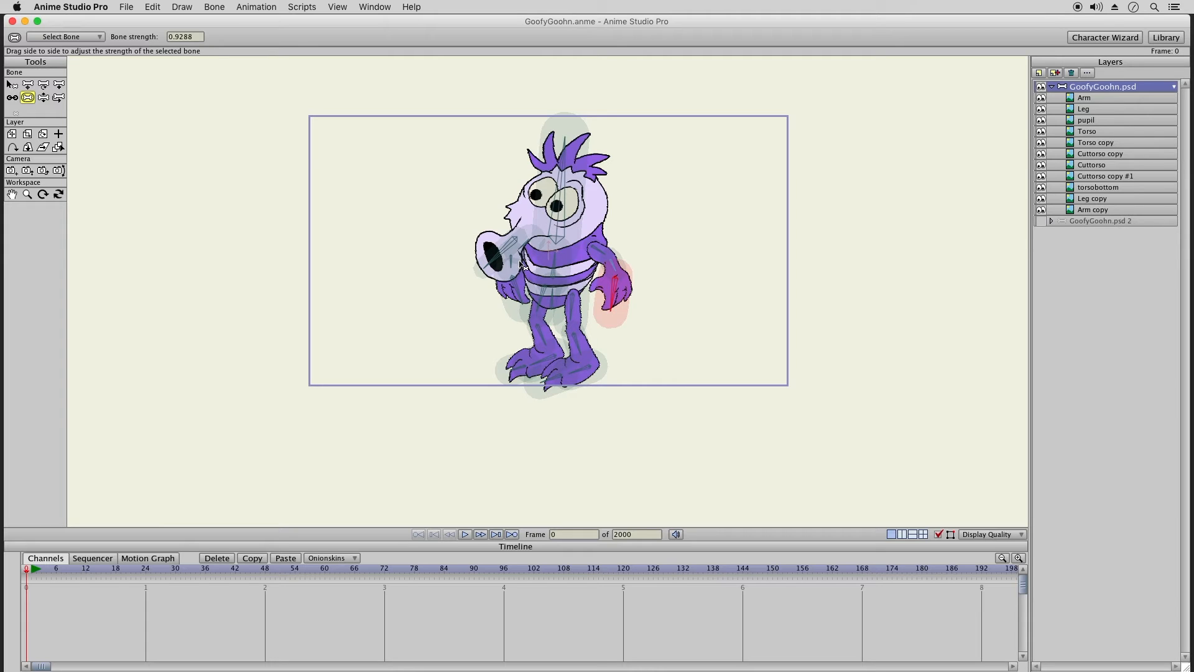
{"action": "left_click", "coordinate": [529, 251]}
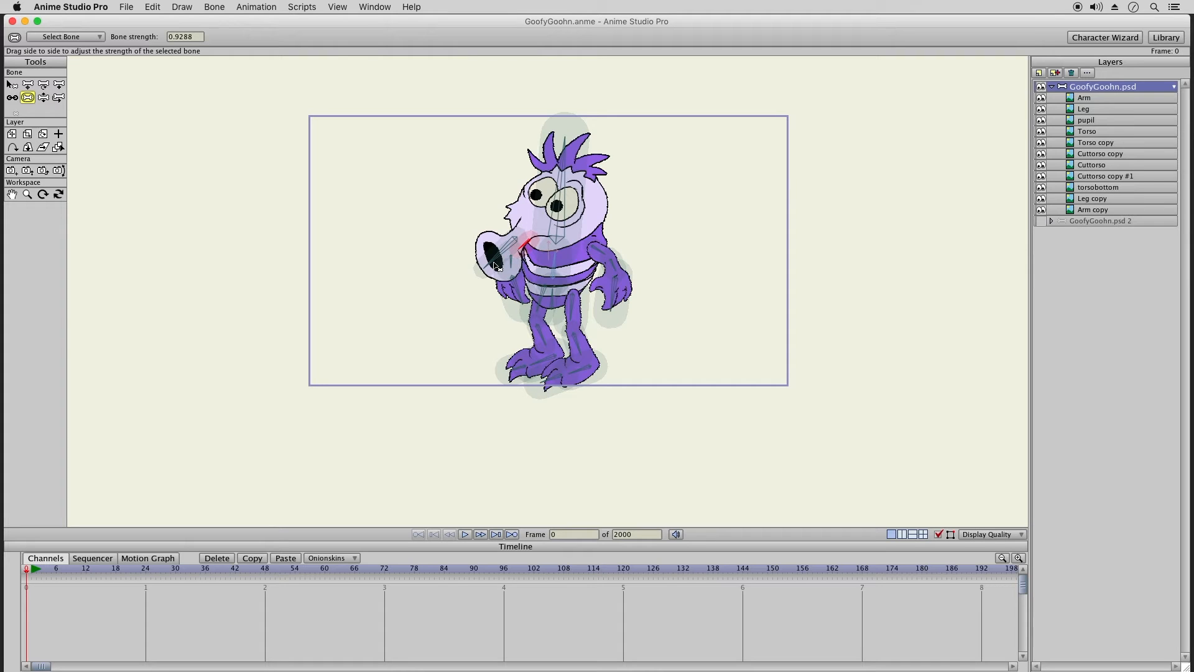
{"action": "left_click", "coordinate": [512, 270]}
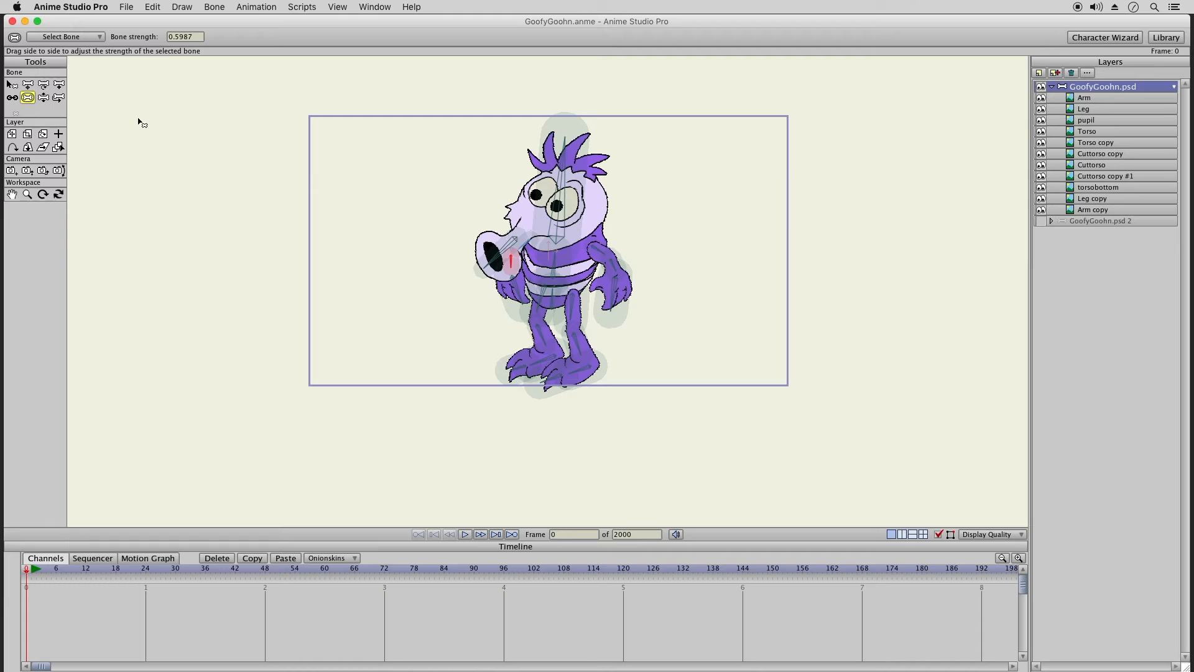
Step: Test the arm, head, torso and front leg movement using Manipulate Bones
{"action": "left_click", "coordinate": [43, 97]}
{"action": "left_click_drag", "start_coordinate": [617, 277], "coordinate": [604, 245]}
{"action": "left_click_drag", "start_coordinate": [563, 205], "coordinate": [551, 253]}
{"action": "left_click_drag", "start_coordinate": [552, 182], "coordinate": [559, 187]}
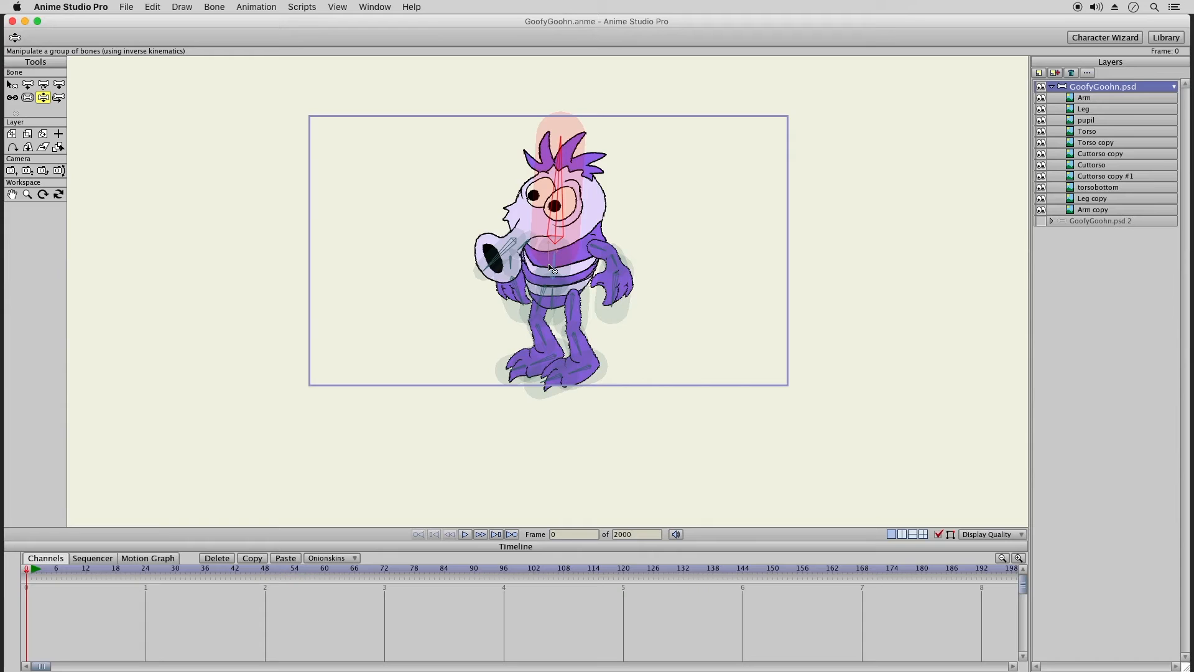
{"action": "left_click_drag", "start_coordinate": [578, 348], "coordinate": [509, 469]}
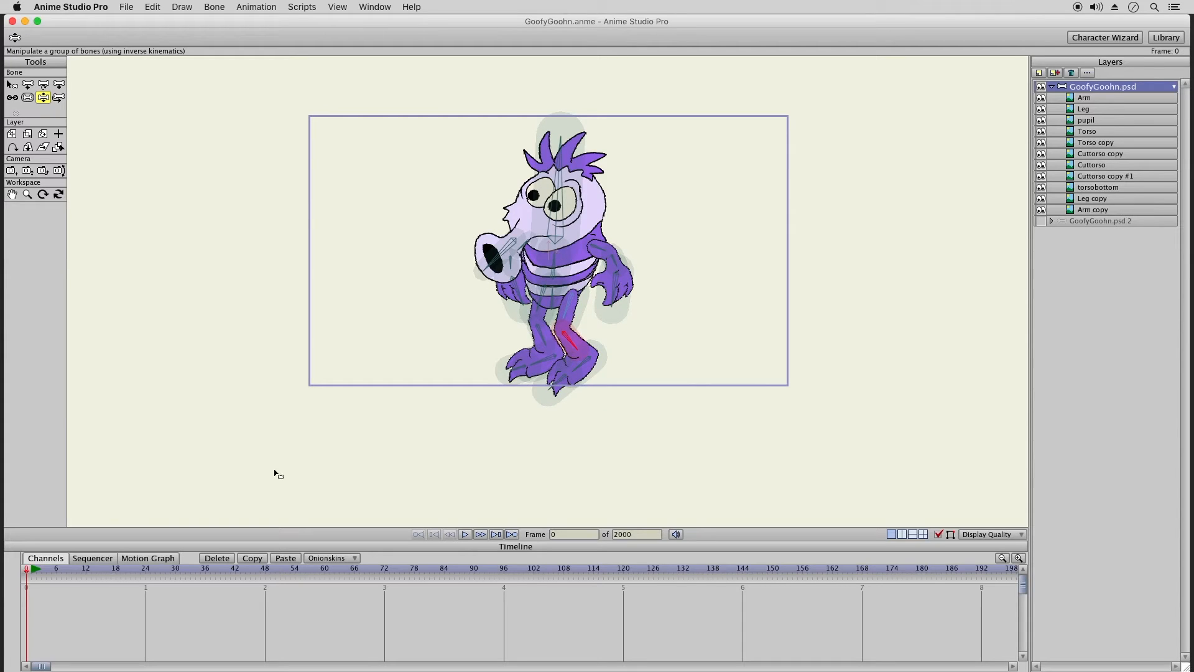
Step: Leave the bone test and save the project
{"action": "left_click", "coordinate": [11, 86]}
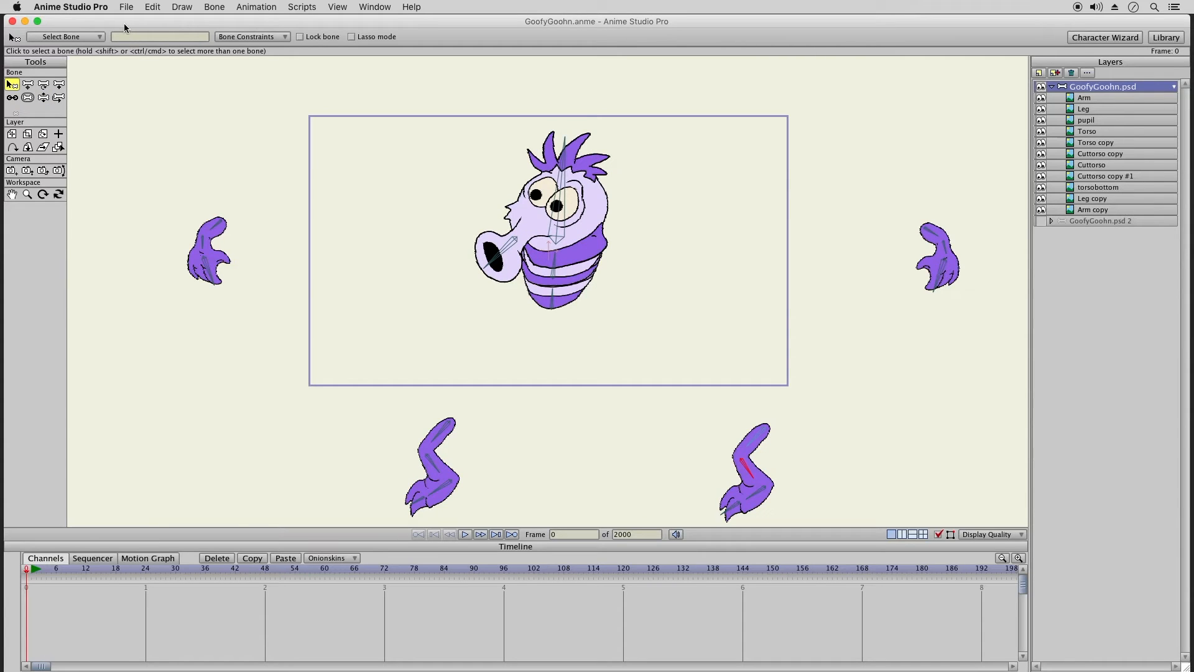
{"action": "left_click", "coordinate": [126, 8]}
{"action": "left_click", "coordinate": [148, 96]}
Step: At frame 1, turn off Visible for the Torso copy layer, hiding pupil and Torso only while checking the change
{"action": "left_click", "coordinate": [32, 569]}
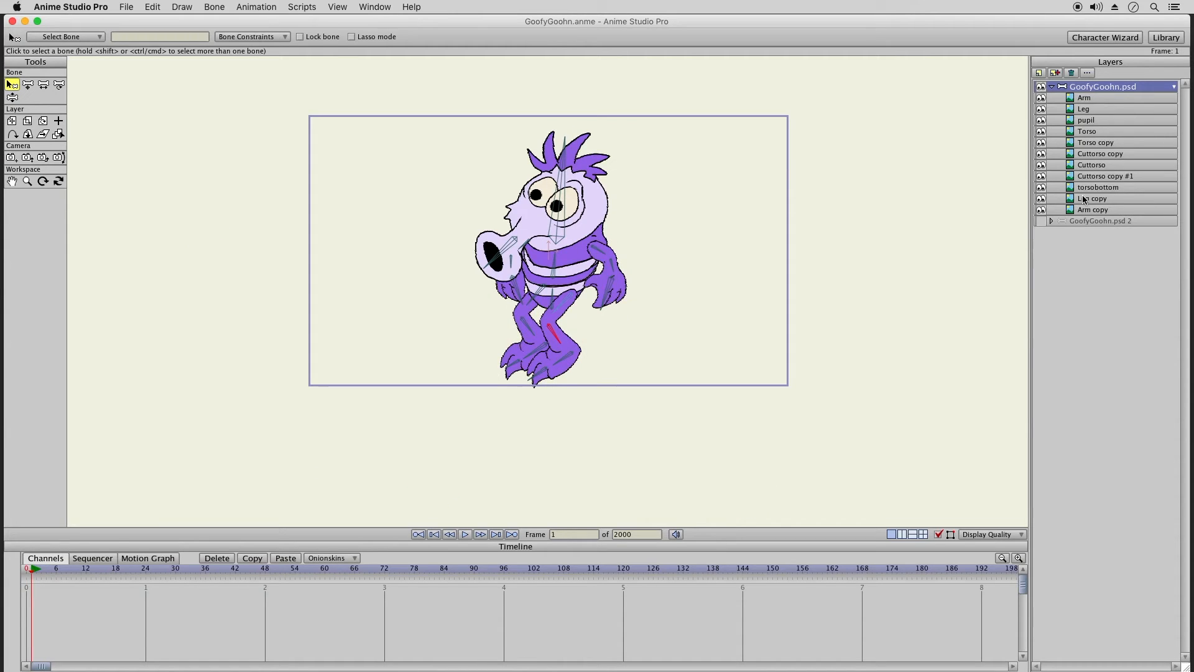
{"action": "left_click", "coordinate": [1042, 121]}
{"action": "left_click", "coordinate": [1042, 132]}
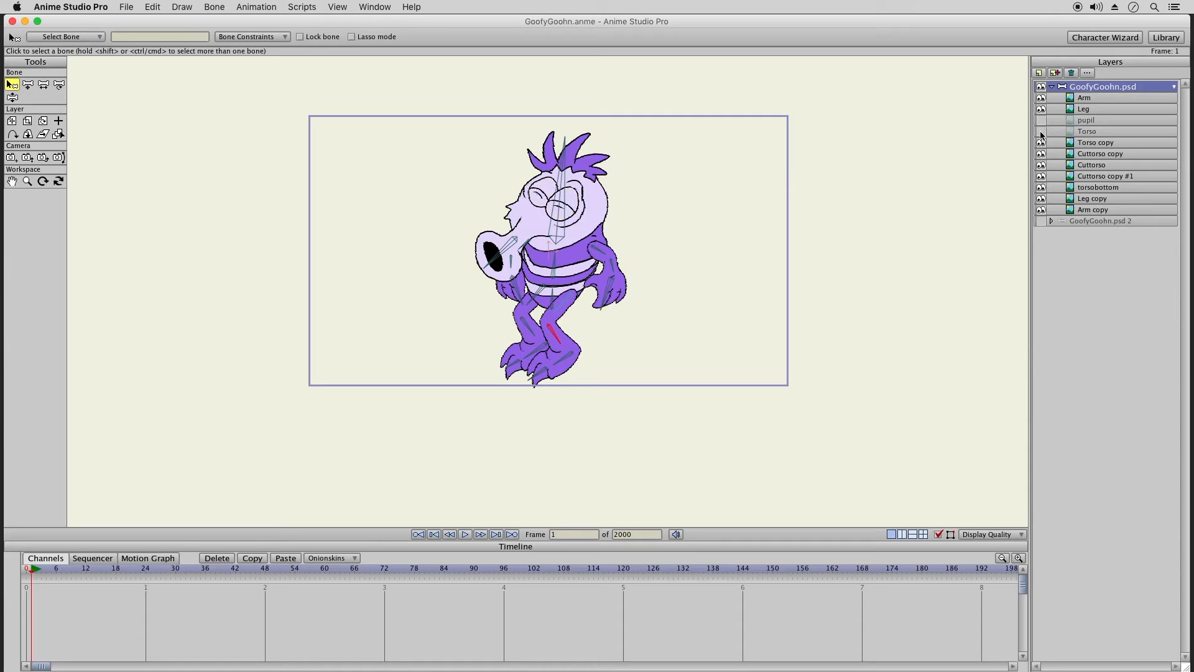
{"action": "left_click", "coordinate": [1070, 146]}
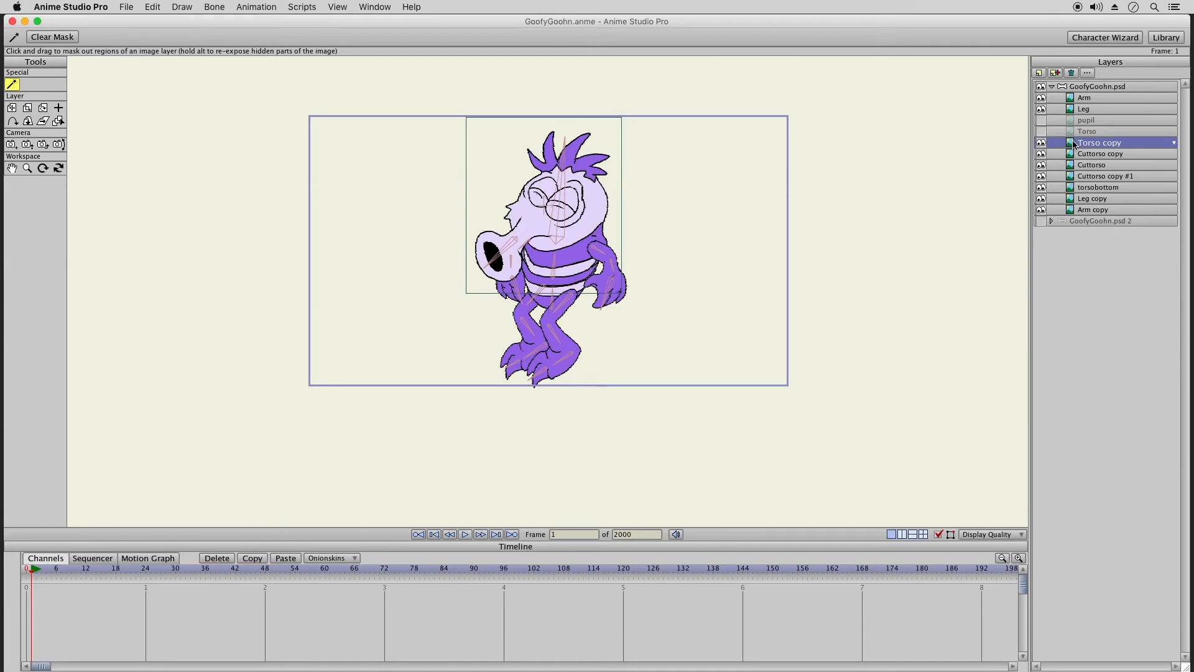
{"action": "double_click", "coordinate": [1099, 142]}
{"action": "left_click", "coordinate": [673, 205]}
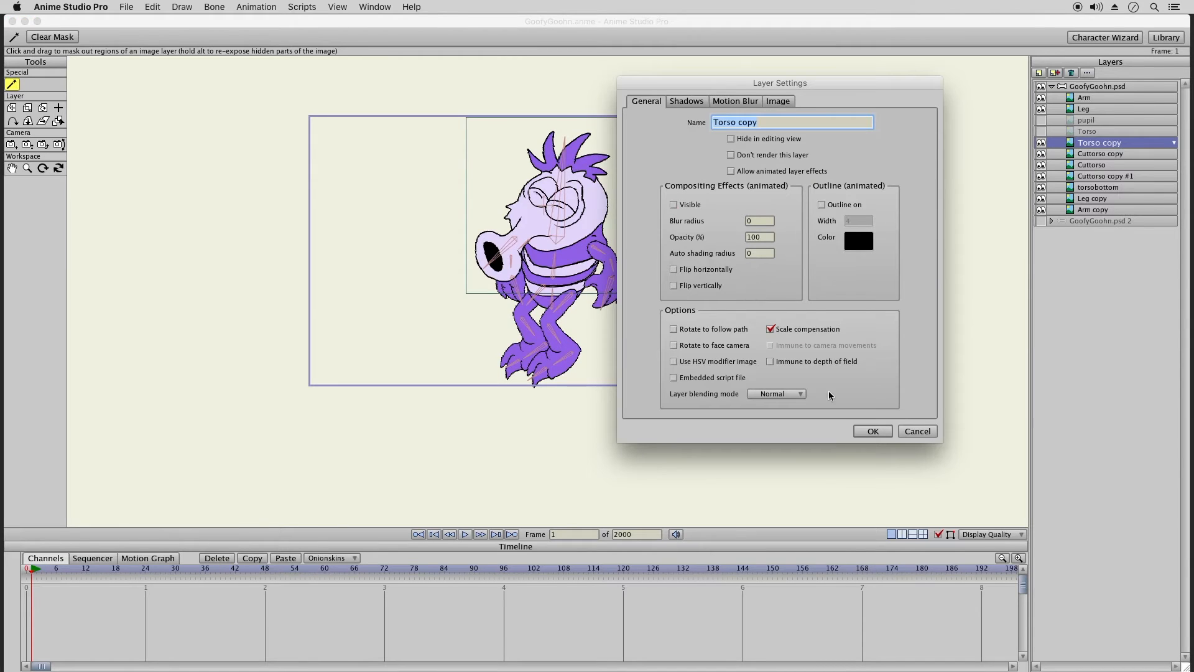
{"action": "left_click", "coordinate": [873, 432]}
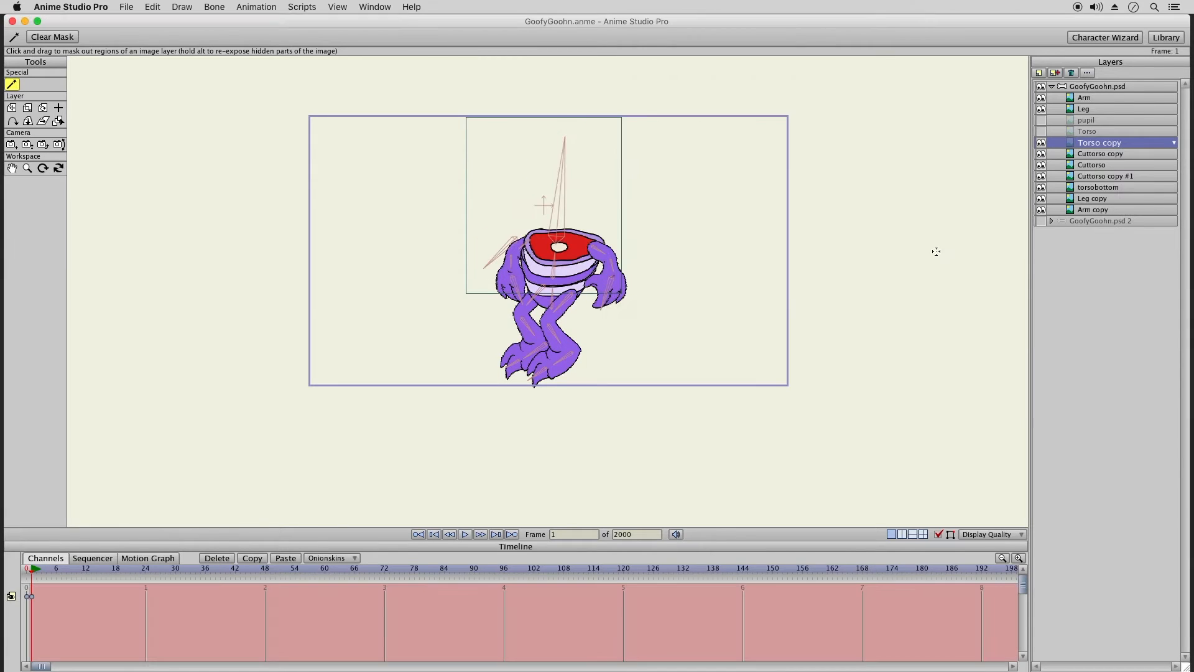
{"action": "left_click", "coordinate": [1041, 132]}
{"action": "left_click", "coordinate": [1041, 120]}
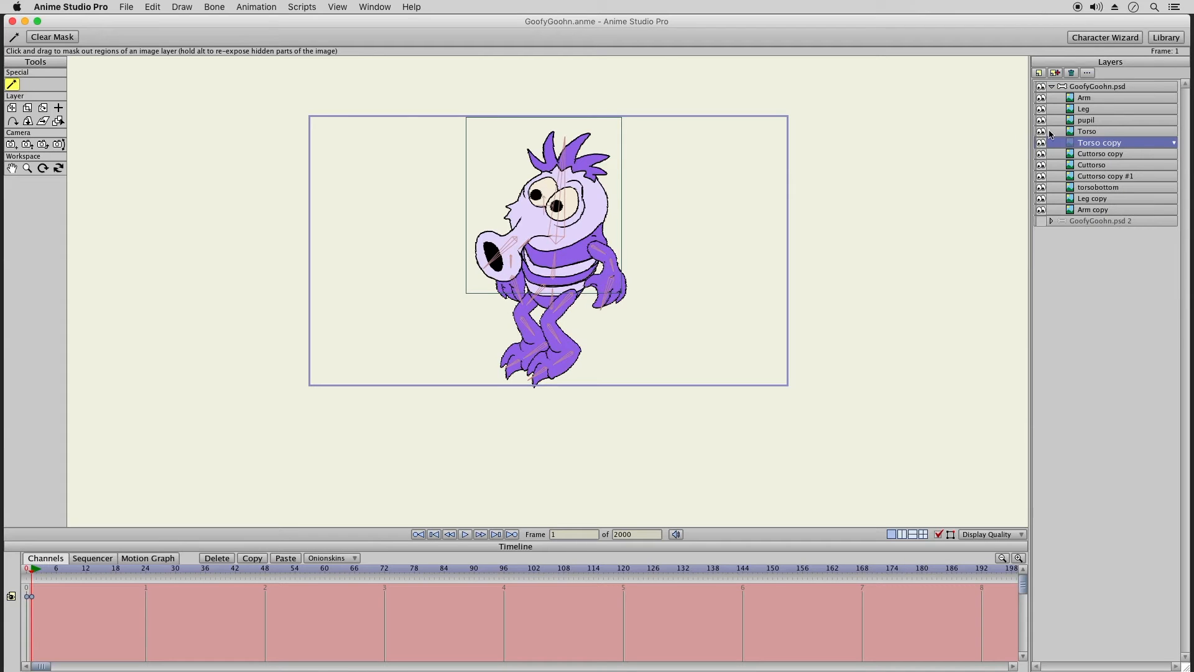
Step: Save the project and open the Actions window, placing it beside the canvas under the layer list
{"action": "left_click", "coordinate": [130, 8]}
{"action": "left_click", "coordinate": [142, 96]}
{"action": "left_click", "coordinate": [372, 5]}
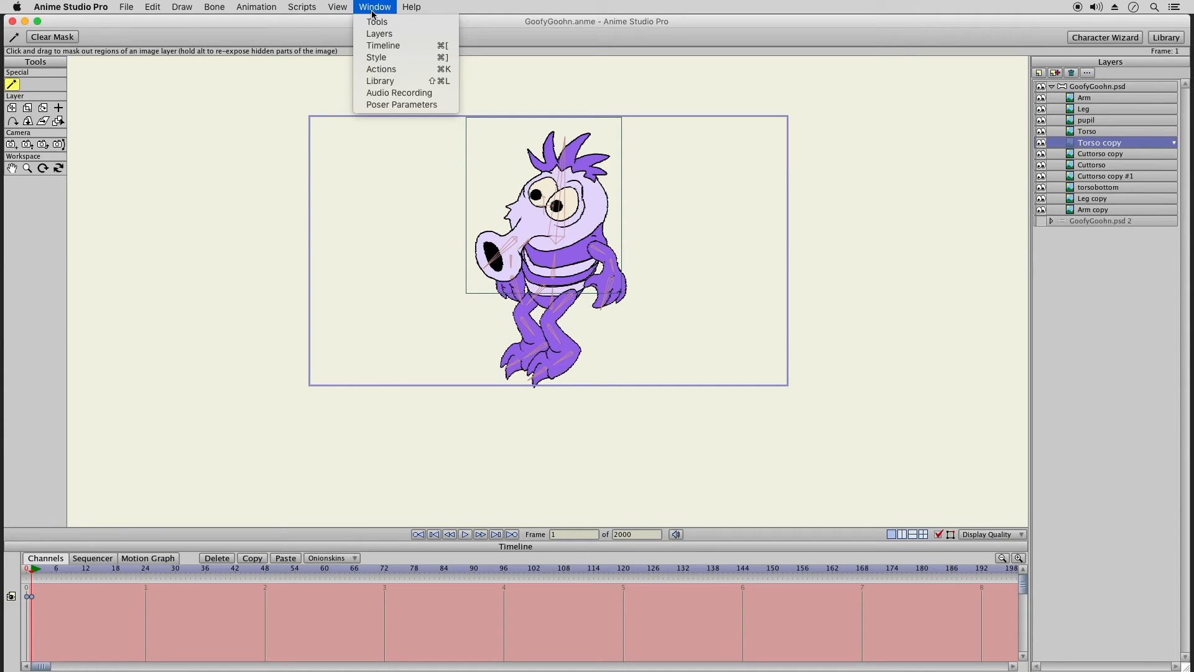
{"action": "left_click", "coordinate": [429, 72]}
{"action": "left_click_drag", "start_coordinate": [783, 299], "coordinate": [1133, 251]}
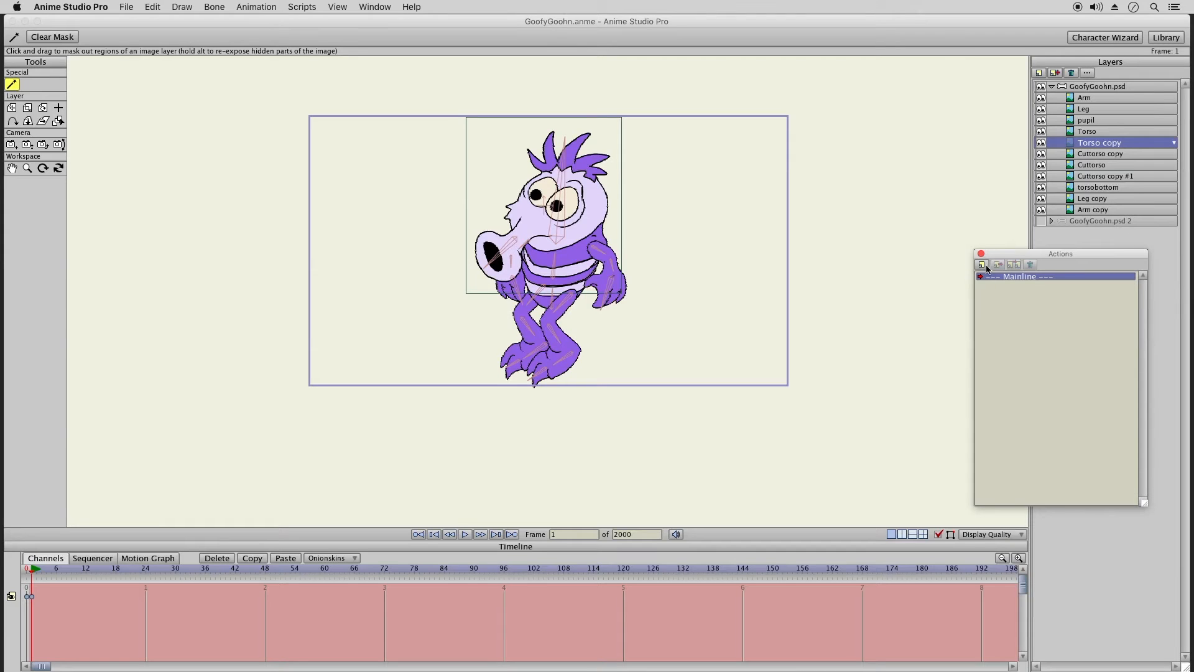
Step: Create a new action named Stand1
{"action": "left_click", "coordinate": [983, 265]}
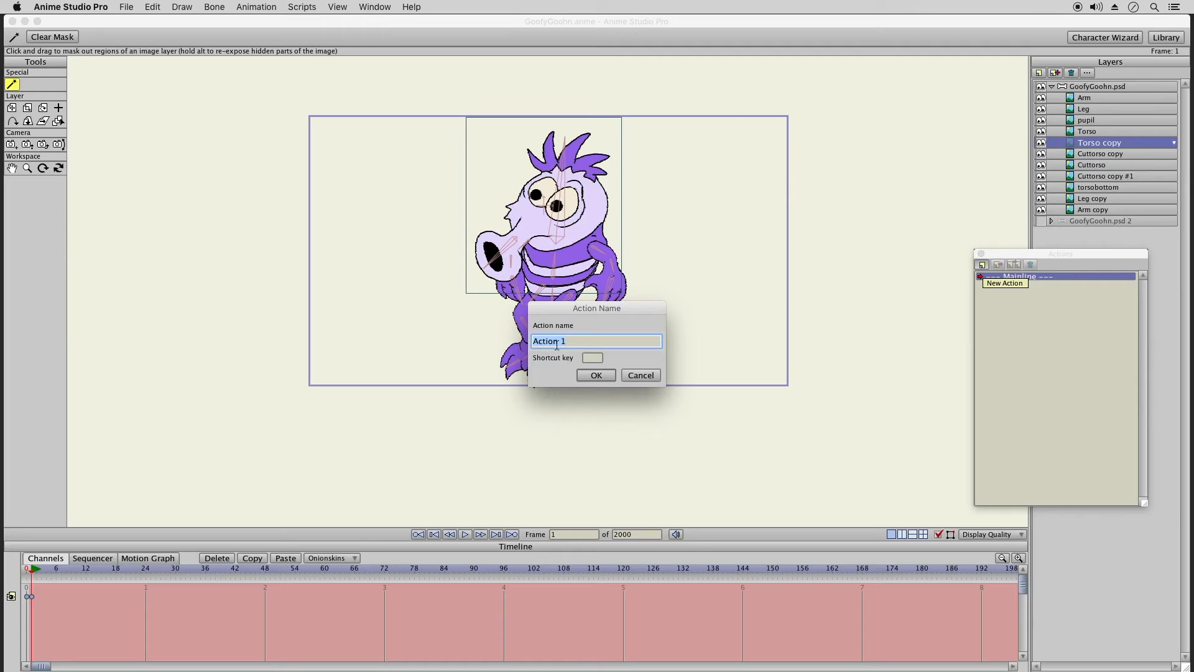
{"action": "type", "text": "Stand1"}
{"action": "key", "text": "Return"}
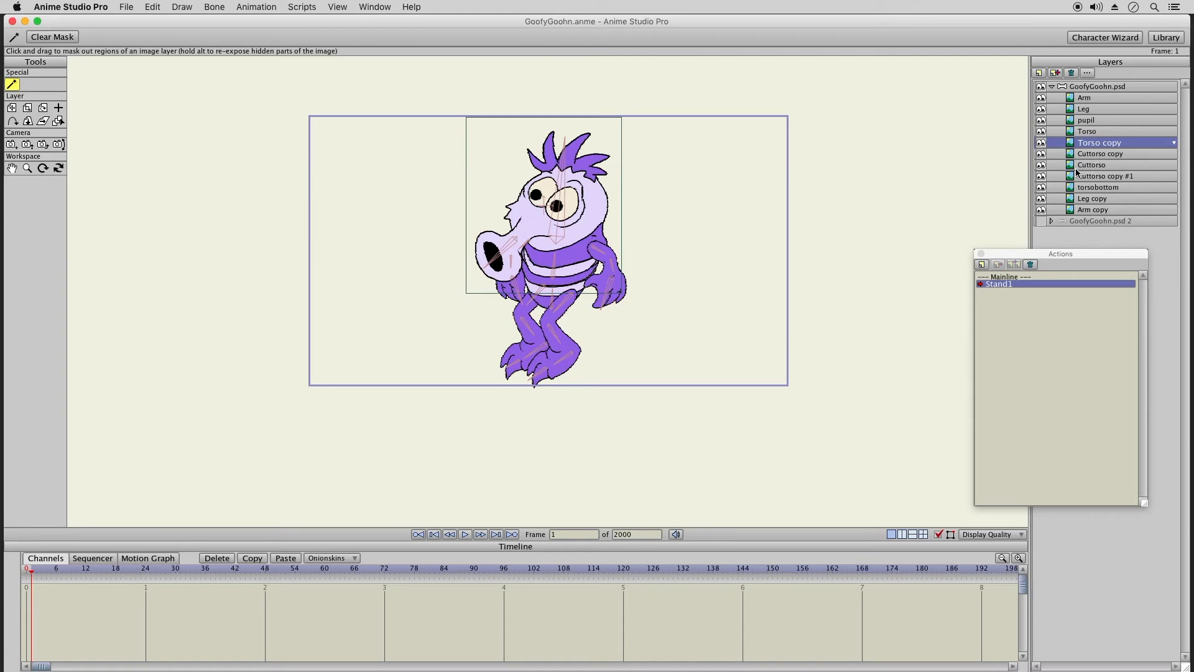
Step: On the GoofyGoohn.psd bone layer, set a frame 1 keyframe for the lowest torso bone with Transform Bone
{"action": "left_click", "coordinate": [1069, 87]}
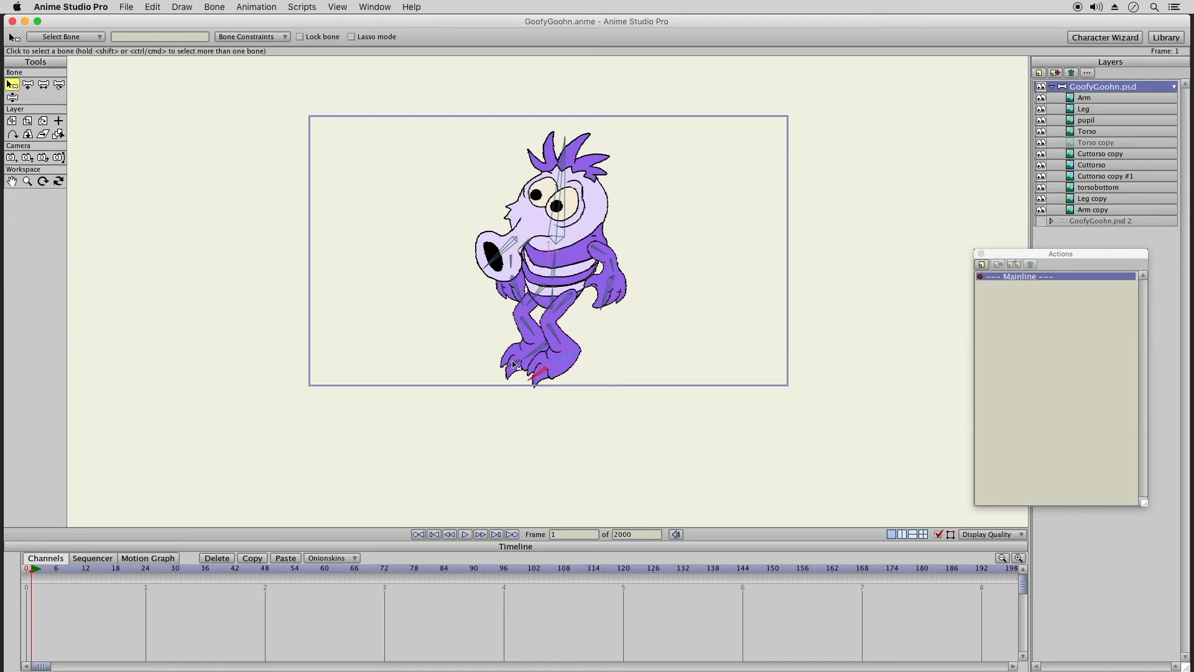
{"action": "left_click", "coordinate": [516, 290]}
{"action": "left_click", "coordinate": [599, 290]}
{"action": "left_click", "coordinate": [564, 193]}
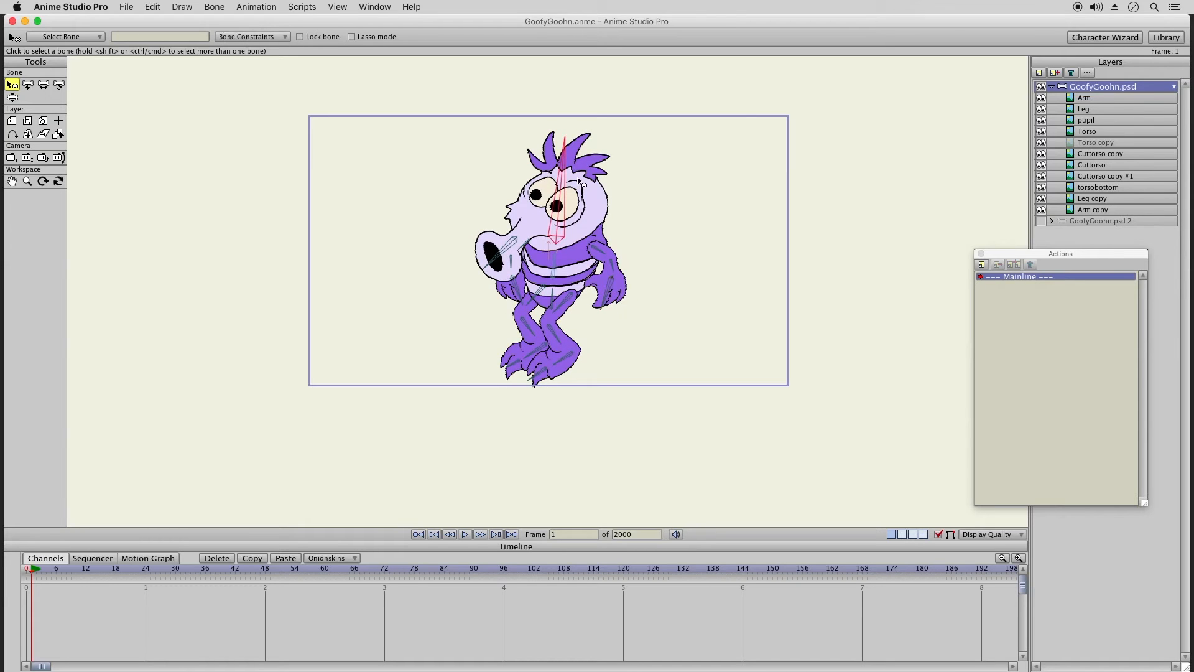
{"action": "left_click", "coordinate": [28, 85]}
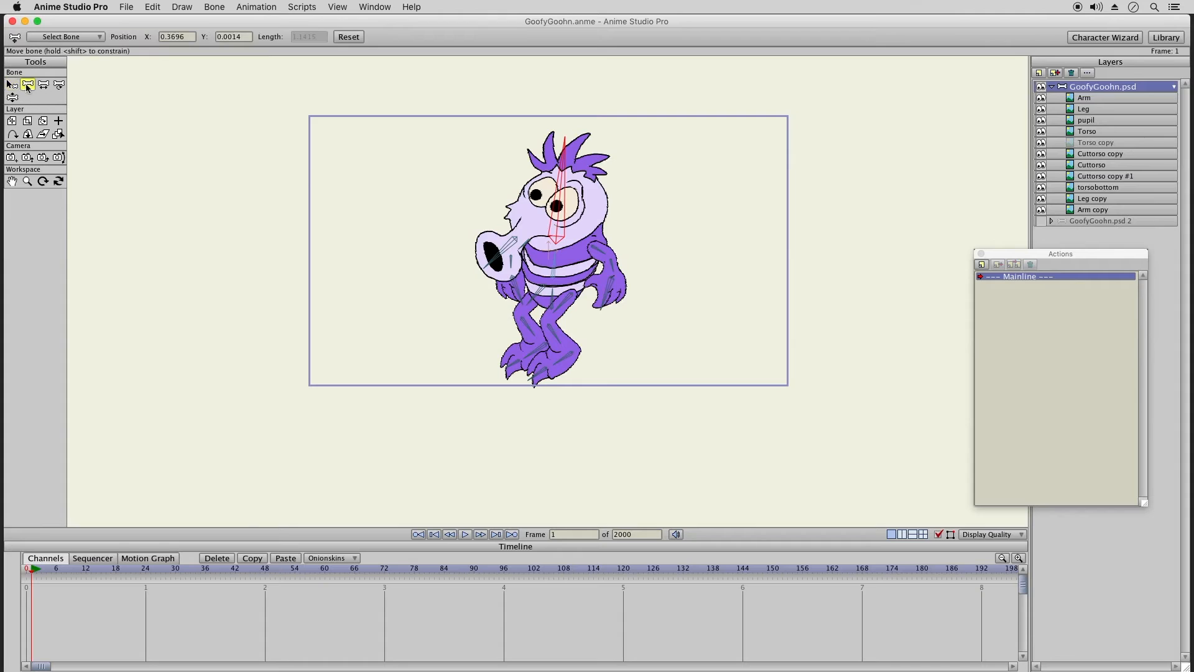
{"action": "left_click", "coordinate": [554, 296]}
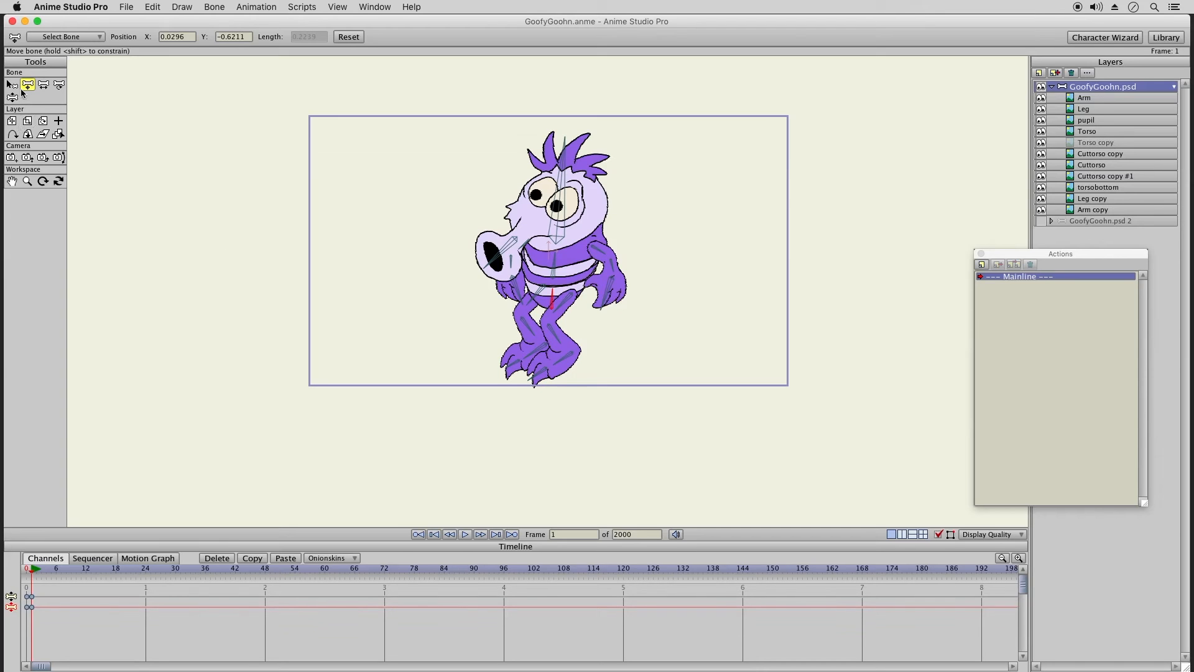
Step: Copy the bone keyframes at frame 1 to frame 48
{"action": "left_click", "coordinate": [13, 97]}
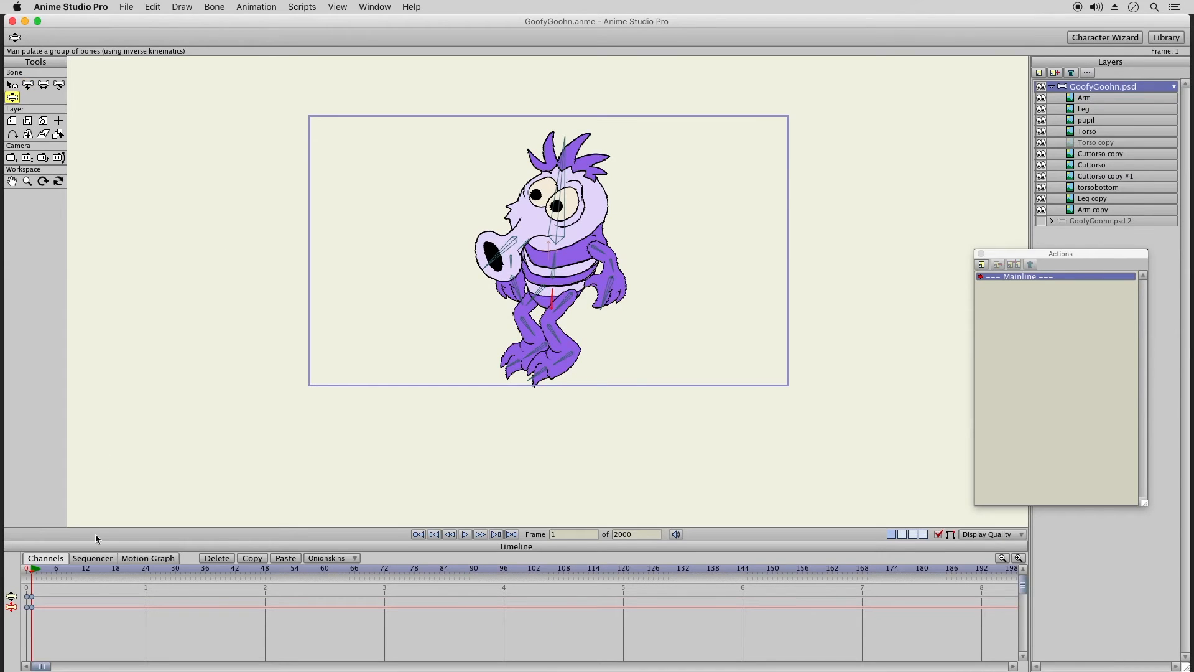
{"action": "left_click_drag", "start_coordinate": [43, 588], "coordinate": [31, 614]}
{"action": "left_click", "coordinate": [266, 576]}
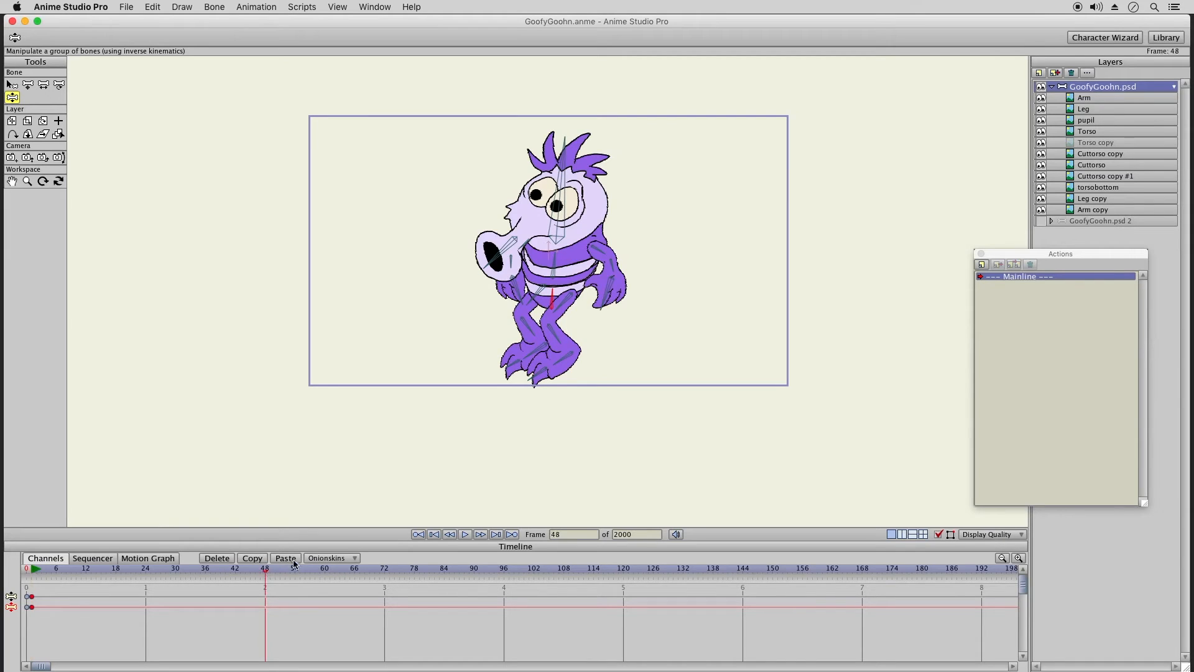
Step: At frame 24, lower the lowest torso bone with Transform Bone and bend both legs into a crouch with Manipulate Bones
{"action": "left_click", "coordinate": [148, 575]}
{"action": "left_click", "coordinate": [28, 86]}
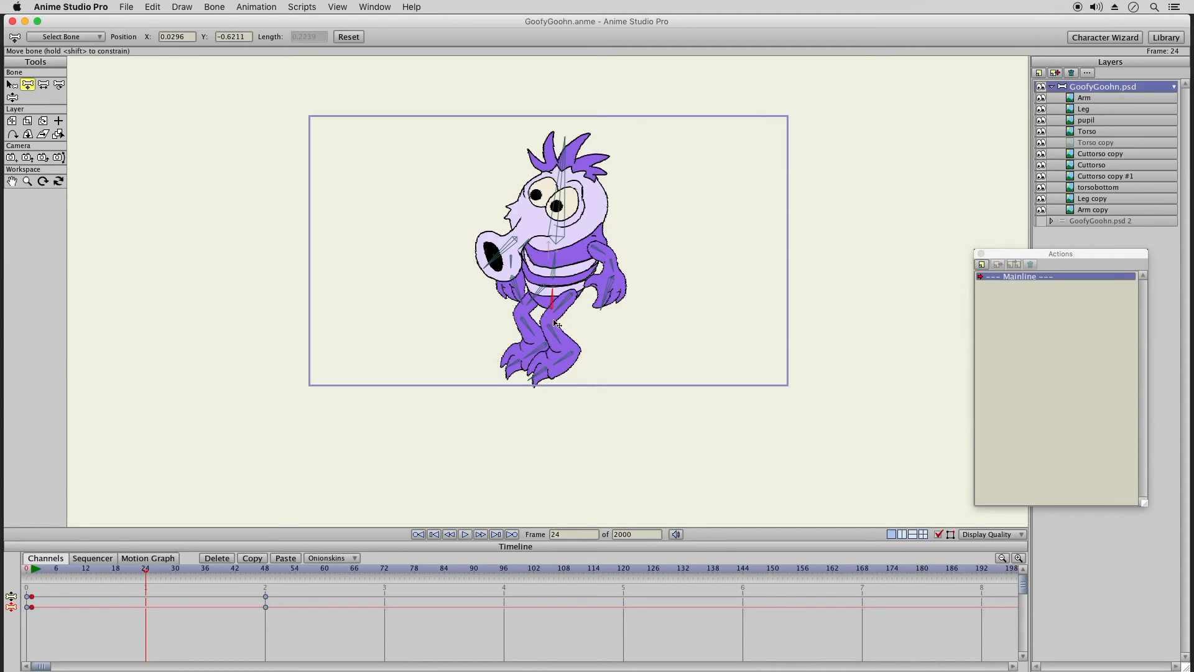
{"action": "left_click_drag", "start_coordinate": [553, 293], "coordinate": [552, 313]}
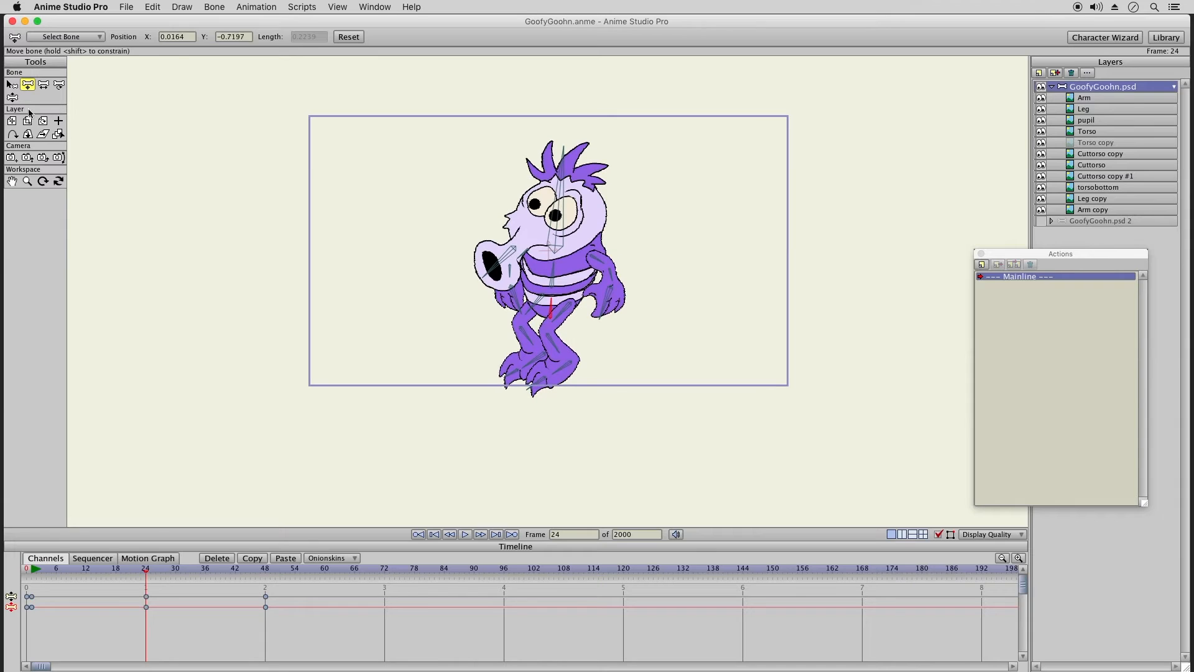
{"action": "key", "text": "z"}
{"action": "left_click_drag", "start_coordinate": [561, 366], "coordinate": [523, 351]}
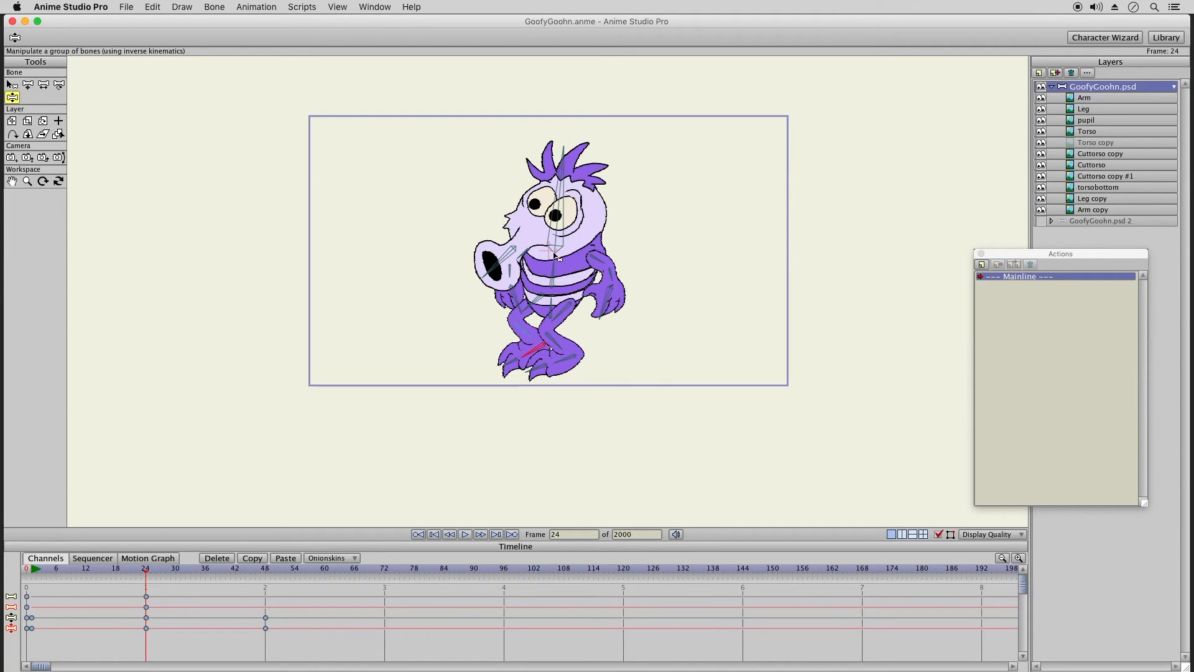
Step: At frame 24, lean the torso forward, swing both arms outward and tilt the snout, and preview the motion up to frame 48
{"action": "left_click_drag", "start_coordinate": [557, 272], "coordinate": [595, 250]}
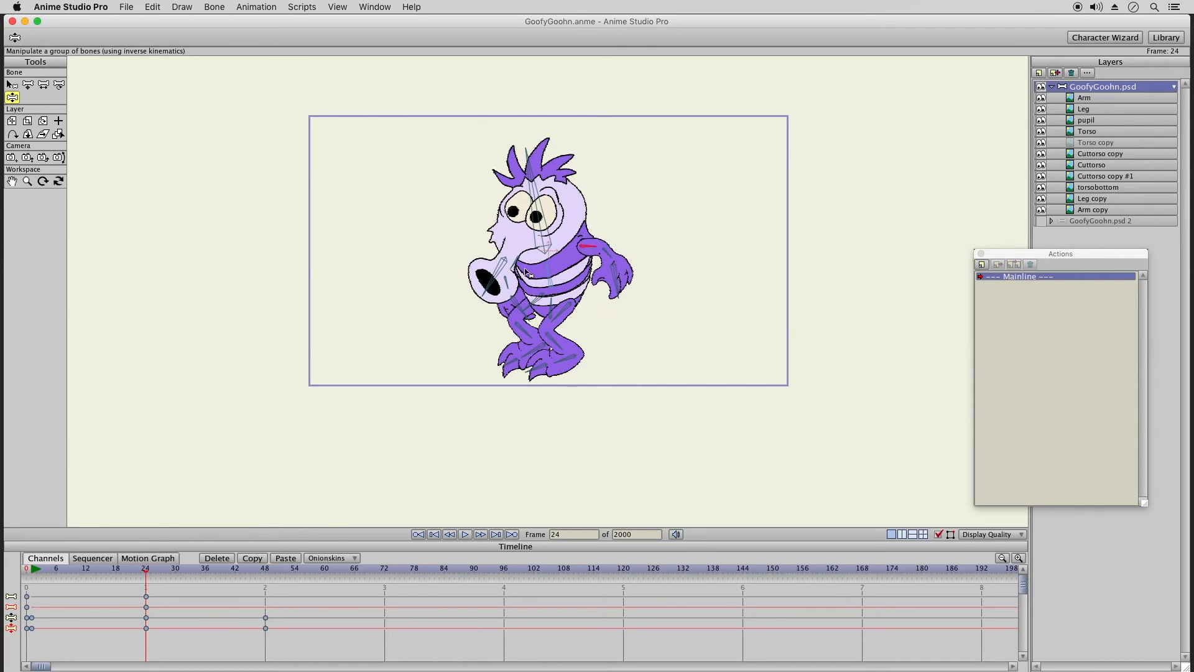
{"action": "left_click_drag", "start_coordinate": [521, 273], "coordinate": [501, 288]}
{"action": "left_click_drag", "start_coordinate": [607, 256], "coordinate": [613, 266]}
{"action": "left_click_drag", "start_coordinate": [483, 288], "coordinate": [479, 289]}
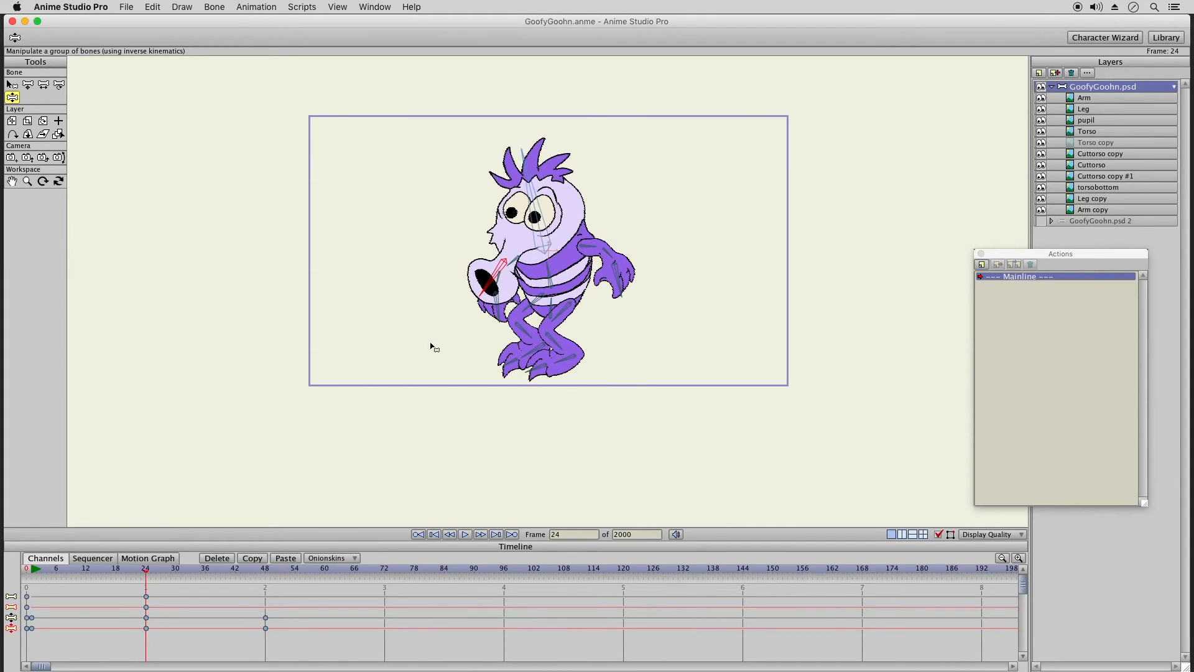
{"action": "left_click", "coordinate": [34, 568]}
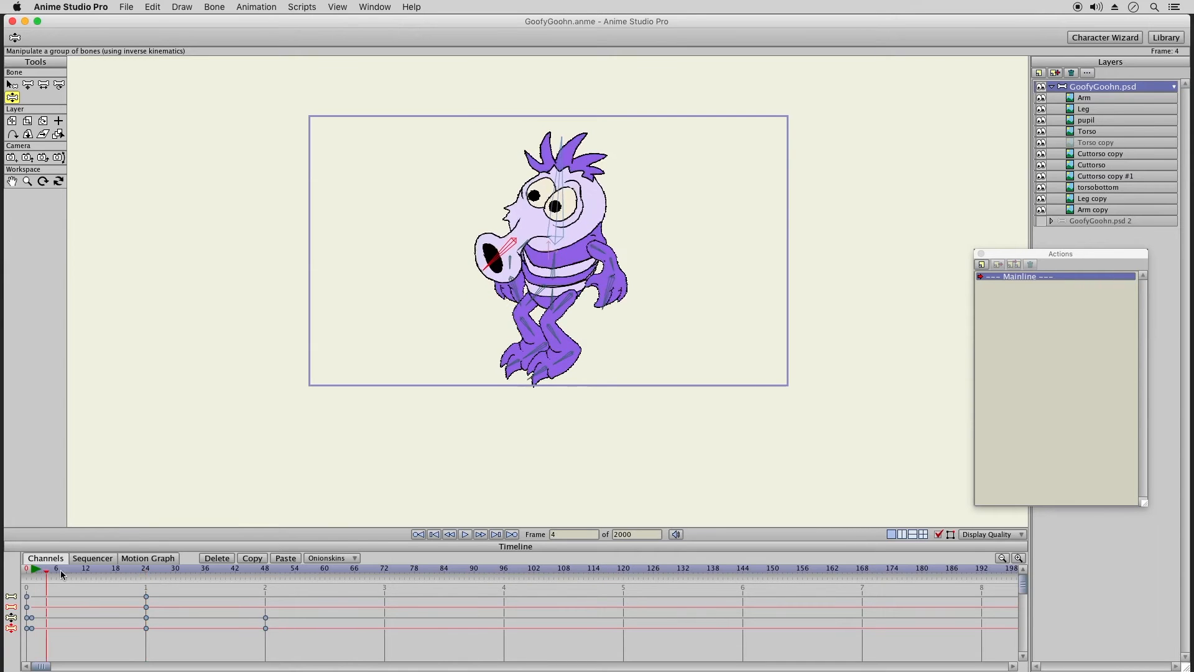
{"action": "left_click_drag", "start_coordinate": [159, 568], "coordinate": [266, 563]}
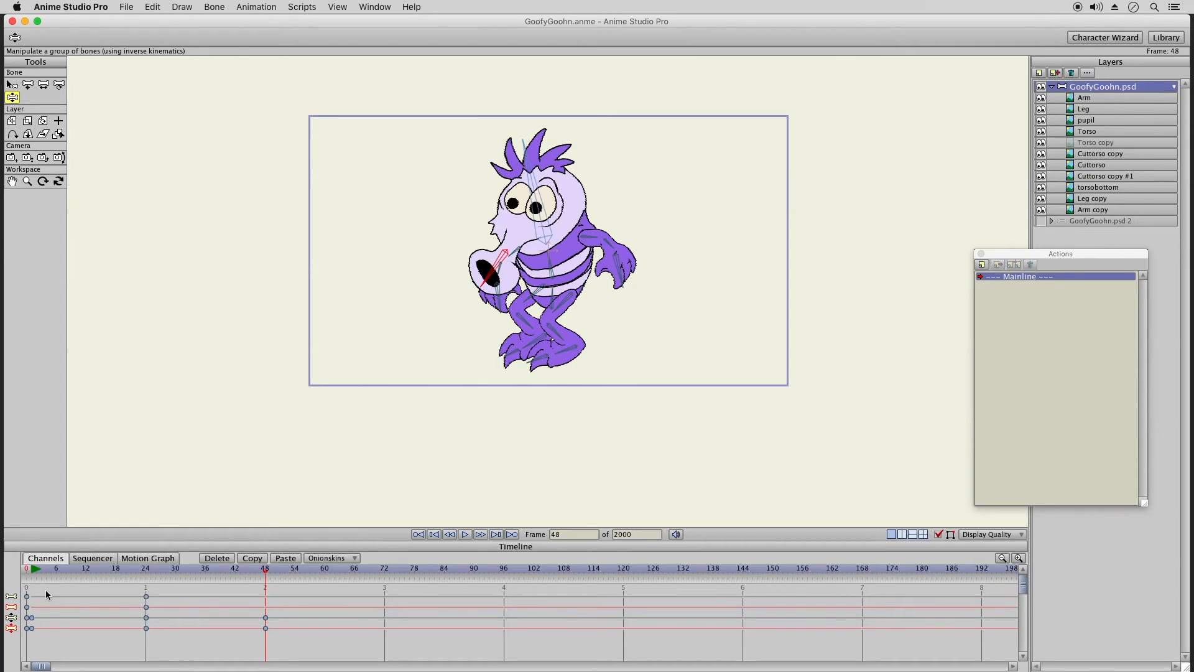
Step: Add the missing keyframes at frame 1 to the bone channels in the timeline
{"action": "left_click", "coordinate": [31, 567]}
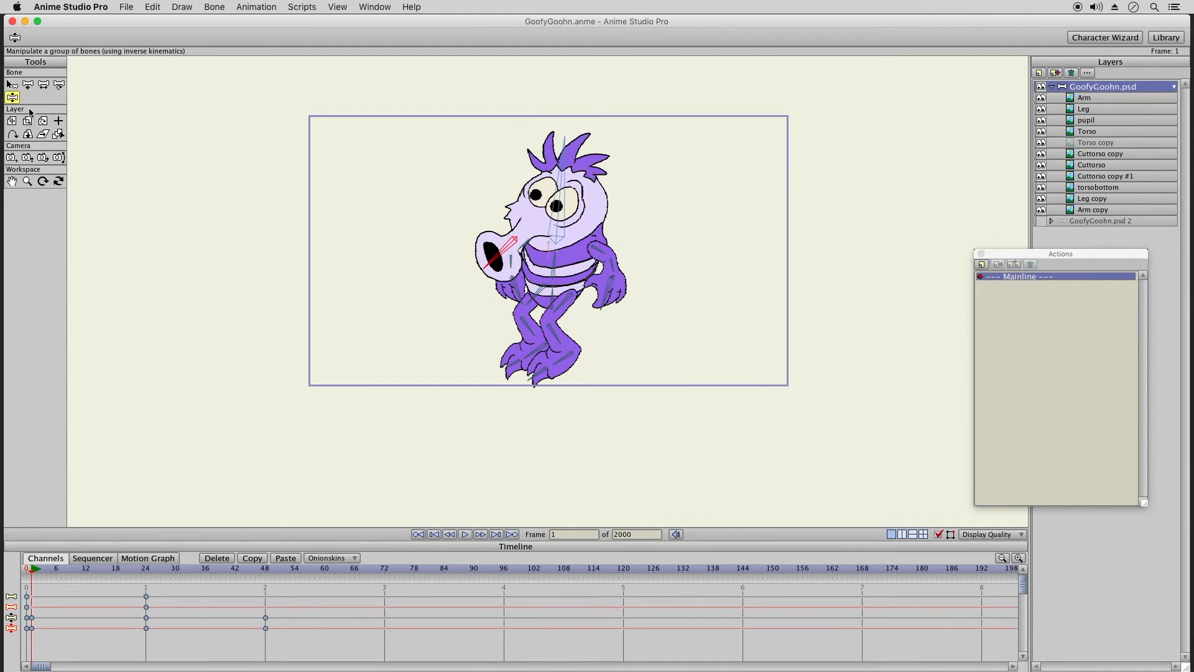
{"action": "right_click", "coordinate": [34, 599]}
{"action": "left_click", "coordinate": [52, 601]}
{"action": "right_click", "coordinate": [34, 599]}
{"action": "left_click", "coordinate": [39, 602]}
{"action": "right_click", "coordinate": [36, 630]}
{"action": "left_click", "coordinate": [55, 599]}
Step: Copy all bone keyframes from frame 1 to frame 48 and scrub through the idle loop
{"action": "left_click_drag", "start_coordinate": [39, 585], "coordinate": [39, 641]}
{"action": "left_click", "coordinate": [266, 572]}
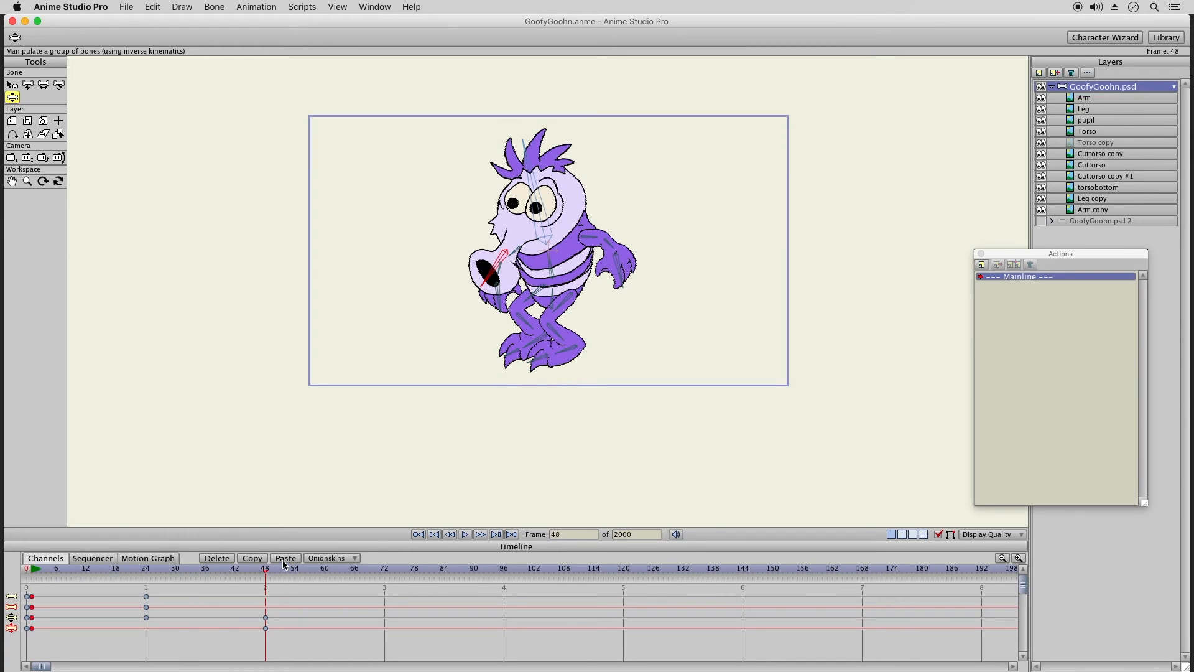
{"action": "left_click", "coordinate": [284, 562]}
{"action": "left_click_drag", "start_coordinate": [34, 569], "coordinate": [270, 590]}
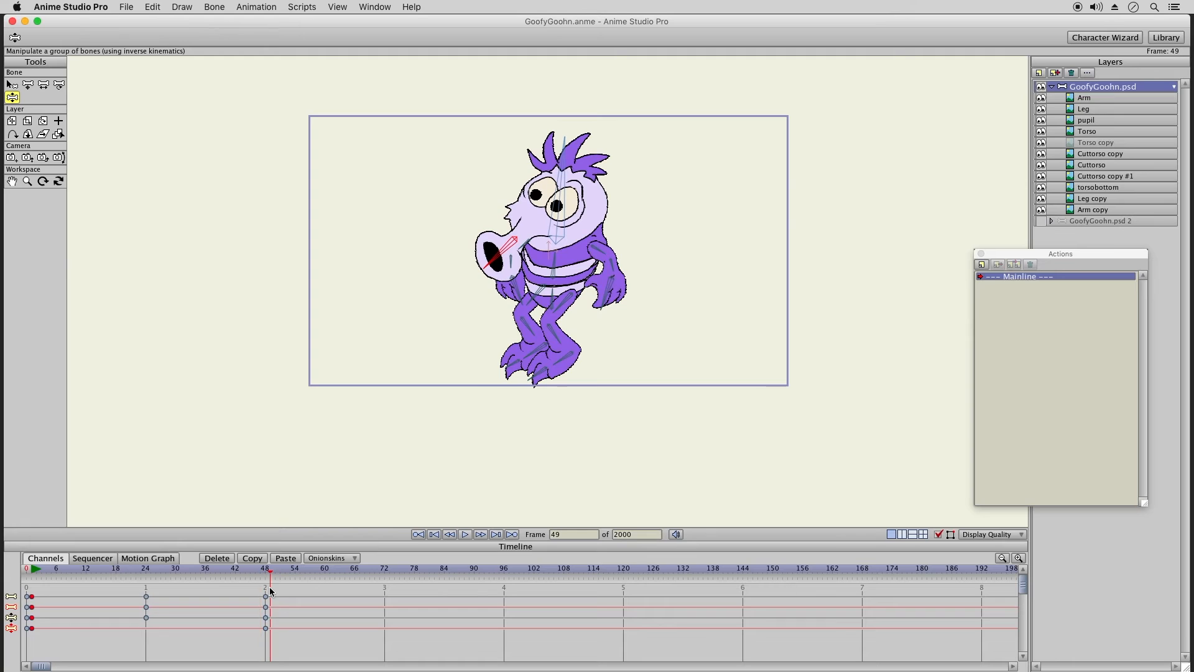
Step: Shift the frame 48 bone keyframes to frame 50 and delete them
{"action": "left_click", "coordinate": [267, 571]}
{"action": "left_click_drag", "start_coordinate": [278, 587], "coordinate": [281, 613]}
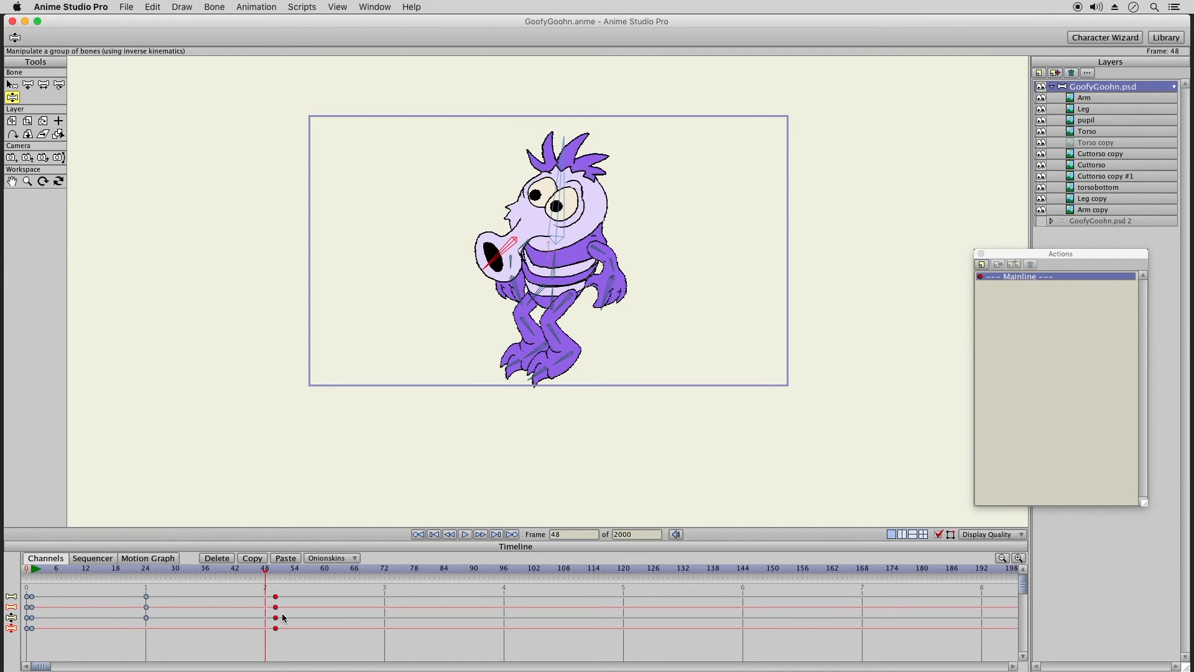
{"action": "right_click", "coordinate": [267, 600]}
{"action": "left_click", "coordinate": [273, 603]}
{"action": "left_click", "coordinate": [211, 559]}
Step: Restore the bone keyframes at frame 48 and scrub through the idle motion from the start
{"action": "right_click", "coordinate": [266, 599]}
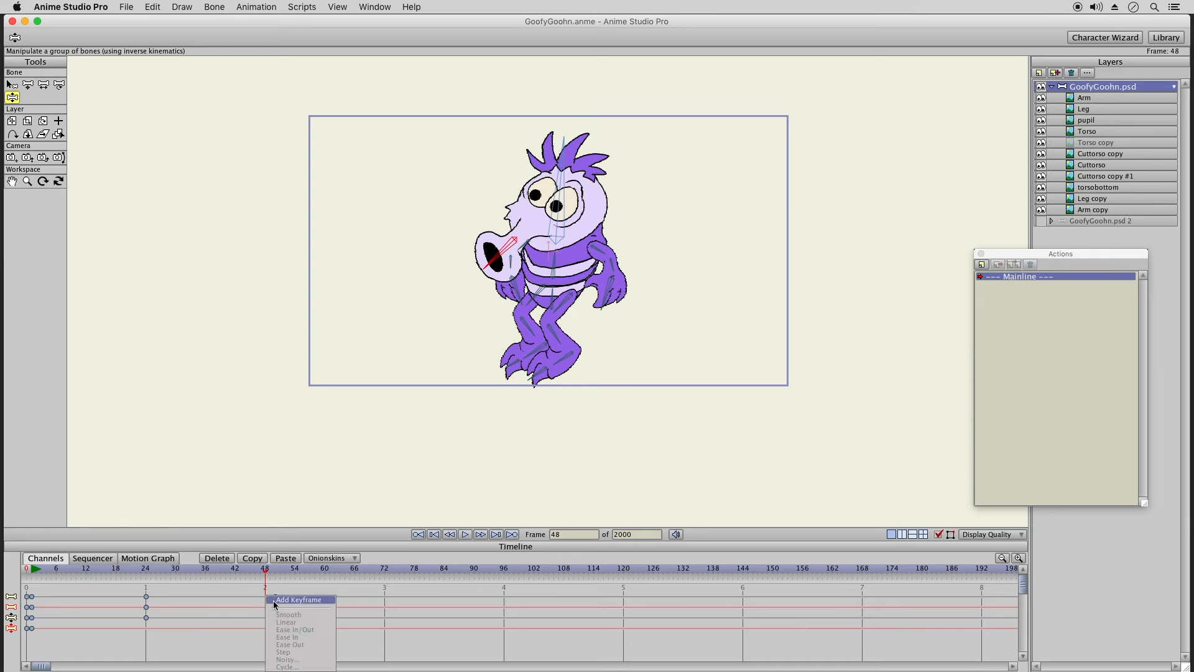
{"action": "right_click", "coordinate": [266, 618]}
{"action": "left_click", "coordinate": [293, 601]}
{"action": "left_click_drag", "start_coordinate": [294, 593], "coordinate": [269, 638]}
{"action": "left_click", "coordinate": [234, 560]}
{"action": "left_click_drag", "start_coordinate": [221, 578], "coordinate": [267, 581]}
{"action": "left_click", "coordinate": [33, 568]}
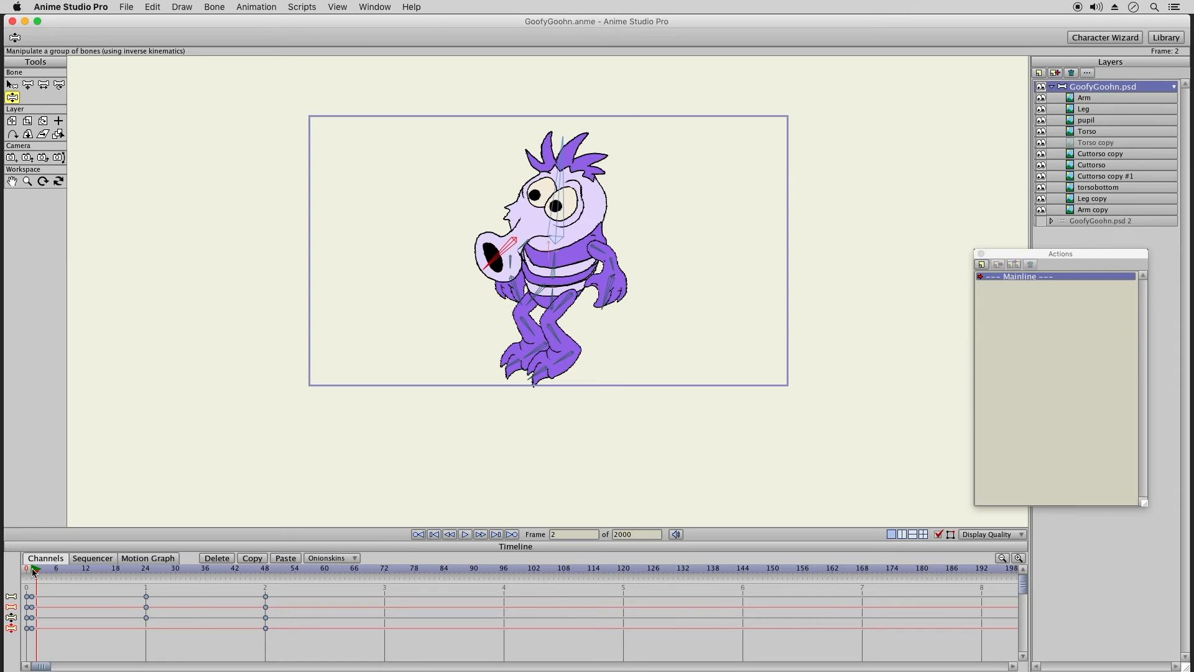
{"action": "left_click_drag", "start_coordinate": [85, 577], "coordinate": [266, 596]}
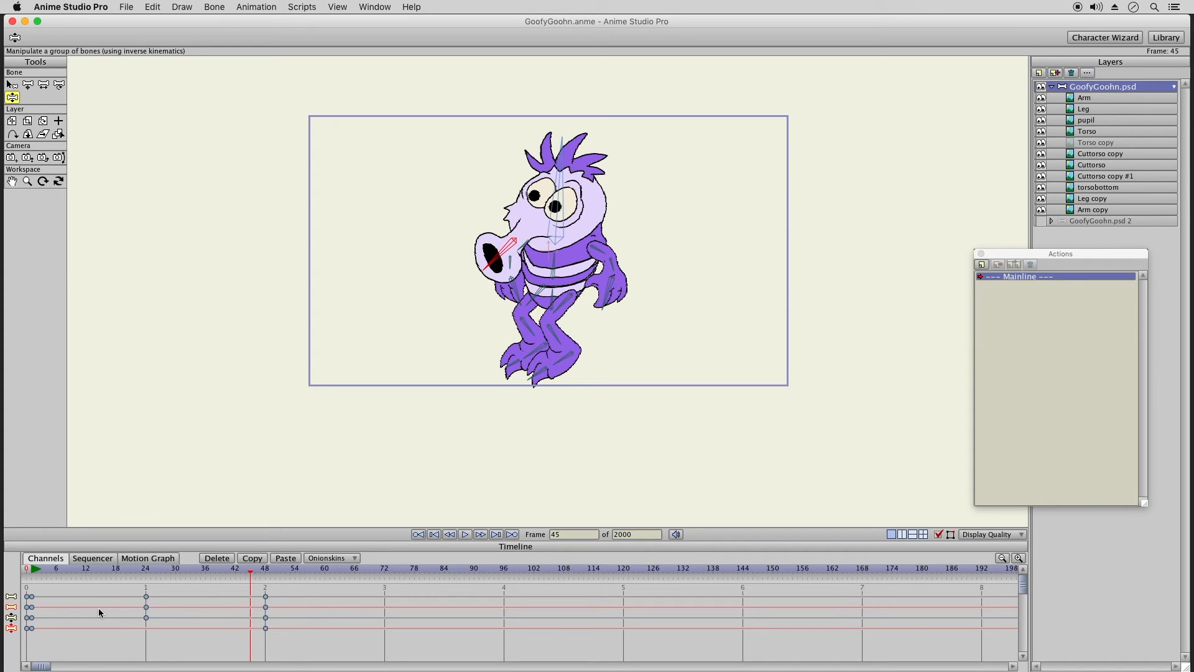
Step: Copy the bone keyframes of frames 24 and 48 and paste them starting at frame 72
{"action": "left_click_drag", "start_coordinate": [284, 592], "coordinate": [80, 668]}
{"action": "left_click", "coordinate": [383, 572]}
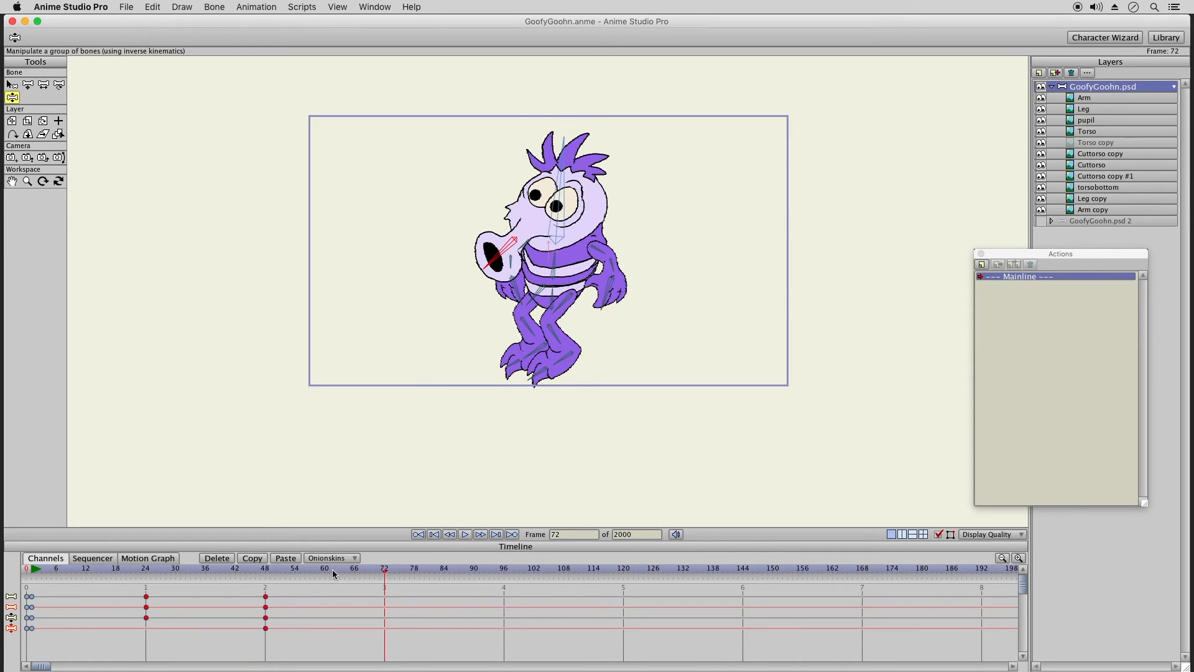
{"action": "left_click", "coordinate": [282, 560]}
{"action": "left_click", "coordinate": [278, 559]}
Step: Scrub through the extended idle motion and delete the keyframes at frames 72 and 96
{"action": "left_click", "coordinate": [265, 571]}
{"action": "left_click", "coordinate": [37, 569]}
{"action": "left_click_drag", "start_coordinate": [36, 567], "coordinate": [346, 664]}
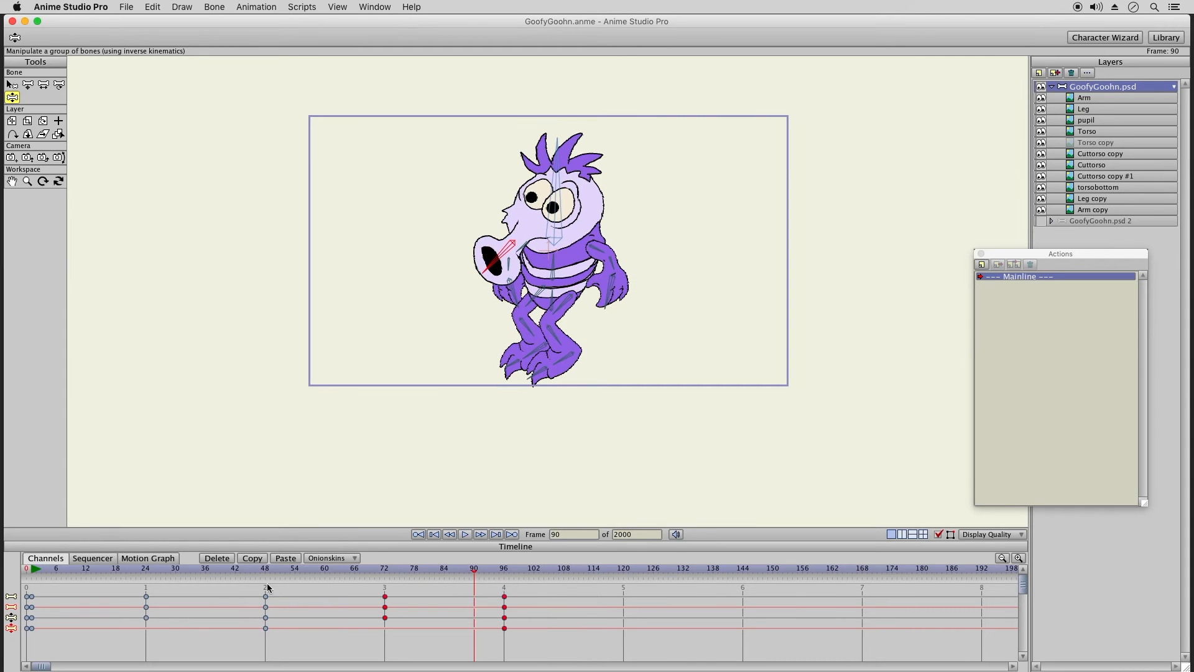
{"action": "left_click", "coordinate": [218, 558]}
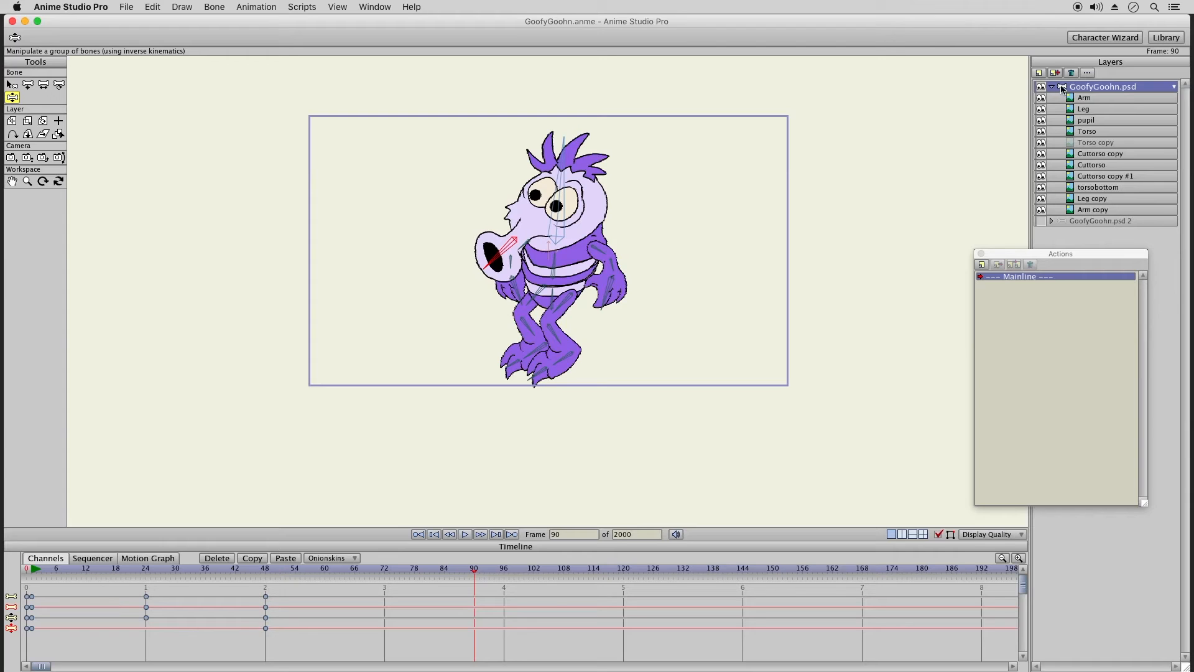
Step: Create a new action named Walk1
{"action": "left_click", "coordinate": [983, 264]}
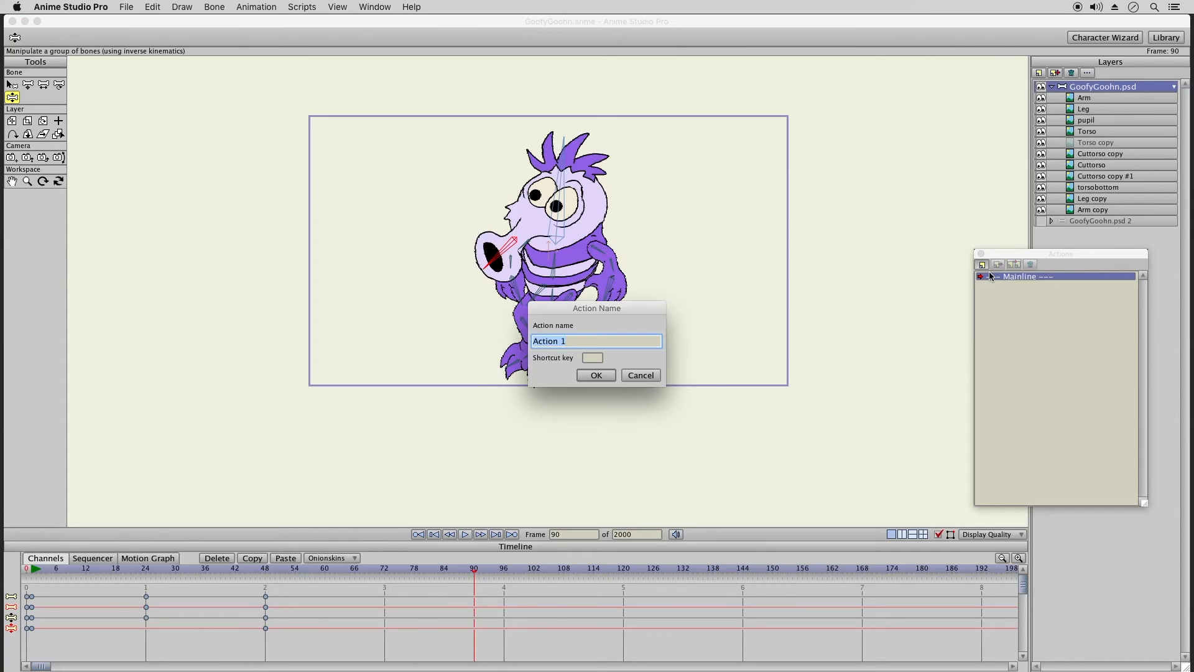
{"action": "type", "text": "Walk1"}
{"action": "key", "text": "Return"}
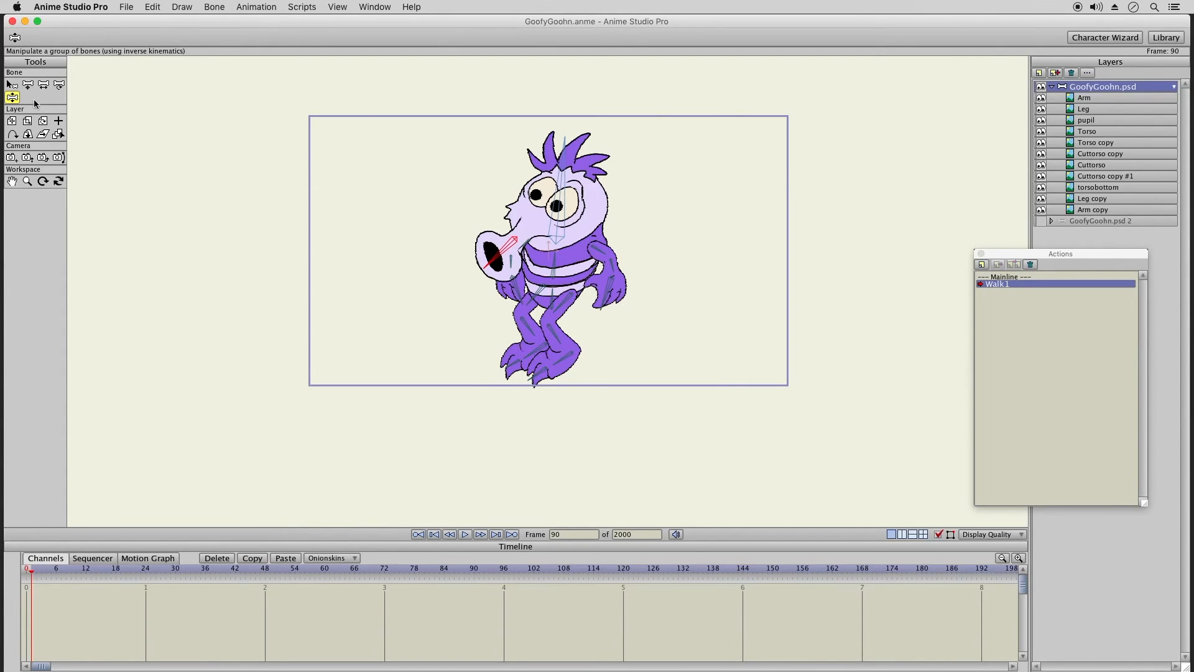
Step: At frame 1 of Walk1, straighten both legs close together and bring both arms down alongside the body
{"action": "left_click_drag", "start_coordinate": [550, 337], "coordinate": [557, 369]}
{"action": "left_click_drag", "start_coordinate": [531, 377], "coordinate": [521, 368]}
{"action": "left_click", "coordinate": [517, 286]}
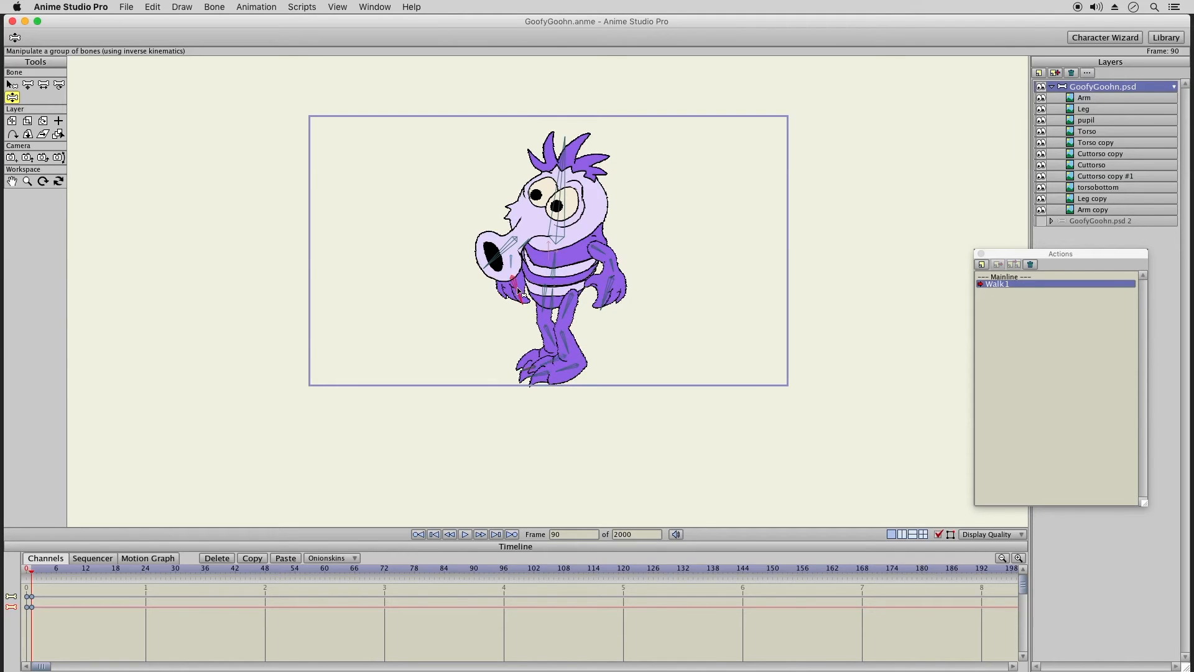
{"action": "left_click_drag", "start_coordinate": [527, 251], "coordinate": [529, 286]}
{"action": "left_click_drag", "start_coordinate": [610, 271], "coordinate": [591, 307]}
Step: At frame 1 of Walk1, tilt the torso, head and snout slightly forward and adjust the near arm
{"action": "left_click_drag", "start_coordinate": [558, 256], "coordinate": [556, 256]}
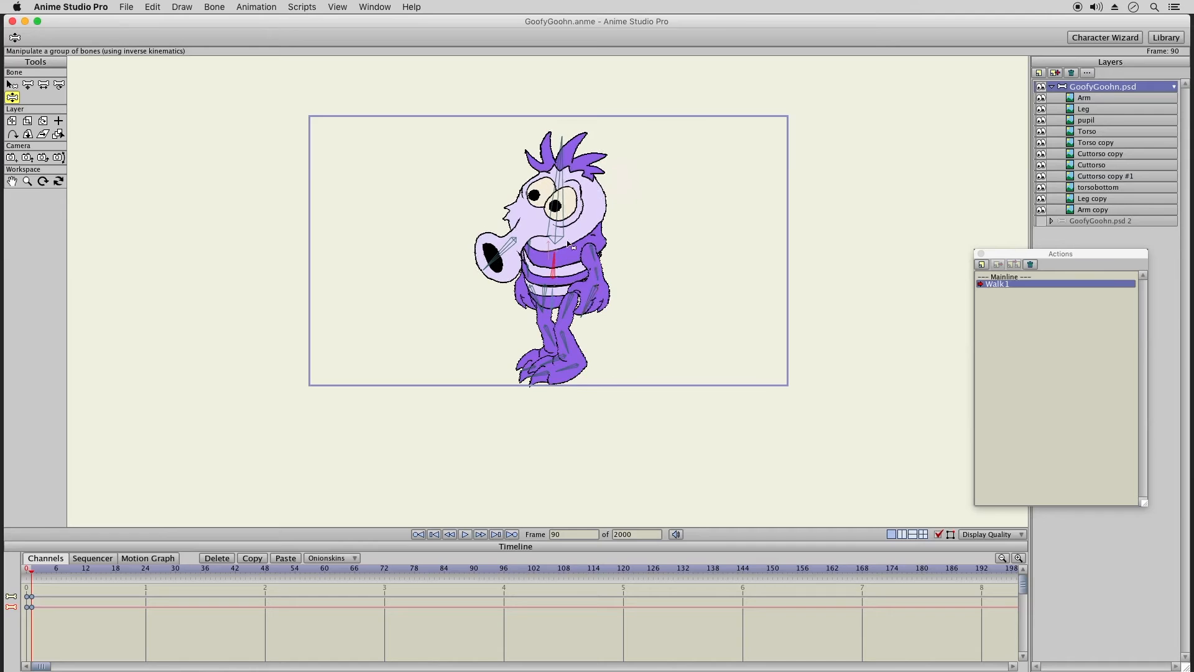
{"action": "left_click_drag", "start_coordinate": [560, 202], "coordinate": [552, 203]}
{"action": "left_click_drag", "start_coordinate": [558, 254], "coordinate": [560, 253]}
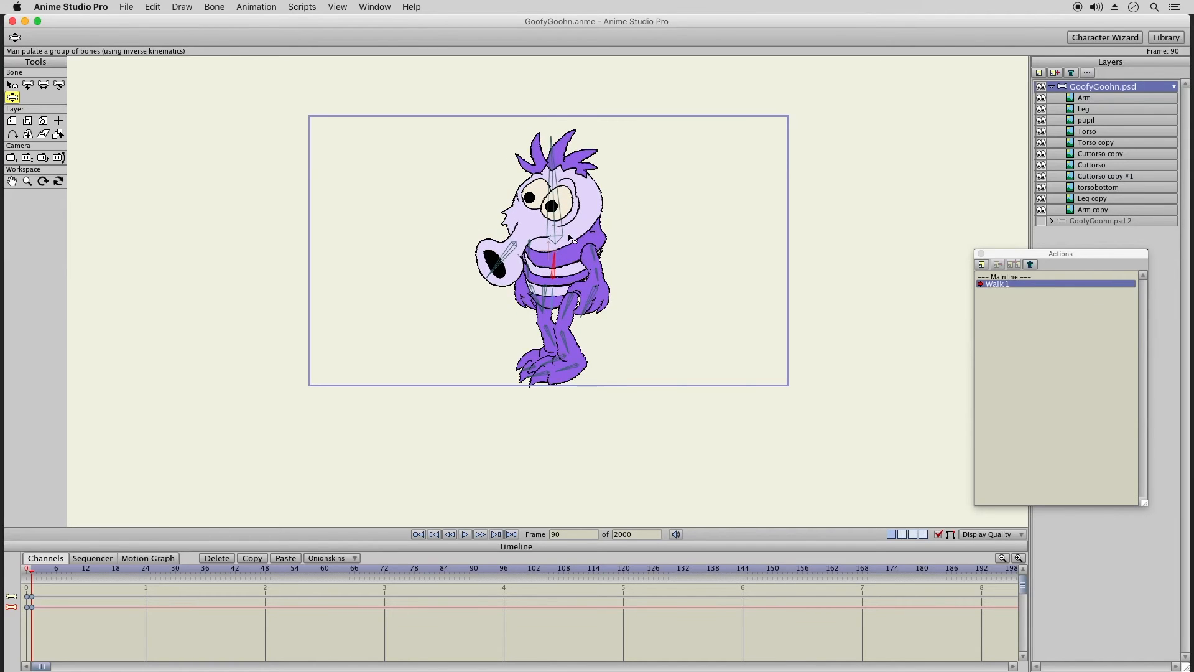
{"action": "left_click_drag", "start_coordinate": [553, 169], "coordinate": [557, 170]}
{"action": "left_click_drag", "start_coordinate": [484, 274], "coordinate": [486, 276]}
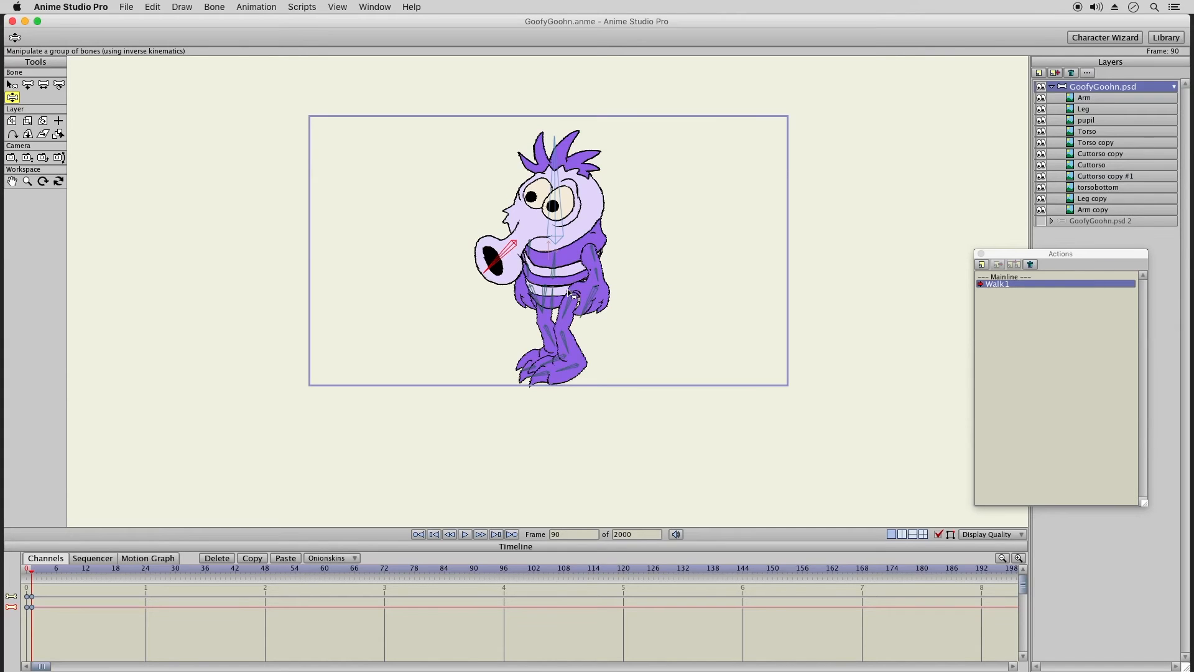
{"action": "left_click_drag", "start_coordinate": [554, 256], "coordinate": [601, 288]}
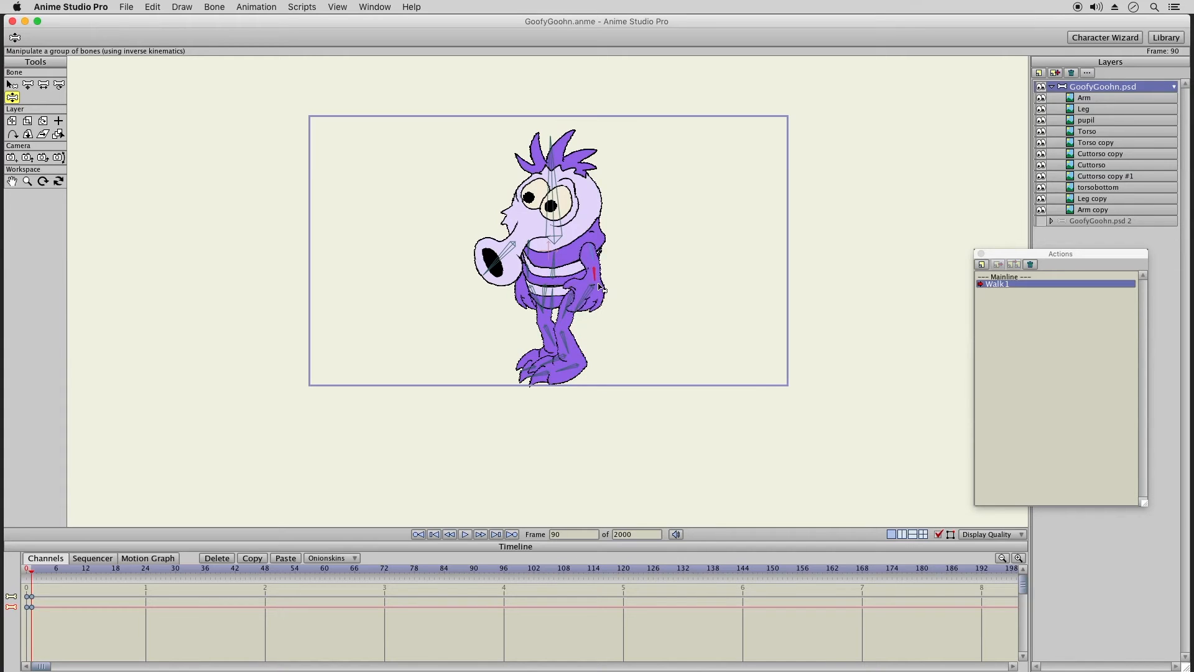
Step: Set a frame 1 keyframe for the lowest torso bone with Transform Bone
{"action": "left_click", "coordinate": [27, 84]}
{"action": "left_click", "coordinate": [560, 297]}
{"action": "left_click", "coordinate": [565, 295]}
Step: Copy the Walk1 bone keyframes from frame 1 to frames 12 and 24
{"action": "left_click", "coordinate": [88, 571]}
{"action": "left_click_drag", "start_coordinate": [47, 587], "coordinate": [29, 629]}
{"action": "left_click", "coordinate": [258, 560]}
{"action": "left_click", "coordinate": [285, 559]}
{"action": "left_click", "coordinate": [146, 571]}
{"action": "left_click", "coordinate": [272, 562]}
Step: At frame 6 of Walk1, pose a wide stride with legs spread, arms swung apart and the torso leaning forward
{"action": "left_click", "coordinate": [55, 572]}
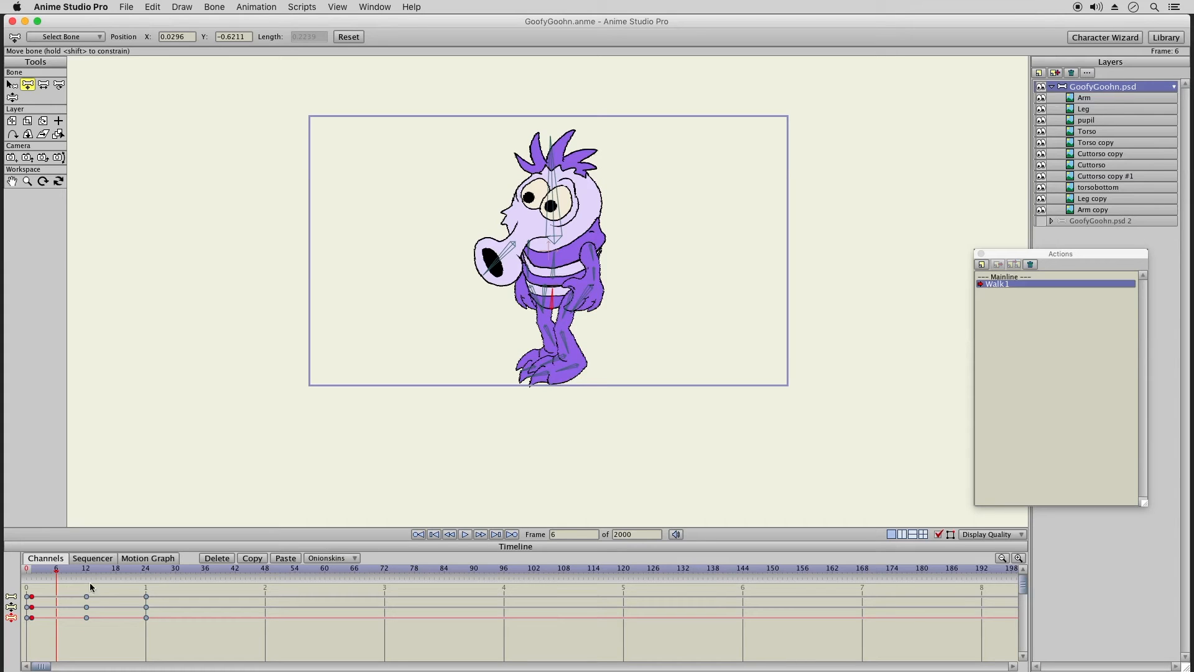
{"action": "left_click", "coordinate": [13, 98]}
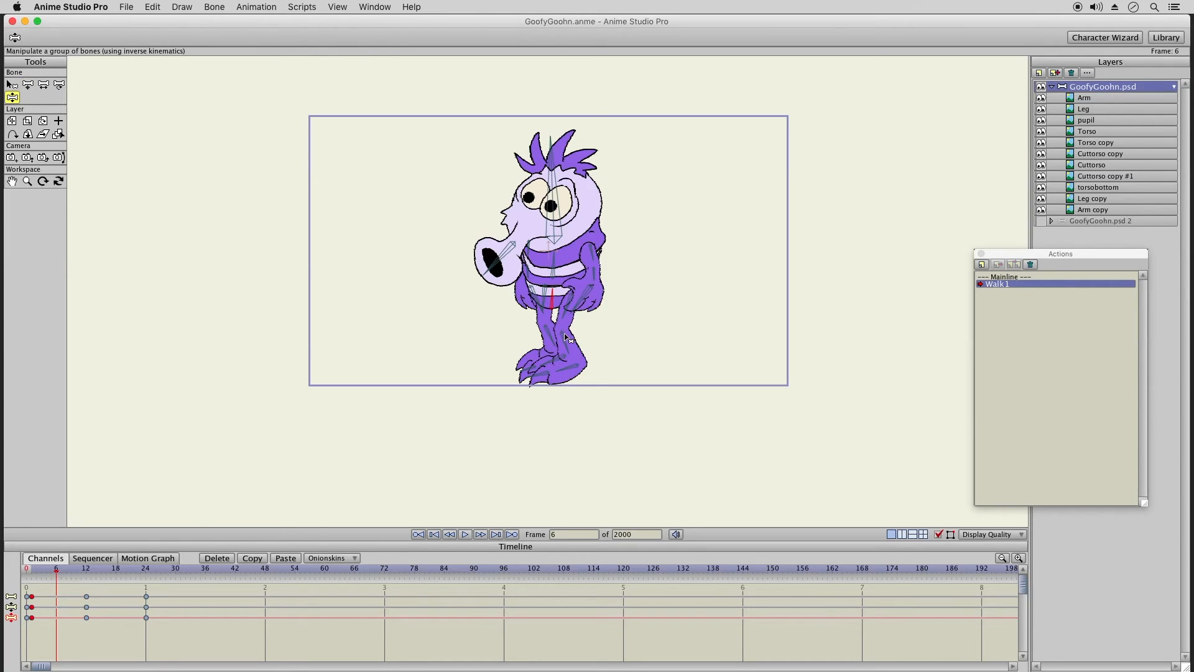
{"action": "mouse_move", "coordinate": [571, 324]}
{"action": "left_mouse_down"}
{"action": "mouse_move", "coordinate": [521, 318]}
{"action": "mouse_move", "coordinate": [516, 336]}
{"action": "mouse_move", "coordinate": [555, 345]}
{"action": "mouse_move", "coordinate": [589, 323]}
{"action": "left_mouse_up"}
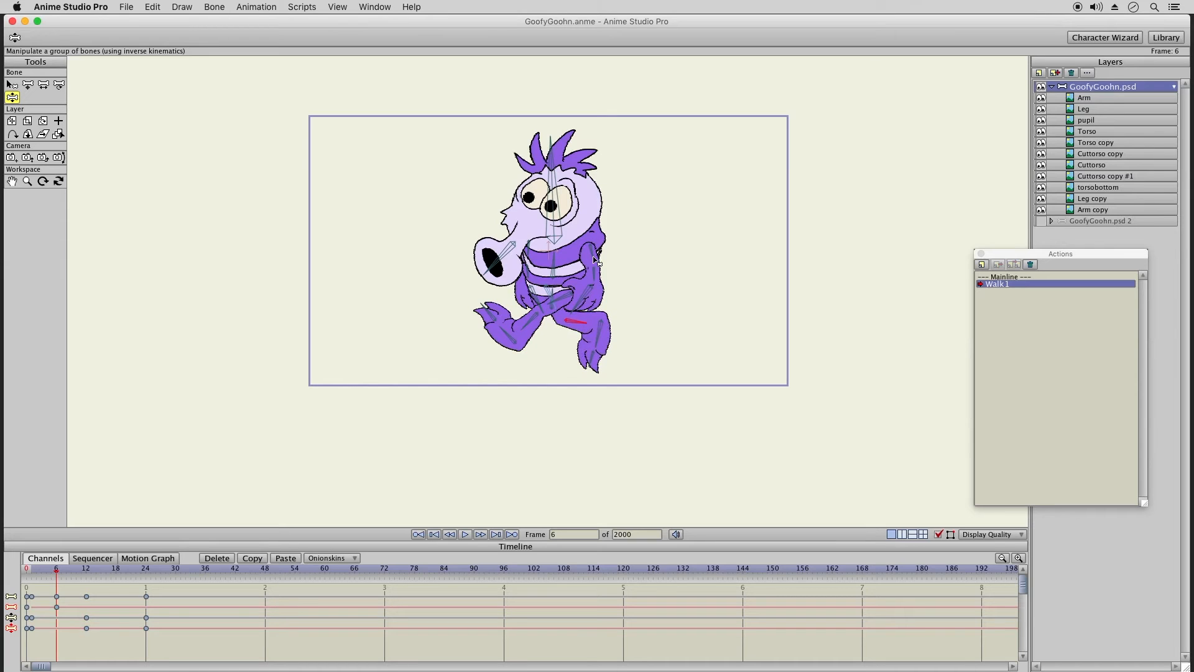
{"action": "mouse_move", "coordinate": [600, 258]}
{"action": "left_mouse_down"}
{"action": "mouse_move", "coordinate": [630, 247]}
{"action": "mouse_move", "coordinate": [620, 247]}
{"action": "left_mouse_up"}
{"action": "left_click_drag", "start_coordinate": [527, 271], "coordinate": [494, 274]}
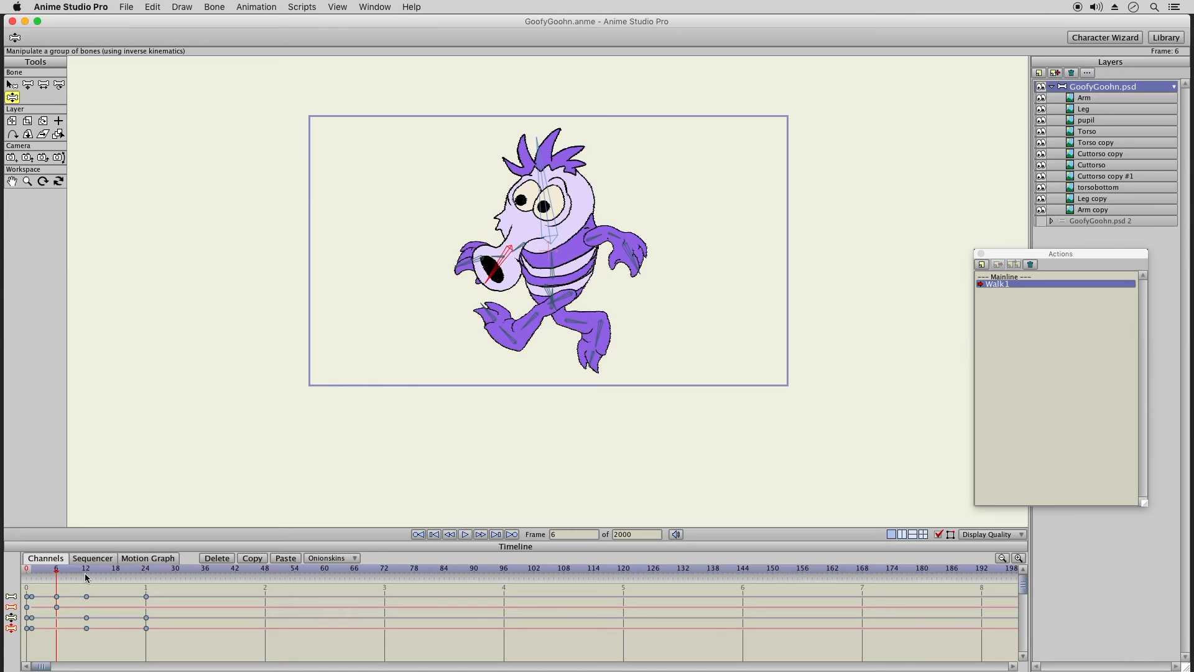
Step: Return to the Mainline animation and select the head bone with Select Bone
{"action": "left_click", "coordinate": [1013, 276]}
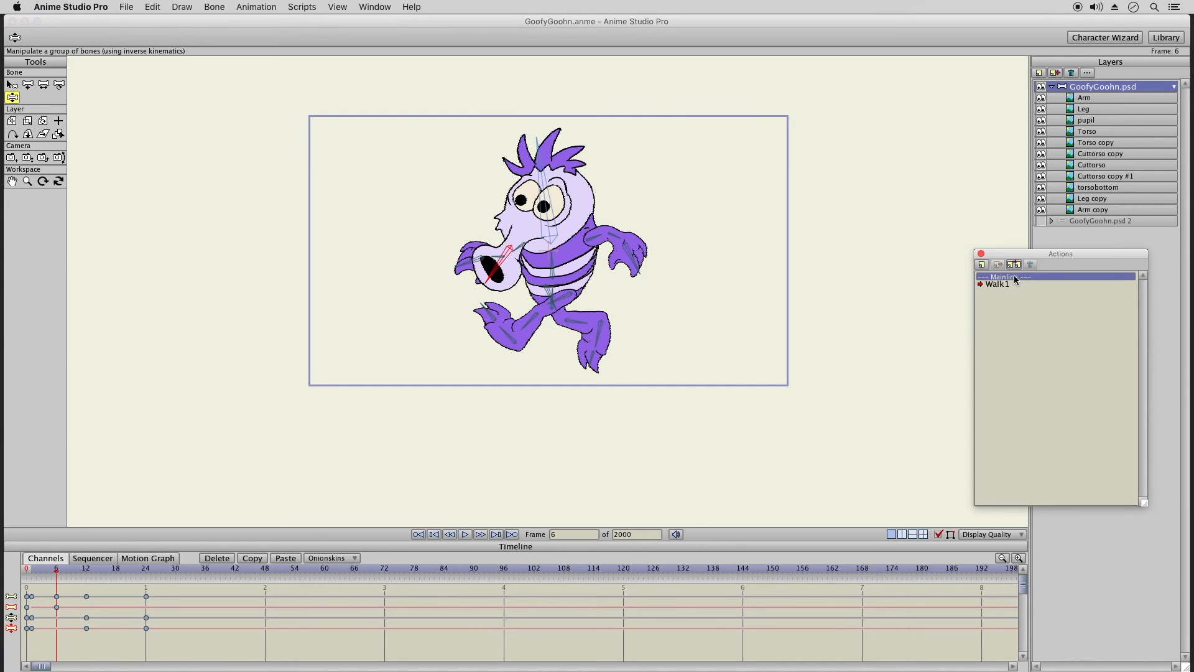
{"action": "double_click", "coordinate": [1009, 276]}
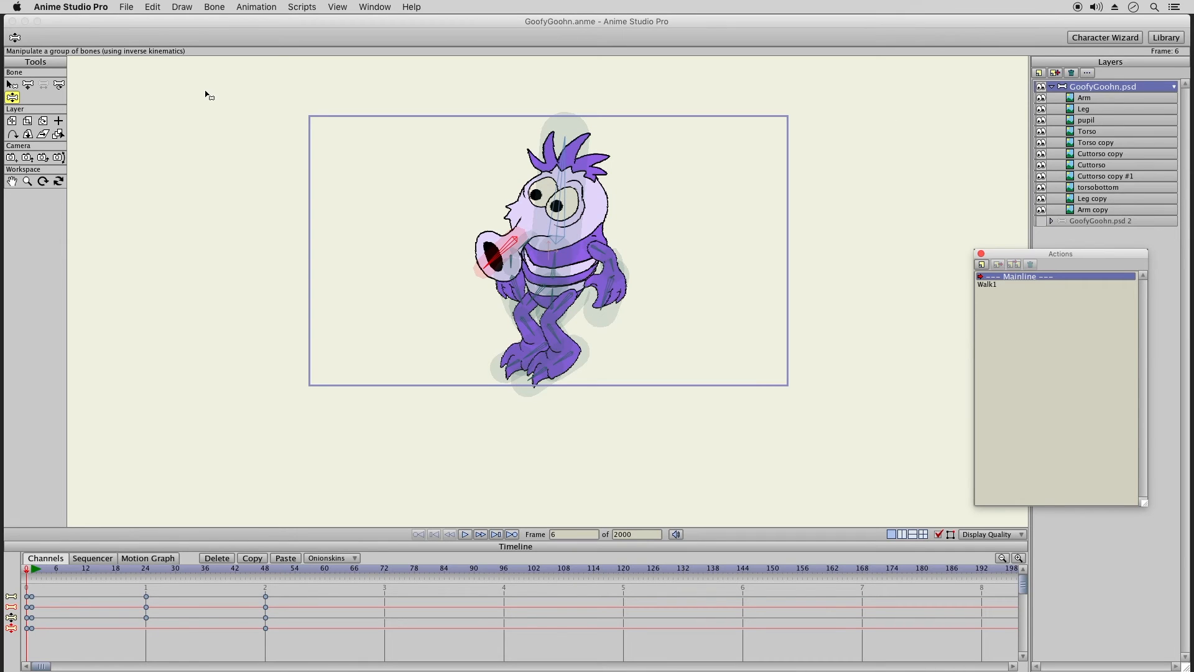
{"action": "left_click", "coordinate": [11, 84]}
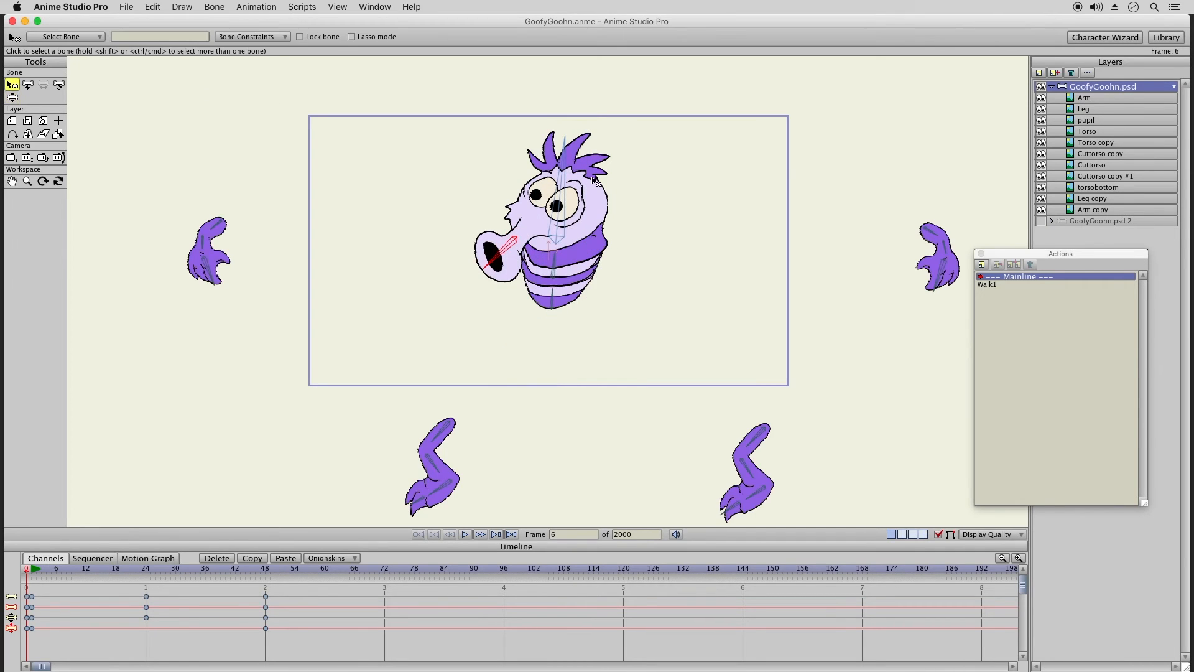
{"action": "left_click", "coordinate": [567, 170]}
Step: Try to reposition the head bone with Transform Bone, undo the change and return to Select Bone
{"action": "left_click", "coordinate": [59, 86]}
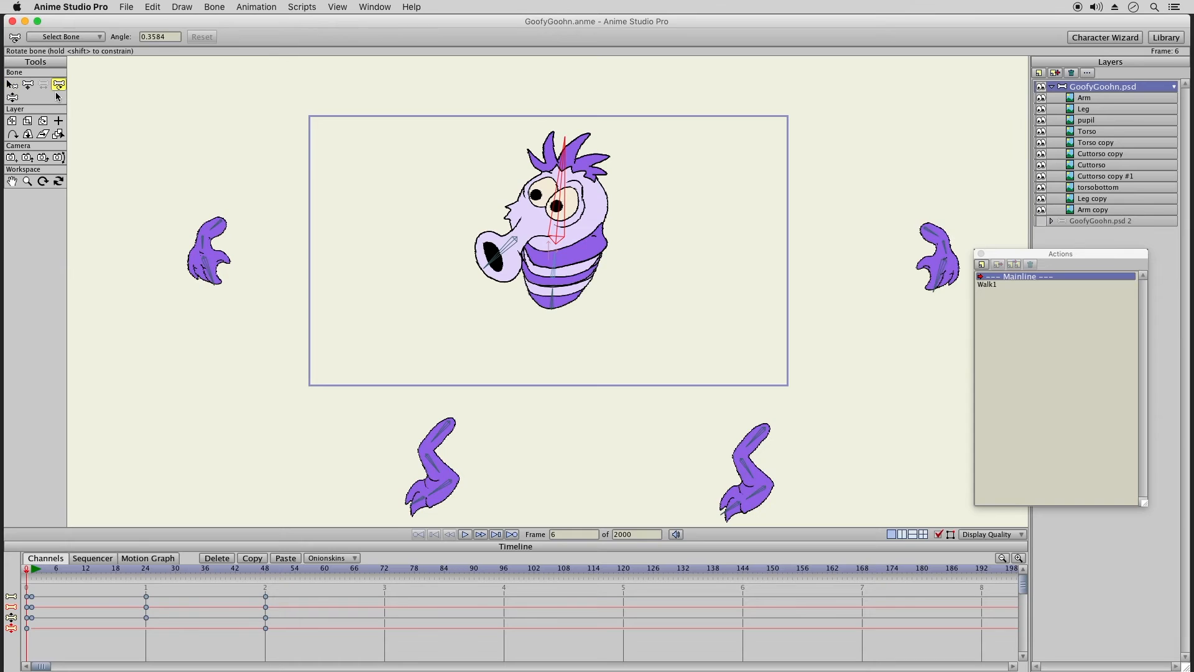
{"action": "left_click", "coordinate": [12, 98]}
{"action": "left_click", "coordinate": [12, 84]}
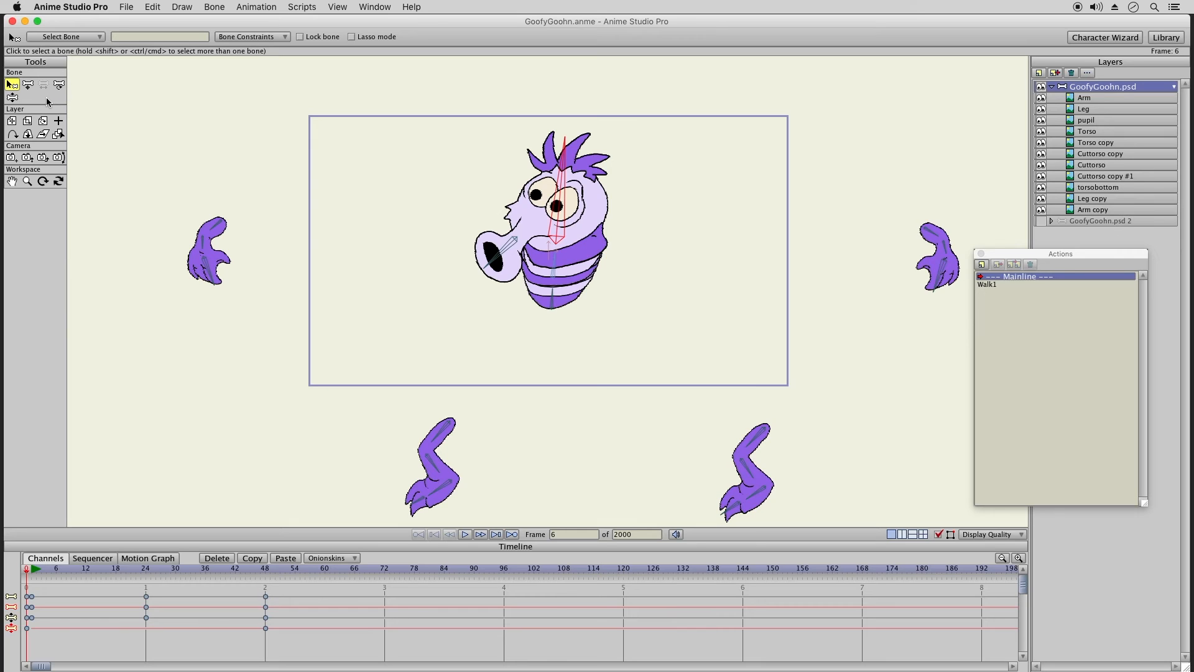
{"action": "left_click", "coordinate": [28, 86]}
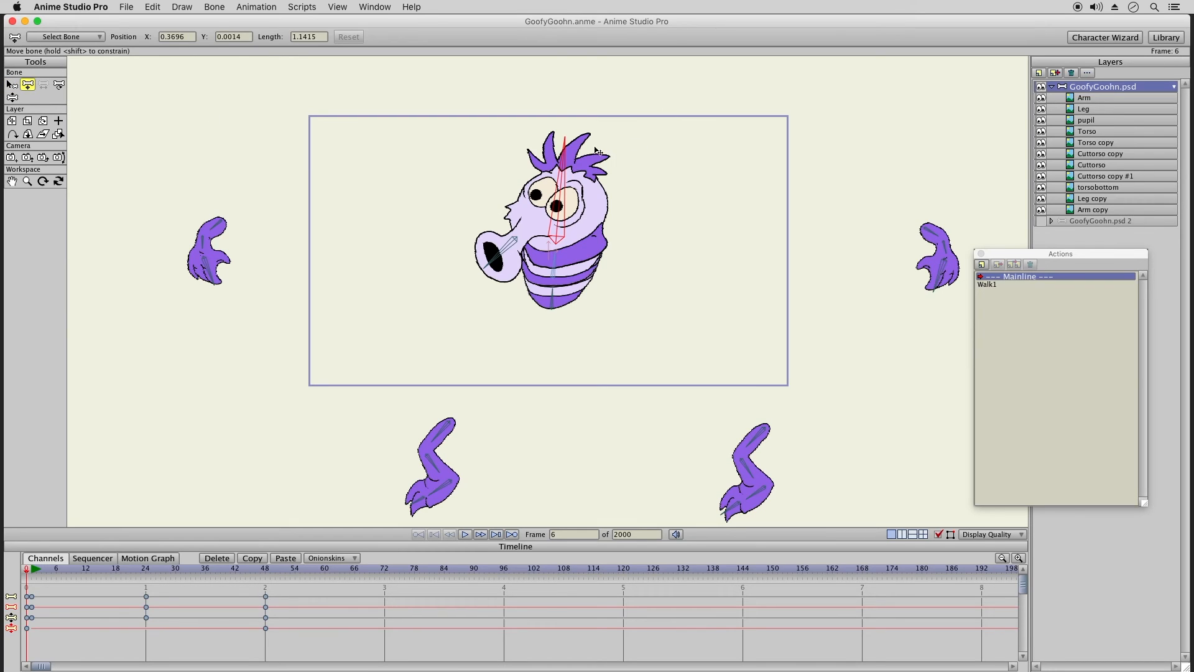
{"action": "left_click_drag", "start_coordinate": [586, 177], "coordinate": [595, 168]}
{"action": "left_click", "coordinate": [153, 7]}
{"action": "left_click", "coordinate": [155, 24]}
{"action": "left_click", "coordinate": [12, 86]}
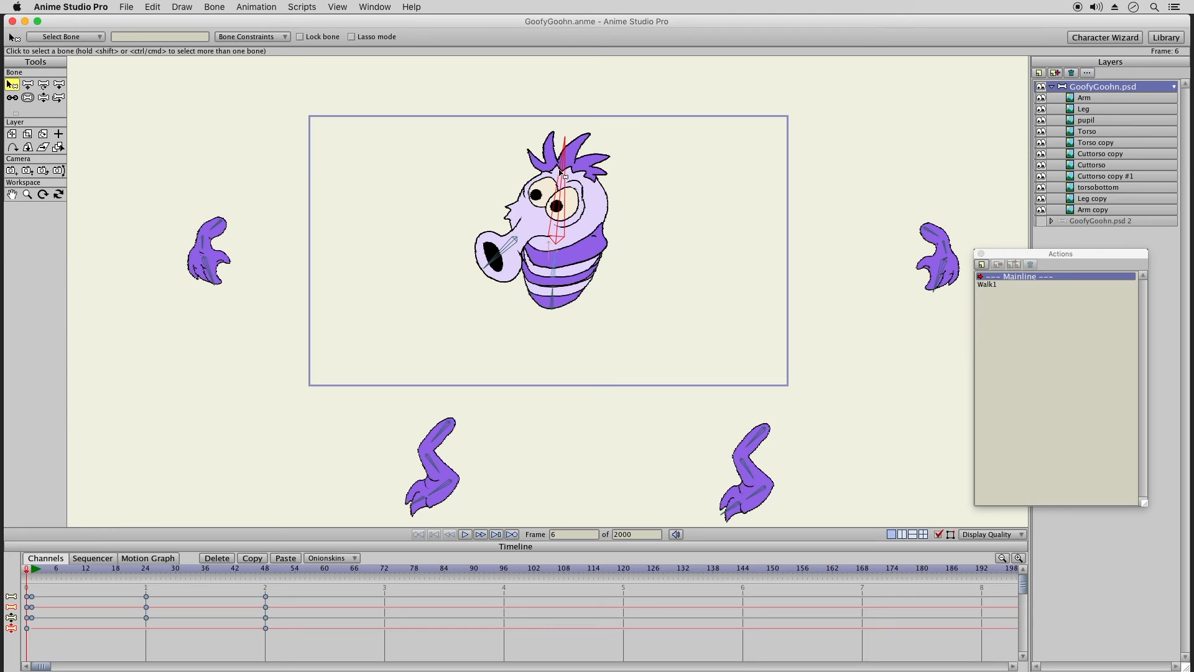
Step: Add two bones as children of the head bone, one along each outer hair tuft, and return to Select Bone
{"action": "left_click", "coordinate": [59, 84]}
{"action": "left_click_drag", "start_coordinate": [583, 170], "coordinate": [610, 156]}
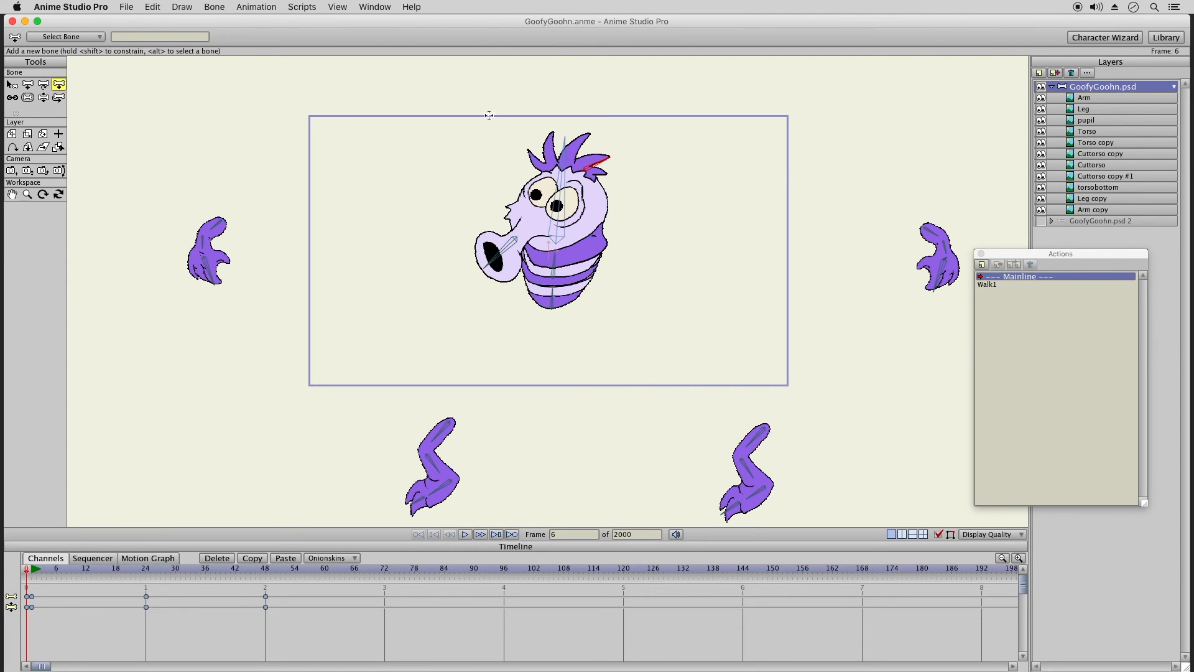
{"action": "left_click", "coordinate": [11, 84]}
{"action": "left_click", "coordinate": [562, 199]}
{"action": "left_click", "coordinate": [59, 84]}
{"action": "left_click_drag", "start_coordinate": [546, 166], "coordinate": [527, 151]}
{"action": "left_click", "coordinate": [13, 87]}
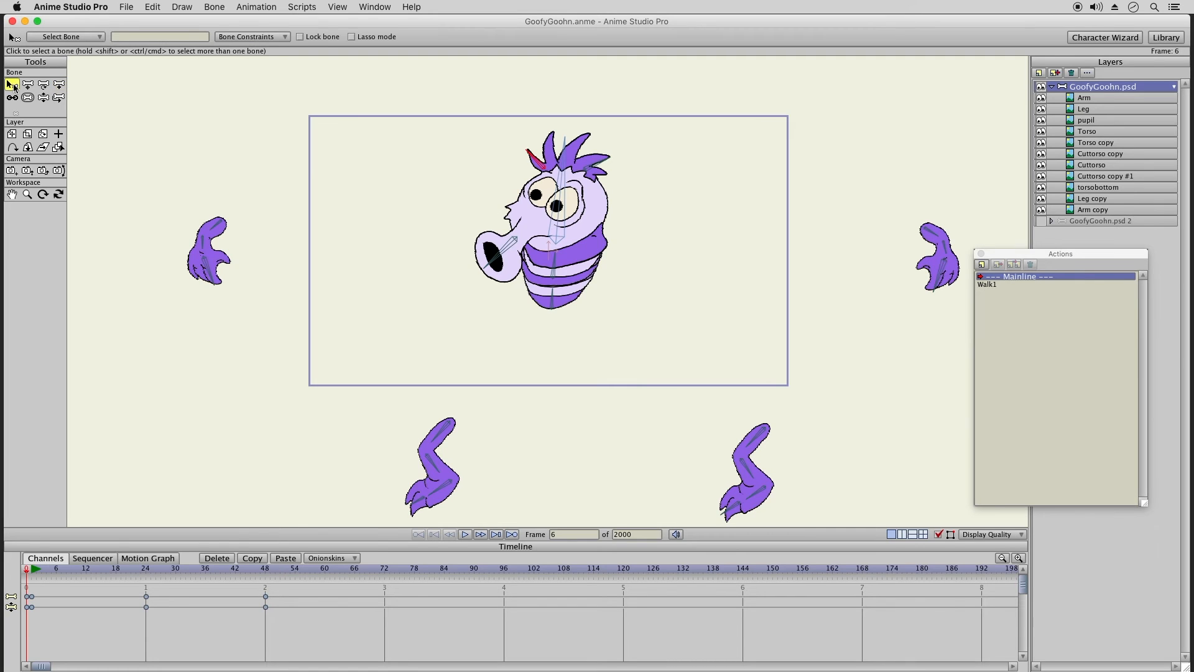
Step: View the standing pose at frame 1, open the Walk1 action and return to the Mainline animation
{"action": "left_click", "coordinate": [33, 573]}
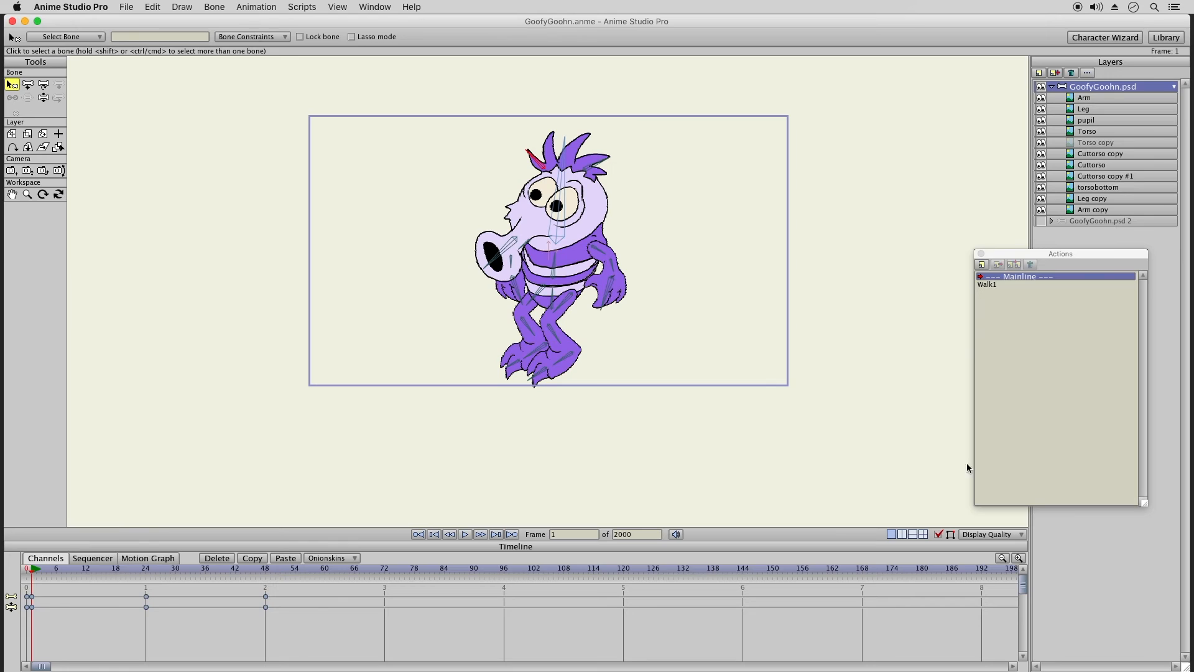
{"action": "left_click", "coordinate": [1006, 284]}
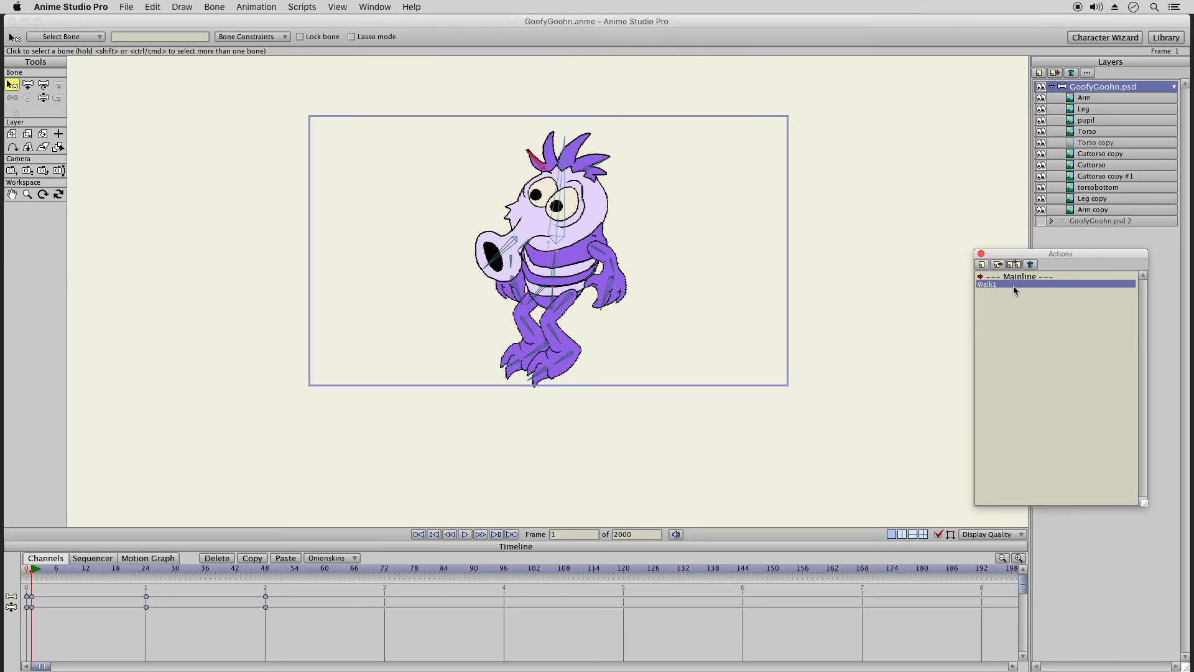
{"action": "double_click", "coordinate": [995, 284]}
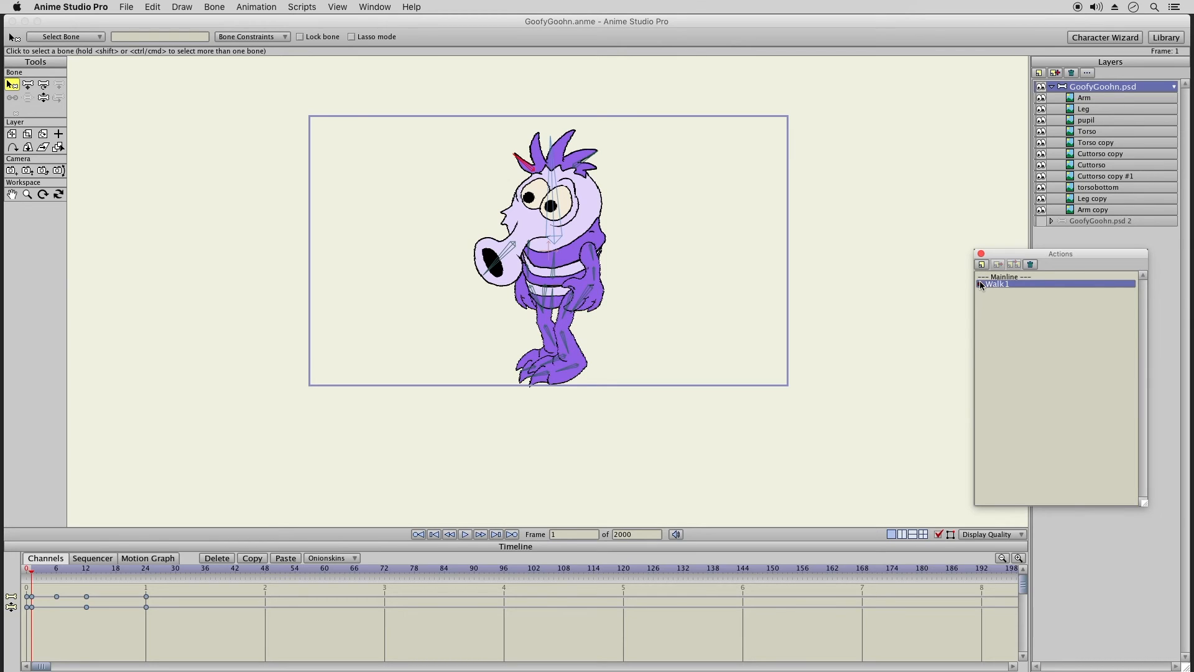
{"action": "double_click", "coordinate": [994, 277]}
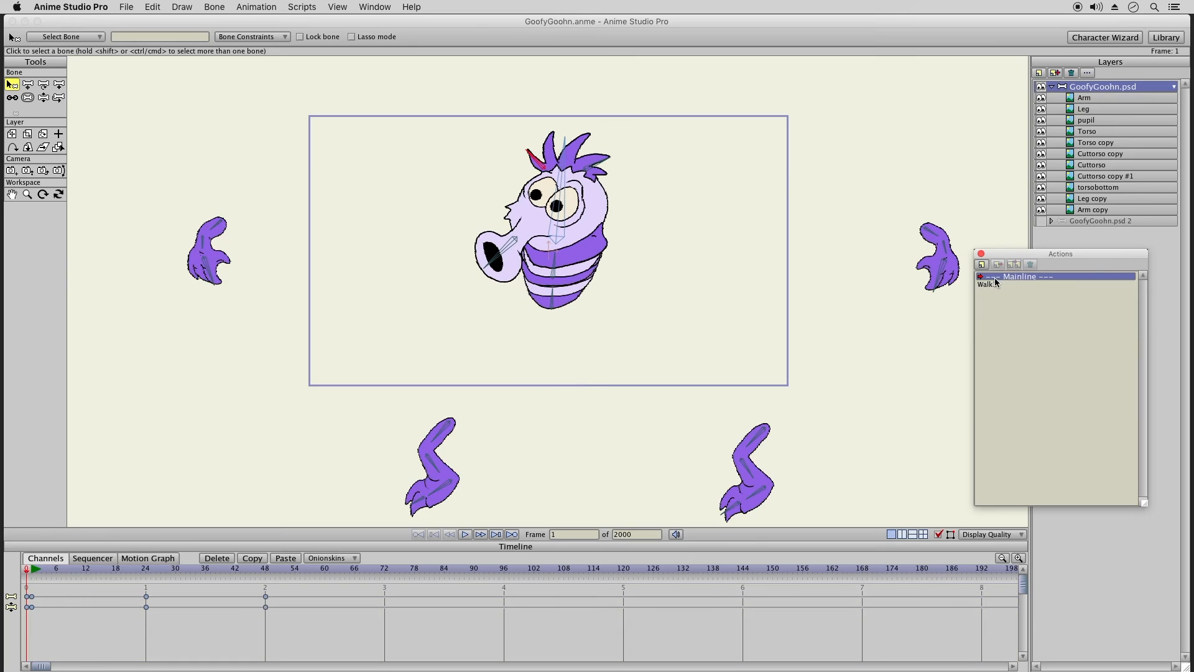
Step: Scrub through the Mainline animation and delete all its bone keyframes up to frame 48
{"action": "left_click_drag", "start_coordinate": [34, 571], "coordinate": [248, 578]}
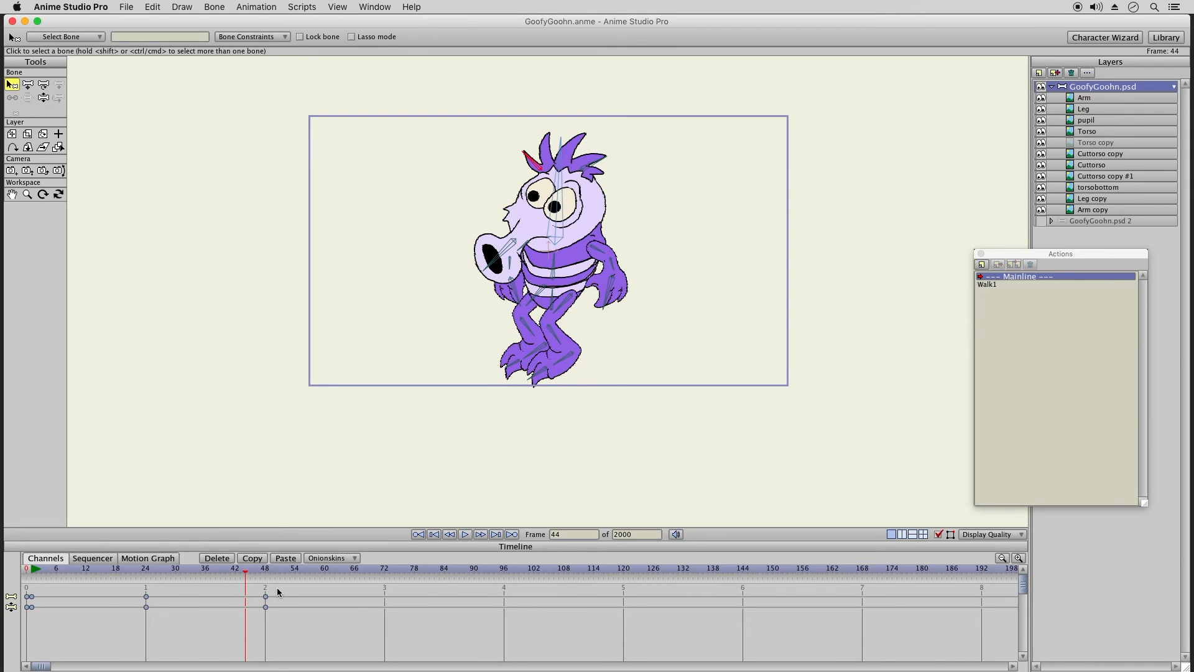
{"action": "left_click_drag", "start_coordinate": [282, 585], "coordinate": [13, 639]}
{"action": "left_click", "coordinate": [217, 558]}
{"action": "left_click", "coordinate": [31, 567]}
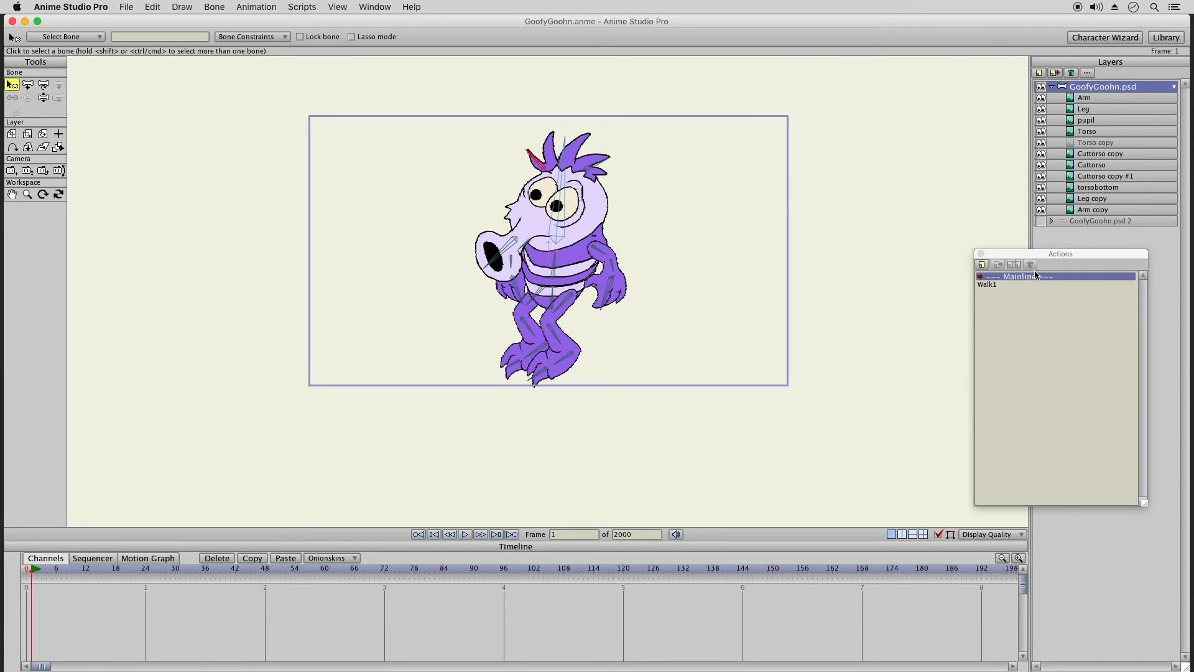
Step: Reopen the Walk1 action and raise the trailing leg slightly at frame 6 with Manipulate Bones
{"action": "double_click", "coordinate": [1014, 284]}
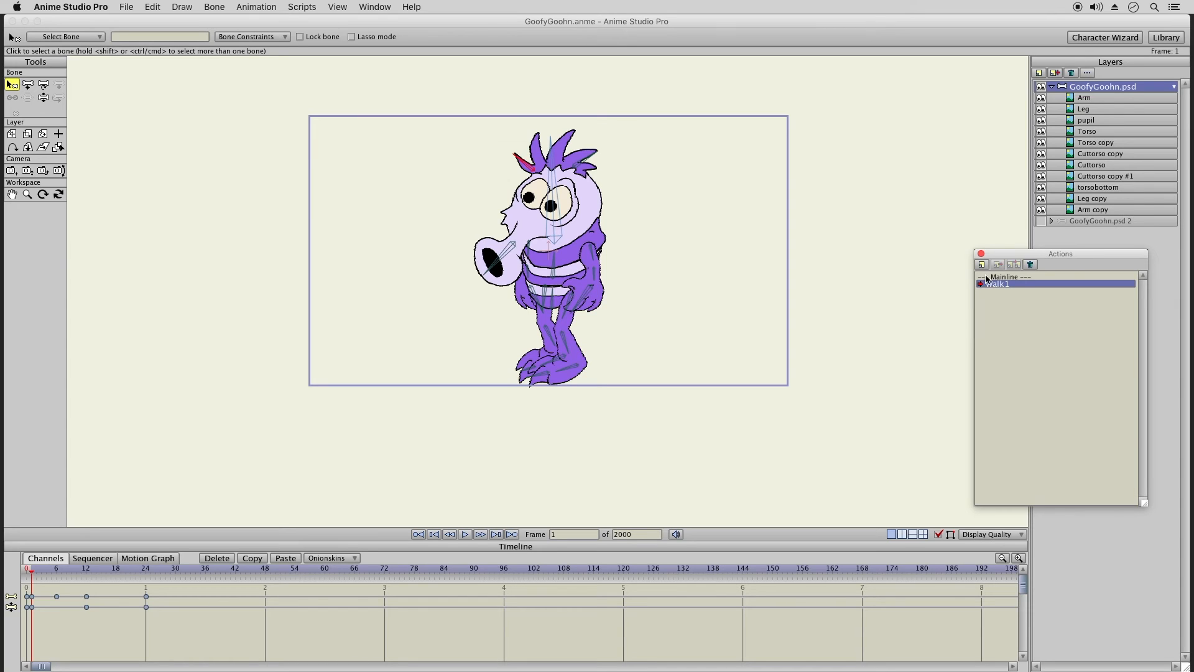
{"action": "left_click", "coordinate": [42, 99]}
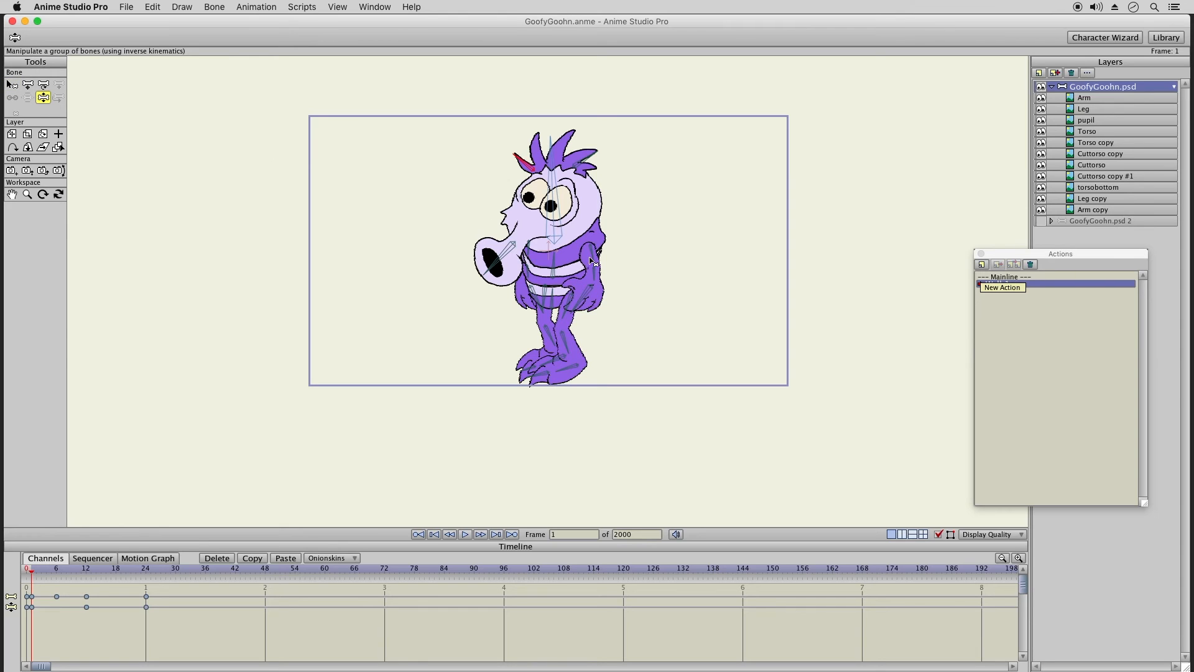
{"action": "left_click", "coordinate": [56, 570]}
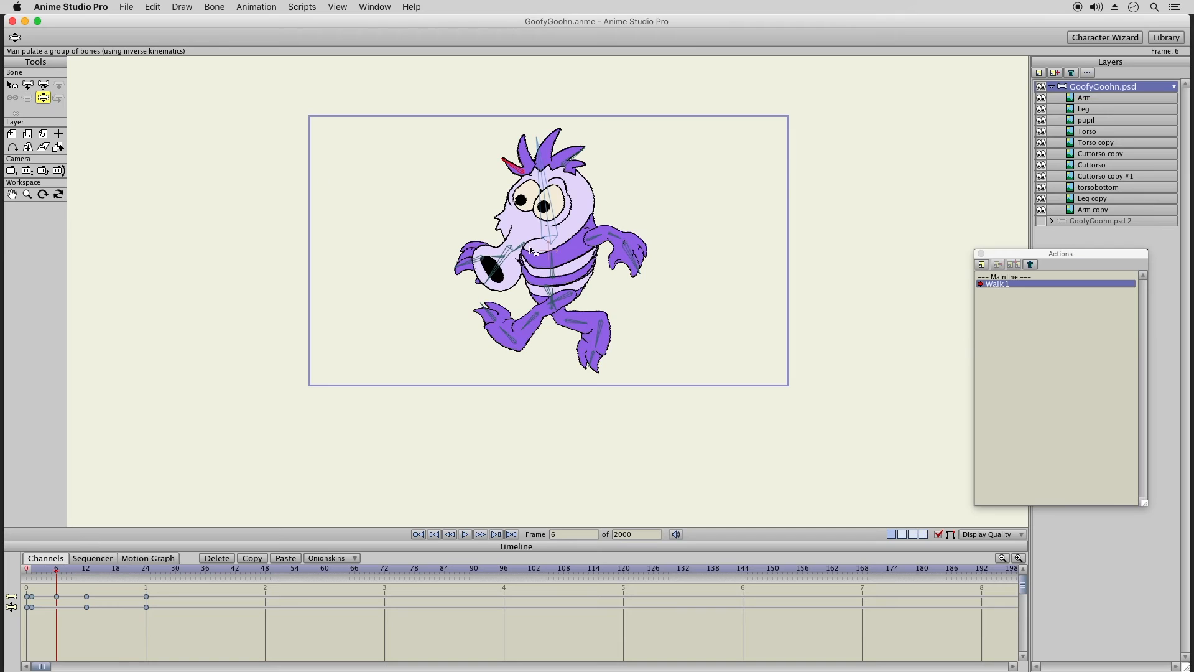
{"action": "left_click_drag", "start_coordinate": [539, 327], "coordinate": [590, 316]}
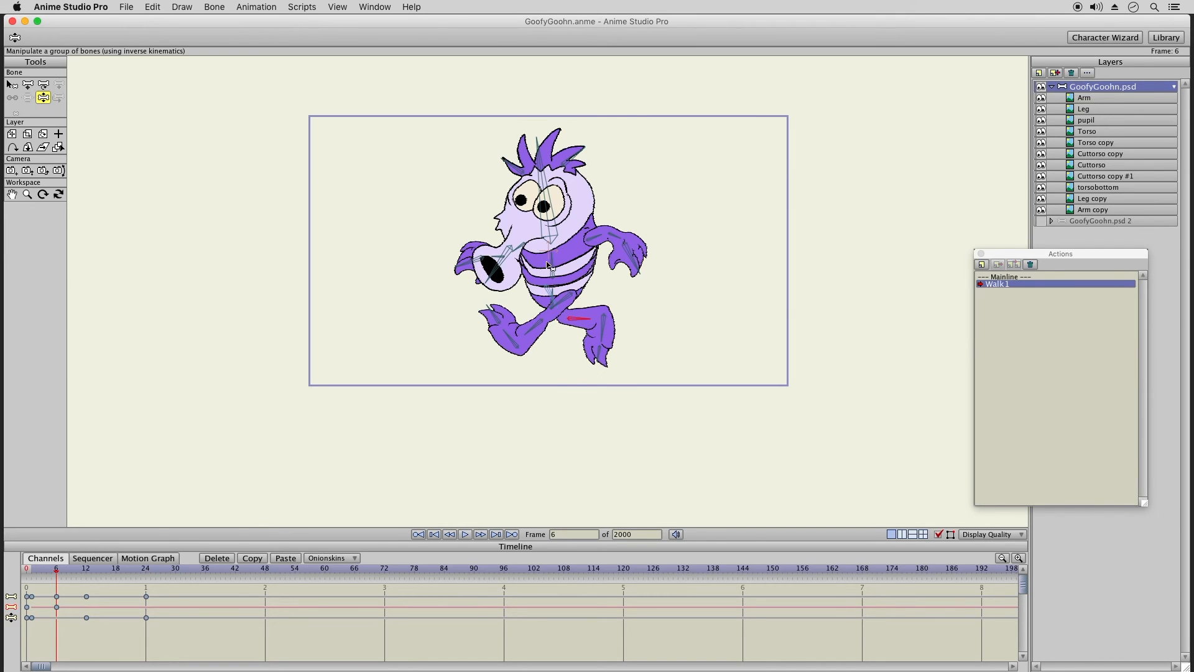
Step: At frame 18 of Walk1, pose the opposite stride with legs spread, near arm swung forward and torso leaning forward
{"action": "left_click", "coordinate": [115, 569]}
{"action": "left_click_drag", "start_coordinate": [539, 345], "coordinate": [483, 375]}
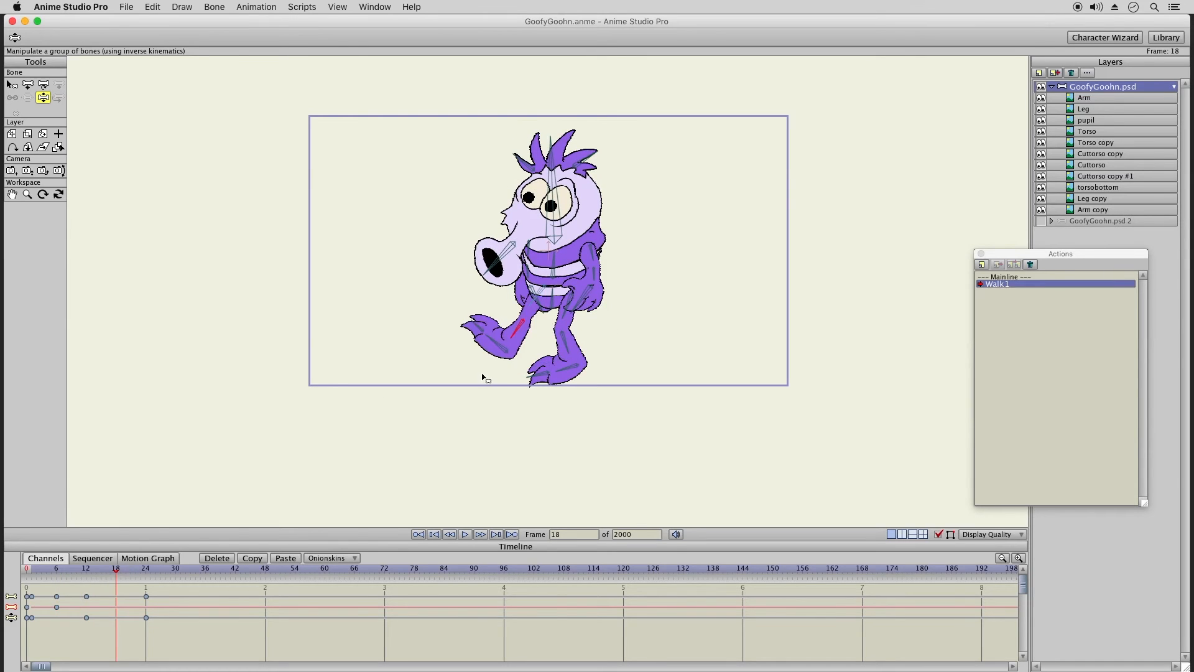
{"action": "left_click_drag", "start_coordinate": [577, 350], "coordinate": [609, 326]}
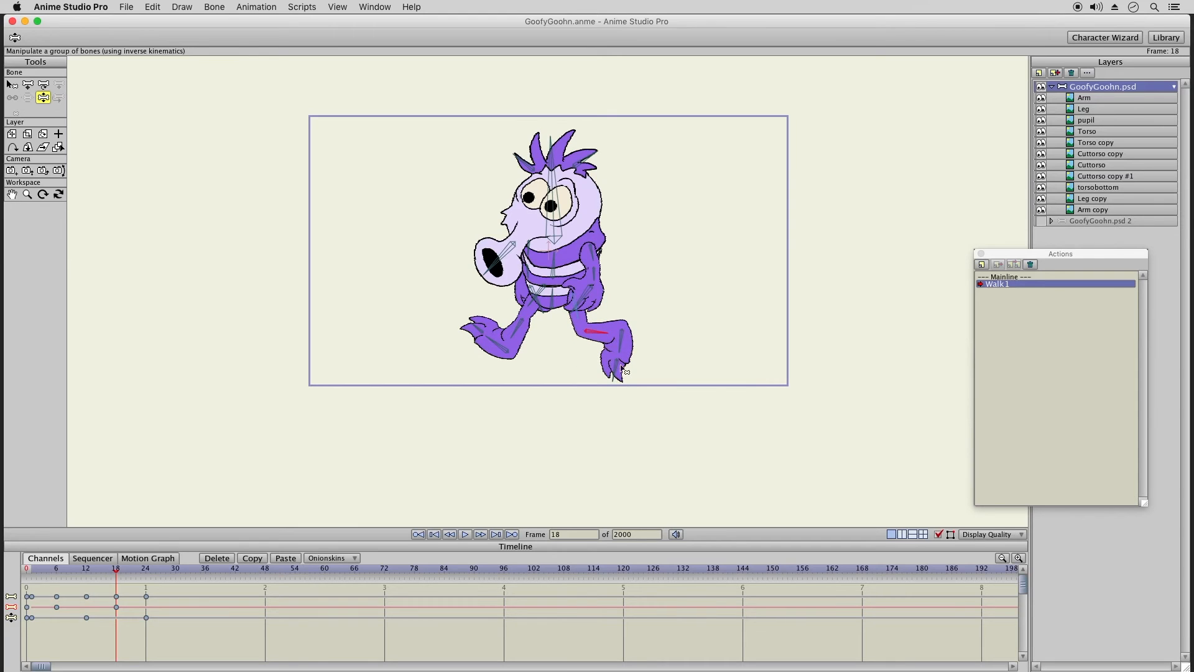
{"action": "left_click_drag", "start_coordinate": [614, 373], "coordinate": [603, 368]}
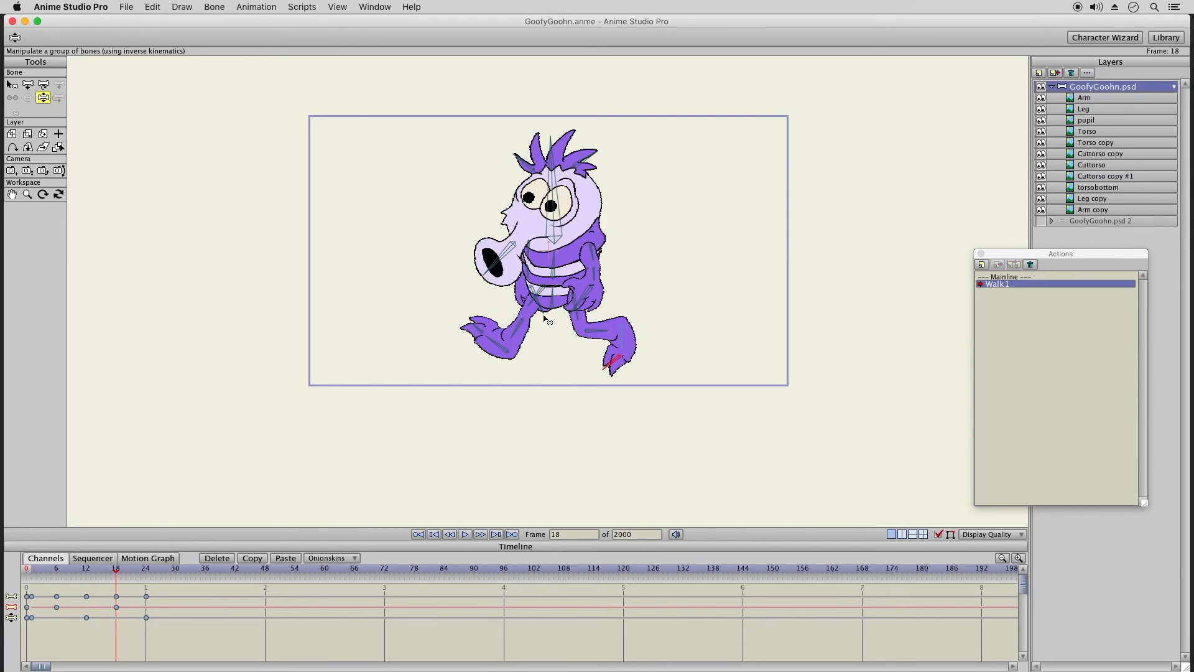
{"action": "left_click_drag", "start_coordinate": [595, 264], "coordinate": [542, 184]}
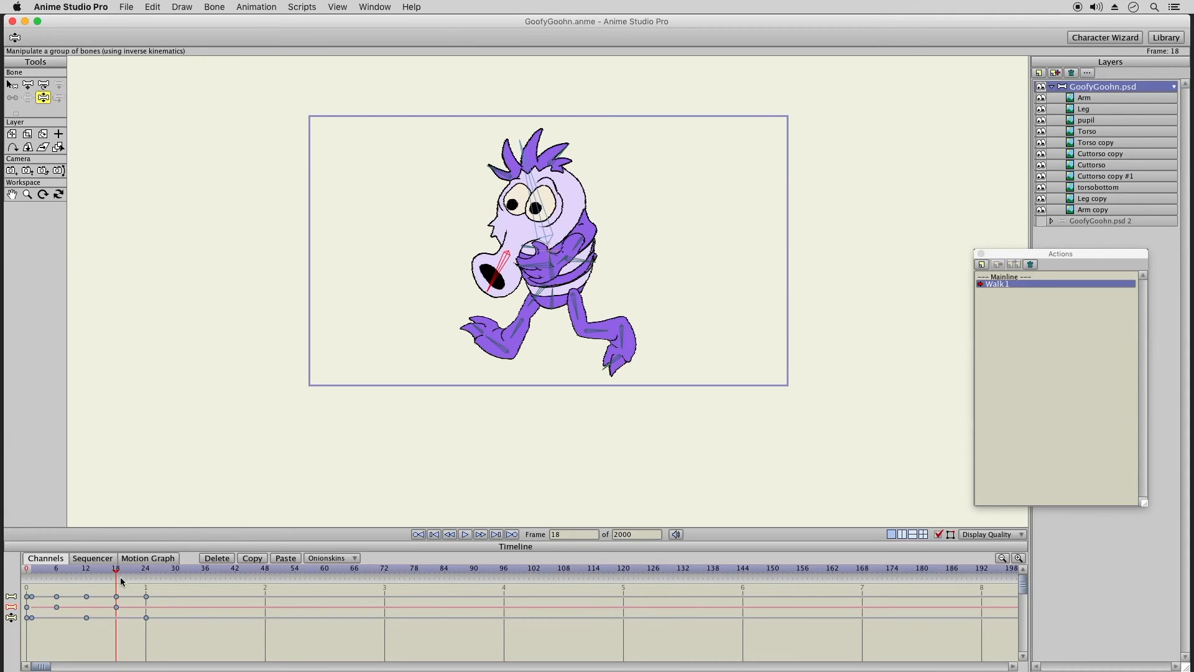
Step: Scrub through the Walk1 cycle and swing the leading leg farther forward at frame 4
{"action": "left_click_drag", "start_coordinate": [35, 572], "coordinate": [141, 582]}
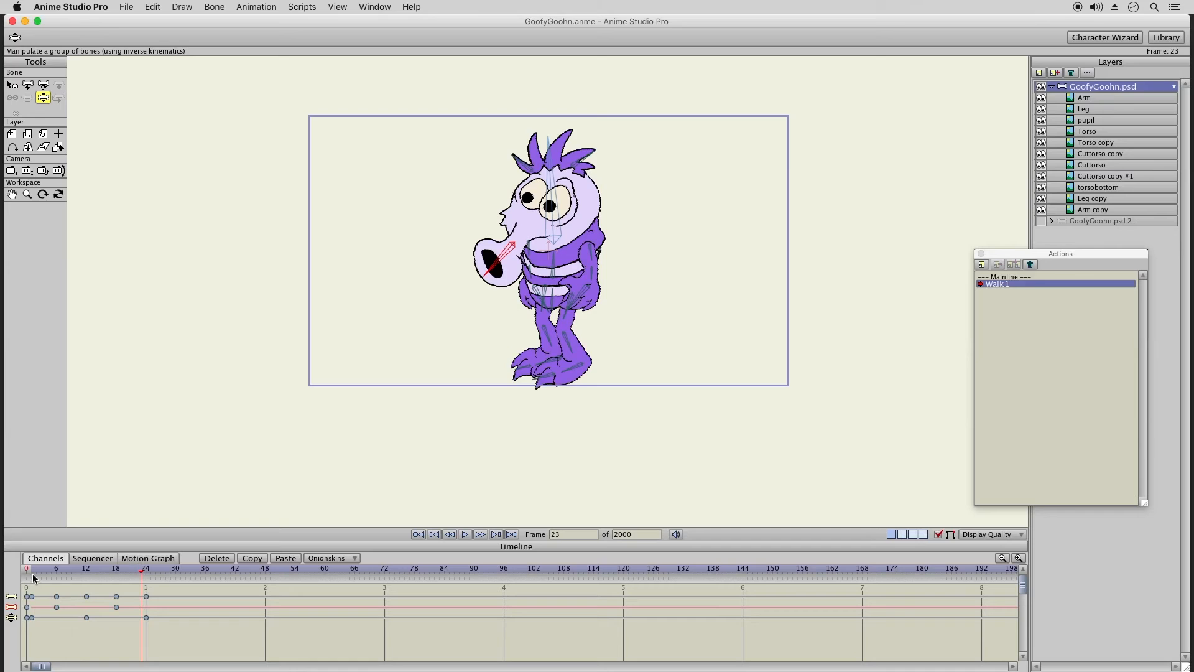
{"action": "left_click_drag", "start_coordinate": [34, 577], "coordinate": [44, 577]}
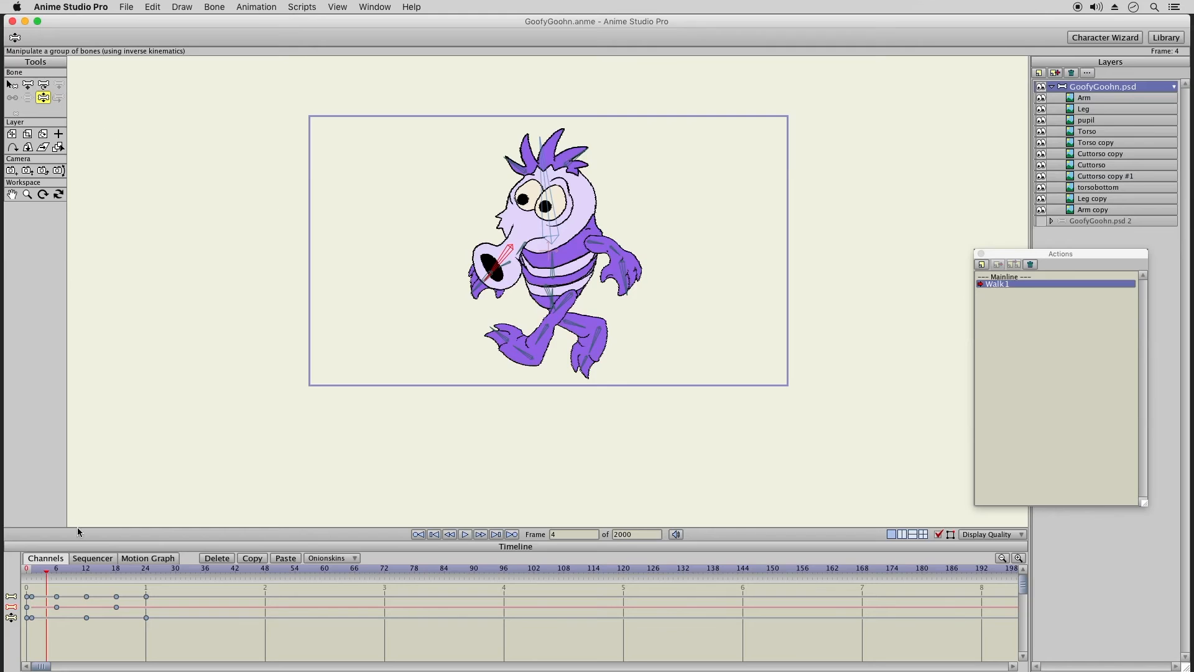
{"action": "left_click", "coordinate": [547, 339]}
{"action": "left_click_drag", "start_coordinate": [548, 339], "coordinate": [520, 341]}
Step: Lift the trailing leg at frame 9 of Walk1 and bend the far leg's knee at frame 12
{"action": "mouse_move", "coordinate": [62, 569]}
{"action": "left_mouse_down"}
{"action": "mouse_move", "coordinate": [37, 570]}
{"action": "mouse_move", "coordinate": [72, 572]}
{"action": "left_mouse_up"}
{"action": "left_click_drag", "start_coordinate": [571, 335], "coordinate": [587, 318]}
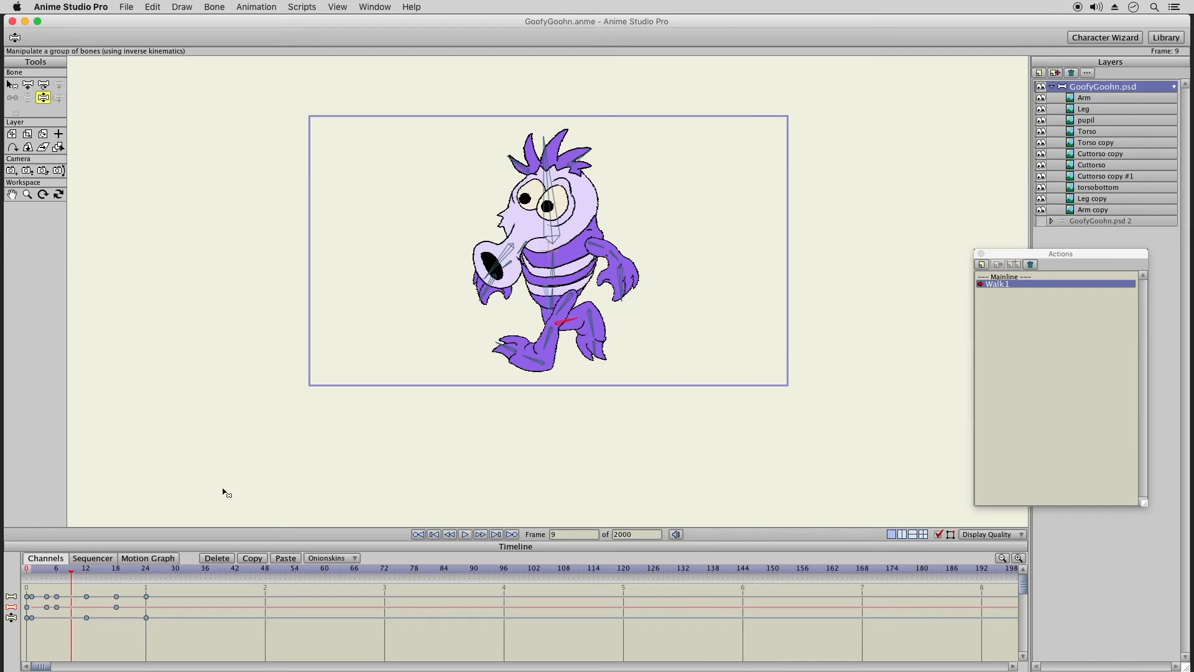
{"action": "left_click", "coordinate": [87, 573]}
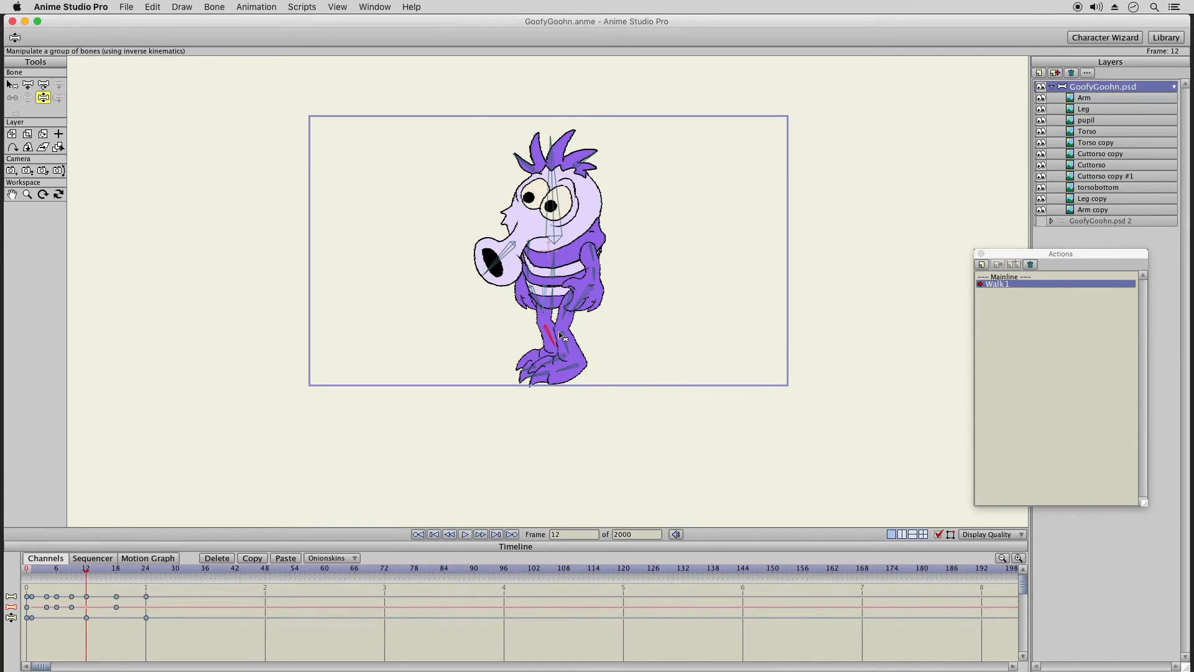
{"action": "mouse_move", "coordinate": [556, 346]}
{"action": "left_mouse_down"}
{"action": "mouse_move", "coordinate": [558, 332]}
{"action": "mouse_move", "coordinate": [554, 358]}
{"action": "left_mouse_up"}
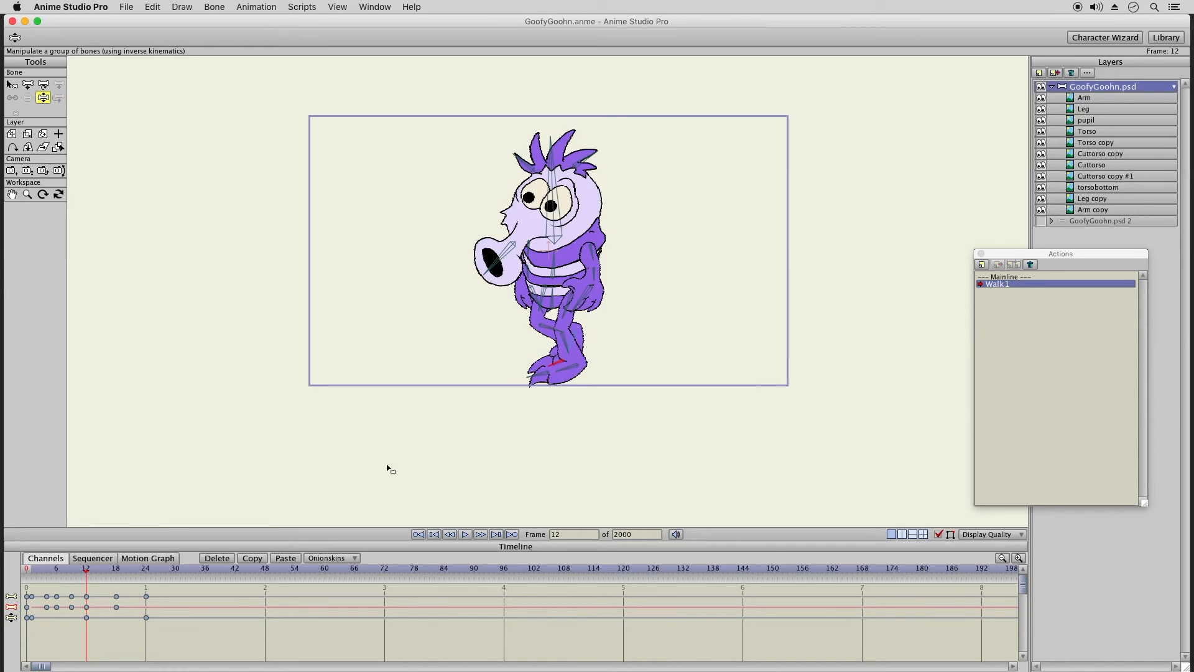
Step: At frame 16 of Walk1, swing the leading leg farther forward with the foot raised
{"action": "left_click", "coordinate": [101, 573]}
{"action": "left_click", "coordinate": [103, 573]}
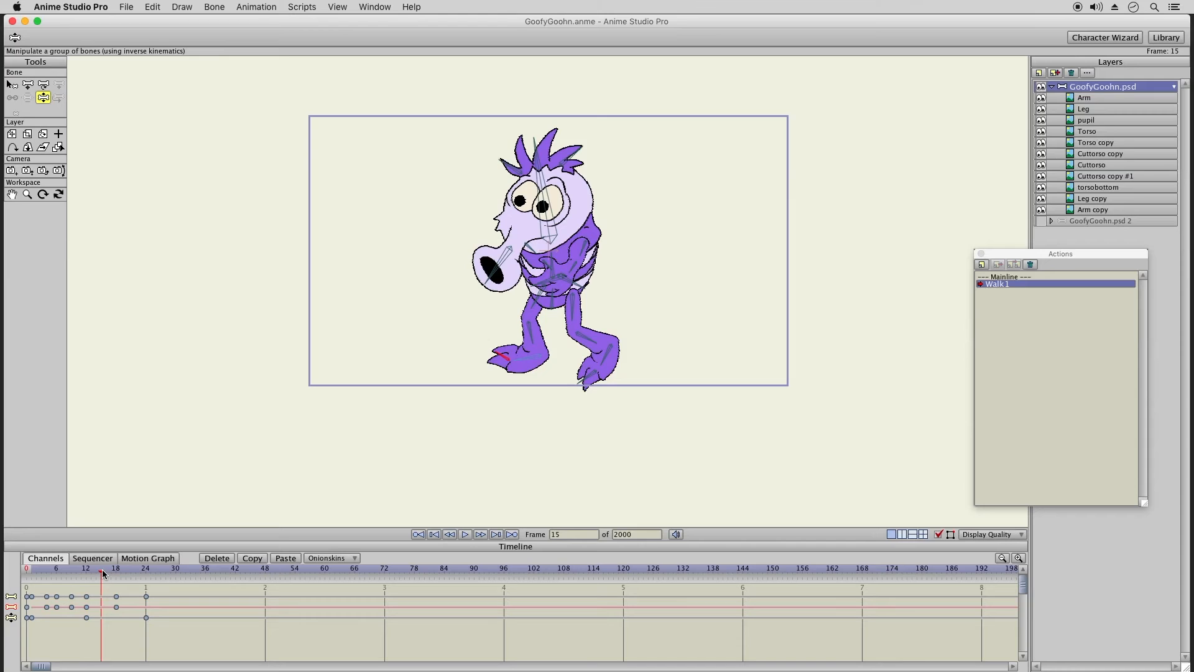
{"action": "left_click", "coordinate": [107, 573]}
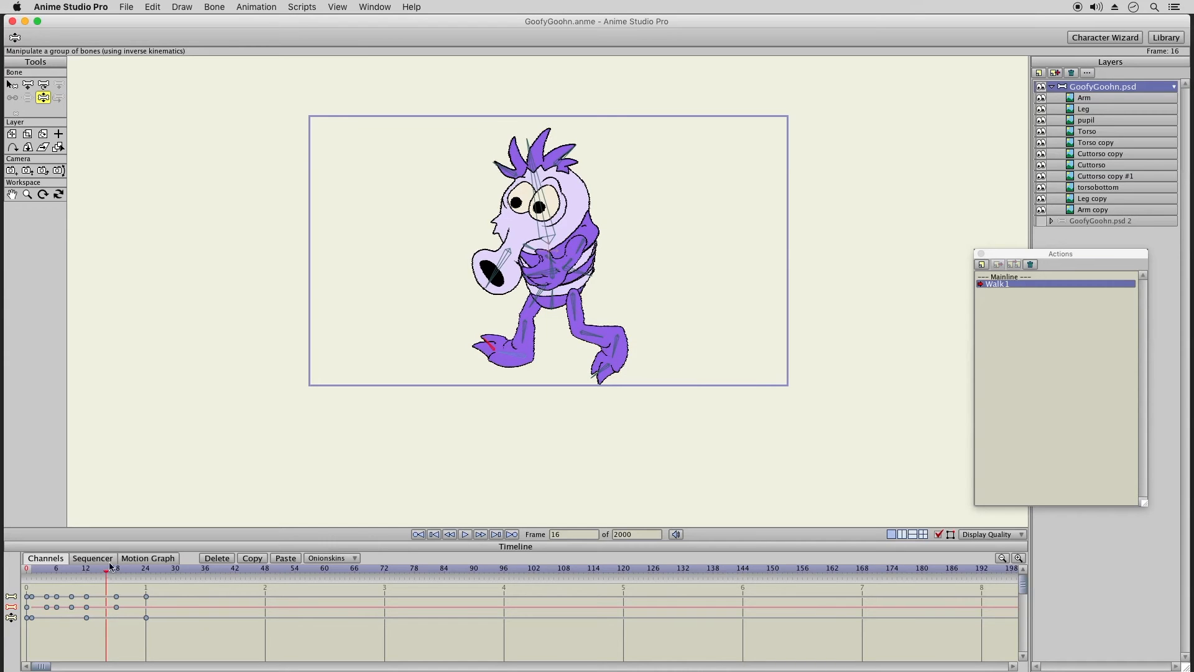
{"action": "left_click_drag", "start_coordinate": [507, 352], "coordinate": [536, 341]}
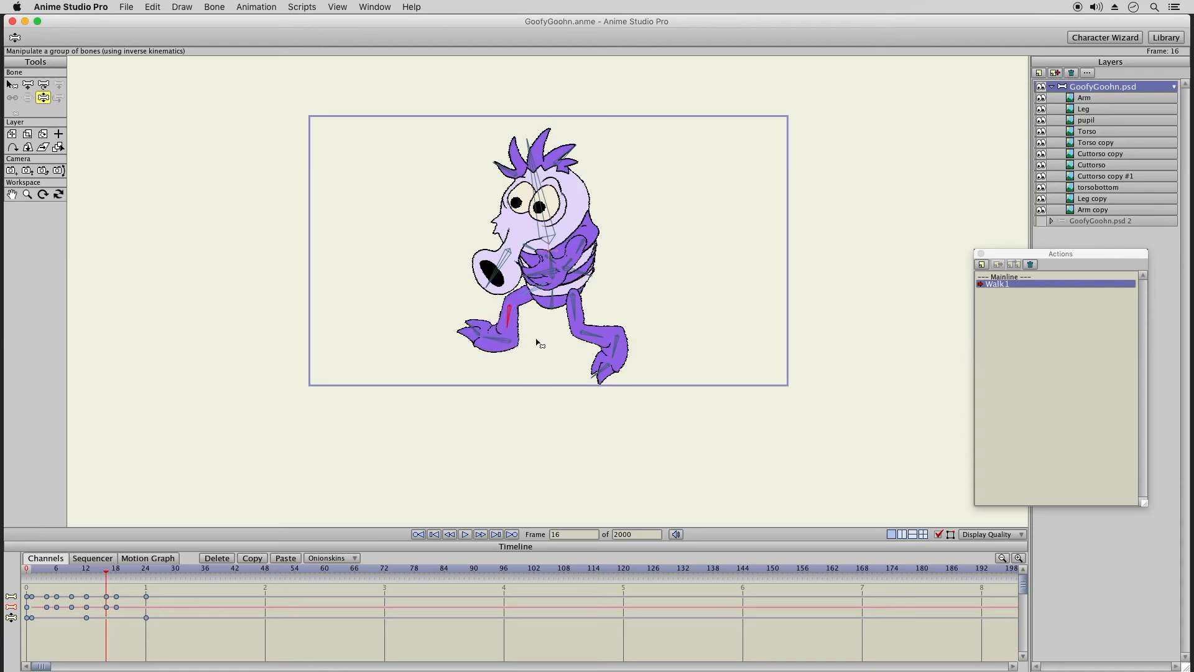
Step: At frame 21 of Walk1, lift and bend the trailing leg as it comes forward
{"action": "left_click", "coordinate": [122, 572]}
{"action": "left_click", "coordinate": [121, 573]}
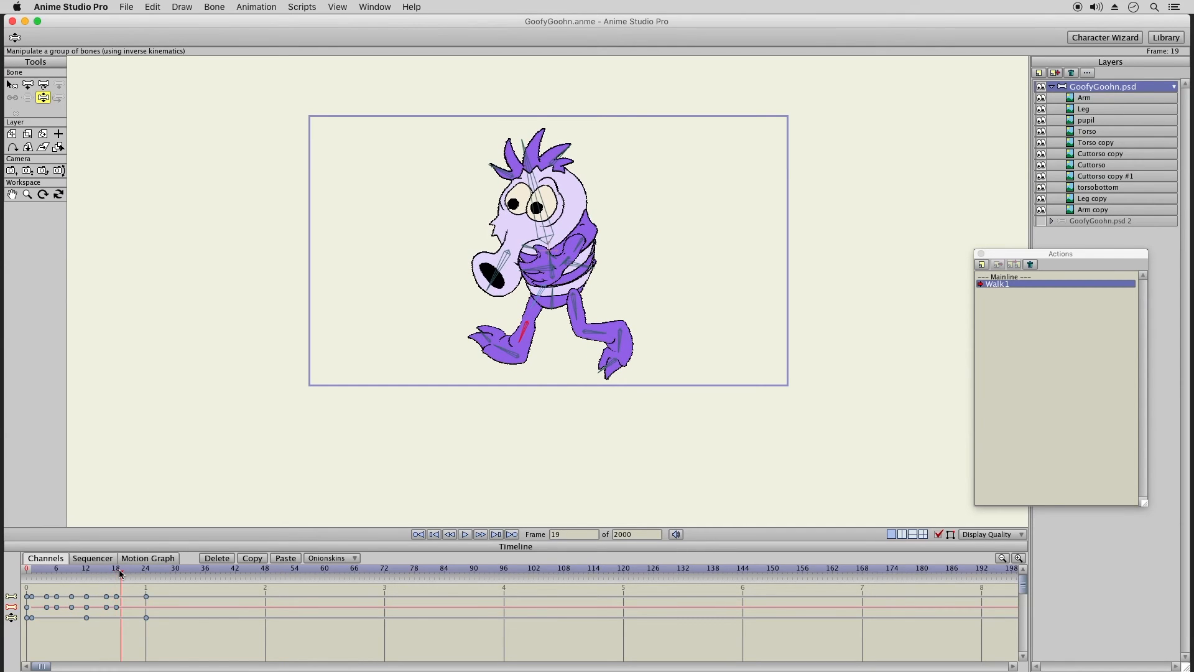
{"action": "left_click_drag", "start_coordinate": [119, 571], "coordinate": [130, 571]}
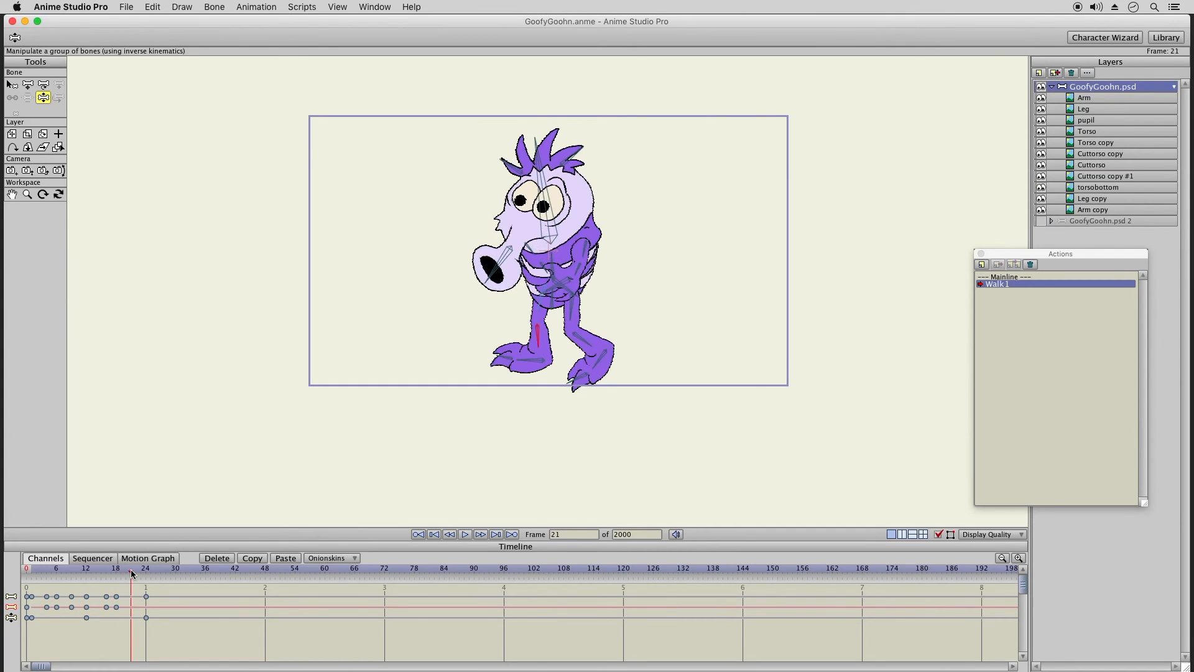
{"action": "left_click_drag", "start_coordinate": [615, 362], "coordinate": [592, 335]}
Step: Bend the near leg's knee at frame 1 of Walk1 and compare it with the pose at frame 21
{"action": "left_click", "coordinate": [145, 571]}
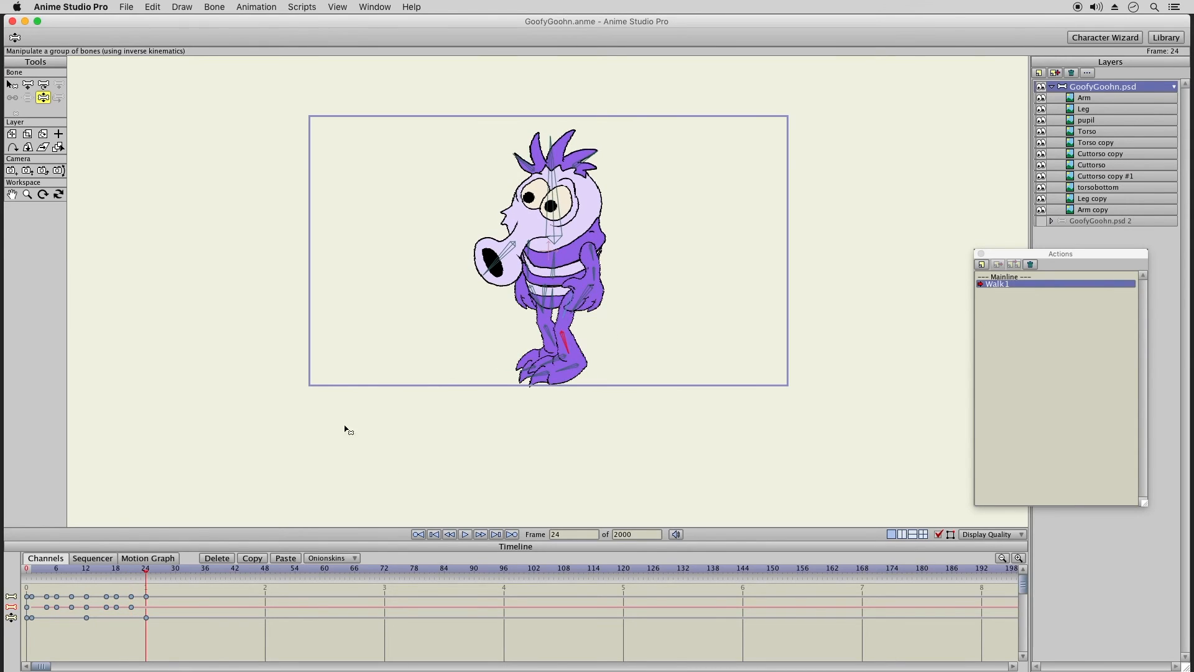
{"action": "left_click", "coordinate": [32, 573]}
{"action": "left_click_drag", "start_coordinate": [567, 351], "coordinate": [574, 339]}
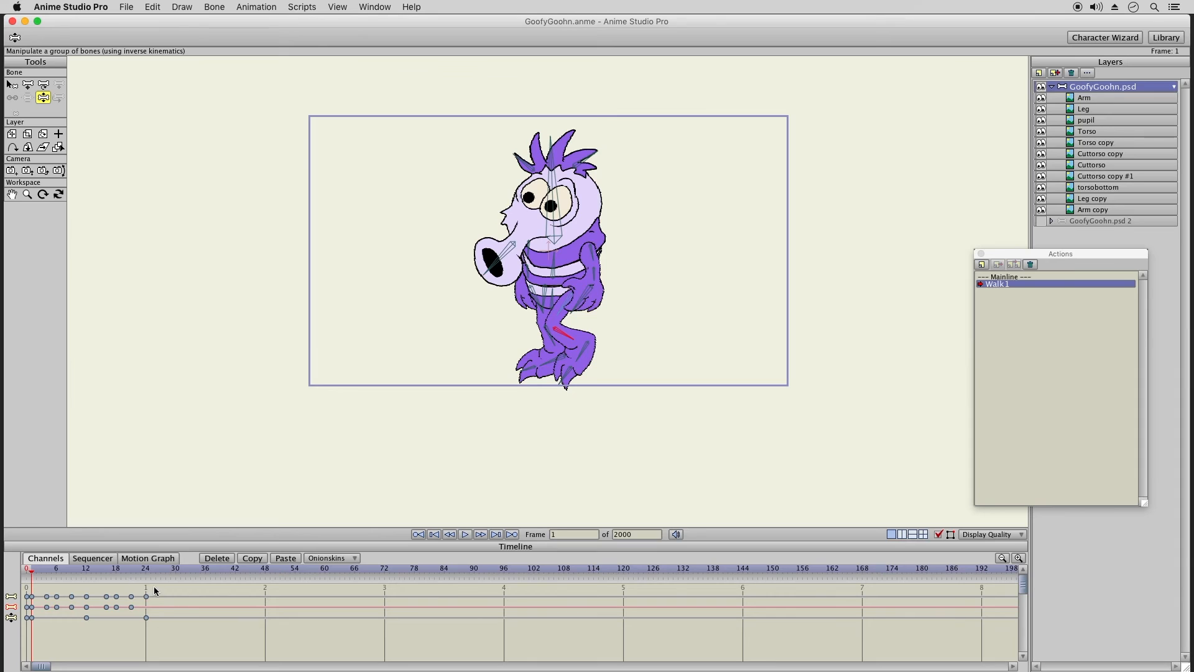
{"action": "left_click", "coordinate": [132, 570]}
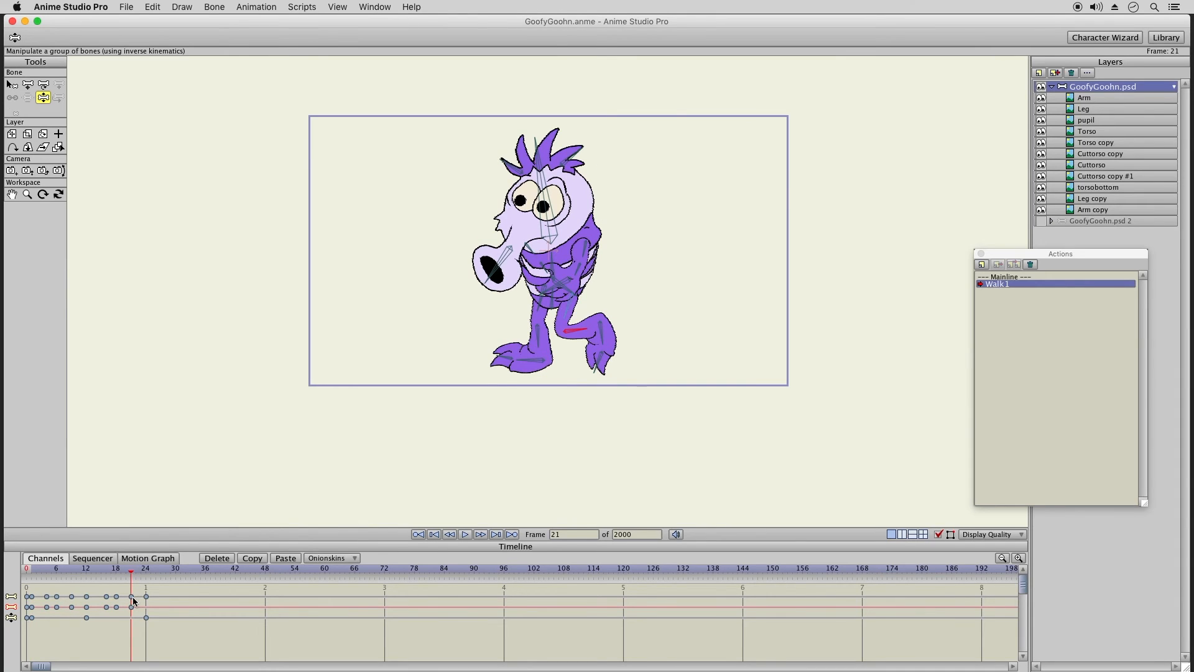
Step: Lower the hip bone with Translate Bone to about Y -0.73 at frame 6 and Y -0.71 at frame 18, then return to Manipulate Bones
{"action": "left_click", "coordinate": [28, 85]}
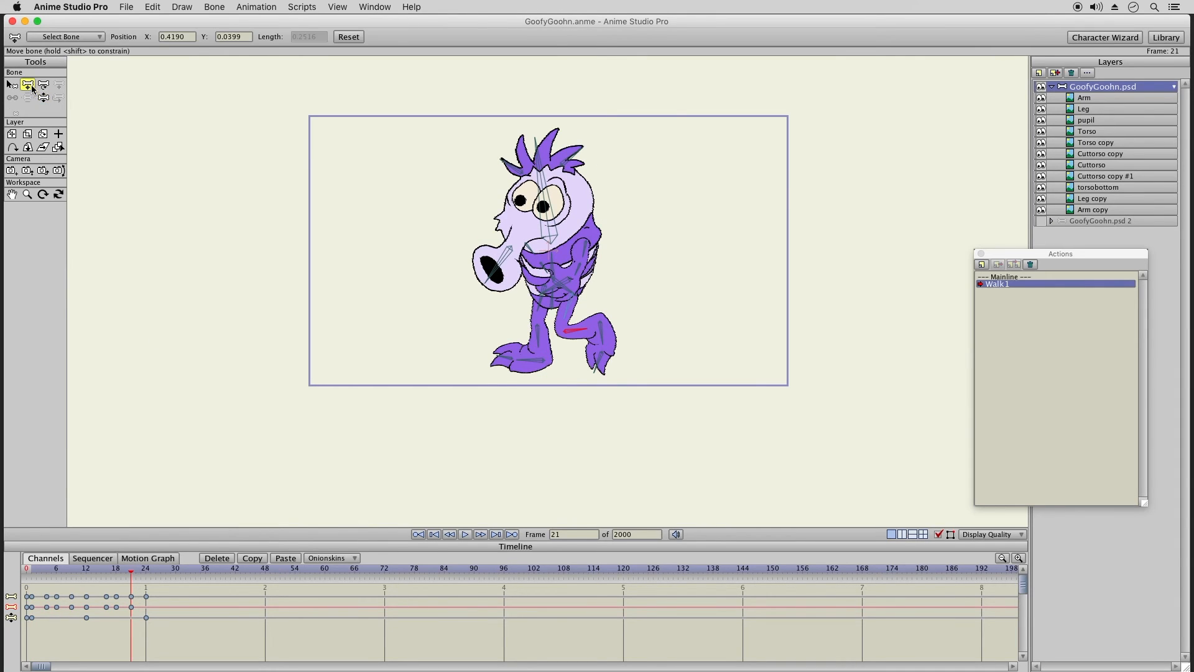
{"action": "left_click", "coordinate": [56, 570]}
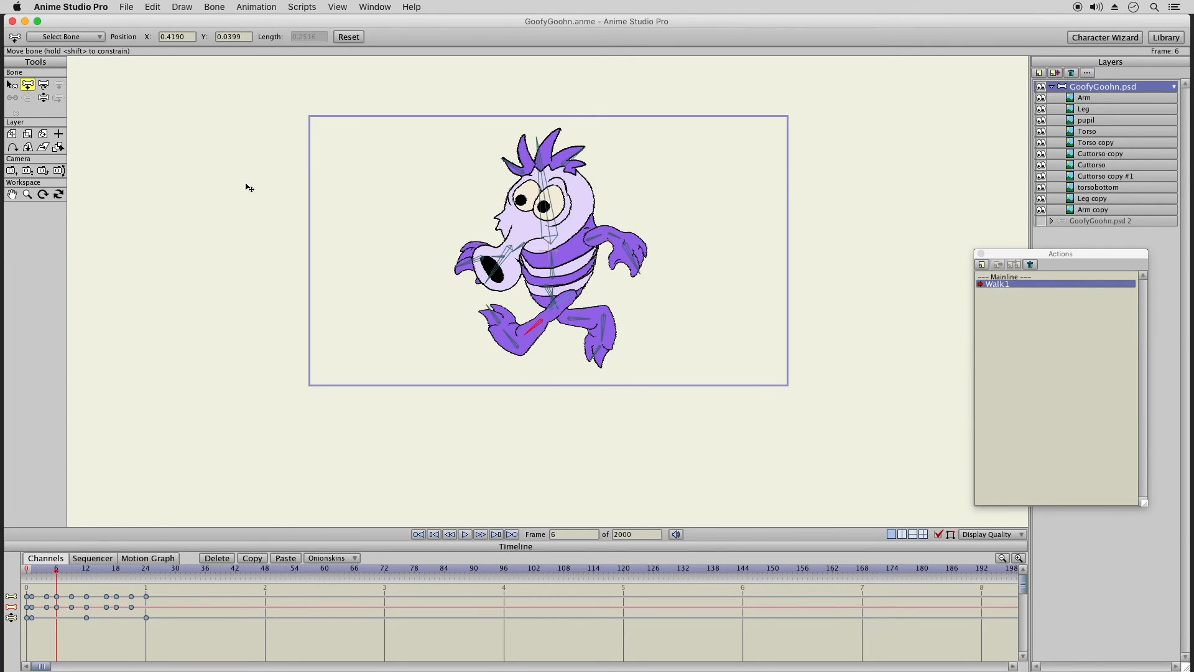
{"action": "left_click", "coordinate": [555, 292]}
{"action": "left_click_drag", "start_coordinate": [555, 292], "coordinate": [577, 302]}
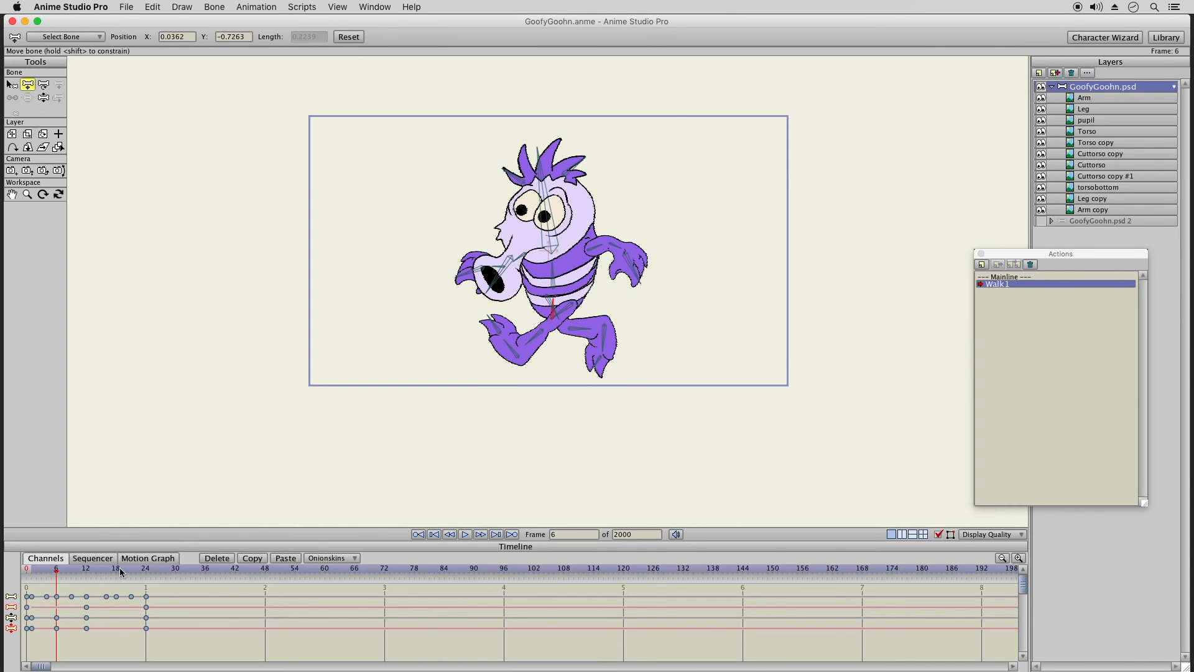
{"action": "left_click", "coordinate": [116, 572]}
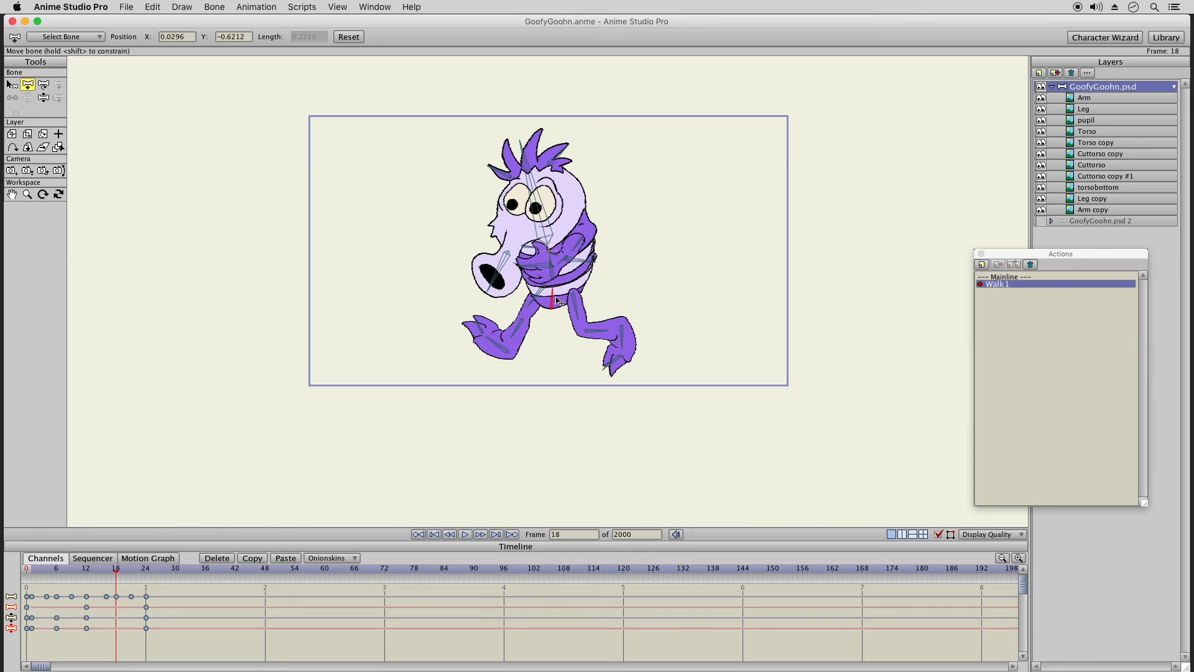
{"action": "left_click_drag", "start_coordinate": [557, 299], "coordinate": [555, 307]}
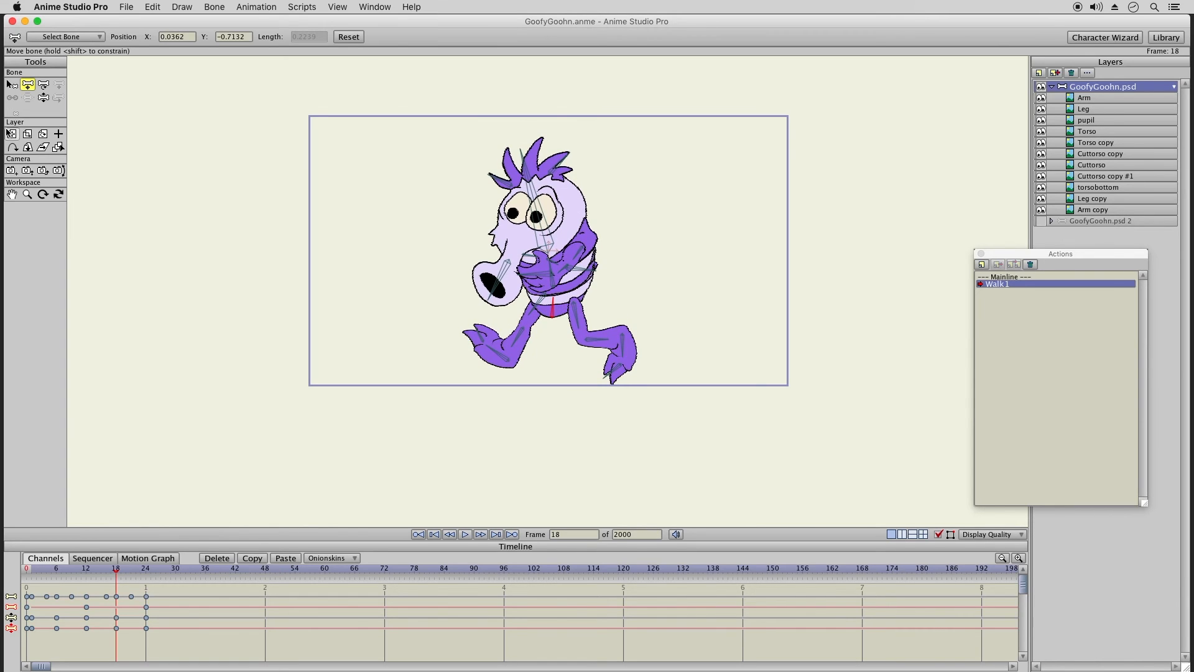
{"action": "left_click", "coordinate": [43, 98]}
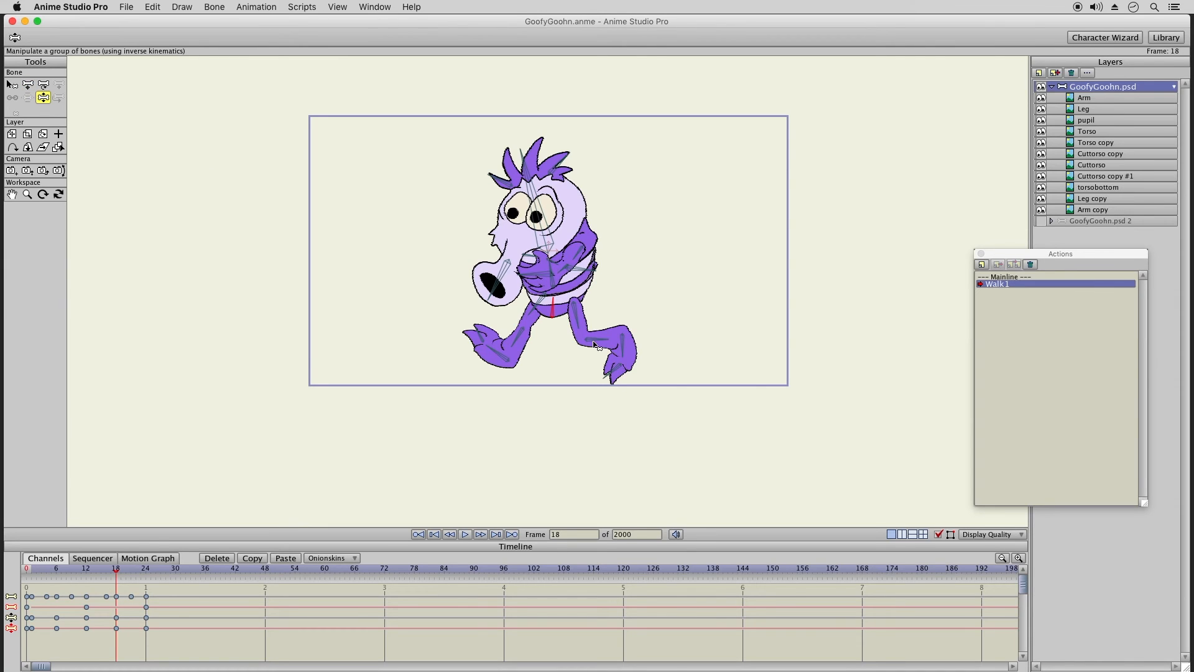
Step: At frame 18 of Walk1, raise the trailing leg's lower bone so the foot lifts farther behind the body
{"action": "left_click_drag", "start_coordinate": [598, 340], "coordinate": [601, 335]}
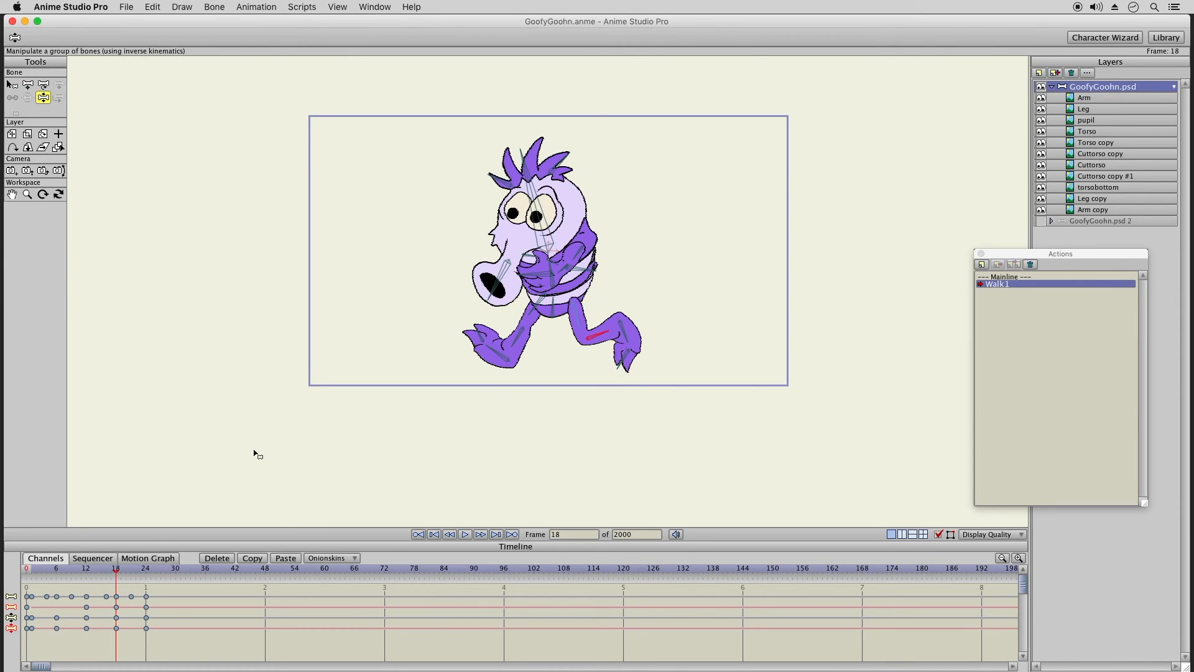
Step: Try deleting the Walk1 keyframes at frame 24 and undo the deletion
{"action": "left_click_drag", "start_coordinate": [28, 570], "coordinate": [142, 650]}
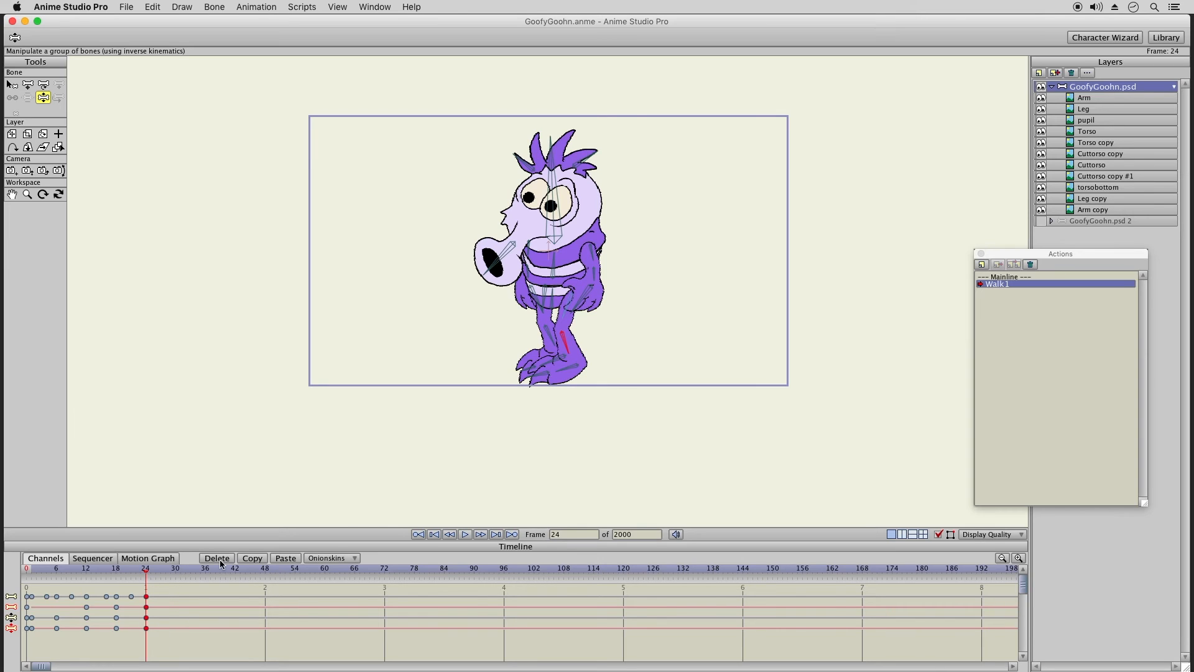
{"action": "left_click", "coordinate": [223, 562]}
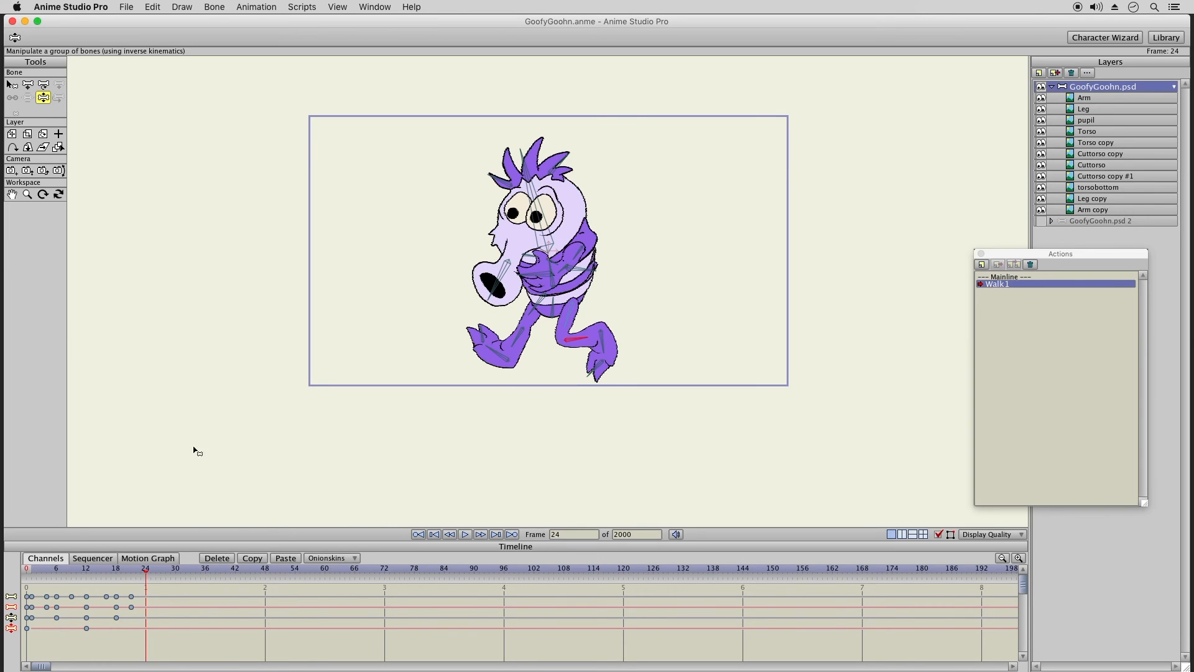
{"action": "left_click", "coordinate": [154, 10]}
{"action": "left_click", "coordinate": [158, 23]}
Step: At frame 21 of Walk1, key the hip at about Y -0.67 with Translate Bone and touch up the body, nose and head bones with Manipulate Bones
{"action": "left_click", "coordinate": [131, 574]}
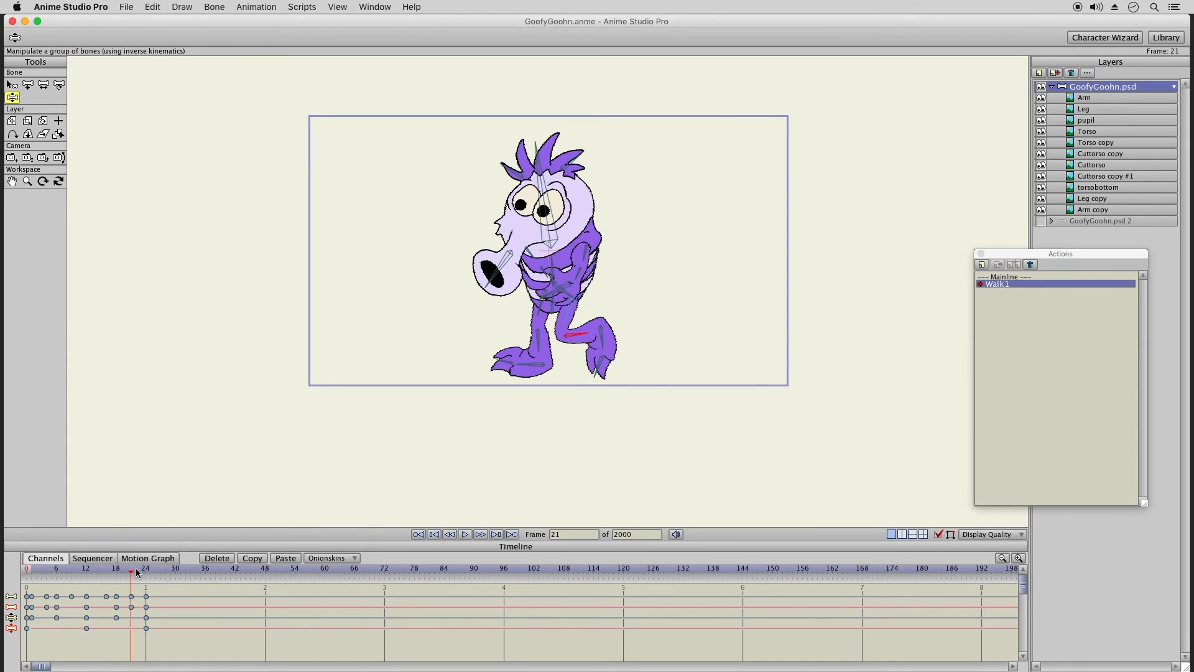
{"action": "left_click", "coordinate": [28, 85]}
{"action": "left_click", "coordinate": [553, 318]}
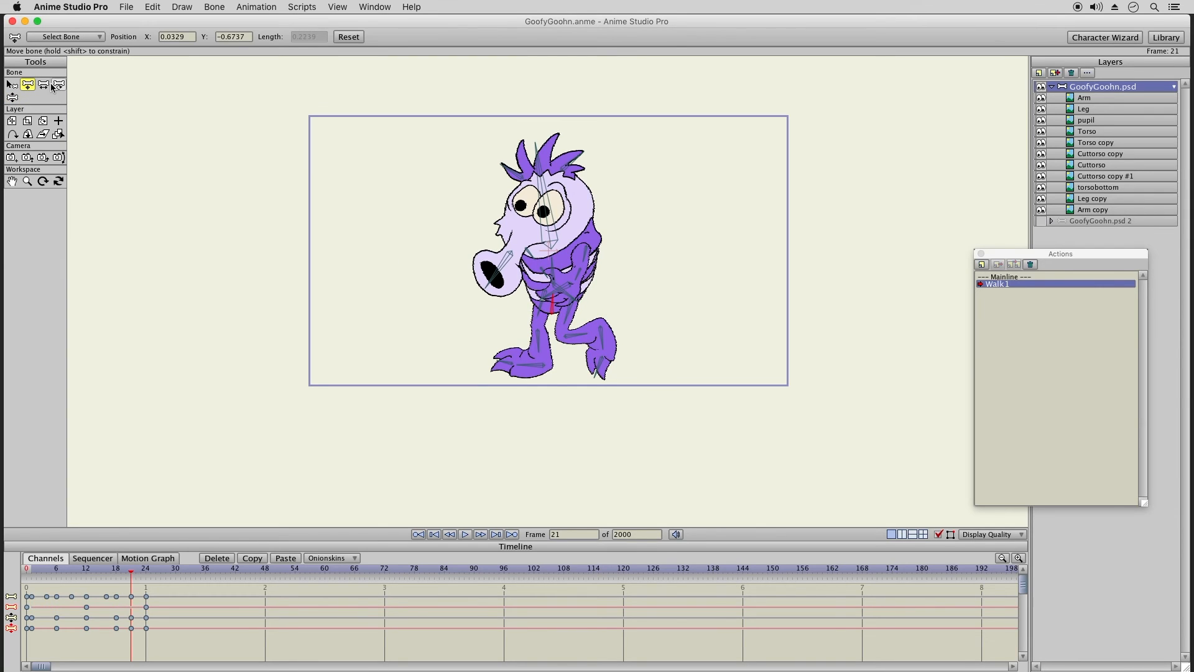
{"action": "left_click", "coordinate": [12, 98]}
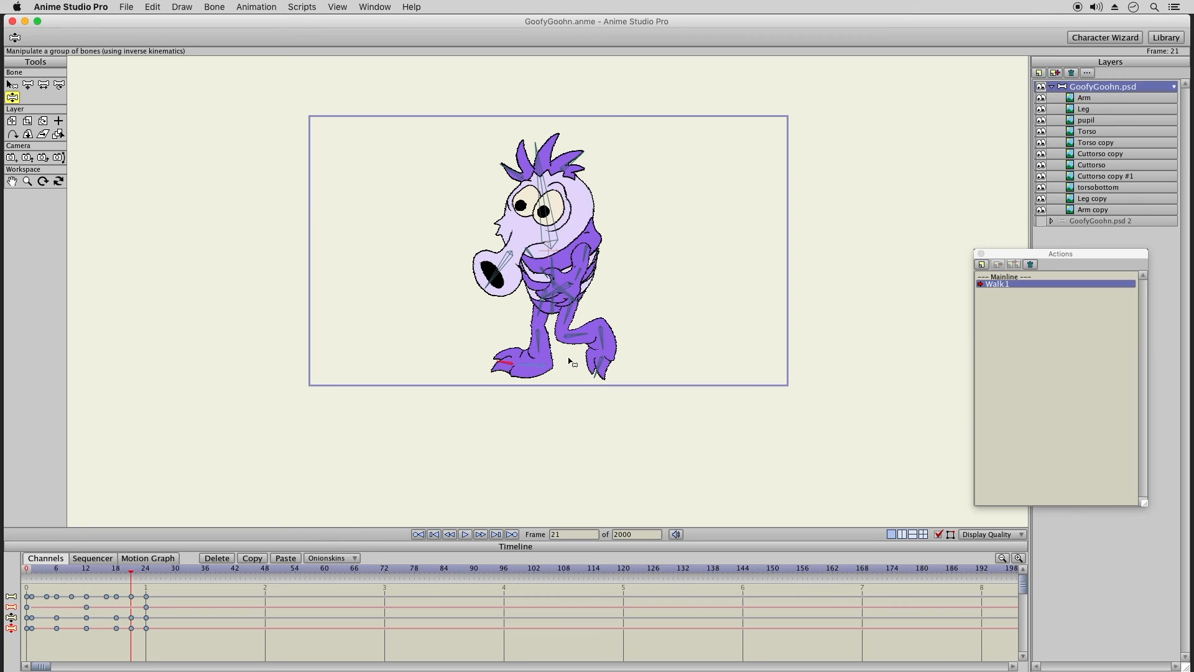
{"action": "left_click", "coordinate": [599, 366]}
{"action": "left_click", "coordinate": [558, 298]}
{"action": "left_click", "coordinate": [497, 273]}
{"action": "left_click", "coordinate": [551, 191]}
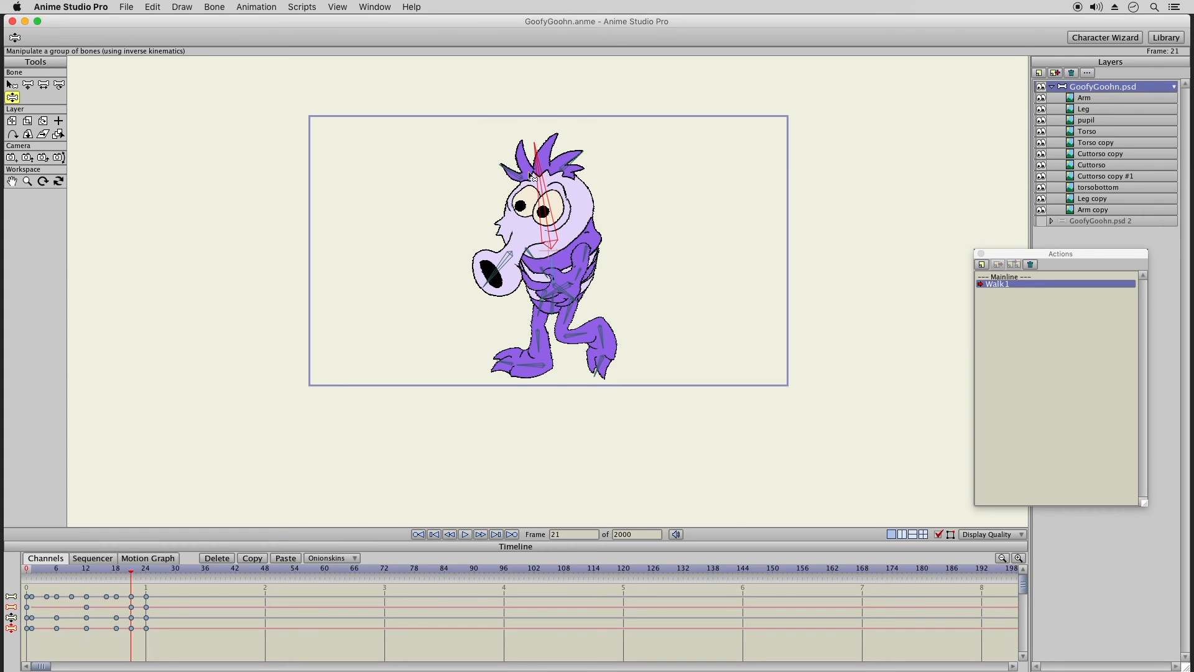
Step: Key the back hair bone at frame 1 of Walk1 and swing the front and back hair tufts upward at frame 6
{"action": "left_click", "coordinate": [34, 576]}
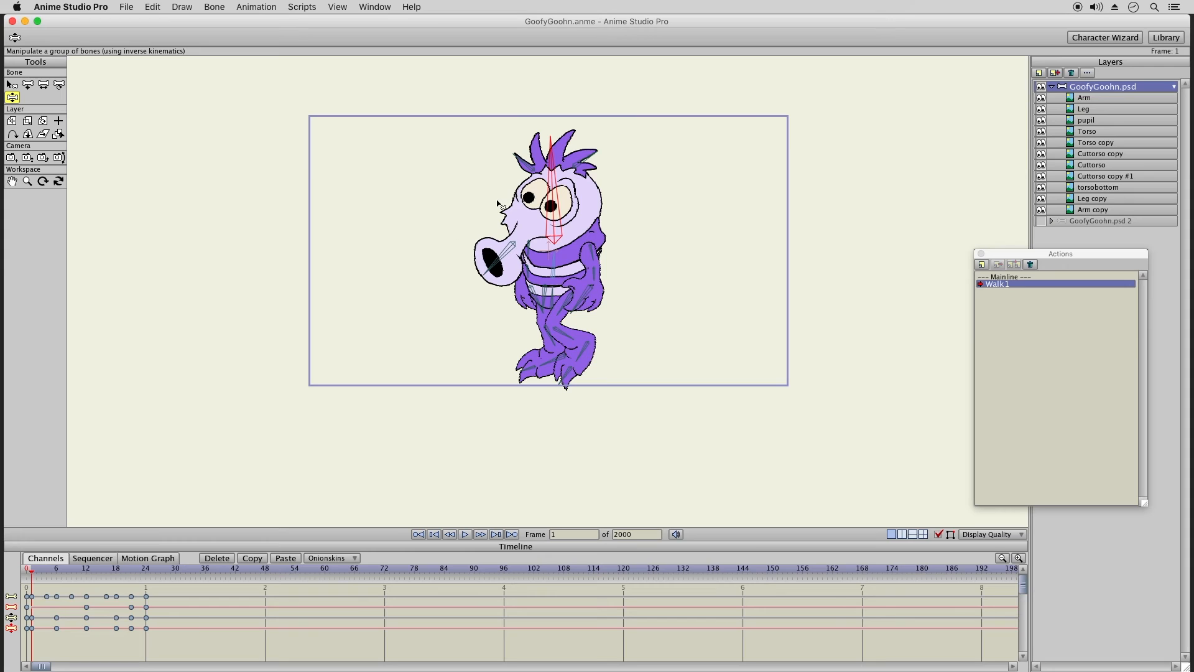
{"action": "left_click", "coordinate": [590, 157]}
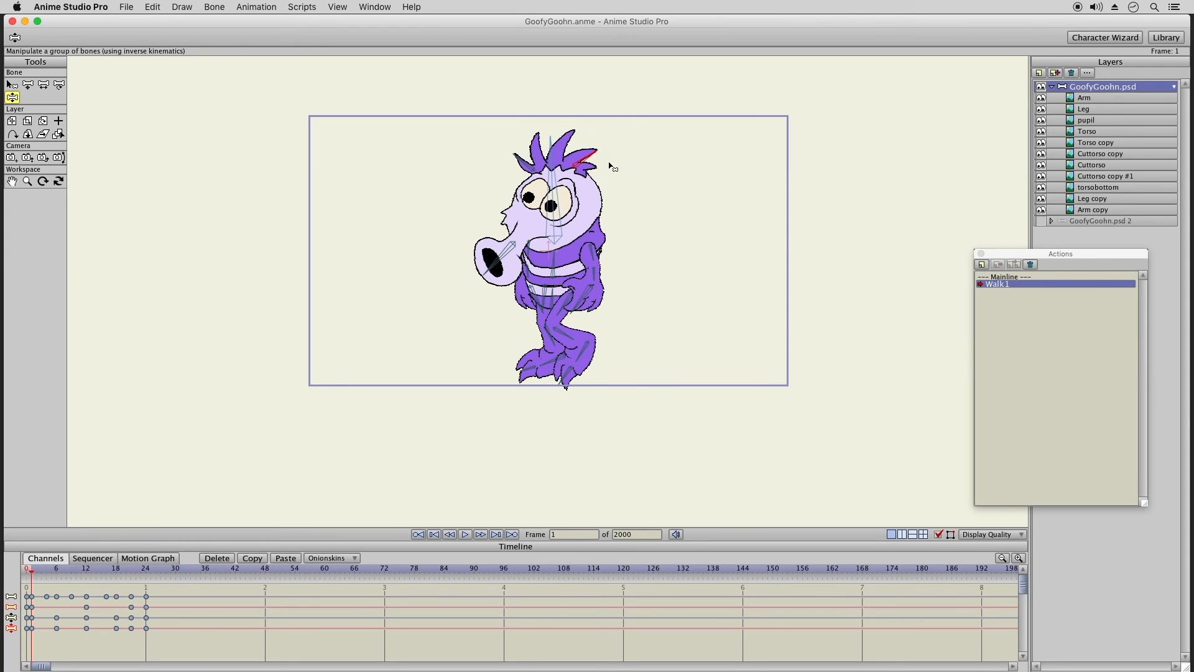
{"action": "left_click", "coordinate": [57, 570]}
{"action": "left_click_drag", "start_coordinate": [514, 171], "coordinate": [581, 158]}
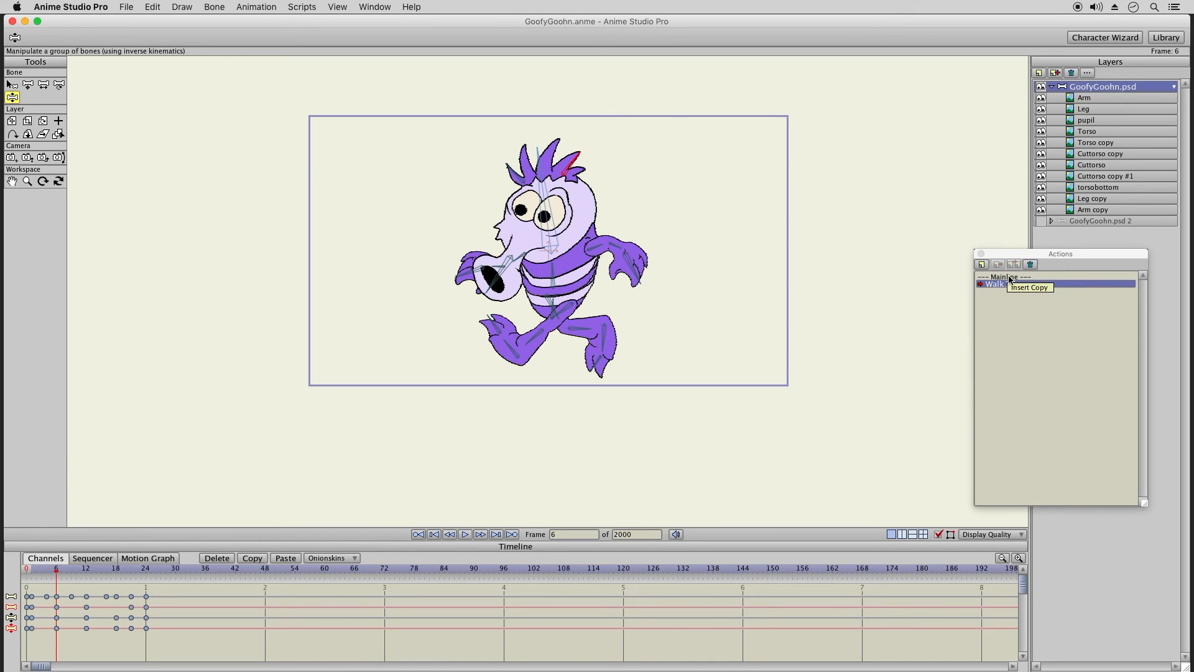
Step: Swing the front and back hair tufts outward at frame 9 of Walk1 and back upward at frame 14
{"action": "left_click_drag", "start_coordinate": [57, 574], "coordinate": [68, 574]}
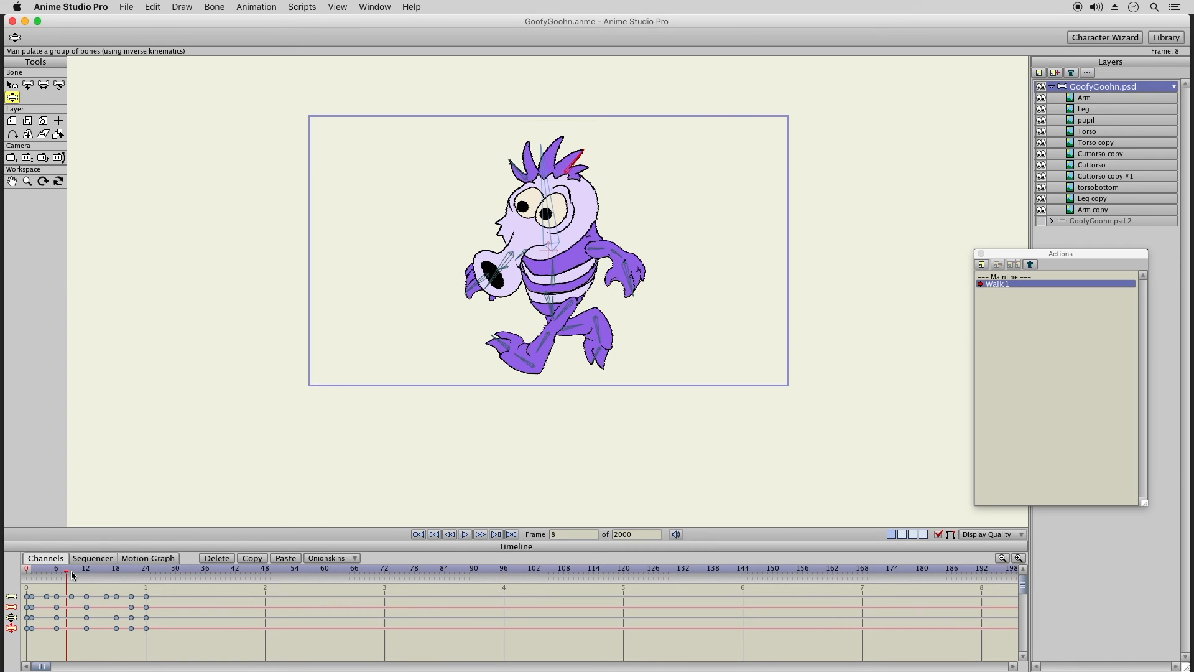
{"action": "left_click", "coordinate": [72, 573]}
{"action": "left_click_drag", "start_coordinate": [538, 177], "coordinate": [592, 164]}
{"action": "left_click_drag", "start_coordinate": [74, 572], "coordinate": [97, 576]}
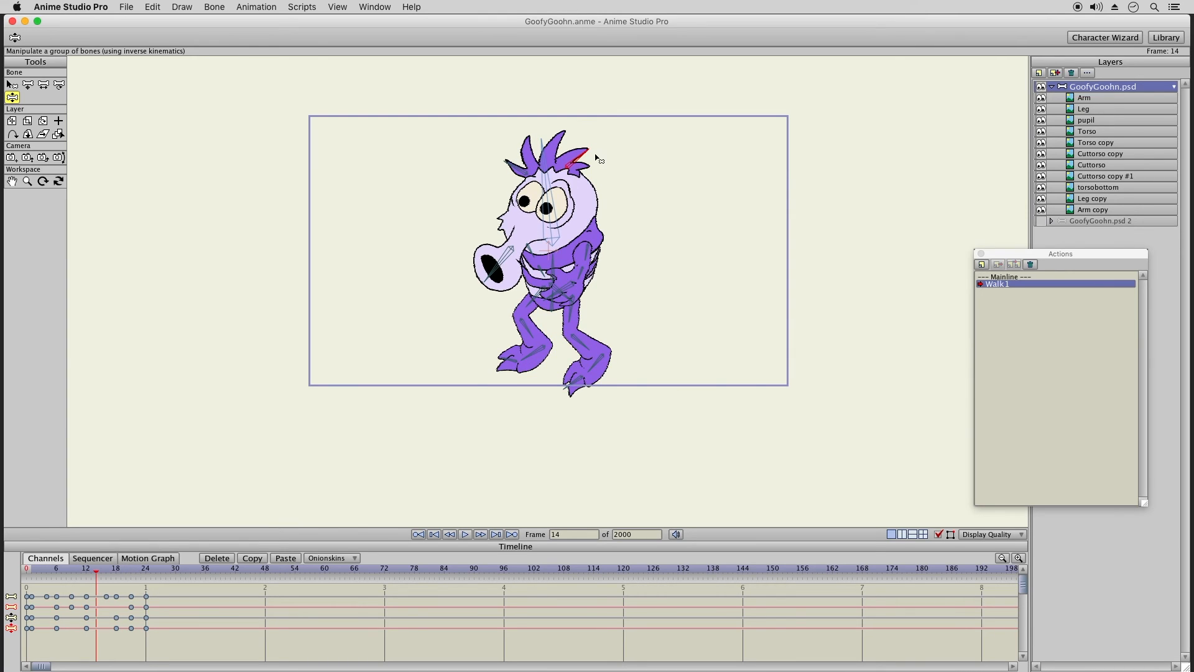
{"action": "left_click_drag", "start_coordinate": [595, 154], "coordinate": [584, 142]}
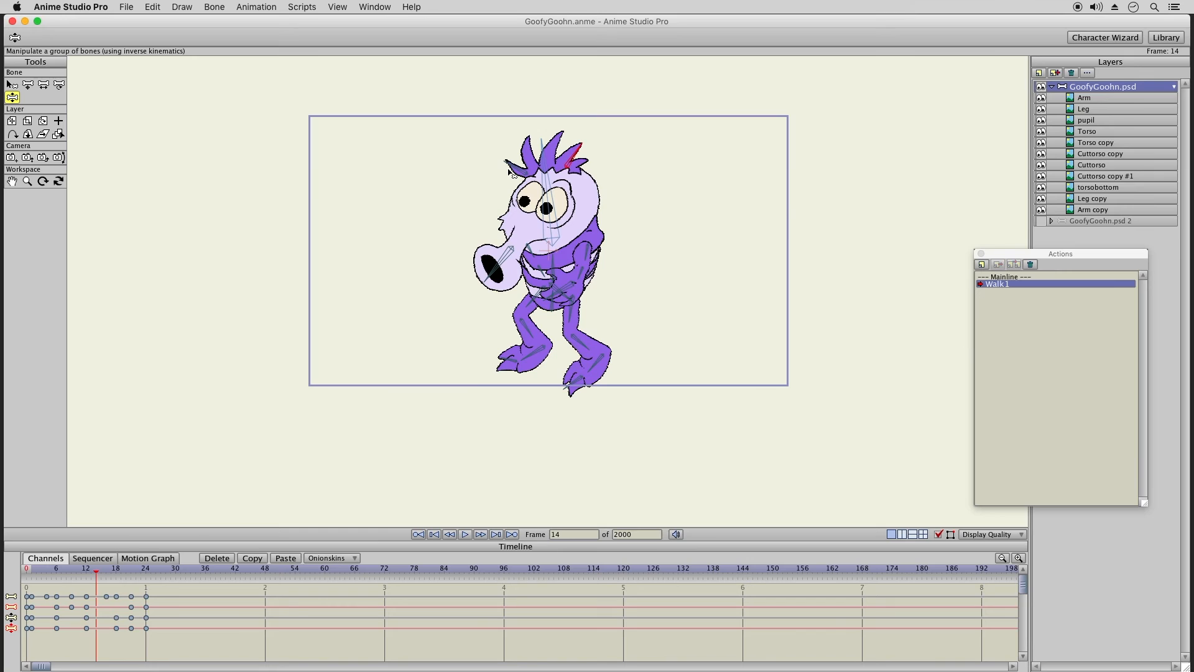
{"action": "left_click_drag", "start_coordinate": [505, 164], "coordinate": [509, 154]}
Step: Lower the front and back hair tufts outward at frame 21 of Walk1 and scrub through the walk to check the motion
{"action": "left_click_drag", "start_coordinate": [97, 568], "coordinate": [111, 571]}
{"action": "left_click", "coordinate": [116, 571]}
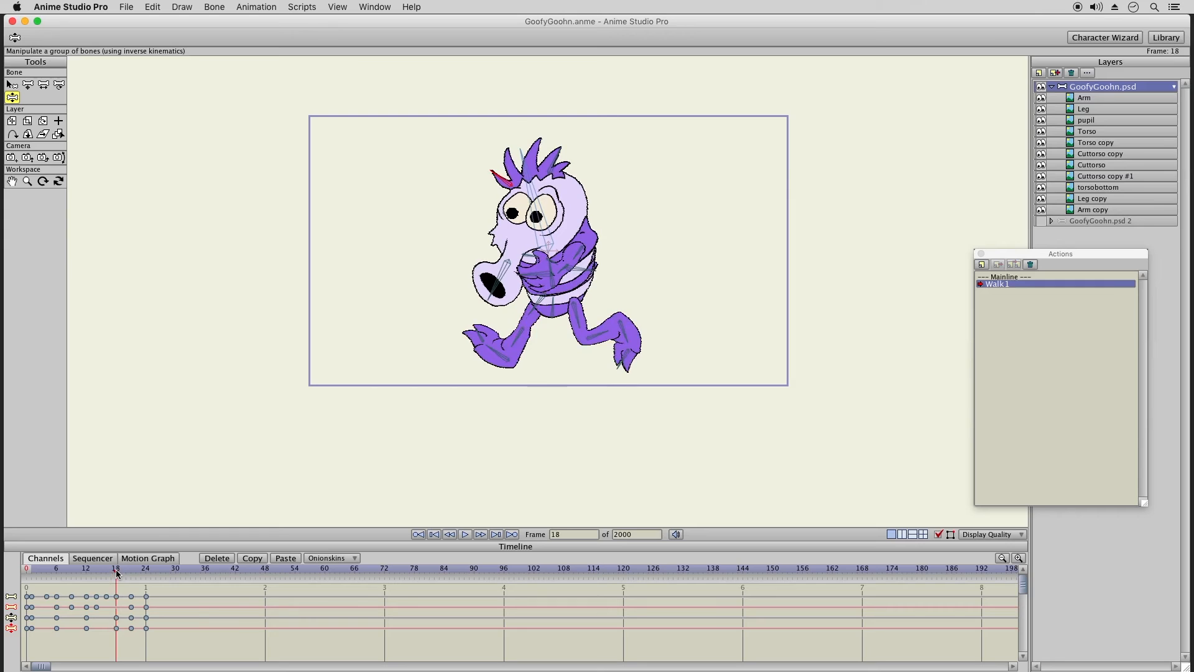
{"action": "left_click", "coordinate": [121, 572]}
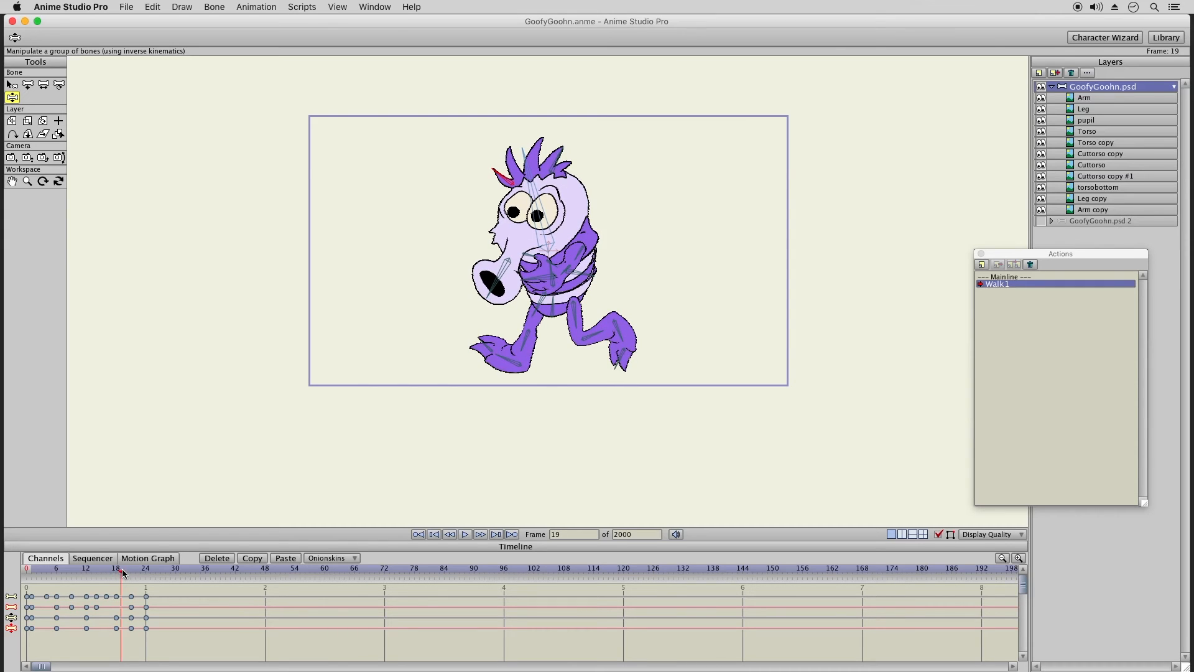
{"action": "left_click", "coordinate": [127, 572]}
{"action": "left_click", "coordinate": [128, 568]}
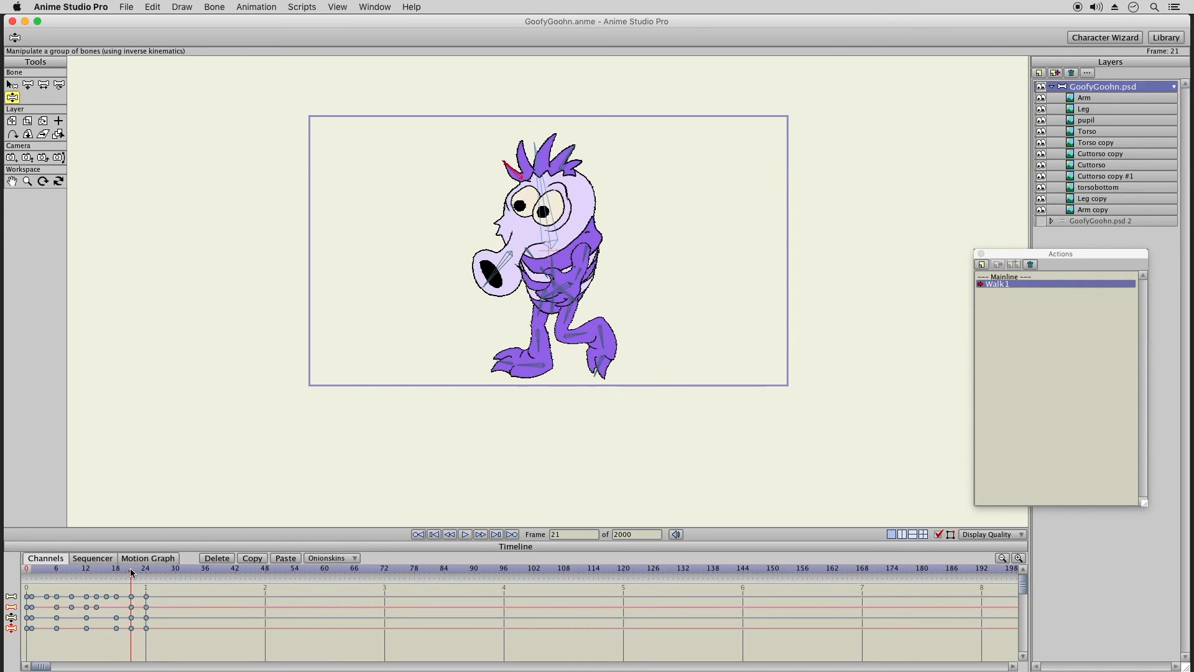
{"action": "left_click_drag", "start_coordinate": [515, 170], "coordinate": [508, 175]}
{"action": "left_click_drag", "start_coordinate": [573, 155], "coordinate": [599, 179]}
{"action": "left_click_drag", "start_coordinate": [131, 572], "coordinate": [152, 572]}
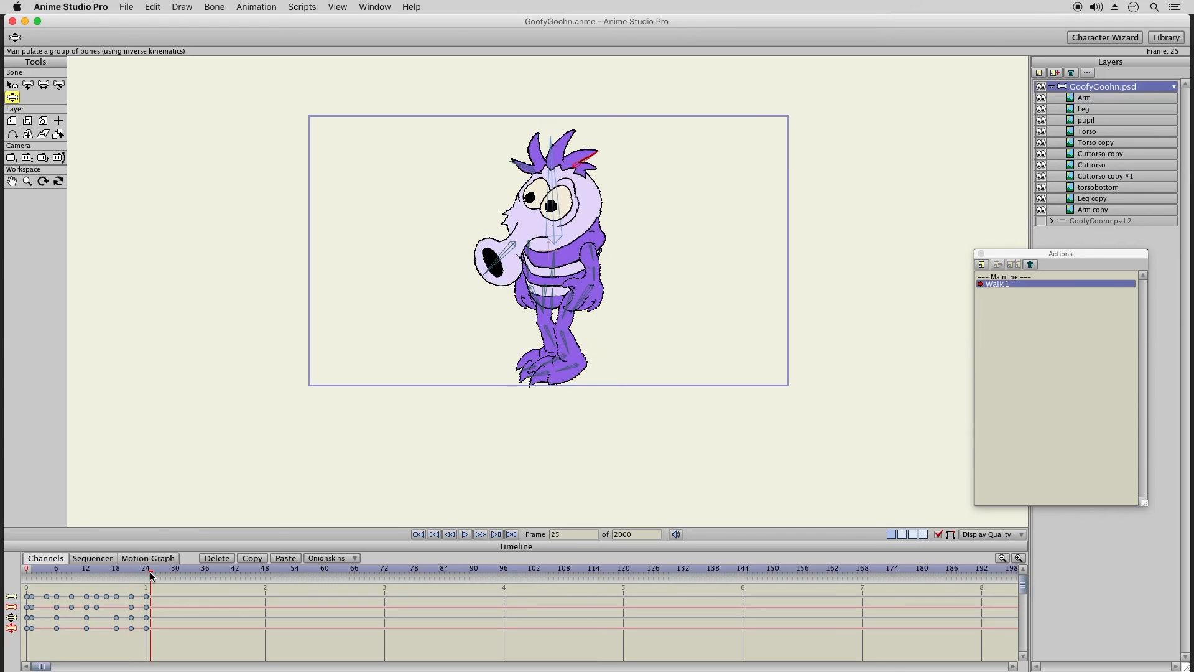
{"action": "left_click", "coordinate": [31, 569]}
{"action": "left_click_drag", "start_coordinate": [32, 573], "coordinate": [47, 574]}
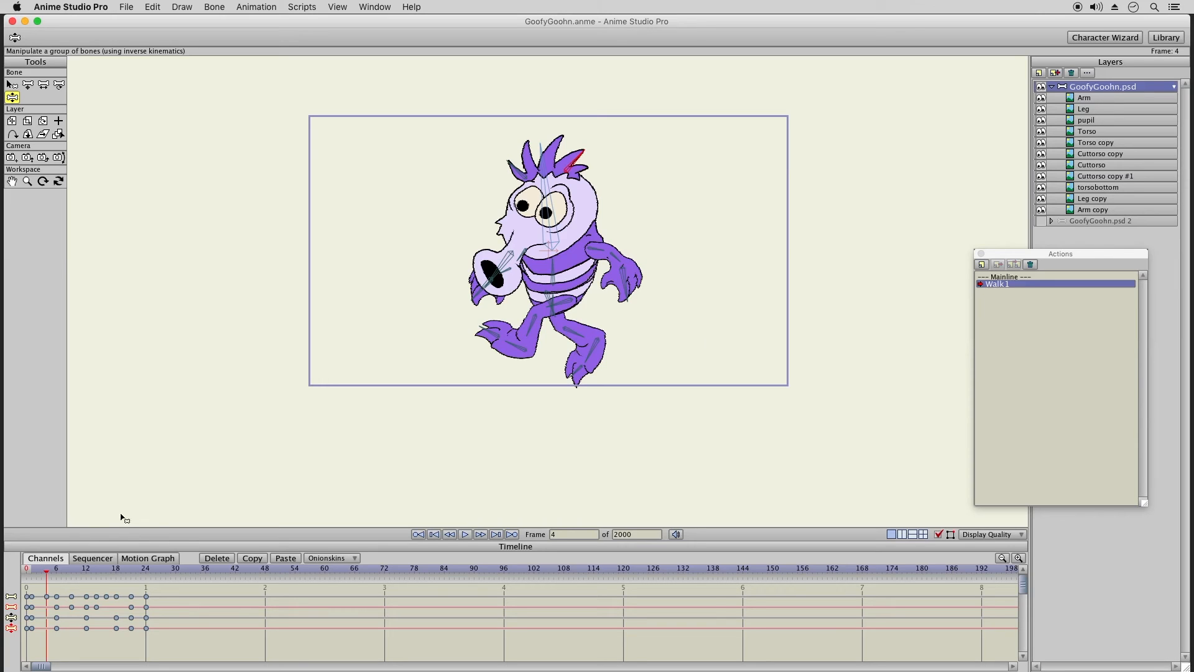
Step: Save the project and create a new action named Stand from the mainline
{"action": "left_click", "coordinate": [127, 8]}
{"action": "left_click", "coordinate": [174, 97]}
{"action": "left_click", "coordinate": [1002, 281]}
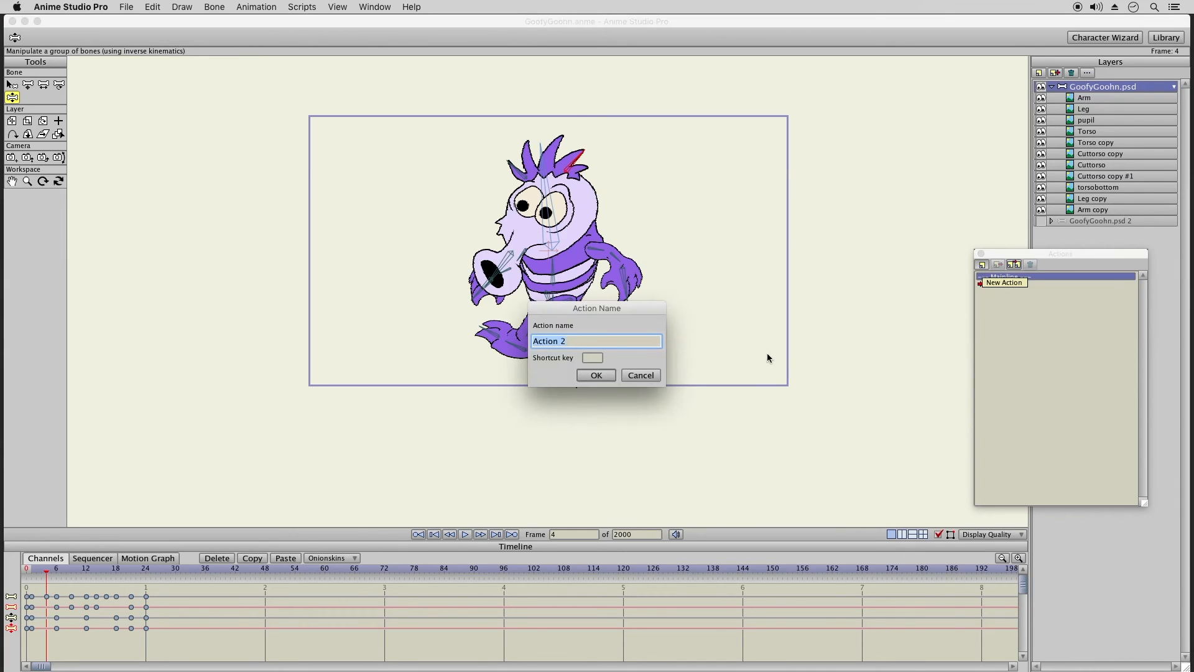
{"action": "type", "text": "Stand"}
{"action": "key", "text": "Return"}
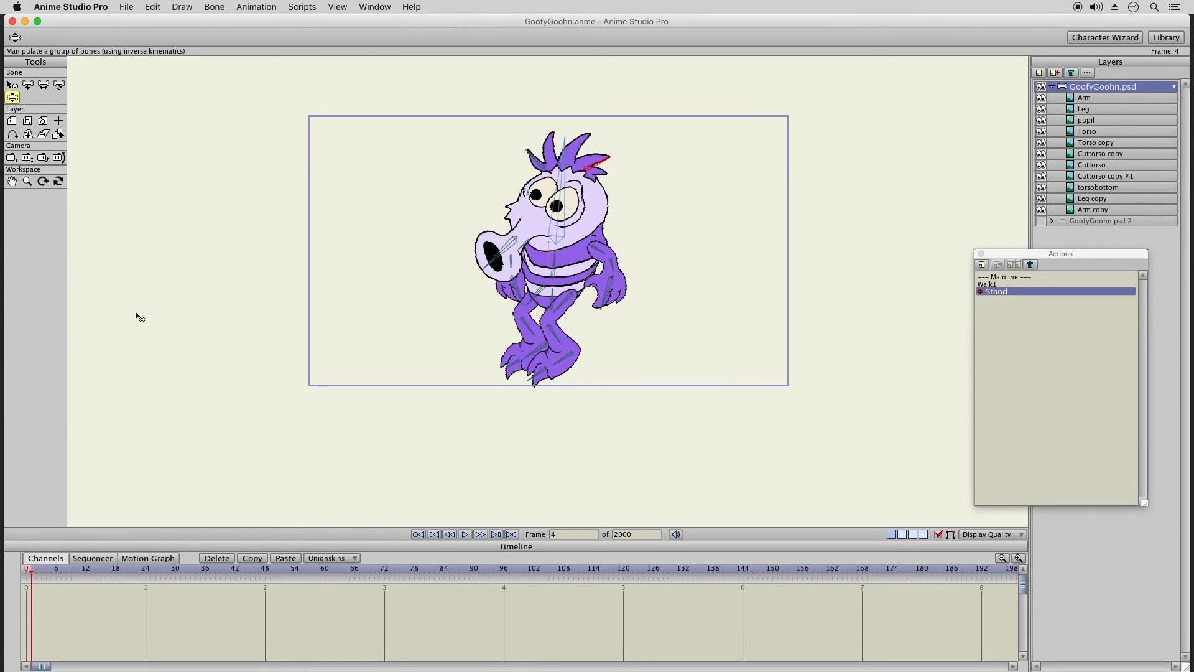
Step: Pose the legs, feet and both arms for the opening stance at the start of the Stand action
{"action": "left_click_drag", "start_coordinate": [554, 338], "coordinate": [549, 387]}
{"action": "left_click", "coordinate": [567, 376]}
{"action": "left_click_drag", "start_coordinate": [611, 269], "coordinate": [625, 292]}
{"action": "left_click", "coordinate": [511, 303]}
{"action": "left_click_drag", "start_coordinate": [510, 303], "coordinate": [515, 309]}
Step: Lean the torso and head forward and adjust the hair and nose bones in the opening pose of Stand
{"action": "left_click", "coordinate": [552, 251]}
{"action": "left_click_drag", "start_coordinate": [552, 250], "coordinate": [549, 250]}
{"action": "left_click_drag", "start_coordinate": [549, 208], "coordinate": [541, 214]}
{"action": "left_click", "coordinate": [585, 157]}
{"action": "left_click", "coordinate": [499, 276]}
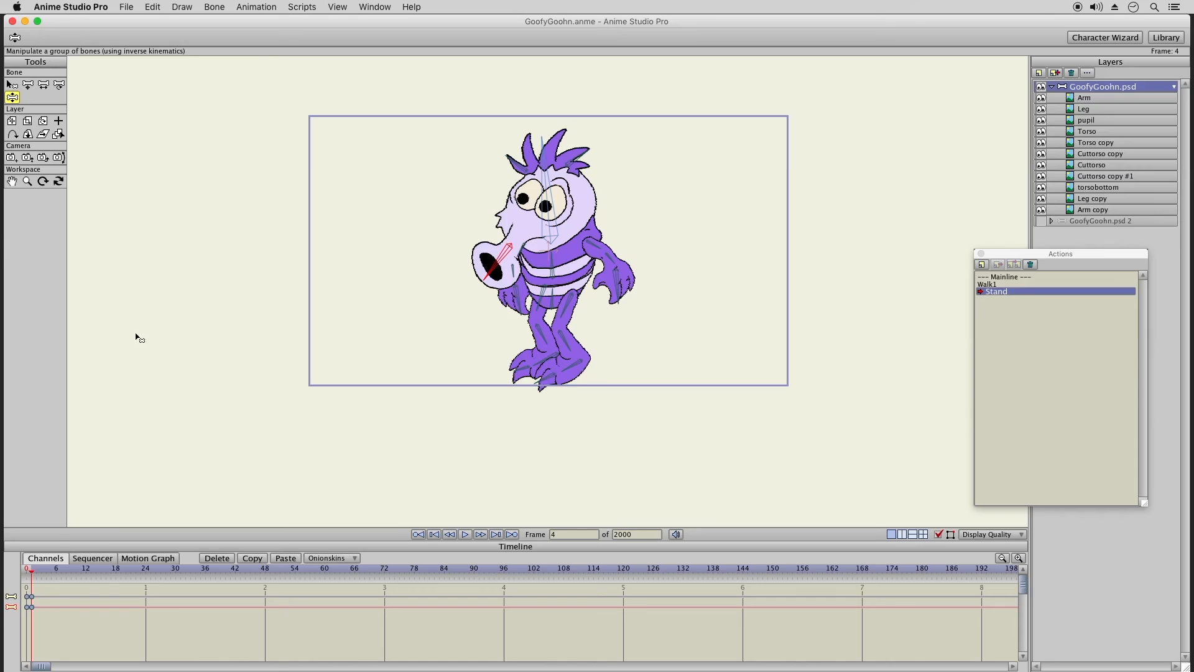
Step: Raise the hip bone with Translate Bone to about Y -0.59 in the opening pose of Stand
{"action": "left_click", "coordinate": [27, 84]}
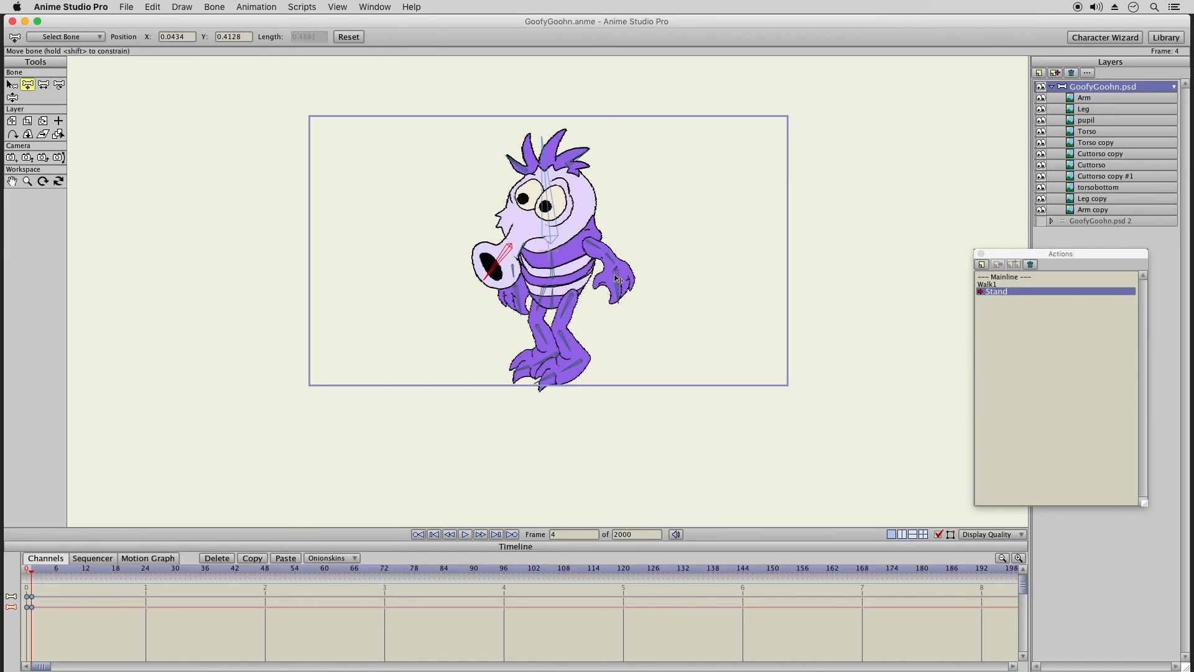
{"action": "left_click", "coordinate": [555, 296]}
{"action": "left_click_drag", "start_coordinate": [552, 298], "coordinate": [554, 290]}
Step: Copy the frame 1 keyframes of Stand to frame 48 to close the loop
{"action": "left_click_drag", "start_coordinate": [43, 592], "coordinate": [31, 628]}
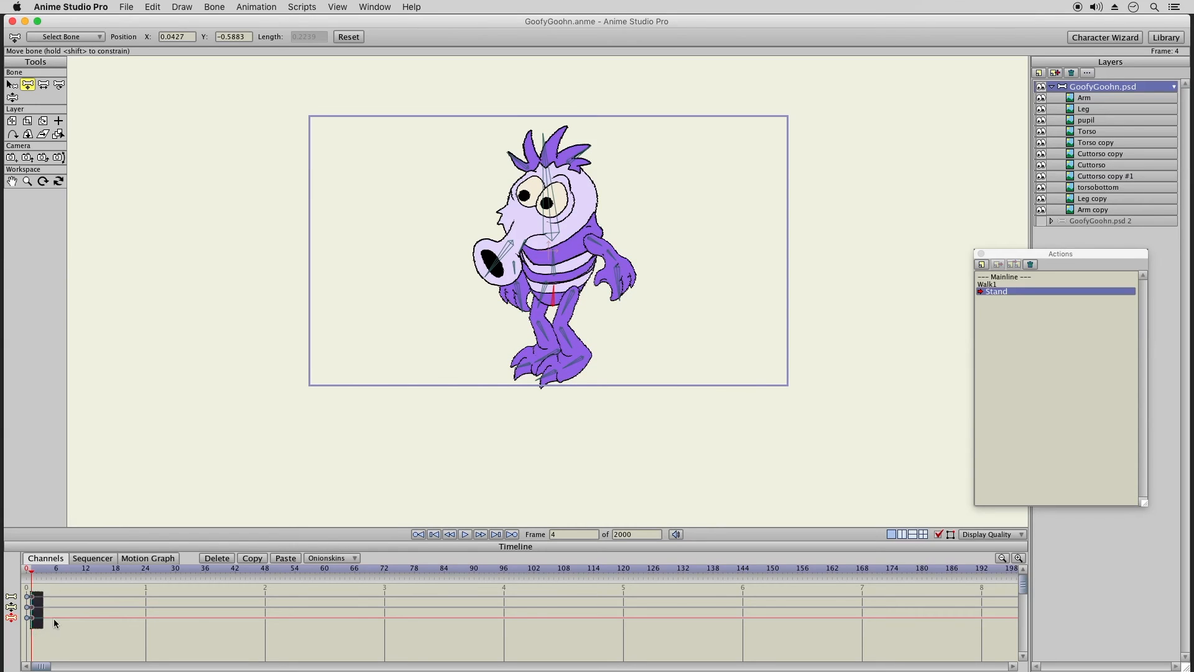
{"action": "left_click", "coordinate": [267, 573]}
{"action": "left_click", "coordinate": [285, 557]}
Step: Lower the hip bone with Translate Bone at frame 24 of Stand
{"action": "left_click", "coordinate": [145, 573]}
{"action": "left_click", "coordinate": [12, 97]}
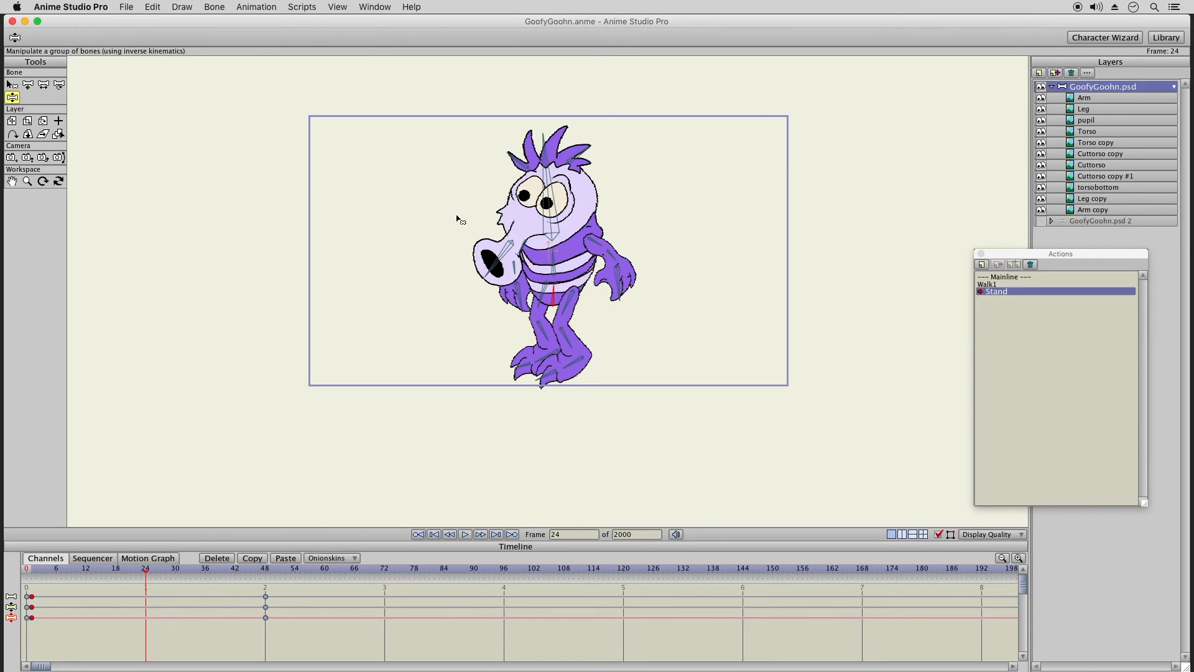
{"action": "left_click", "coordinate": [28, 84]}
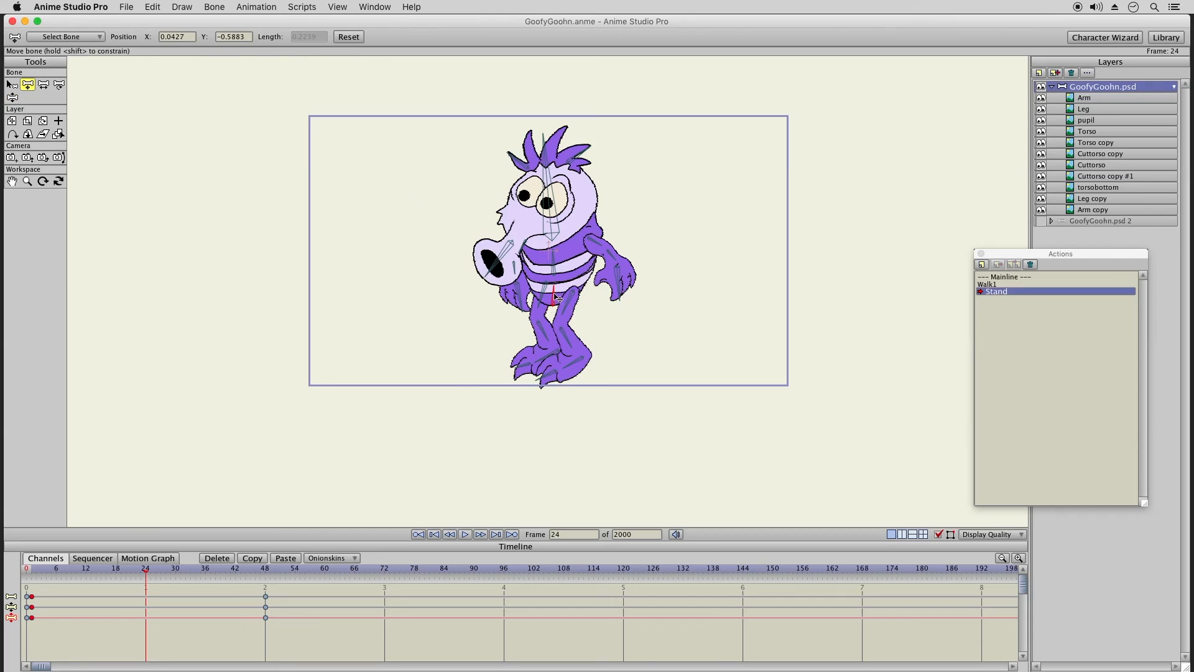
{"action": "left_click_drag", "start_coordinate": [555, 294], "coordinate": [555, 309]}
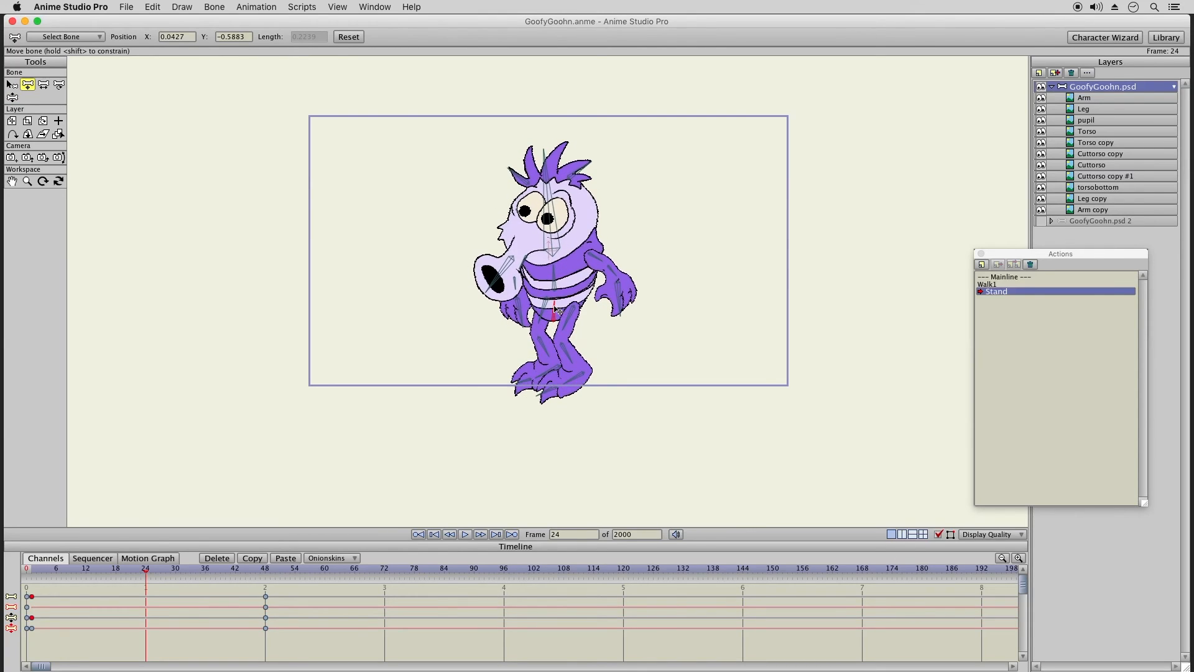
Step: At frame 24 of Stand, bend both knees to plant the feet, lean the torso and head forward, and swing the arms outward
{"action": "left_click", "coordinate": [12, 98]}
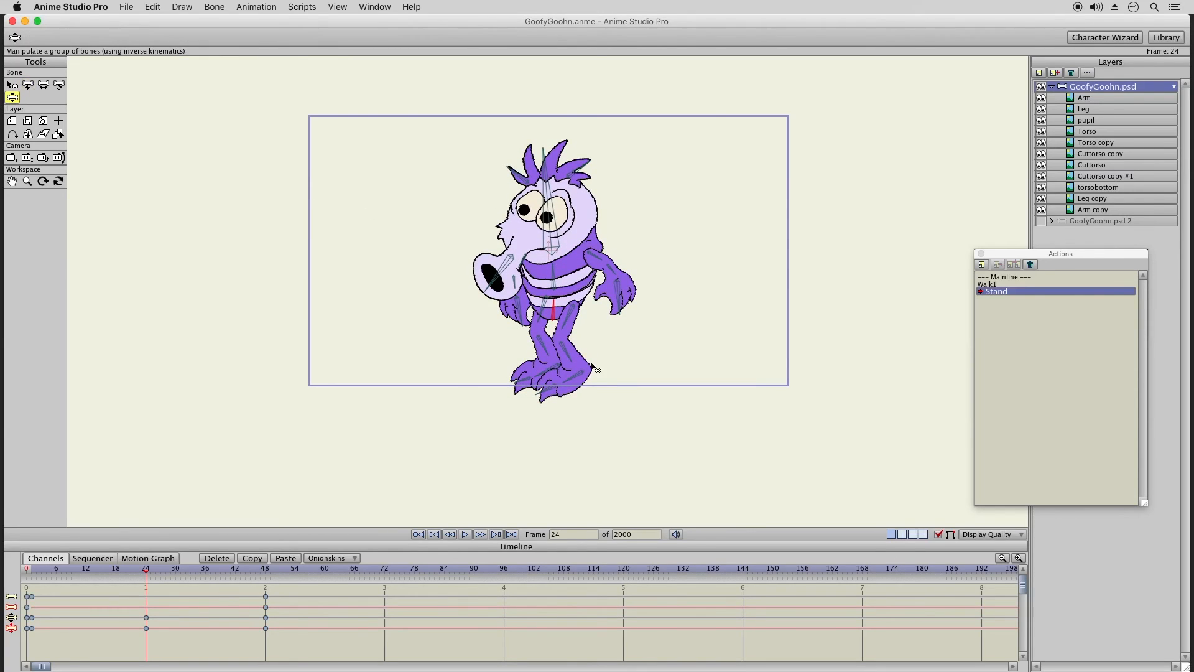
{"action": "left_click_drag", "start_coordinate": [566, 348], "coordinate": [533, 356]}
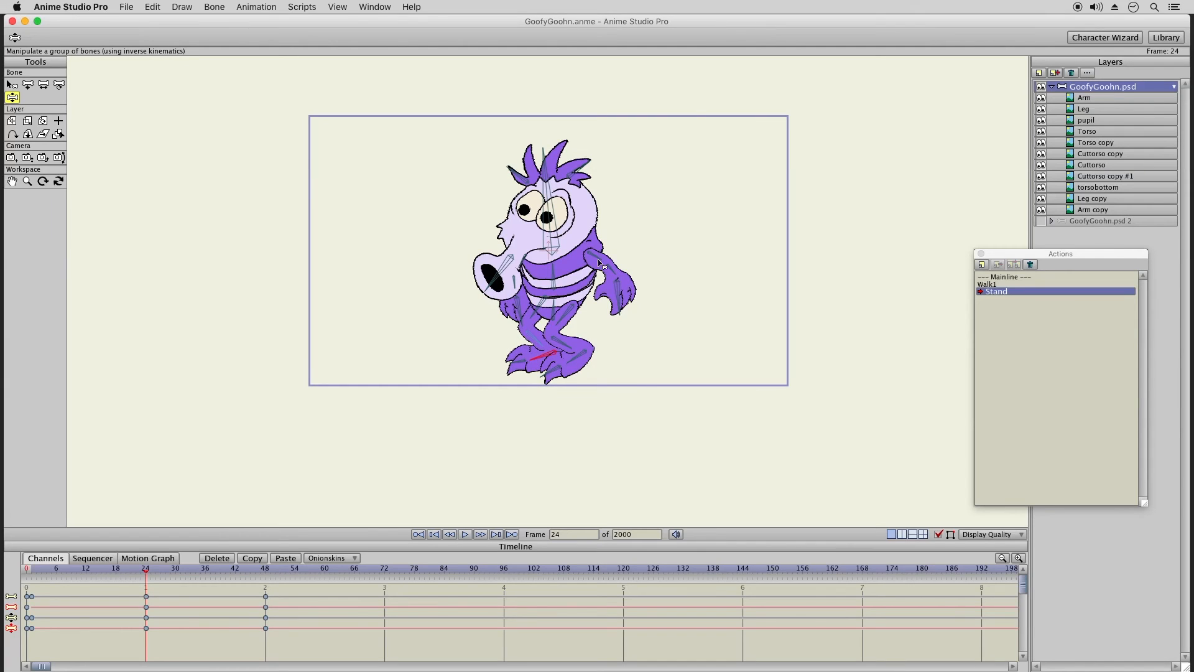
{"action": "left_click_drag", "start_coordinate": [558, 267], "coordinate": [631, 283]}
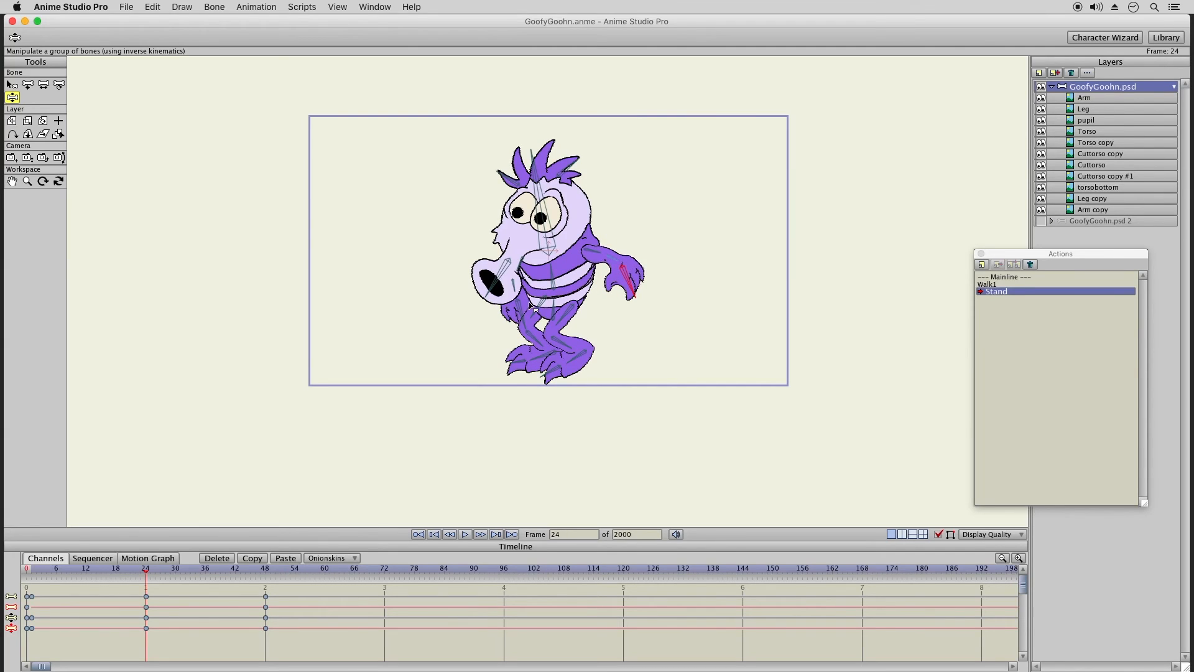
{"action": "left_click_drag", "start_coordinate": [520, 286], "coordinate": [486, 295]}
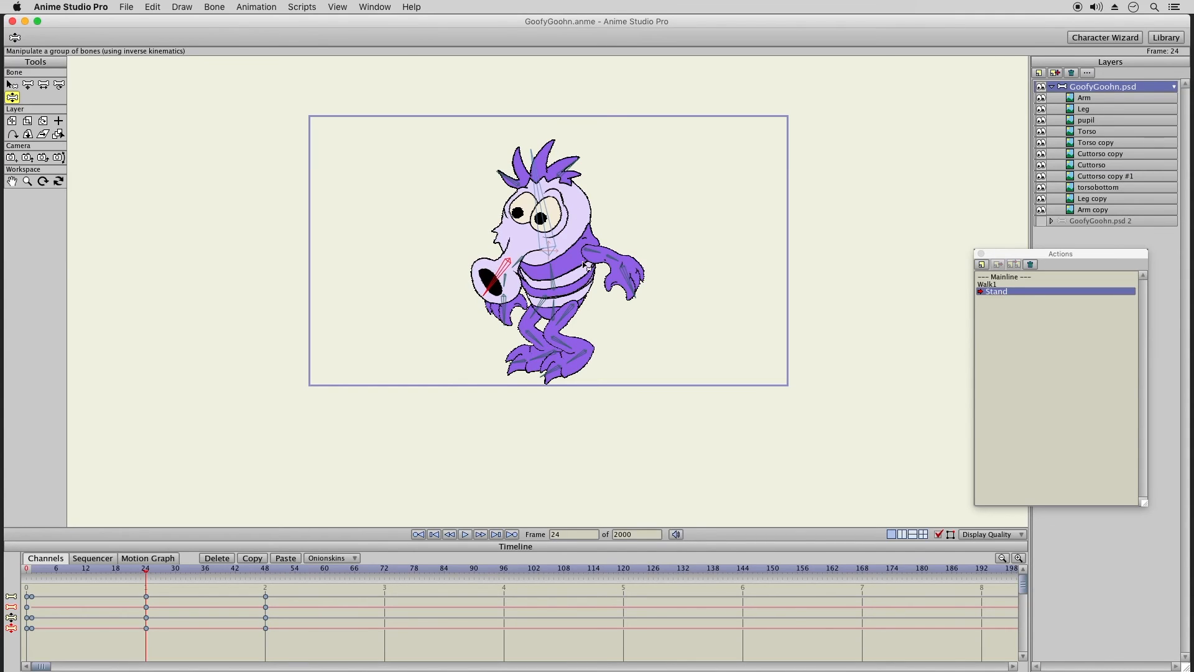
{"action": "left_click", "coordinate": [545, 206]}
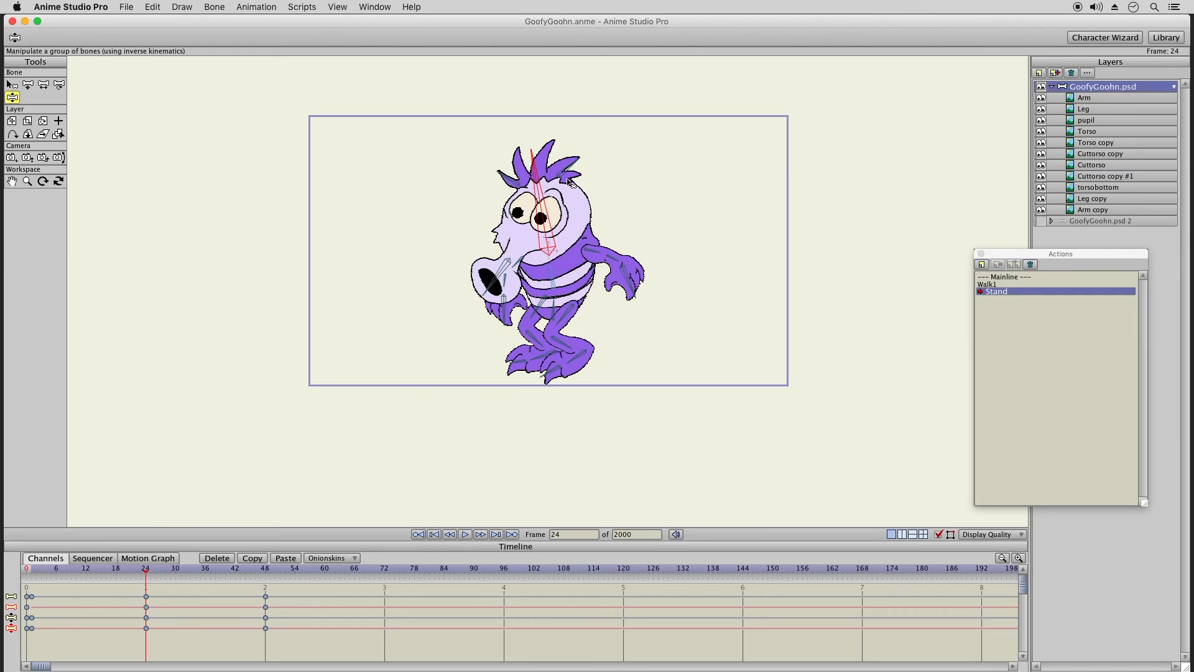
{"action": "left_click", "coordinate": [502, 177]}
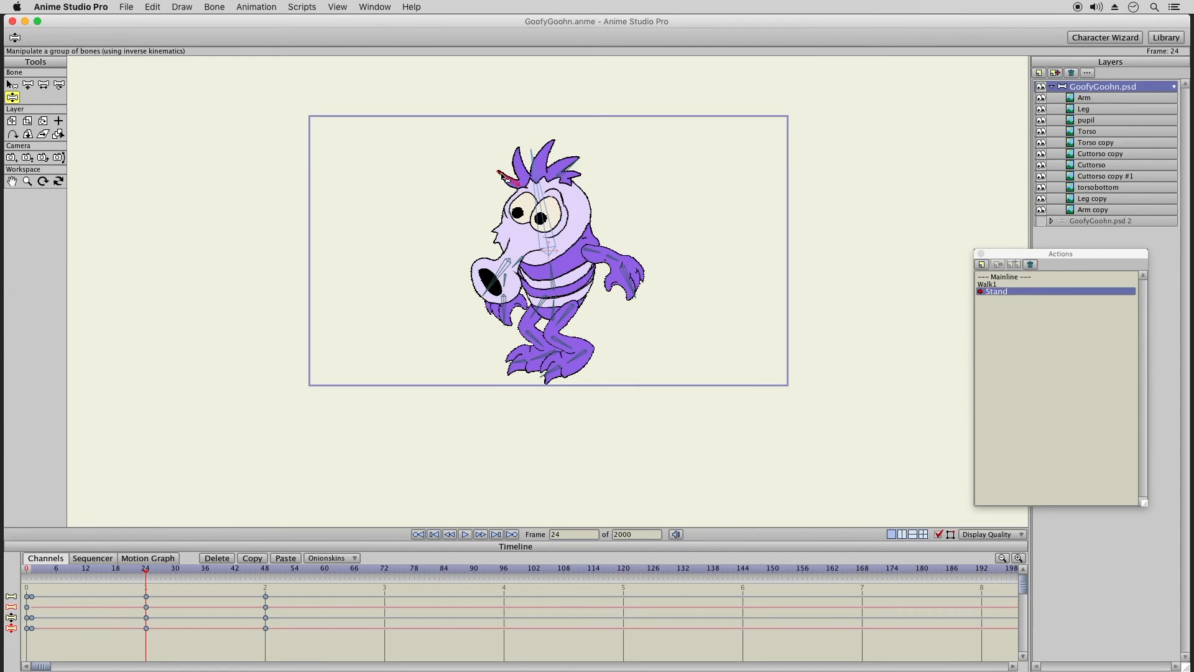
Step: Raise the front and back hair tufts at frame 24 of Stand and swing them outward at frame 36
{"action": "left_click_drag", "start_coordinate": [502, 174], "coordinate": [504, 170]}
{"action": "left_click_drag", "start_coordinate": [577, 161], "coordinate": [573, 158]}
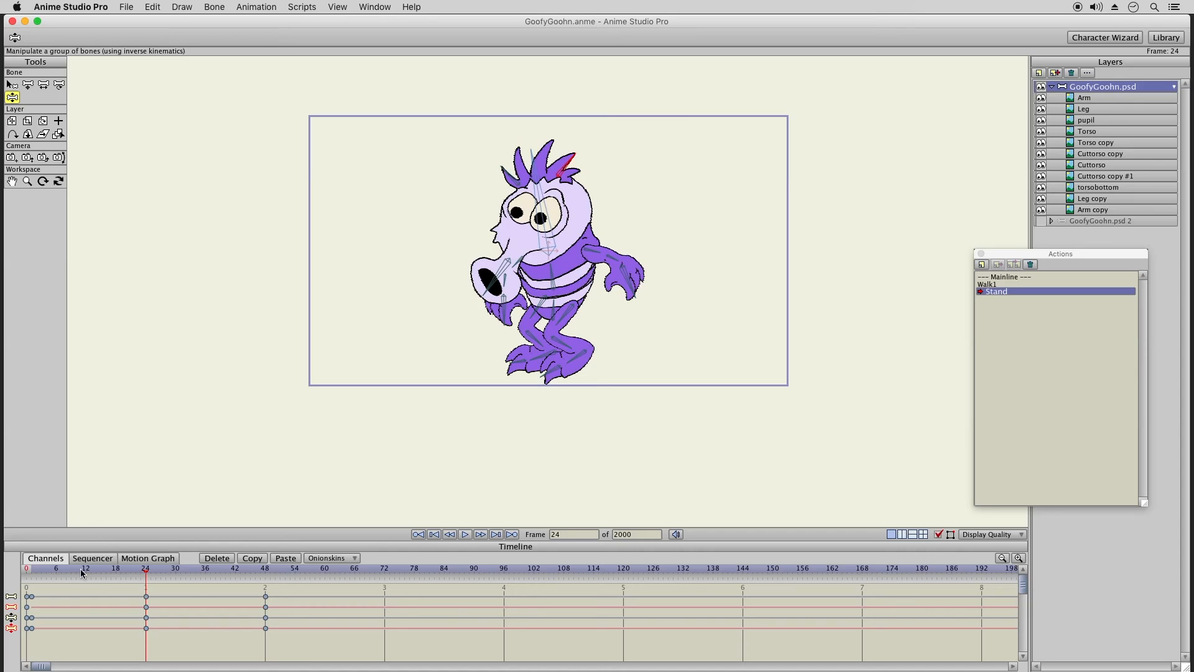
{"action": "left_click", "coordinate": [207, 576]}
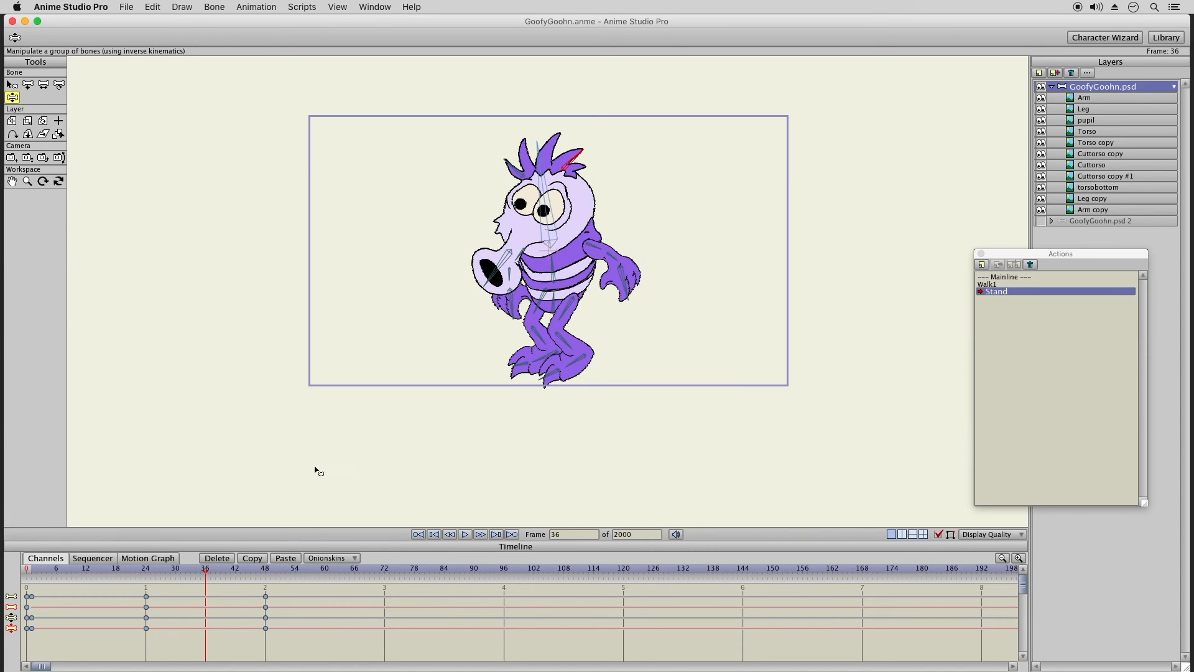
{"action": "left_click_drag", "start_coordinate": [510, 165], "coordinate": [584, 157]}
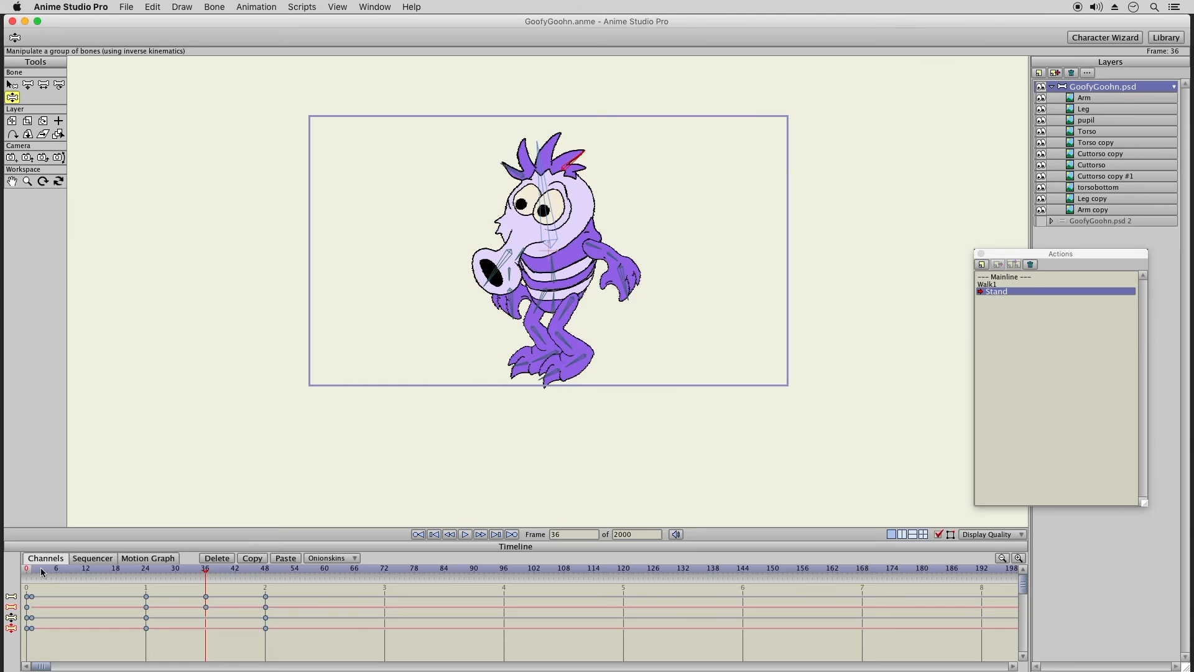
Step: Lower the front and back hair tufts outward at frame 28 of Stand and scrub the result
{"action": "left_click_drag", "start_coordinate": [28, 572], "coordinate": [168, 582]}
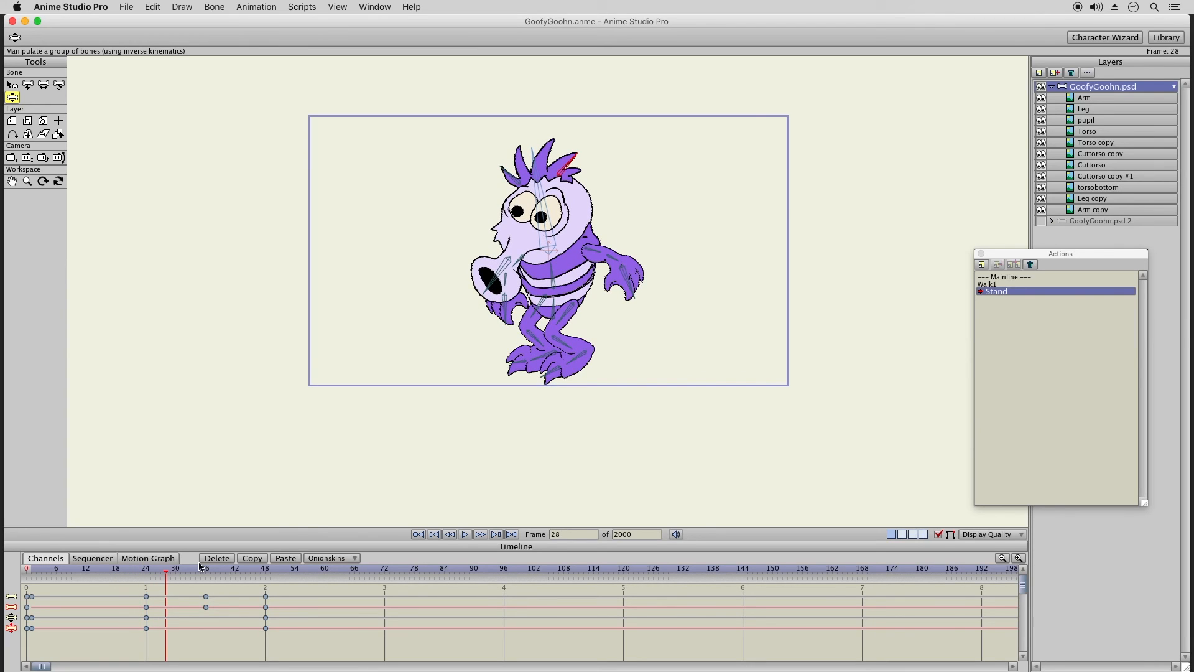
{"action": "left_click_drag", "start_coordinate": [508, 173], "coordinate": [502, 177]}
{"action": "left_click", "coordinate": [577, 167]}
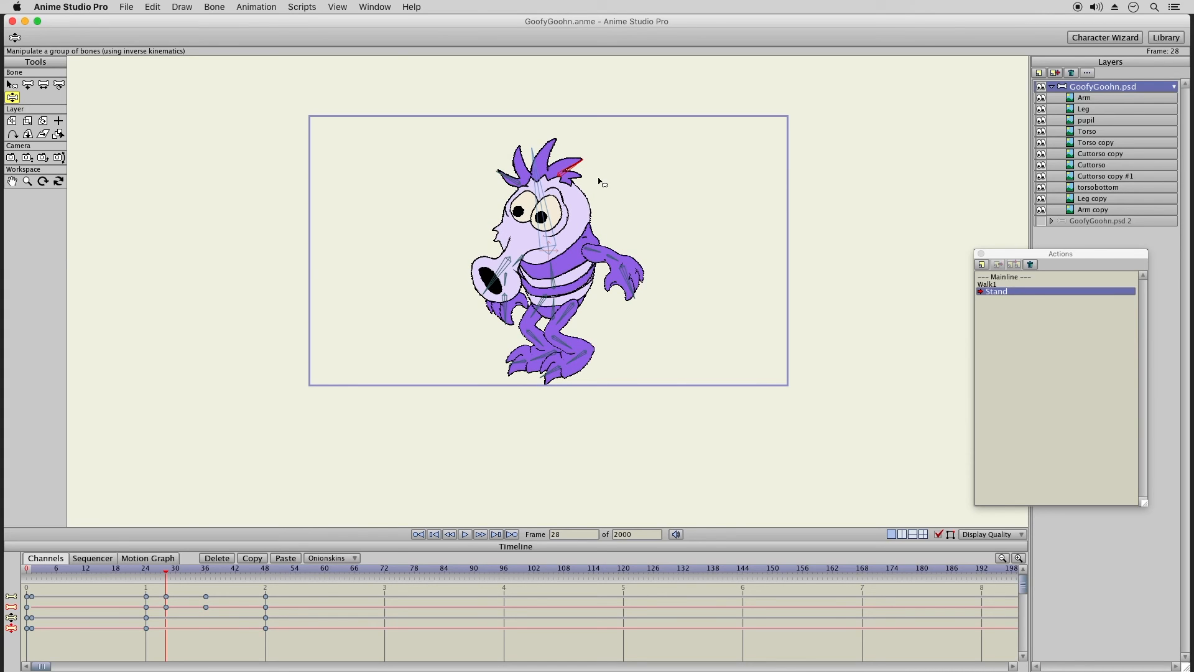
{"action": "left_click_drag", "start_coordinate": [139, 573], "coordinate": [266, 574]}
Step: Raise the front and back hair tufts inward at frame 5 of Stand and scrub through the action
{"action": "left_click", "coordinate": [36, 572]}
{"action": "left_click_drag", "start_coordinate": [48, 574], "coordinate": [52, 573]}
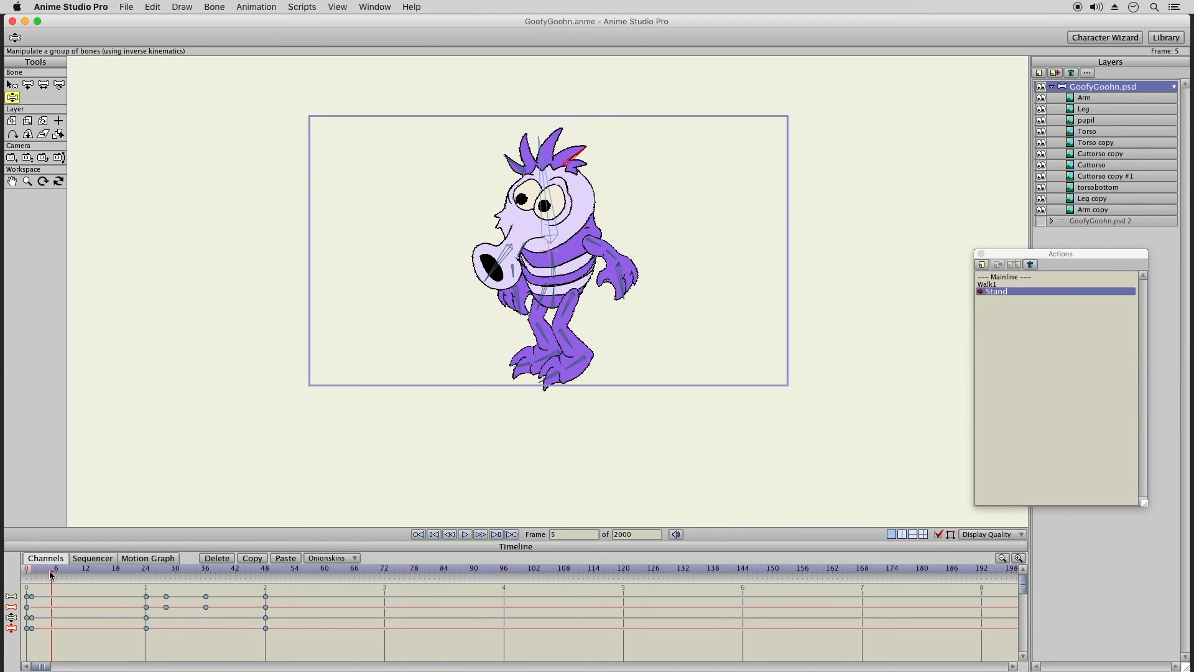
{"action": "left_click_drag", "start_coordinate": [509, 156], "coordinate": [513, 151]}
{"action": "left_click", "coordinate": [587, 150]}
{"action": "left_click_drag", "start_coordinate": [588, 153], "coordinate": [581, 143]}
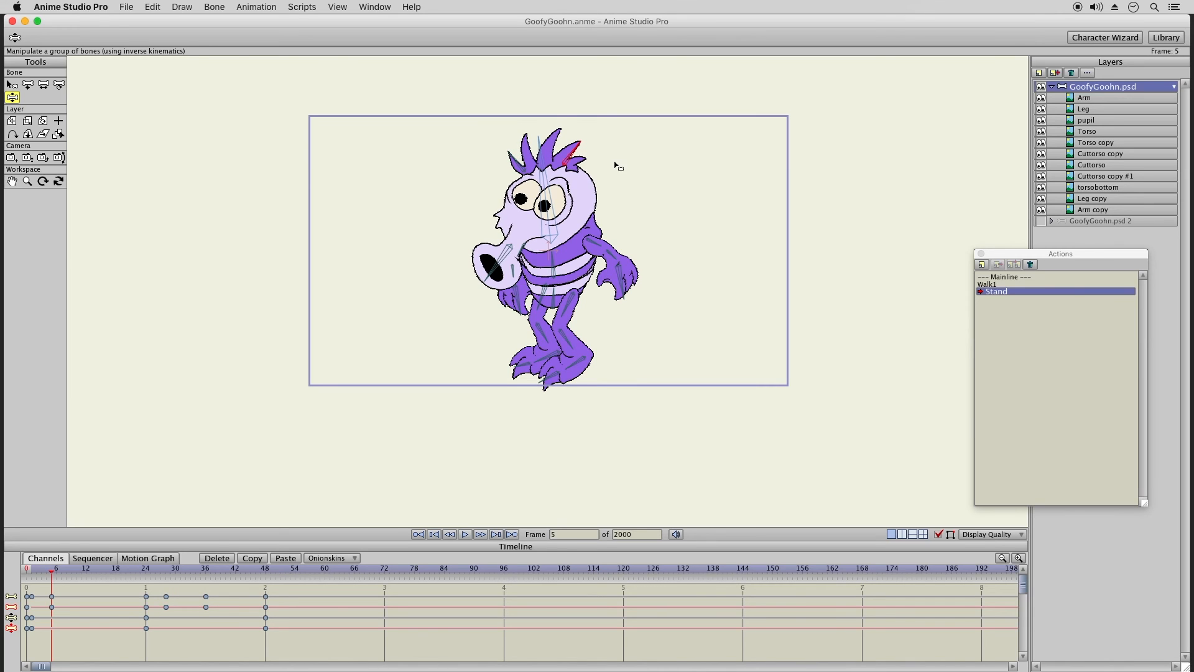
{"action": "left_click_drag", "start_coordinate": [50, 568], "coordinate": [241, 597]}
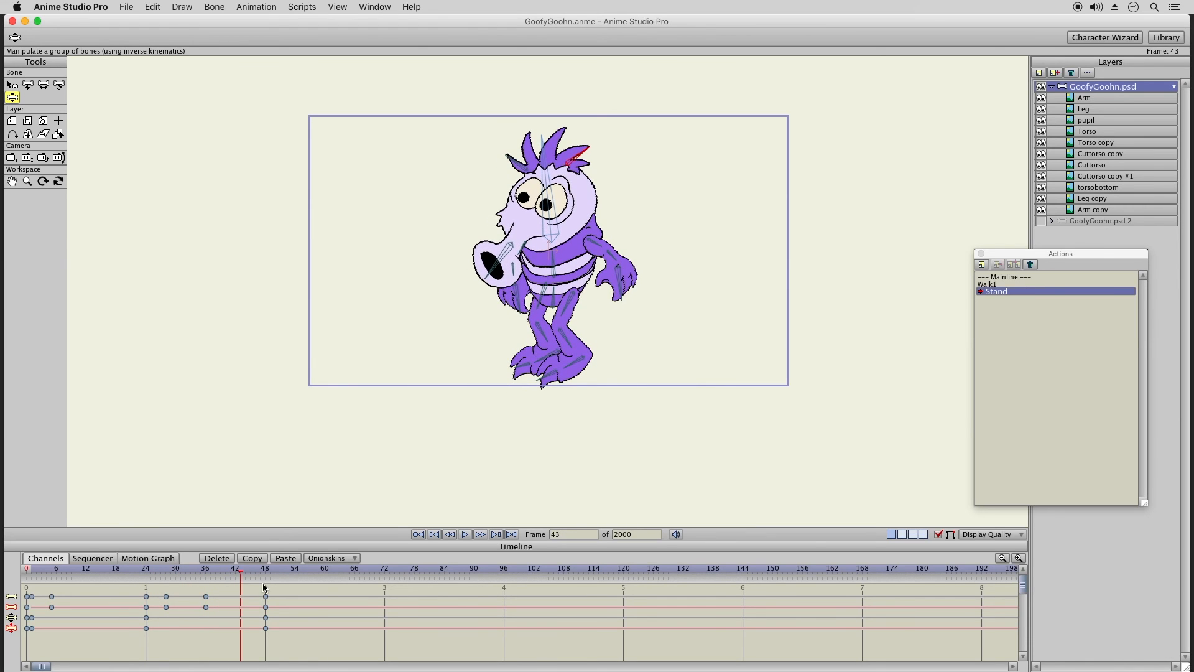
Step: Shift the frame 48 keyframes of Stand a few frames on, add new keyframes at frame 48, and delete the shifted set
{"action": "left_click", "coordinate": [266, 573]}
{"action": "mouse_move", "coordinate": [275, 592]}
{"action": "left_mouse_down"}
{"action": "mouse_move", "coordinate": [262, 646]}
{"action": "mouse_move", "coordinate": [286, 608]}
{"action": "left_mouse_up"}
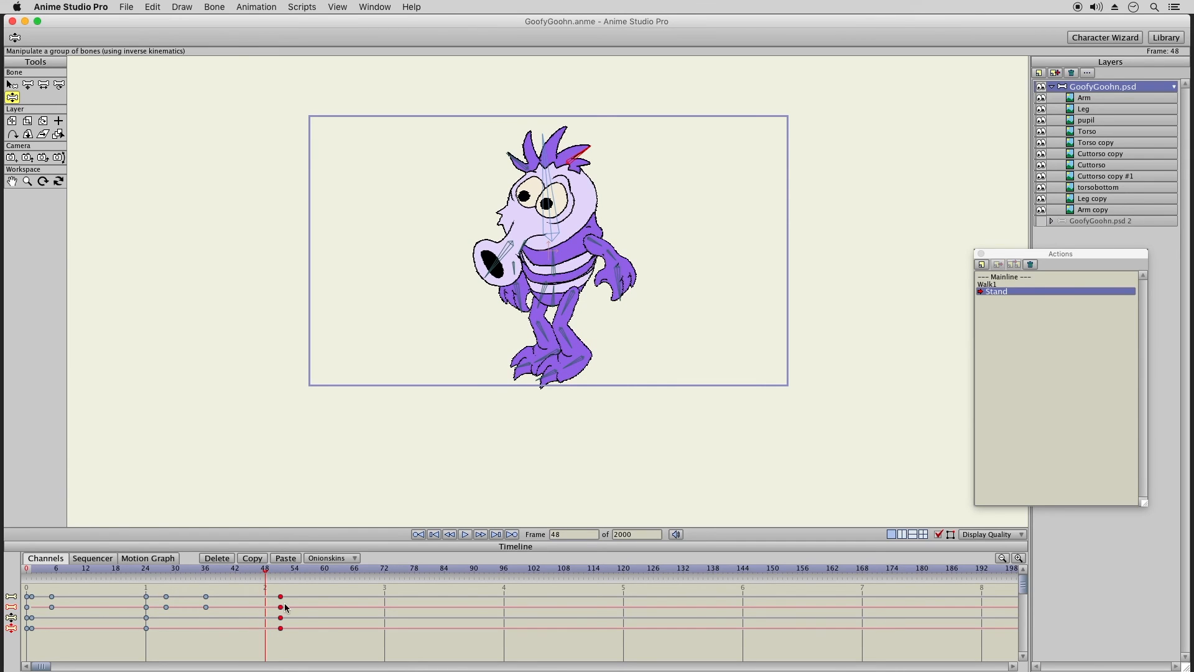
{"action": "right_click", "coordinate": [266, 601]}
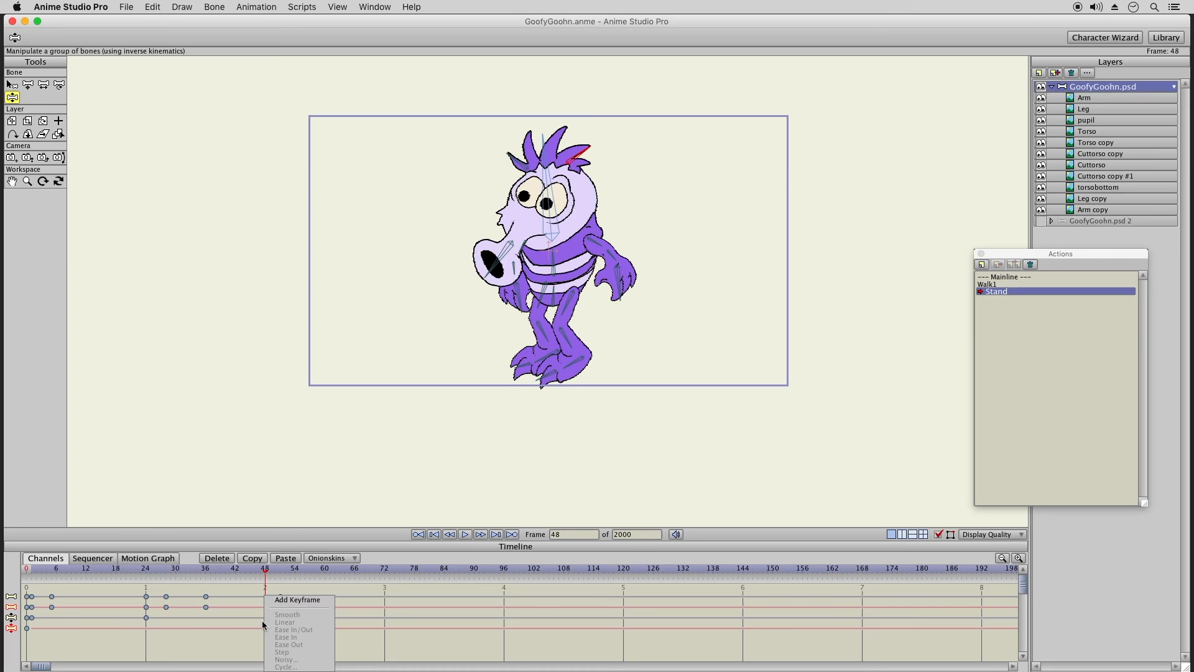
{"action": "left_click", "coordinate": [282, 600]}
{"action": "right_click", "coordinate": [265, 617]}
{"action": "left_click", "coordinate": [295, 600]}
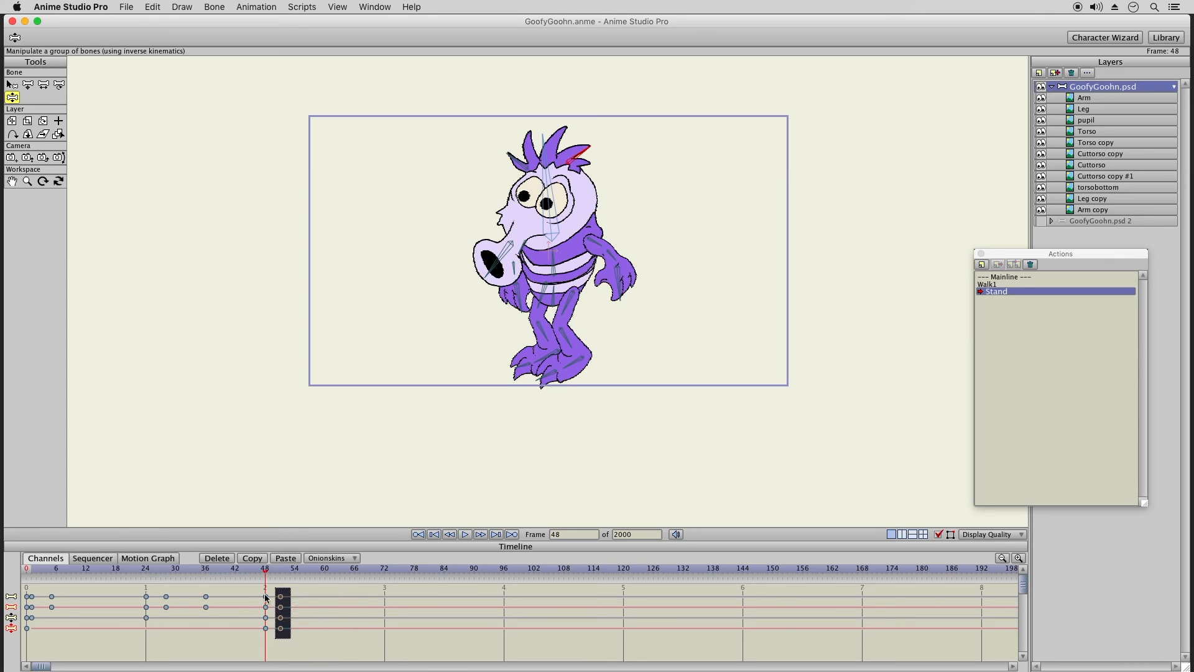
{"action": "left_click", "coordinate": [214, 558]}
Step: Play back the Stand action from frame 1 with the bone overlay hidden
{"action": "left_click", "coordinate": [31, 571]}
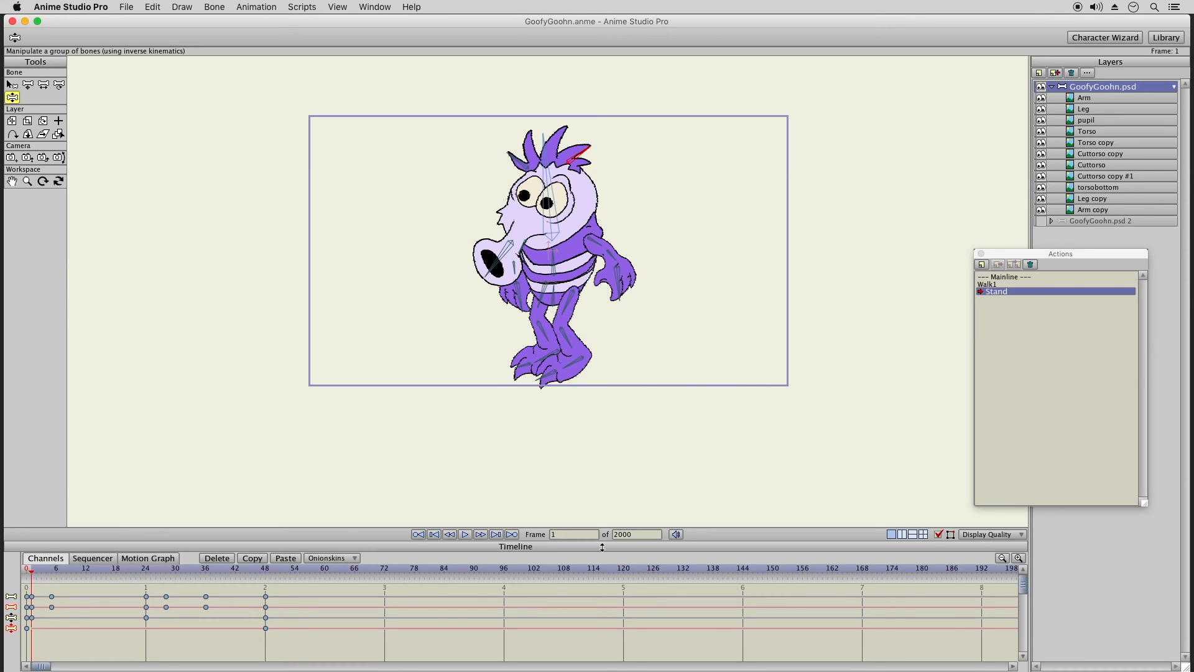
{"action": "left_click", "coordinate": [939, 534]}
{"action": "left_click", "coordinate": [467, 535]}
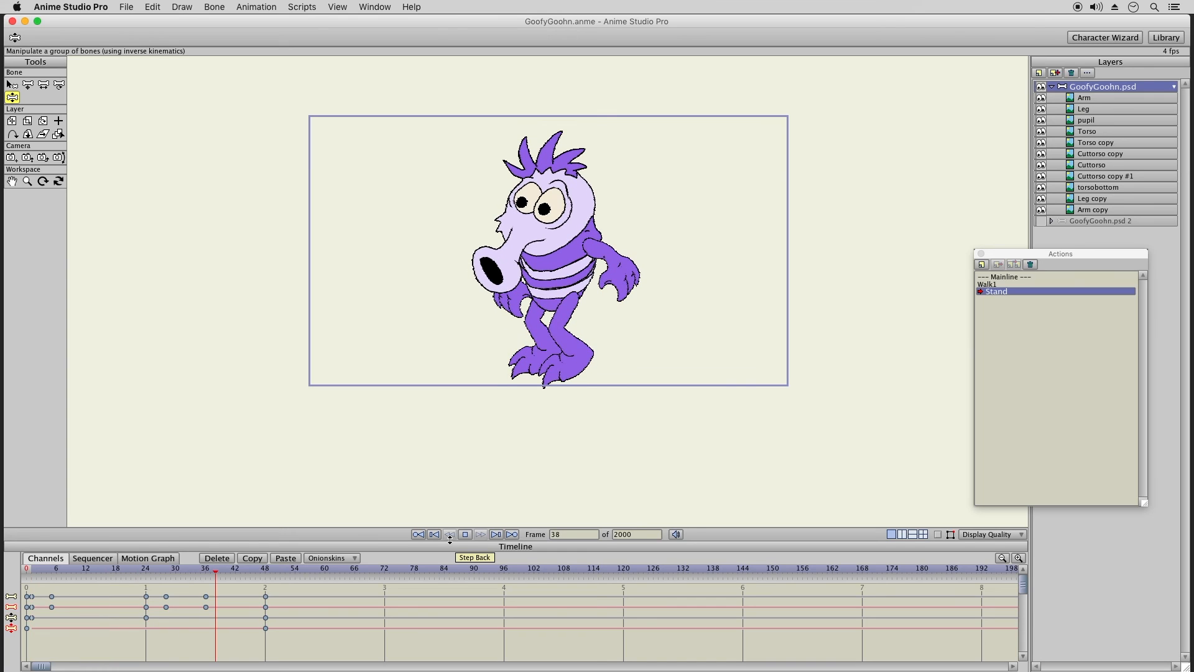
{"action": "left_click", "coordinate": [464, 535]}
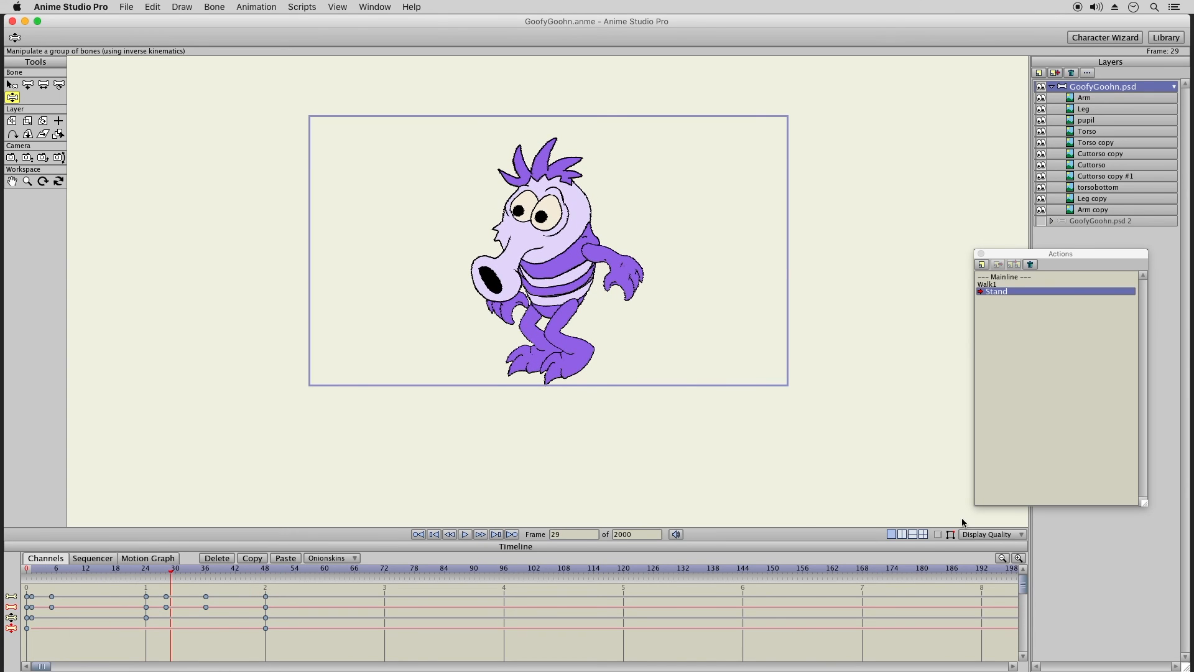
{"action": "left_click", "coordinate": [939, 536]}
{"action": "left_click", "coordinate": [938, 536]}
Step: Activate the Walk1 action and save the project
{"action": "left_click", "coordinate": [1000, 285]}
{"action": "double_click", "coordinate": [1003, 285]}
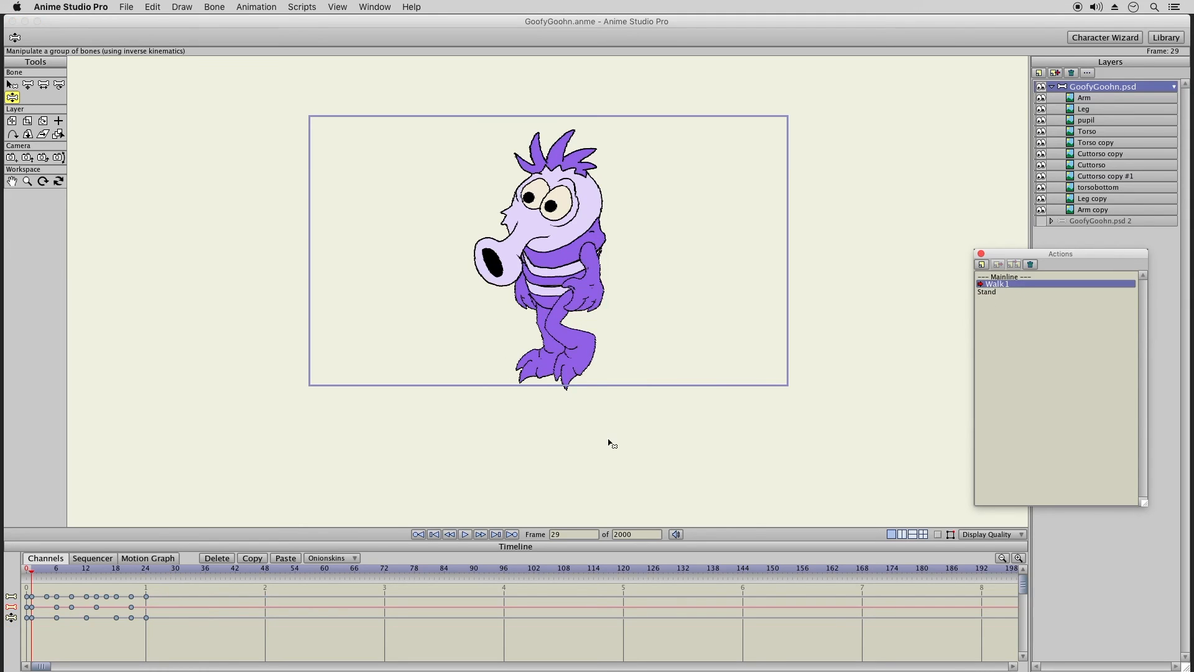
{"action": "left_click", "coordinate": [126, 7]}
{"action": "left_click", "coordinate": [148, 97]}
Step: Play back the Walk1 cycle and return to frame 1
{"action": "left_click", "coordinate": [466, 535]}
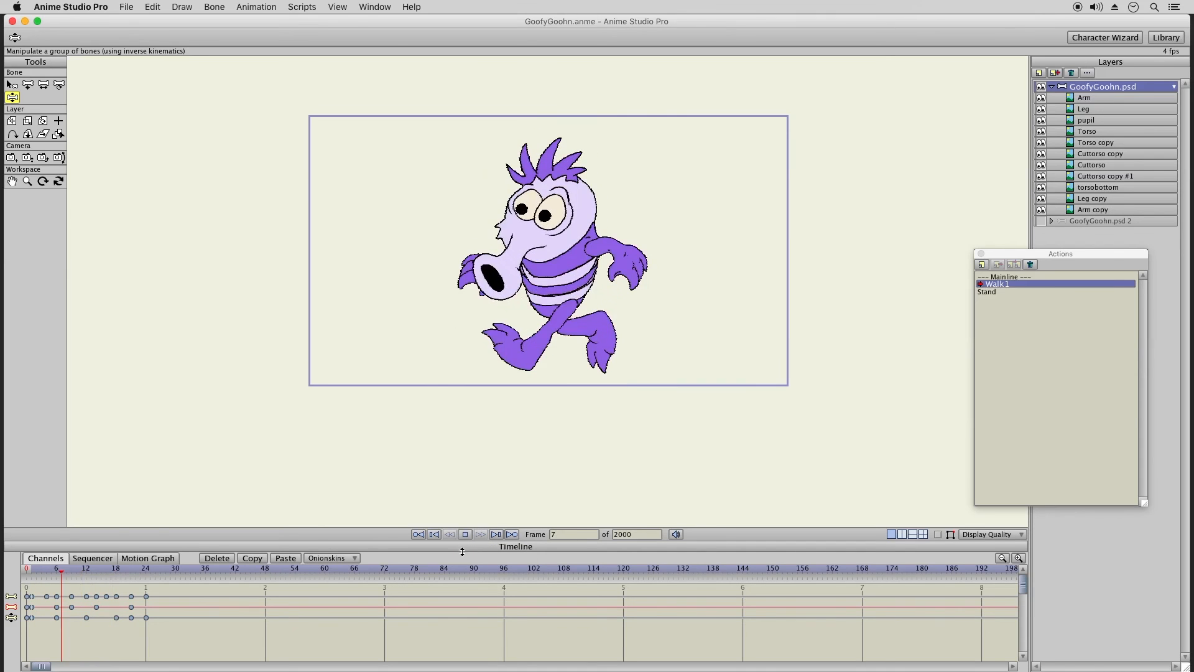
{"action": "left_click", "coordinate": [465, 534]}
{"action": "left_click", "coordinate": [30, 569]}
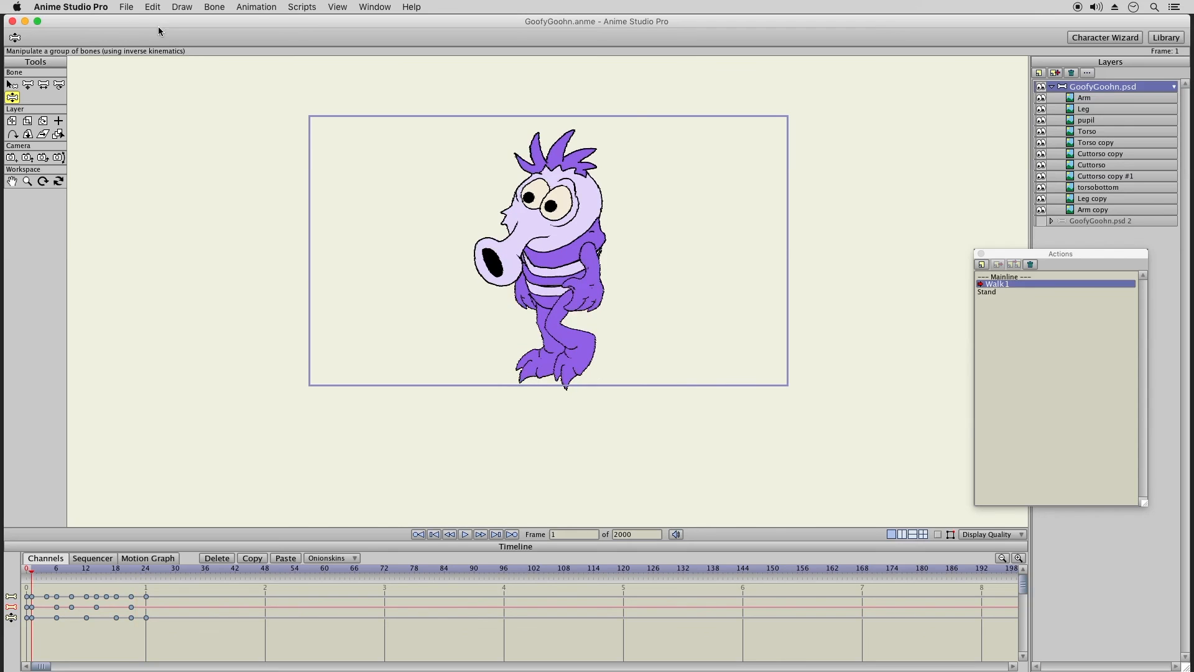
{"action": "left_click", "coordinate": [126, 7]}
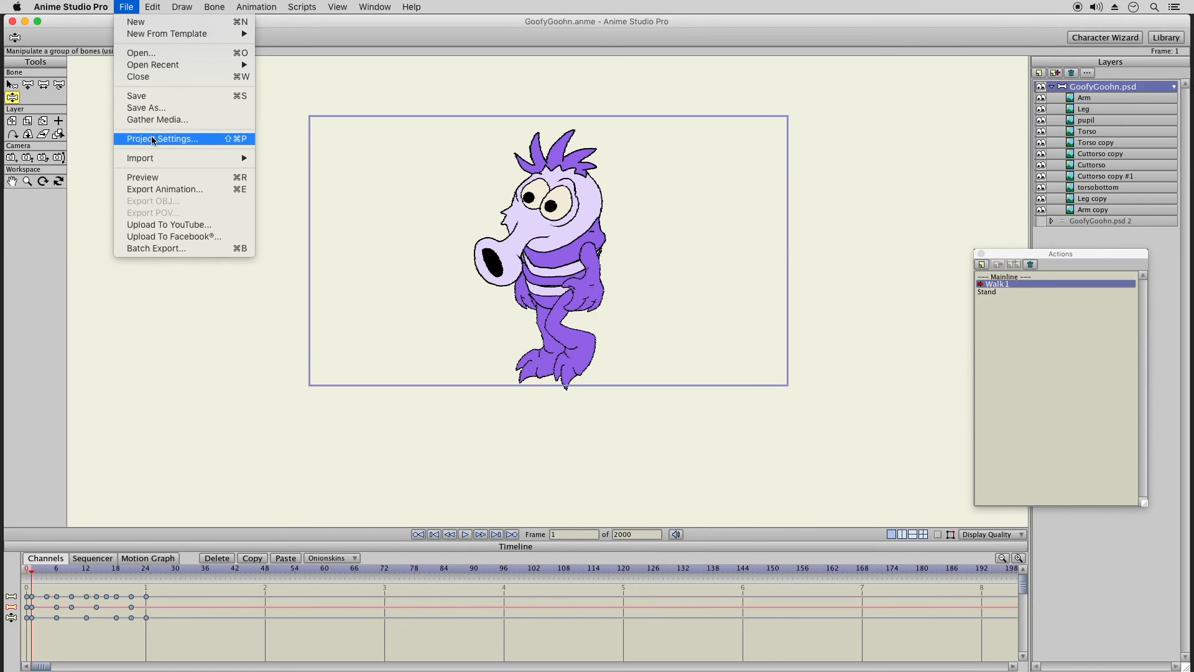
{"action": "left_click", "coordinate": [607, 406]}
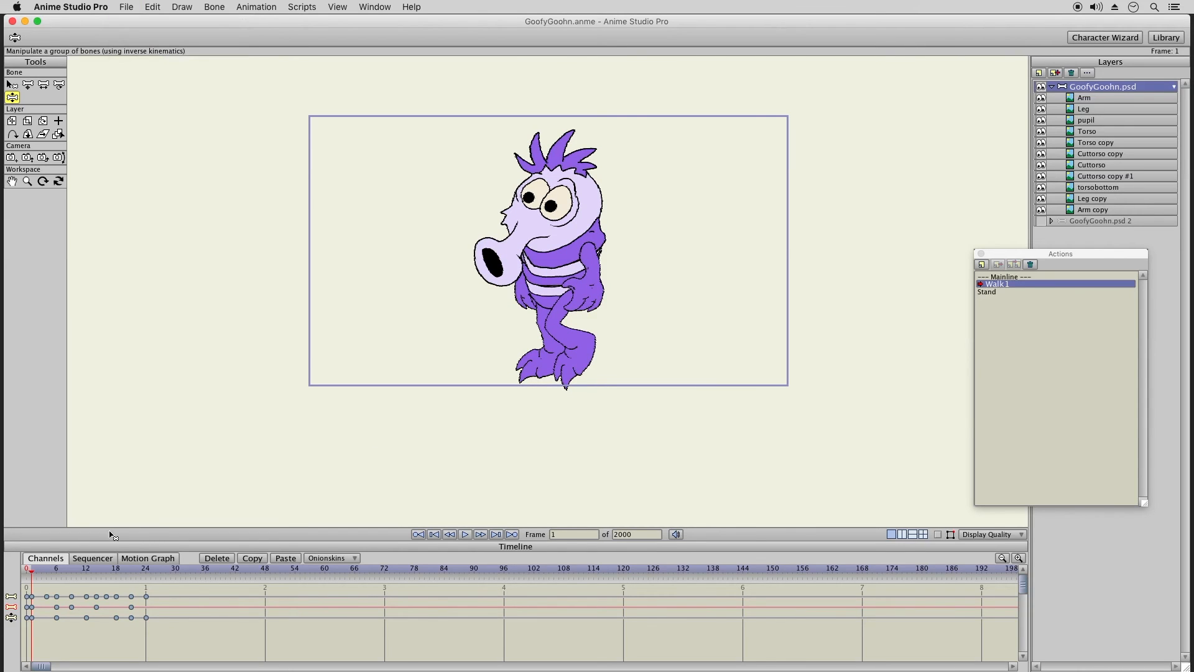
Step: In the Mainline, show the bones and reduce the Bone Strength of both outer hair tuft bones, the front one to 0.3398
{"action": "left_click", "coordinate": [1016, 277]}
{"action": "double_click", "coordinate": [1016, 277]}
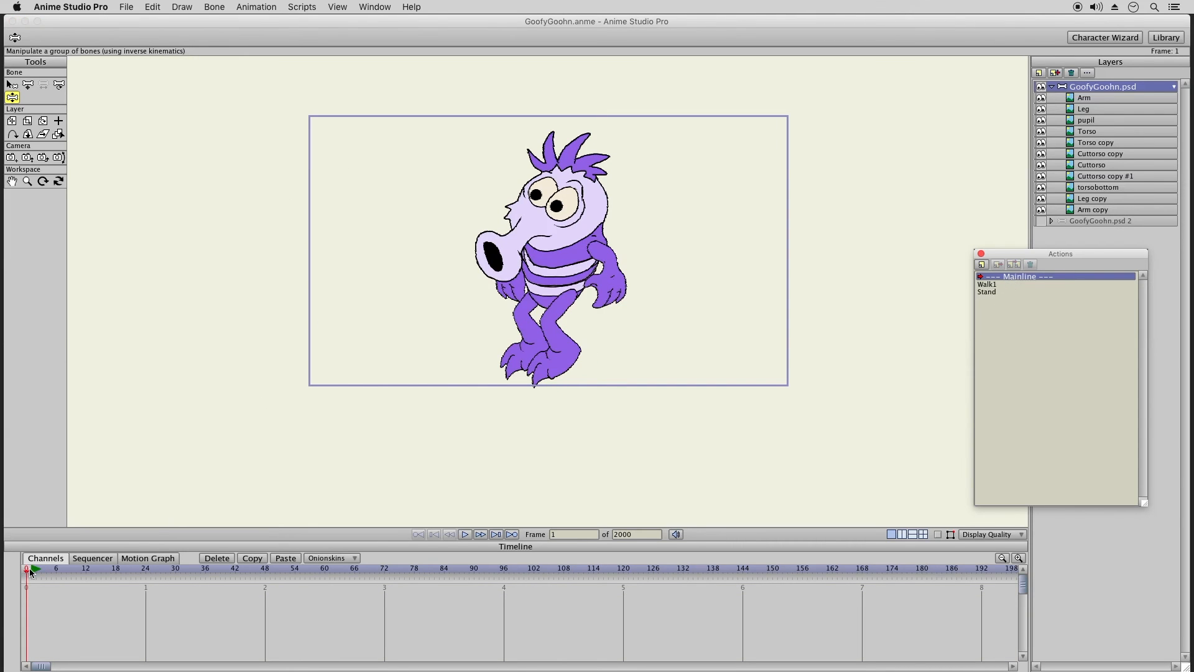
{"action": "left_click", "coordinate": [937, 534]}
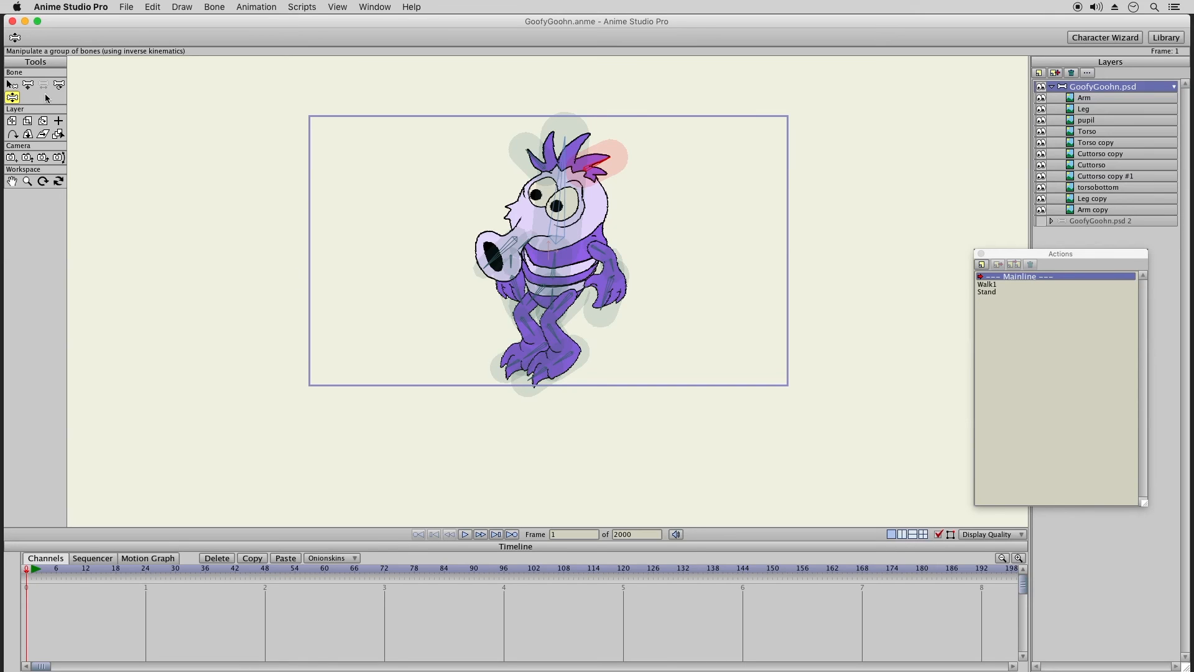
{"action": "left_click", "coordinate": [1084, 94]}
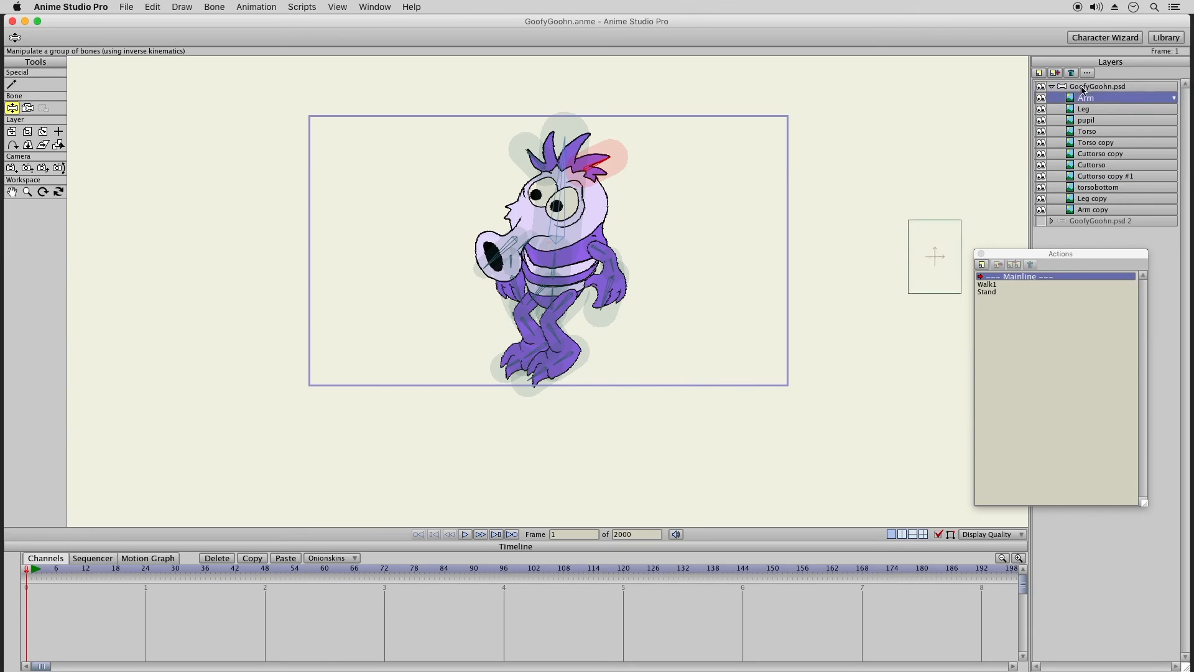
{"action": "left_click", "coordinate": [1072, 87]}
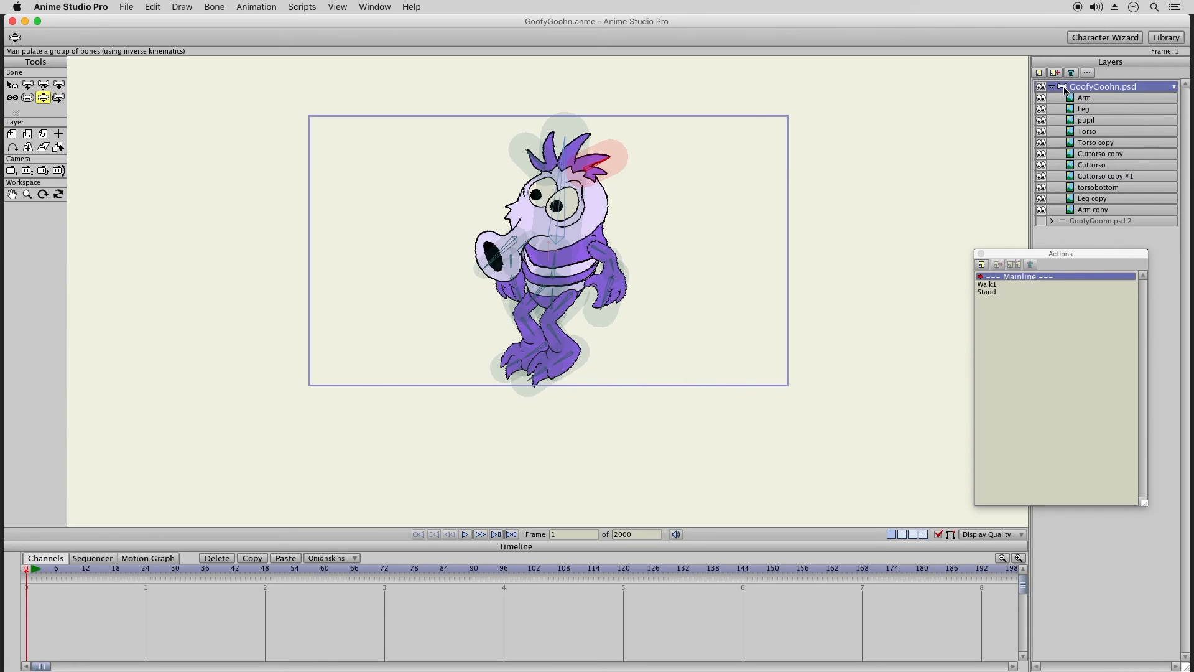
{"action": "left_click", "coordinate": [27, 98]}
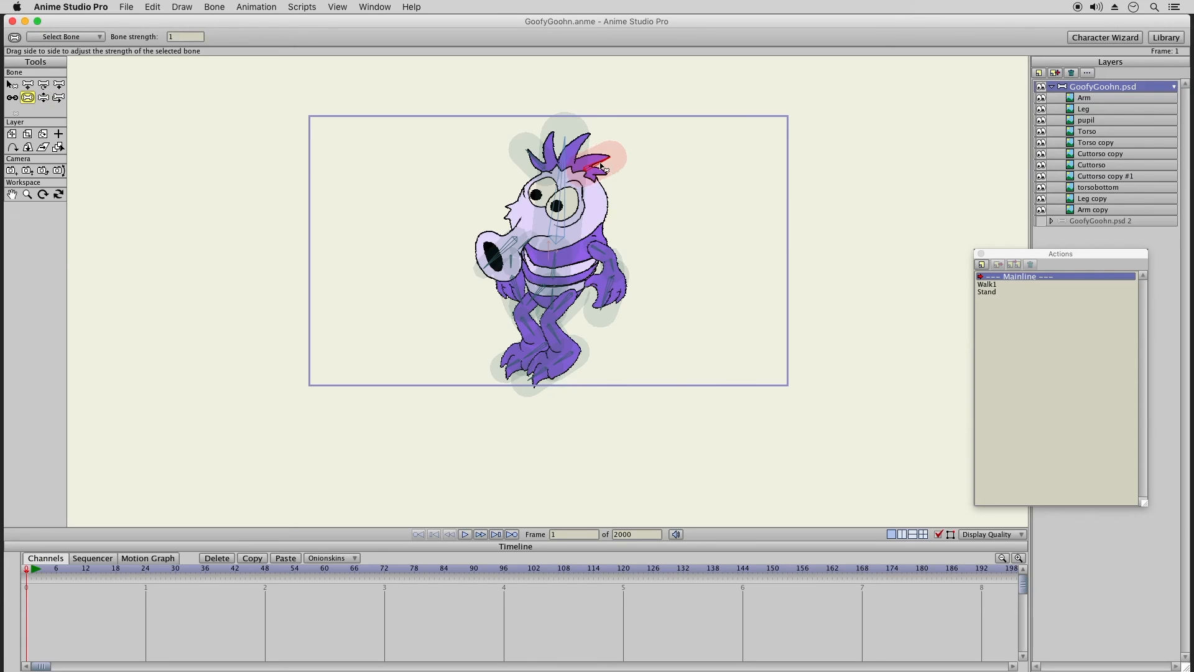
{"action": "left_click", "coordinate": [538, 167]}
{"action": "left_click_drag", "start_coordinate": [477, 176], "coordinate": [476, 177]}
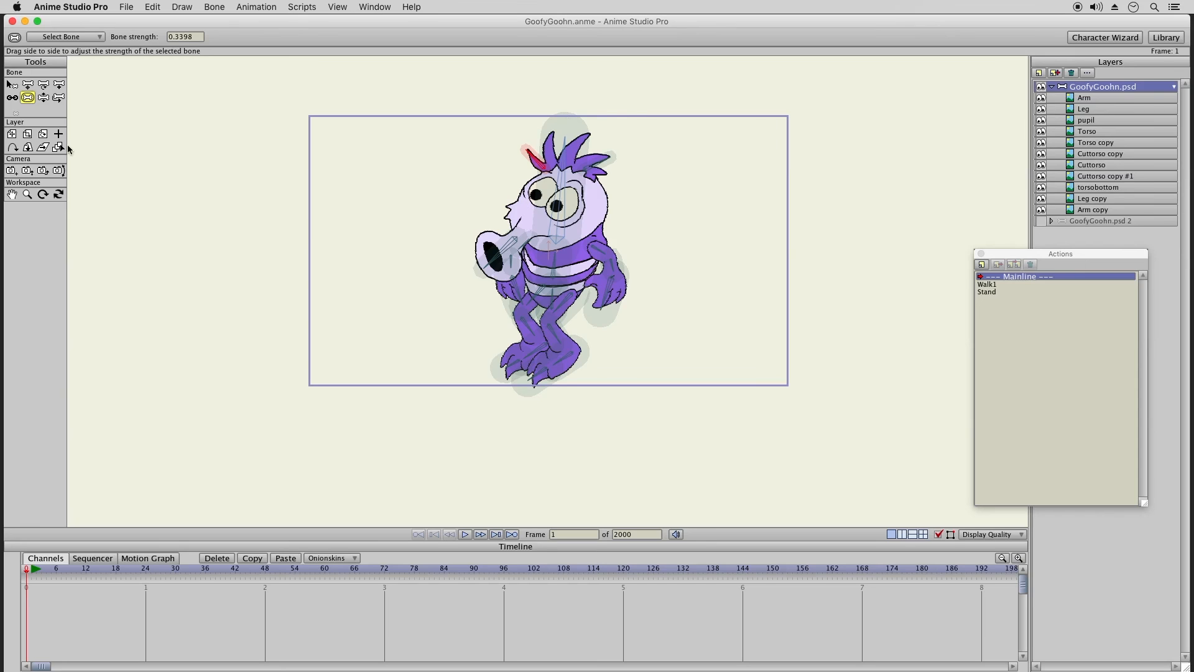
Step: Activate the Stand action and scrub from frame 1 to frame 48 to check the hair deformation
{"action": "left_click", "coordinate": [12, 84]}
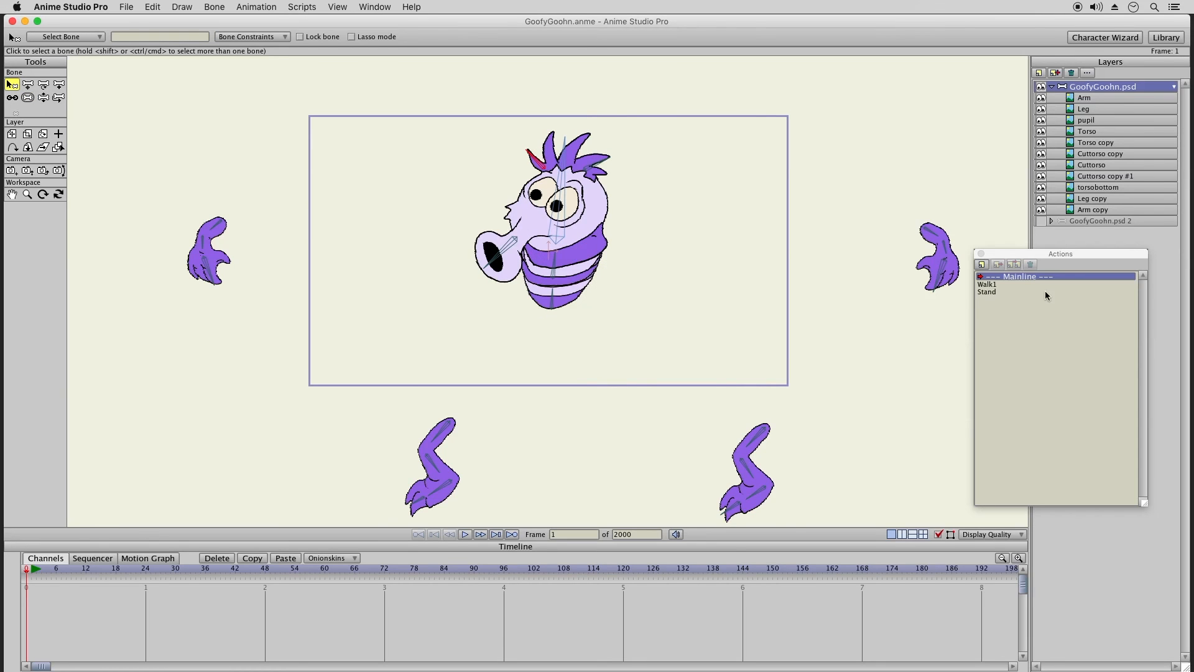
{"action": "left_click", "coordinate": [1002, 291]}
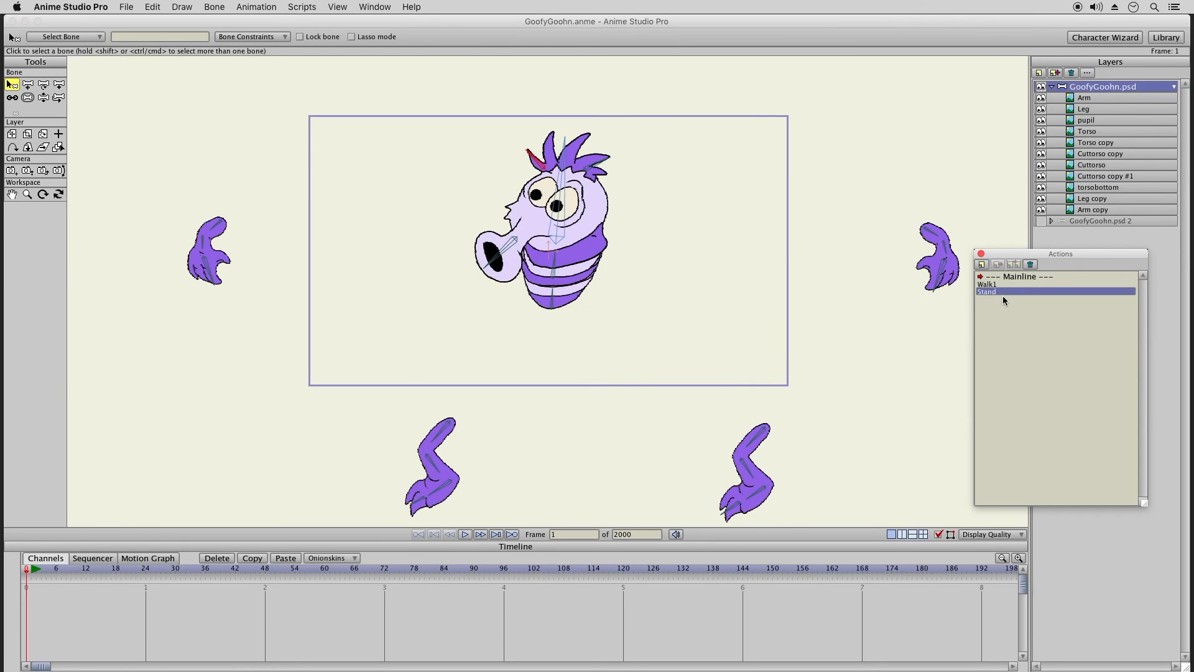
{"action": "double_click", "coordinate": [1001, 290]}
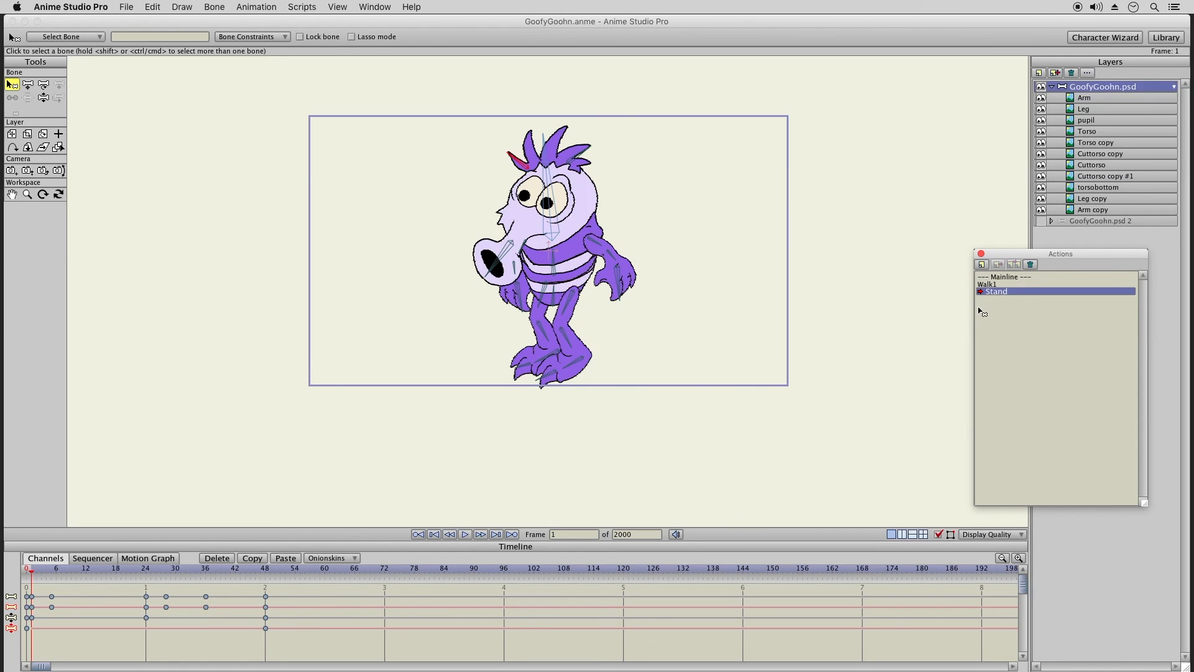
{"action": "left_click_drag", "start_coordinate": [33, 573], "coordinate": [265, 596]}
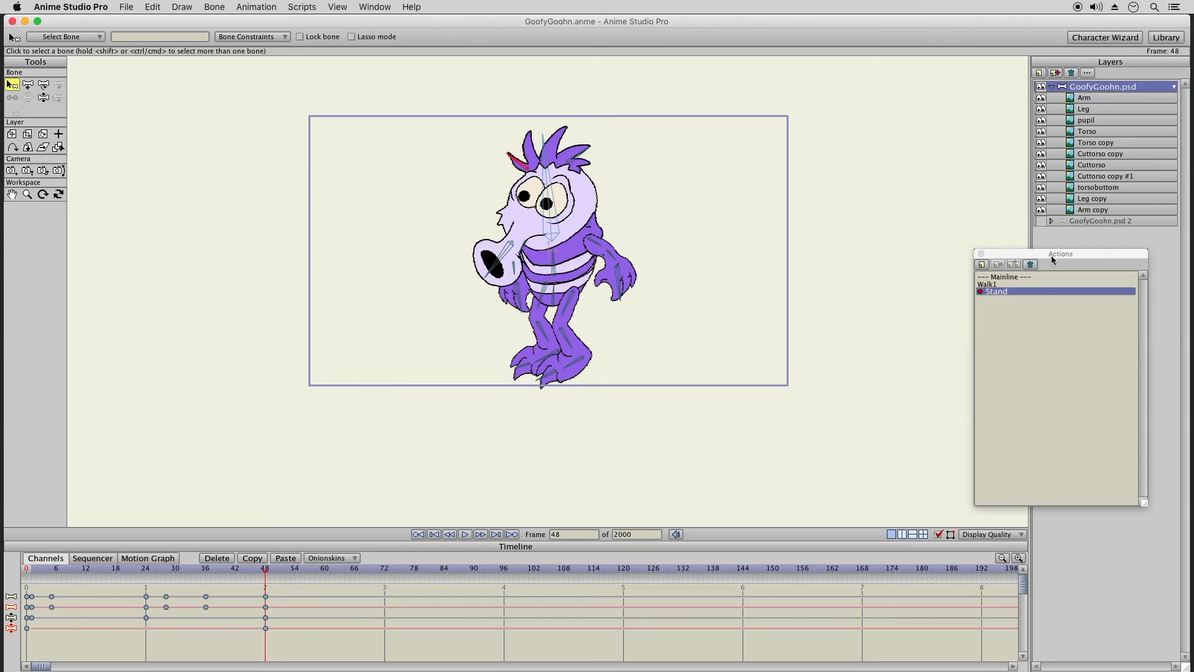
Step: Activate the Walk1 action and delete its keyframes at frame 24
{"action": "left_click", "coordinate": [1005, 283]}
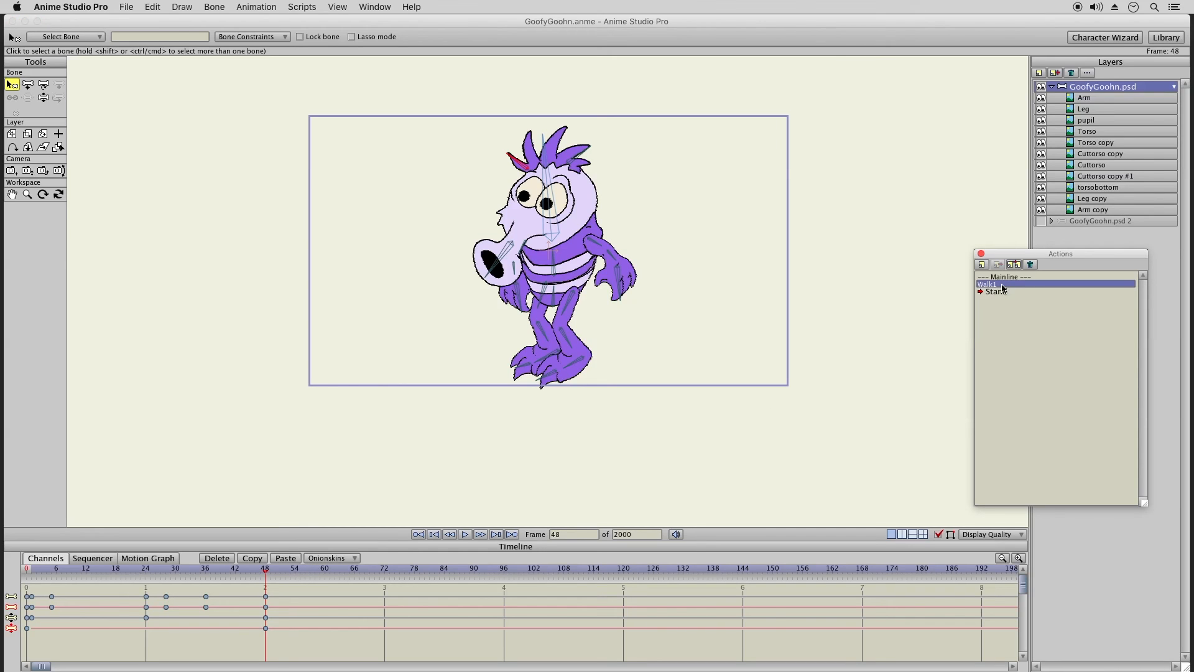
{"action": "double_click", "coordinate": [998, 284]}
{"action": "left_click_drag", "start_coordinate": [34, 572], "coordinate": [160, 588]}
{"action": "left_click", "coordinate": [146, 572]}
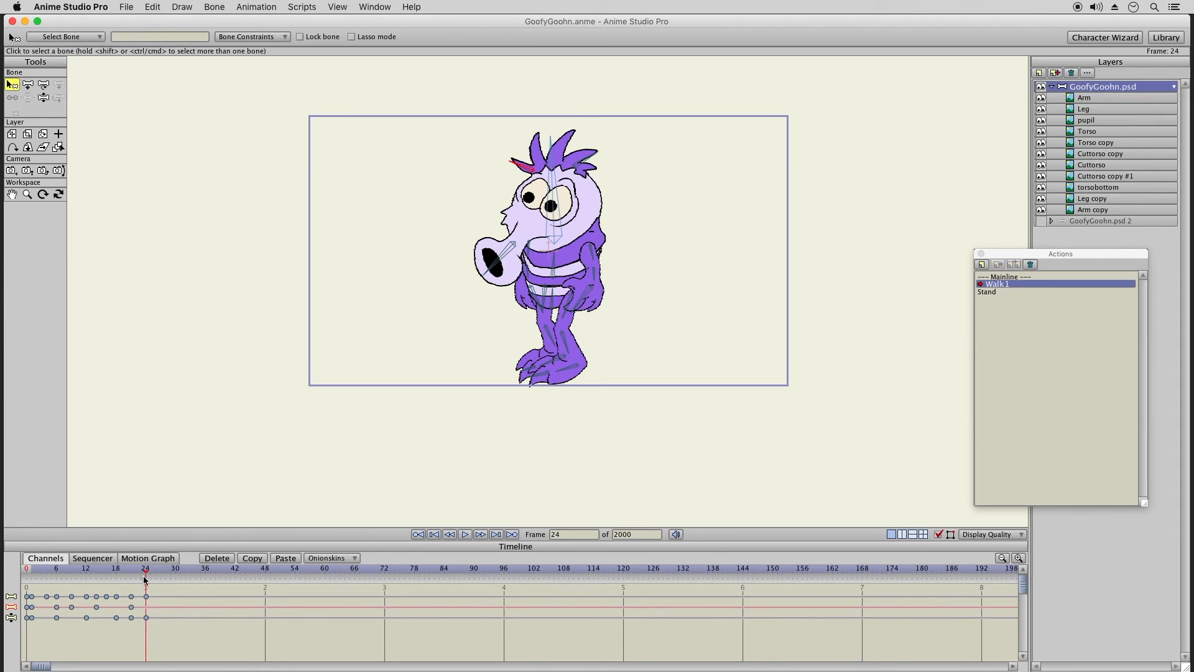
{"action": "left_click_drag", "start_coordinate": [153, 591], "coordinate": [143, 629]}
{"action": "left_click", "coordinate": [217, 559]}
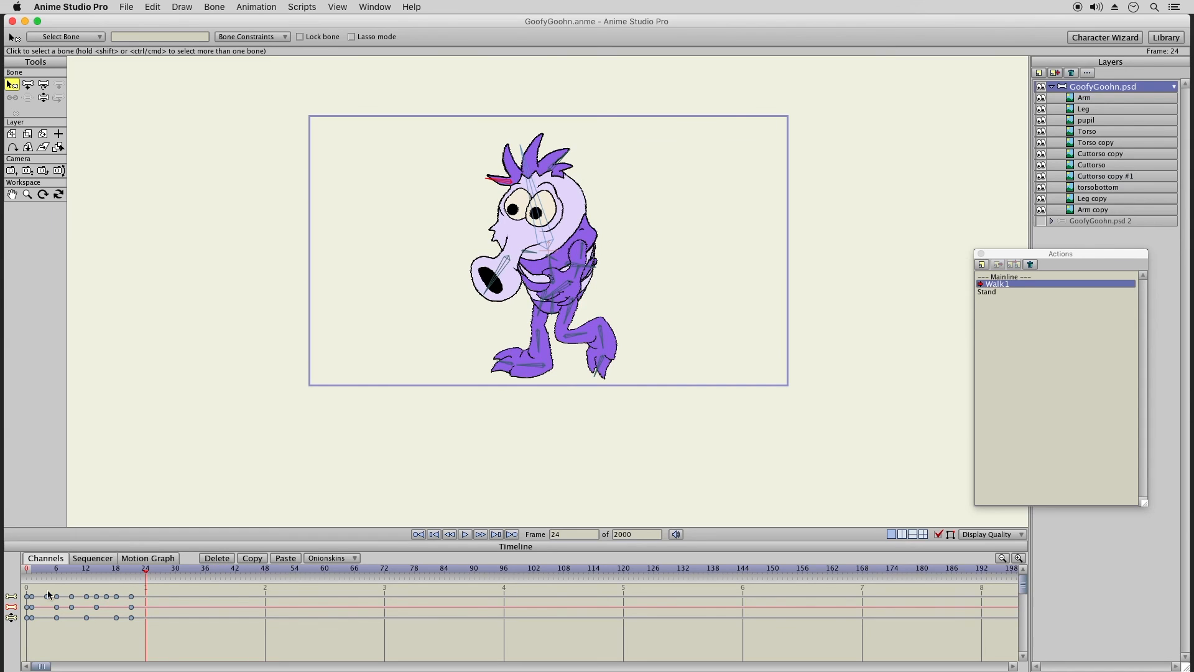
{"action": "left_click", "coordinate": [131, 574]}
{"action": "left_click", "coordinate": [34, 573]}
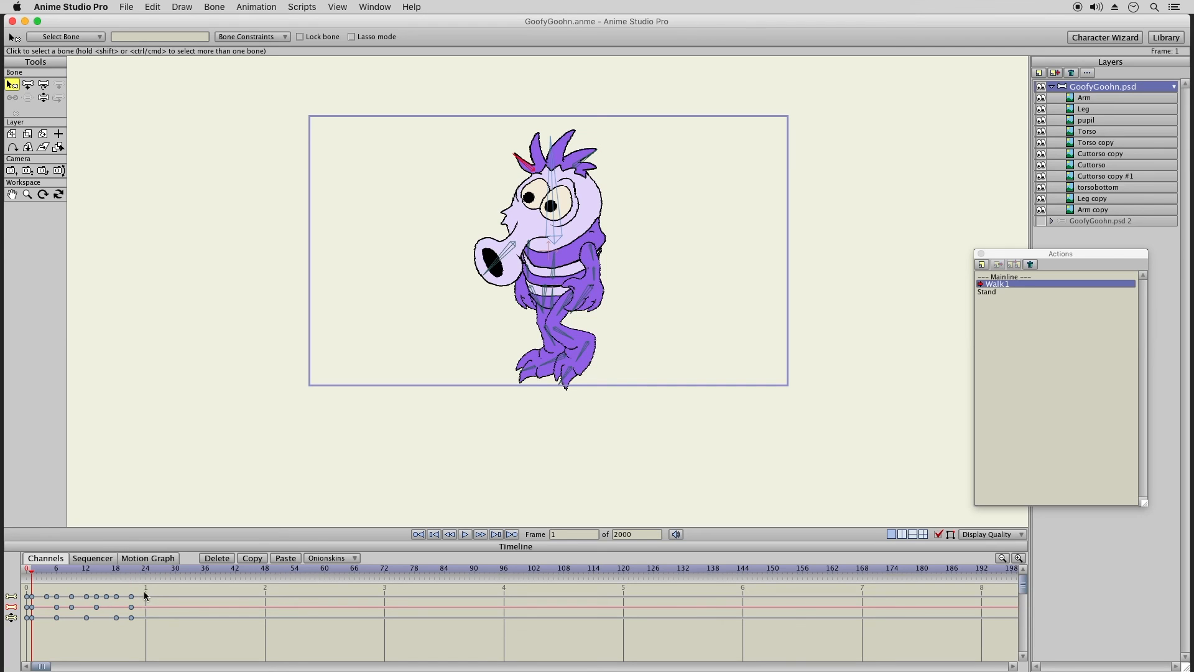
Step: Return to the Mainline, save the project, and go to frame 0
{"action": "left_click", "coordinate": [1003, 277]}
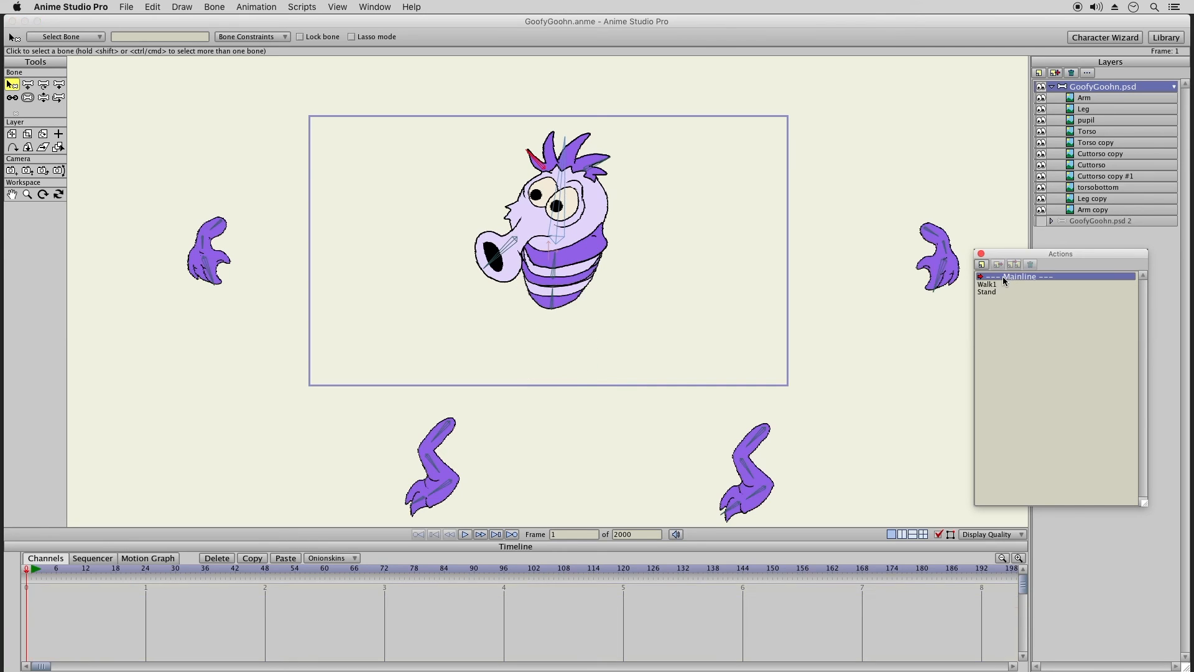
{"action": "left_click", "coordinate": [126, 7]}
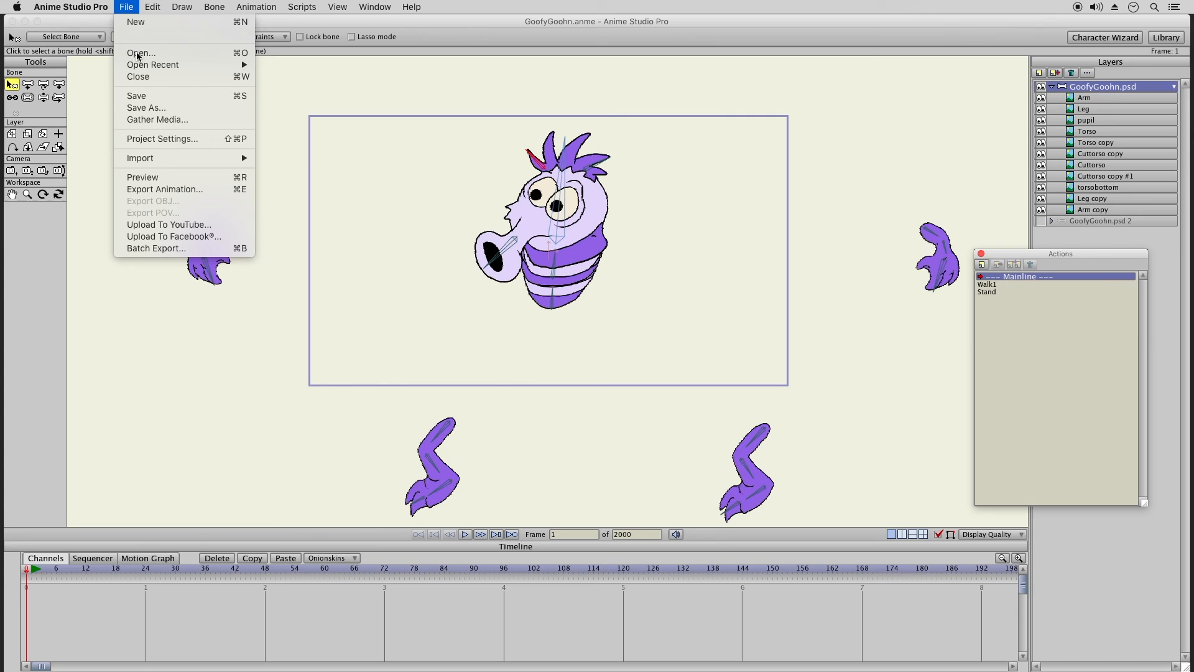
{"action": "left_click", "coordinate": [143, 96]}
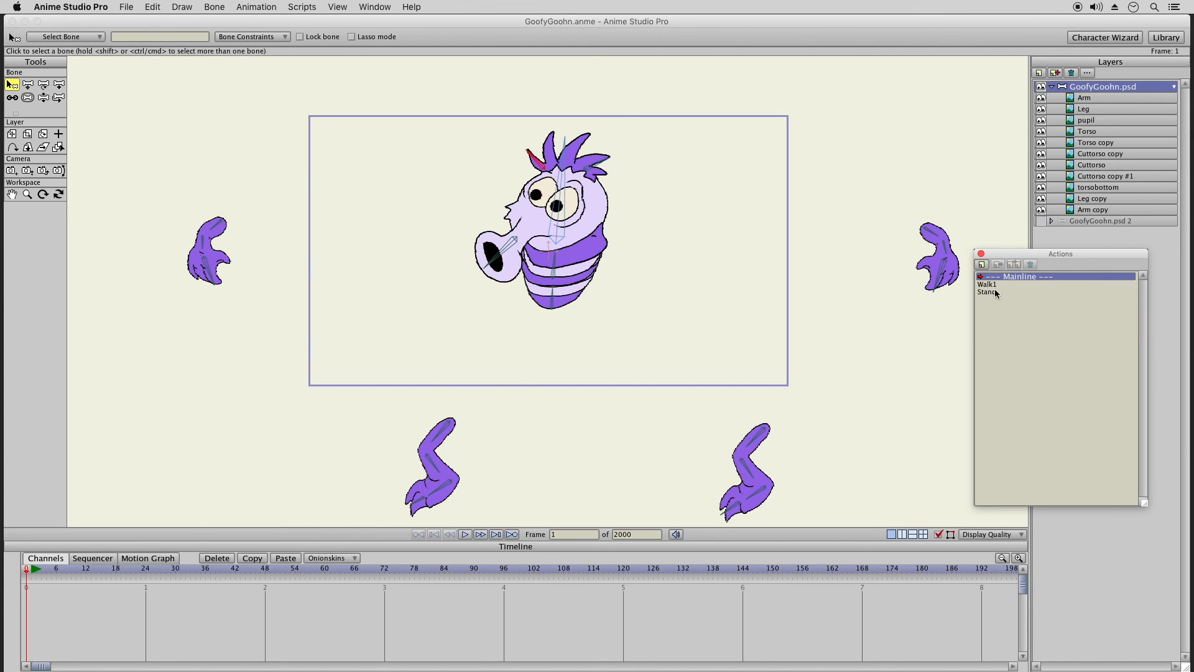
{"action": "left_click", "coordinate": [36, 577]}
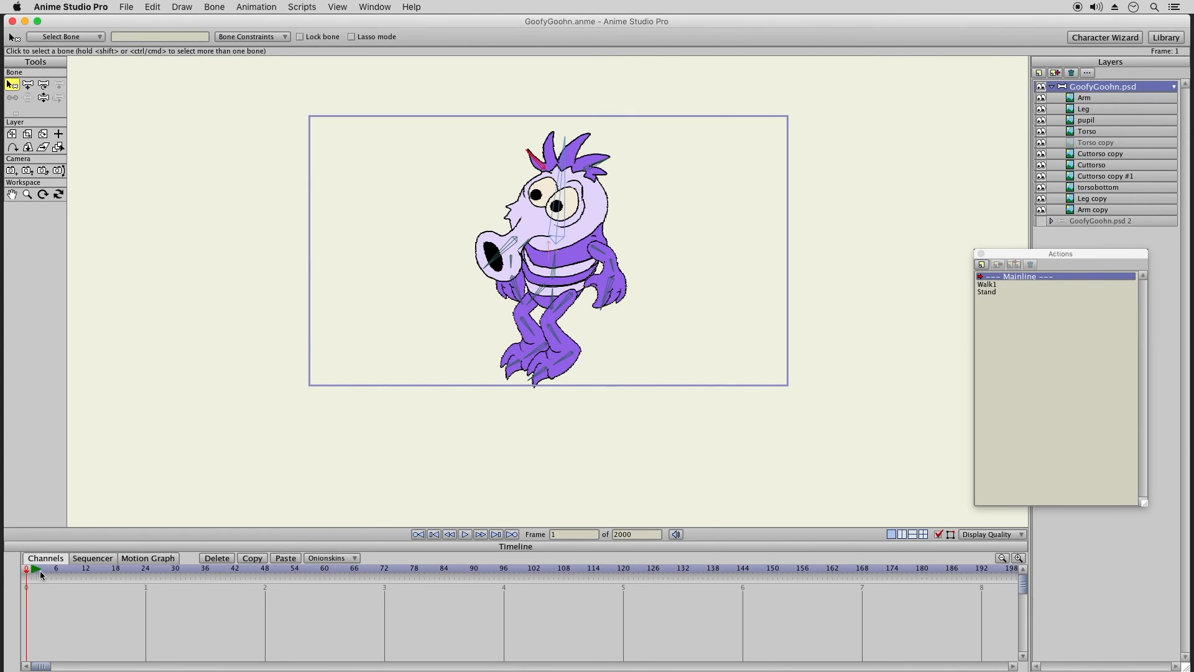
{"action": "left_click", "coordinate": [31, 573]}
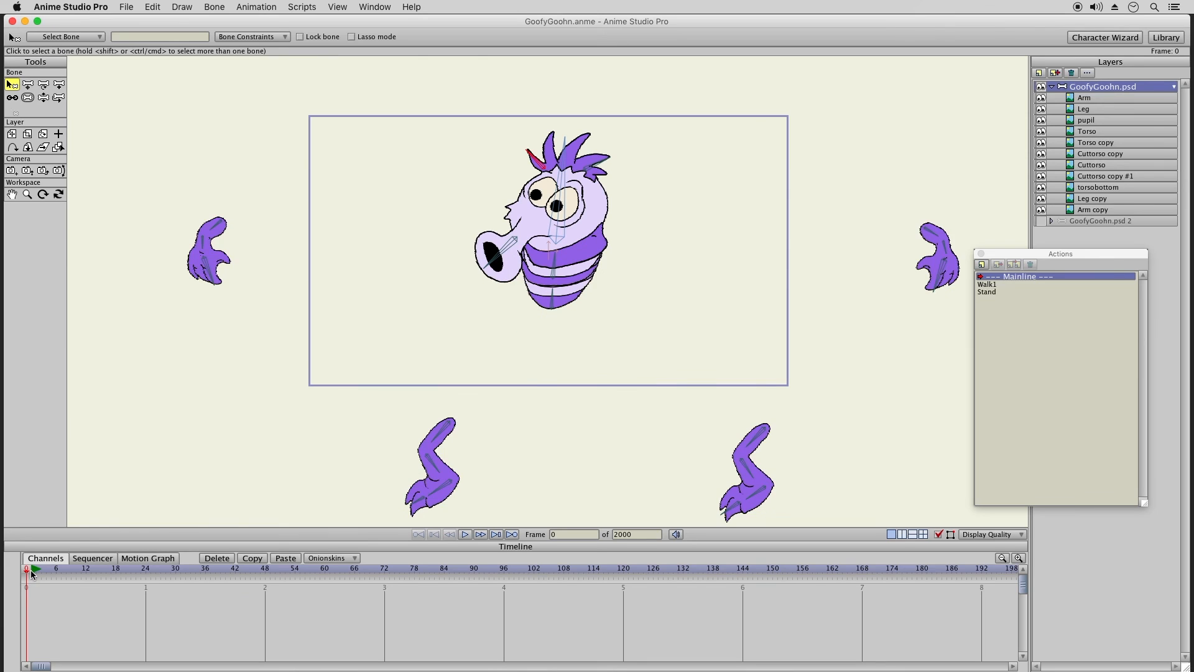
Step: Insert a copy of the Stand action at frame 1 and a copy of the Walk1 action at frame 54 of the Mainline
{"action": "left_click", "coordinate": [31, 572]}
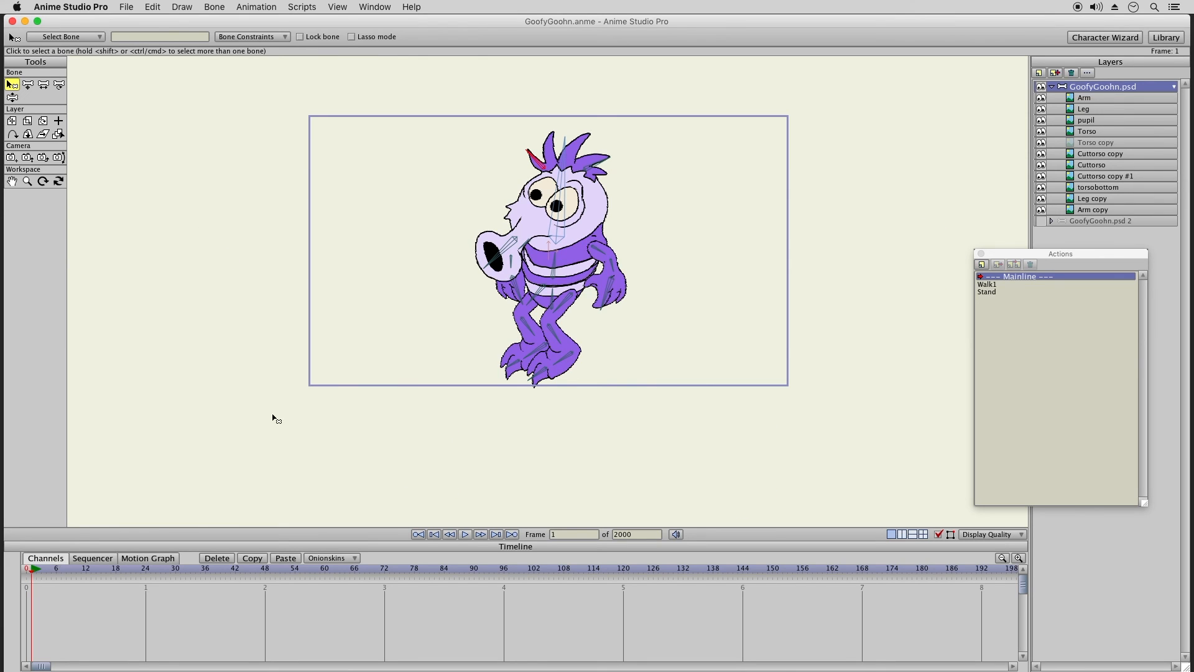
{"action": "left_click", "coordinate": [1008, 292]}
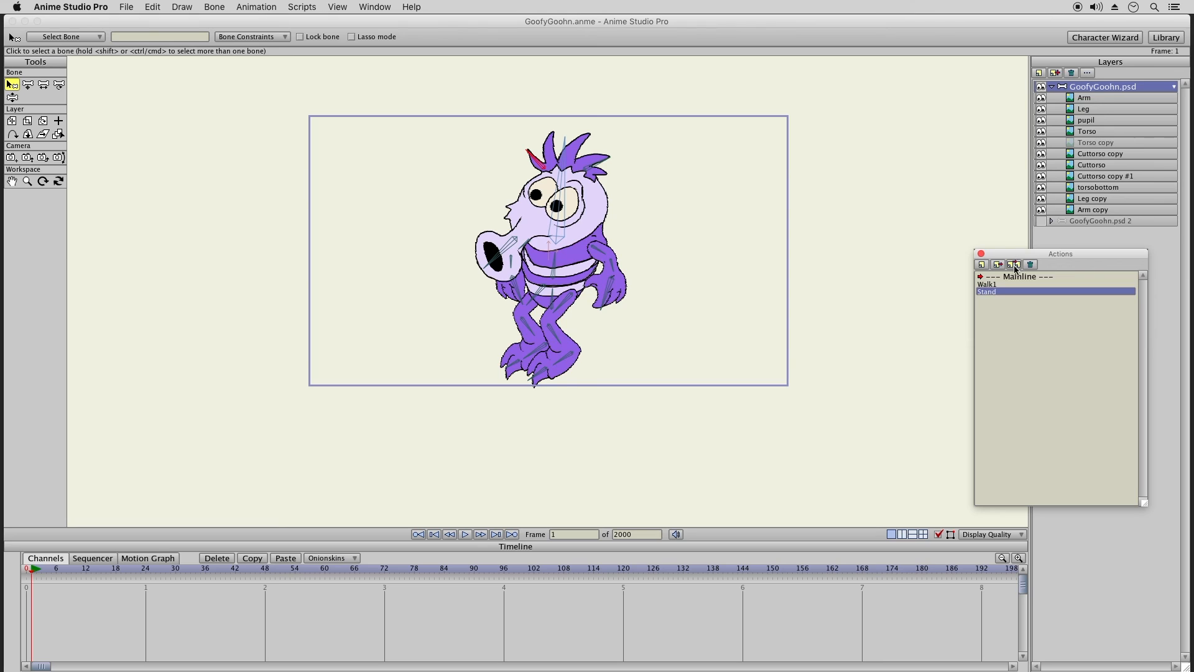
{"action": "left_click", "coordinate": [1013, 267]}
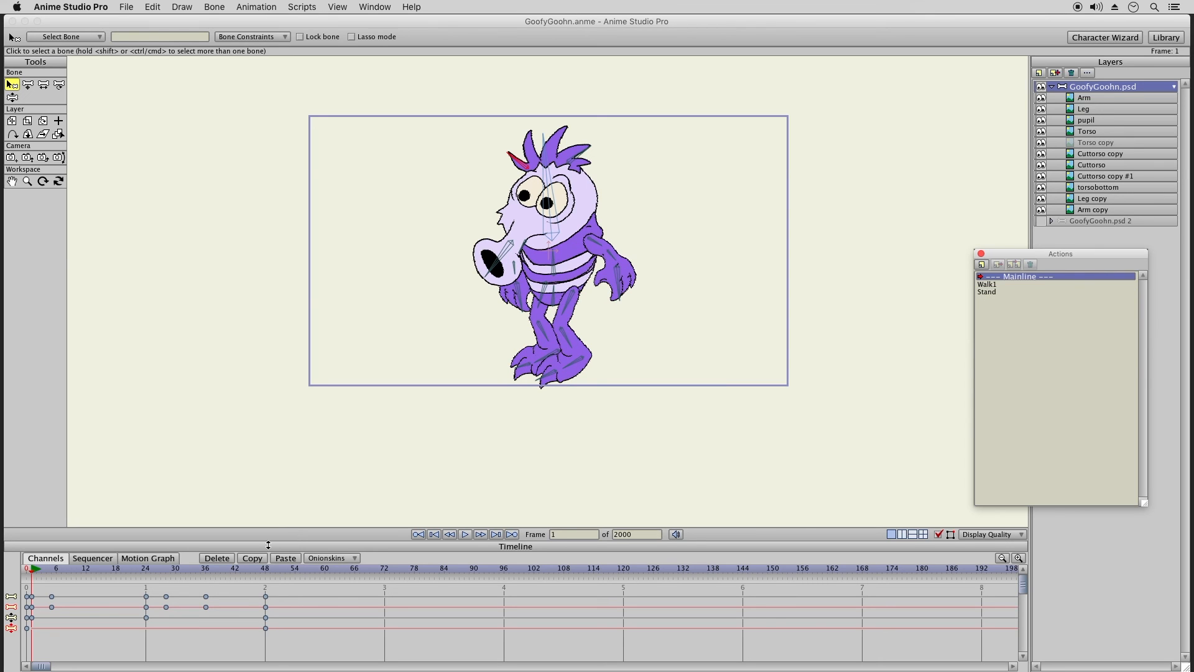
{"action": "left_click", "coordinate": [296, 573]}
{"action": "left_click", "coordinate": [1006, 285]}
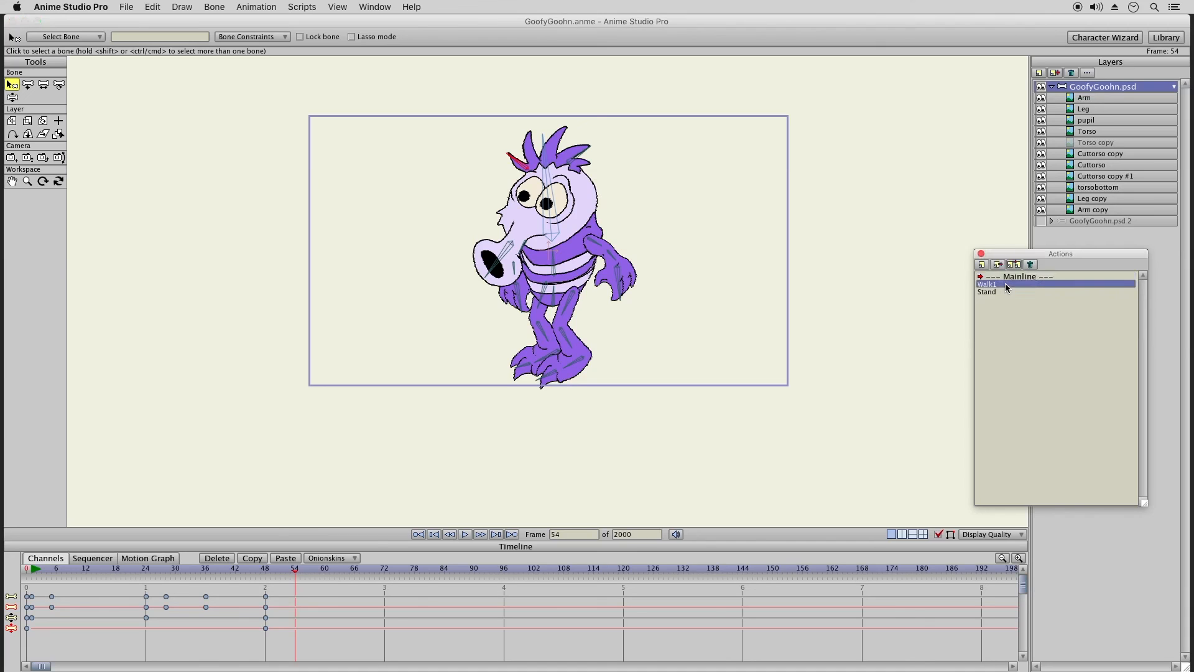
{"action": "left_click", "coordinate": [1013, 265]}
Step: Copy the walk cycle keyframes starting at frame 54 and paste them at frame 77
{"action": "left_click_drag", "start_coordinate": [281, 587], "coordinate": [300, 647]}
{"action": "left_click", "coordinate": [217, 558]}
{"action": "left_click", "coordinate": [247, 571]}
{"action": "left_click_drag", "start_coordinate": [254, 571], "coordinate": [286, 641]}
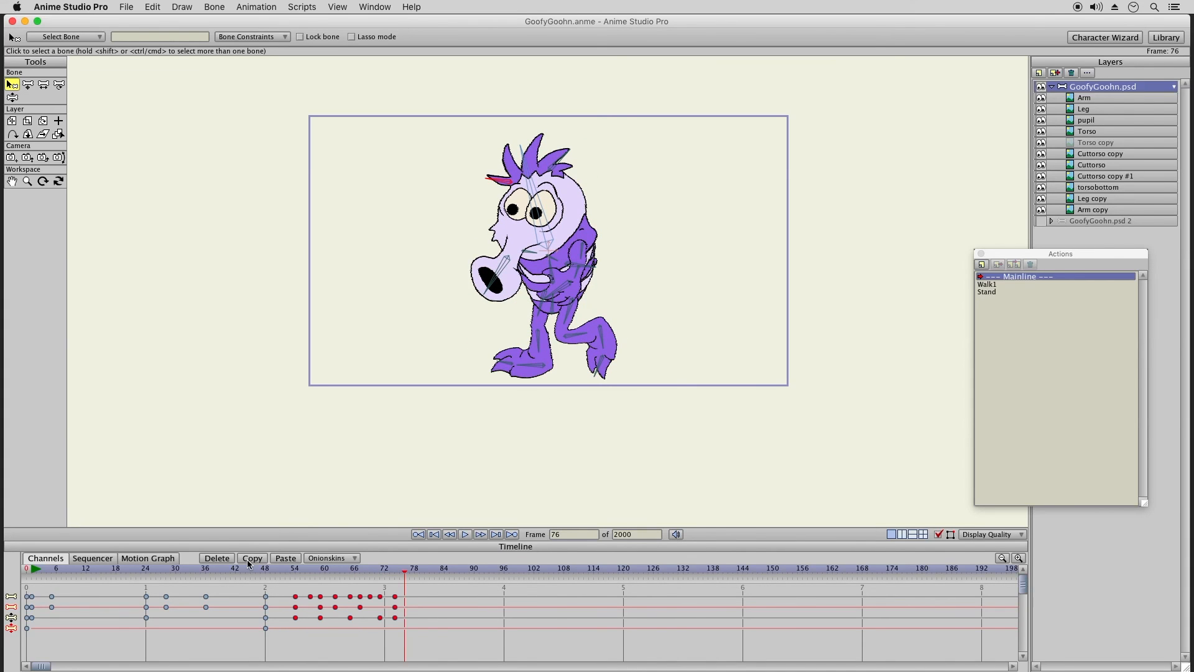
{"action": "left_click", "coordinate": [409, 569]}
{"action": "left_click", "coordinate": [287, 558]}
Step: Copy both walk cycles starting at frame 54 and paste them together at frame 100
{"action": "left_click_drag", "start_coordinate": [524, 587], "coordinate": [281, 638]}
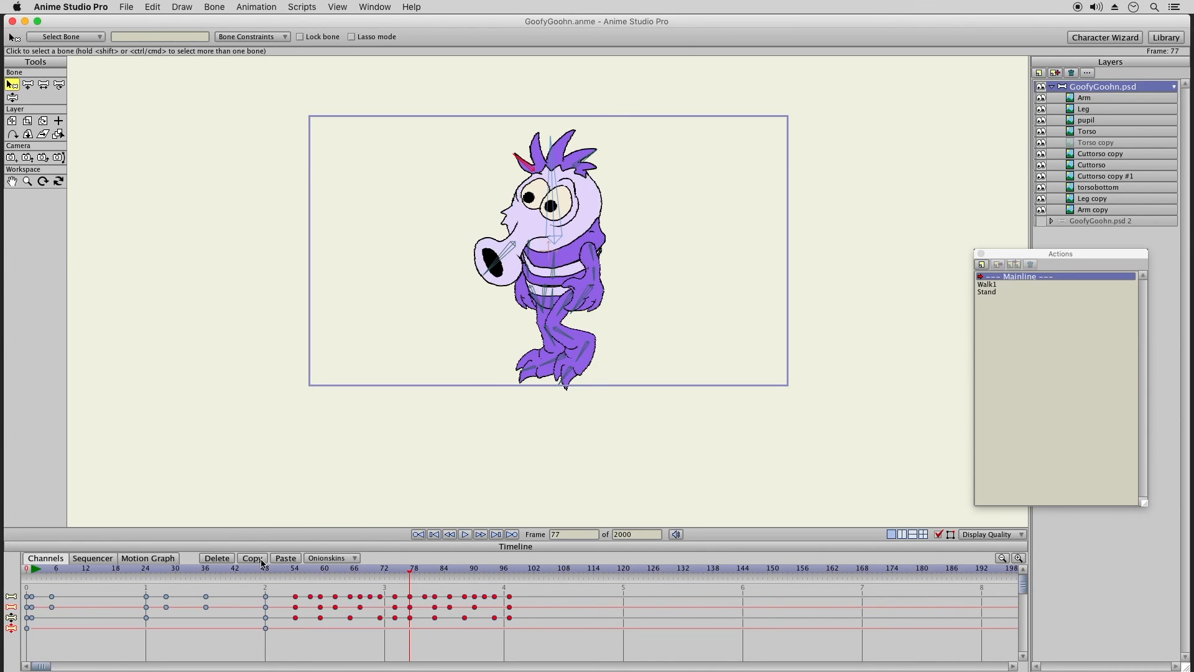
{"action": "left_click", "coordinate": [521, 570]}
{"action": "left_click", "coordinate": [286, 558]}
Step: Paste a copy of the Stand keyframes from frames 1 to 48 at frame 148, and shift its first two sets of keyframes three frames later
{"action": "left_click_drag", "start_coordinate": [750, 572], "coordinate": [761, 571]}
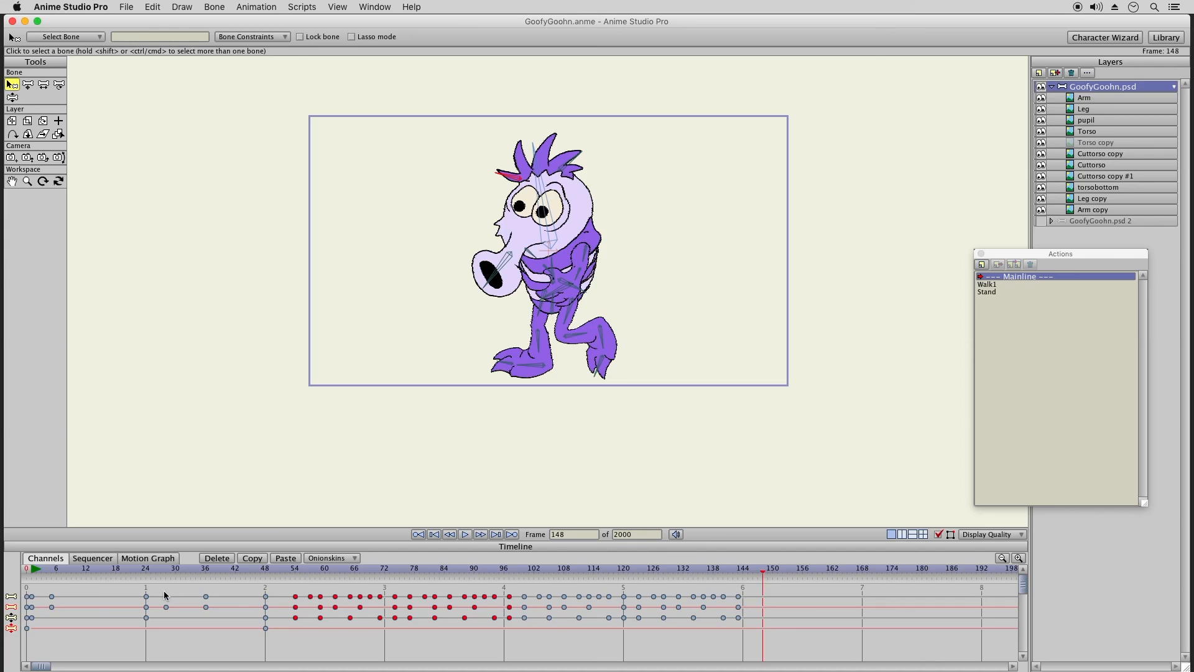
{"action": "left_click_drag", "start_coordinate": [277, 587], "coordinate": [29, 654]}
{"action": "left_click", "coordinate": [286, 558]}
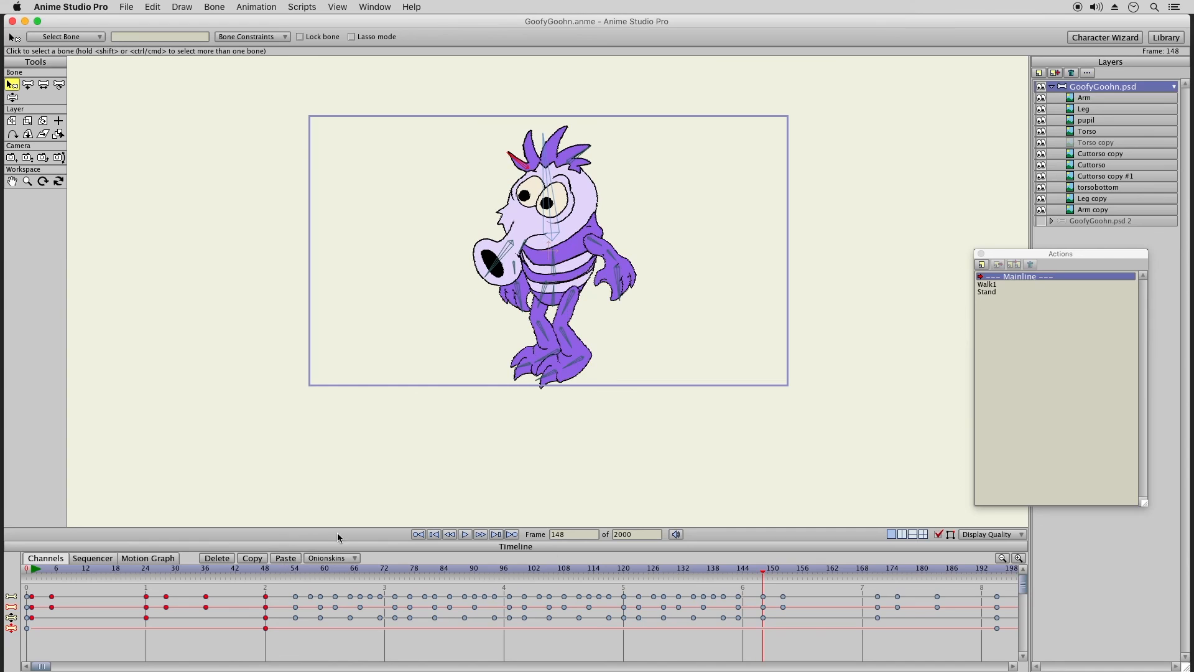
{"action": "left_click_drag", "start_coordinate": [755, 588], "coordinate": [777, 618]}
{"action": "left_click", "coordinate": [792, 632]}
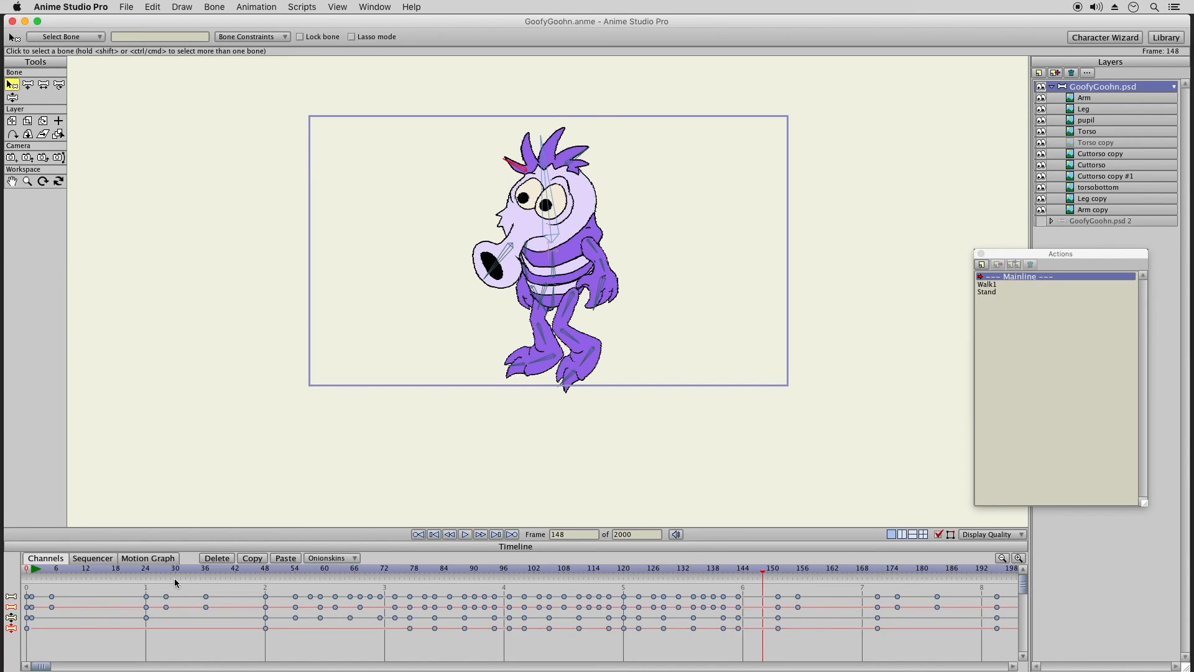
Step: Hide the bones and scrub the full animation from frame 1 to frame 195
{"action": "left_click_drag", "start_coordinate": [33, 569], "coordinate": [121, 576]}
{"action": "left_click", "coordinate": [938, 534]}
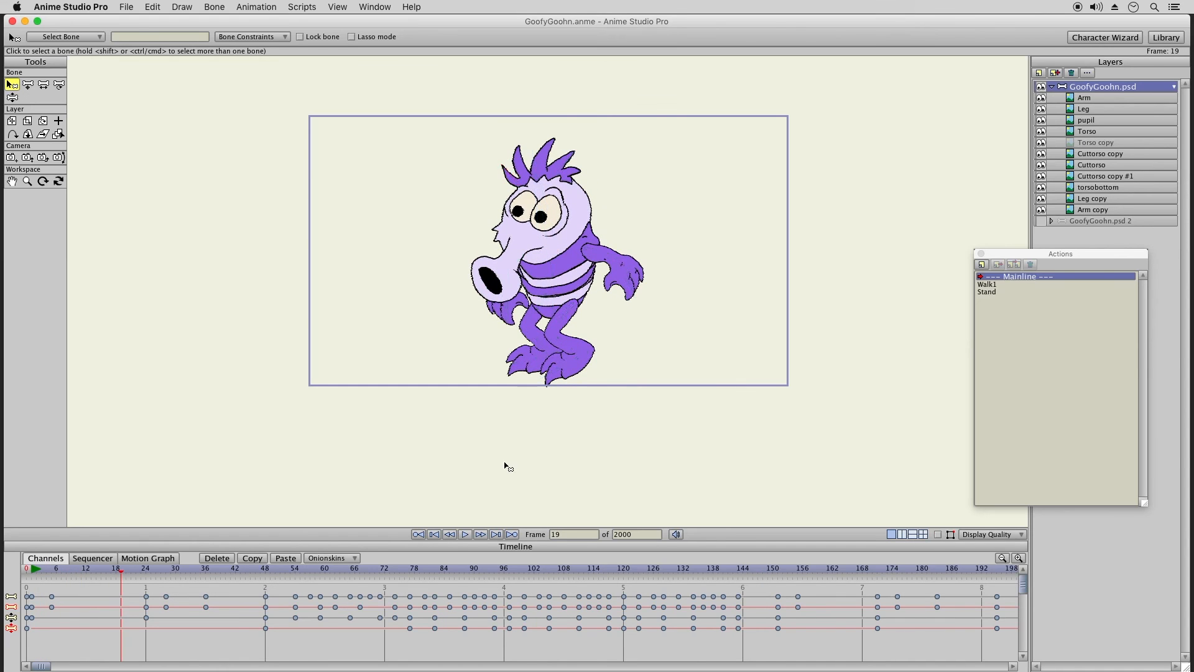
{"action": "left_click_drag", "start_coordinate": [35, 569], "coordinate": [997, 594]}
{"action": "left_click_drag", "start_coordinate": [54, 666], "coordinate": [41, 666]}
Step: Set the animation's end frame to 195
{"action": "double_click", "coordinate": [645, 532]}
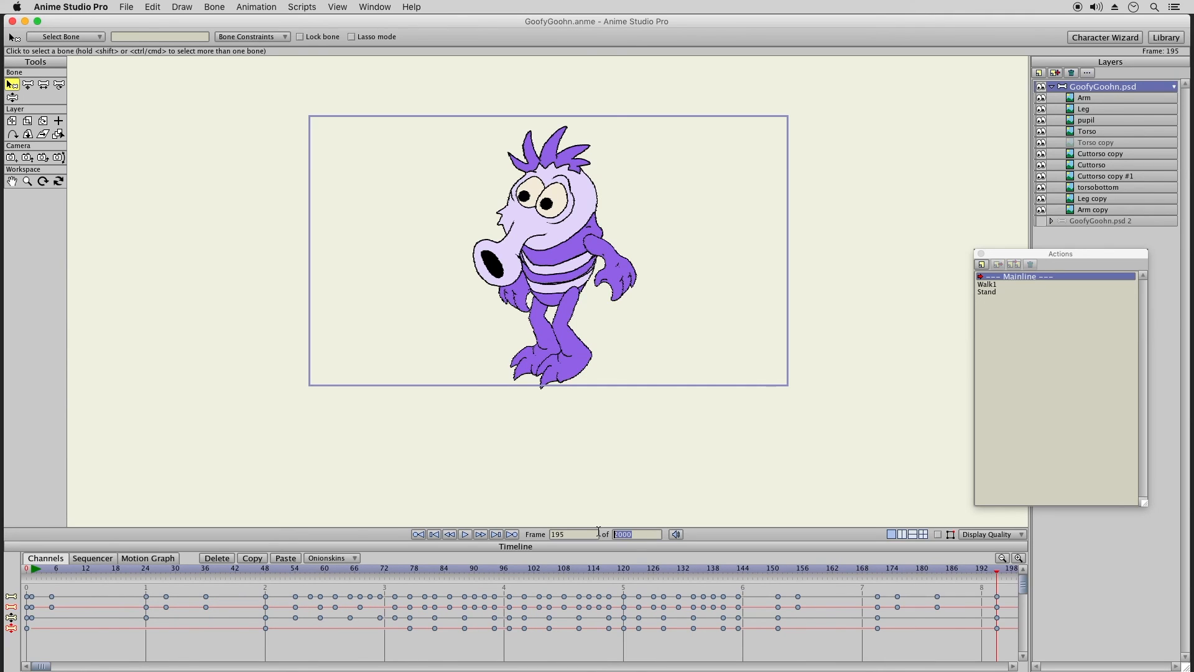
{"action": "type", "text": "195"}
{"action": "key", "text": "Return"}
Step: Examine the render quality options for exporting the animation, and close them without exporting
{"action": "left_click", "coordinate": [126, 7]}
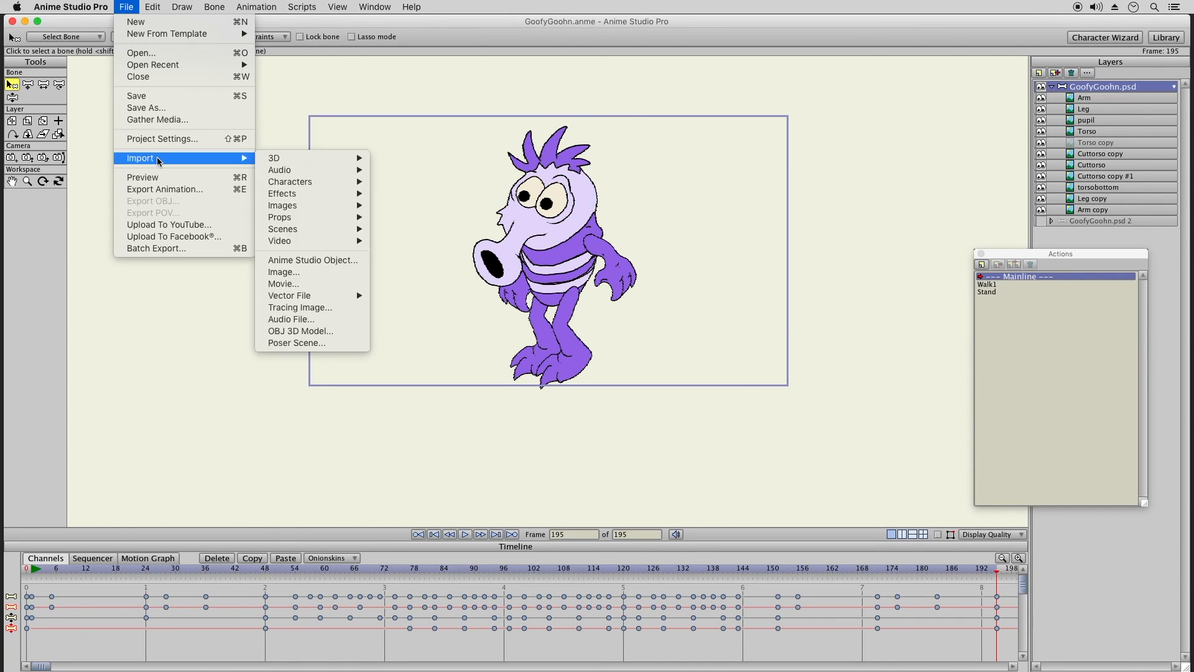
{"action": "left_click", "coordinate": [165, 190]}
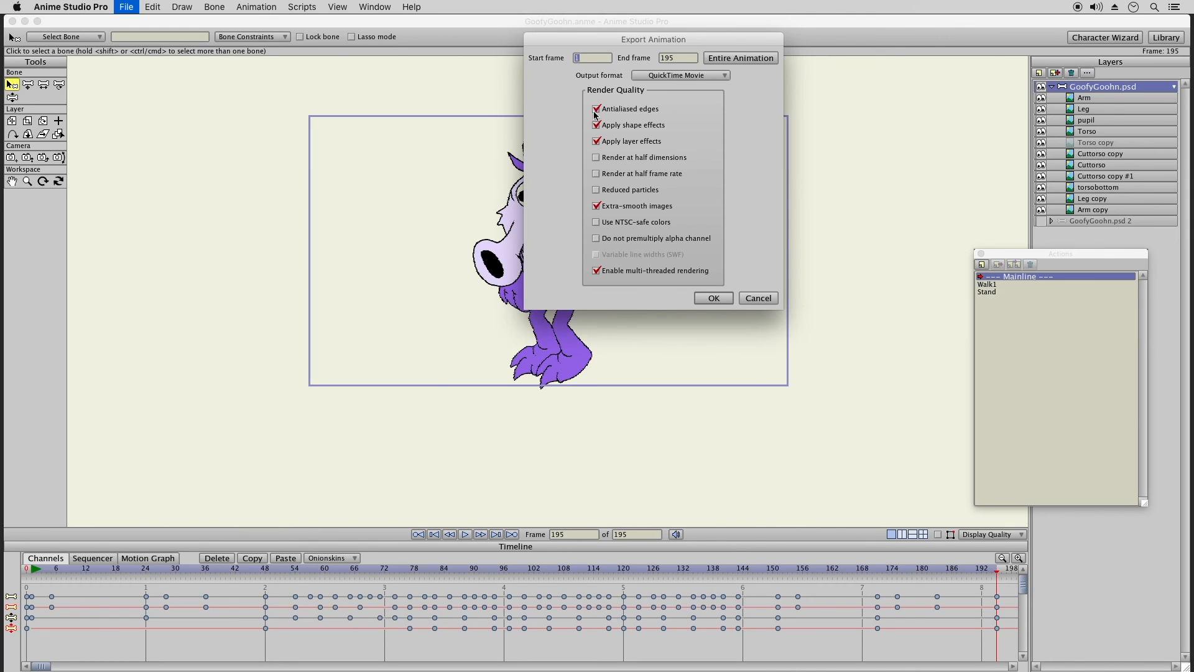
{"action": "left_click", "coordinate": [596, 125]}
{"action": "left_click", "coordinate": [597, 206]}
{"action": "left_click", "coordinate": [598, 271]}
{"action": "left_click", "coordinate": [758, 298]}
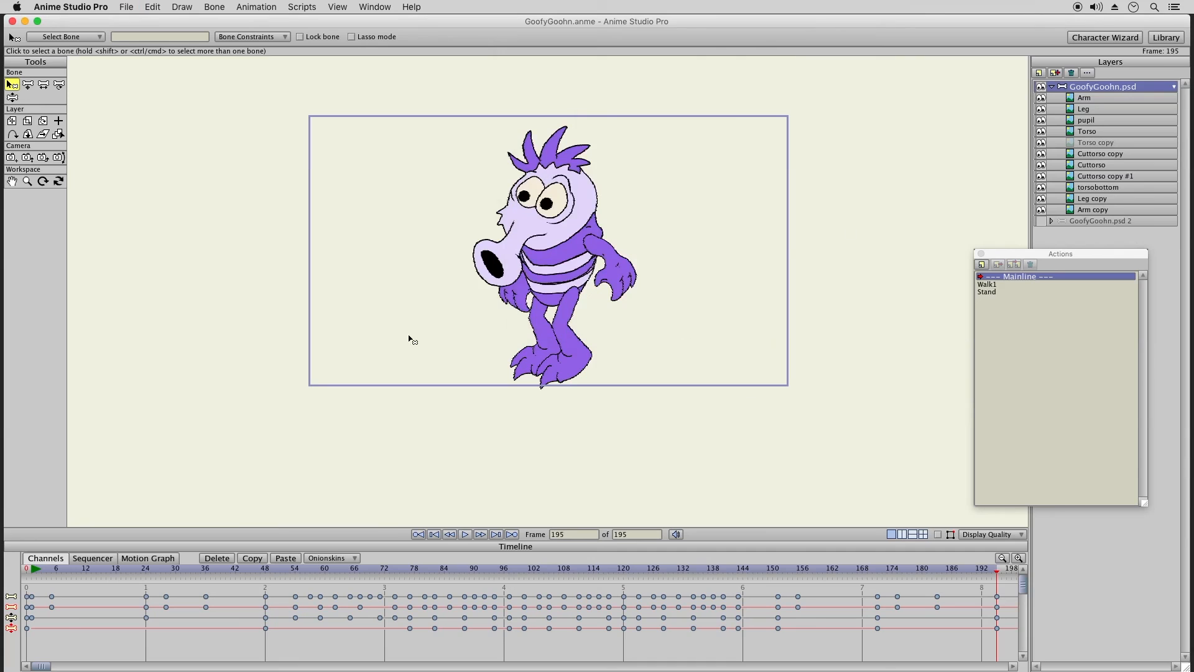
Step: Examine the width and height in the project settings, and close them without saving changes
{"action": "left_click", "coordinate": [126, 7]}
{"action": "left_click", "coordinate": [148, 142]}
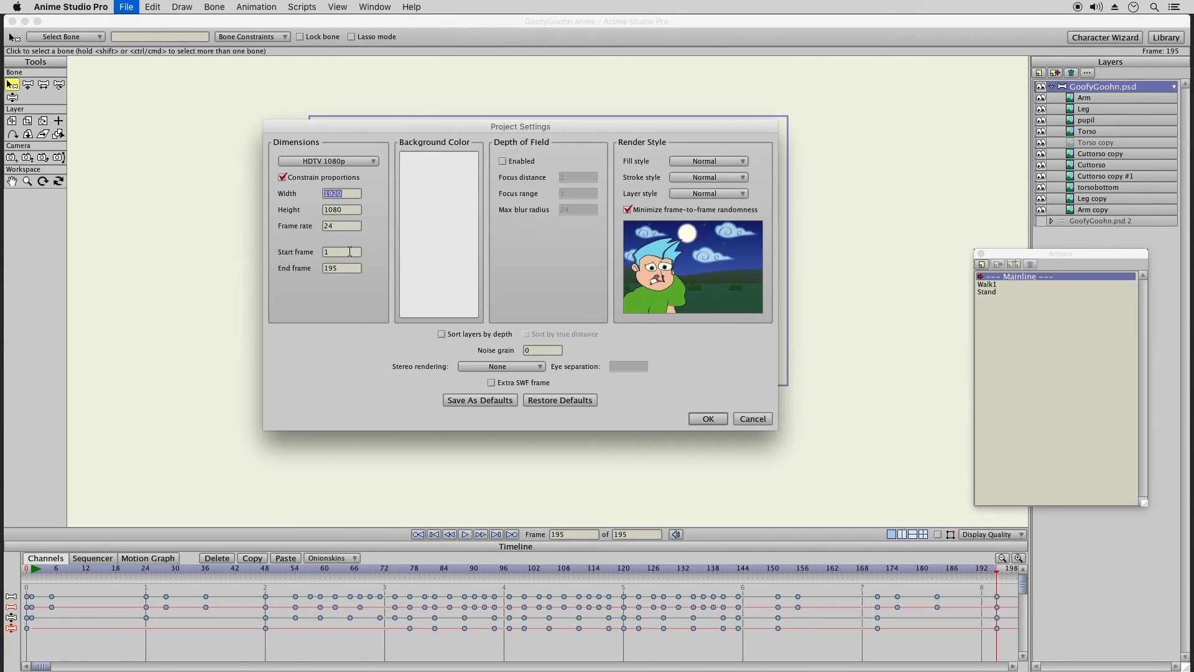
{"action": "left_click_drag", "start_coordinate": [344, 210], "coordinate": [287, 193]}
{"action": "left_click", "coordinate": [754, 418]}
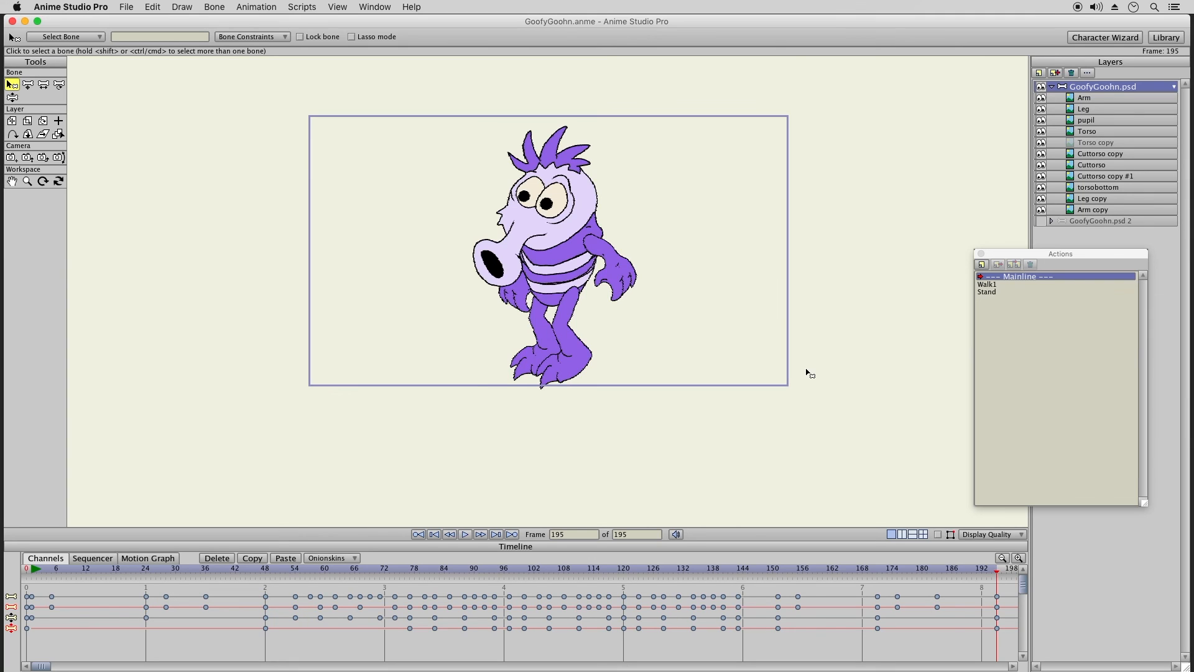